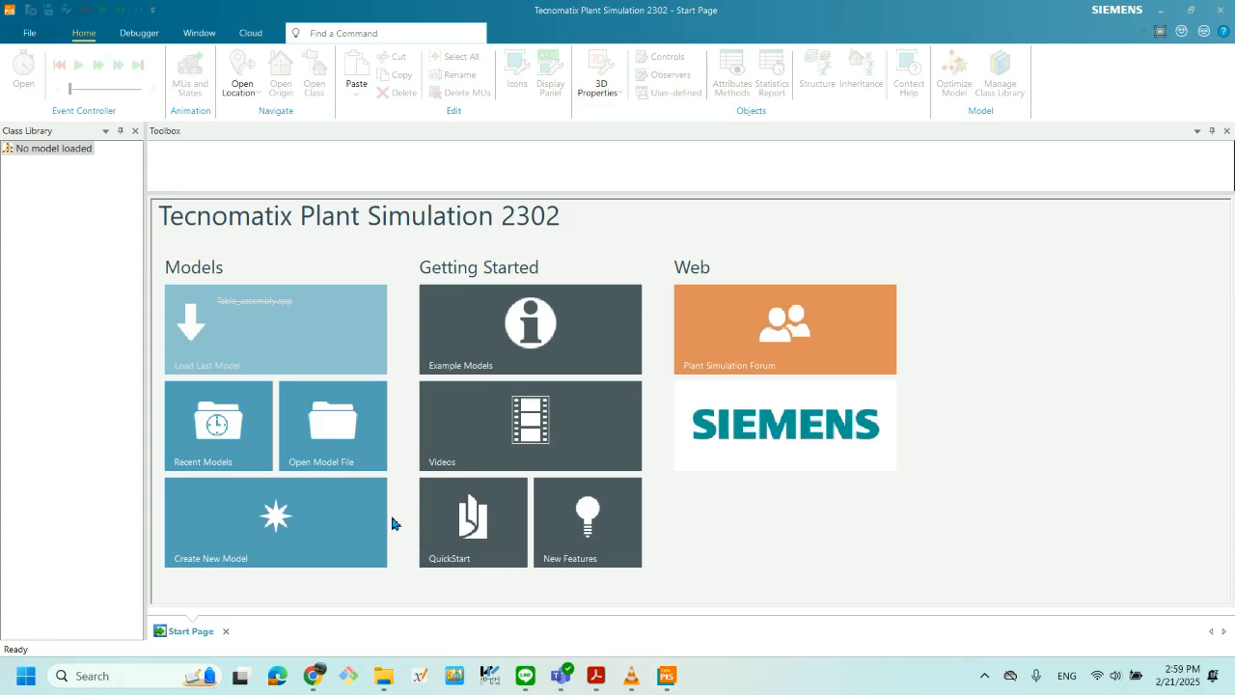
- Create a new 3D model and add a folder named Product under Basis in the class library
click(300, 522)
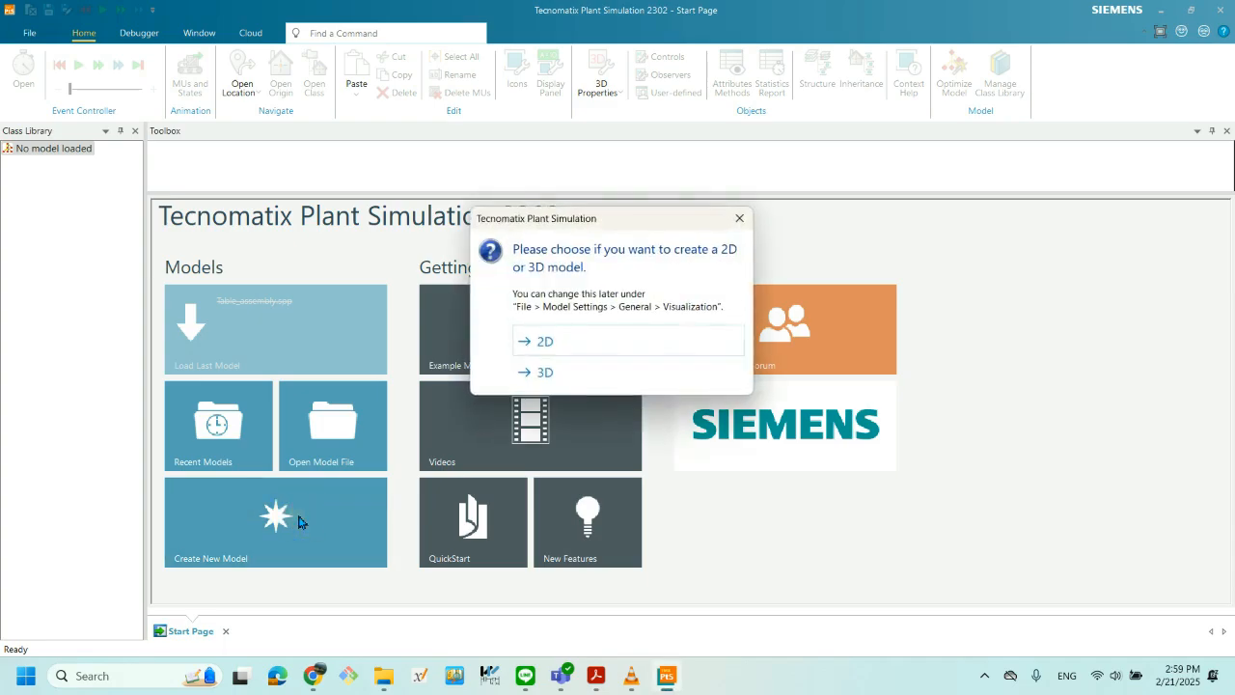
click(542, 373)
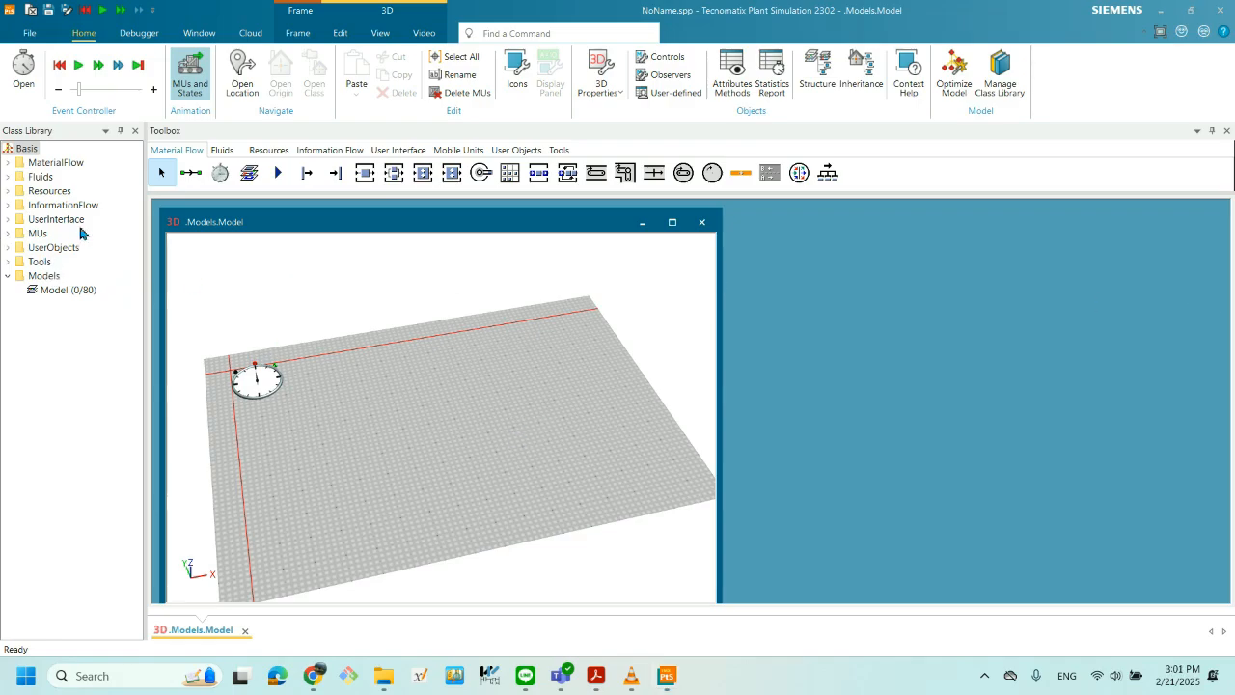
right_click(33, 151)
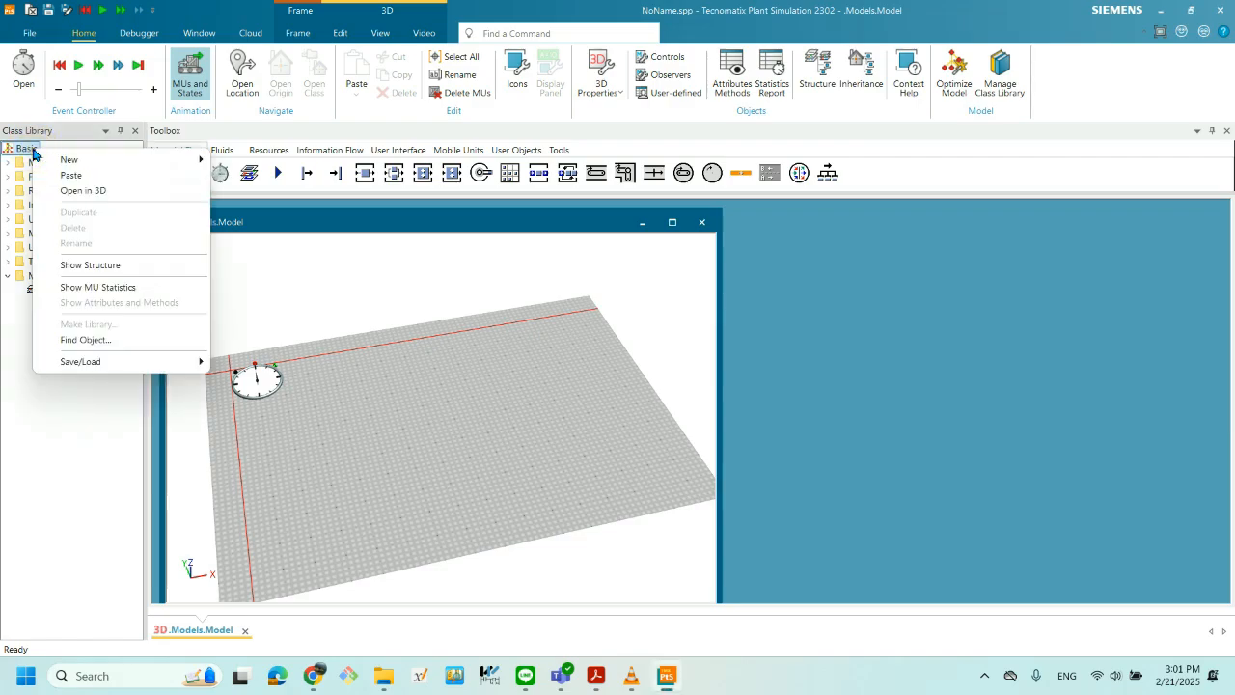
mouse_move(76, 162)
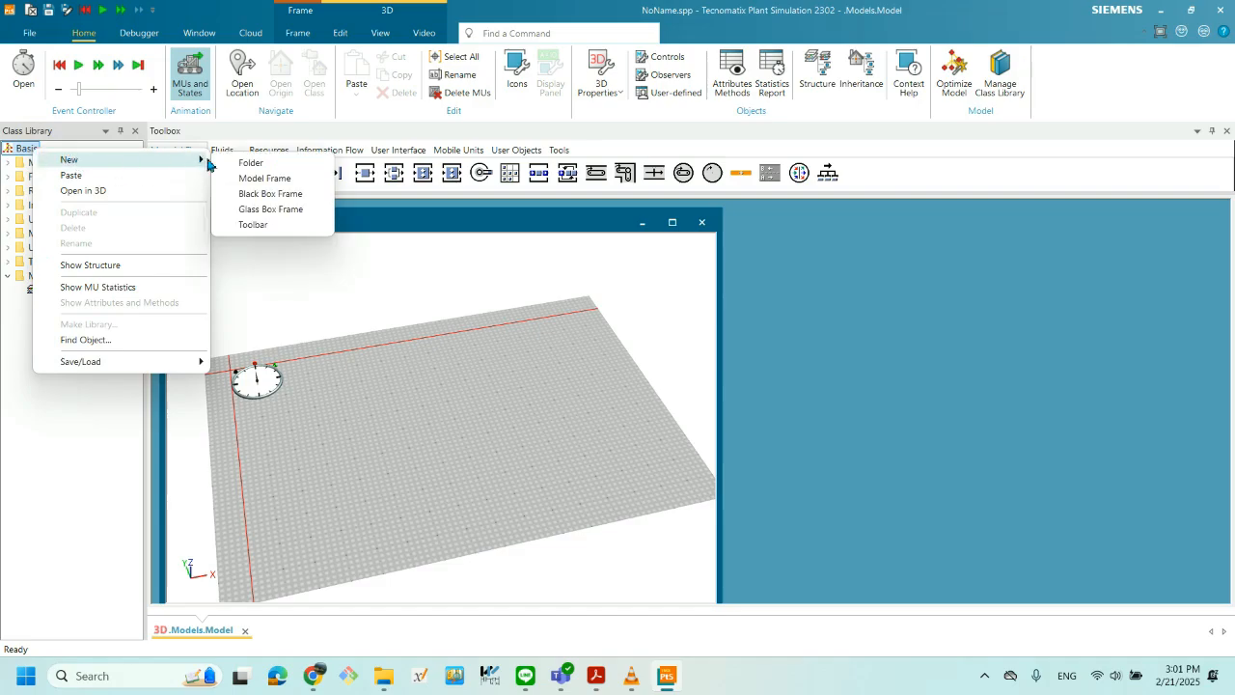
click(262, 165)
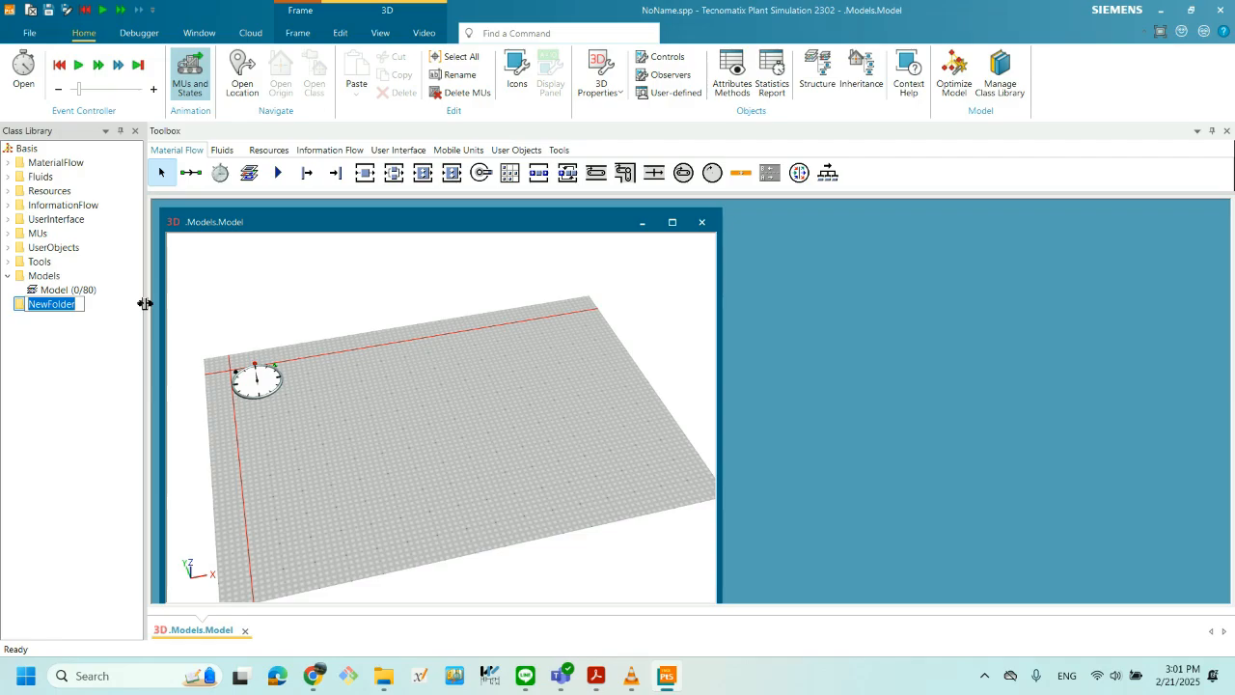
text(Product)
click(51, 374)
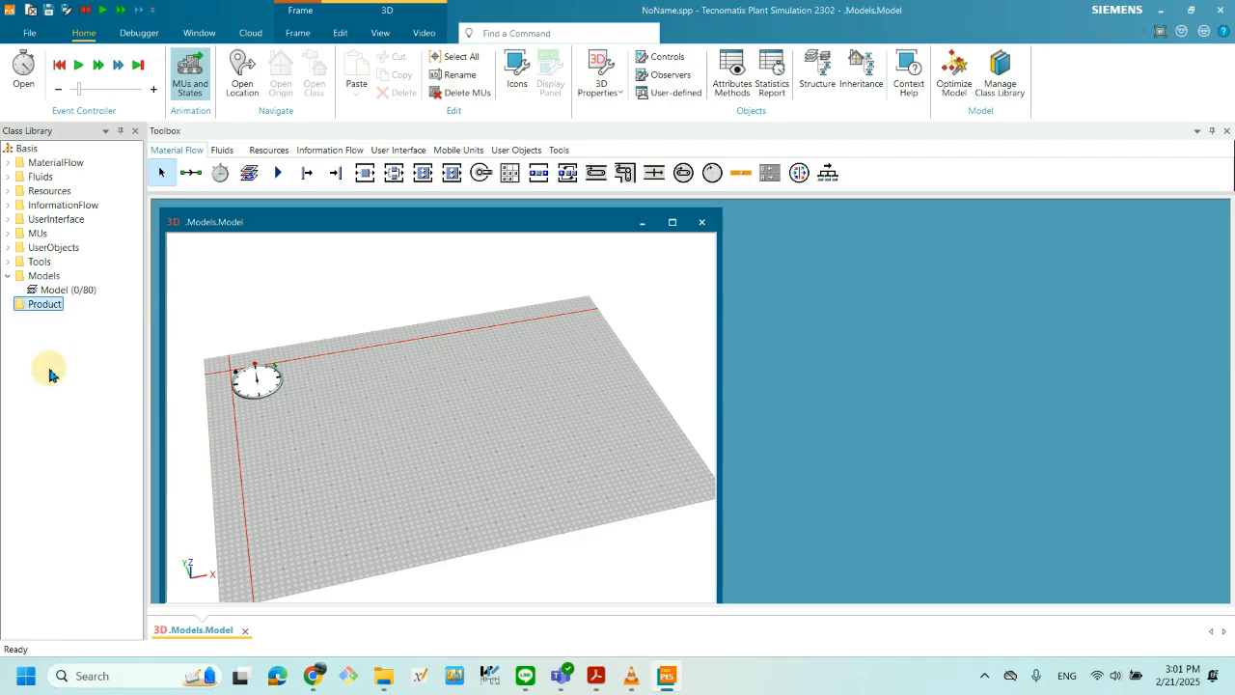
- Duplicate the Part class from the MUs folder of the class library
click(38, 235)
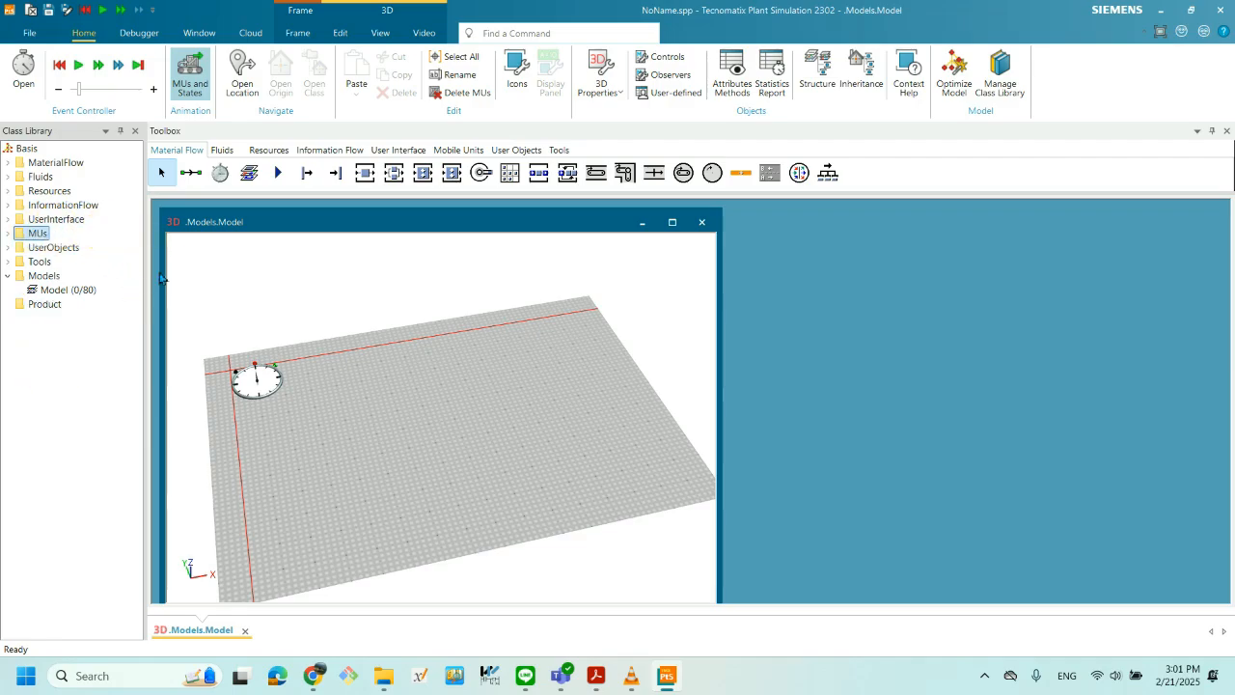
click(8, 234)
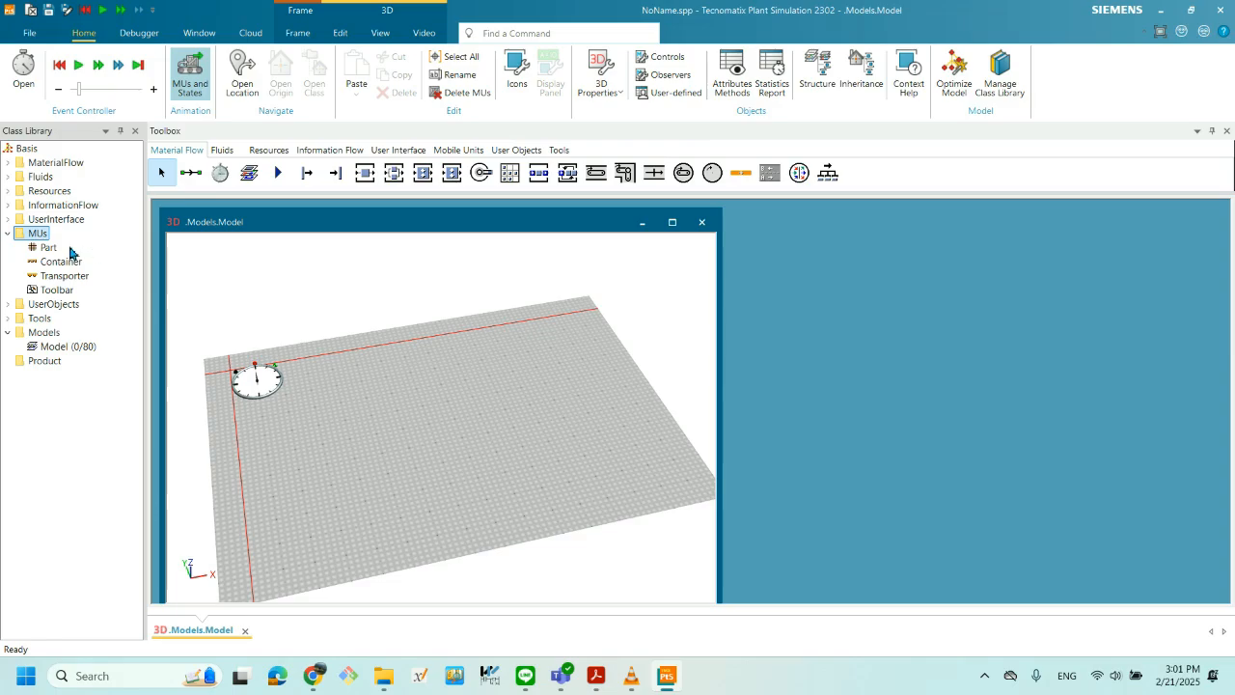
click(48, 248)
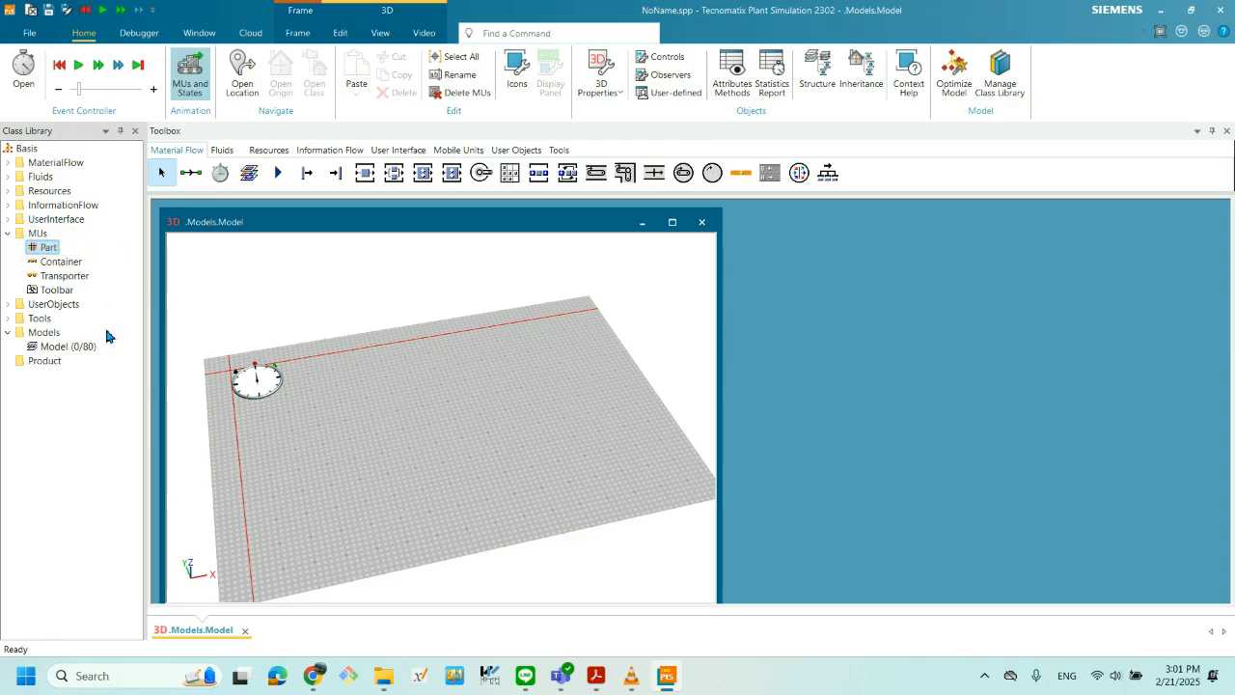
right_click(50, 251)
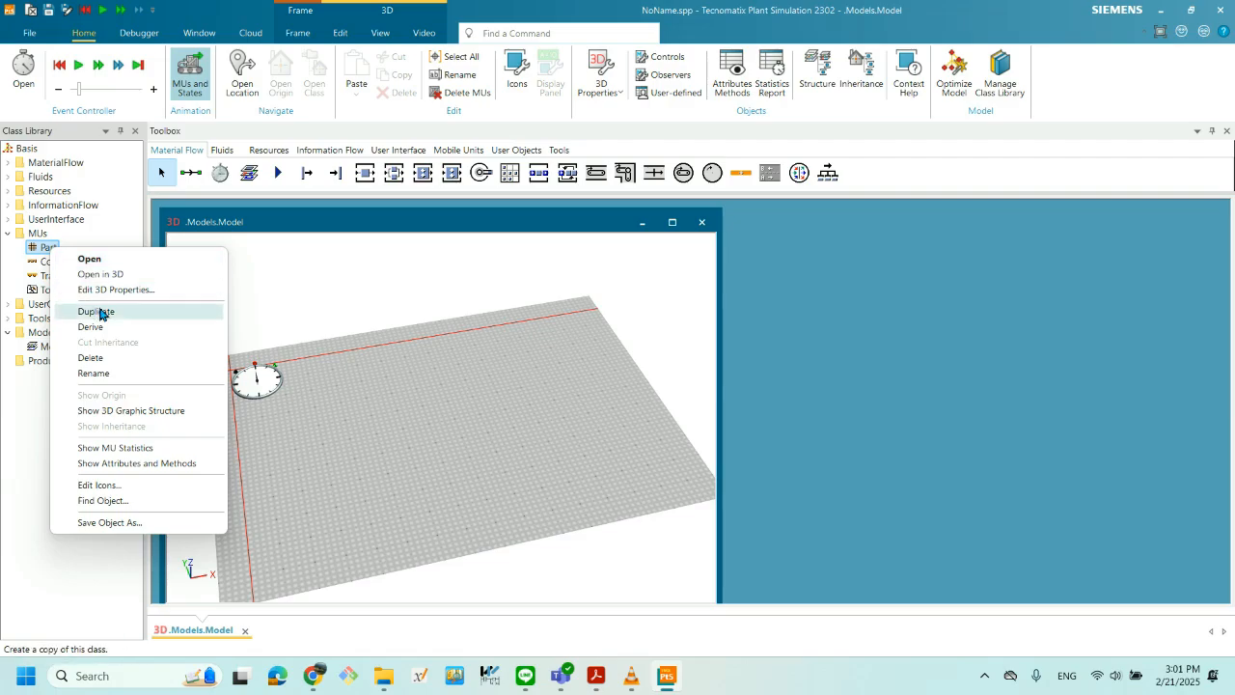
click(50, 253)
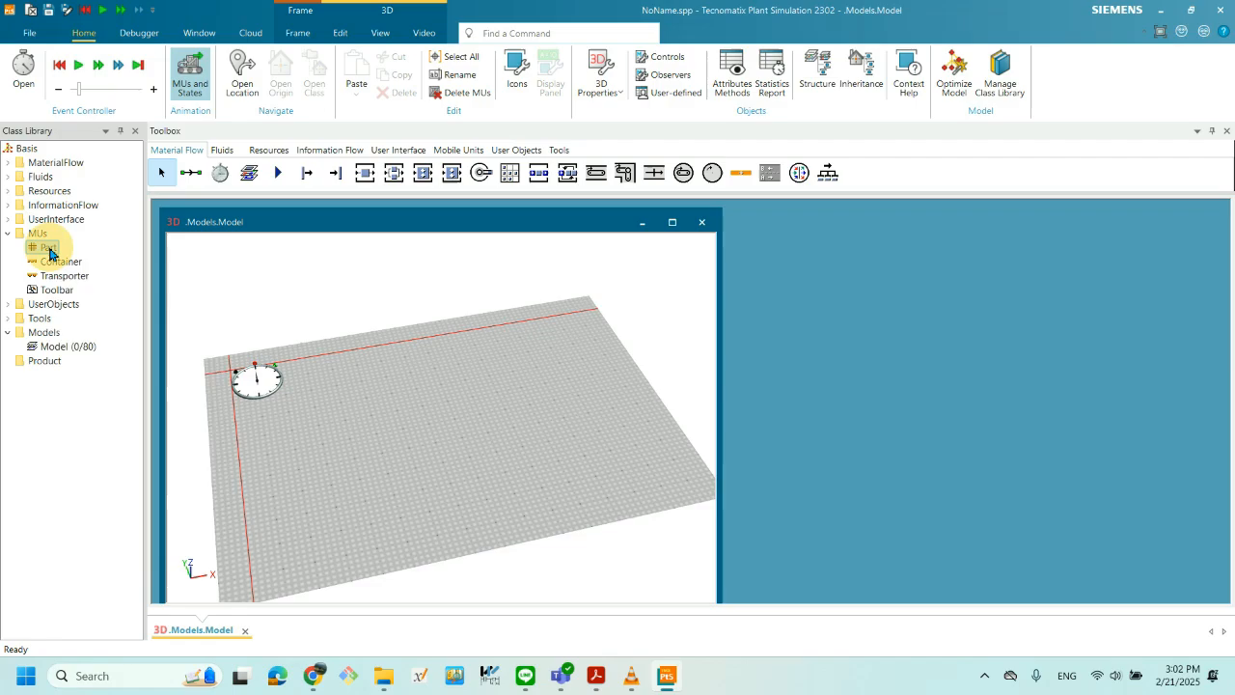
right_click(50, 253)
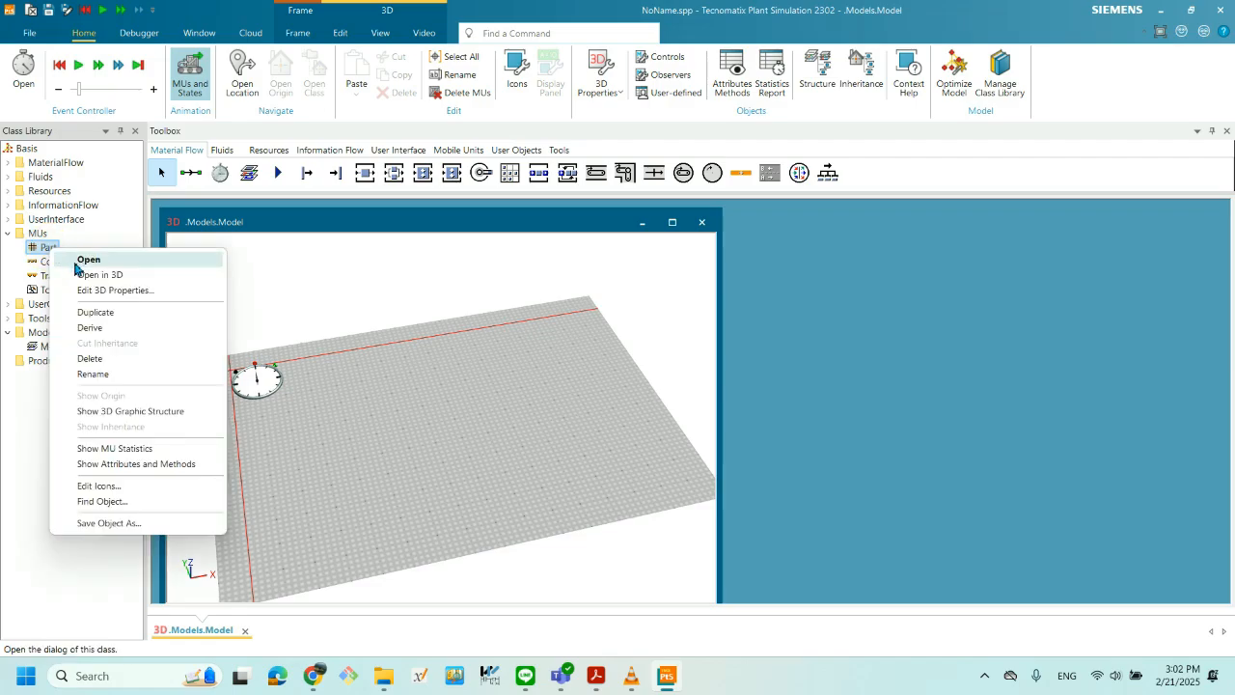
click(117, 318)
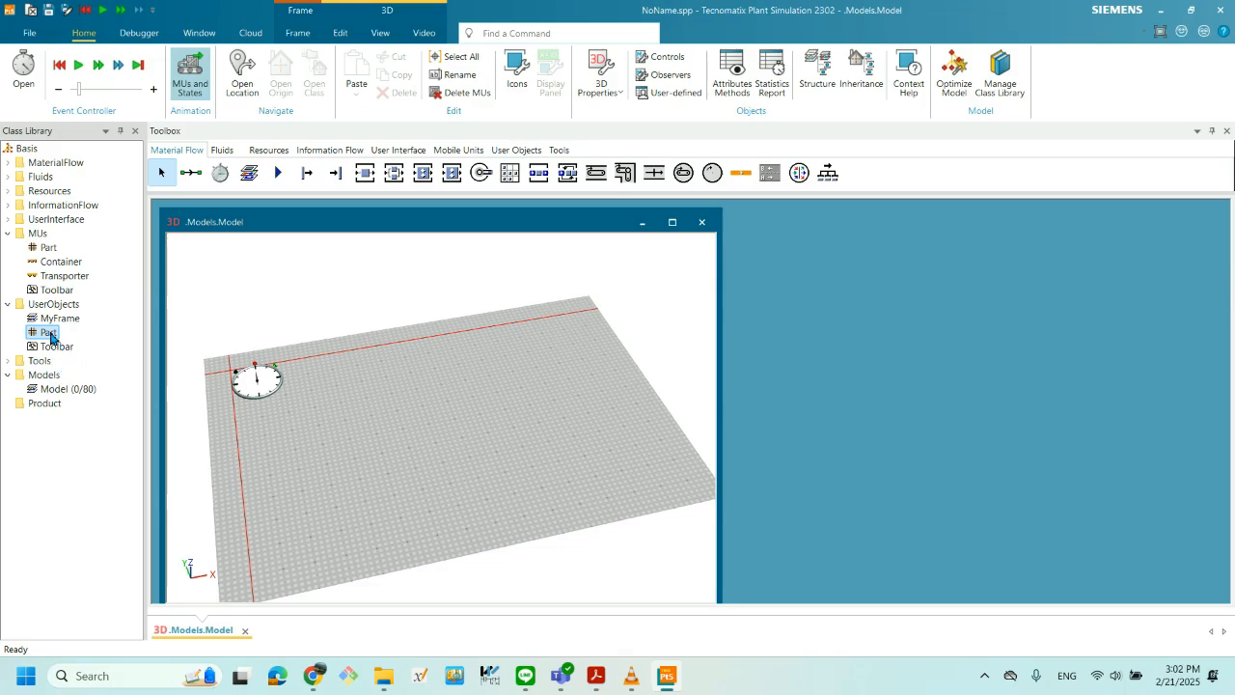
- Move the duplicated Part from UserObjects into the Product folder and rename it PartA
drag(50, 336, 50, 410)
click(52, 408)
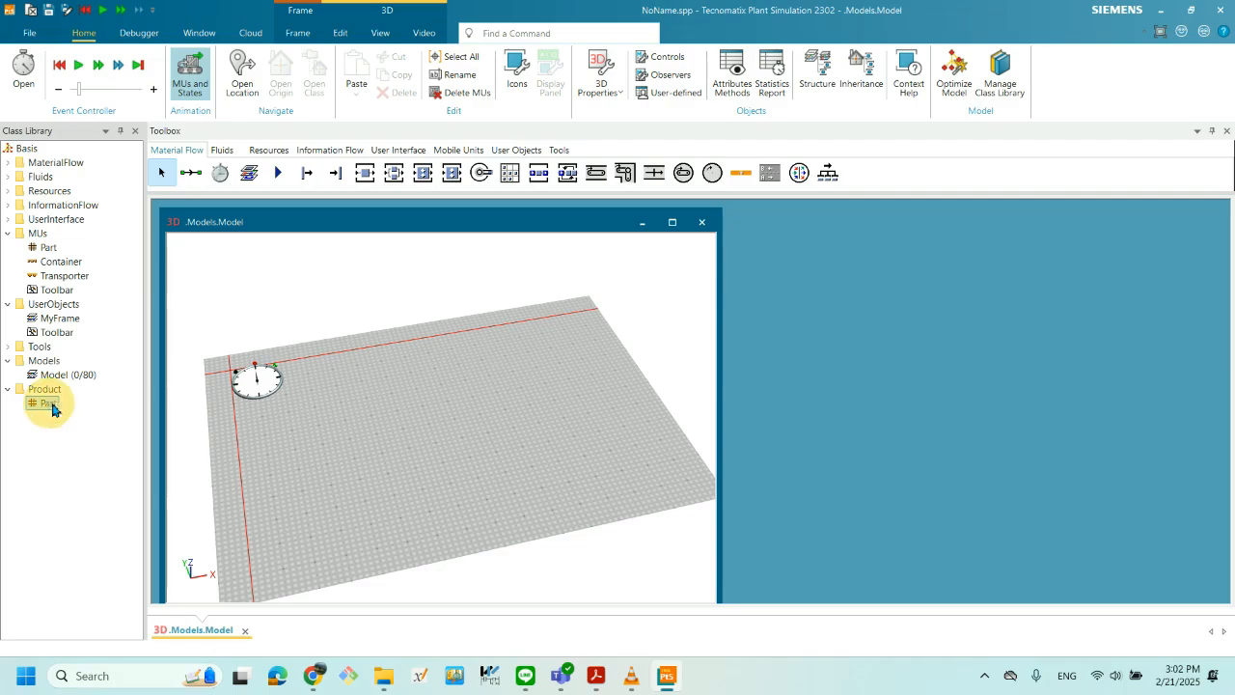
click(60, 403)
click(66, 419)
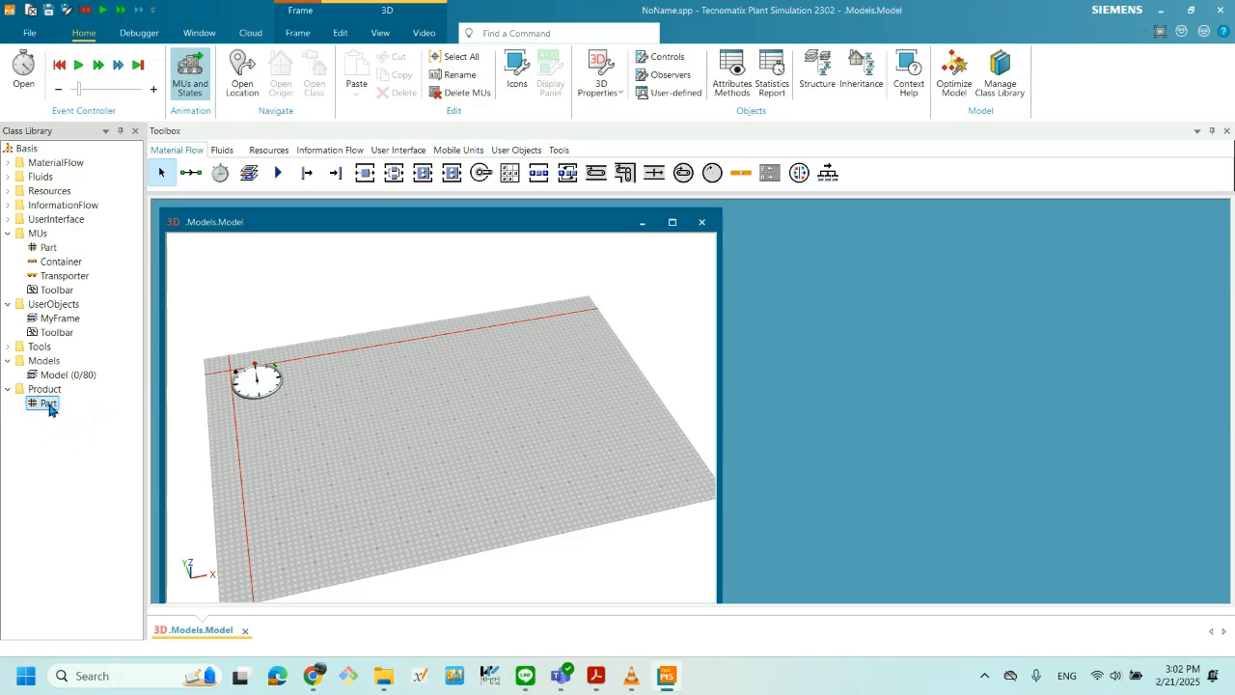
right_click(51, 408)
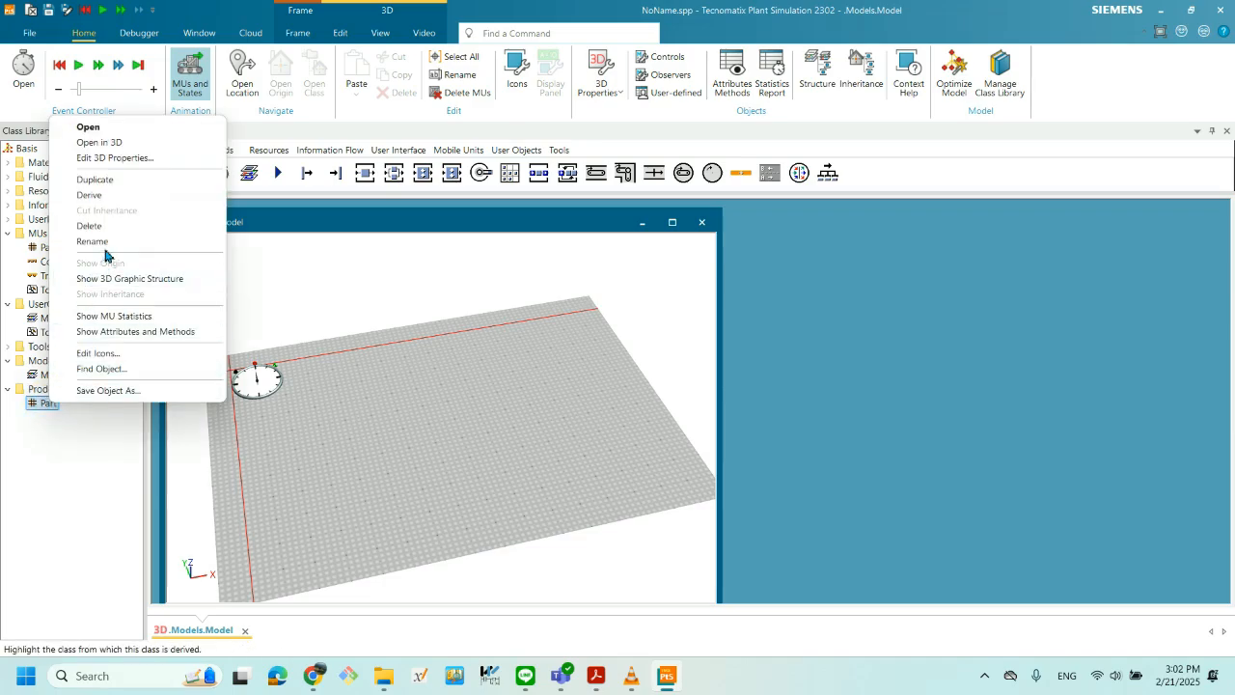
click(96, 473)
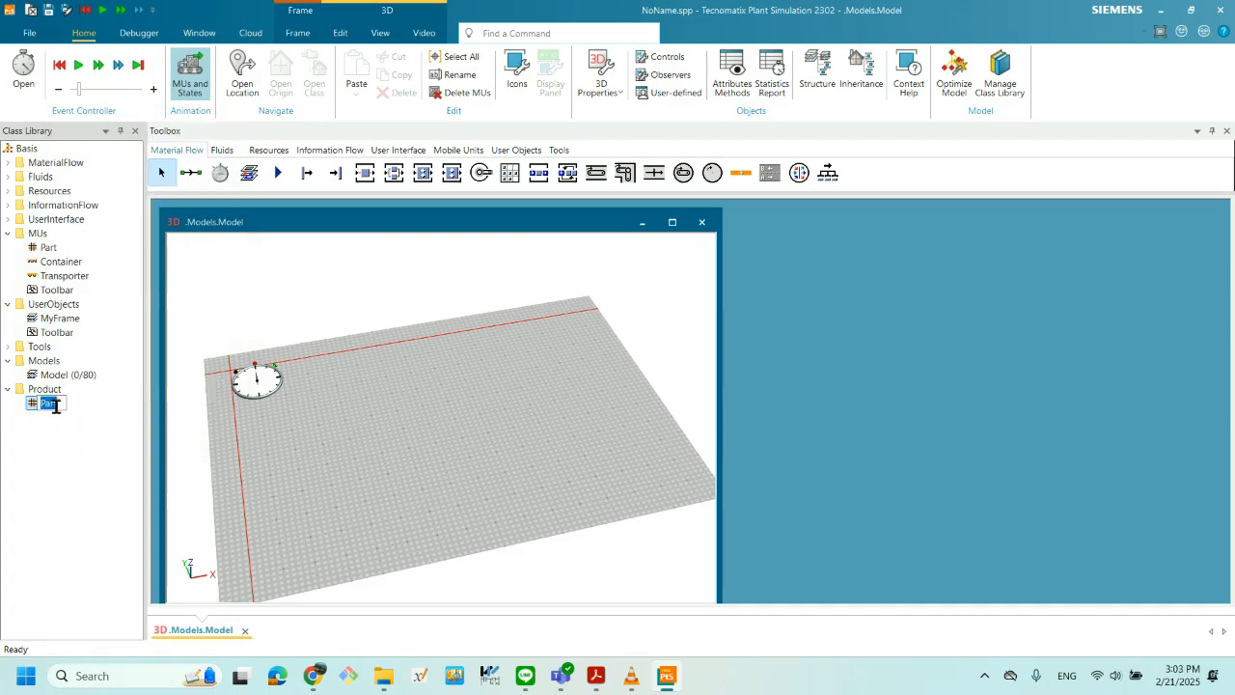
click(64, 406)
click(76, 435)
- Copy the Part class from MUs into the Product folder and rename the copy PartB
click(49, 251)
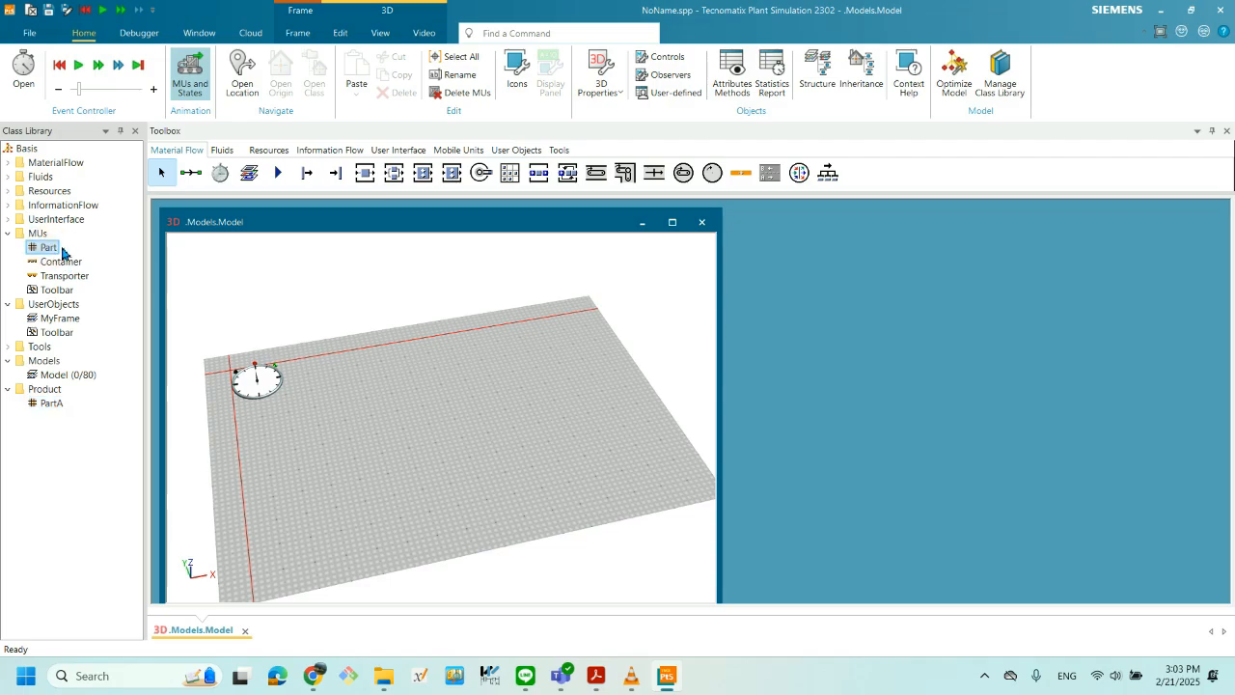
click(49, 251)
mouse_move(50, 251)
mouse_down()
mouse_move(50, 276)
mouse_move(52, 250)
mouse_up()
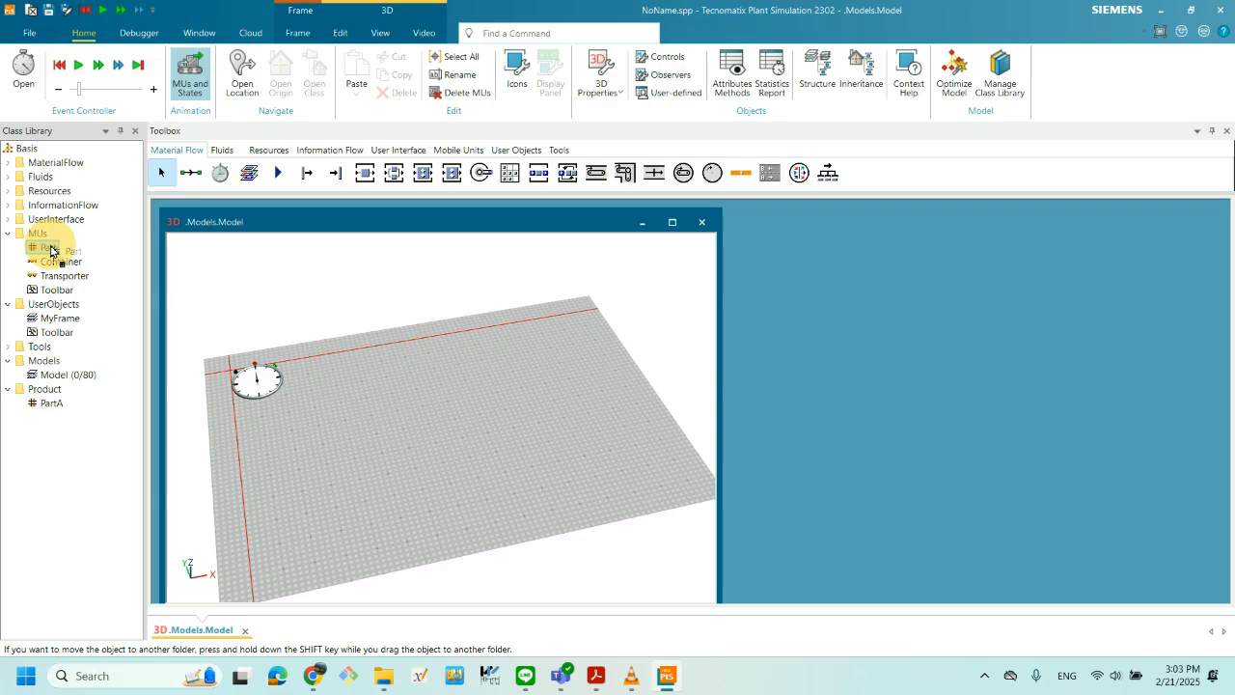
drag(52, 251, 50, 397)
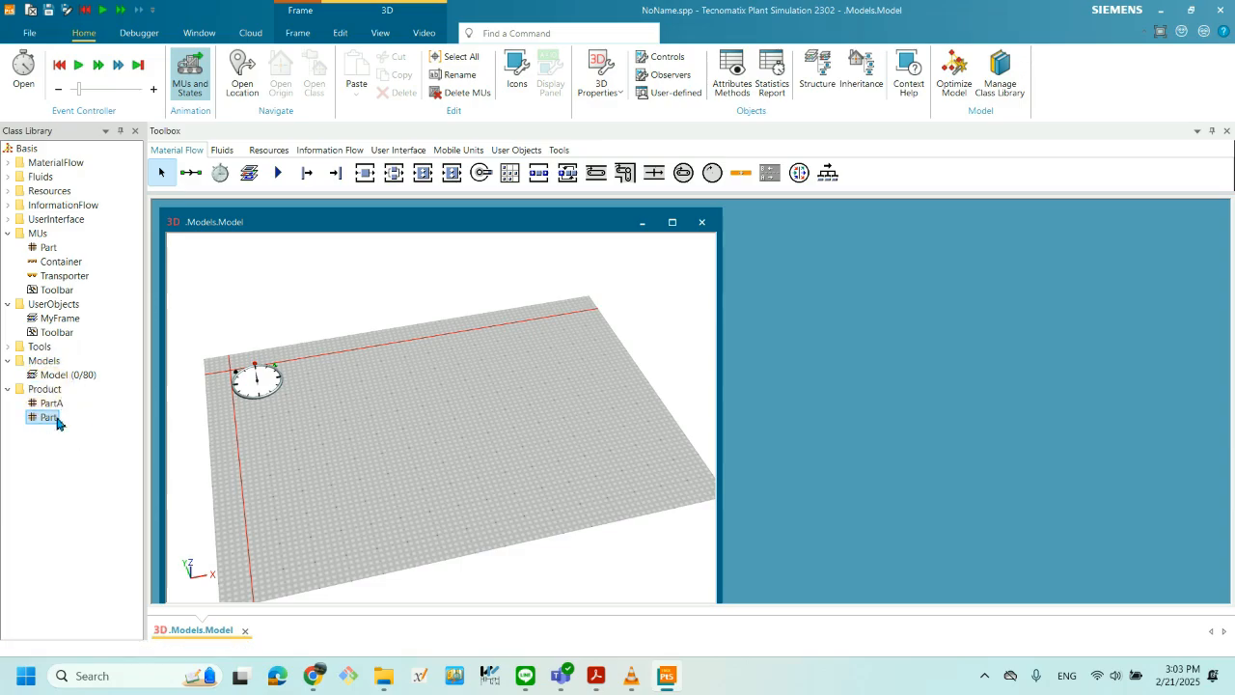
click(57, 420)
click(60, 417)
text(B)
key(Return)
right_click(53, 421)
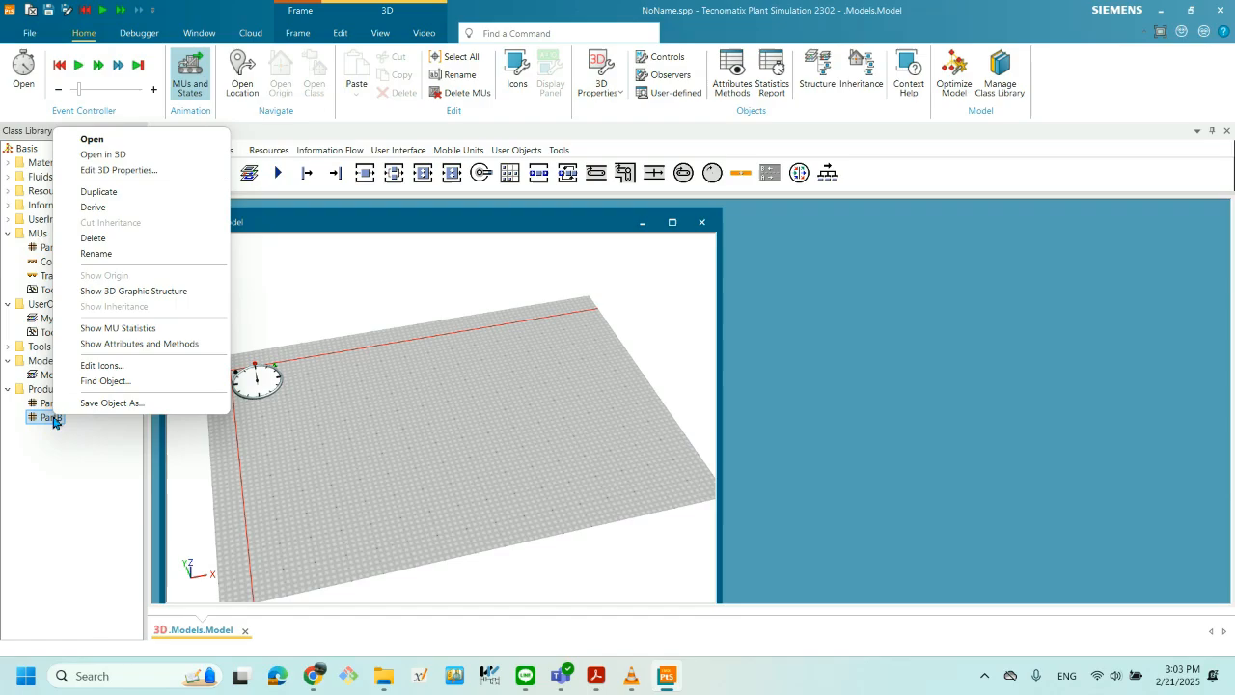
click(86, 493)
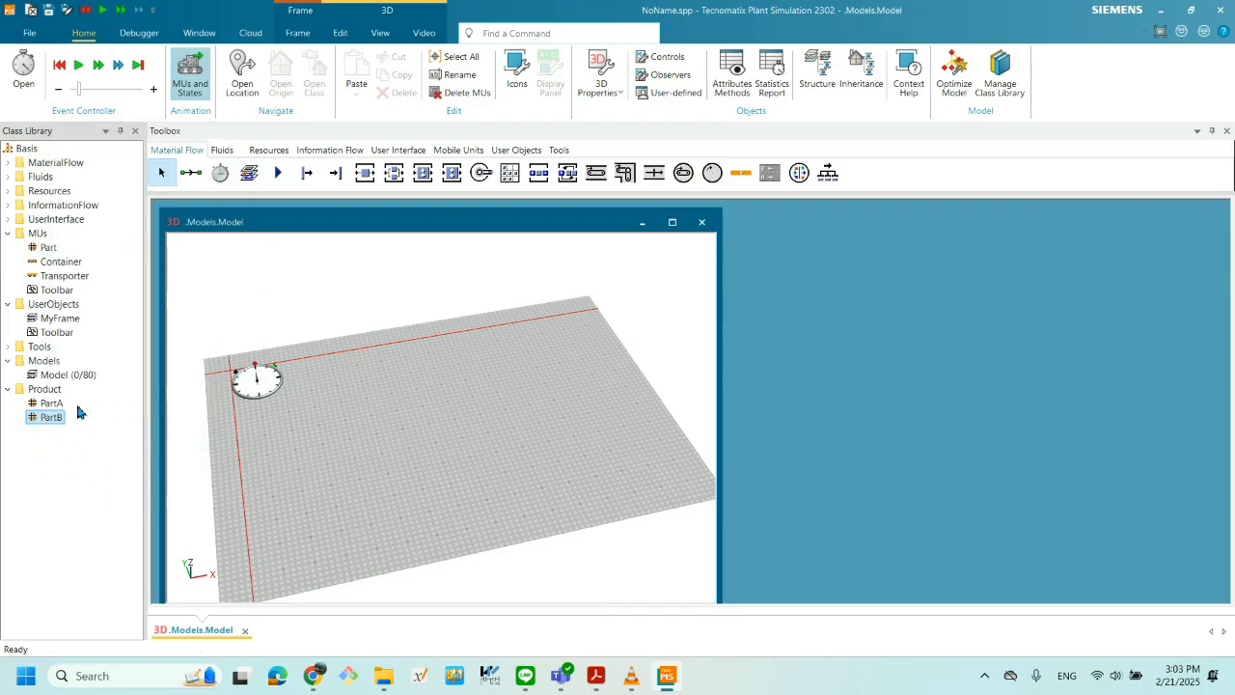
- Duplicate PartA within the Product folder and rename the duplicate PartC
click(51, 403)
right_click(51, 403)
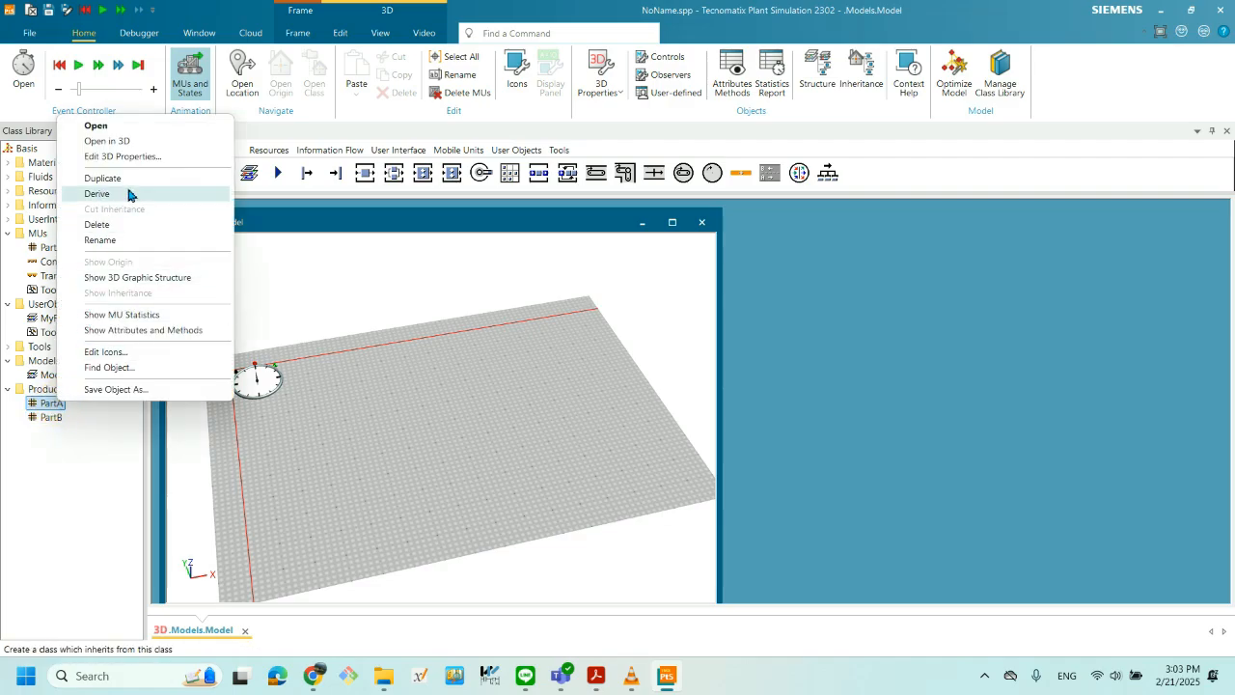
click(117, 182)
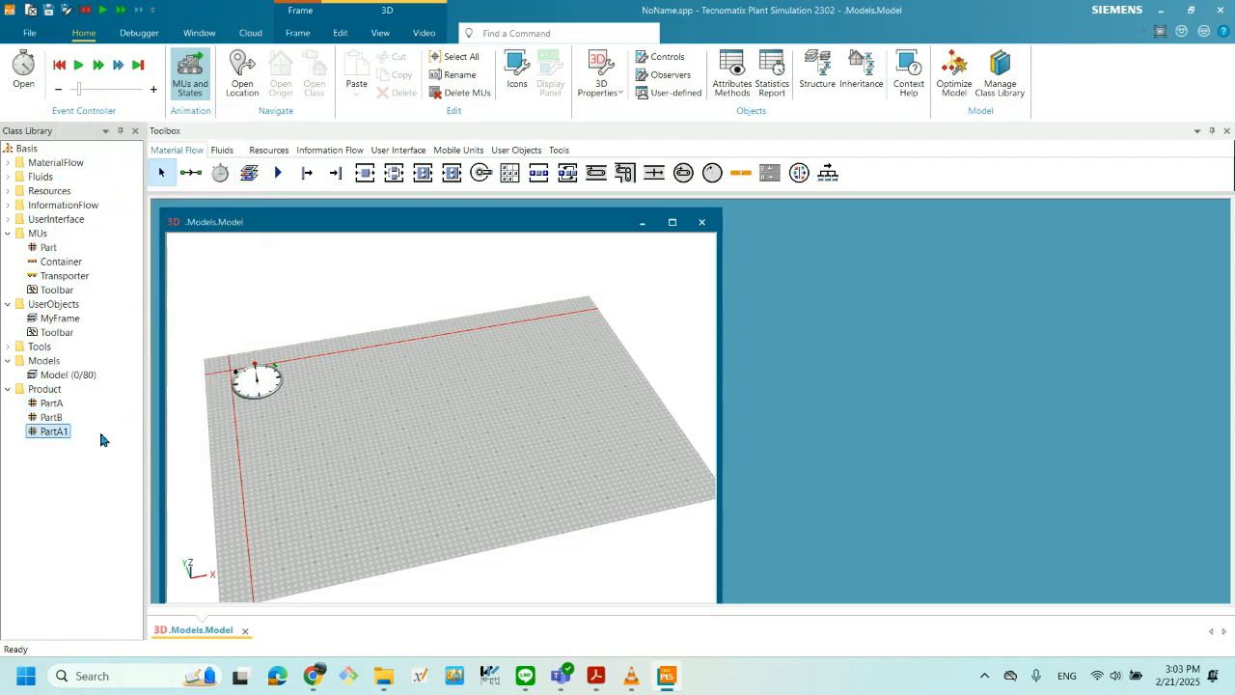
click(66, 432)
key(BackSpace)
key(BackSpace)
text(C)
key(Return)
- Maximize the 3D model window within the workspace
drag(355, 476, 516, 300)
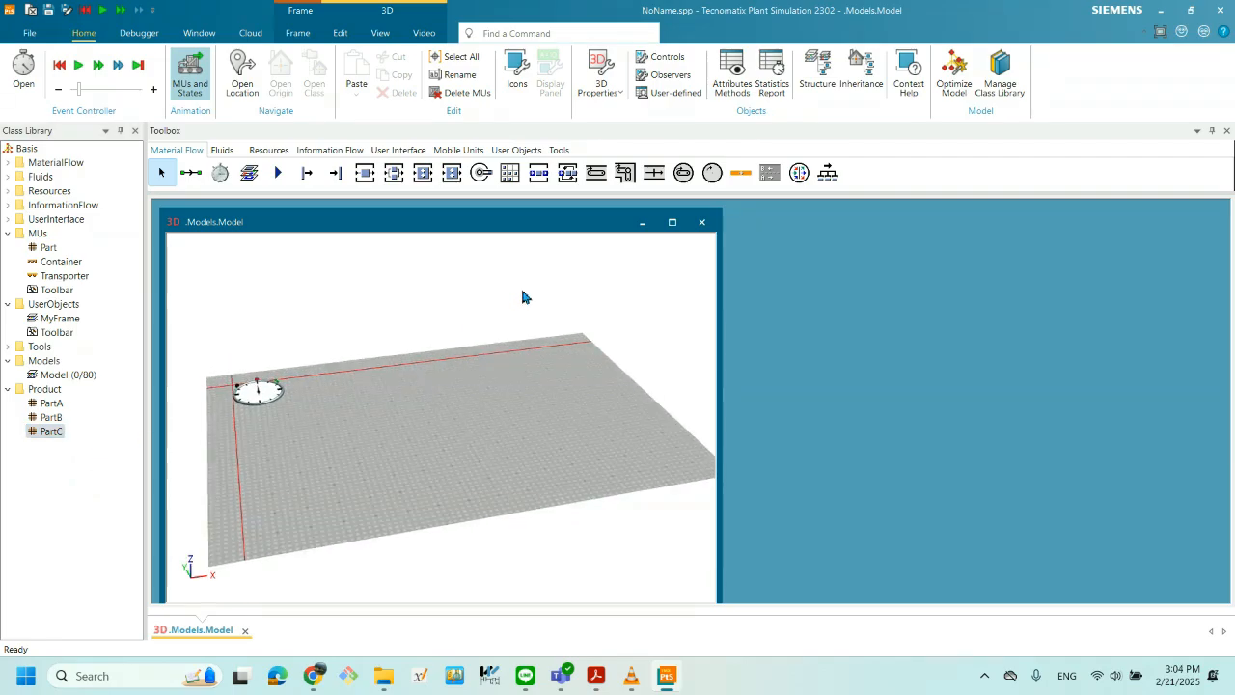
drag(587, 440, 574, 337)
drag(553, 430, 552, 442)
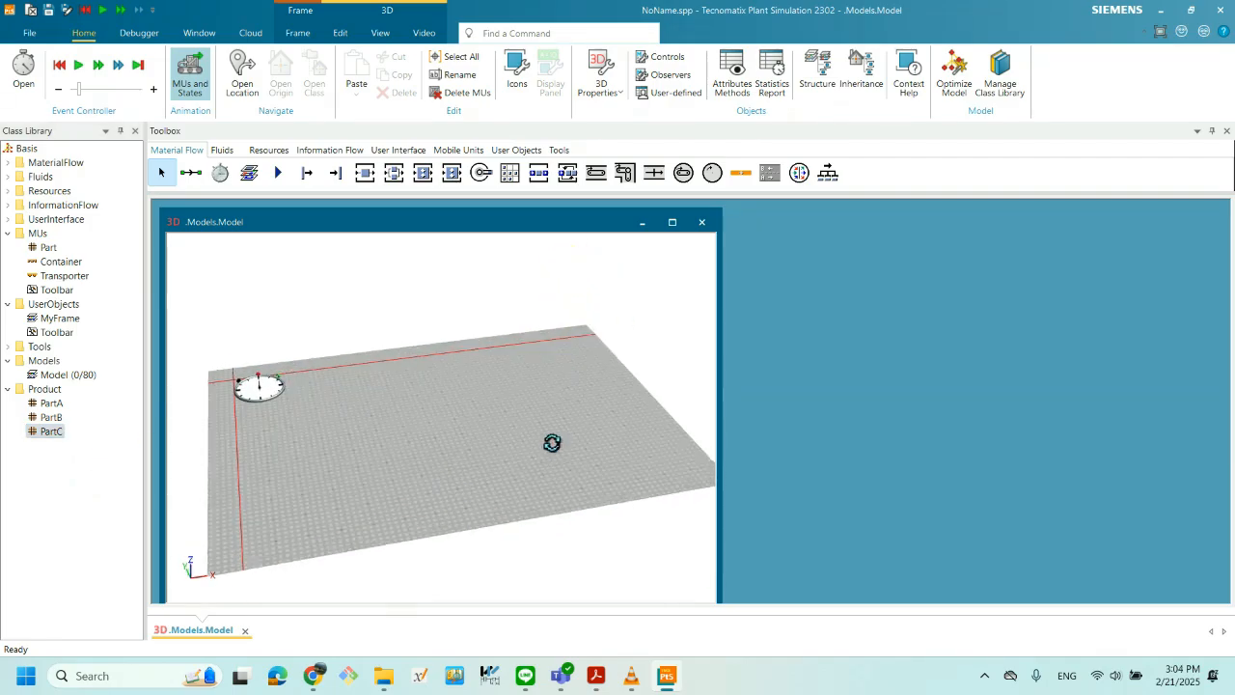
click(673, 222)
drag(661, 281, 695, 425)
drag(814, 319, 637, 347)
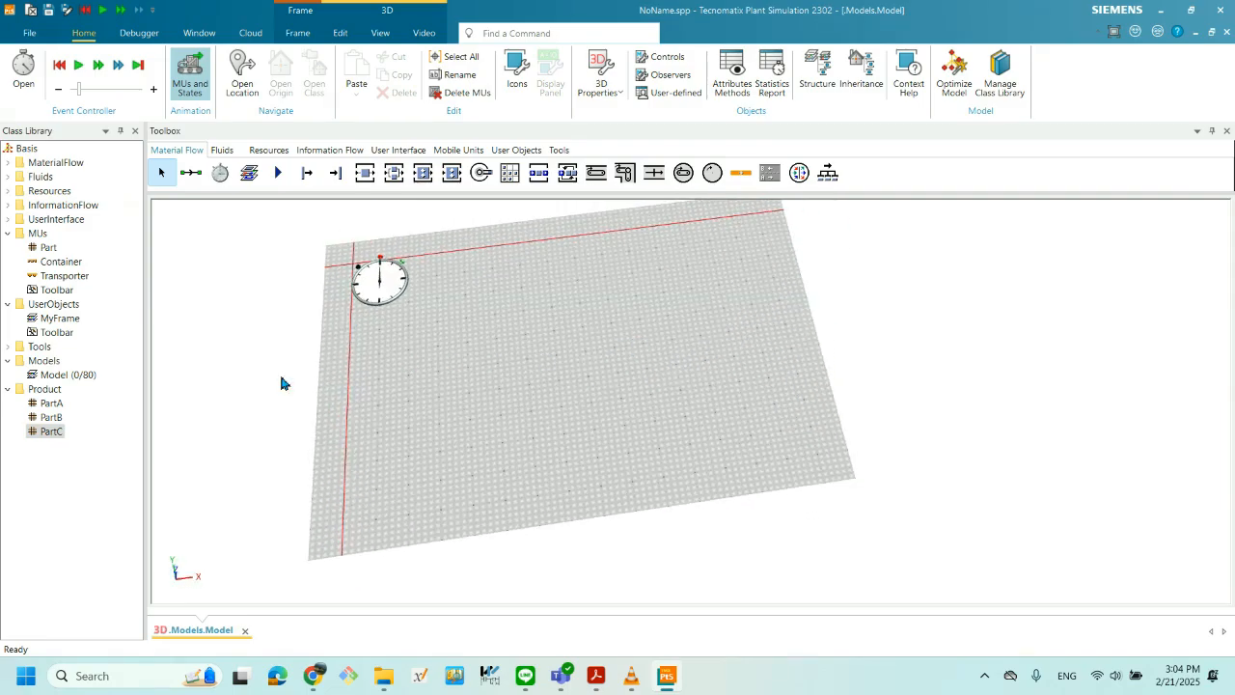
click(126, 442)
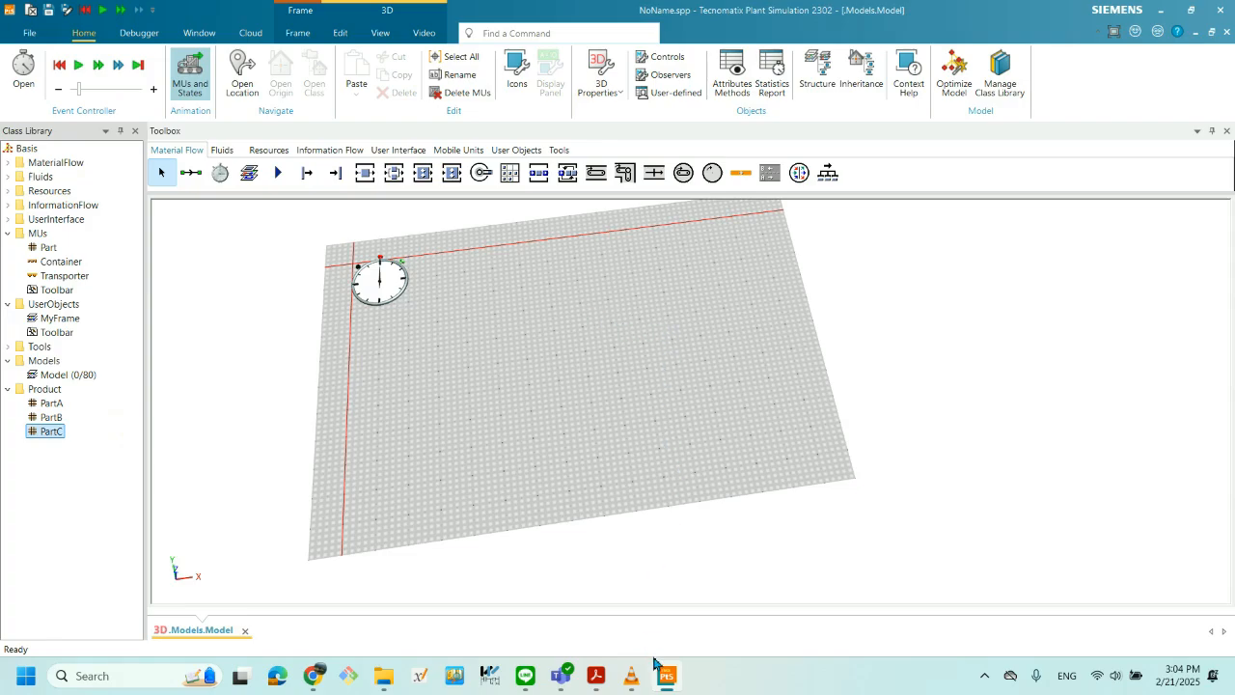
- Switch to the PDF in Adobe Acrobat, maximize it and examine the part sizes and colours on the Duplicate MUs slide
mouse_move(657, 669)
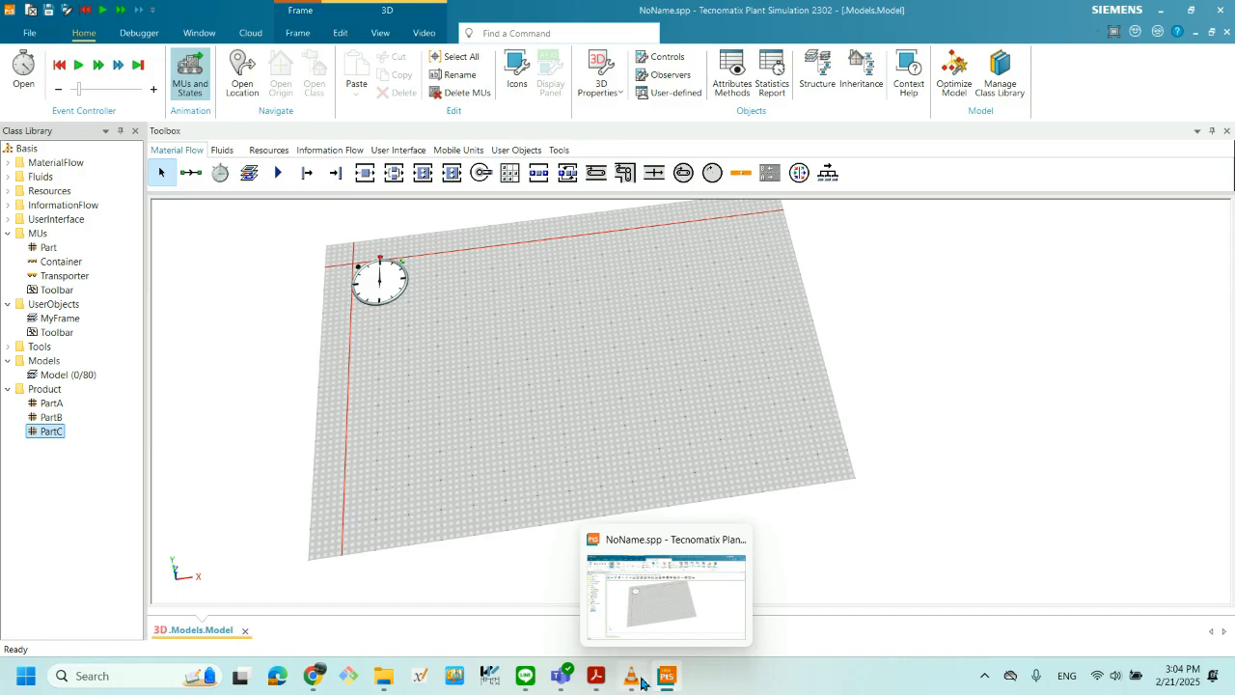
click(596, 678)
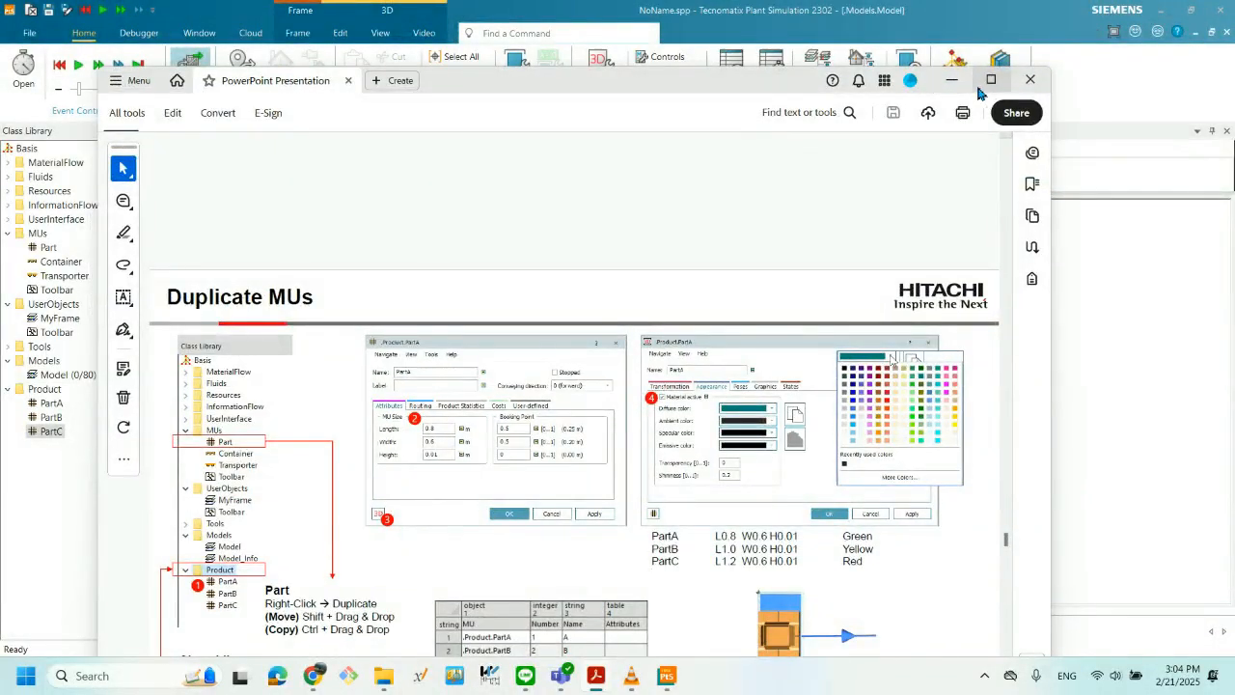
click(989, 81)
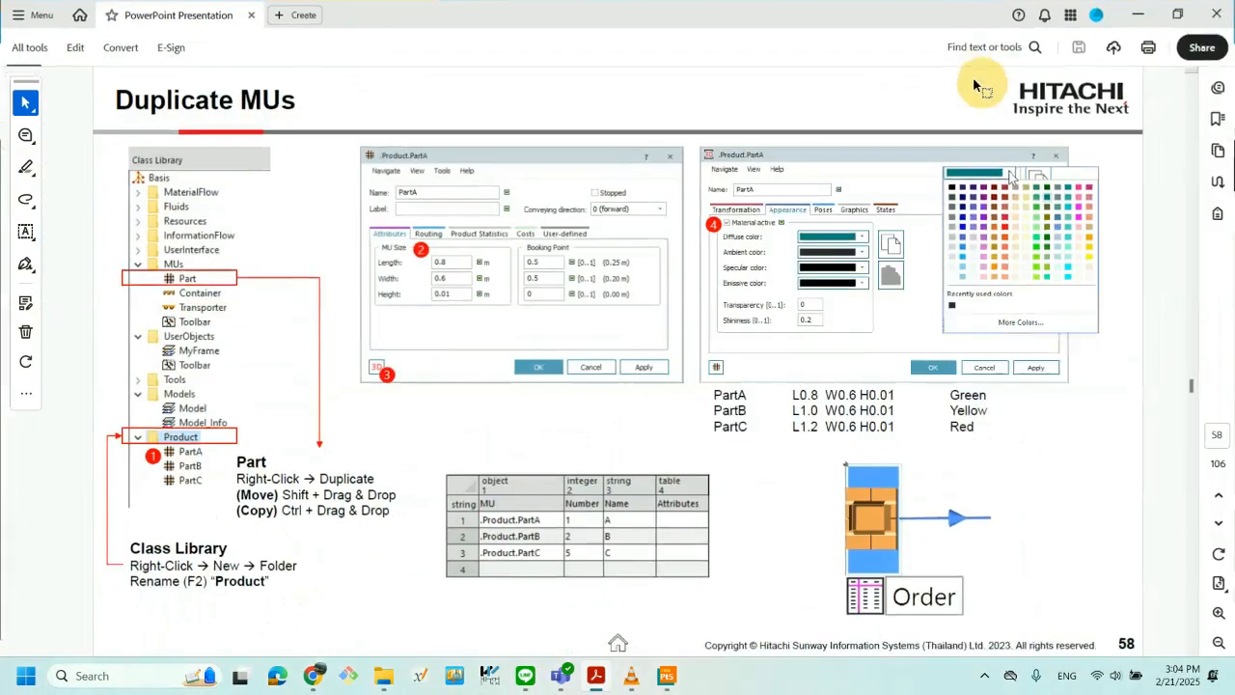
scroll(718, 288, down, 1)
scroll(718, 288, up, 1)
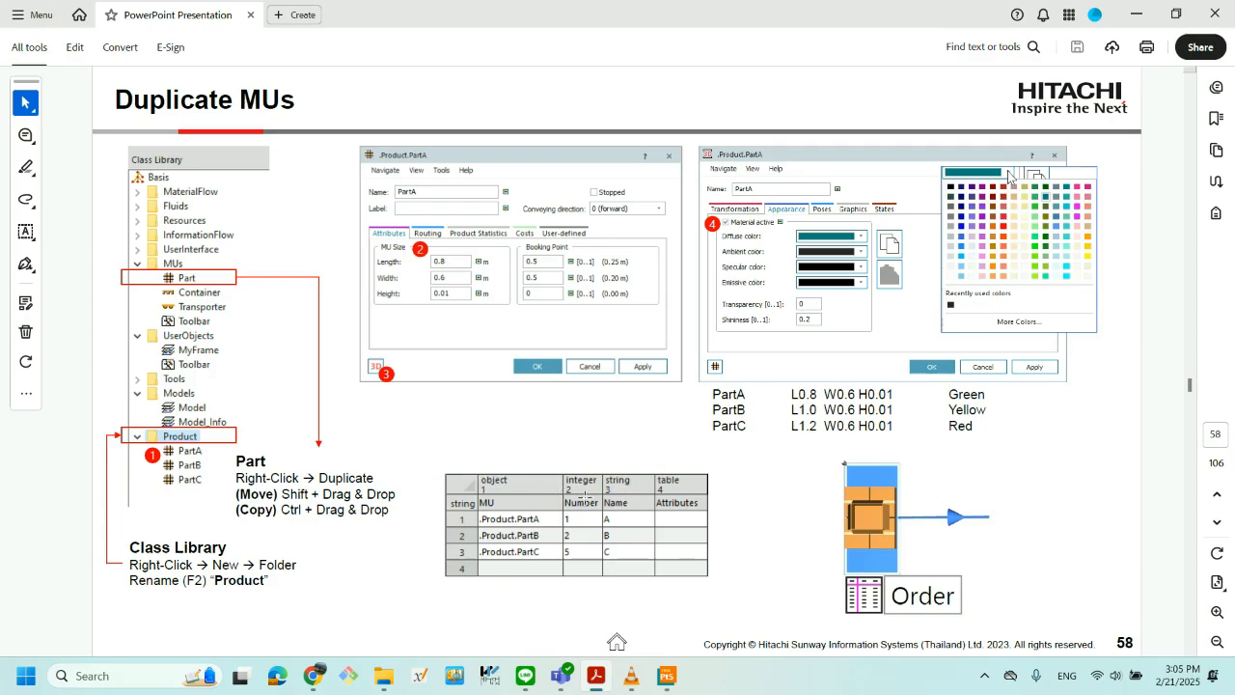
- Switch back to Plant Simulation and open the properties of PartA from the Product folder, placing its dialog beside the class library
click(667, 675)
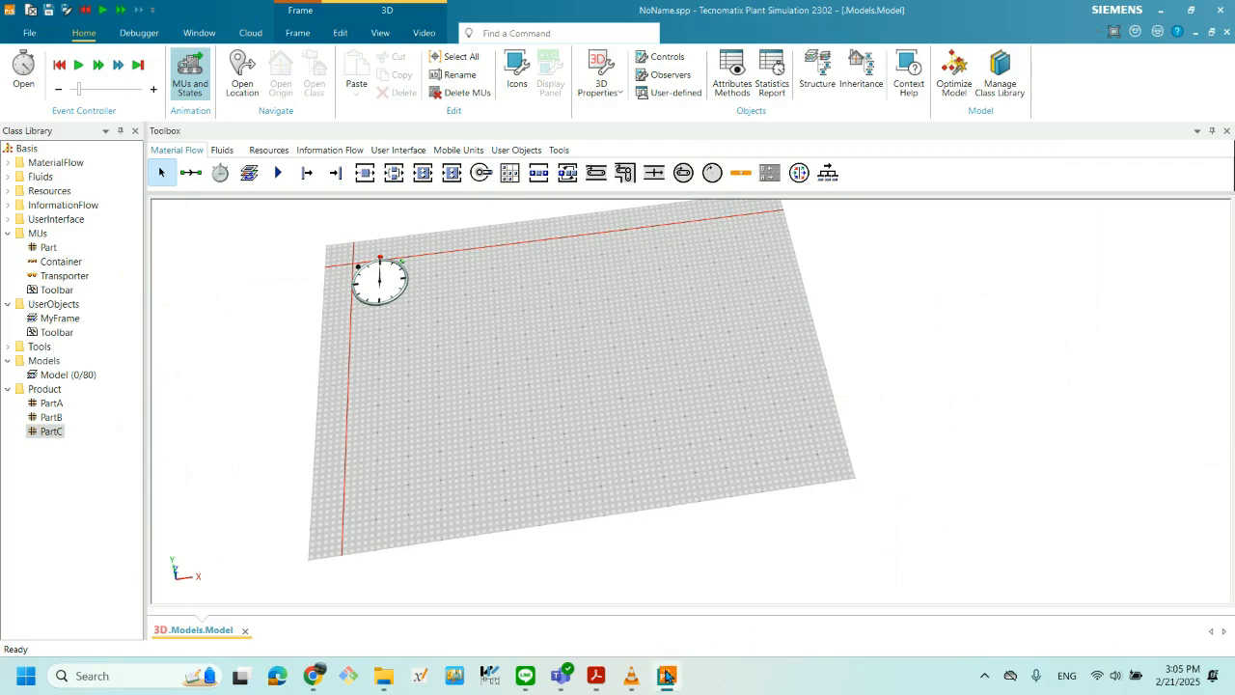
drag(356, 466, 540, 425)
double_click(60, 405)
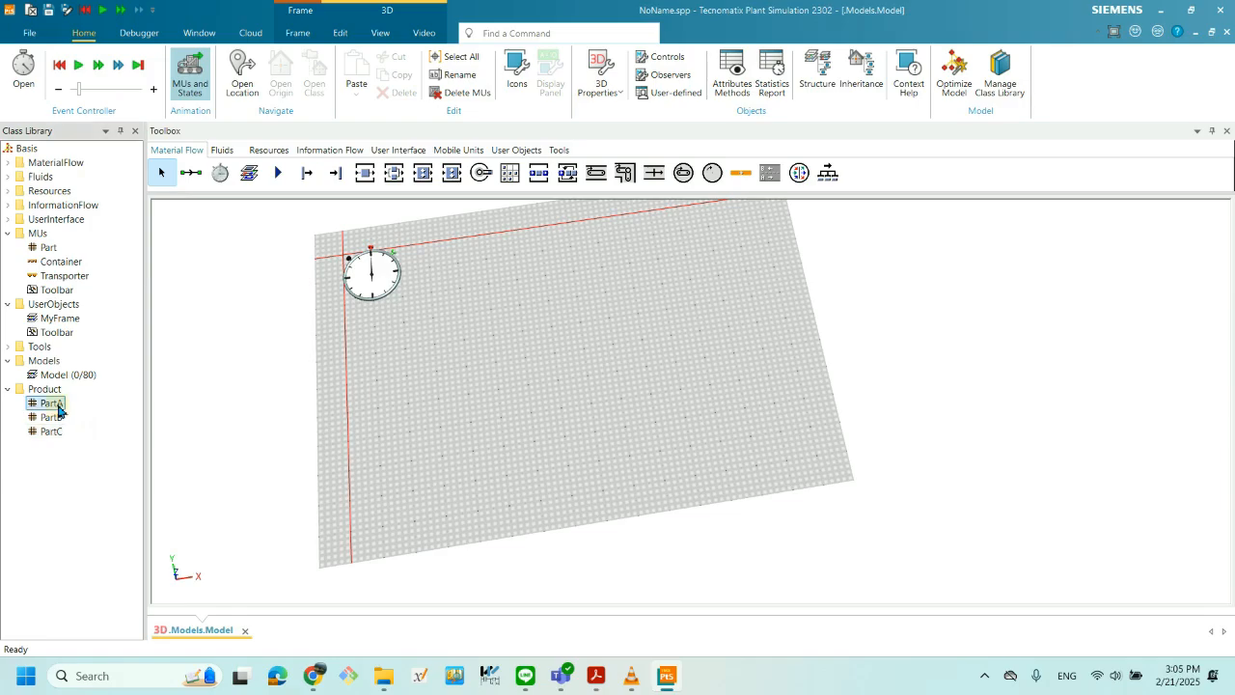
drag(628, 208, 560, 199)
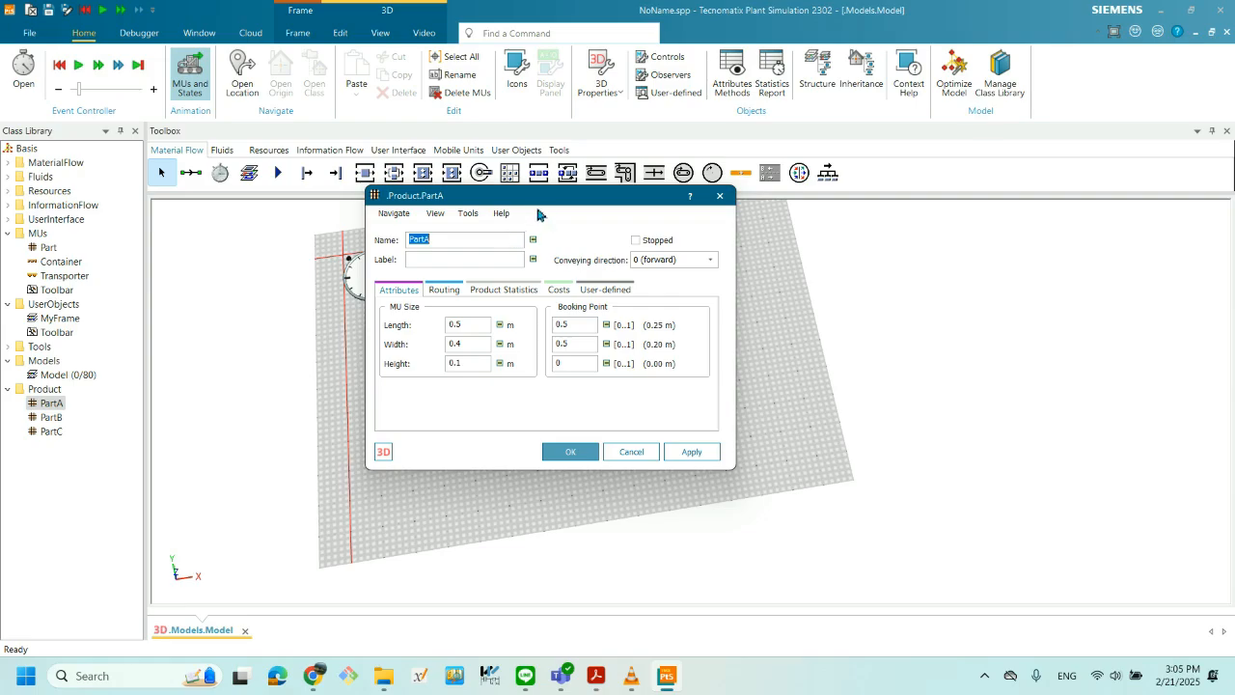
drag(567, 198, 437, 193)
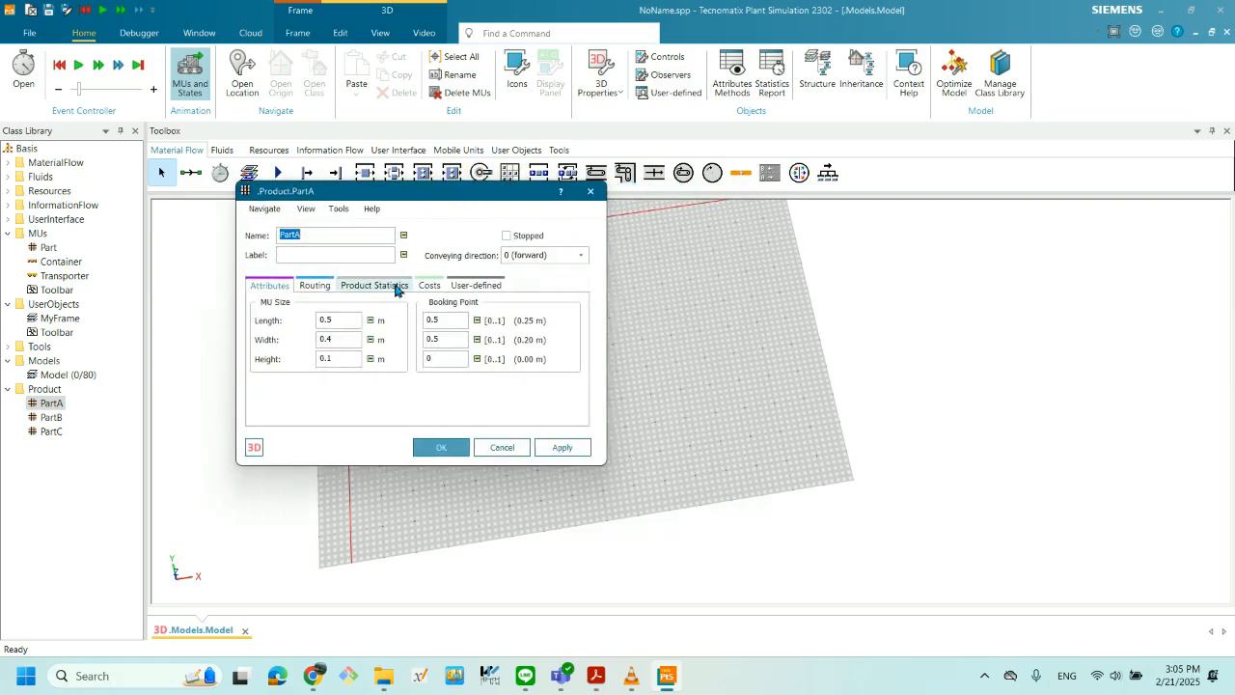
- Check PartA's size on the PDF slide and set the part's length to 0.8 m in Plant Simulation
click(598, 681)
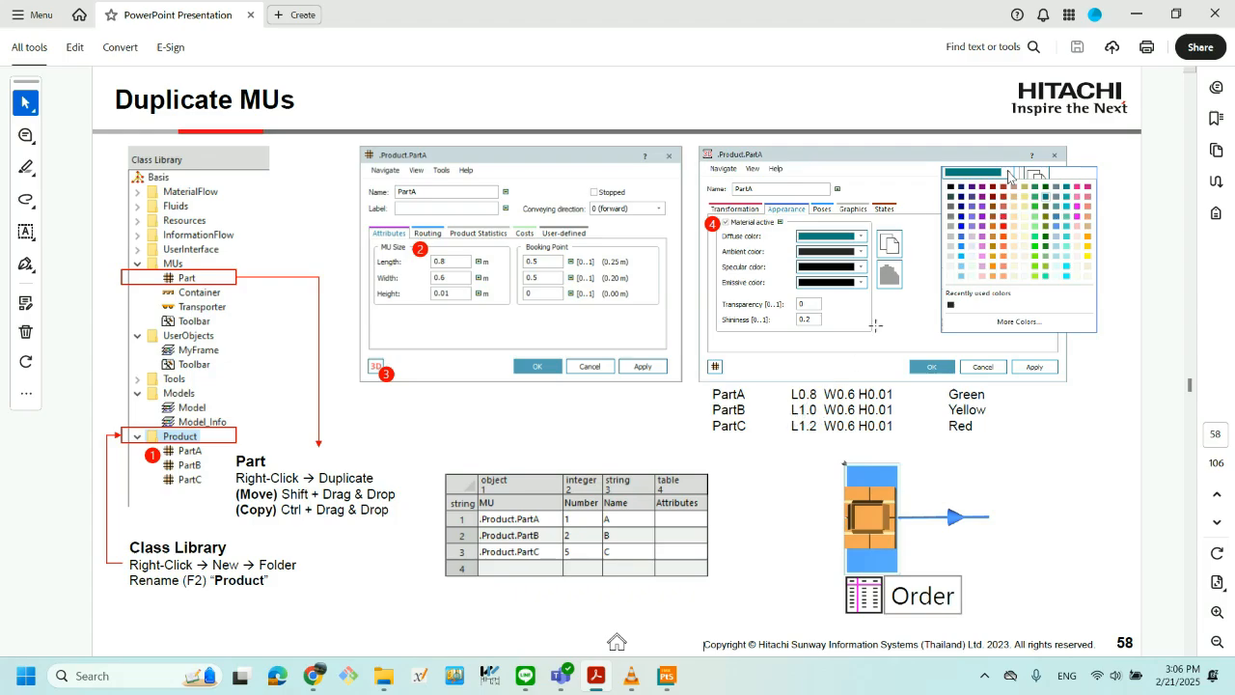
click(666, 678)
click(353, 321)
key(BackSpace)
text(8)
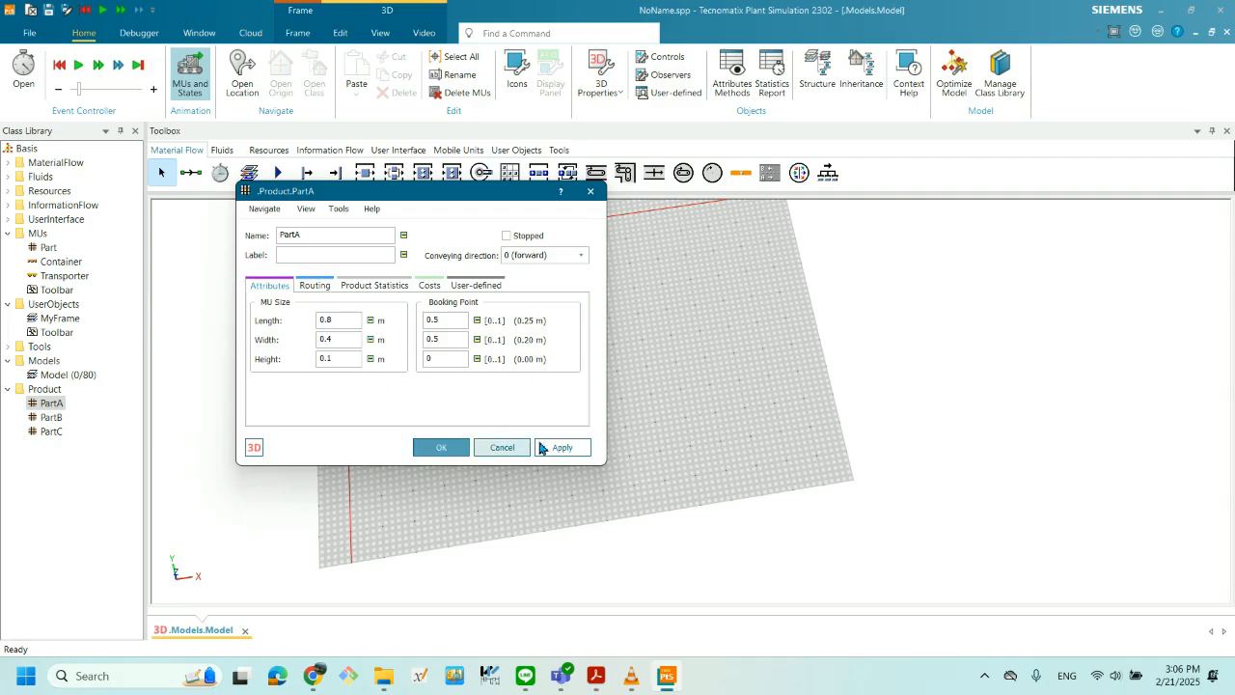
click(573, 447)
- Open PartB's properties alongside PartA's and set its length to 1 m
drag(454, 194, 320, 117)
double_click(51, 420)
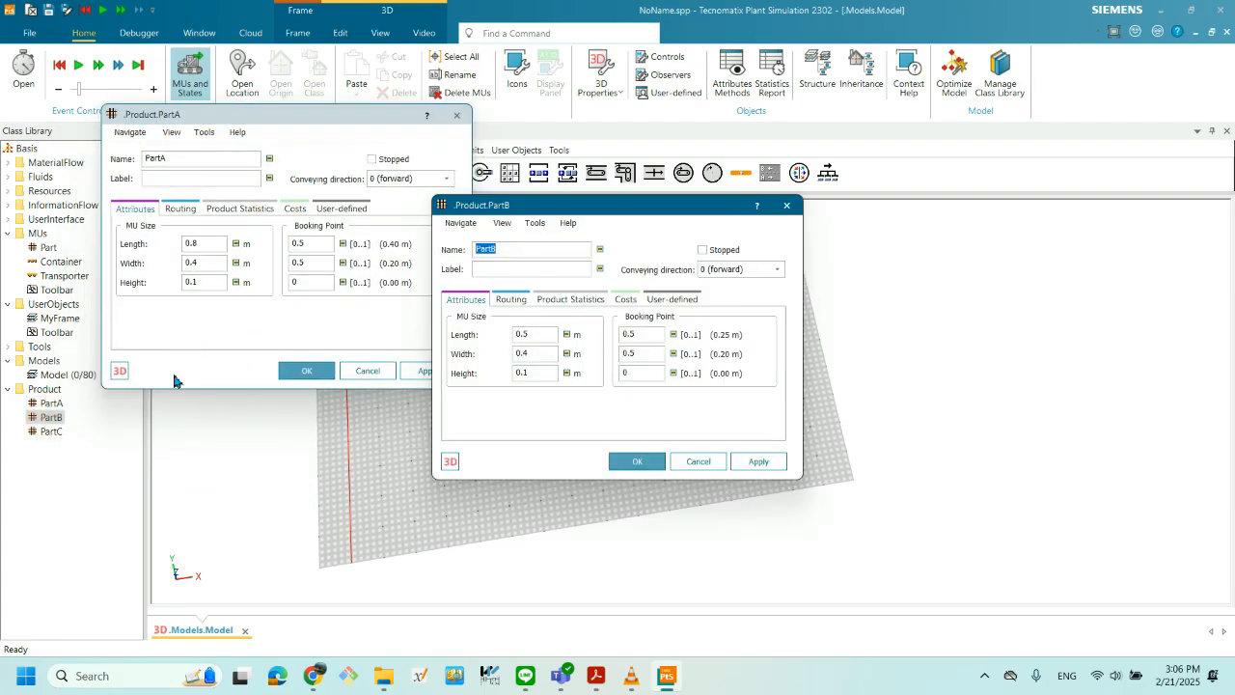
click(532, 337)
click(748, 461)
- Open PartC's properties alongside those of the other two parts and set its length to 1.2 m
drag(600, 213, 657, 116)
click(50, 432)
double_click(51, 431)
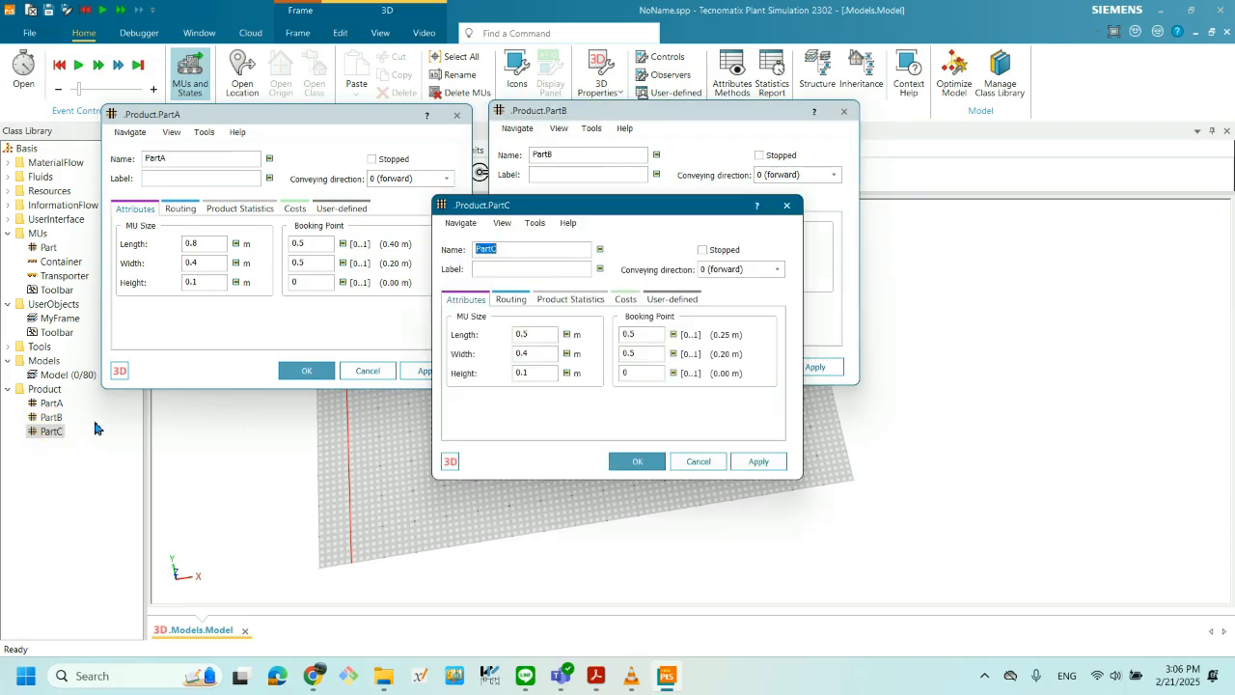
drag(637, 207, 1057, 120)
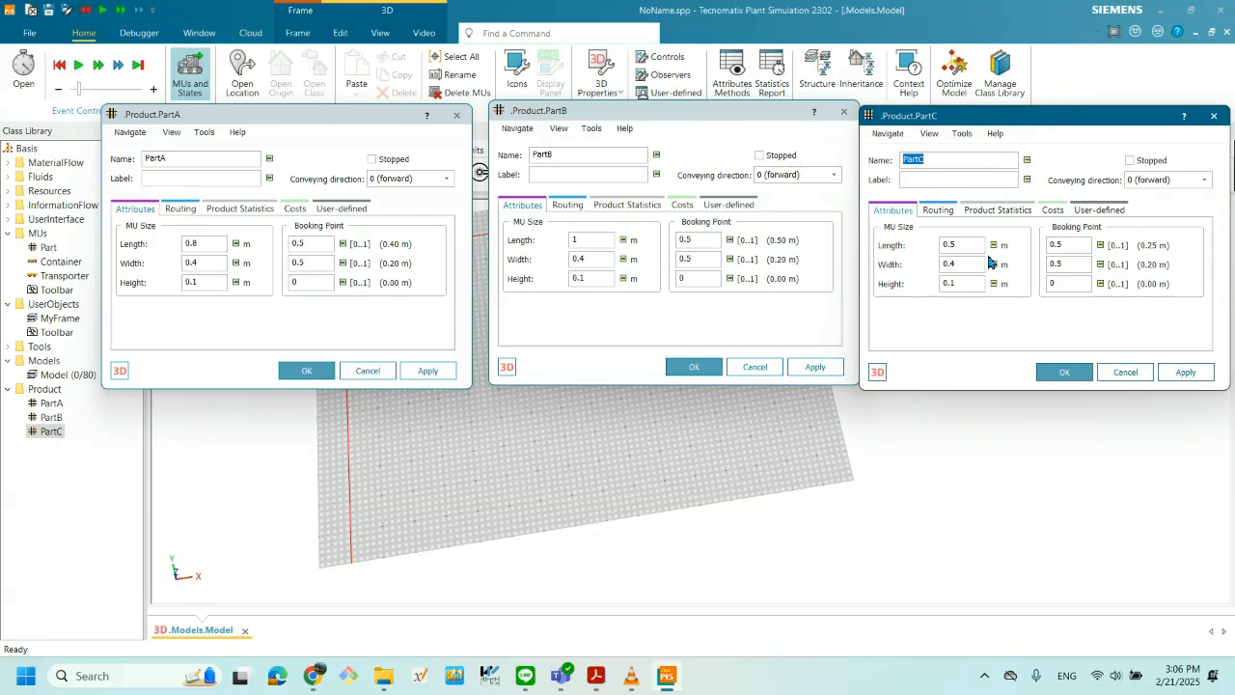
click(975, 245)
drag(981, 247, 918, 248)
text(1.2)
drag(1062, 118, 1051, 93)
click(1067, 390)
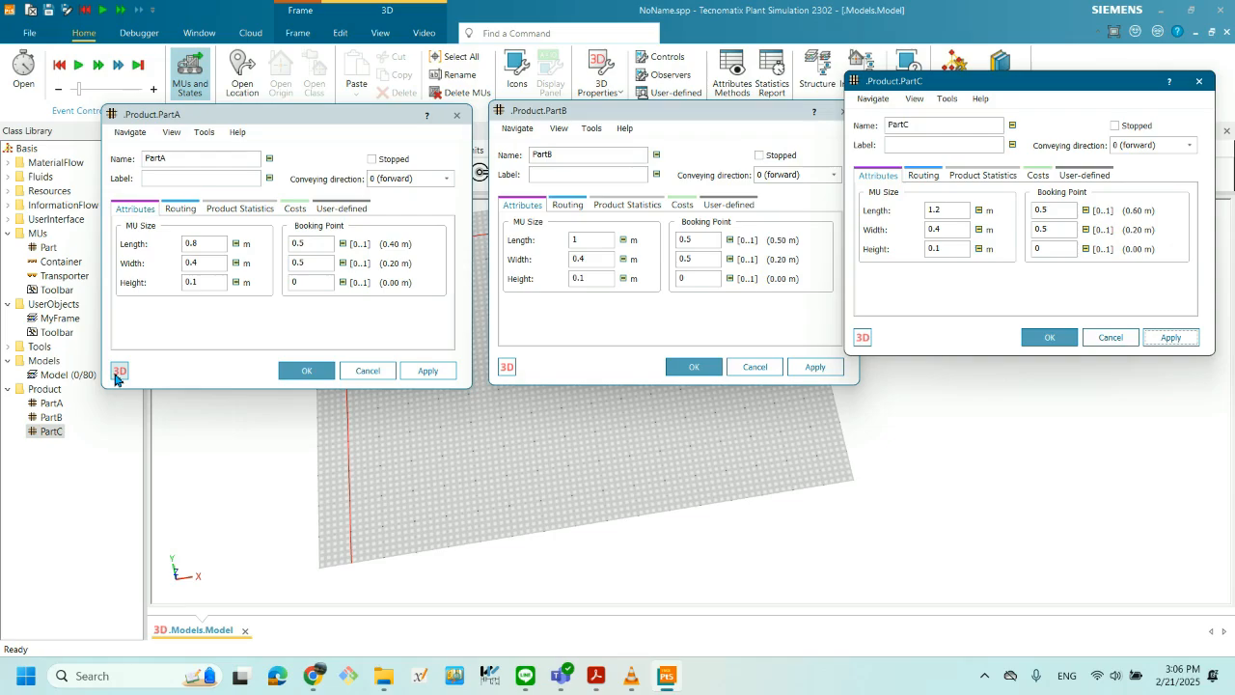
- Open PartA's 3D properties and activate its material under the appearance settings
drag(279, 120, 215, 119)
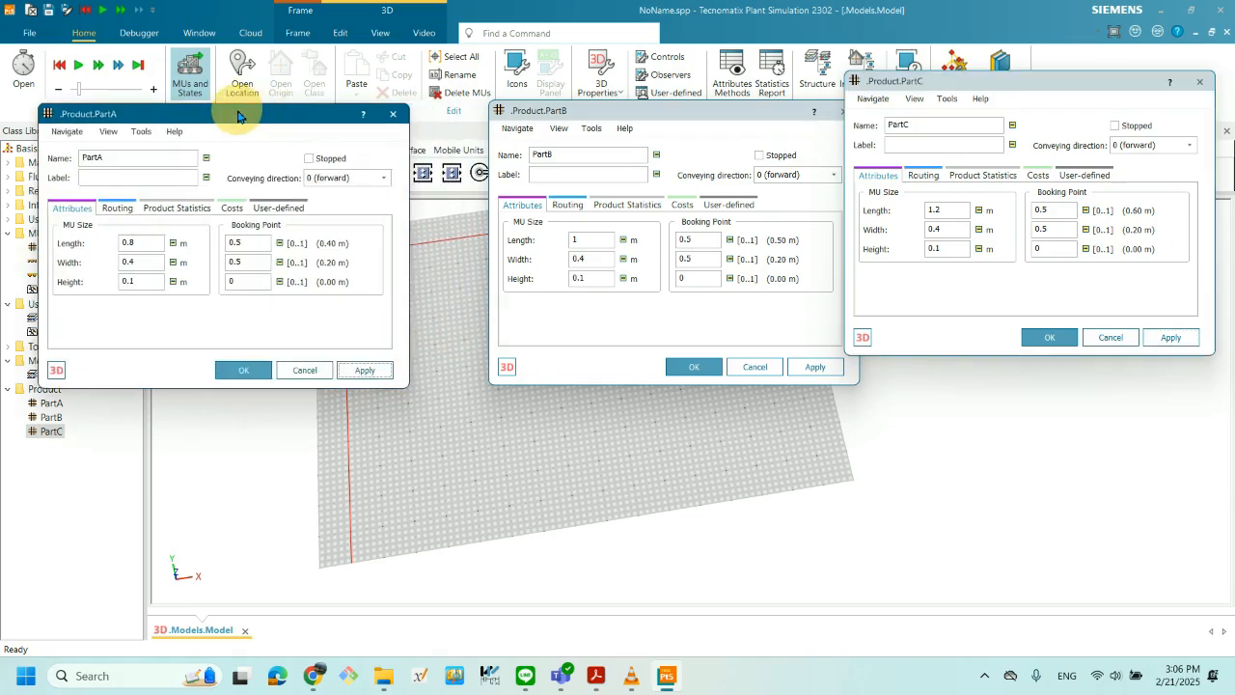
click(56, 370)
drag(973, 200, 235, 294)
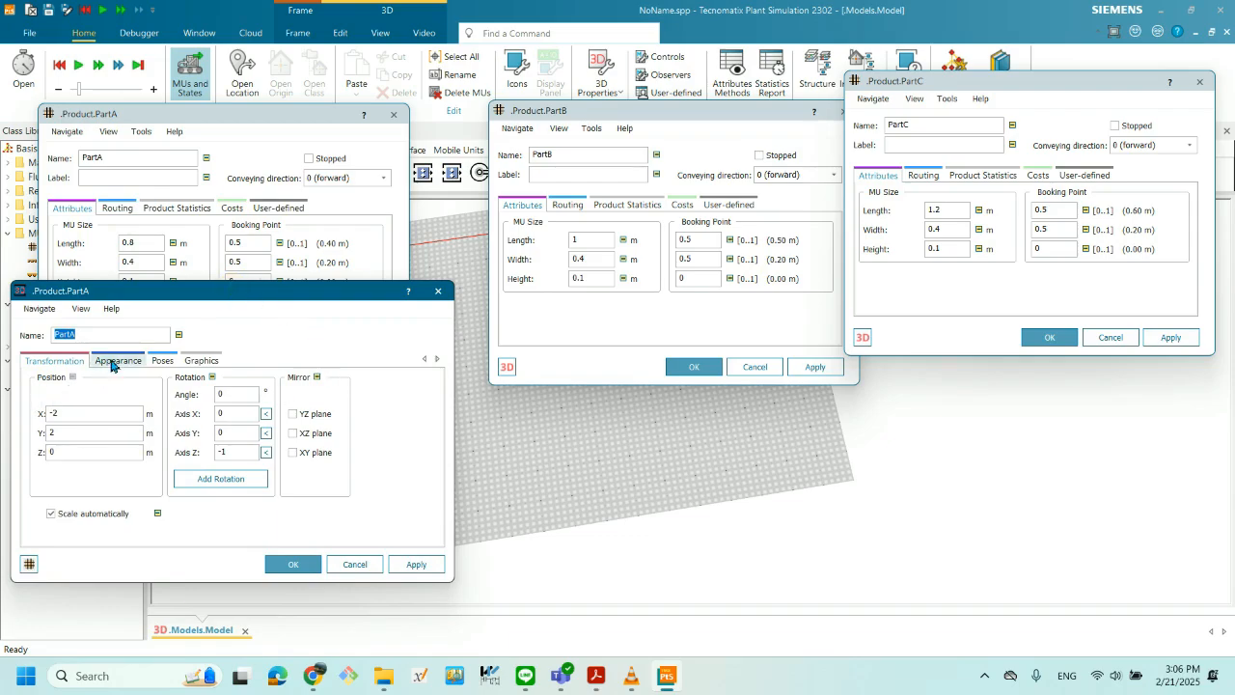
click(116, 361)
click(42, 378)
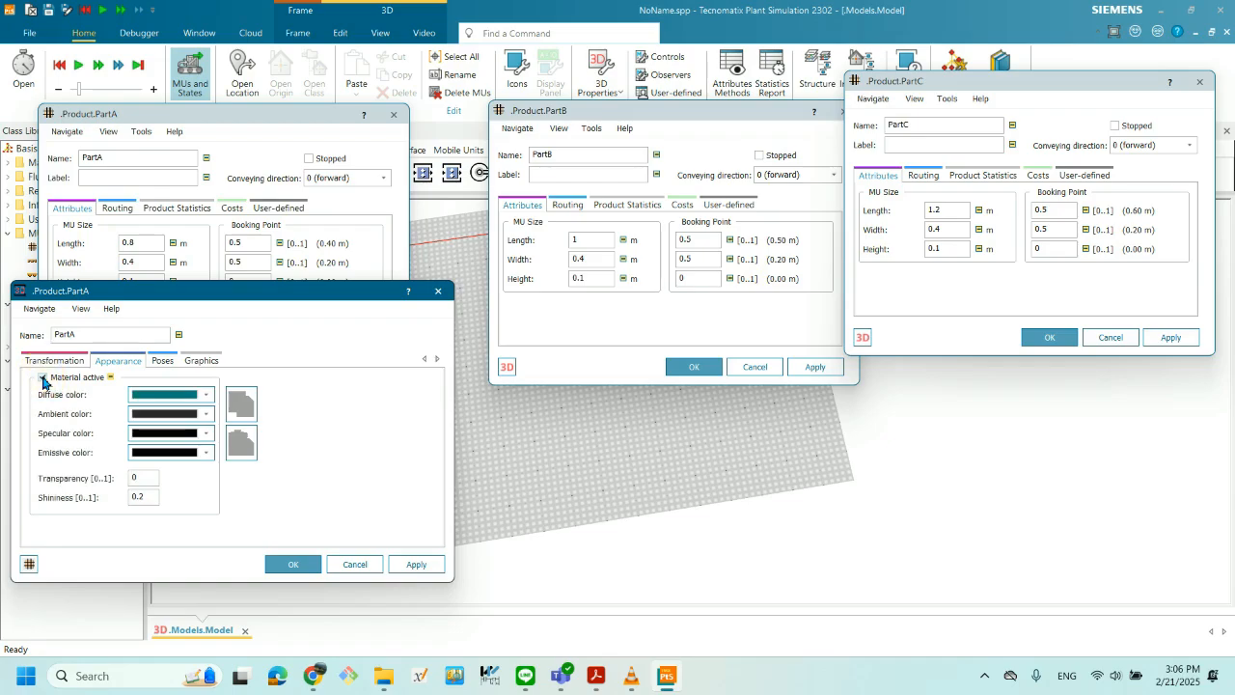
drag(235, 294, 237, 284)
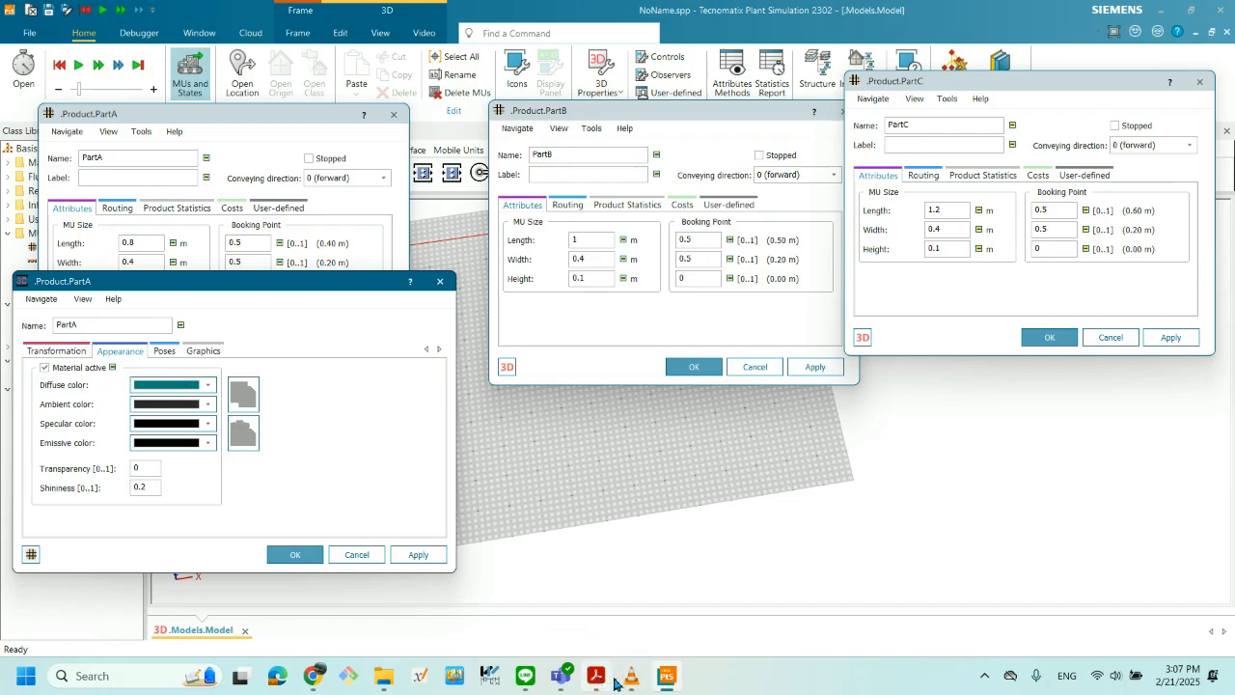
- Check the part colours on the PDF slide and set PartA's diffuse colour to green in Plant Simulation
mouse_move(622, 683)
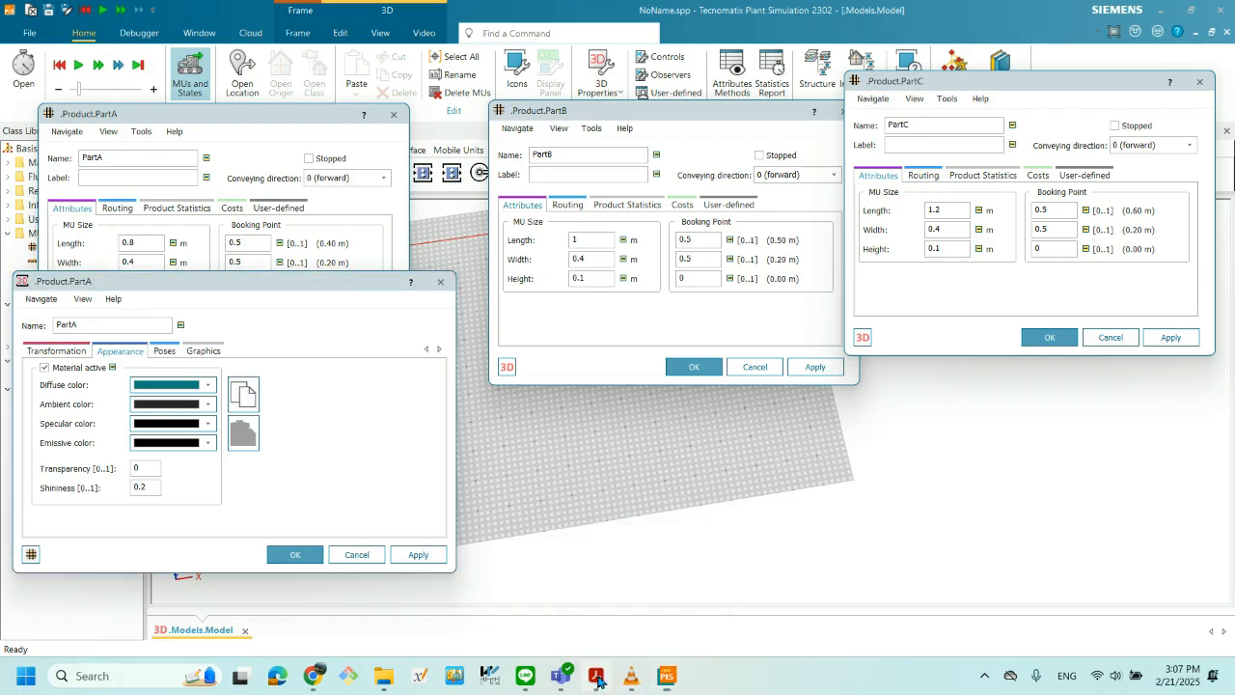
click(596, 678)
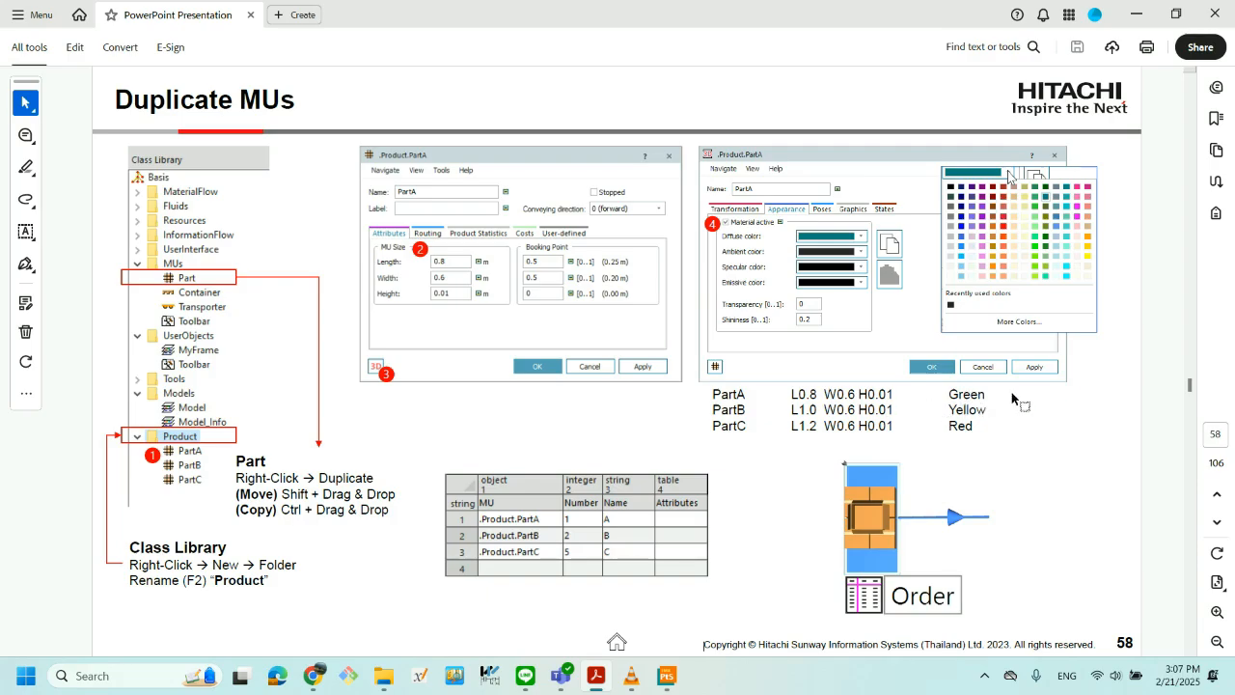
click(1135, 20)
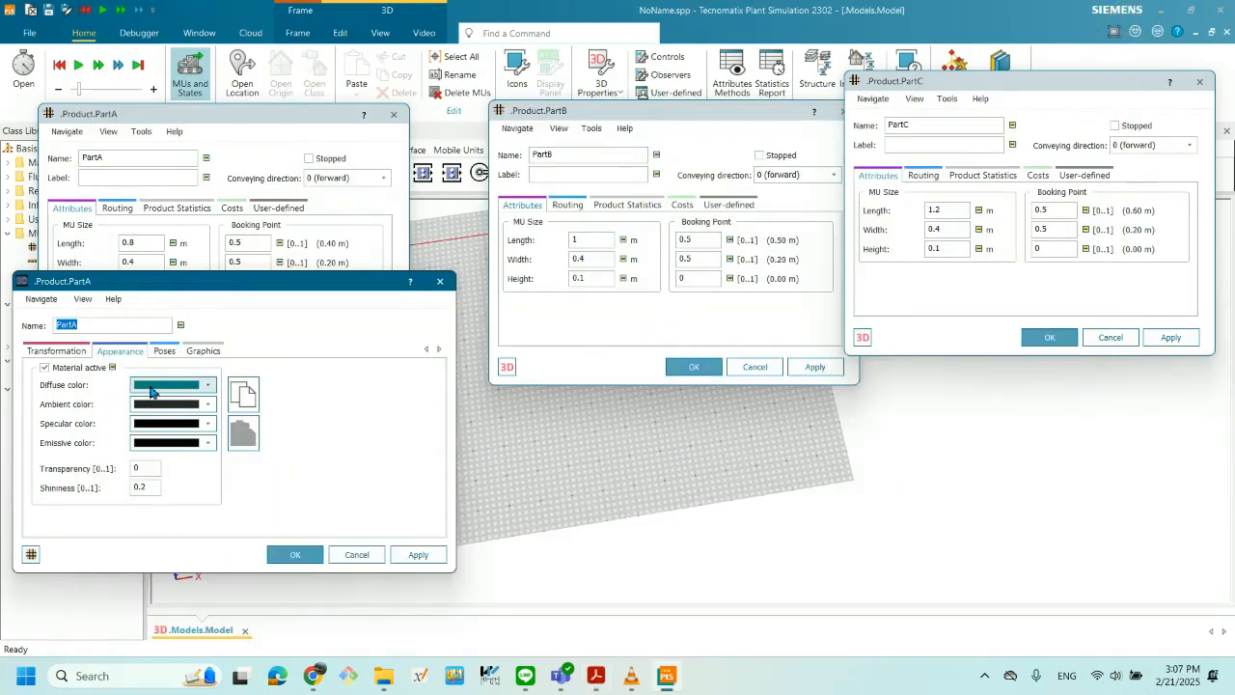
click(206, 386)
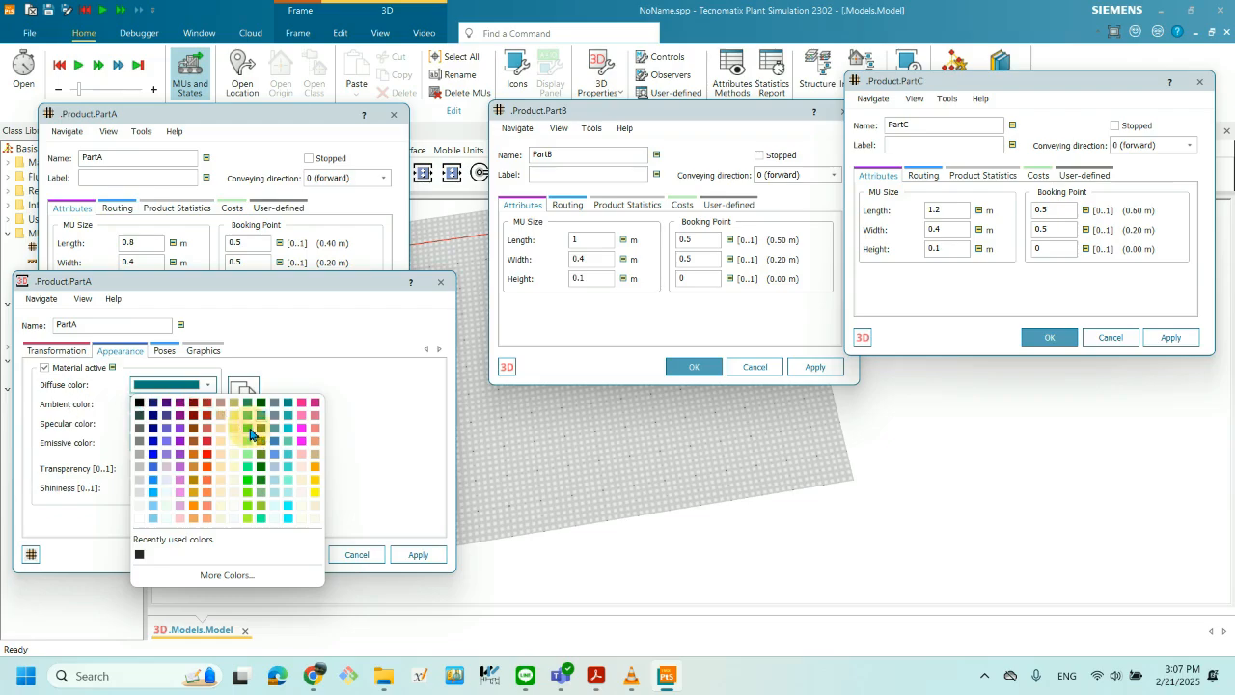
click(249, 428)
click(417, 554)
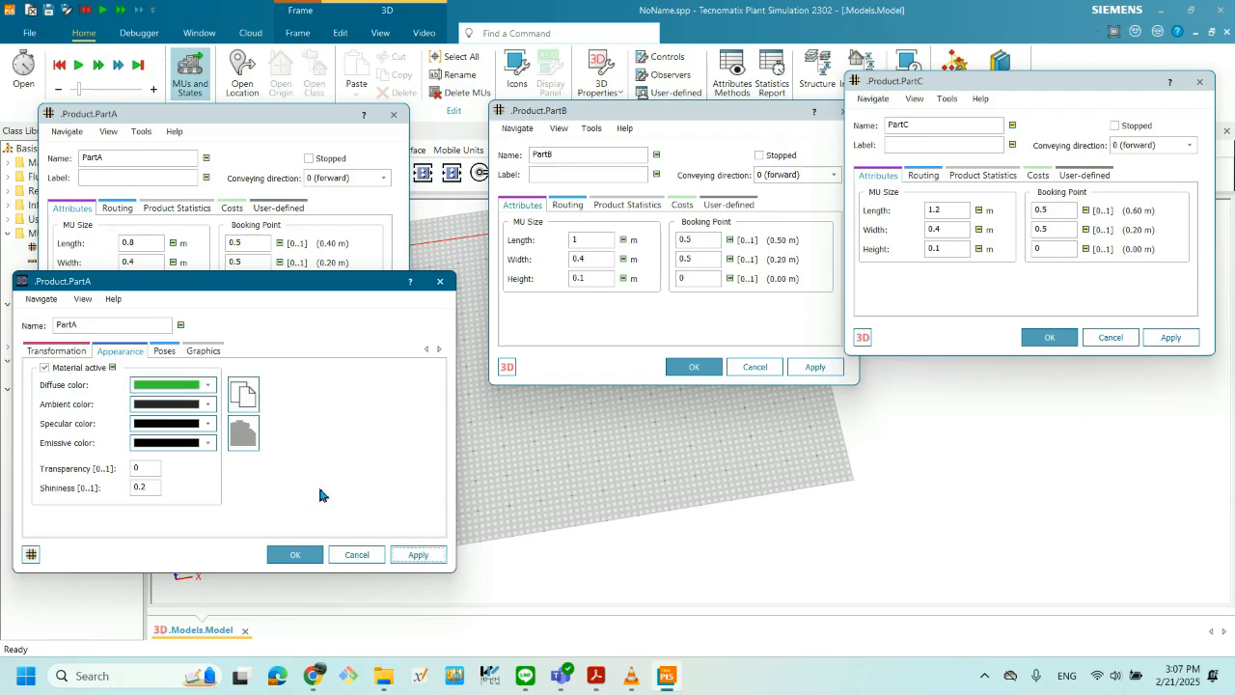
- Open PartB's 3D properties and activate its material under the appearance settings
drag(233, 290, 225, 263)
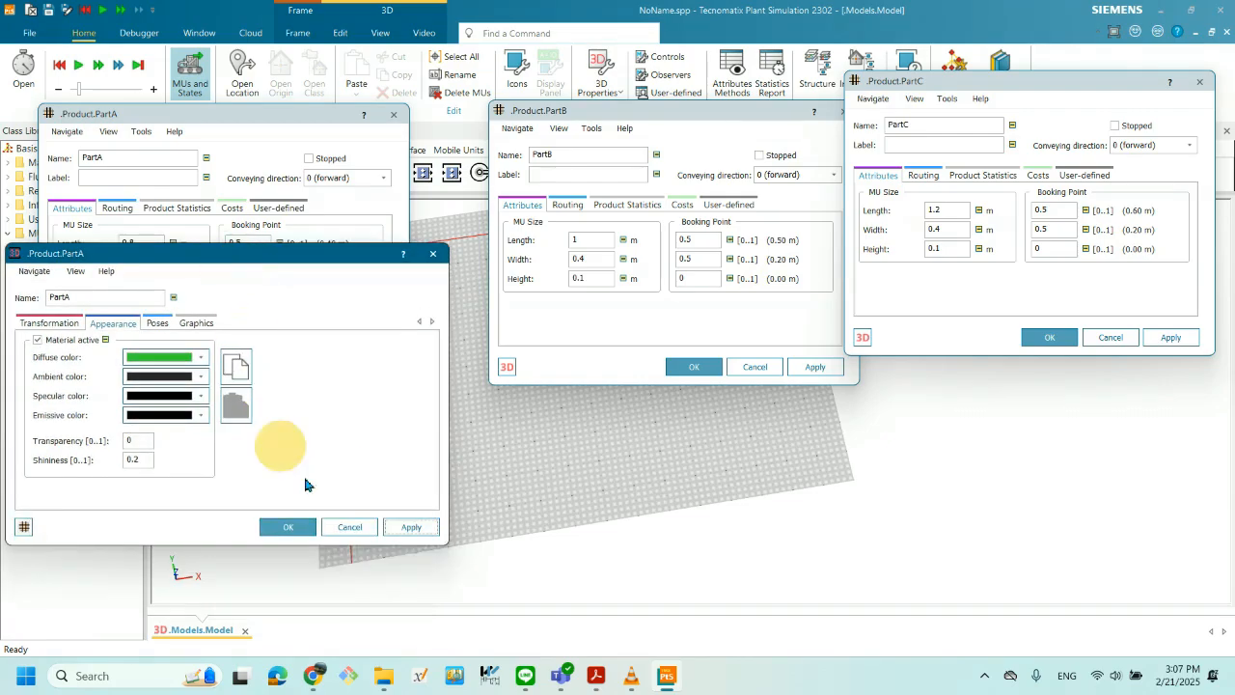
drag(624, 114, 583, 120)
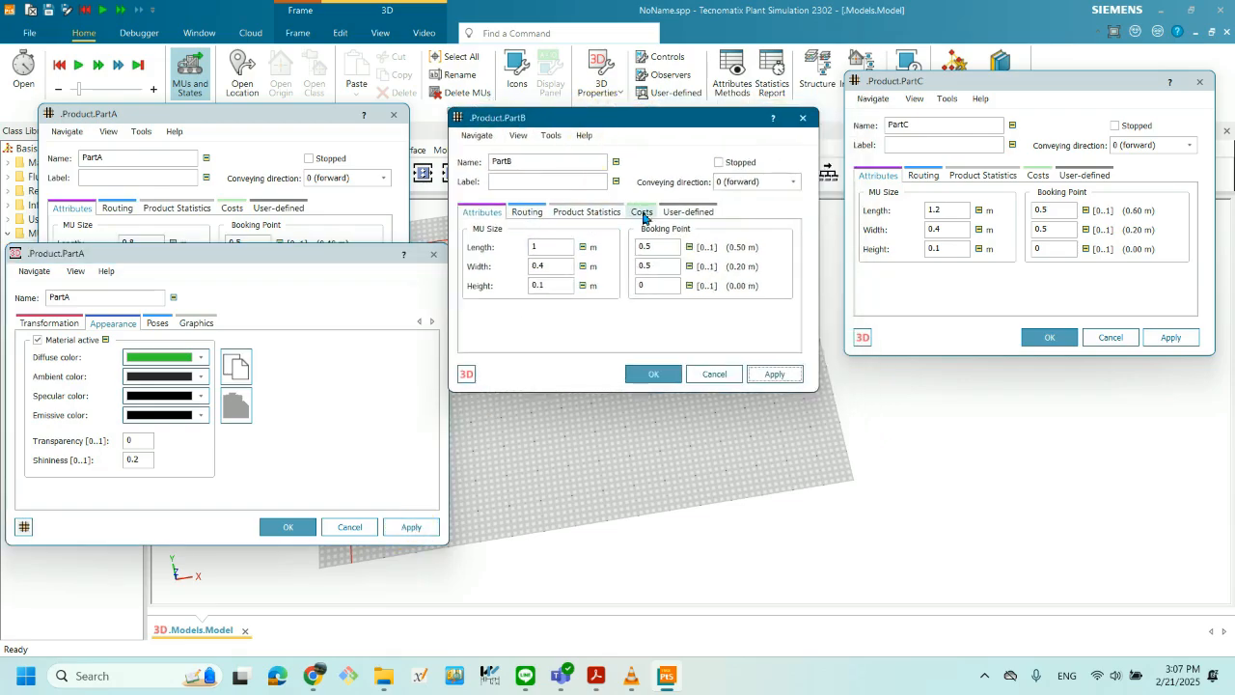
click(467, 375)
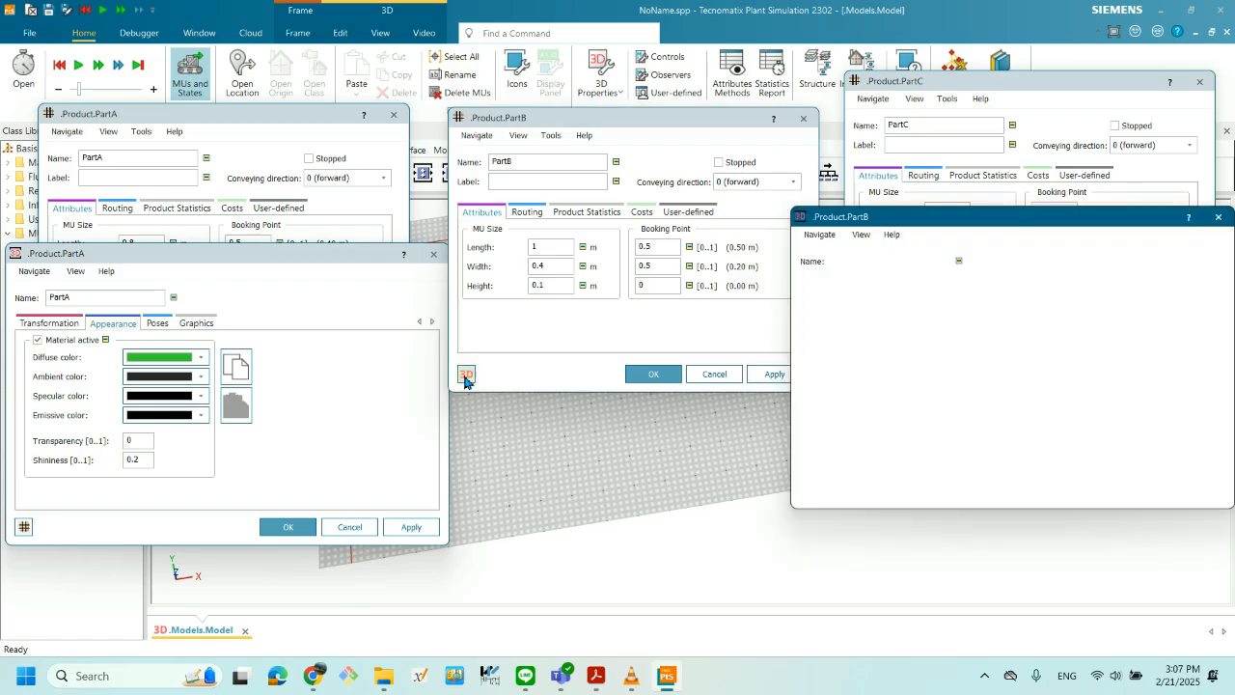
drag(912, 221, 587, 193)
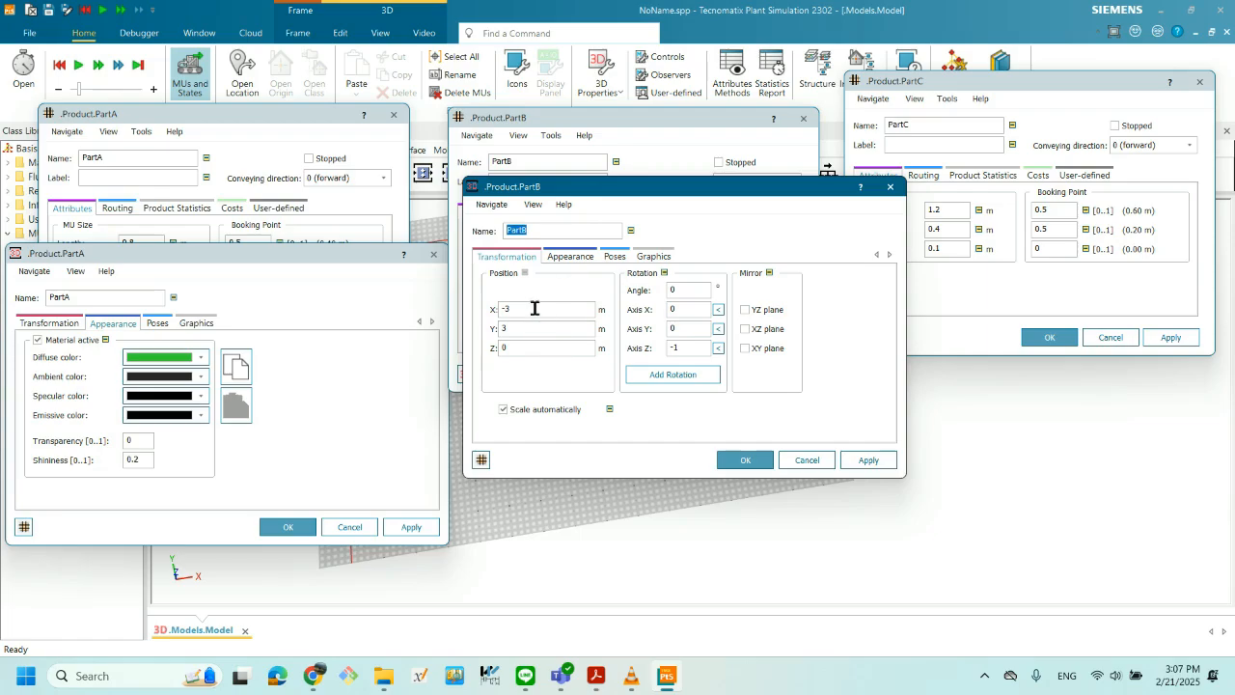
click(570, 256)
click(495, 273)
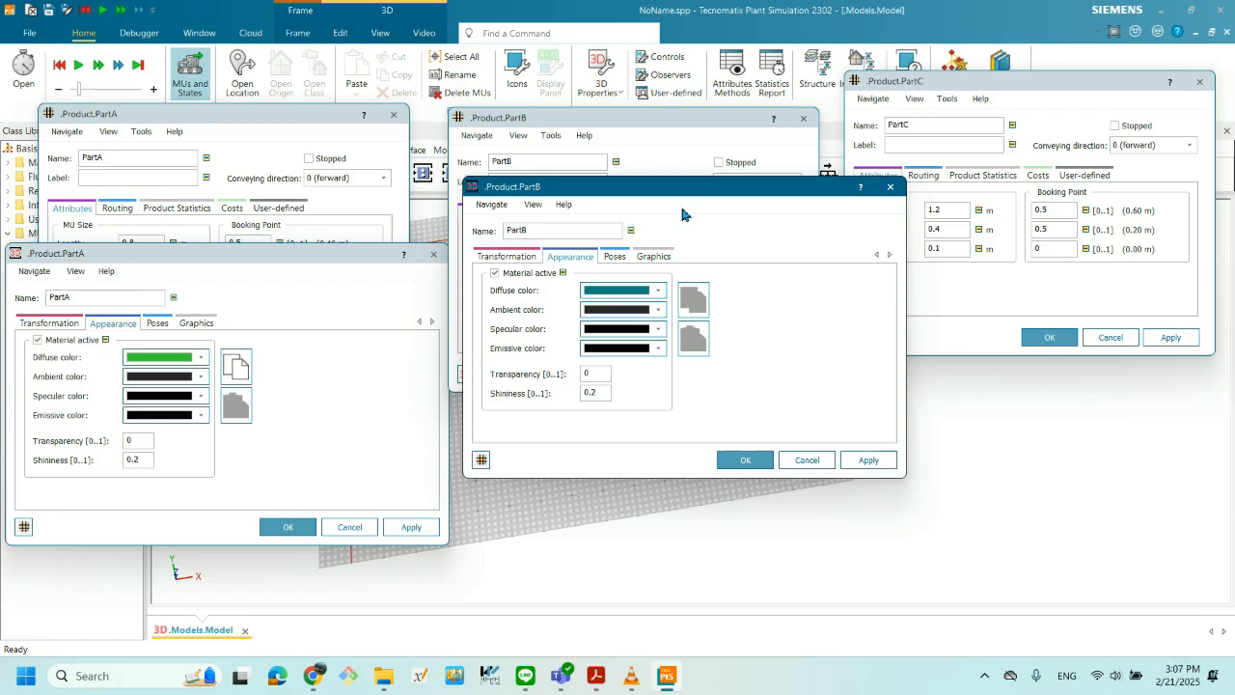
- Set PartB's diffuse colour to yellow and apply it
drag(708, 192, 631, 192)
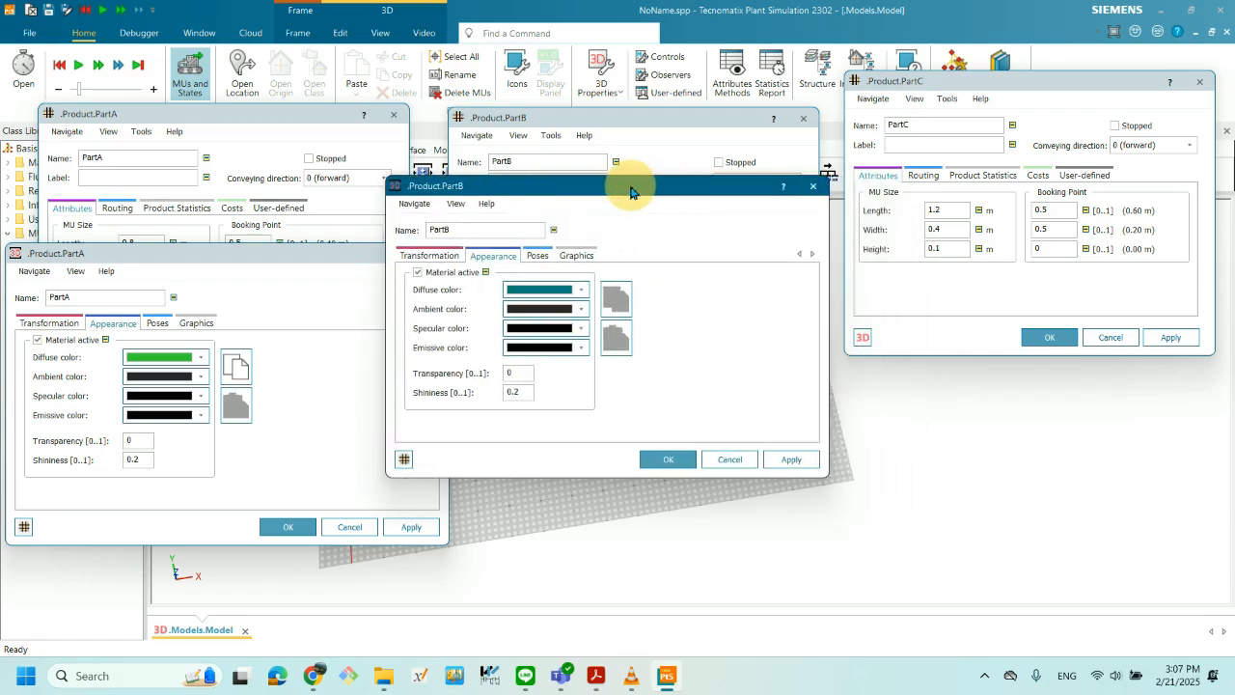
click(582, 291)
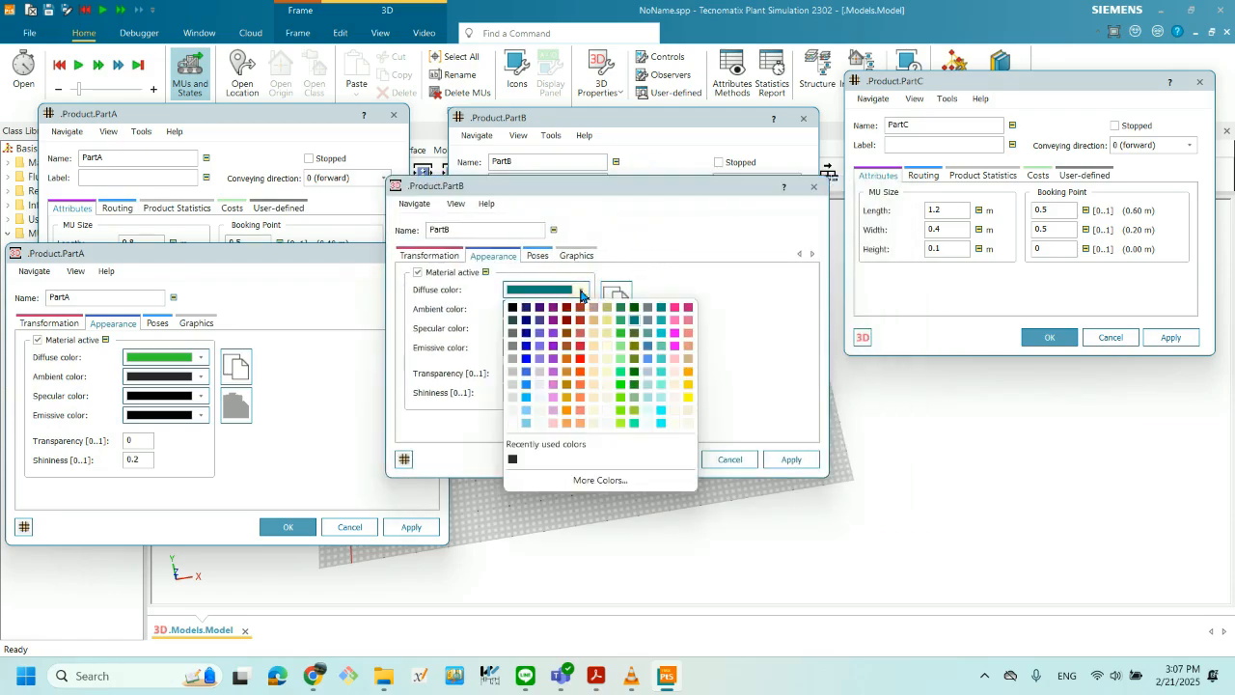
click(688, 397)
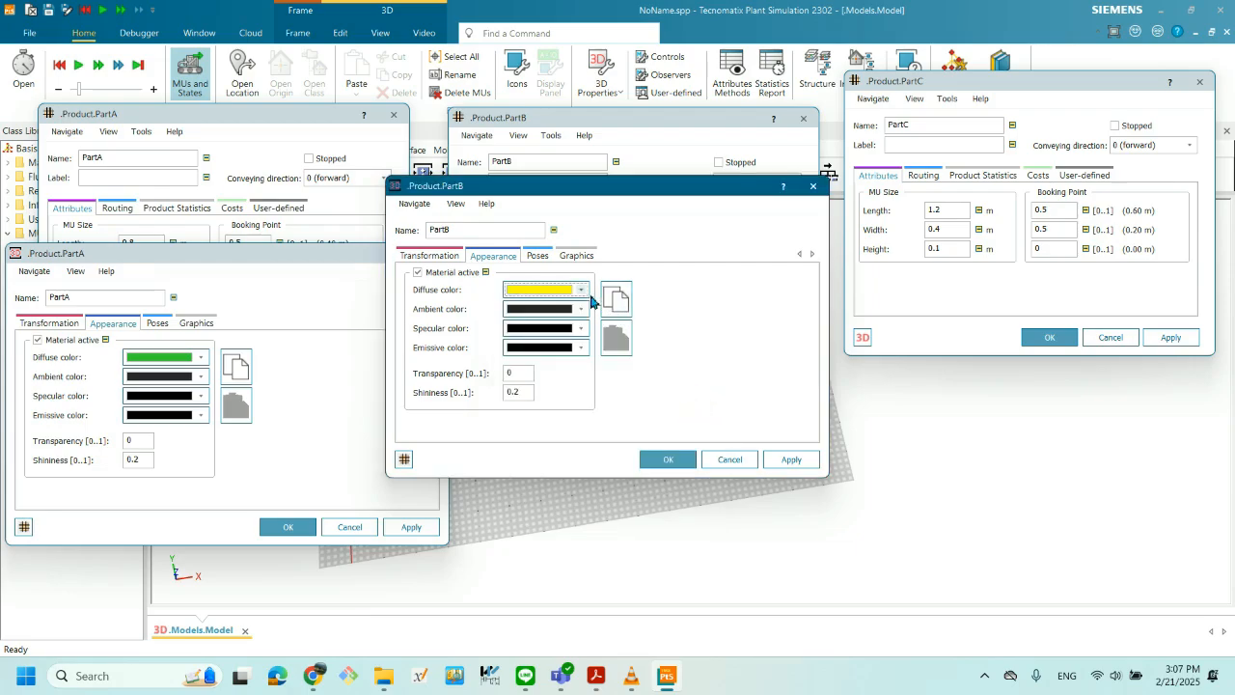
click(805, 467)
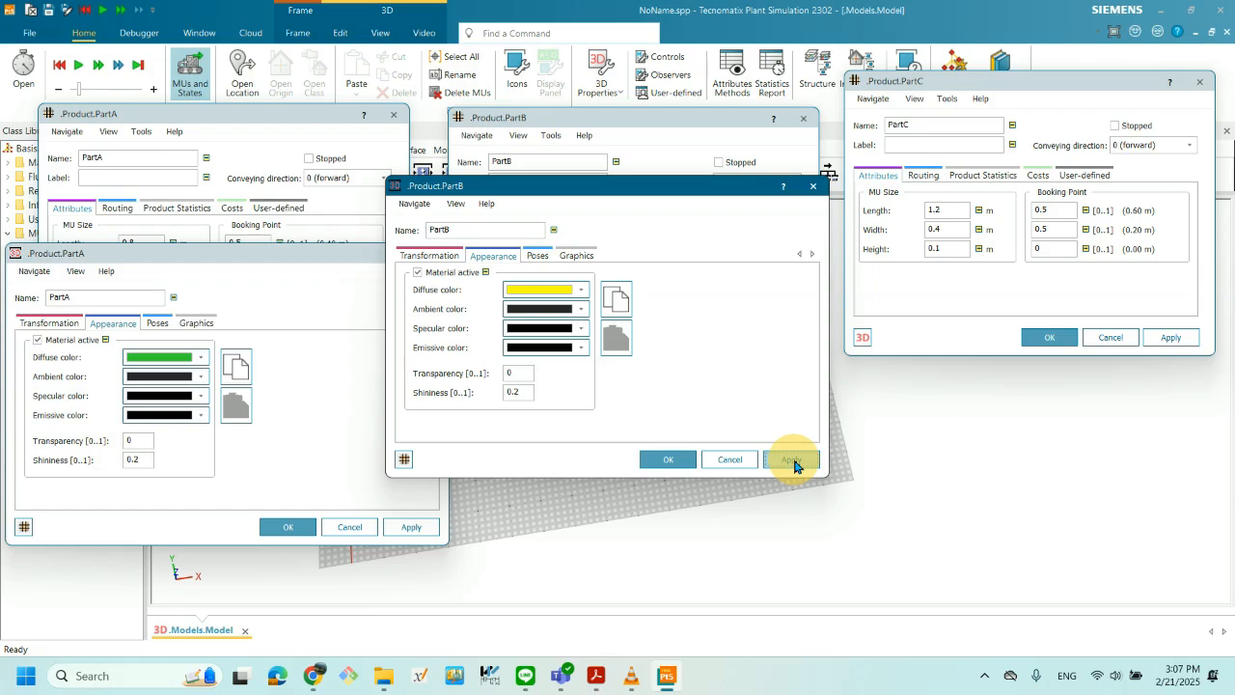
- Change PartA's diffuse colour to teal and apply it
click(193, 357)
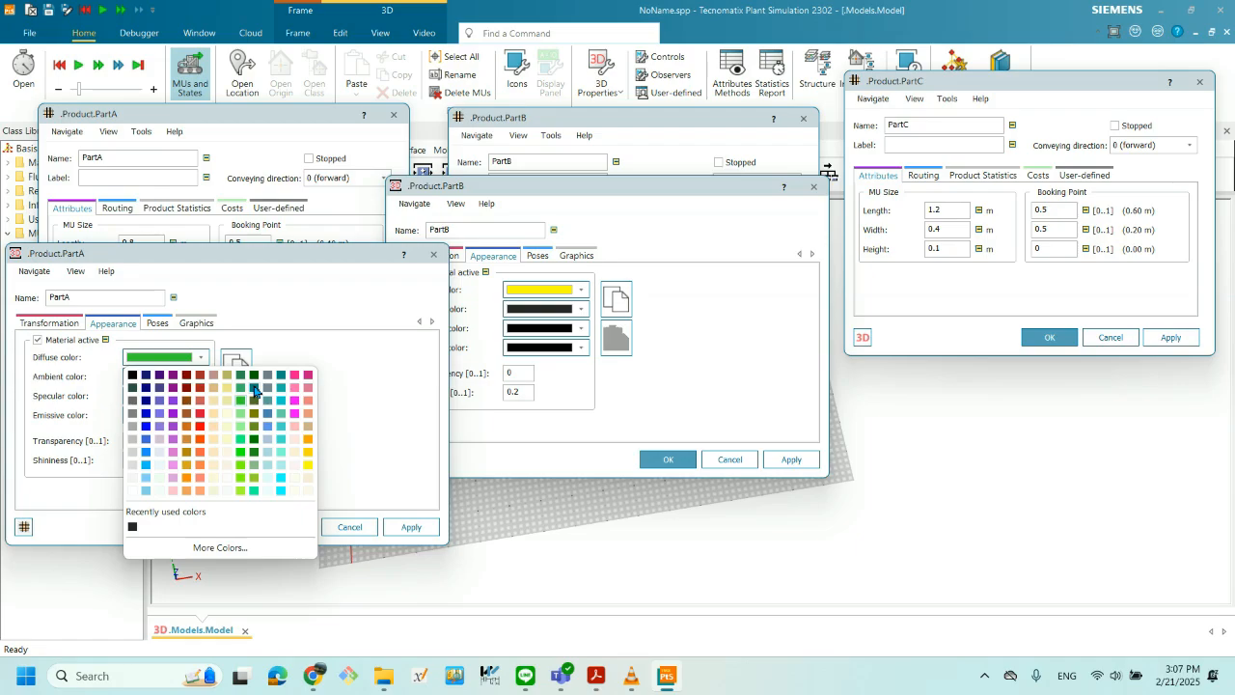
click(281, 397)
click(409, 527)
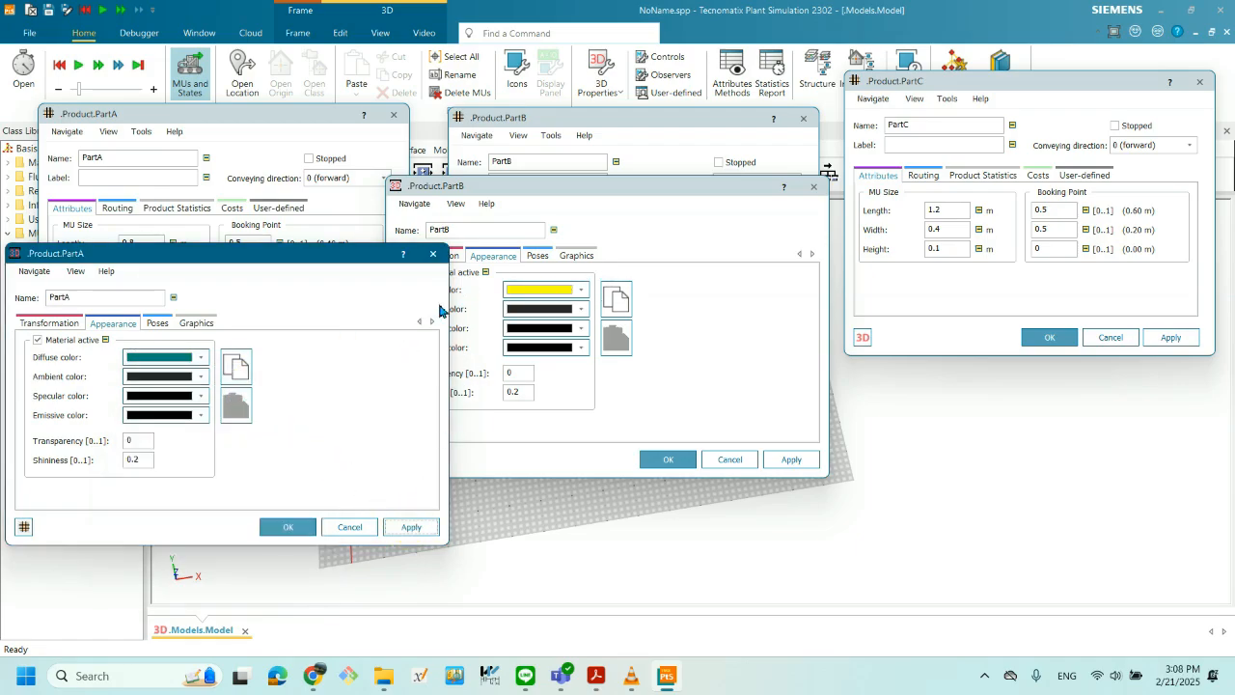
drag(712, 183, 668, 178)
click(257, 257)
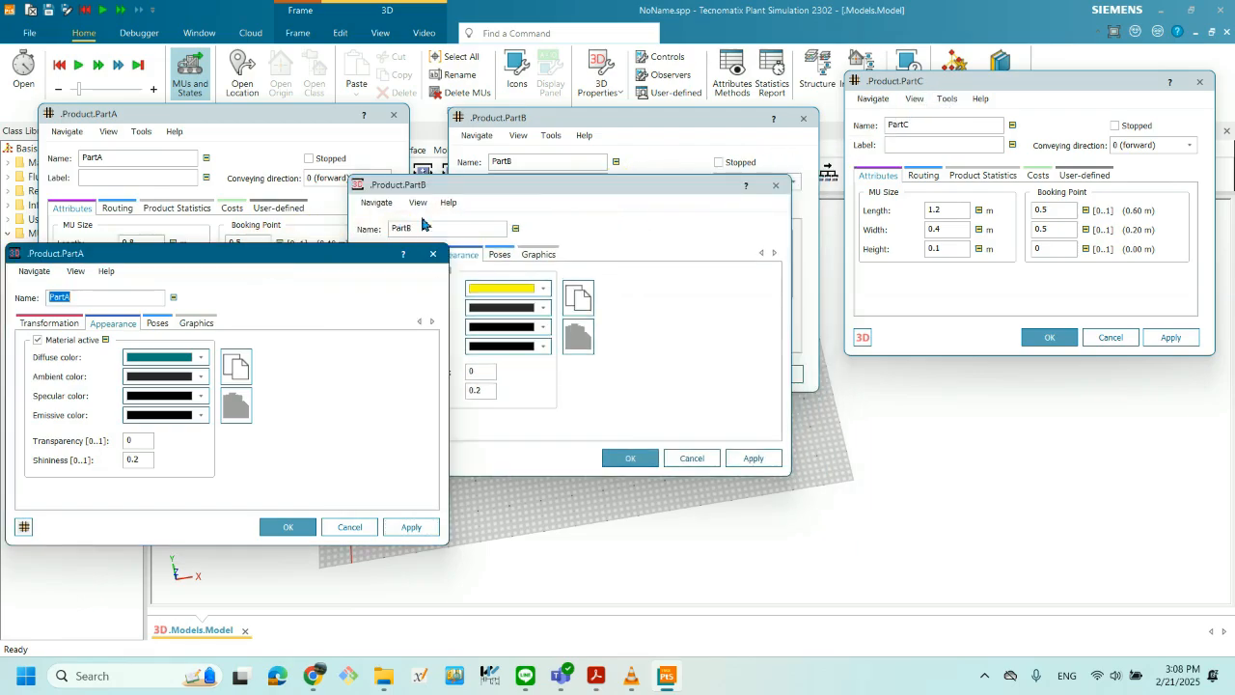
click(543, 183)
drag(544, 183, 520, 181)
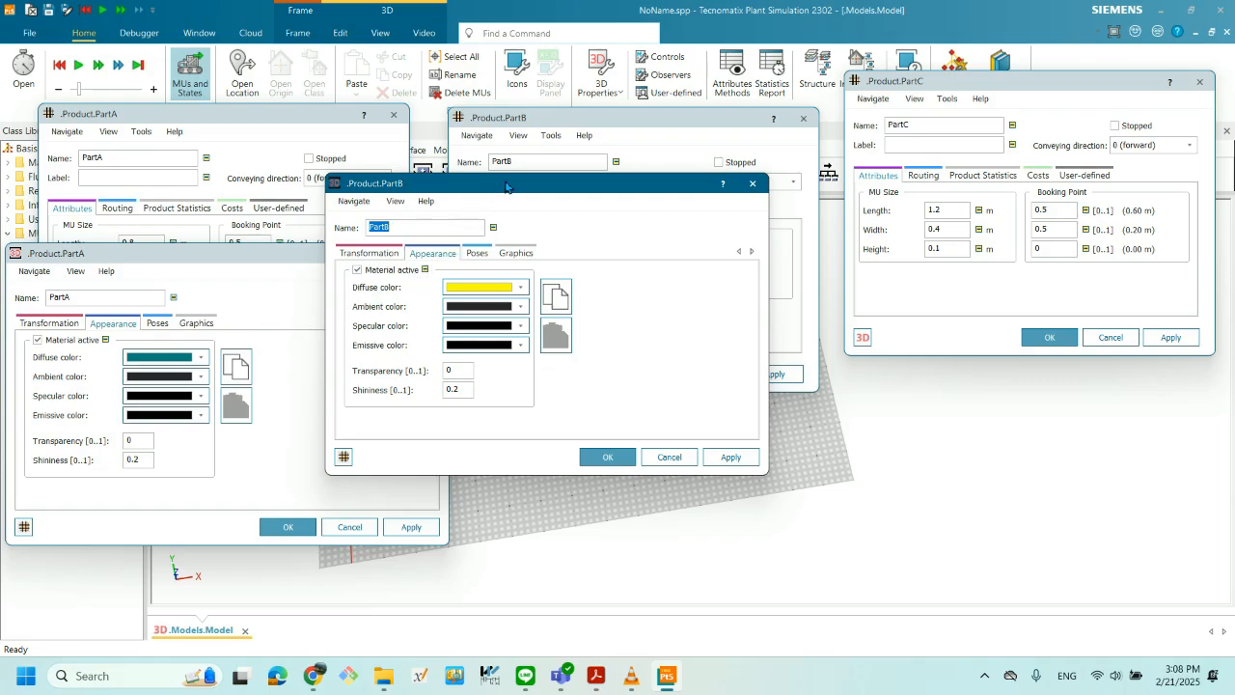
drag(506, 186, 395, 217)
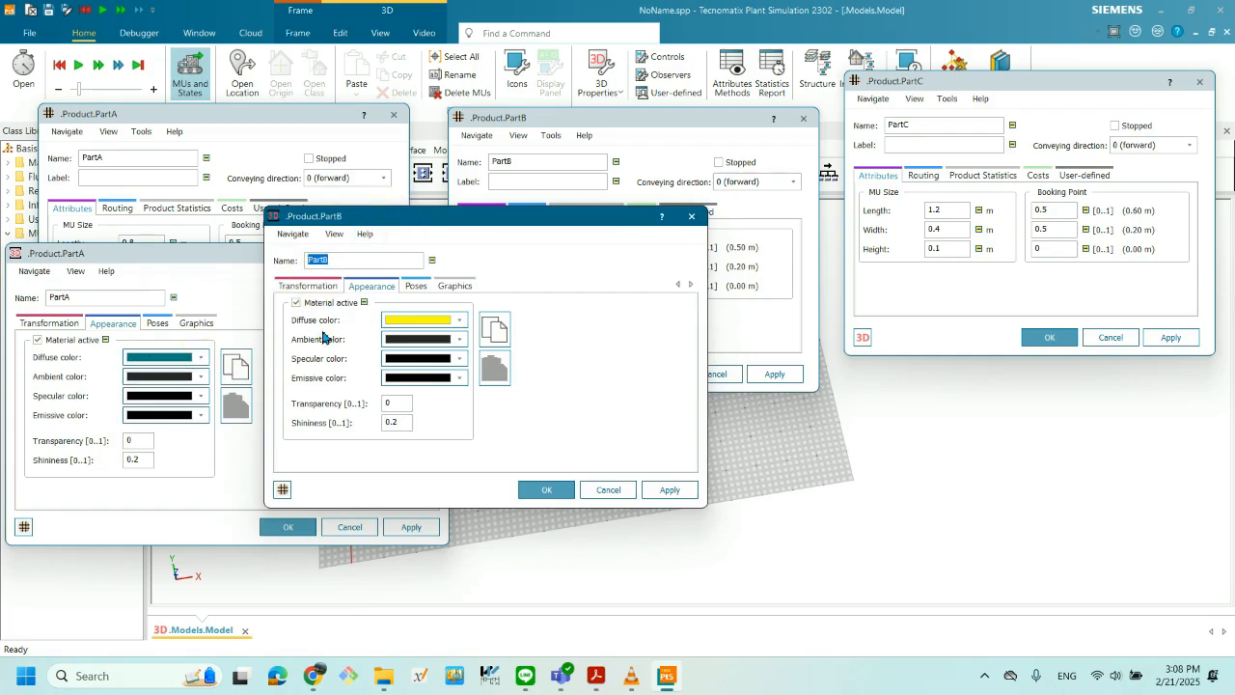
mouse_move(521, 216)
mouse_down()
mouse_move(441, 207)
mouse_move(642, 208)
mouse_move(521, 206)
mouse_up()
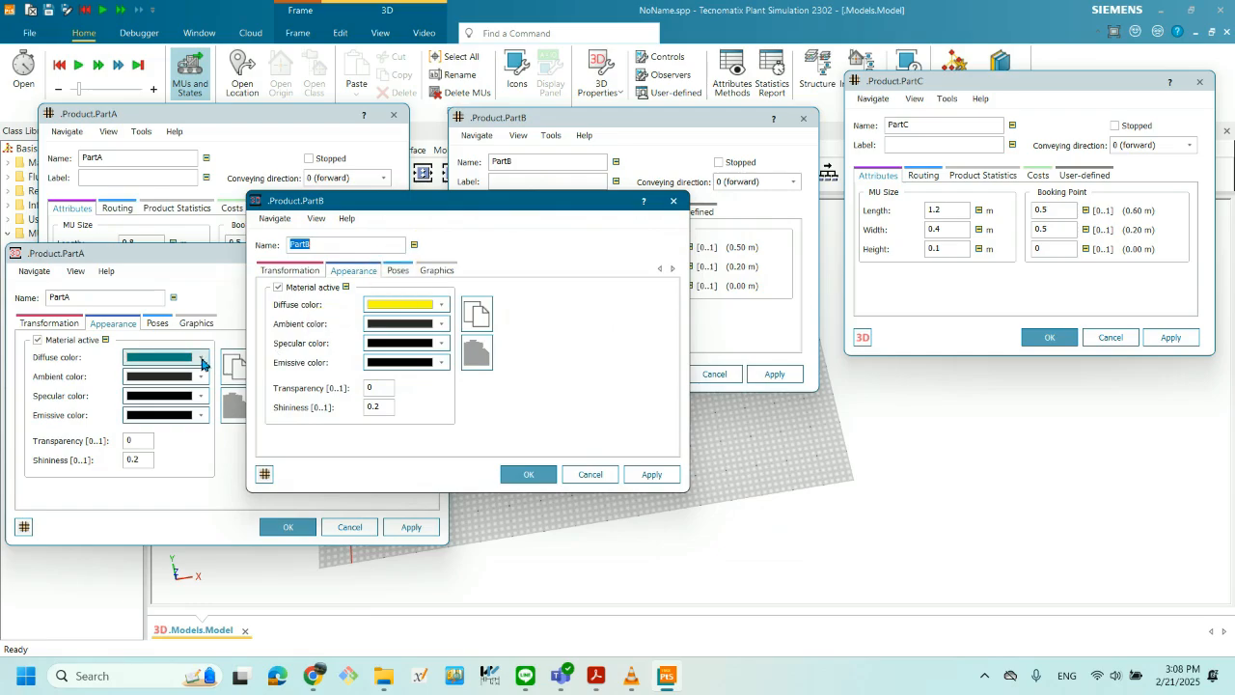
click(202, 359)
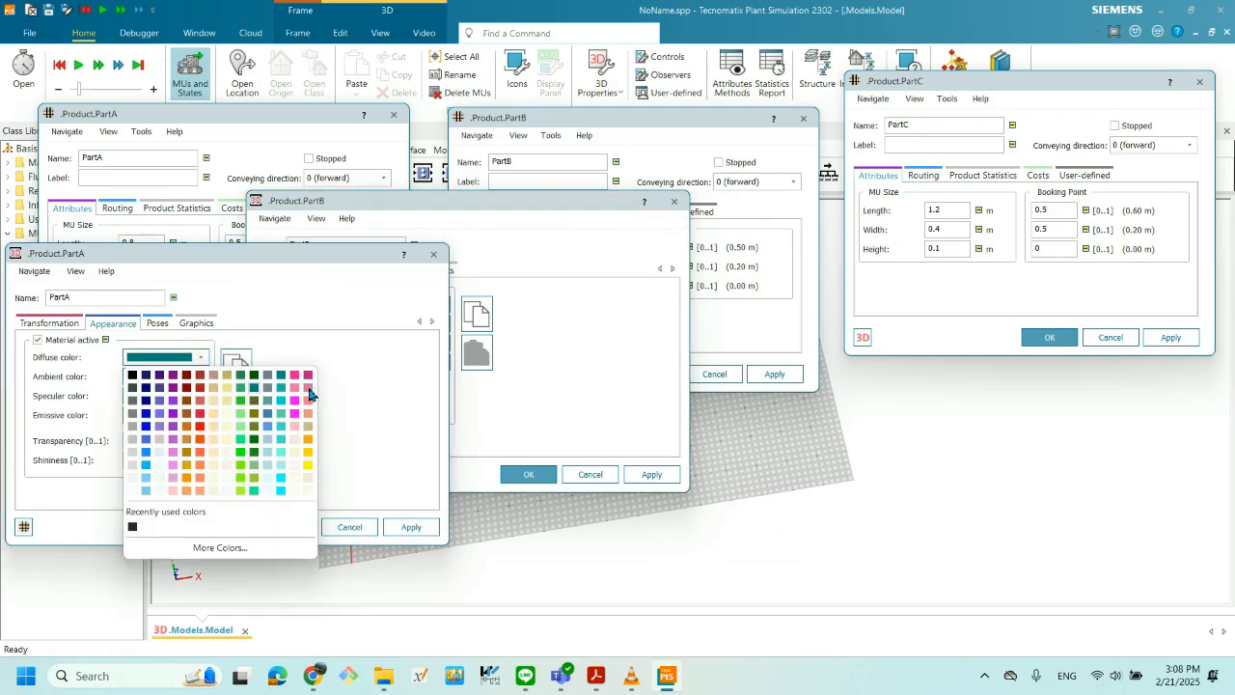
click(290, 253)
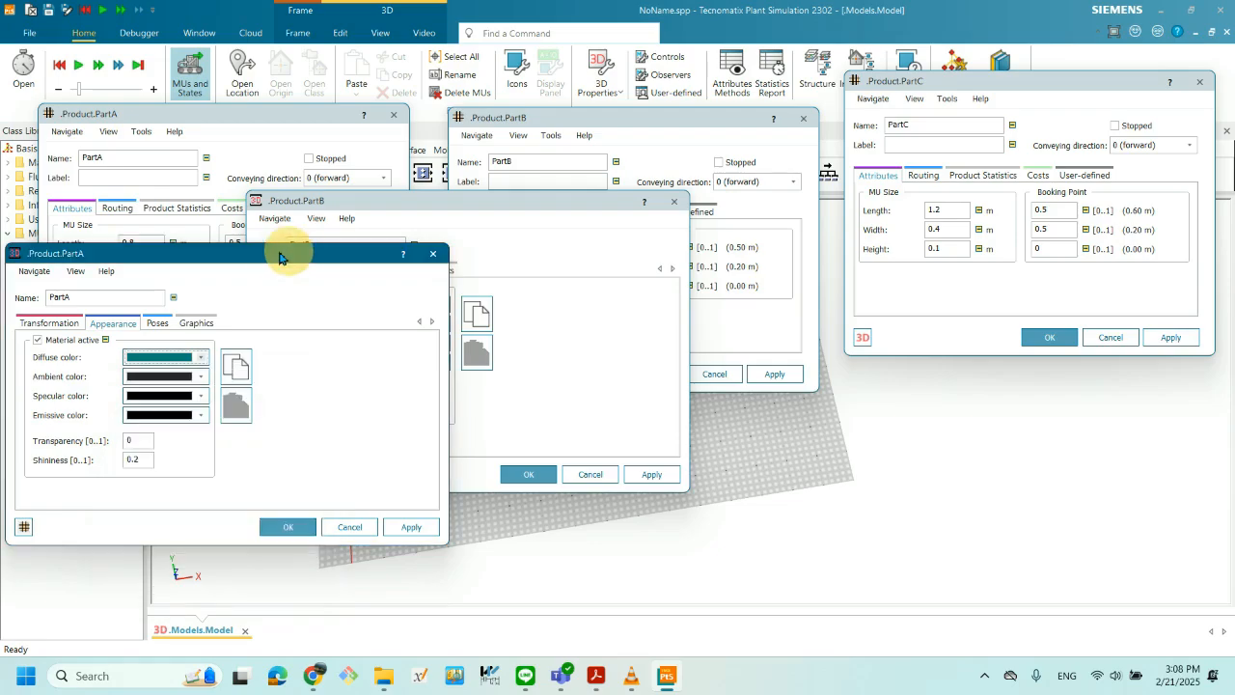
click(459, 201)
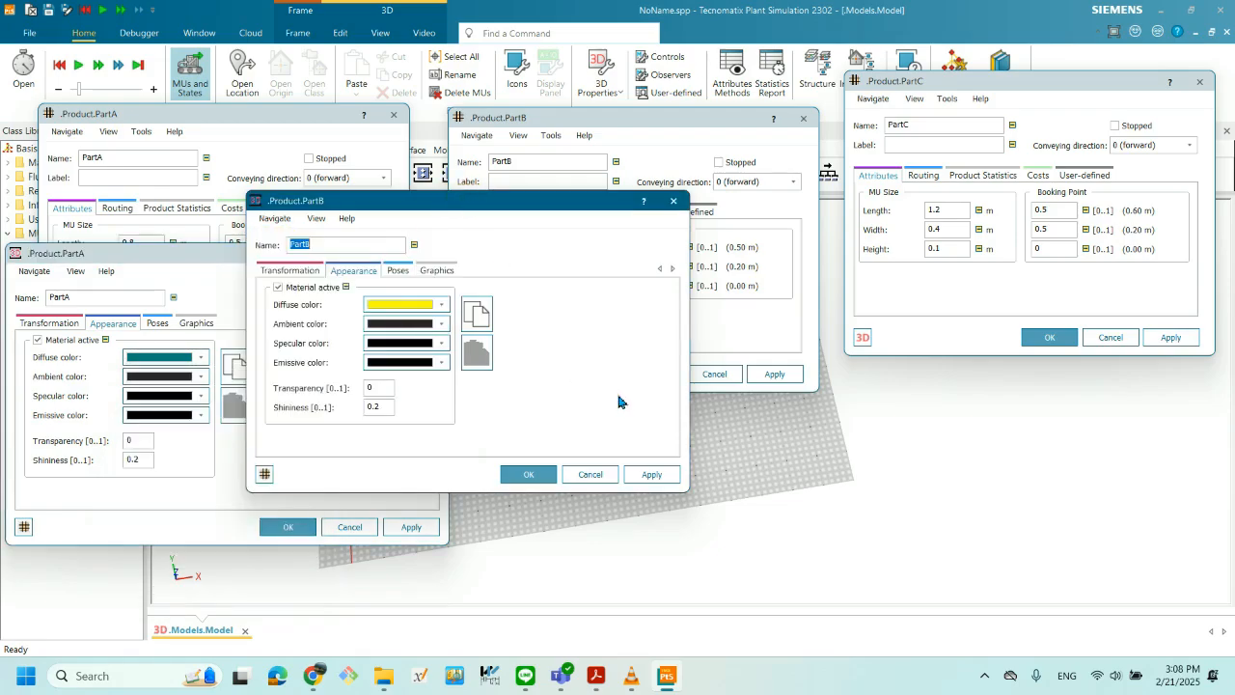
- Open PartC's 3D properties and activate its material under the appearance settings
drag(946, 83, 616, 100)
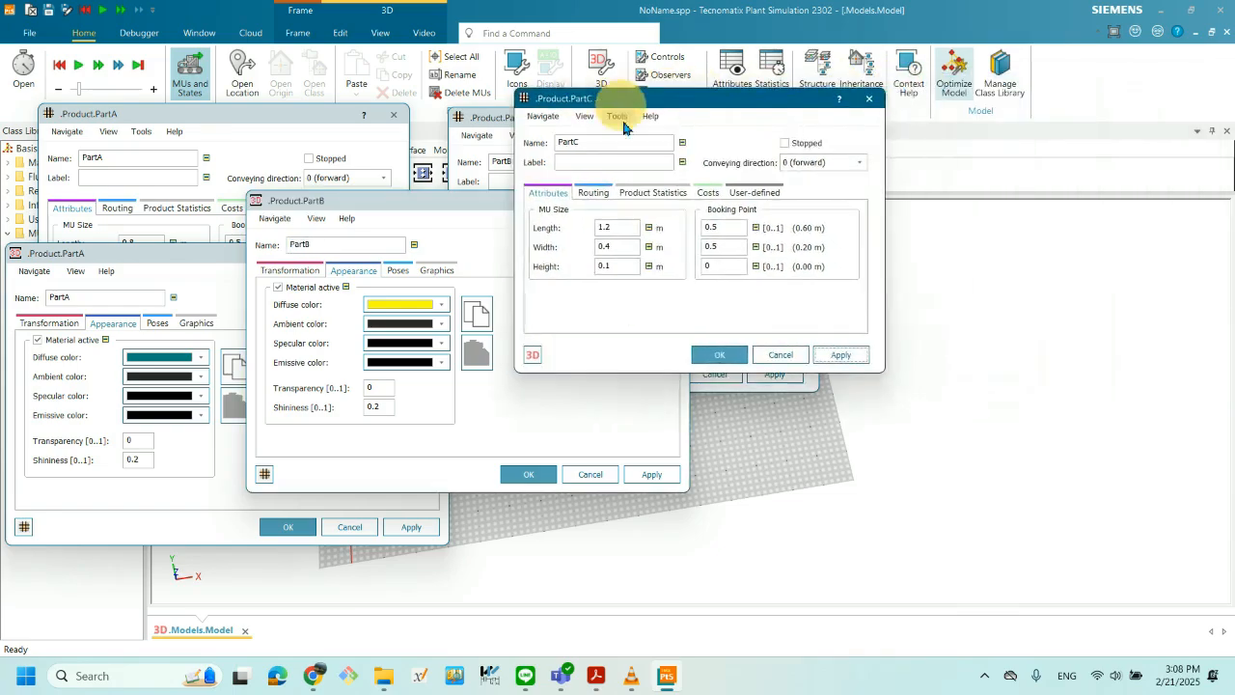
click(536, 354)
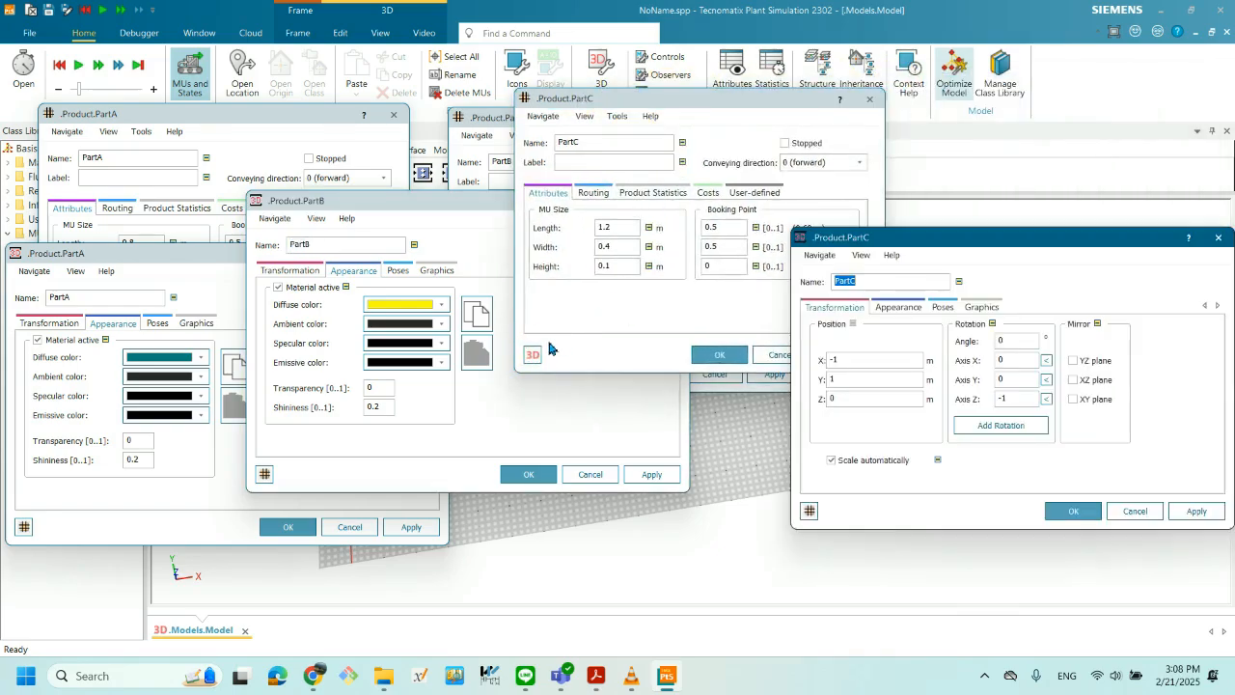
click(653, 474)
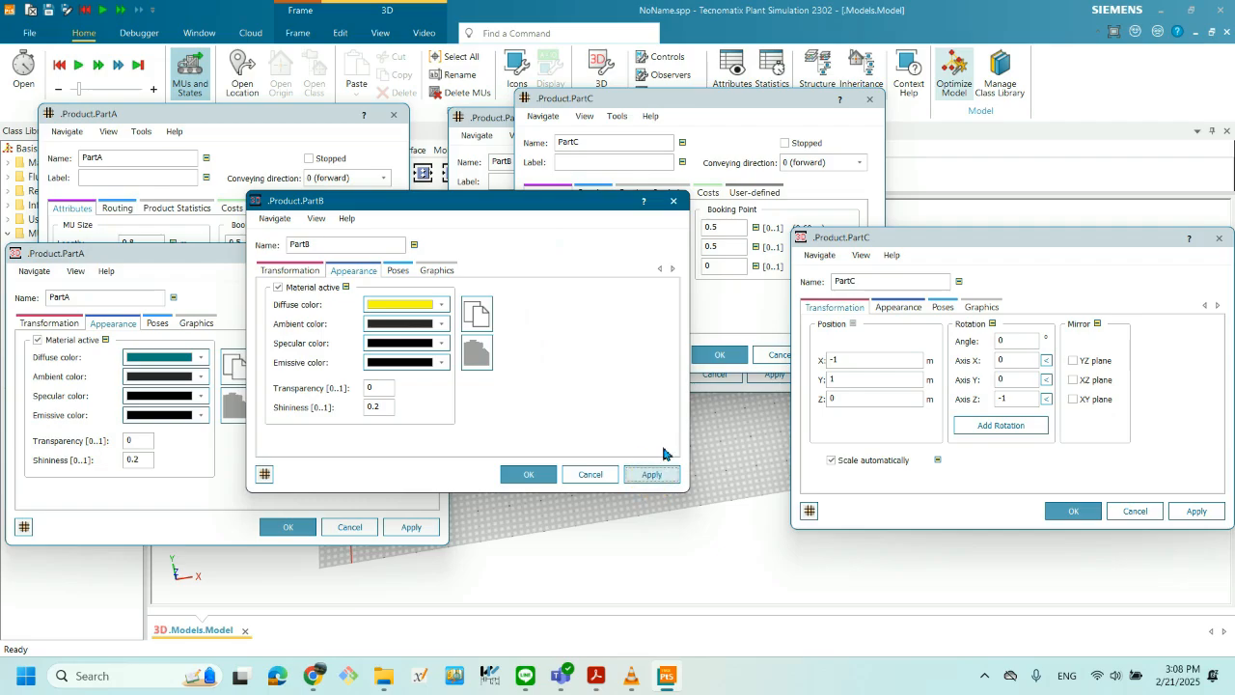
click(725, 311)
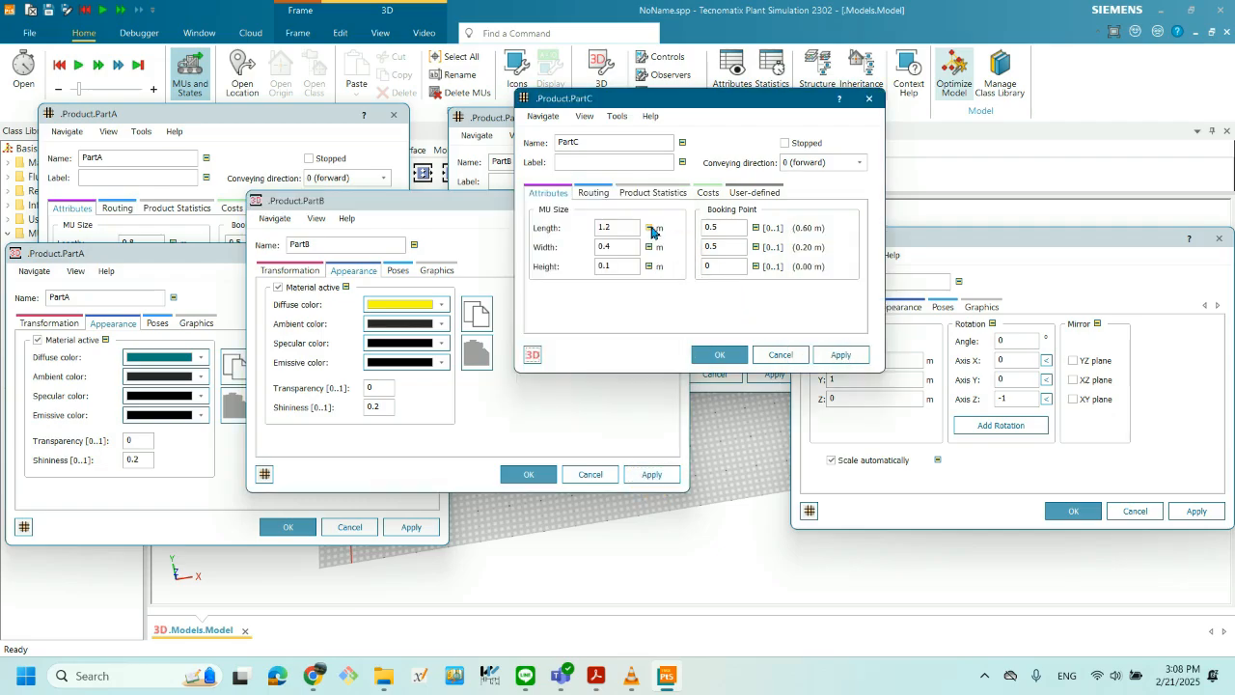
click(534, 355)
click(897, 307)
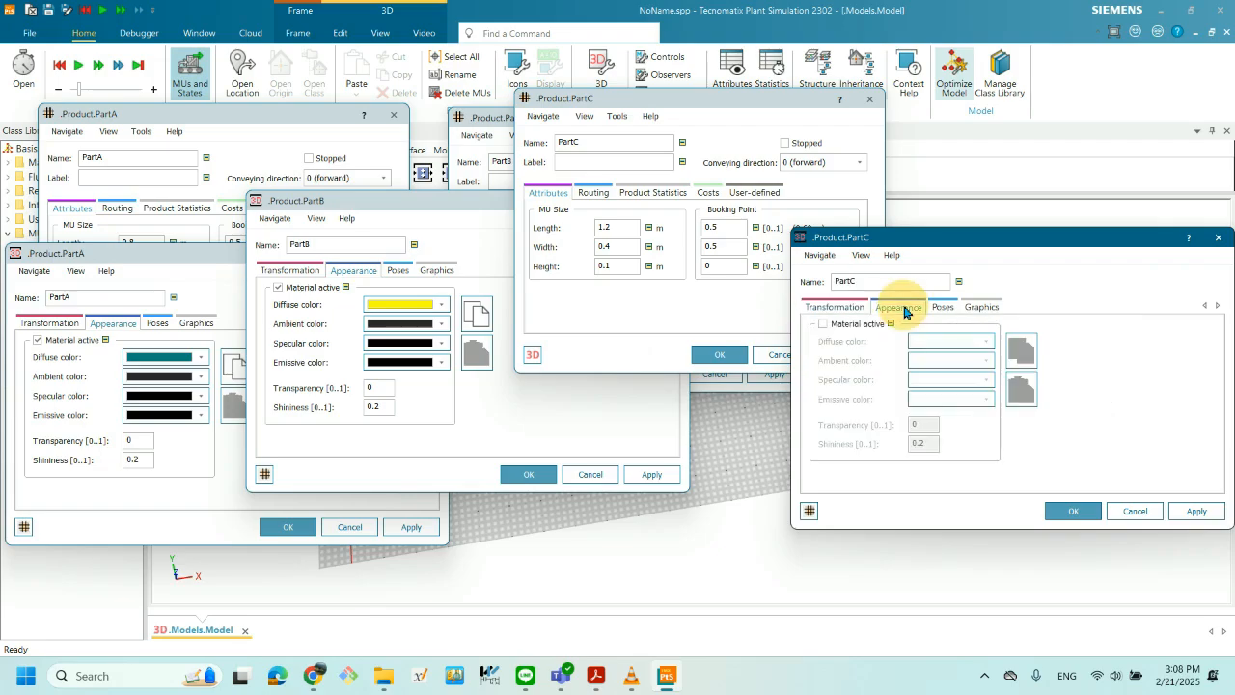
click(823, 324)
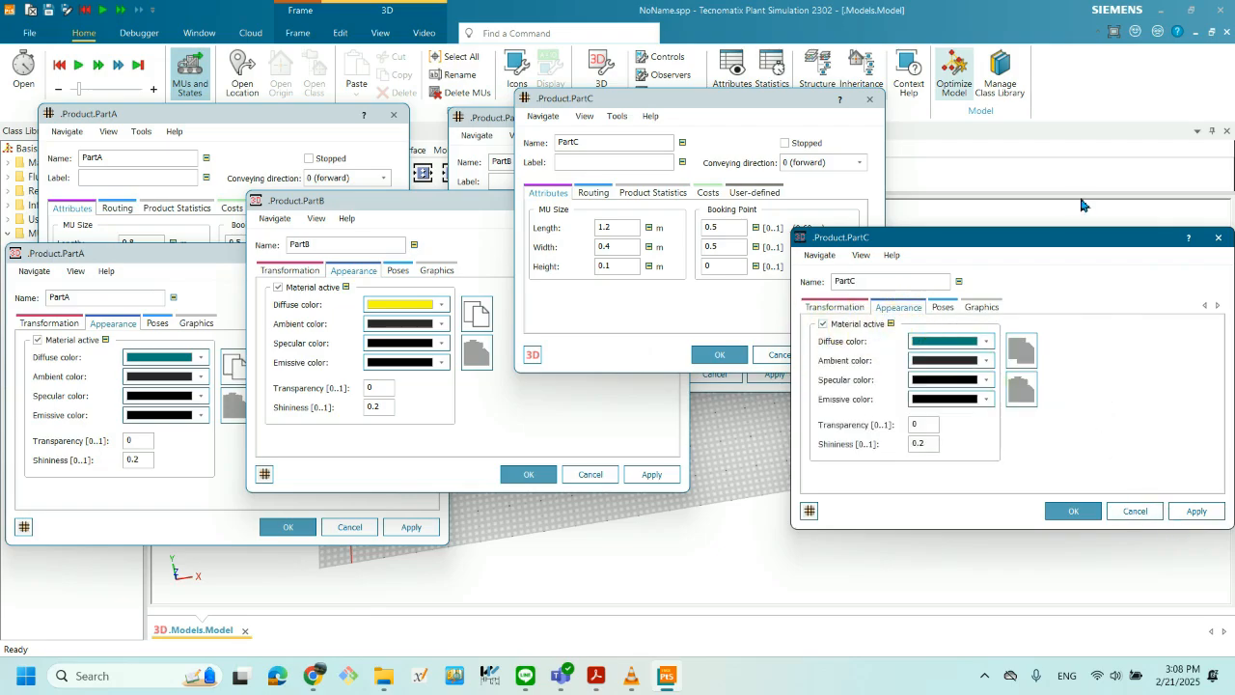
- Set PartC's diffuse colour to red and apply it
drag(1075, 244, 954, 226)
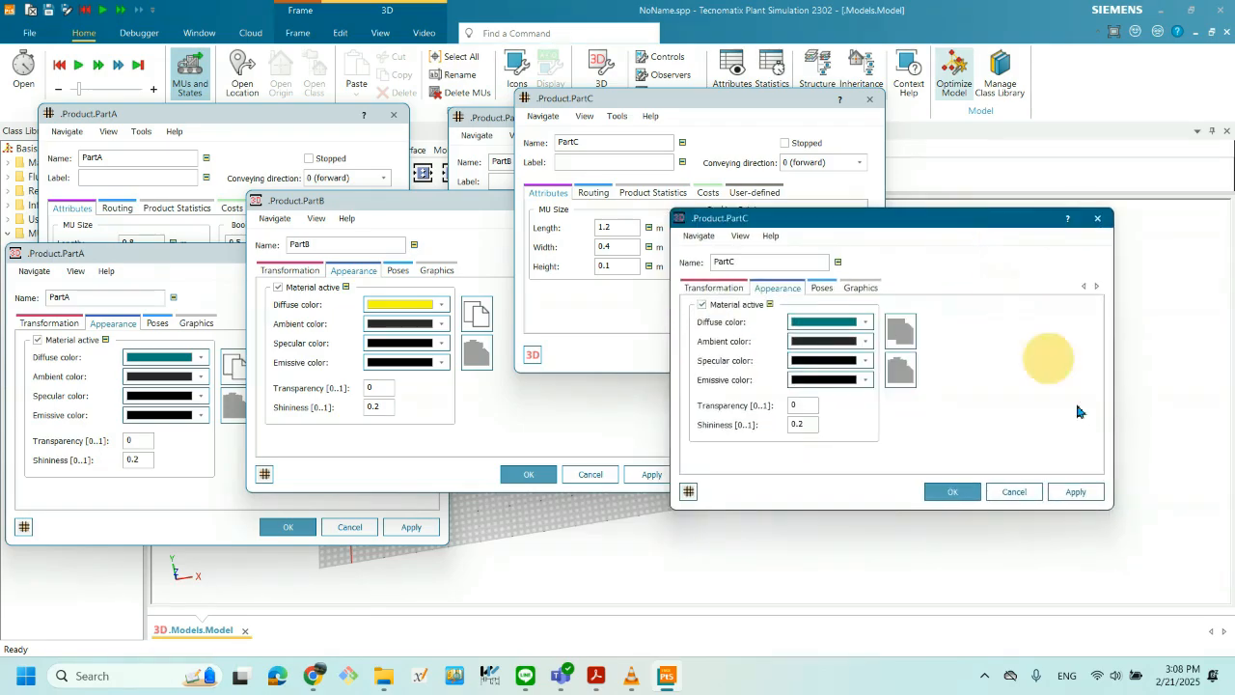
click(869, 323)
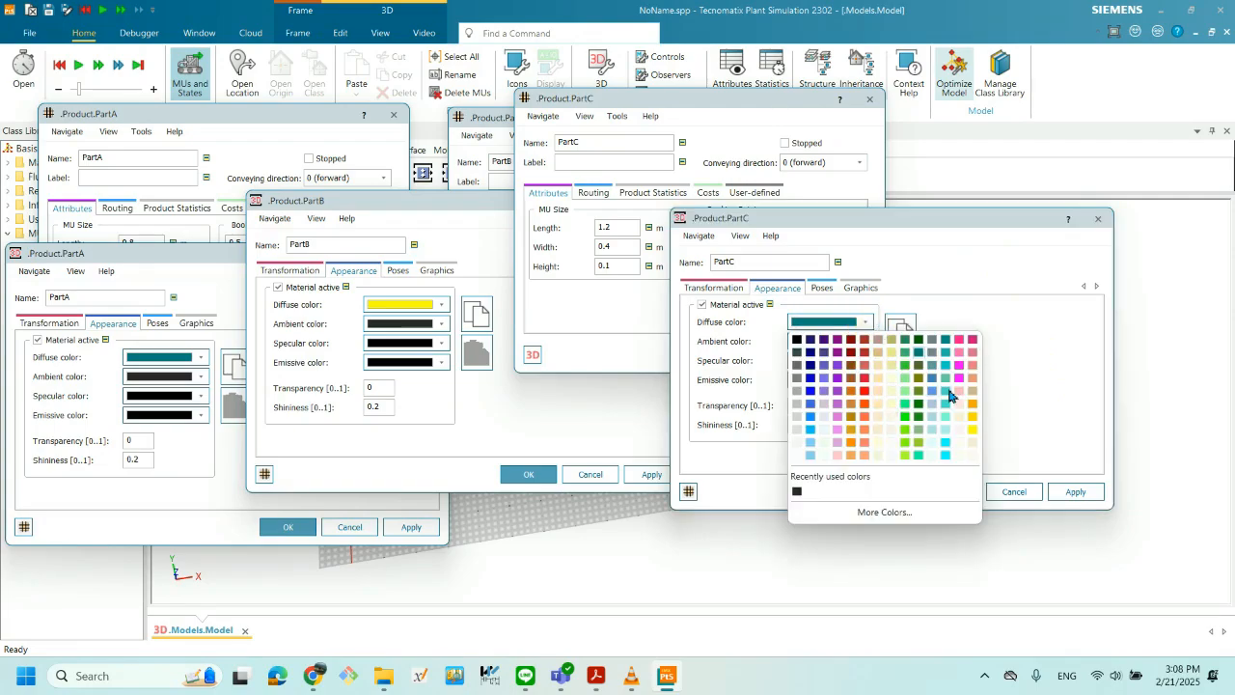
click(863, 392)
click(1071, 493)
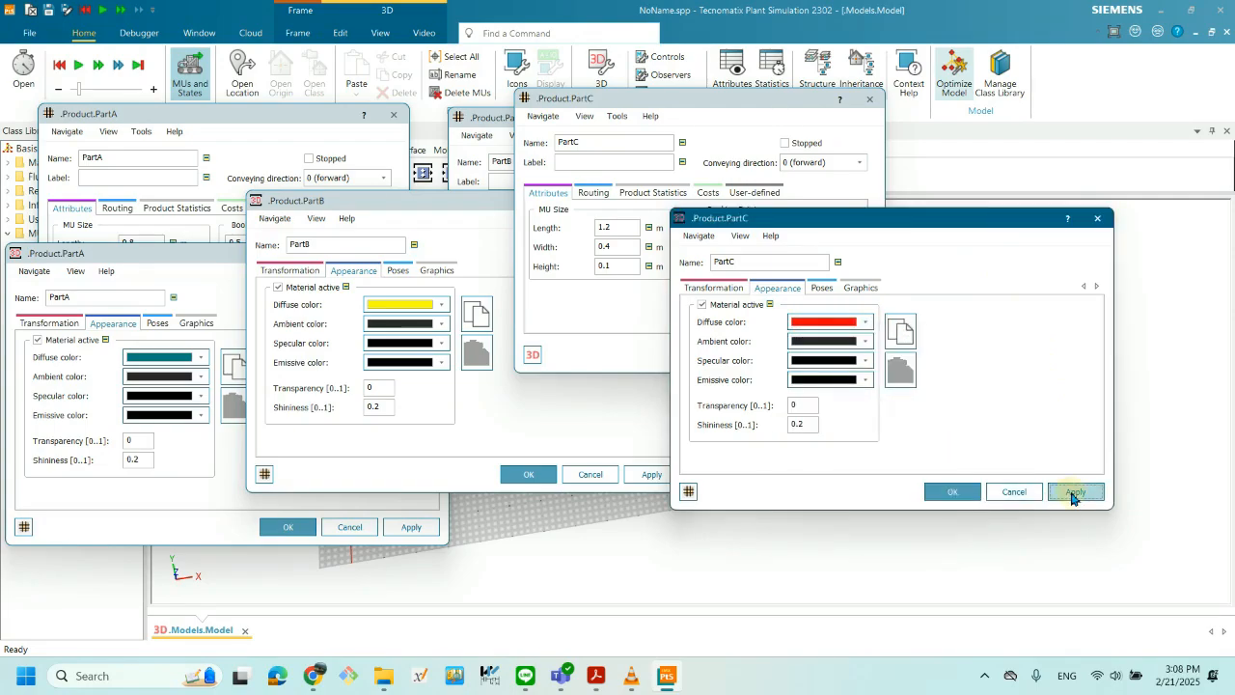
- Confirm the settings of PartC, PartB and PartA and close all their open property dialogs
click(952, 491)
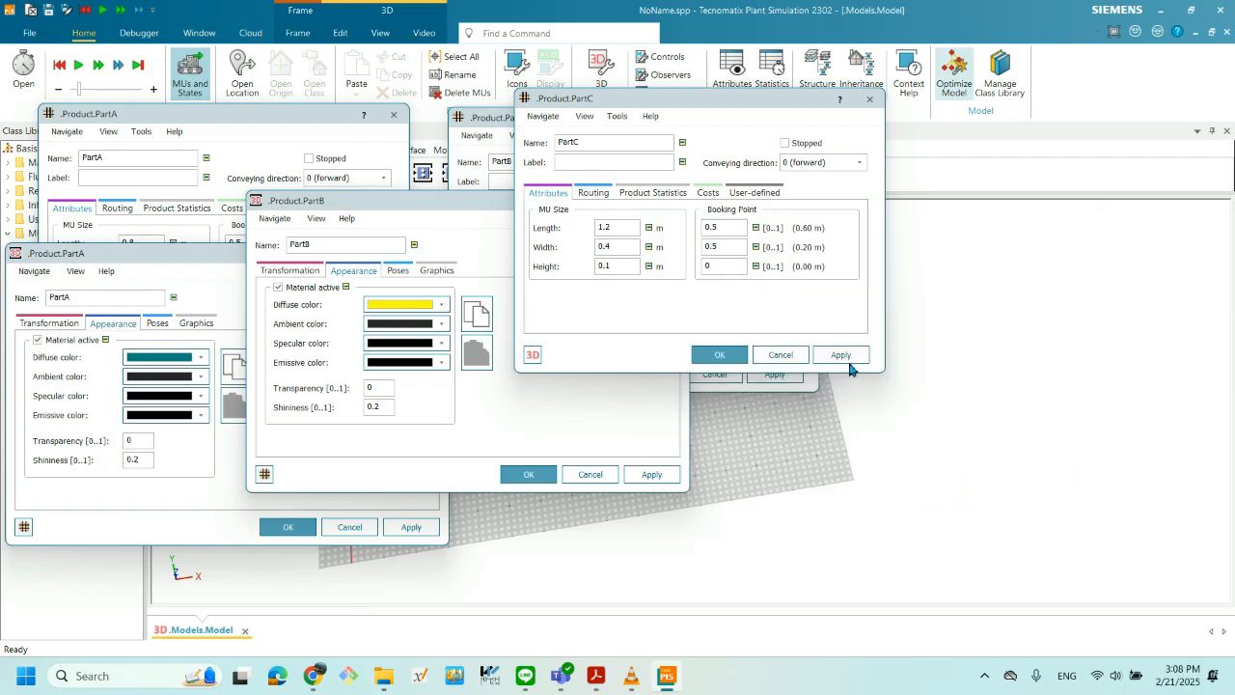
click(841, 355)
click(719, 355)
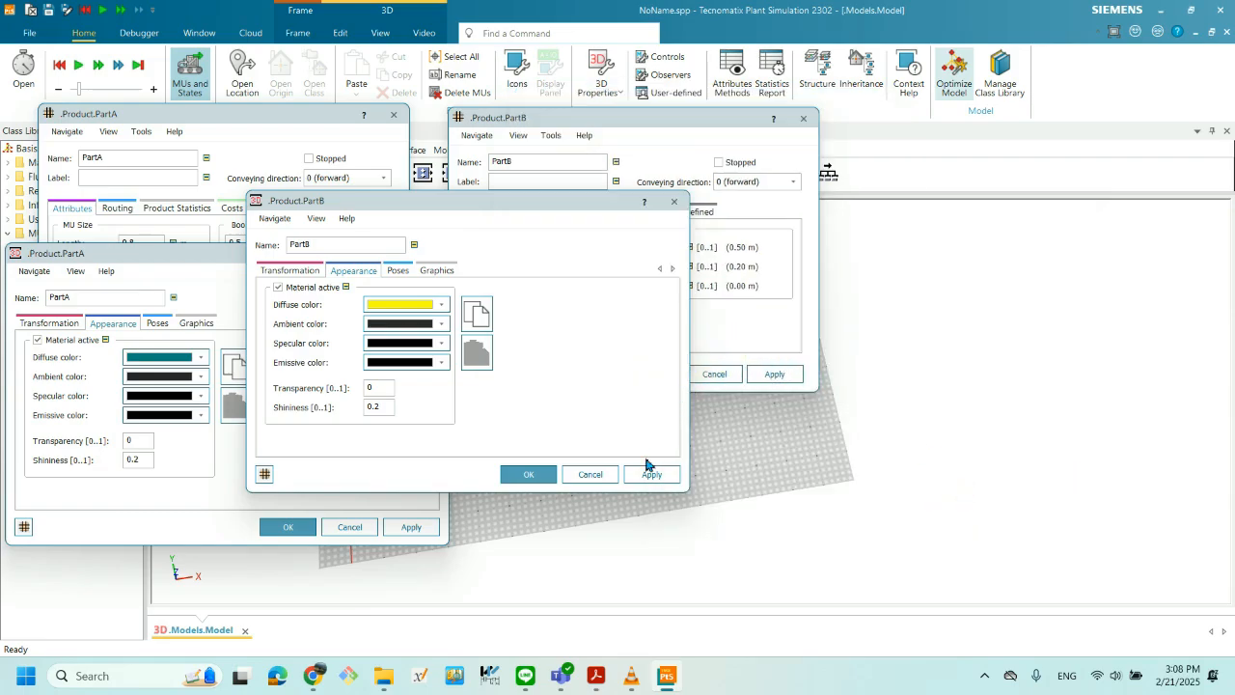
click(650, 473)
click(521, 474)
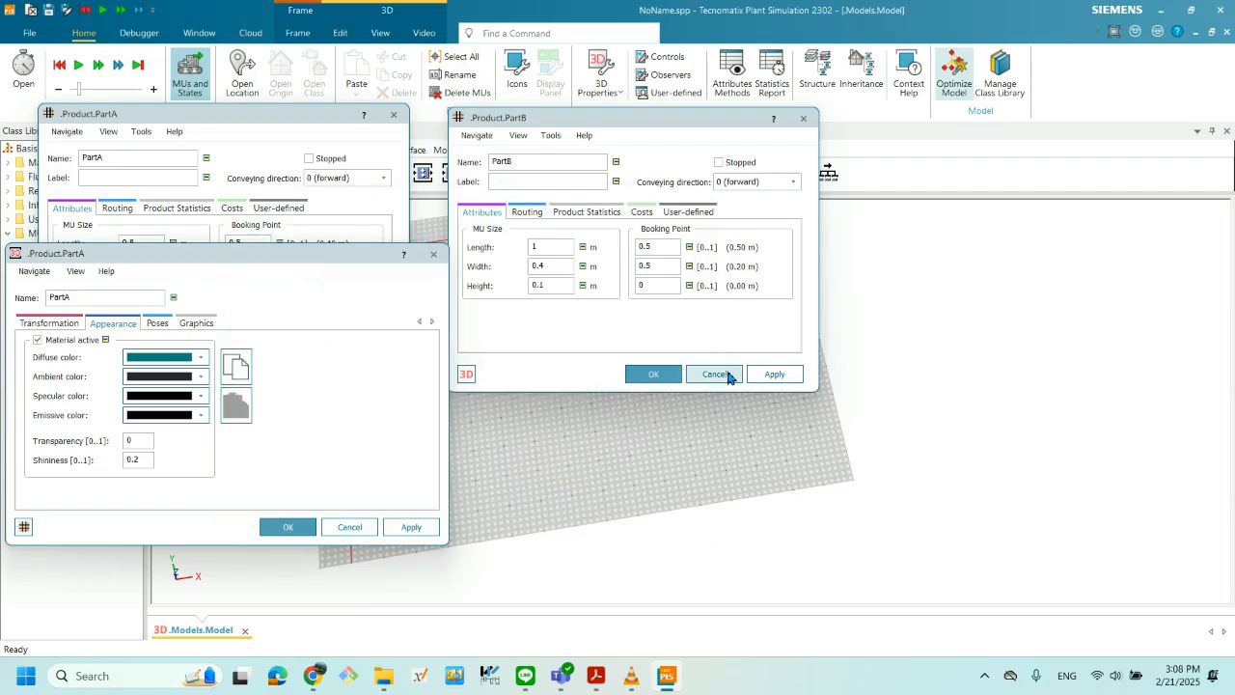
click(772, 376)
click(653, 373)
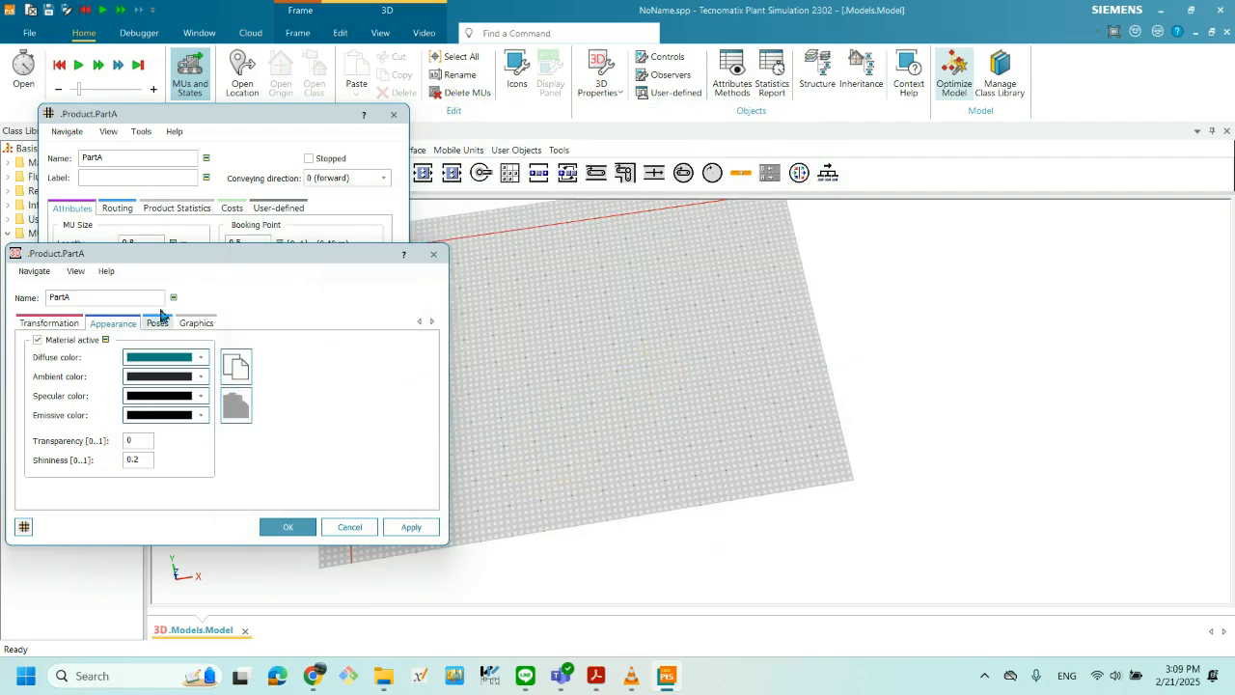
drag(232, 267, 501, 268)
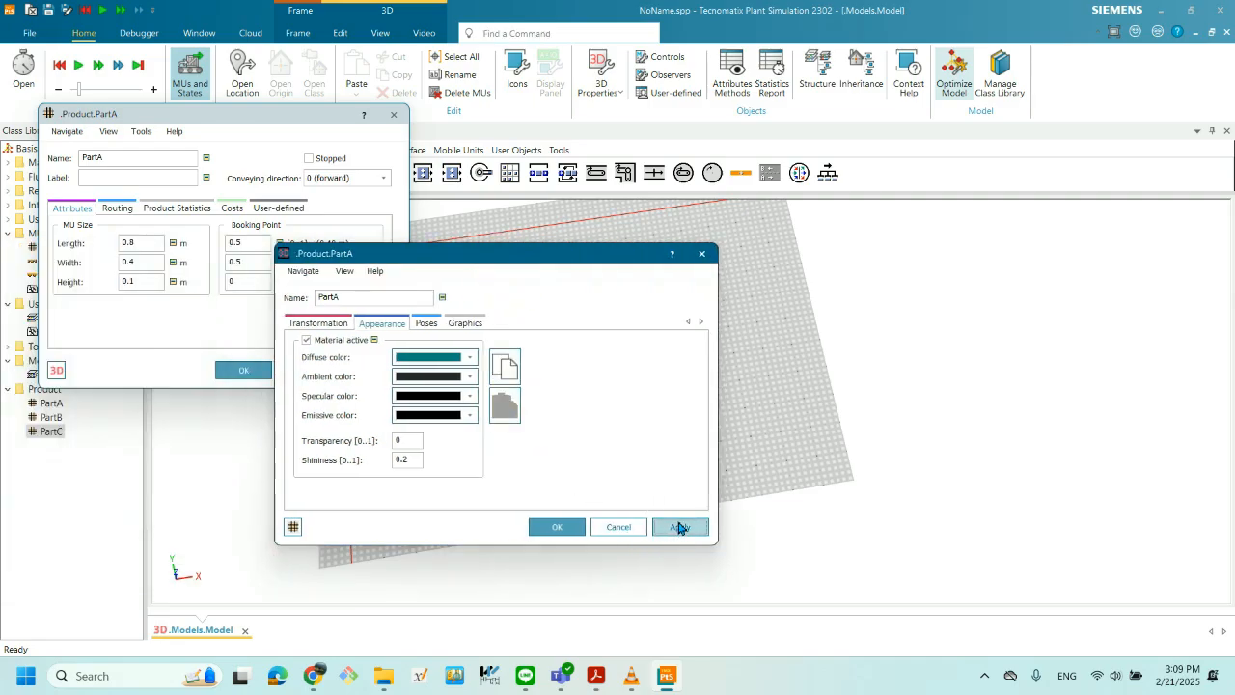
click(558, 531)
click(367, 370)
click(255, 376)
drag(679, 300, 687, 306)
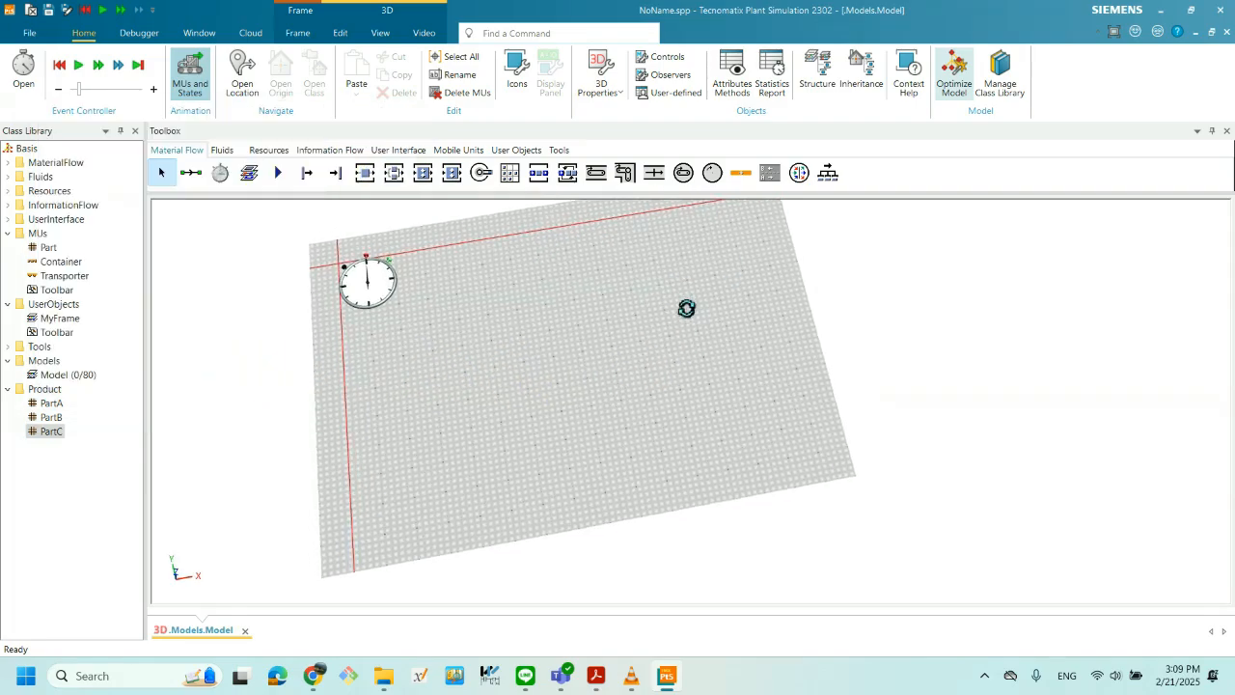
drag(740, 407, 732, 407)
drag(757, 365, 746, 416)
scroll(676, 415, up, 1)
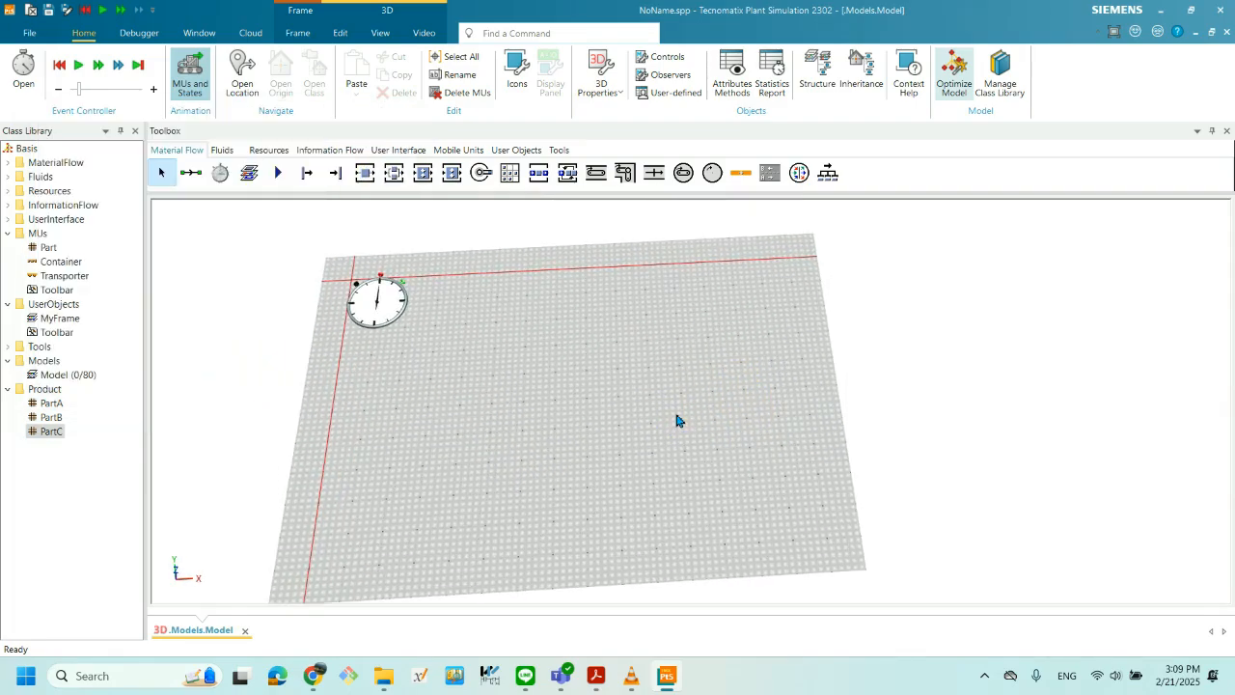
click(76, 406)
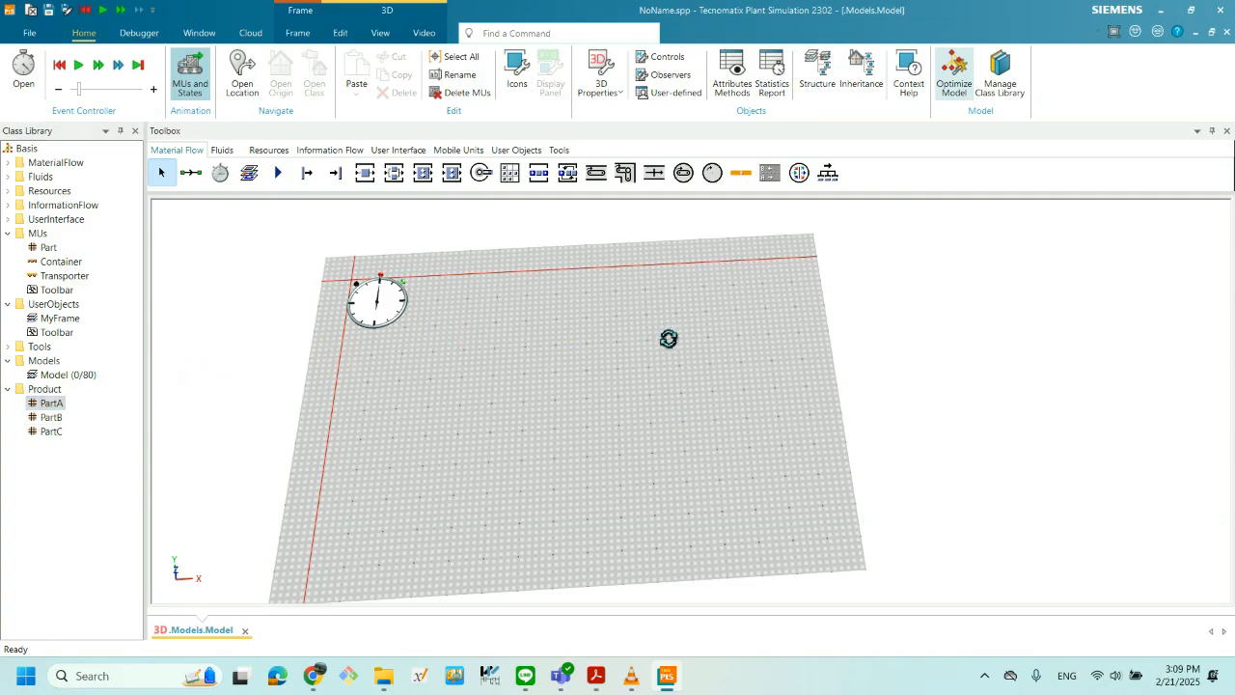
drag(667, 339, 673, 342)
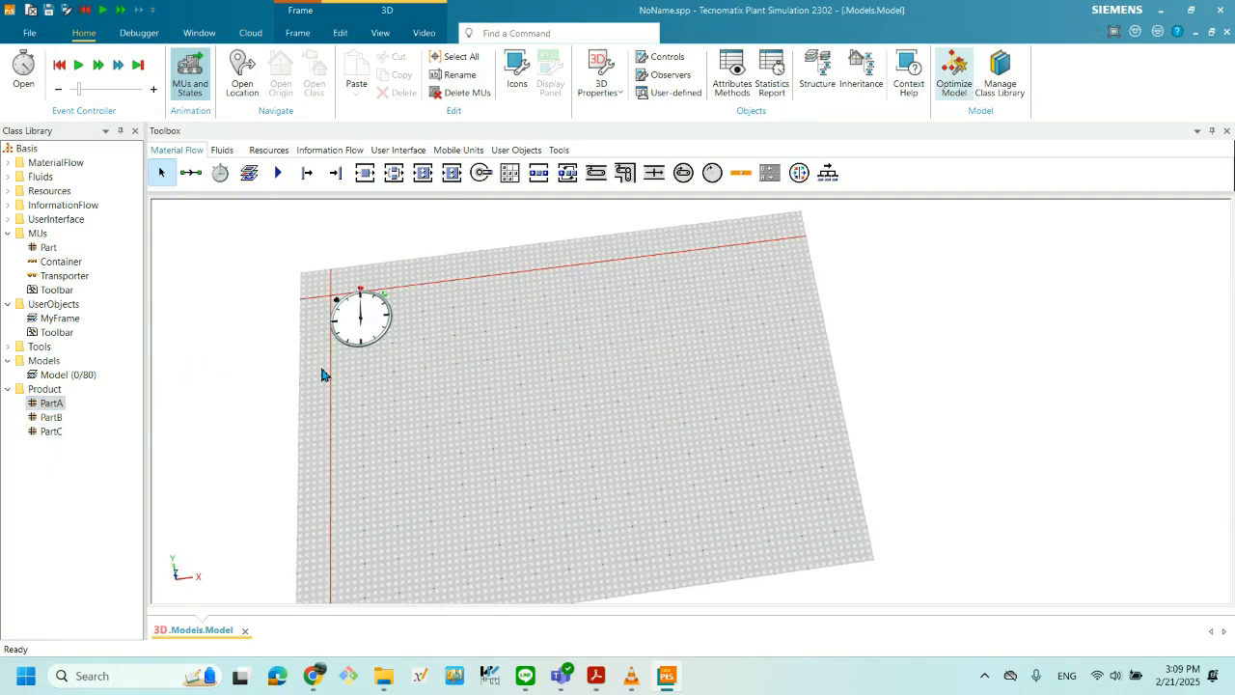
- Reopen PartA from the Product folder to check its MU size and 3D appearance, and close its dialogs
double_click(51, 406)
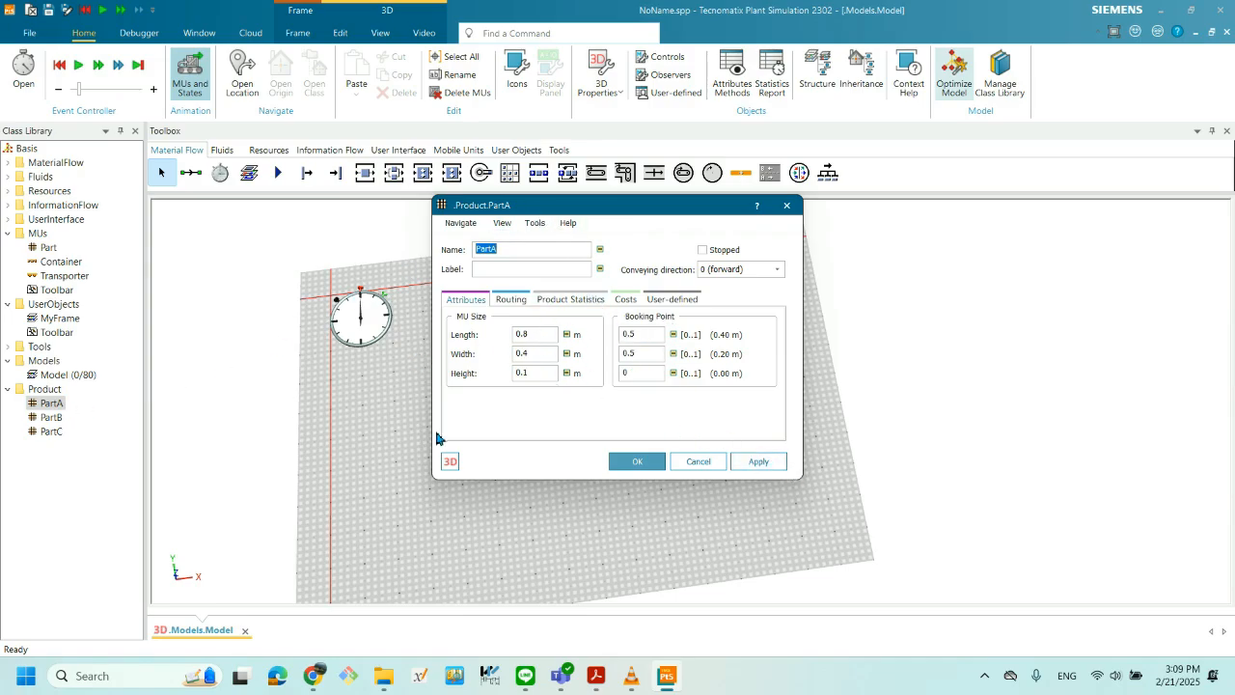
click(449, 462)
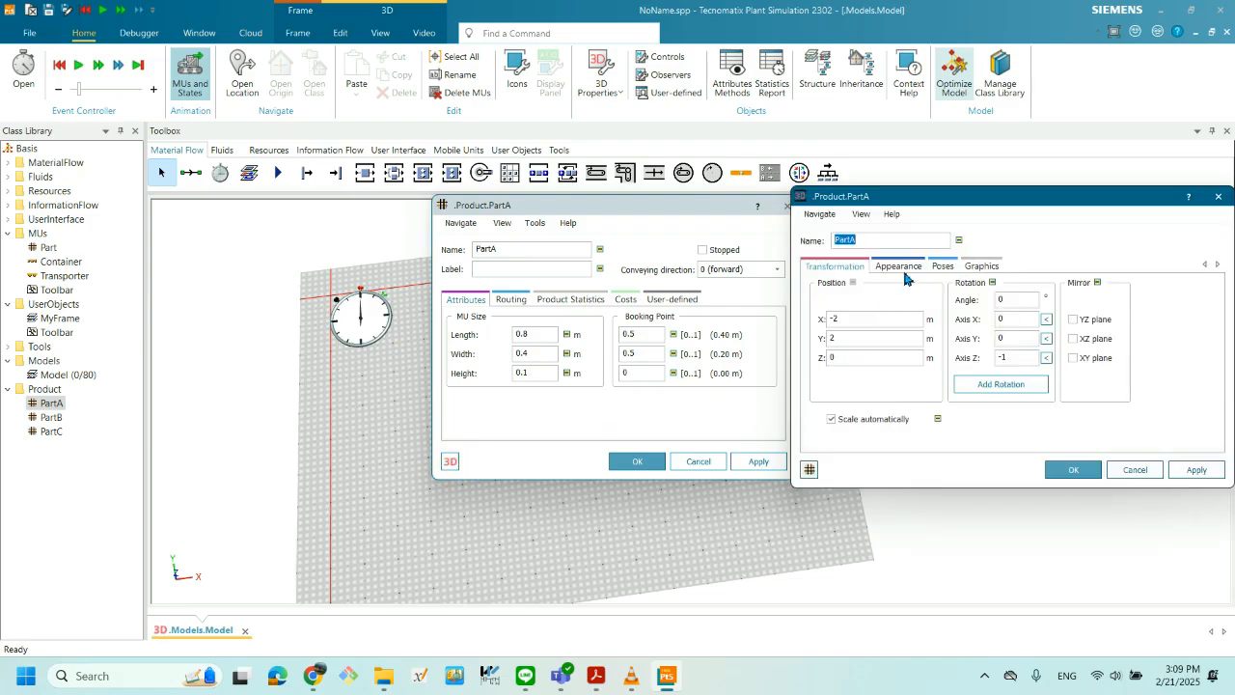
click(899, 267)
click(1074, 470)
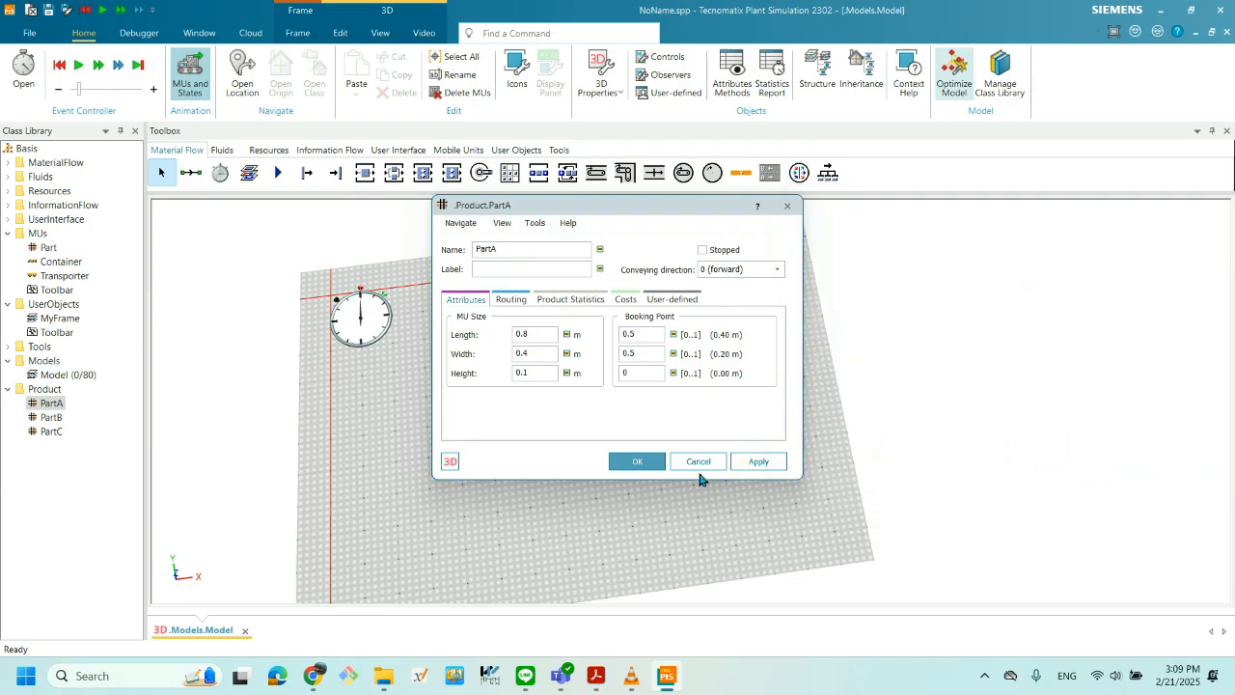
click(699, 466)
- Reopen PartB from the Product folder to check its MU size and 3D appearance, and close its dialogs
double_click(52, 418)
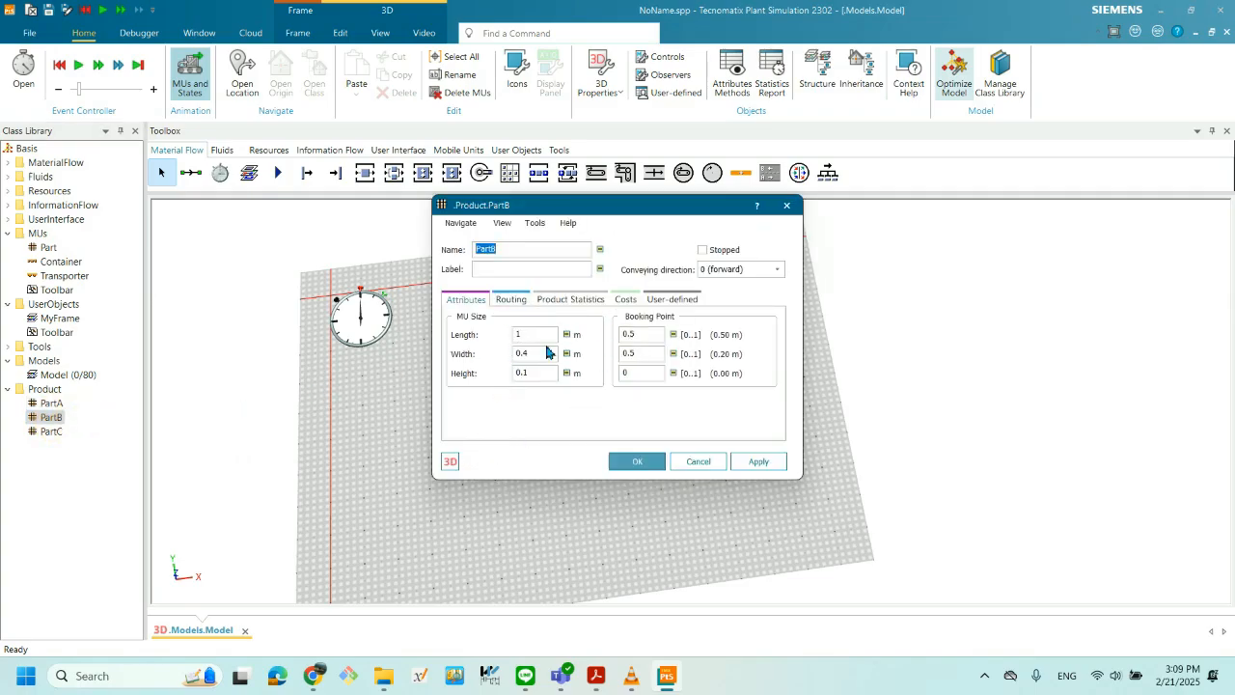
click(451, 463)
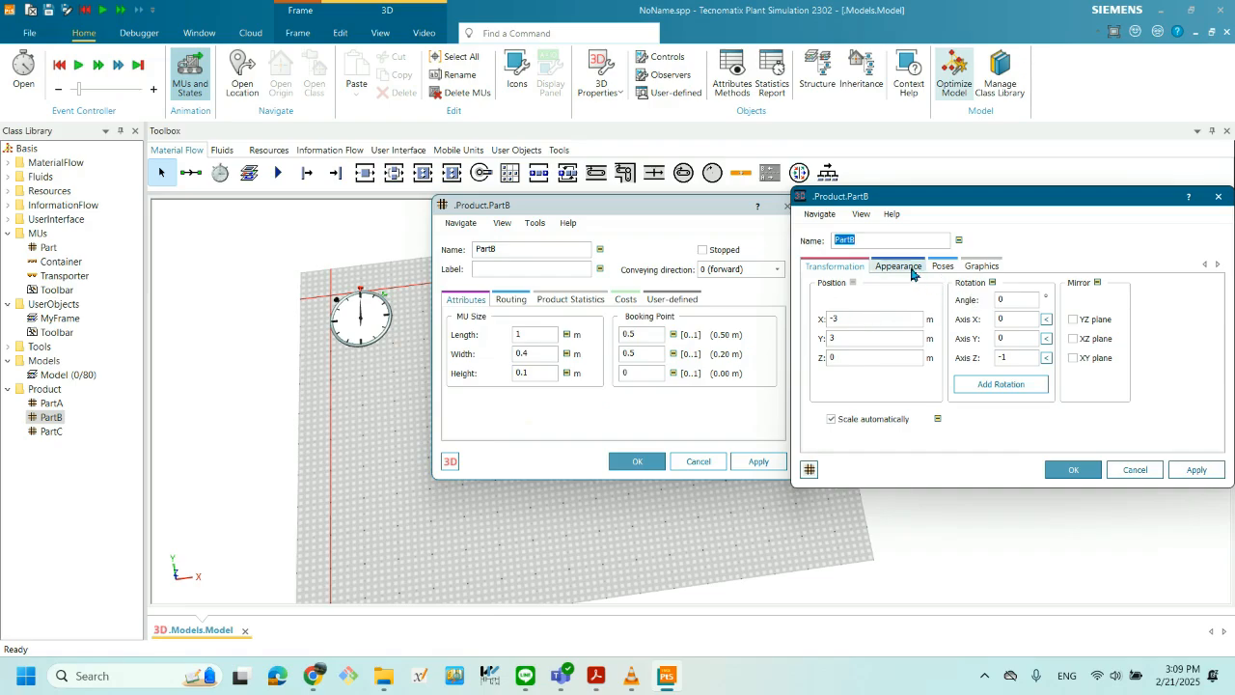
click(897, 266)
click(1129, 469)
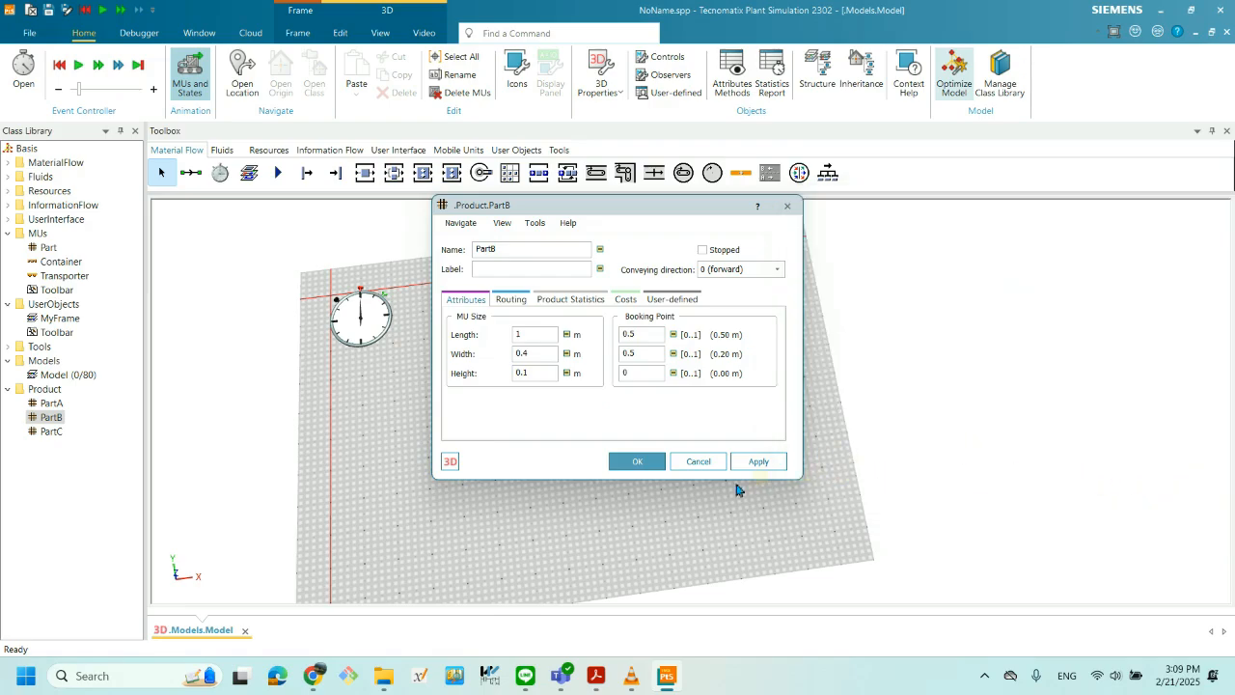
click(678, 462)
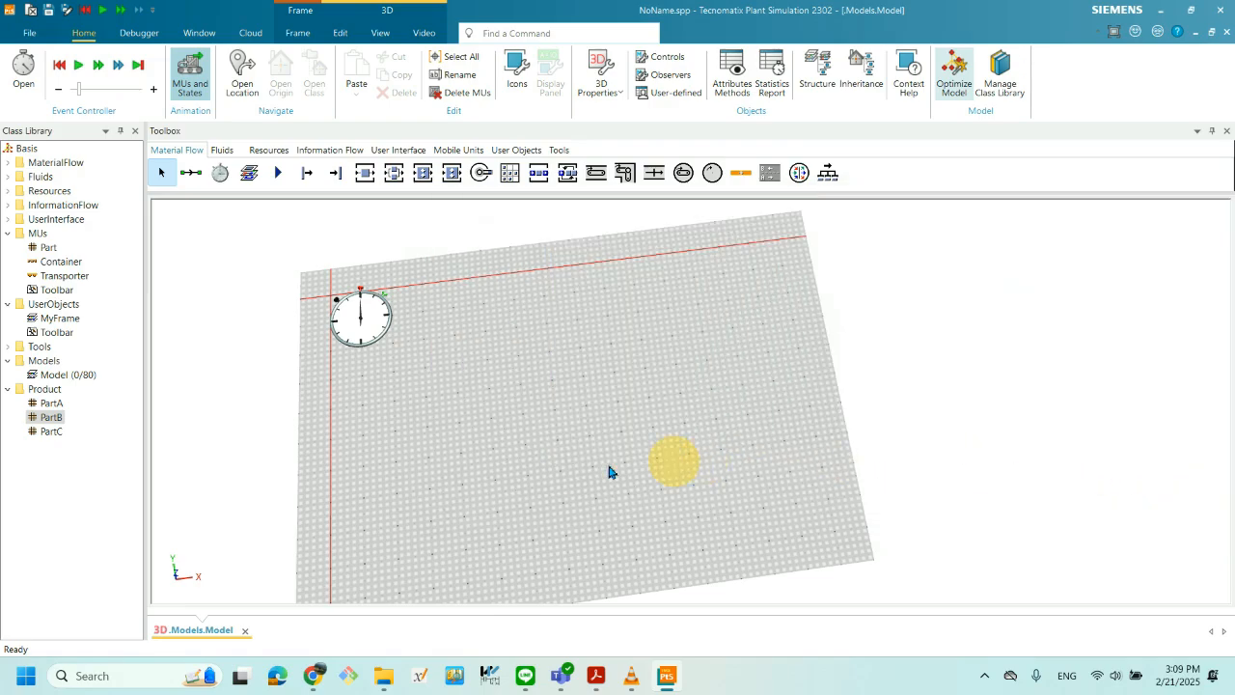
- Reopen PartC from the Product folder to check its MU size and 3D appearance, and close its dialogs
double_click(50, 431)
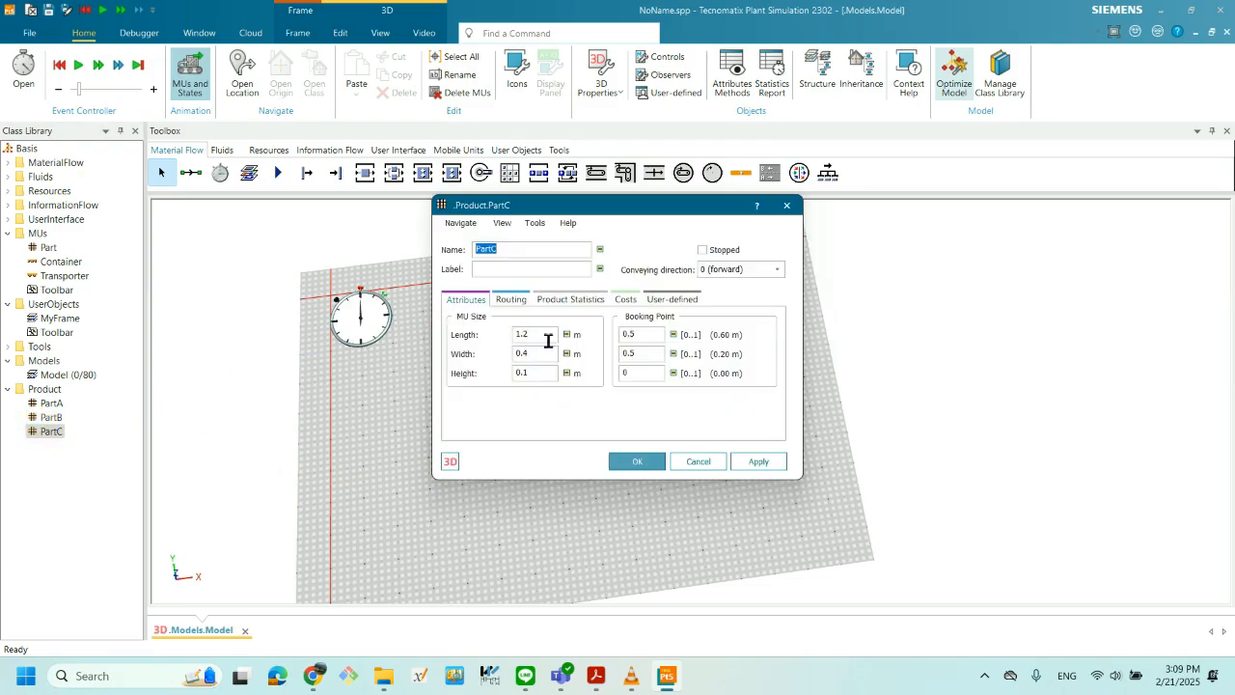
click(449, 463)
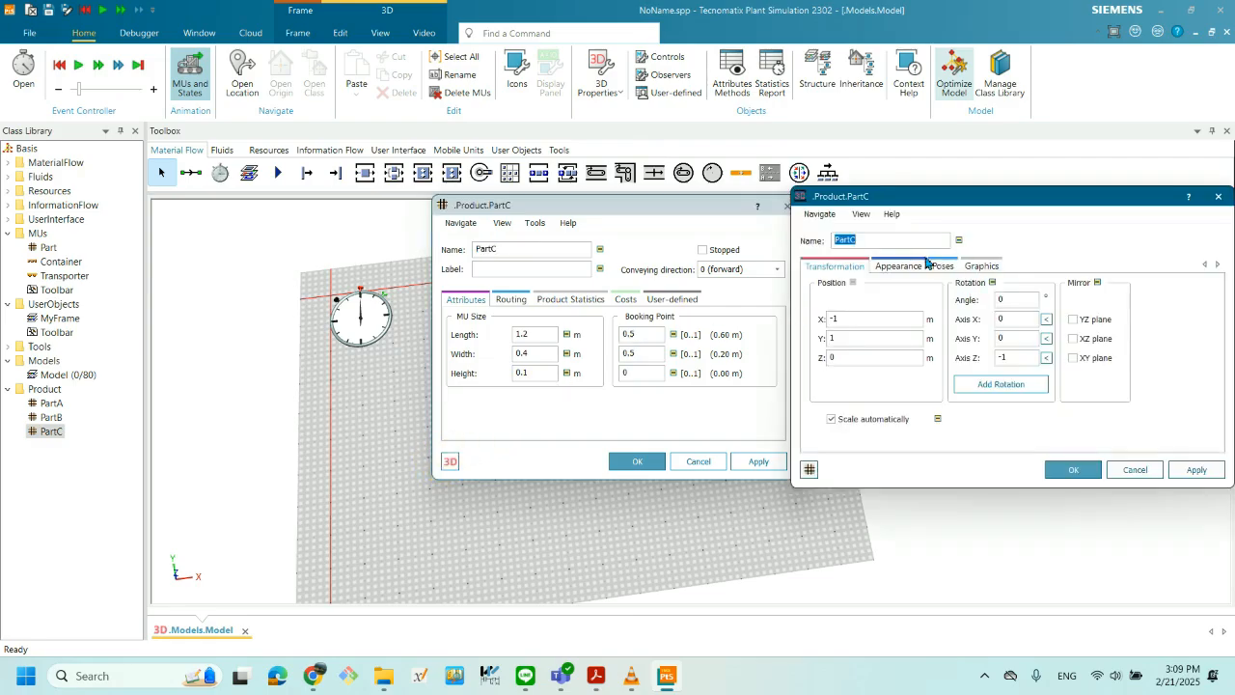
click(898, 266)
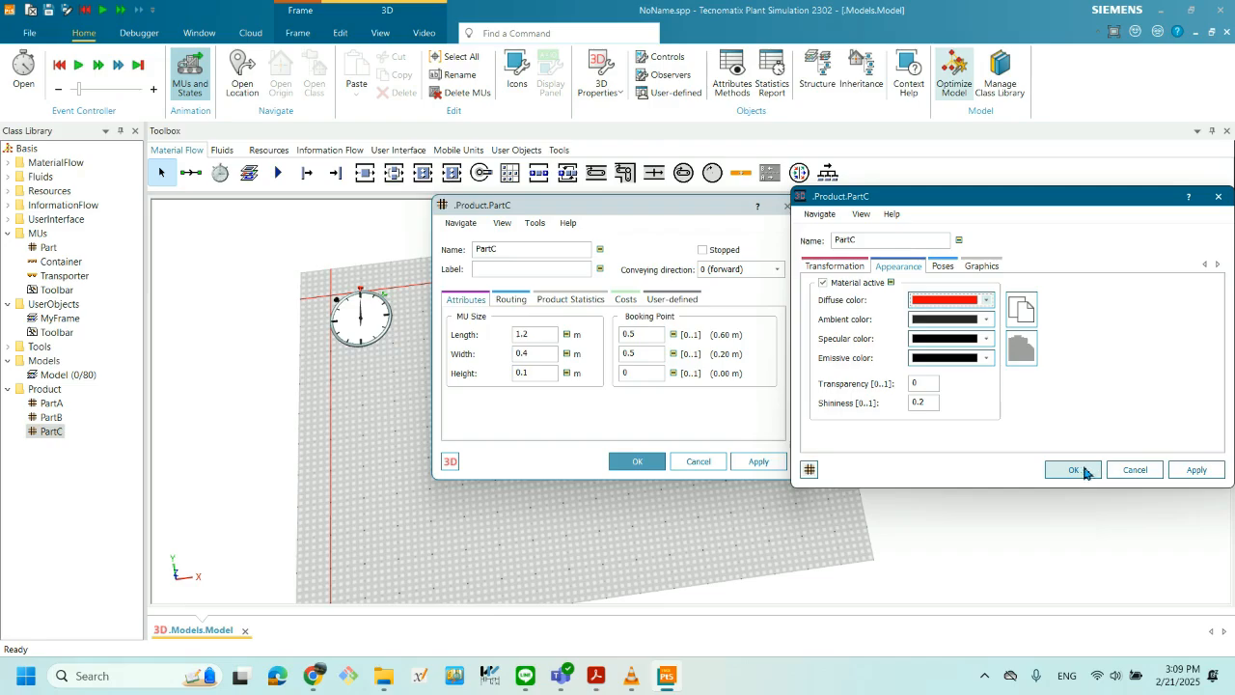
click(1096, 474)
click(653, 466)
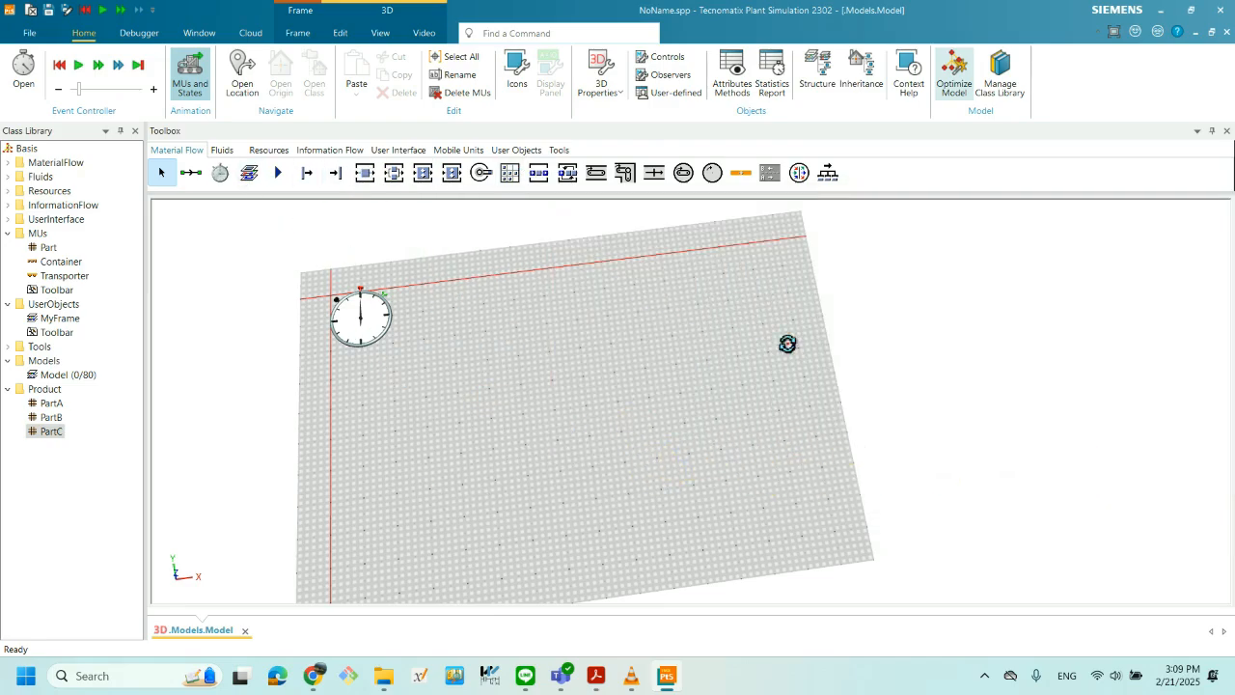
- Place a Source from the material flow objects in the 3D model, just below the event controller
drag(787, 344, 836, 377)
drag(480, 429, 356, 376)
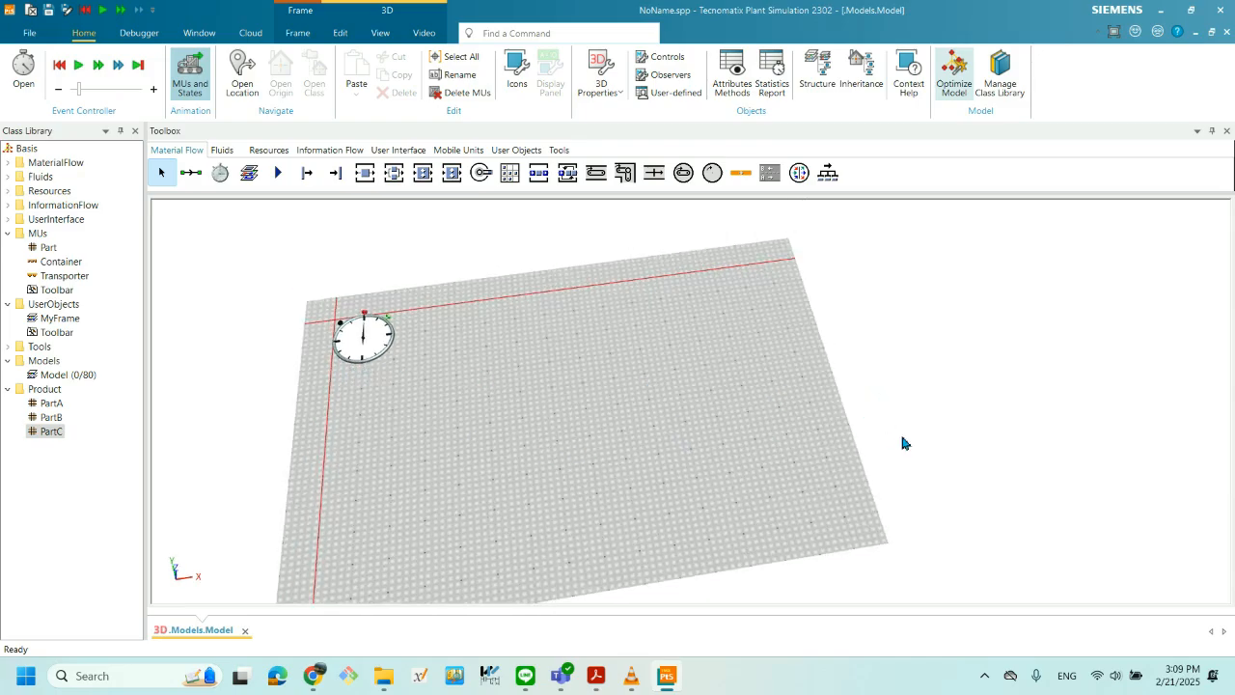
drag(888, 431, 728, 244)
drag(307, 172, 365, 386)
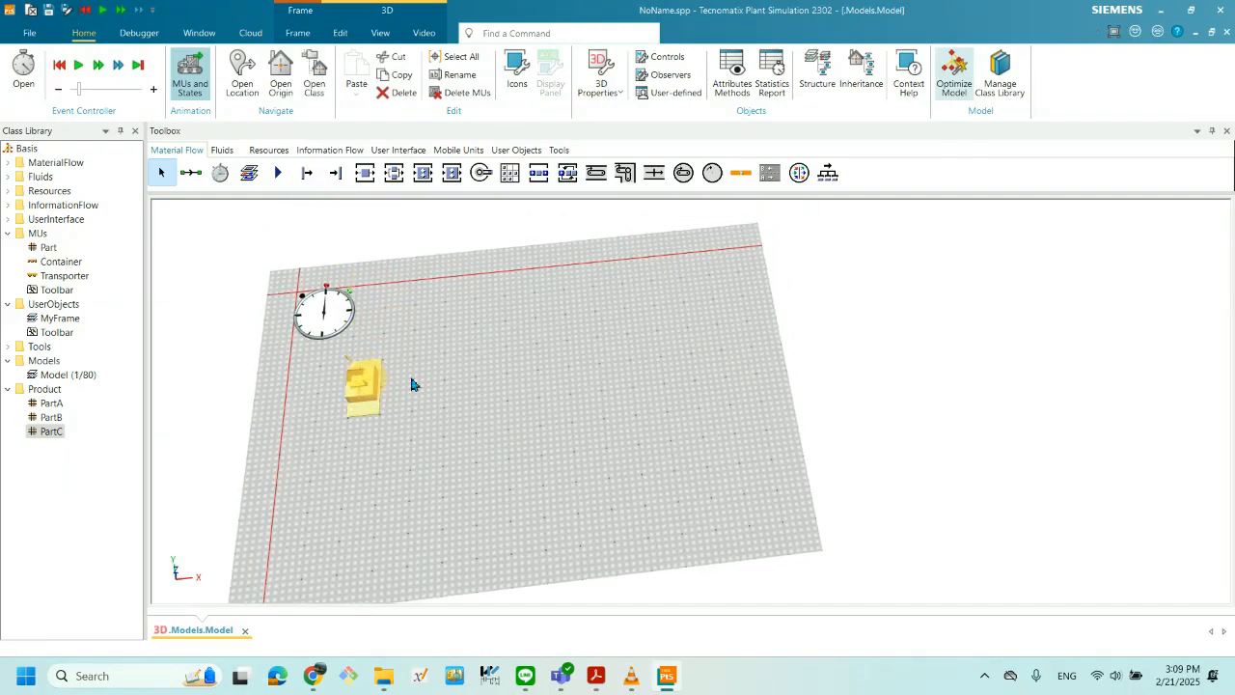
drag(631, 402, 622, 416)
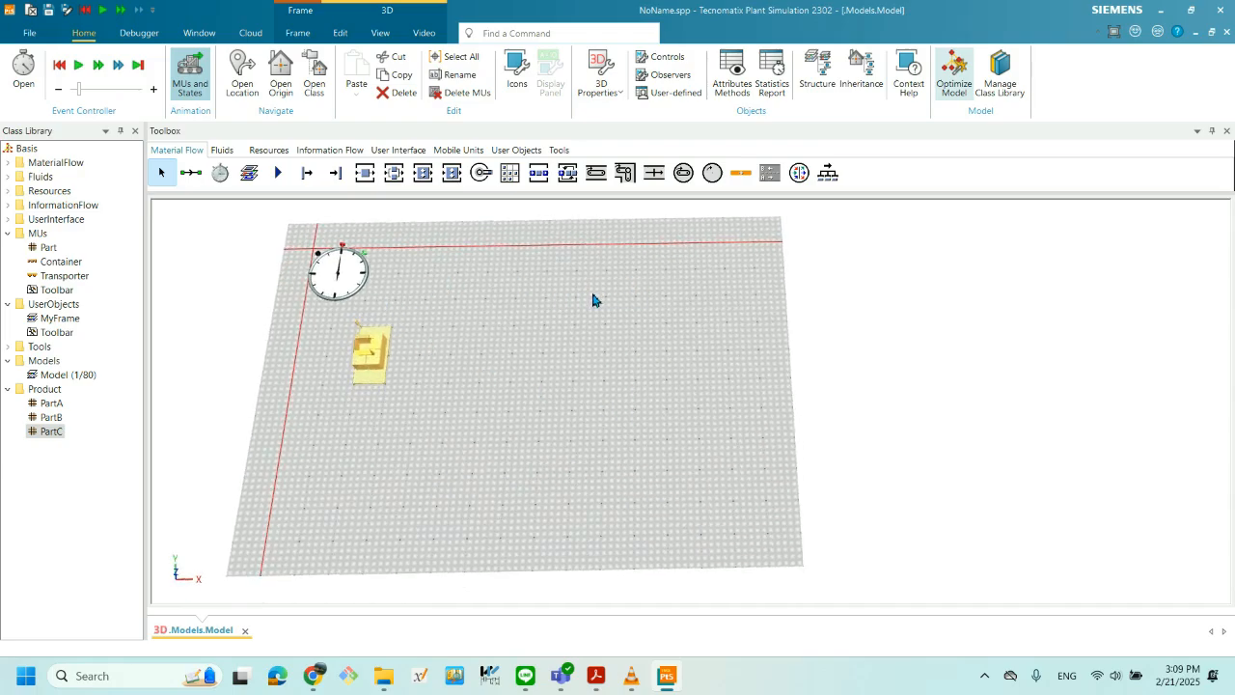
- Move the Source one grid spacing right and up, so it sits below and to the right of the event controller
click(515, 353)
drag(404, 359, 395, 326)
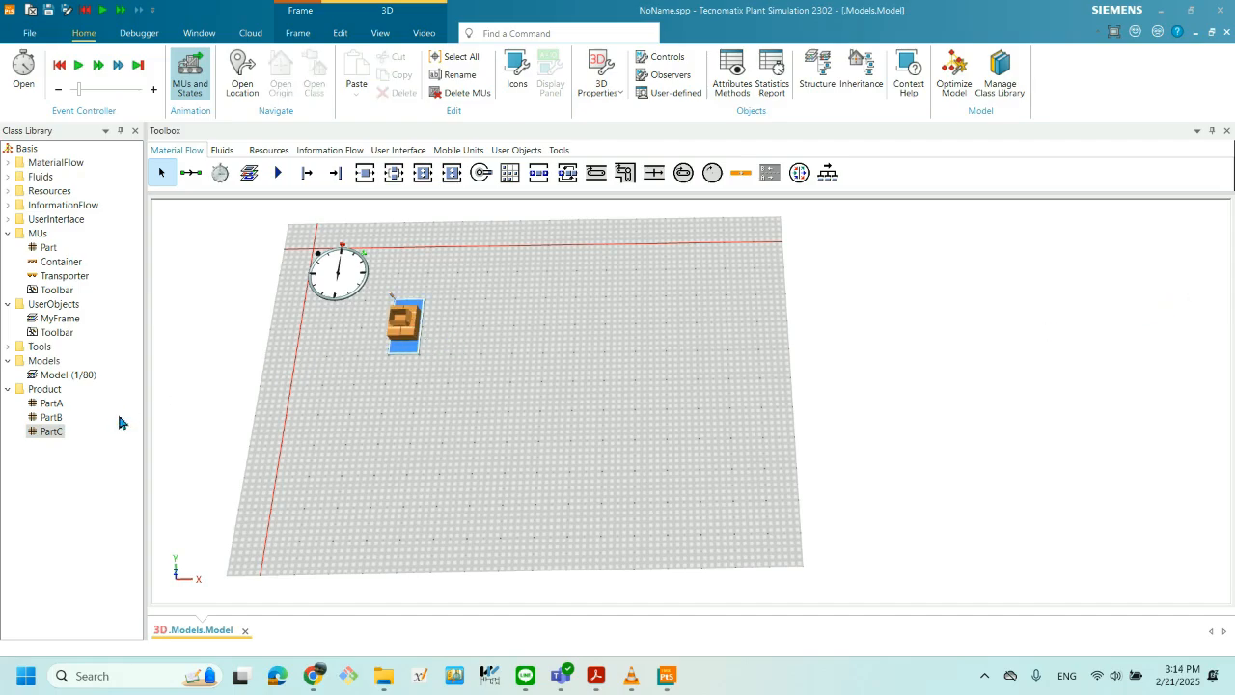
drag(309, 435, 384, 470)
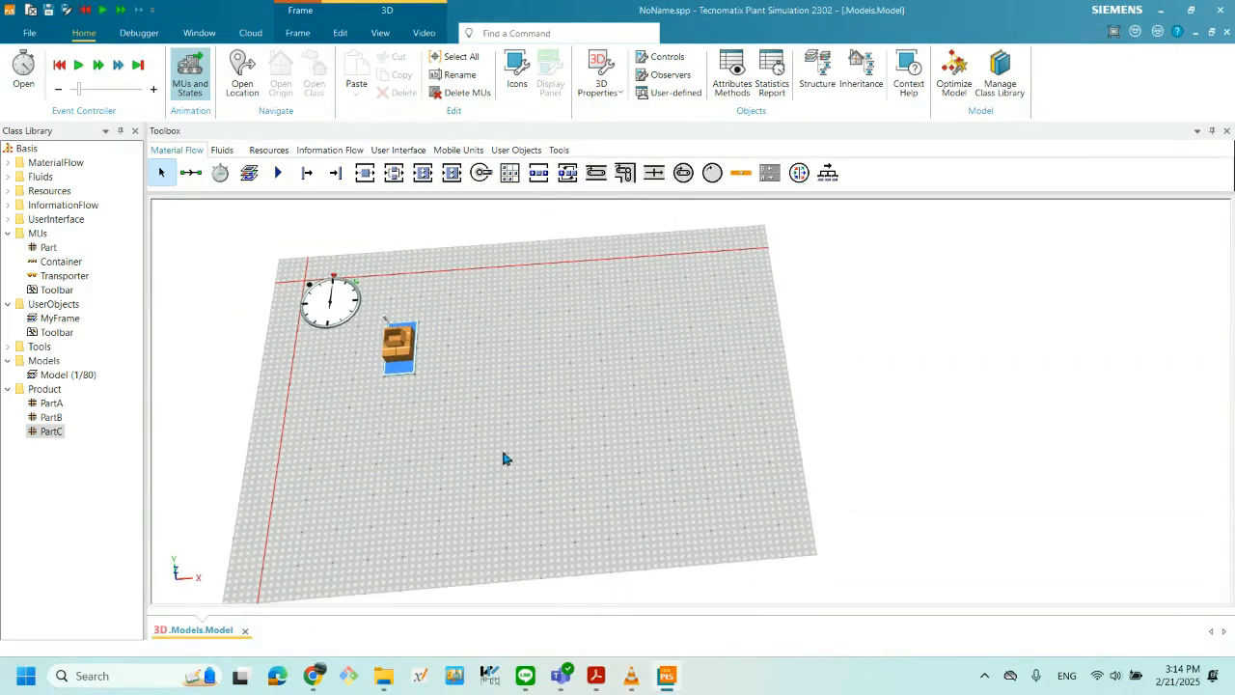
- Assign PartA as the Source's MU and start the simulation from the event controller to view the part on the Source
drag(51, 416, 411, 361)
drag(510, 350, 529, 355)
double_click(311, 345)
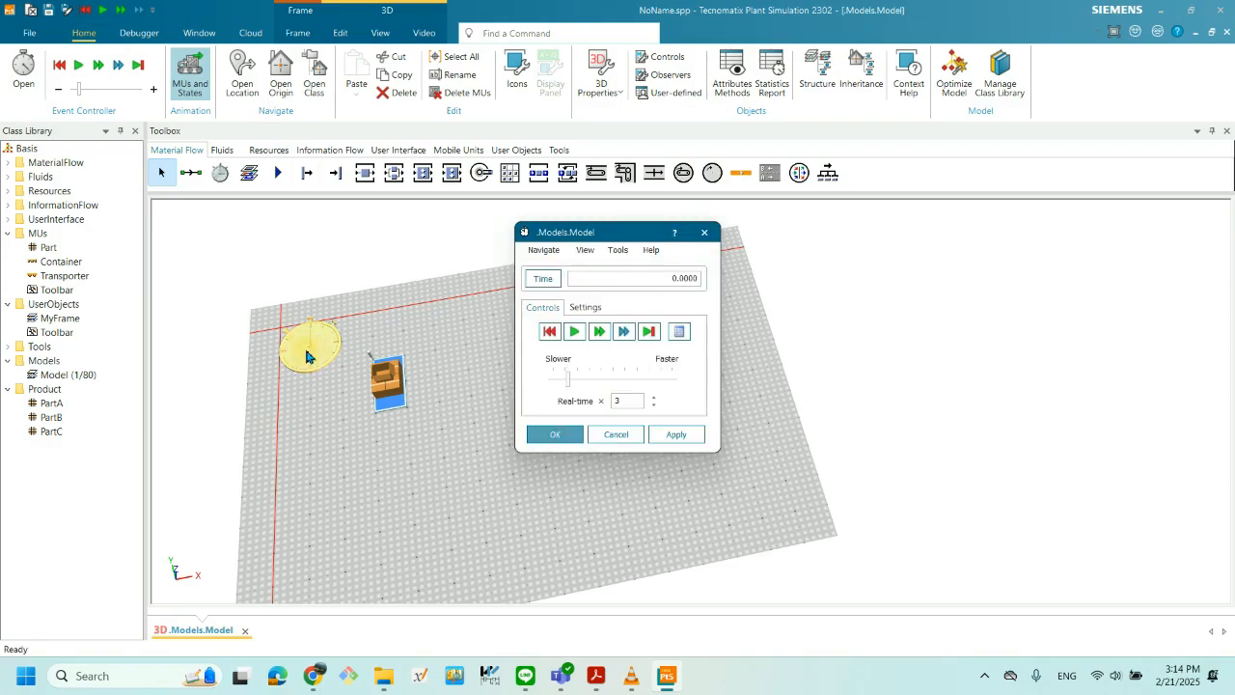
drag(614, 239, 633, 242)
click(591, 338)
mouse_move(499, 345)
mouse_down()
mouse_move(510, 356)
mouse_move(491, 338)
mouse_up()
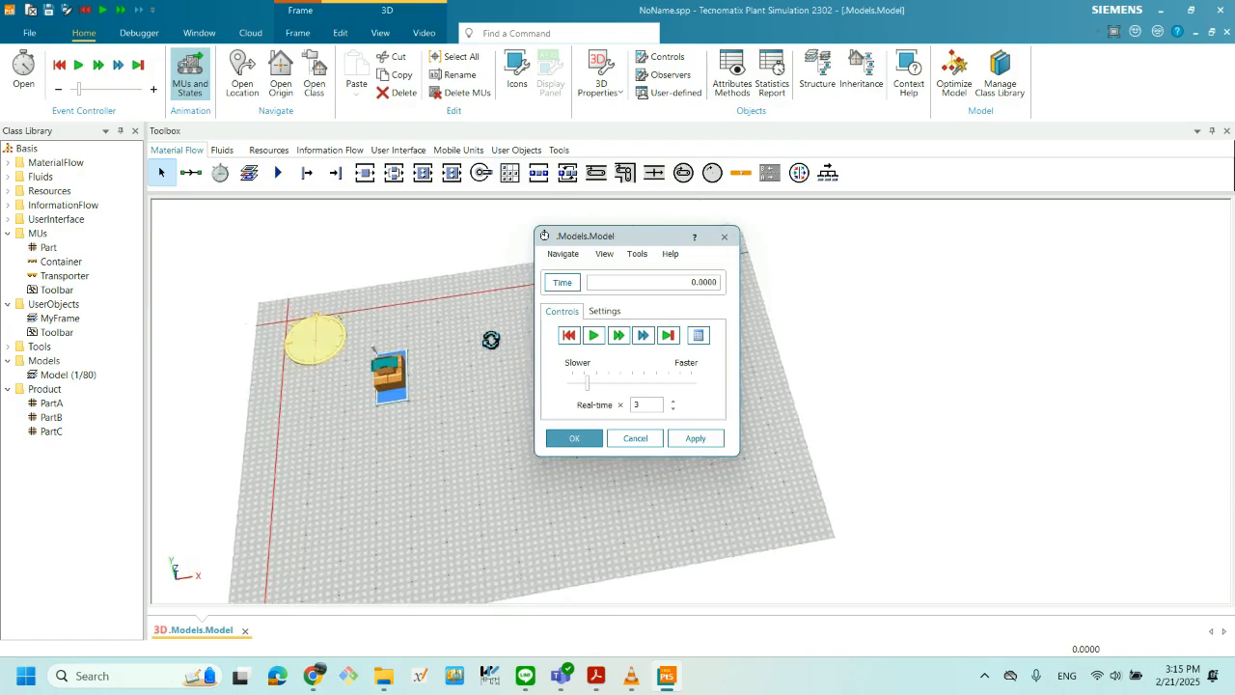
scroll(460, 376, up, 2)
scroll(461, 376, up, 3)
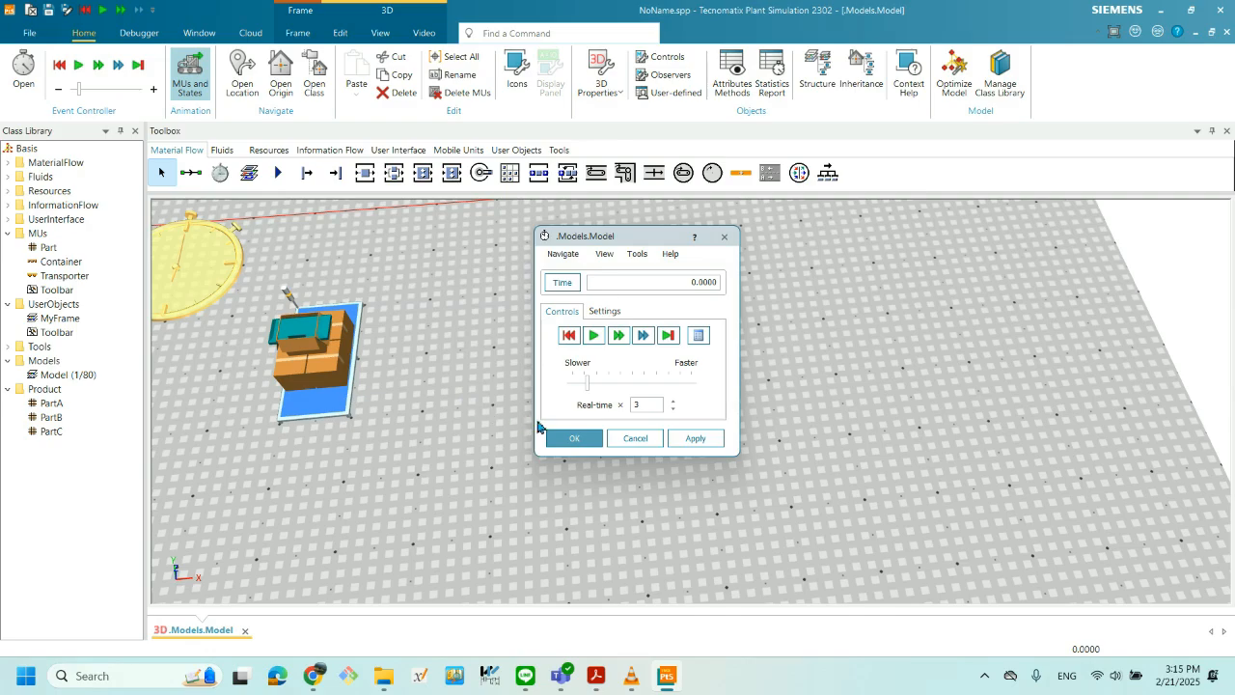
- Reset the simulation, assign PartB as the Source's MU and start the run again
click(568, 335)
drag(51, 419, 325, 364)
click(593, 337)
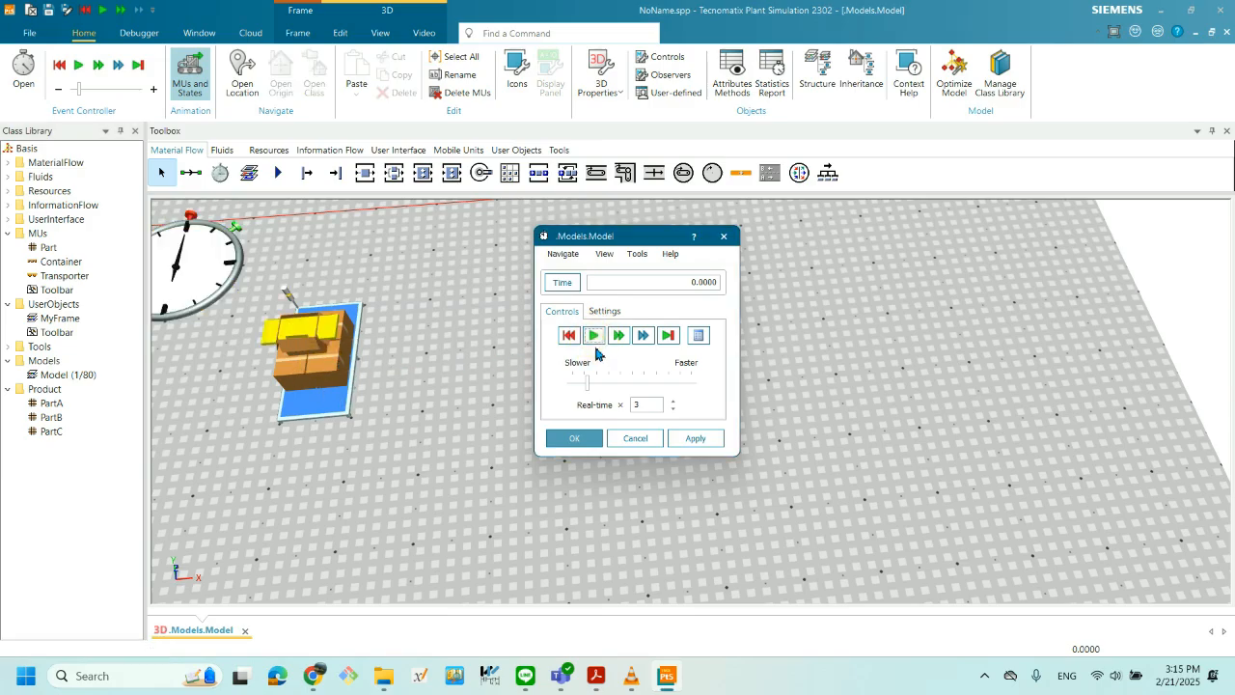
- Reset the simulation, assign PartC as the Source's MU, and run it to view the part on the Source
click(568, 335)
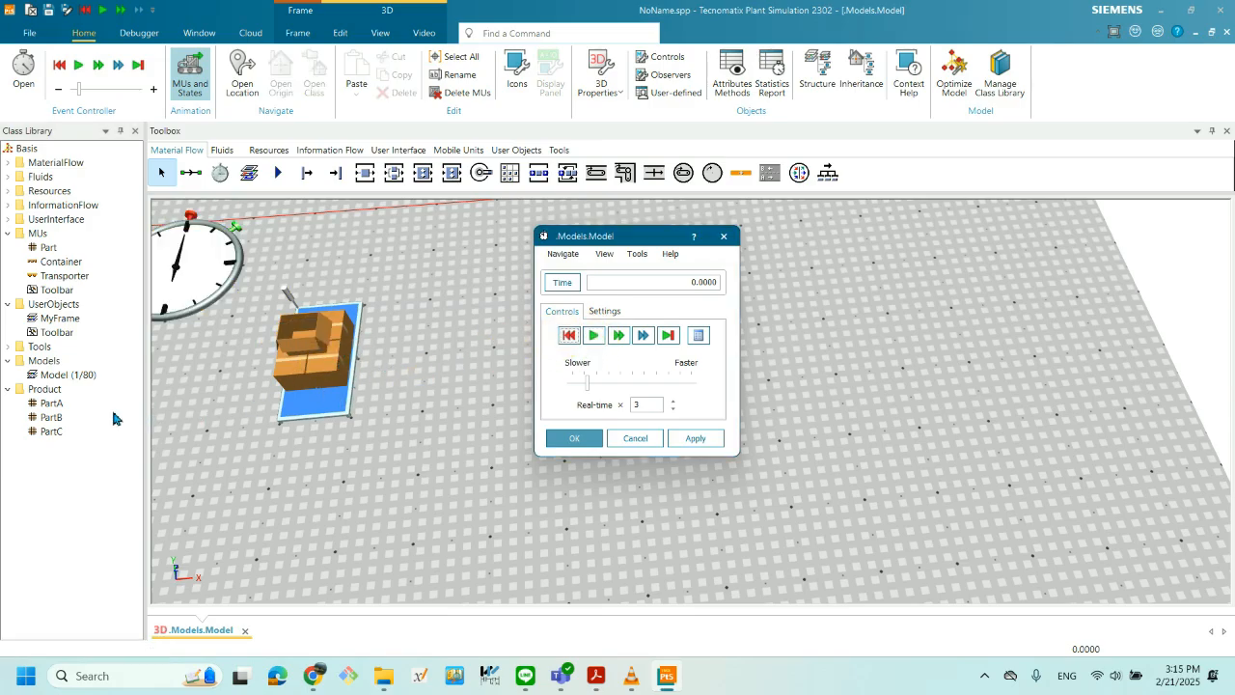
click(60, 432)
drag(39, 442, 318, 359)
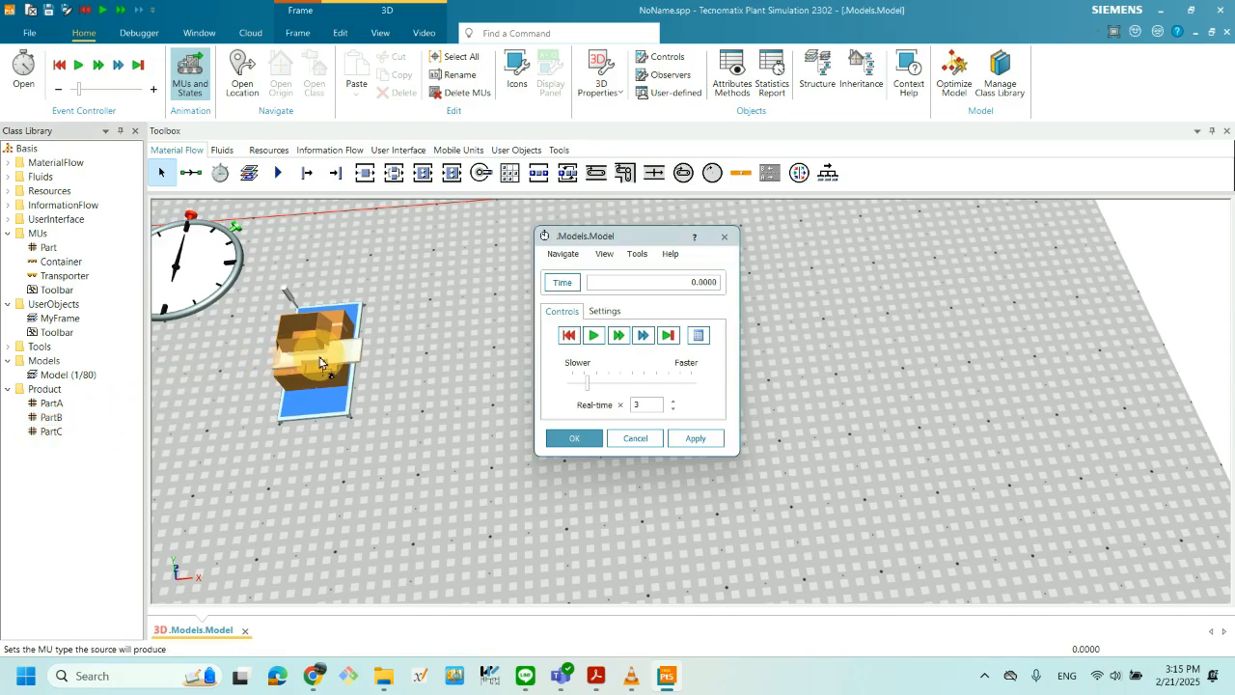
click(591, 336)
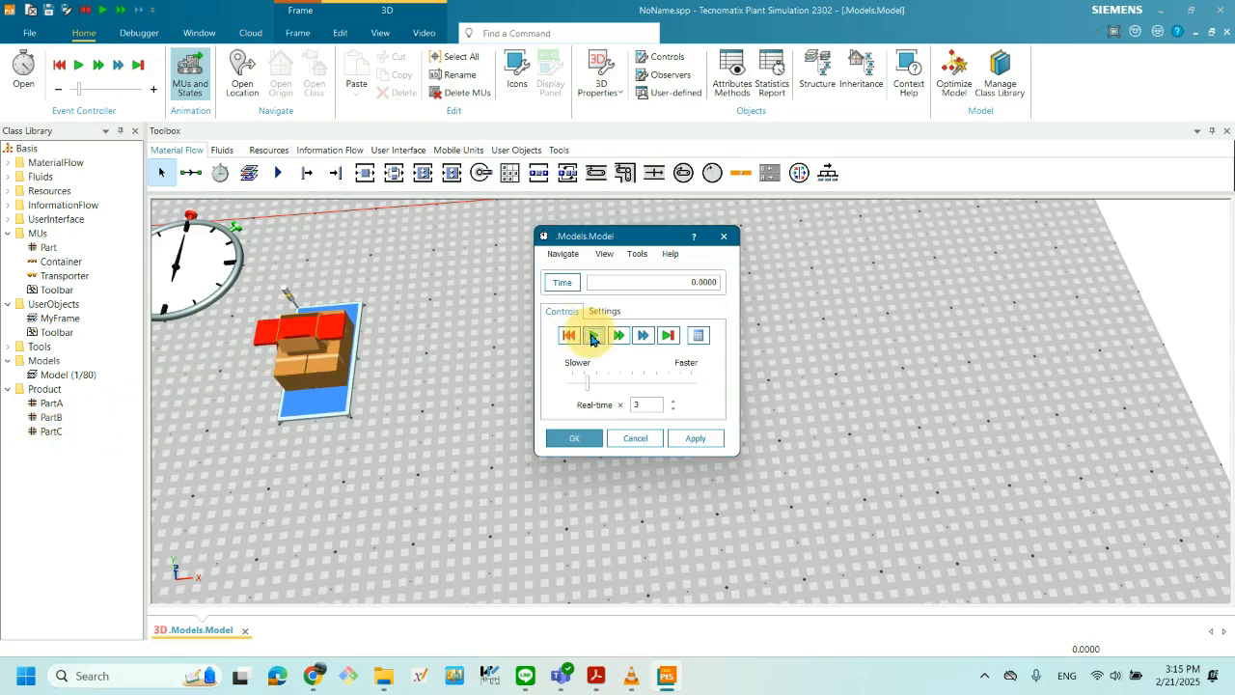
drag(385, 368, 434, 332)
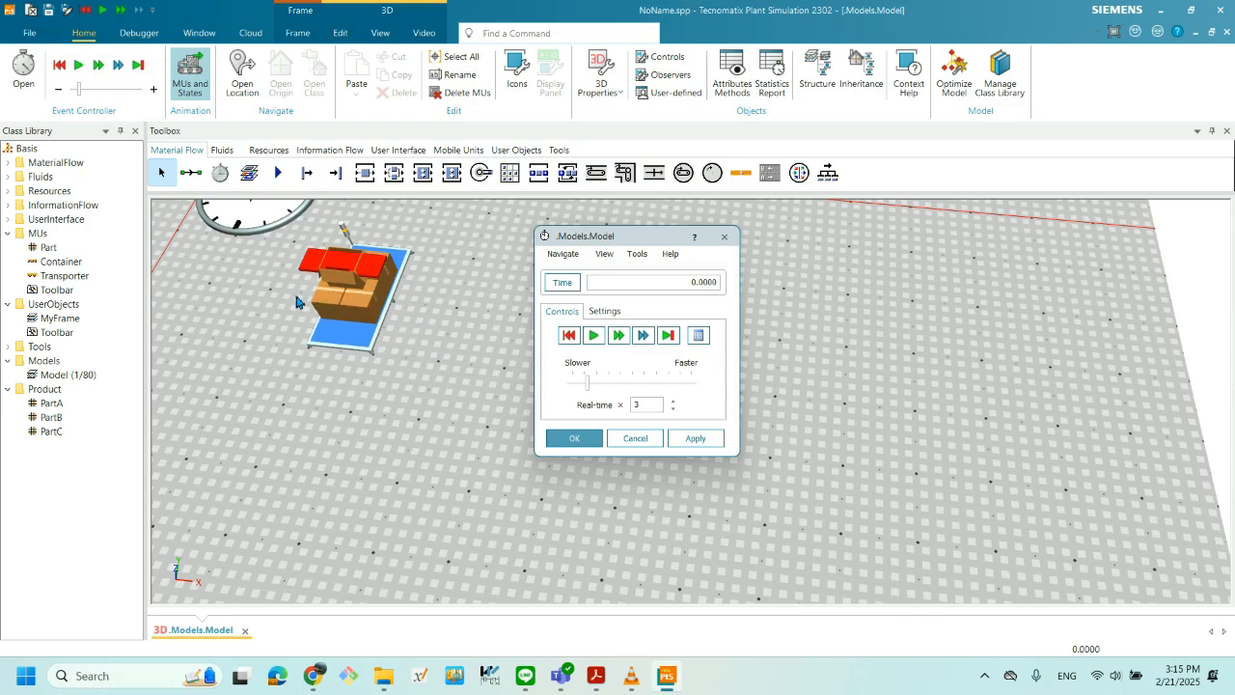
- Reset the simulation to clear the part from the Source and close the event controller dialog
click(52, 404)
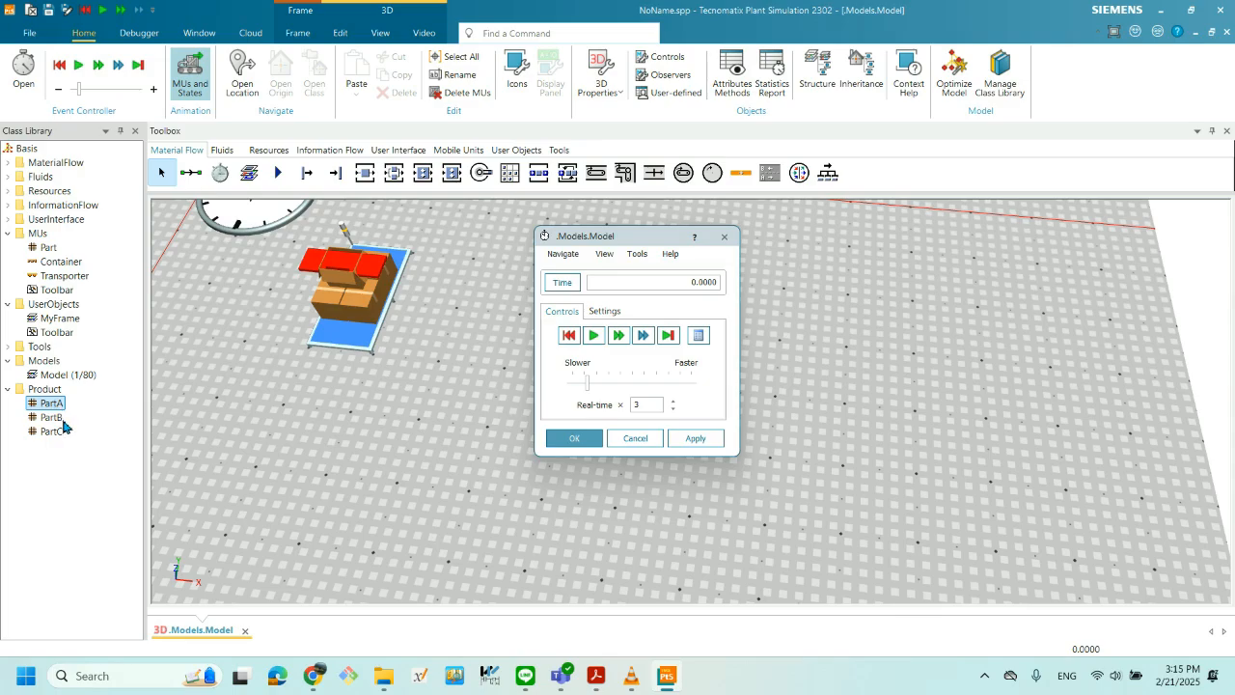
click(63, 421)
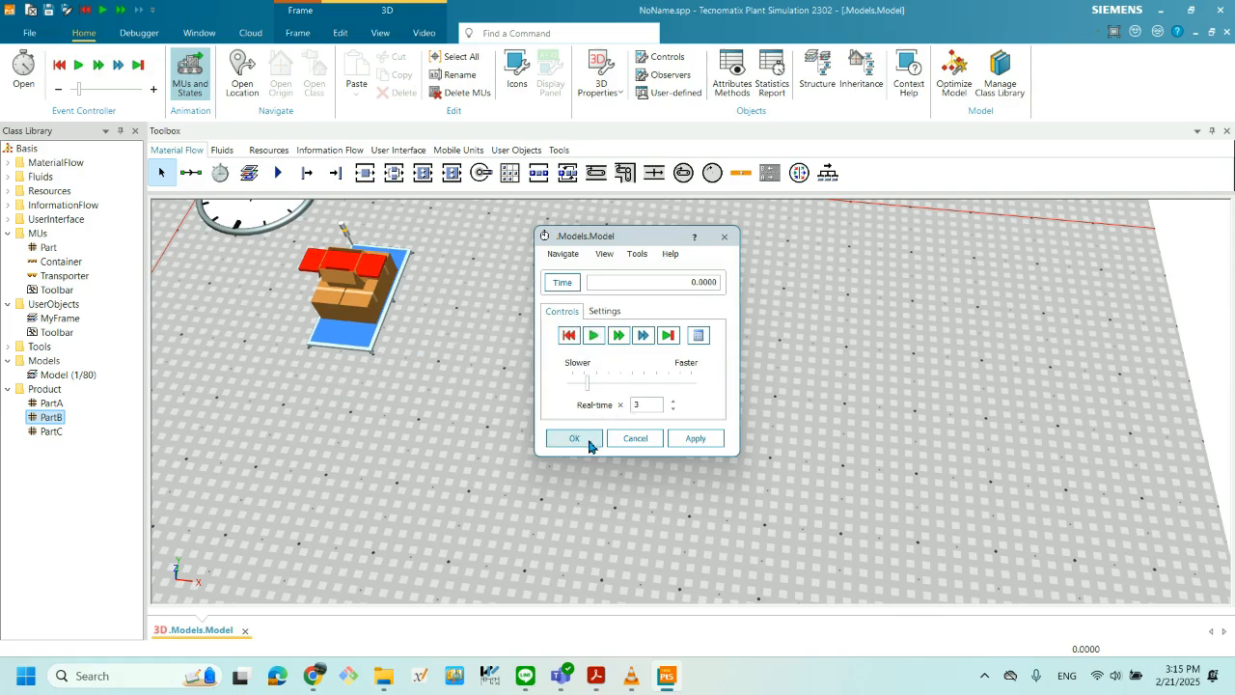
click(569, 337)
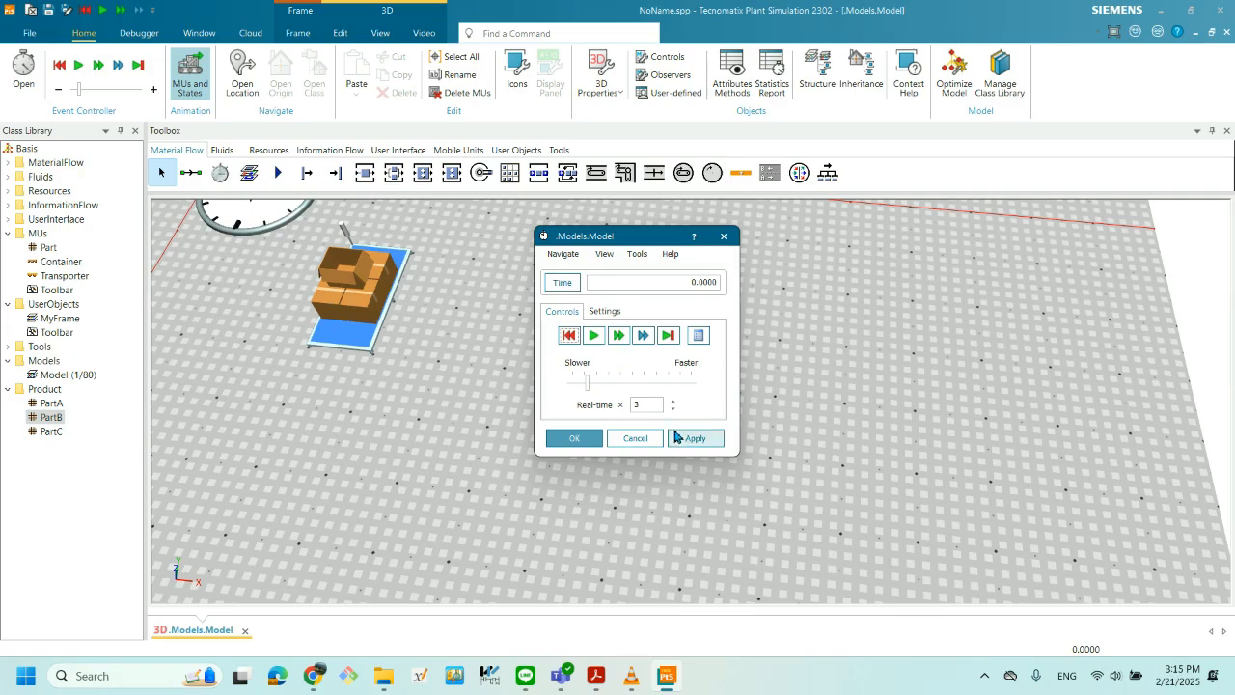
click(573, 437)
drag(524, 421, 605, 433)
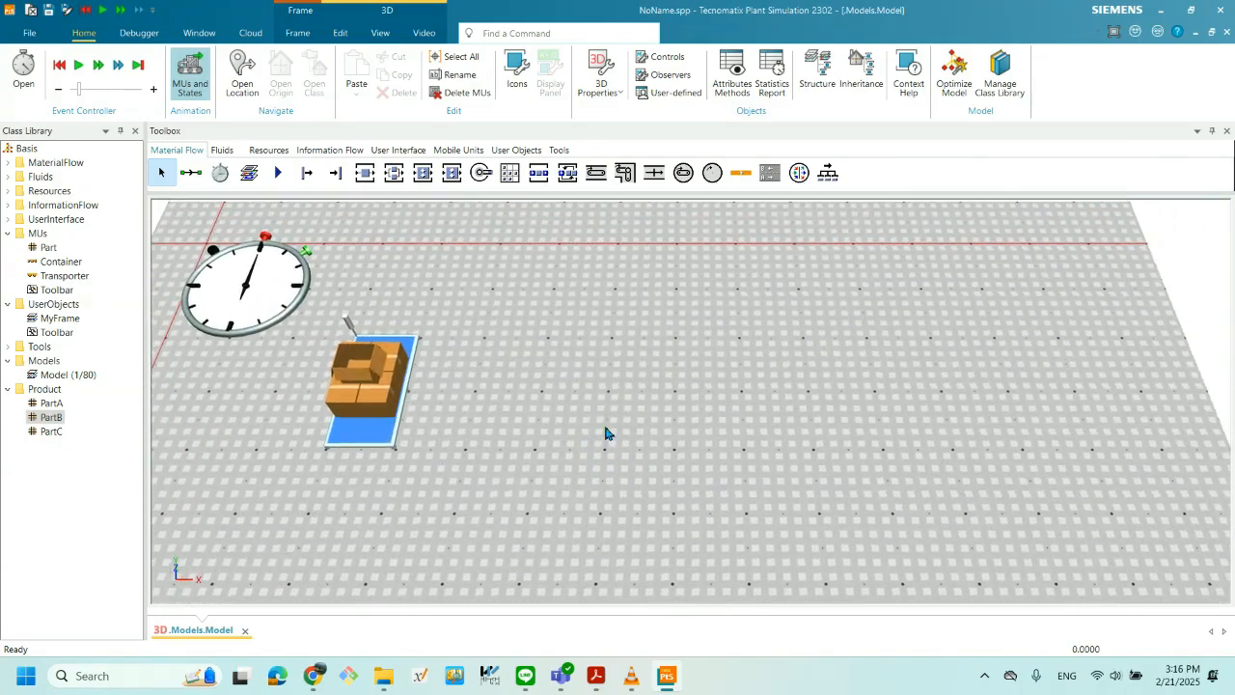
- Open the Source's settings to check its MU assignment, and move the dialog aside to expose the model
double_click(394, 393)
drag(612, 174, 570, 131)
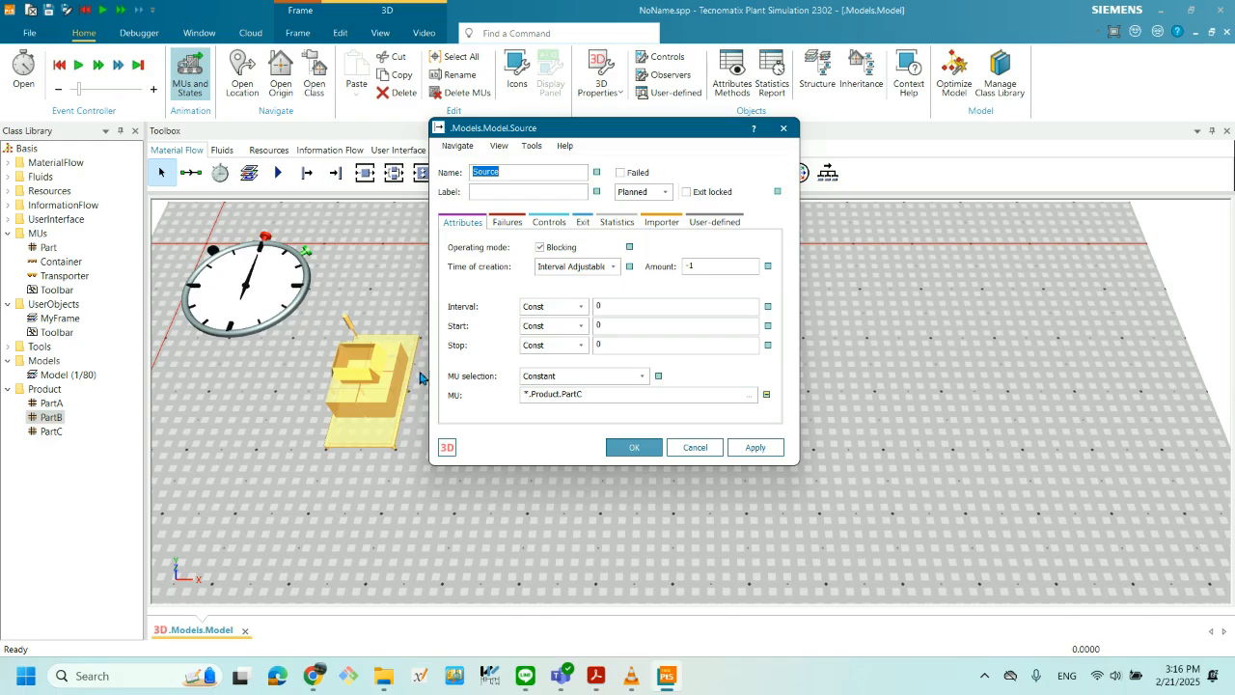
drag(670, 127, 579, 145)
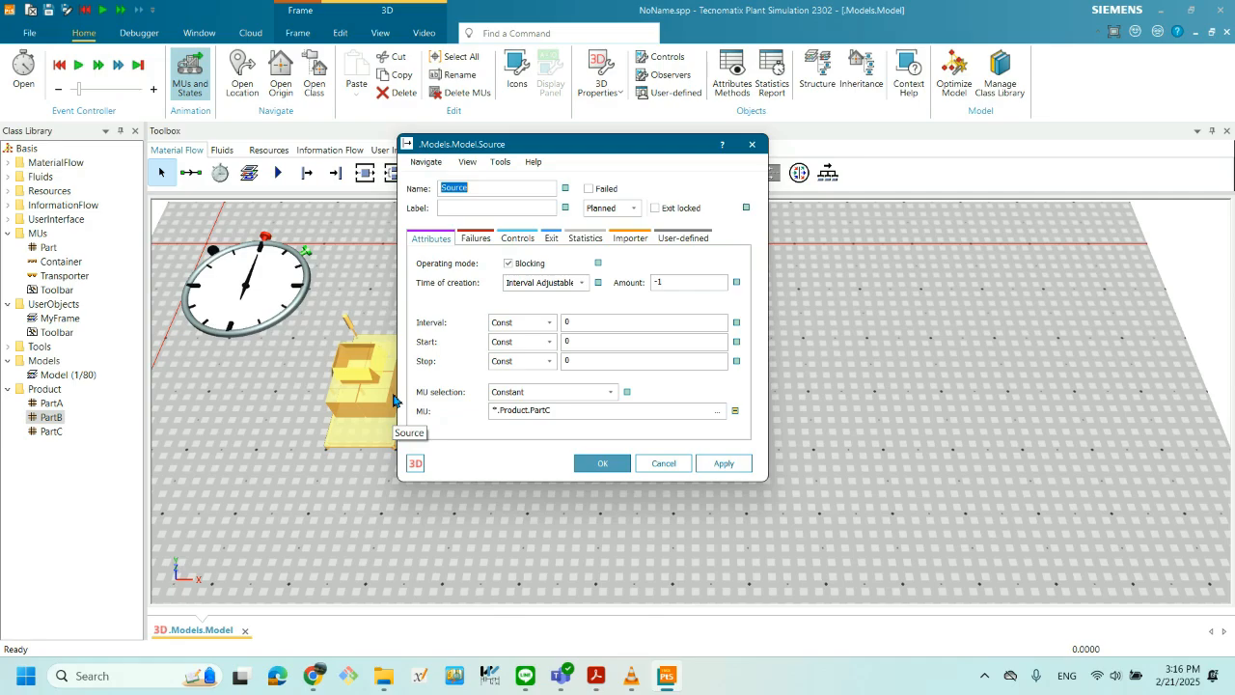
drag(575, 152, 147, 240)
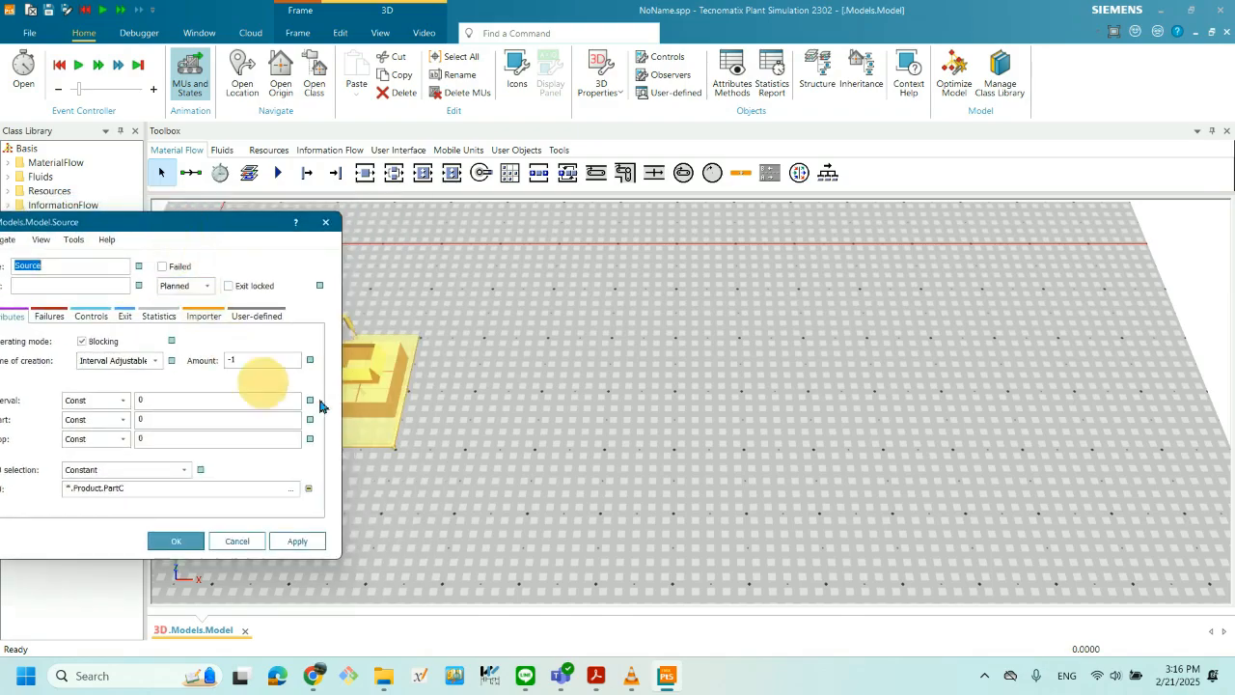
click(549, 326)
drag(288, 224, 251, 234)
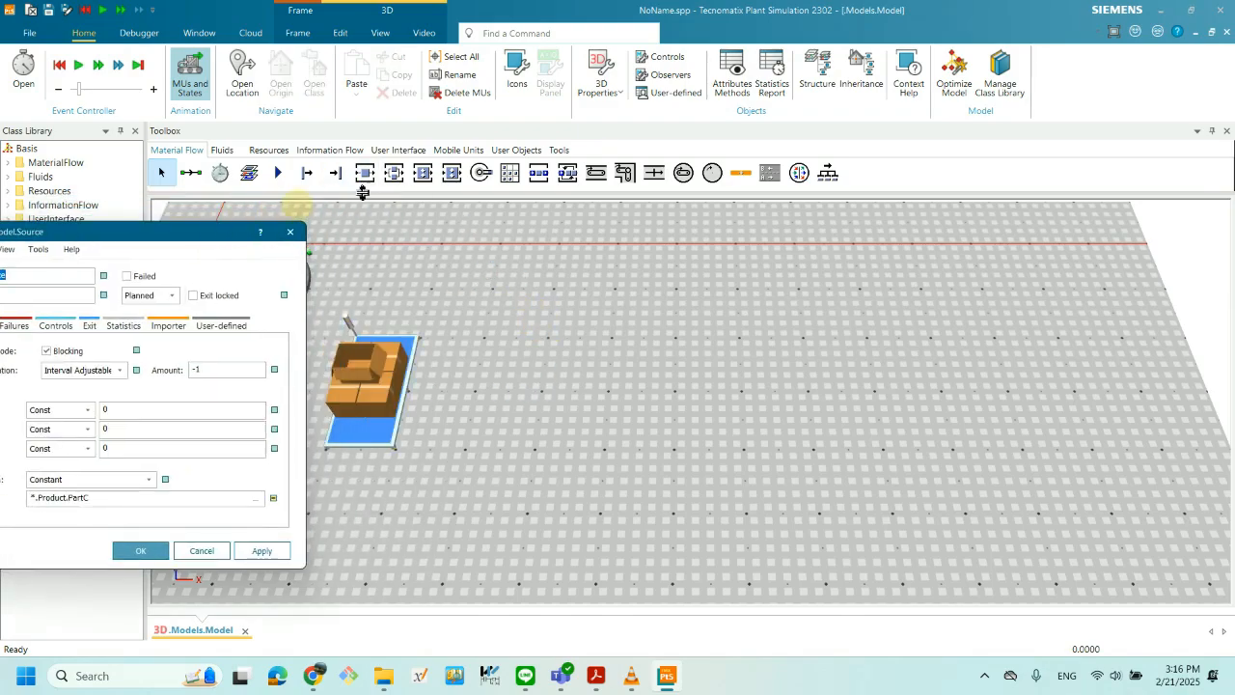
- Draw a straight single-segment Conveyor running along the X direction, beginning just right of the Source
click(591, 175)
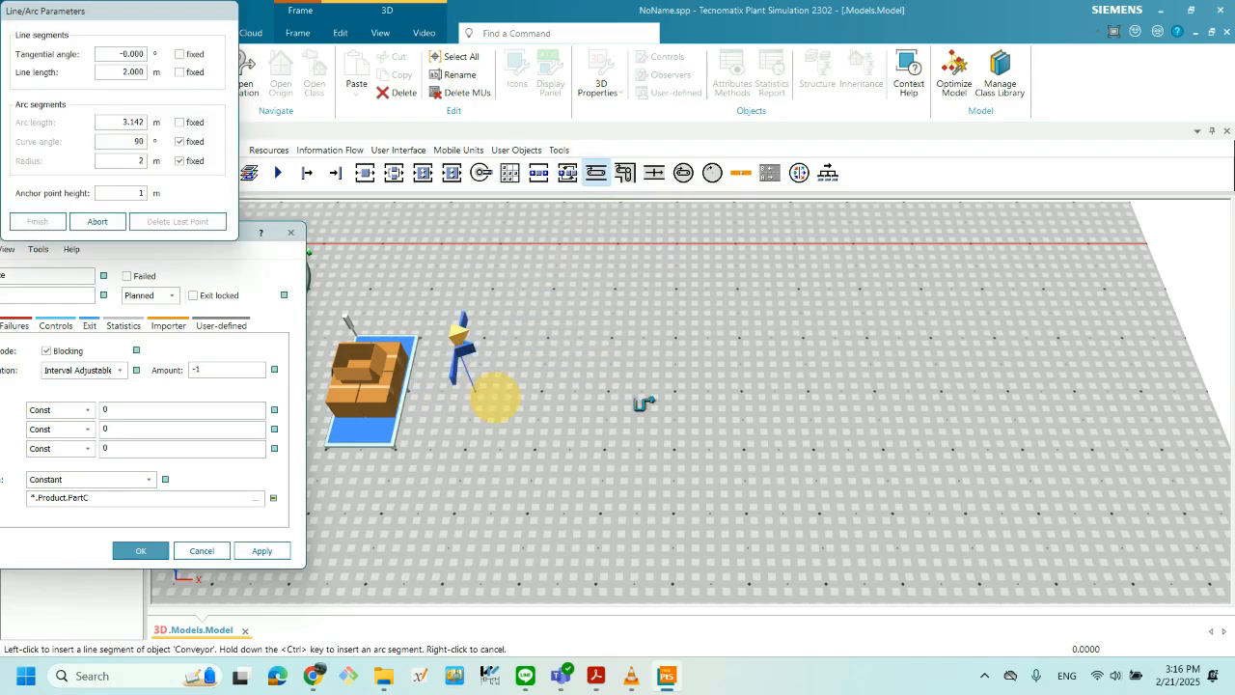
click(791, 400)
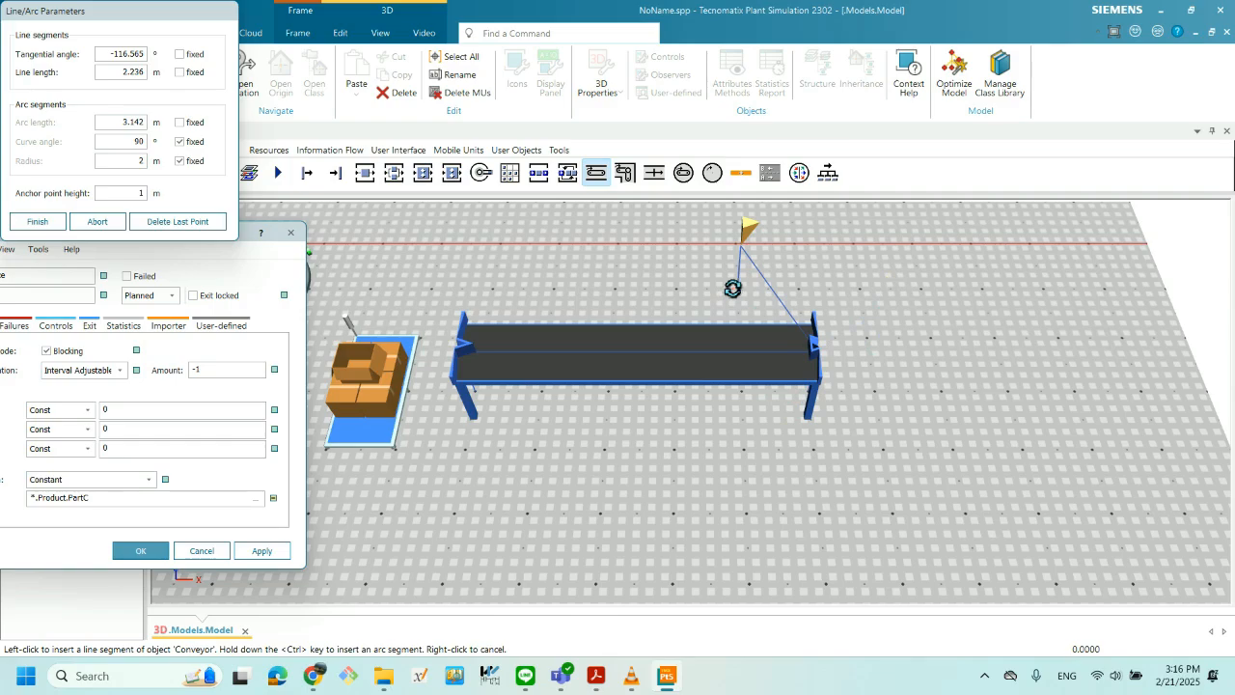
drag(648, 358, 776, 348)
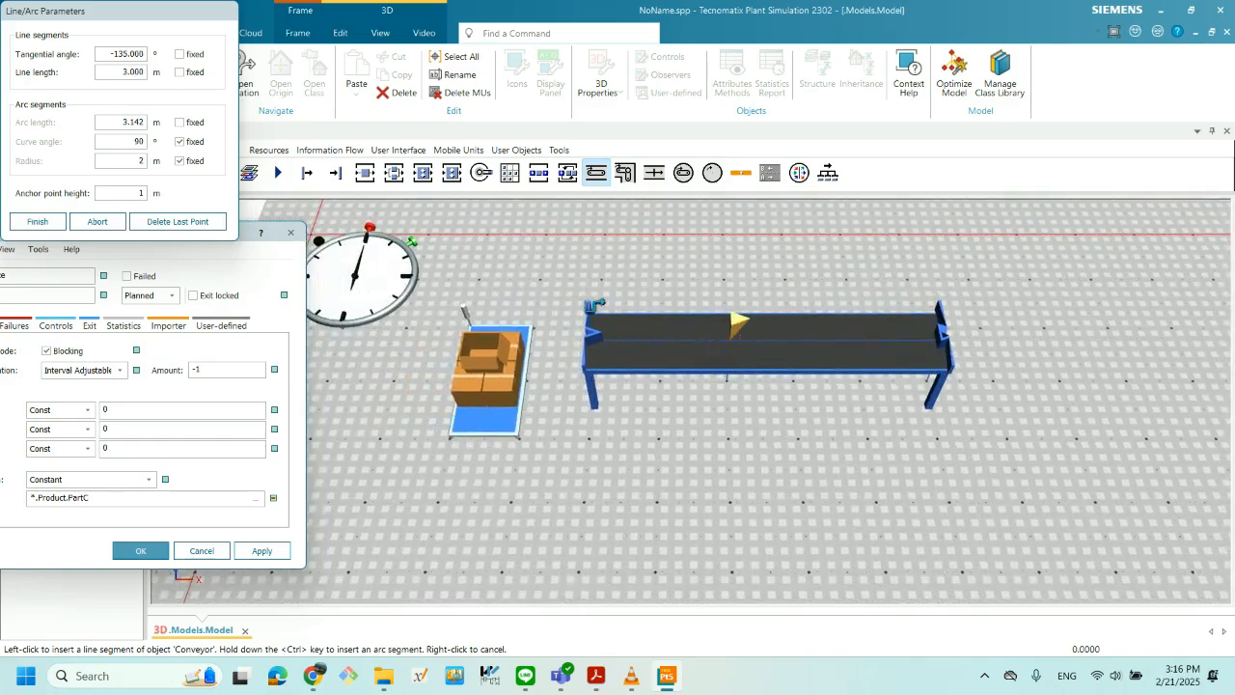
click(37, 222)
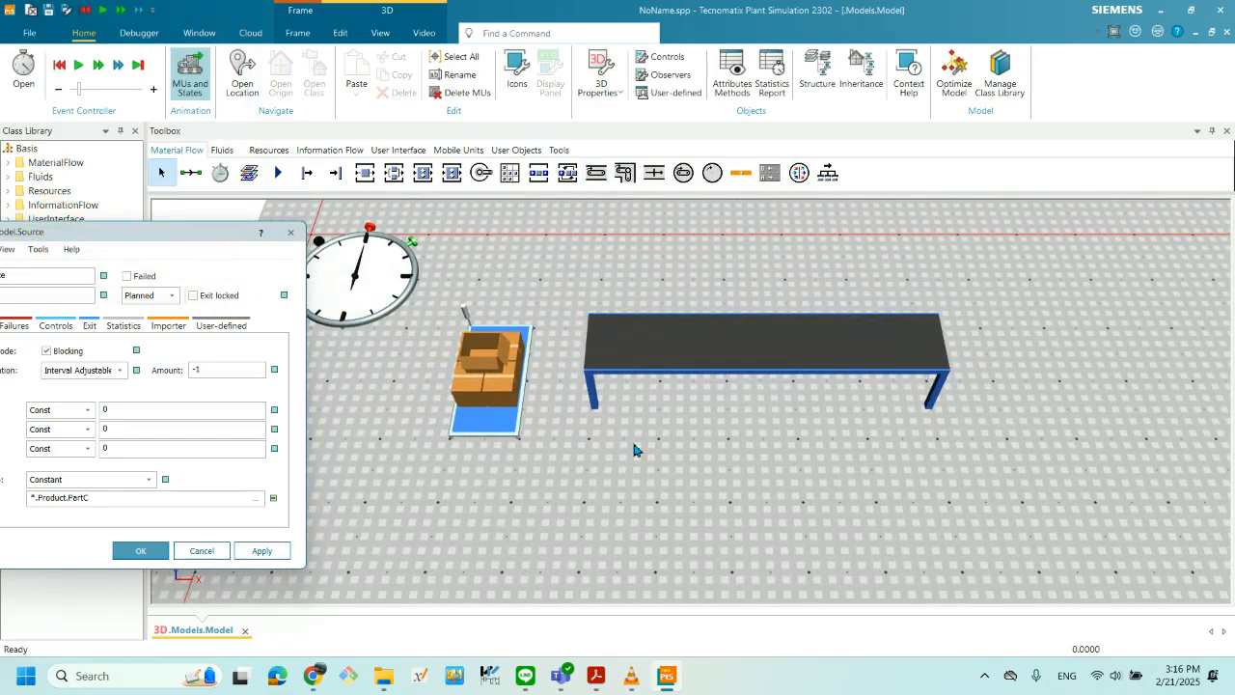
- Review the Source's creation time, MU selection and MU attributes alongside the model, and close its dialog without applying changes
drag(207, 235, 831, 152)
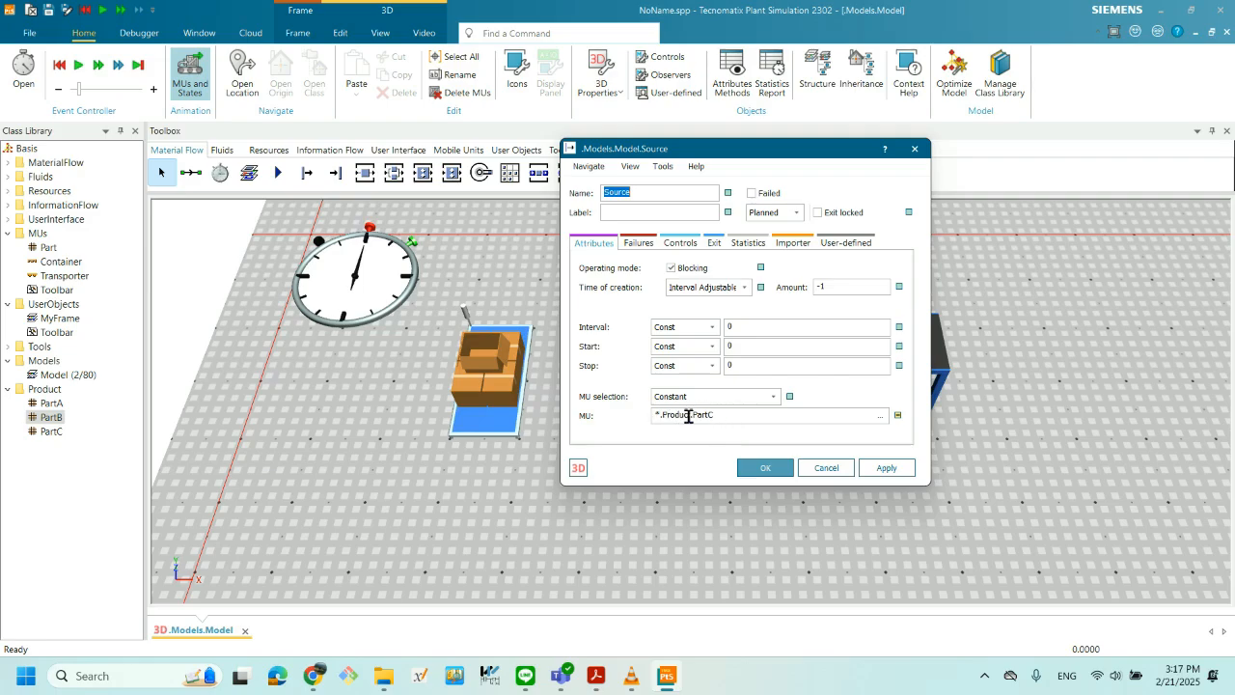
drag(775, 153, 746, 185)
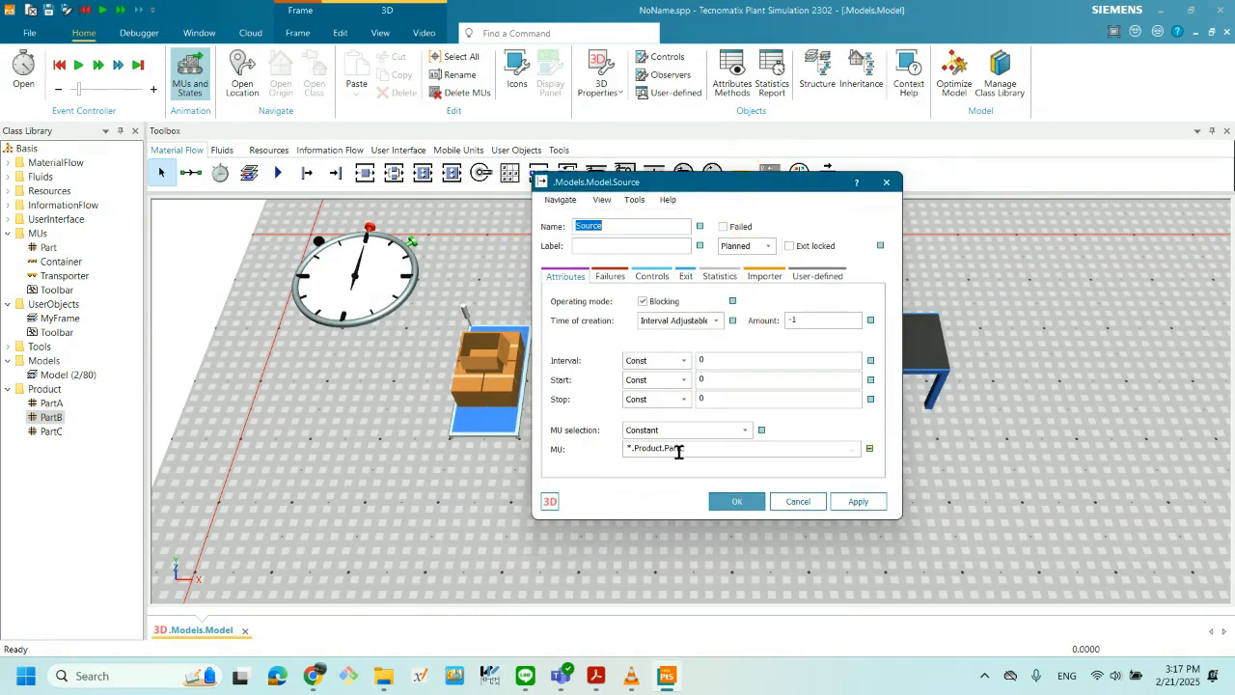
drag(701, 186, 486, 196)
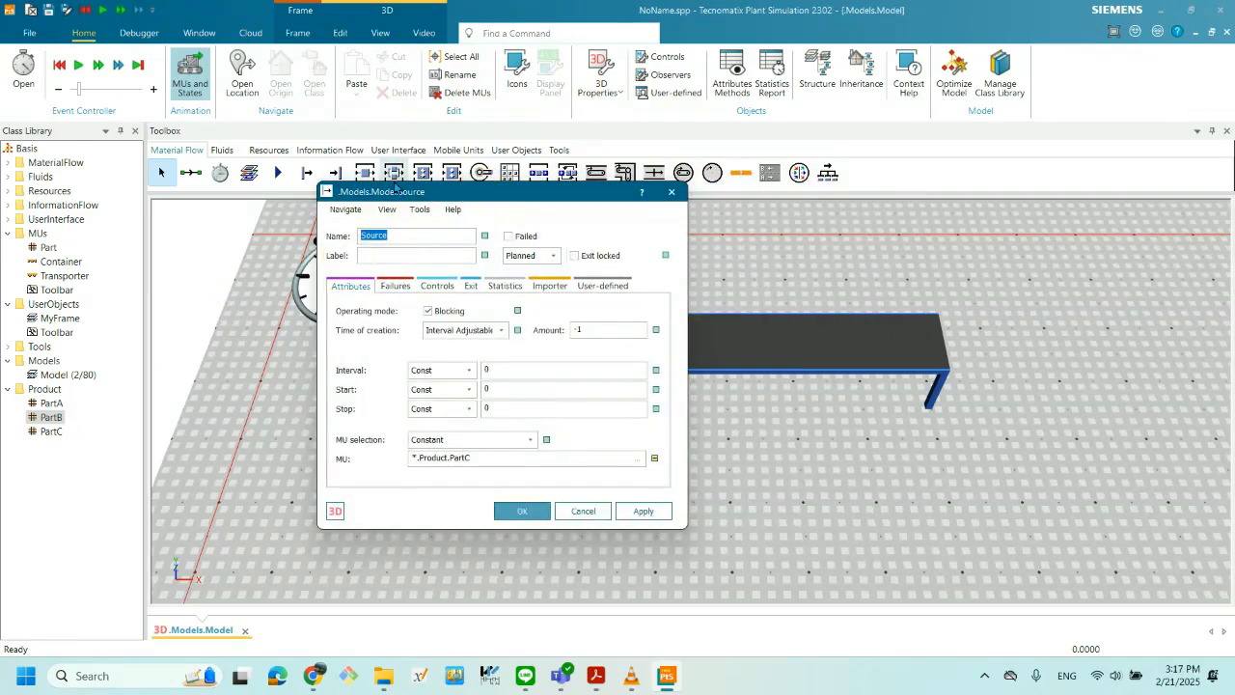
drag(396, 189, 743, 207)
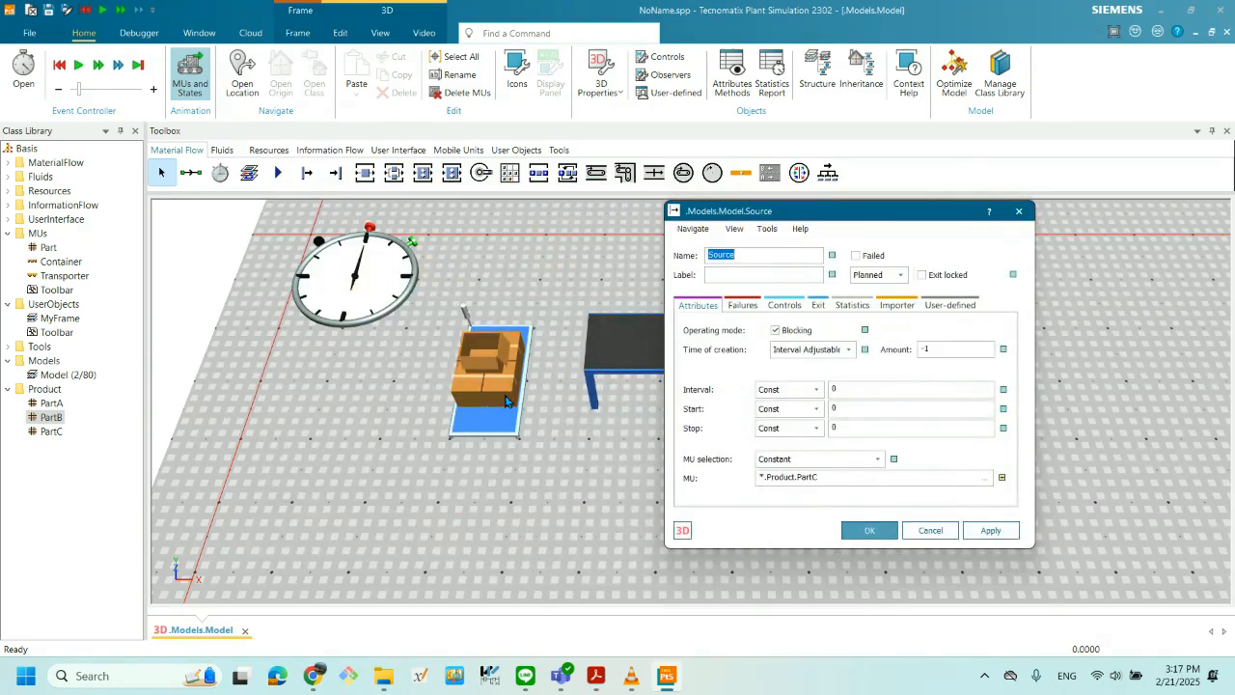
scroll(509, 399, down, 1)
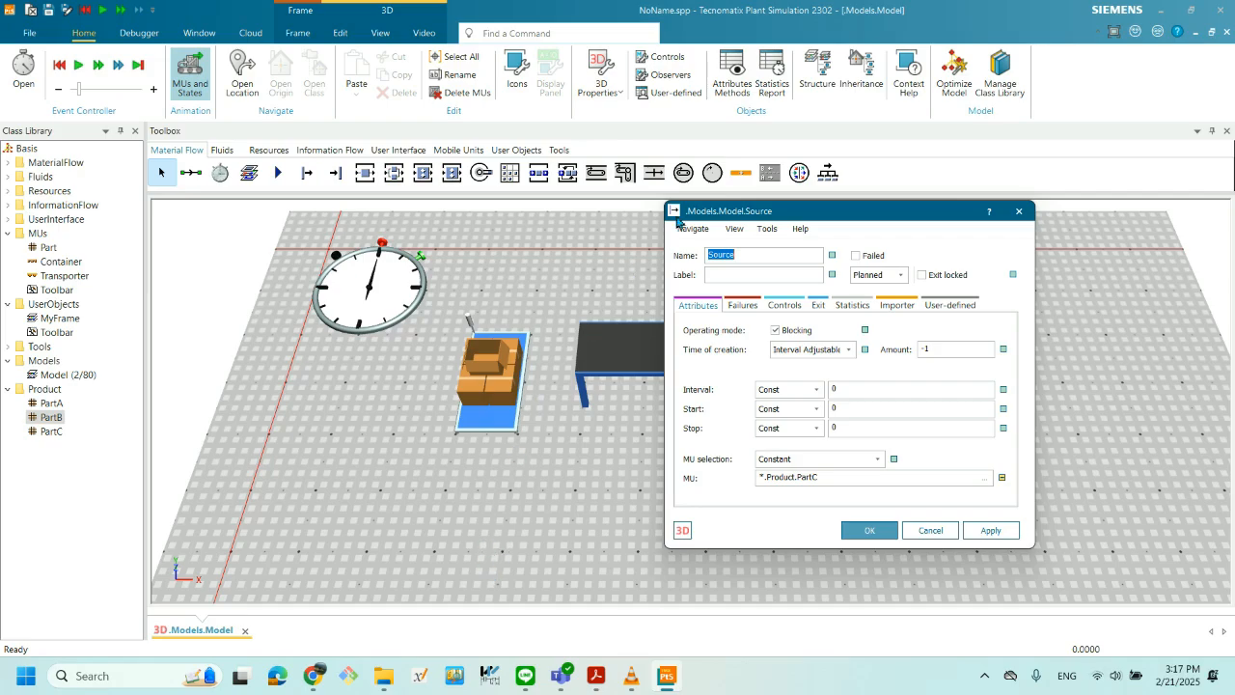
drag(729, 212, 394, 193)
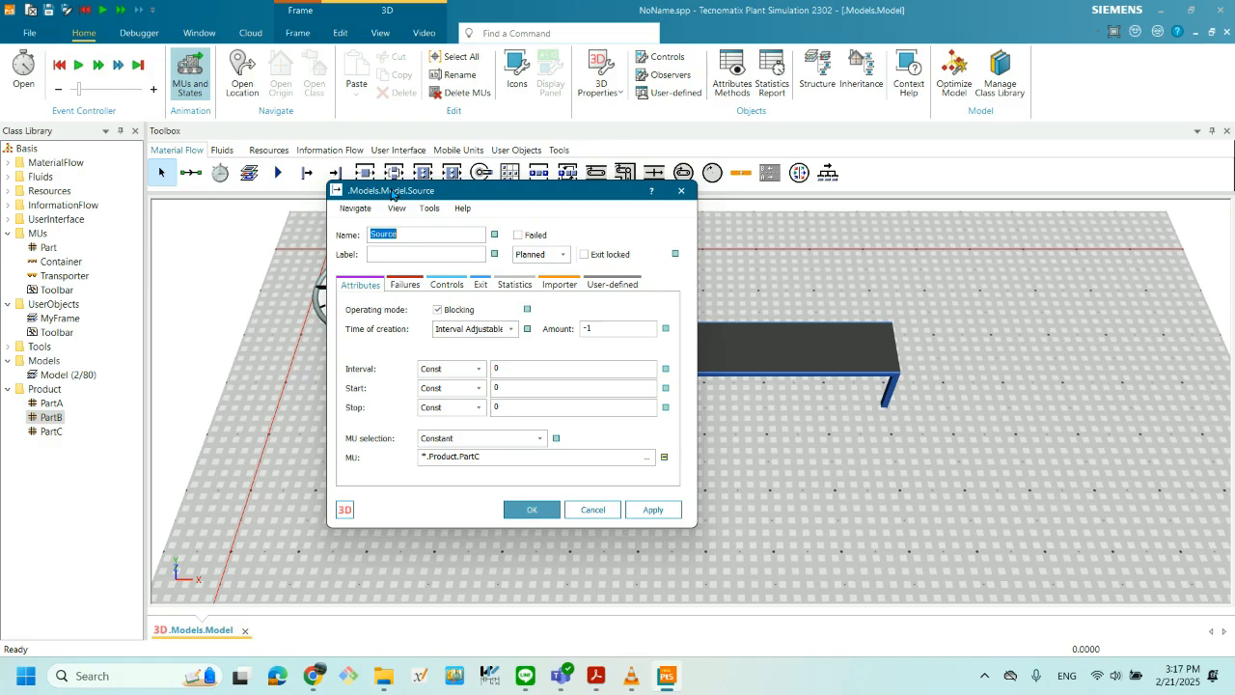
click(592, 511)
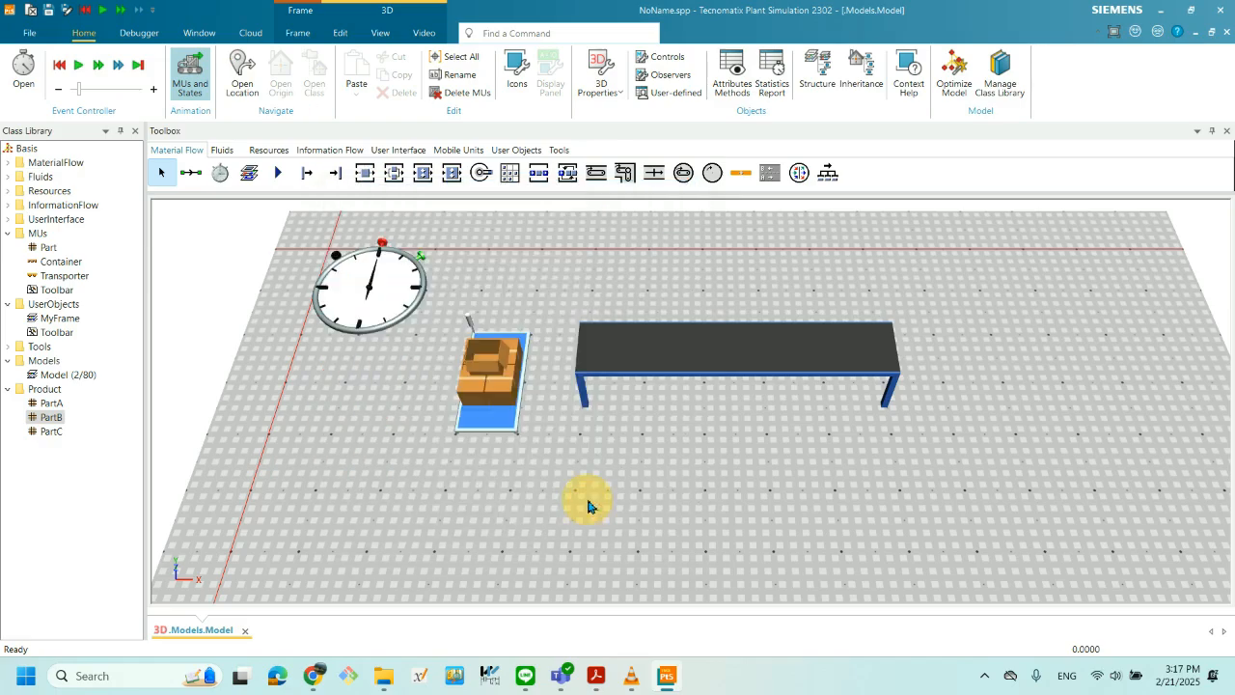
- Insert a DataTable object into the 3D model on the floor in front of the Source
click(333, 151)
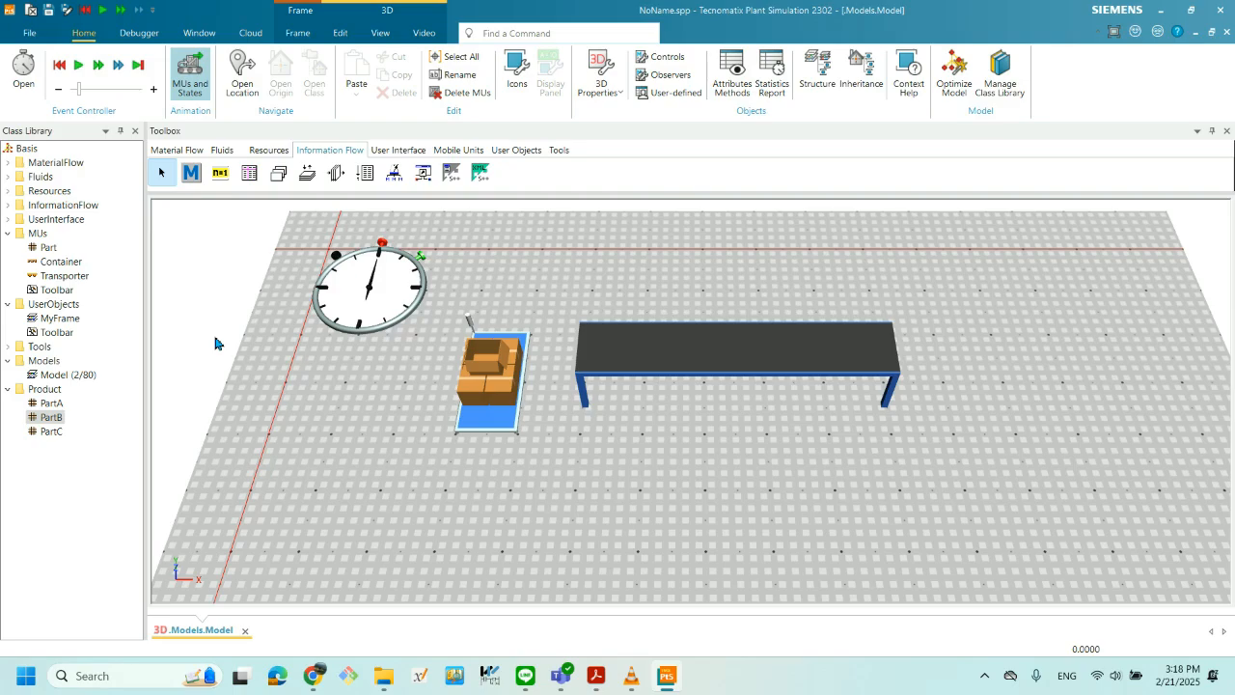
click(250, 174)
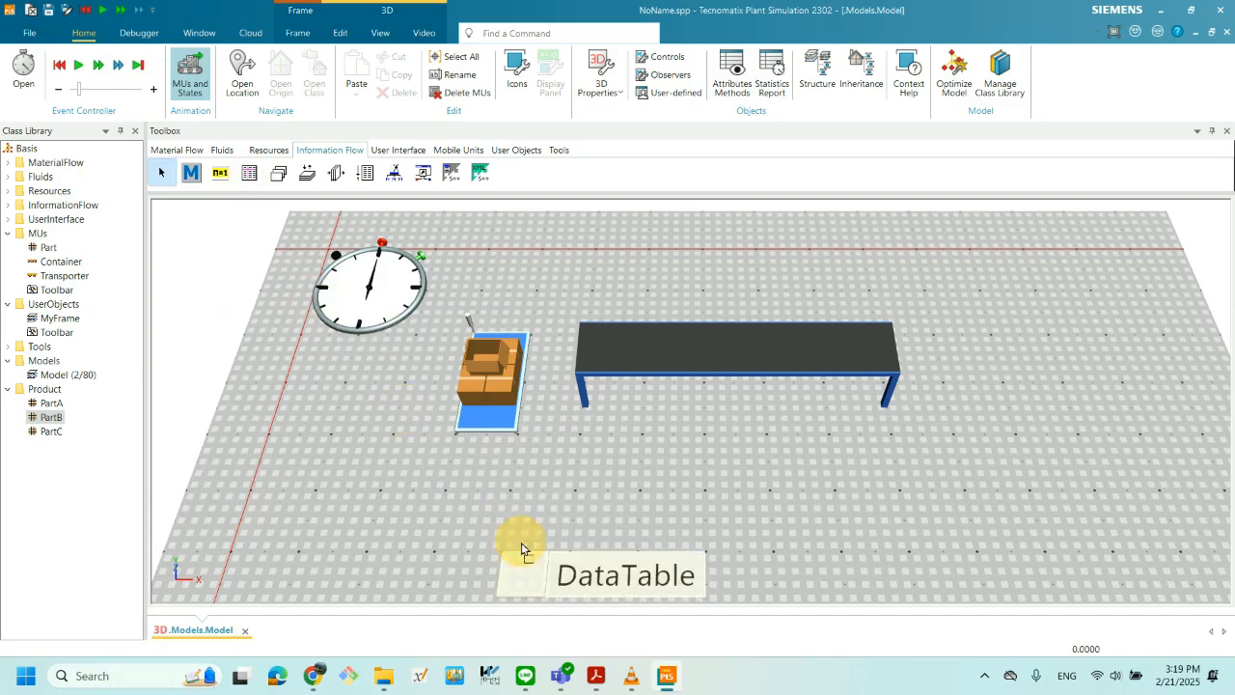
click(521, 498)
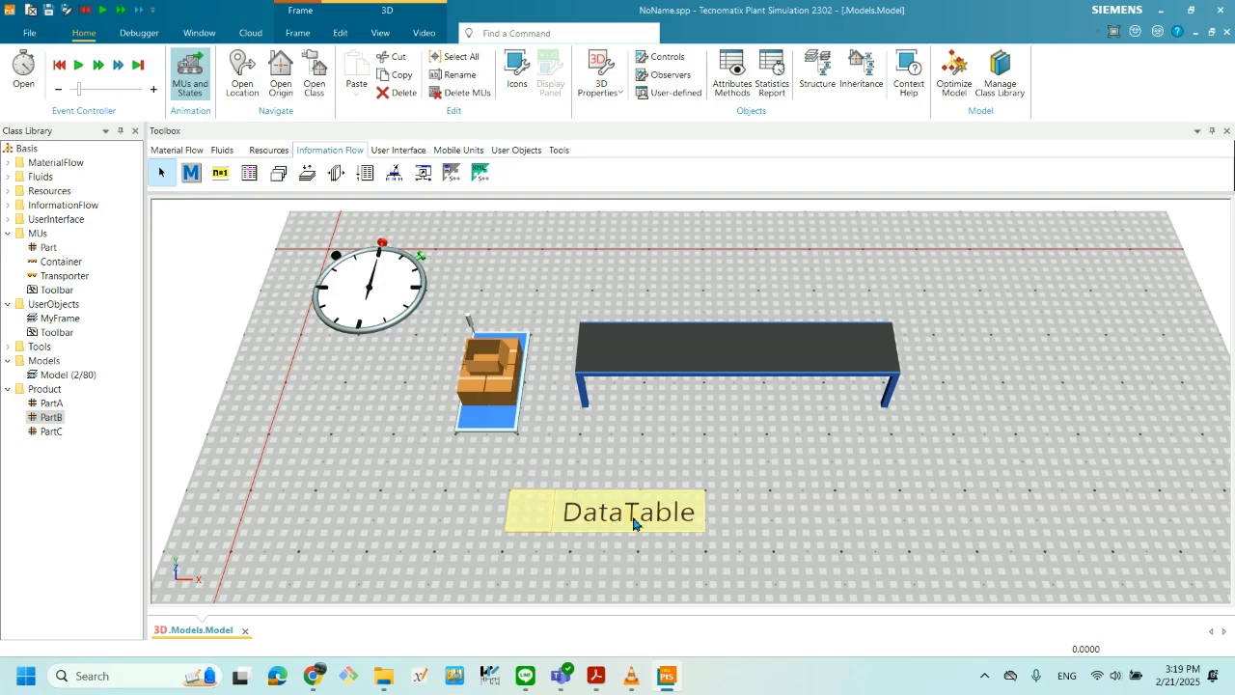
- Rename the data table as Order and move it directly in front of the Source
right_click(636, 524)
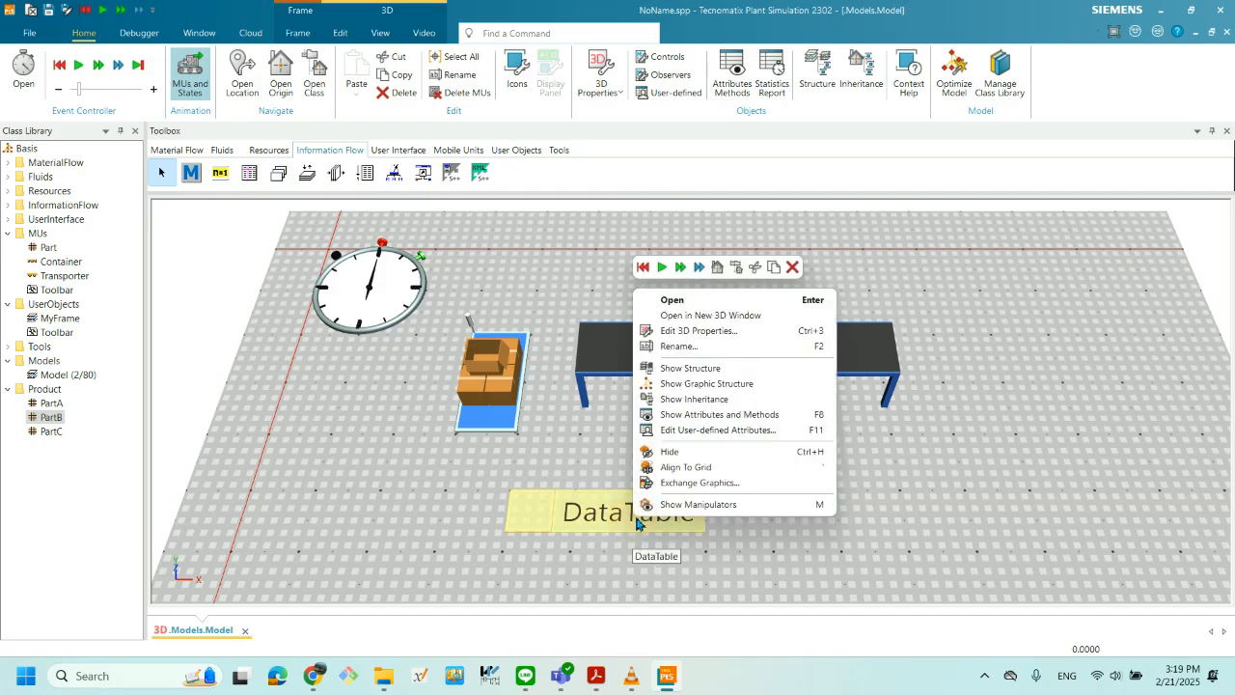
click(676, 345)
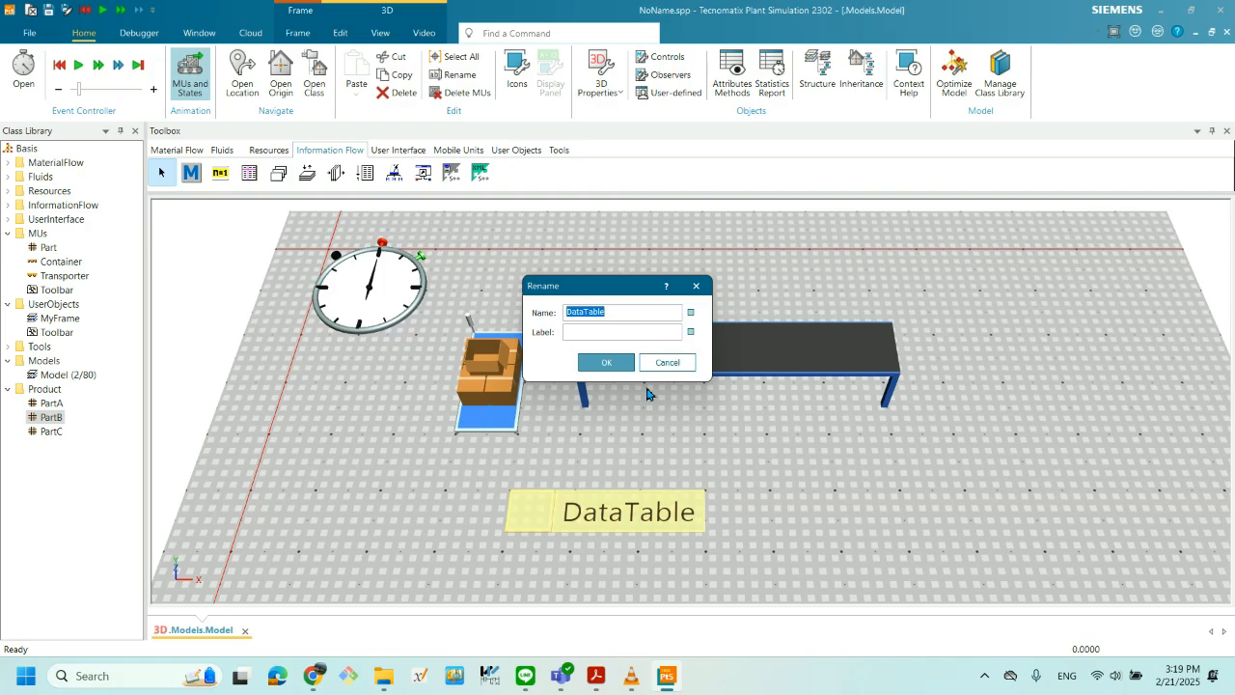
text(Order)
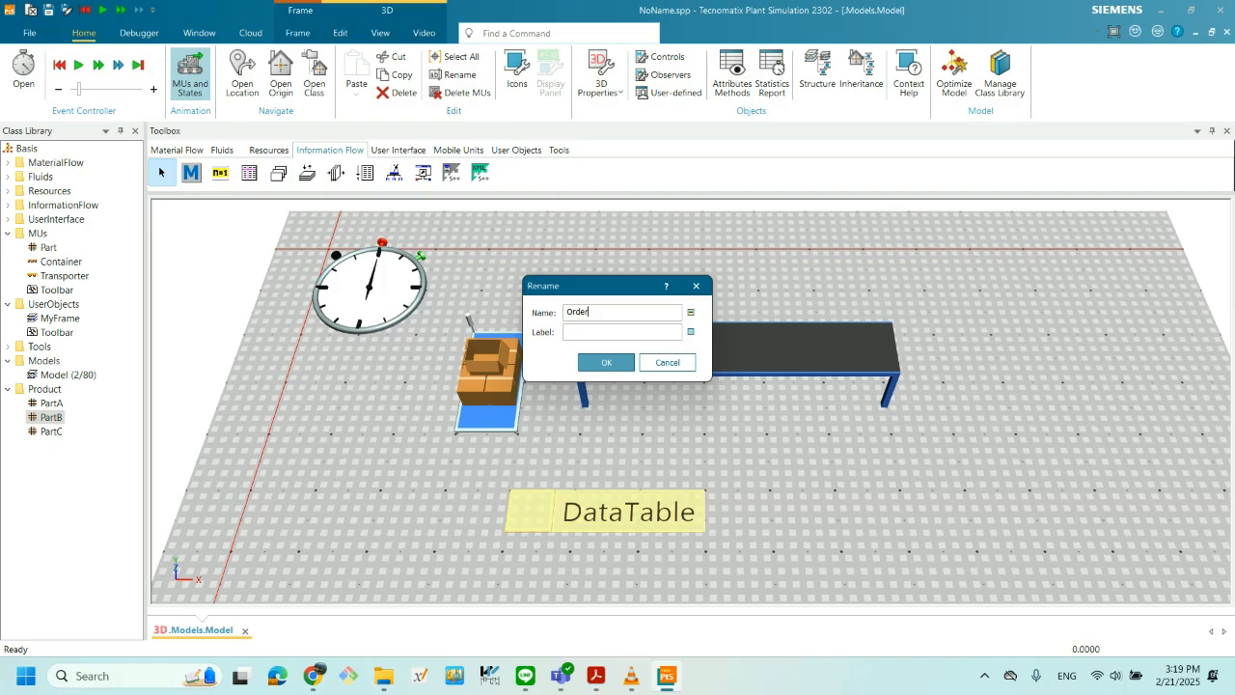
click(618, 362)
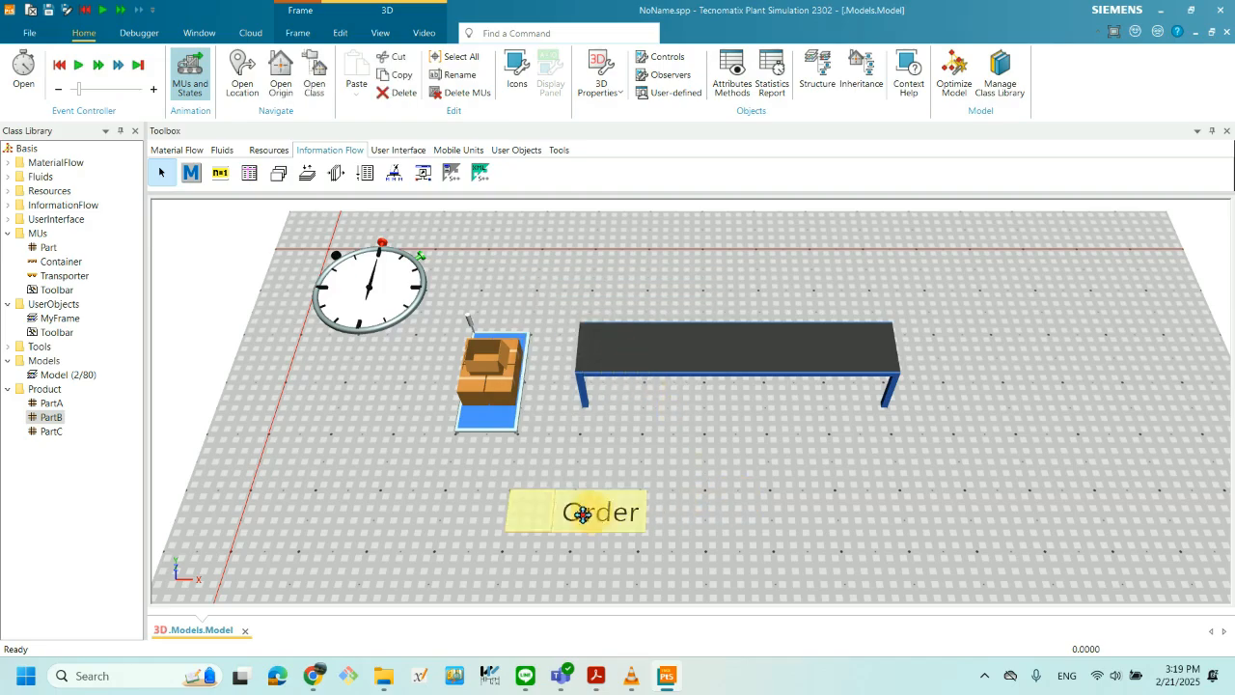
drag(593, 512, 497, 511)
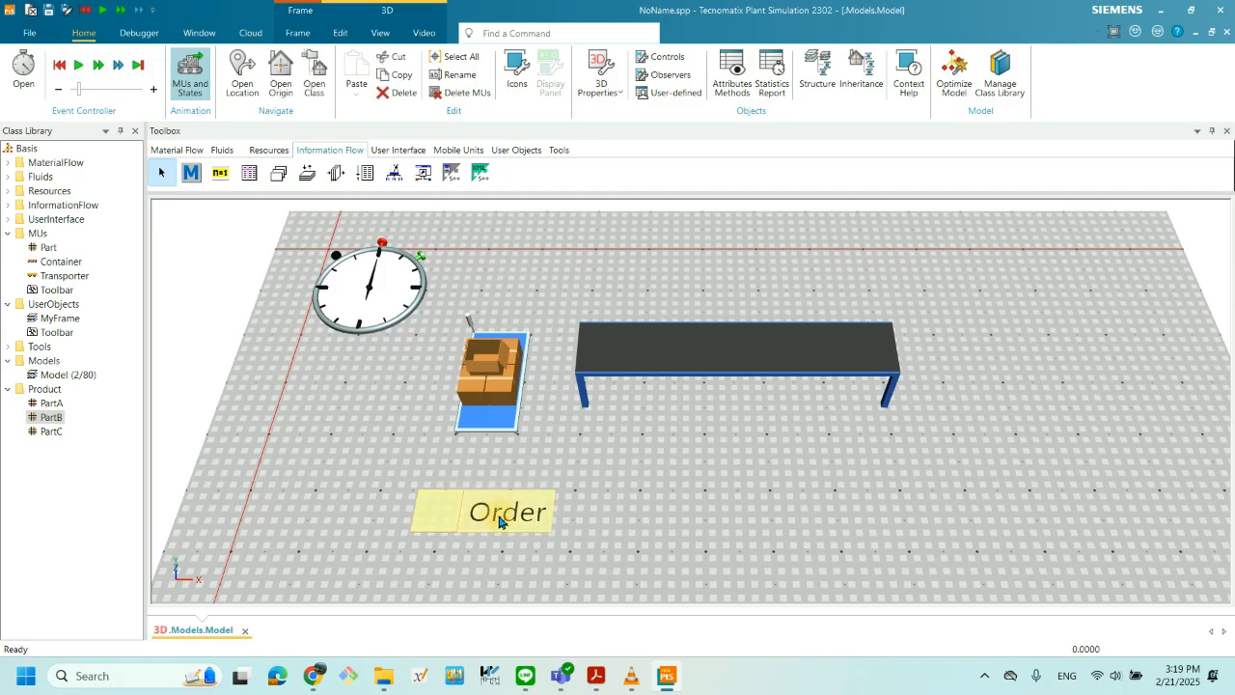
- View the empty Order table and close it, and assign Order to the Source as its MU sequence table
double_click(499, 519)
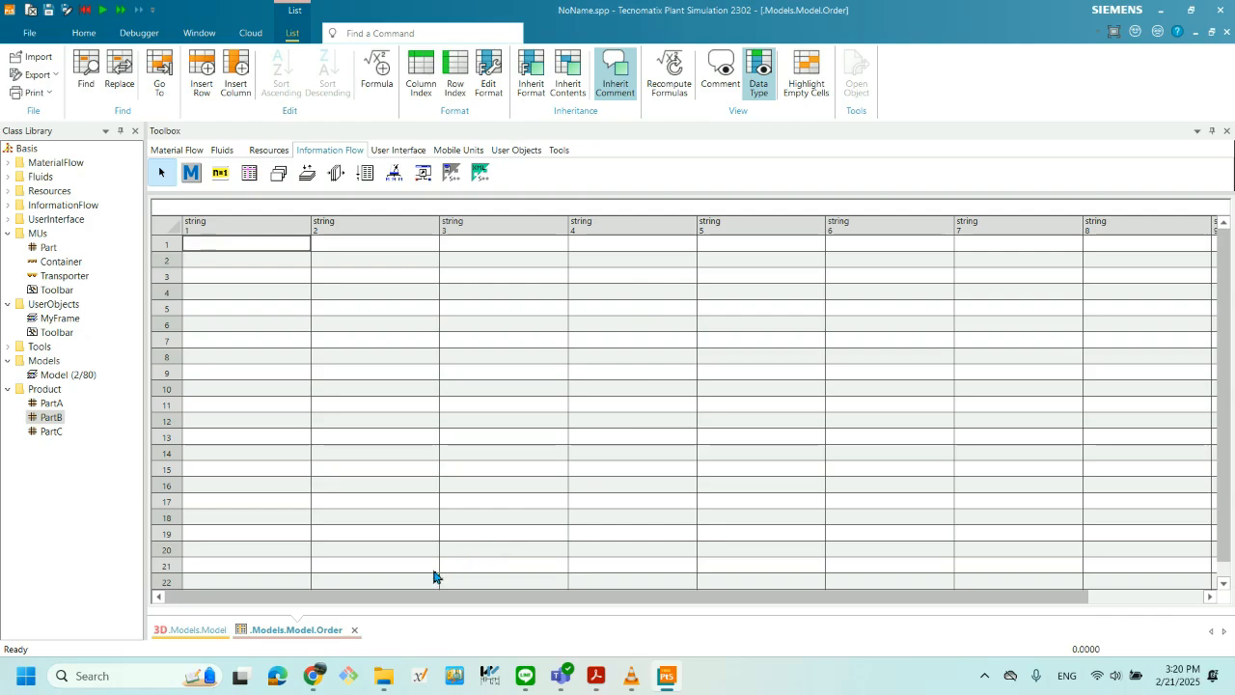
click(354, 630)
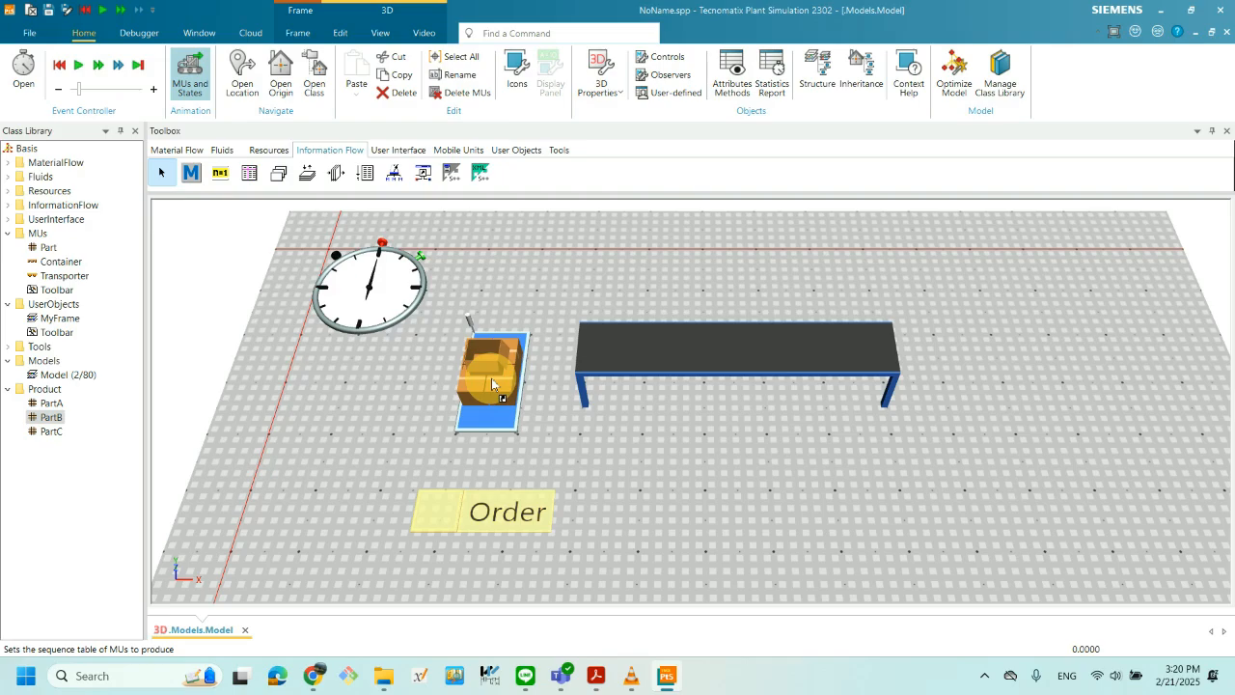
drag(492, 381, 492, 381)
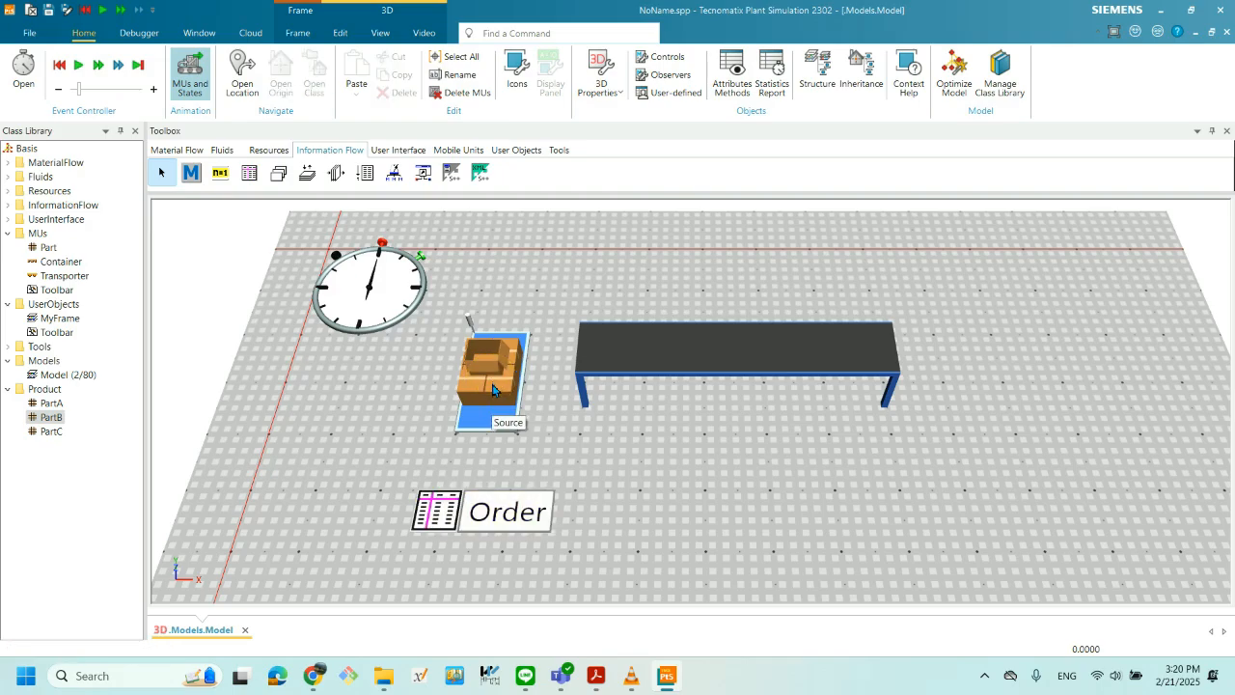
- Fill the Order table's MU column with PartA, PartB and PartC in rows 1 to 3 and widen the column
double_click(496, 514)
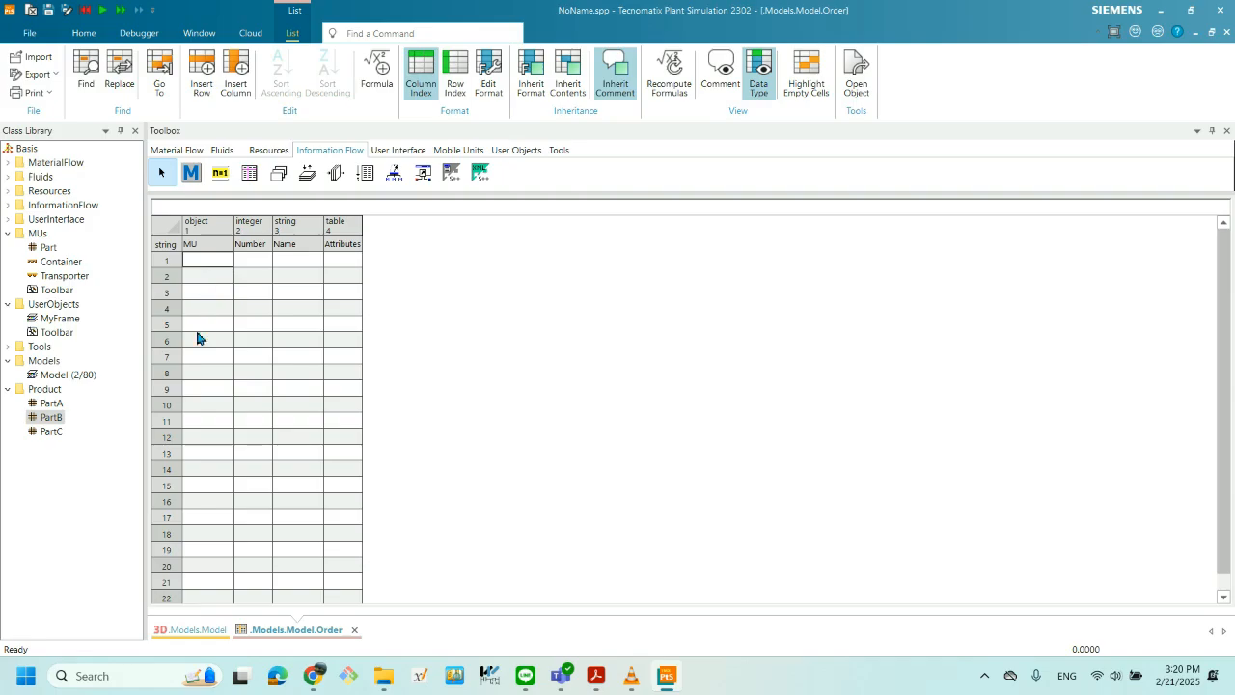
drag(50, 404, 199, 262)
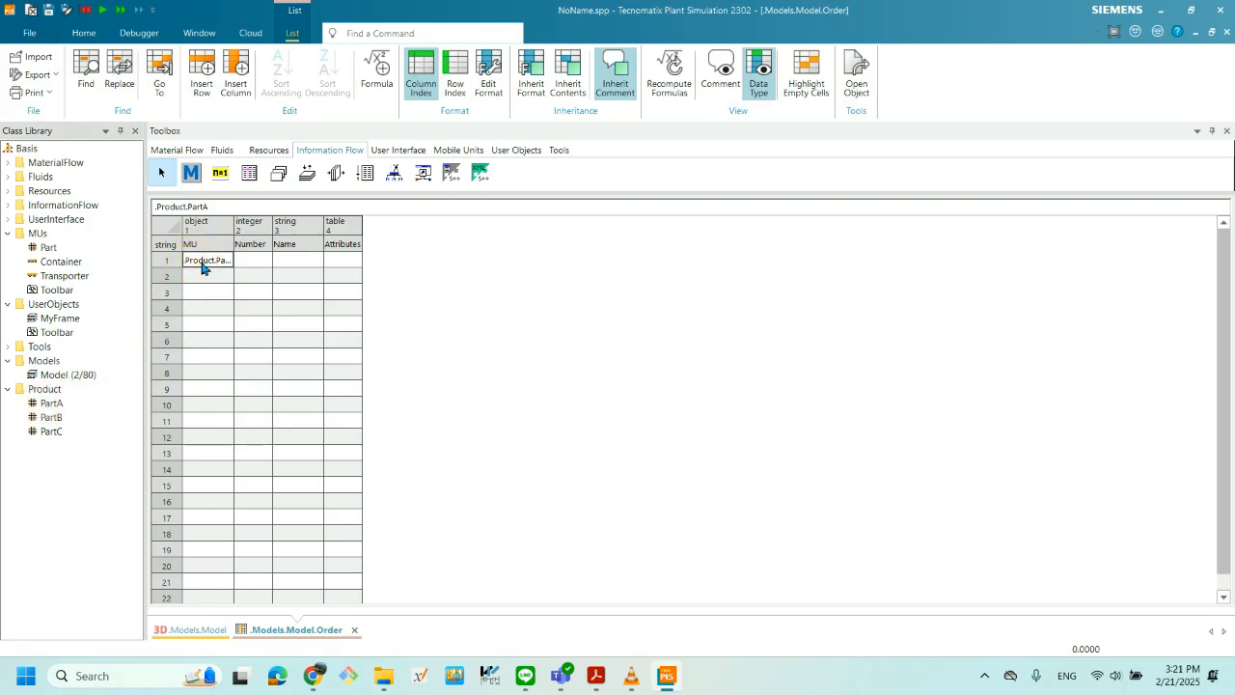
drag(51, 417, 202, 277)
drag(48, 432, 214, 292)
click(234, 224)
drag(234, 224, 311, 225)
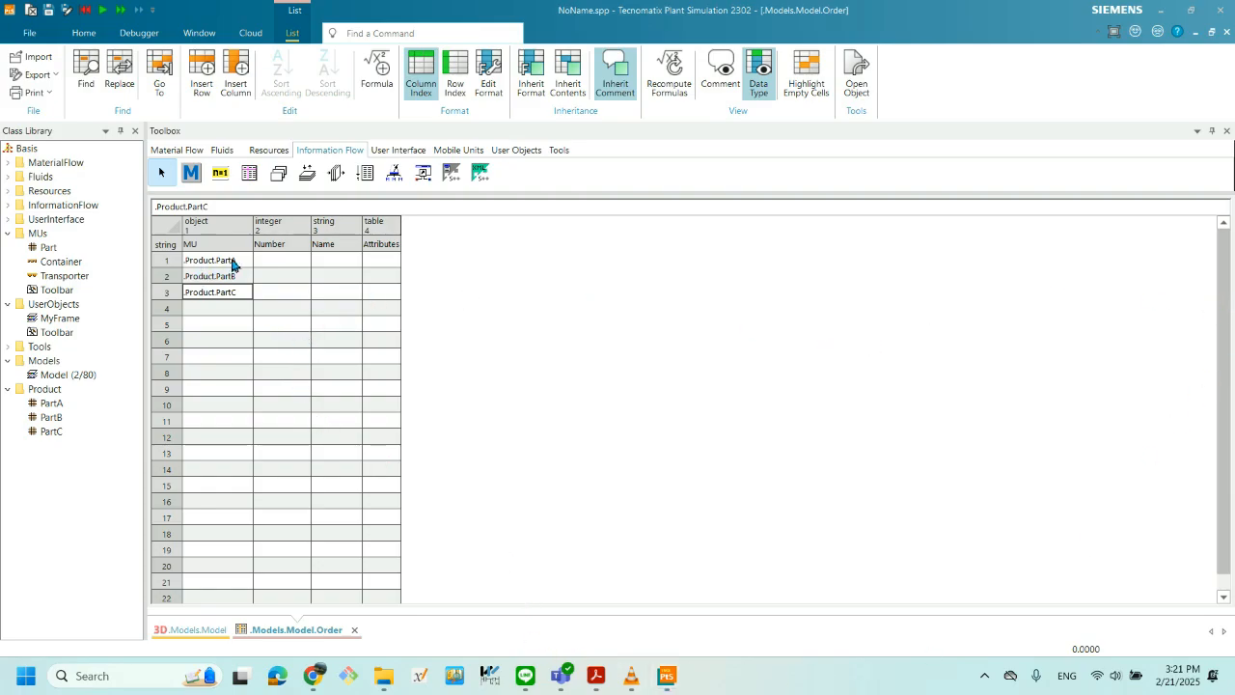
- Set the Number to 1 for each of PartA, PartB and PartC in the Order table
click(282, 260)
text(1)
click(285, 278)
text(1)
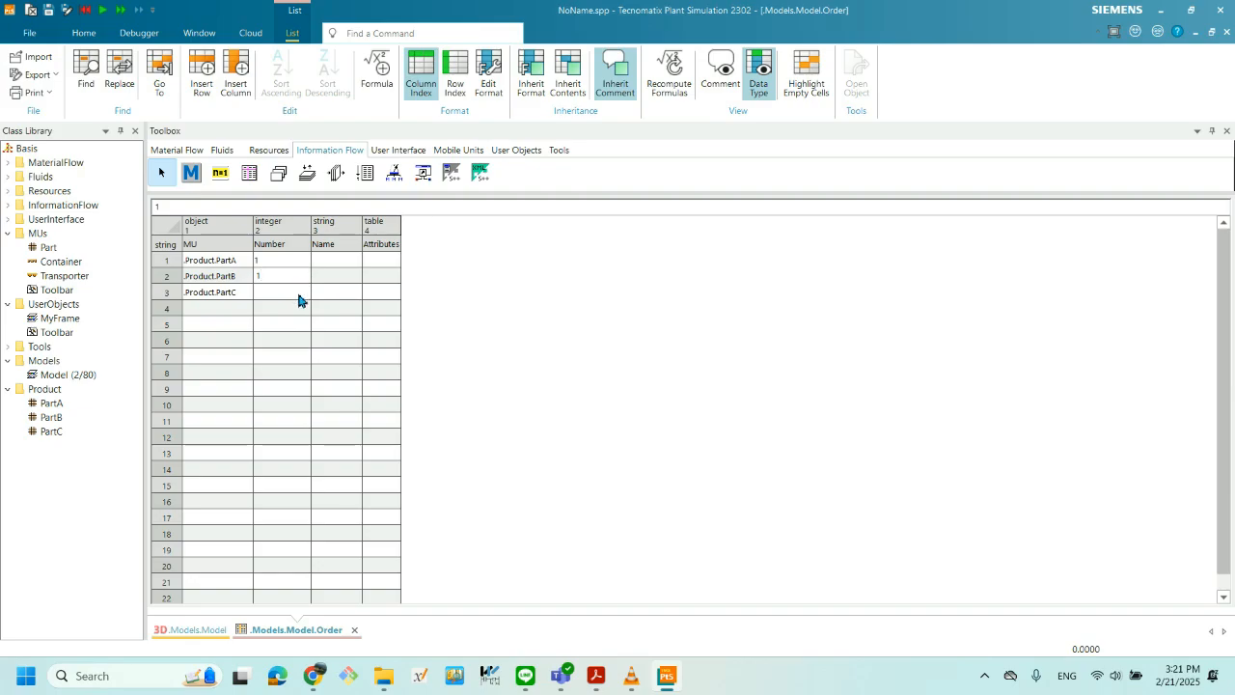
click(283, 298)
text(1)
key(Return)
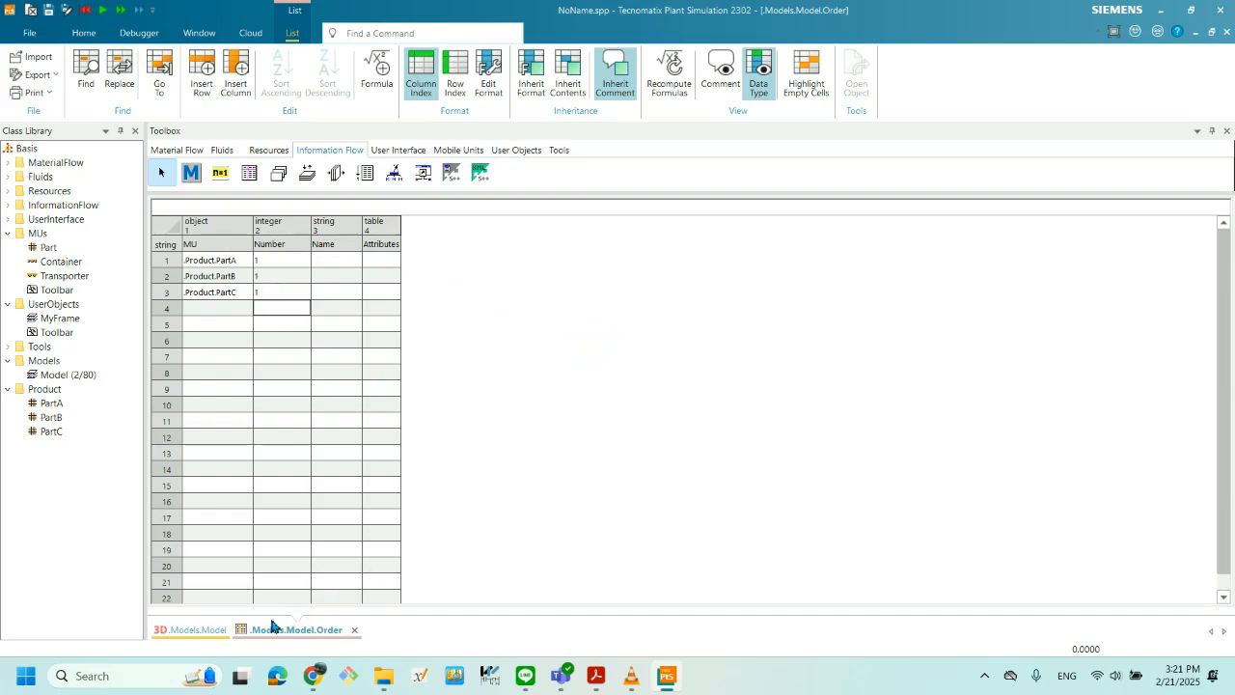
- Return to the 3D model and link the Source to the Conveyor with a Connector
click(213, 629)
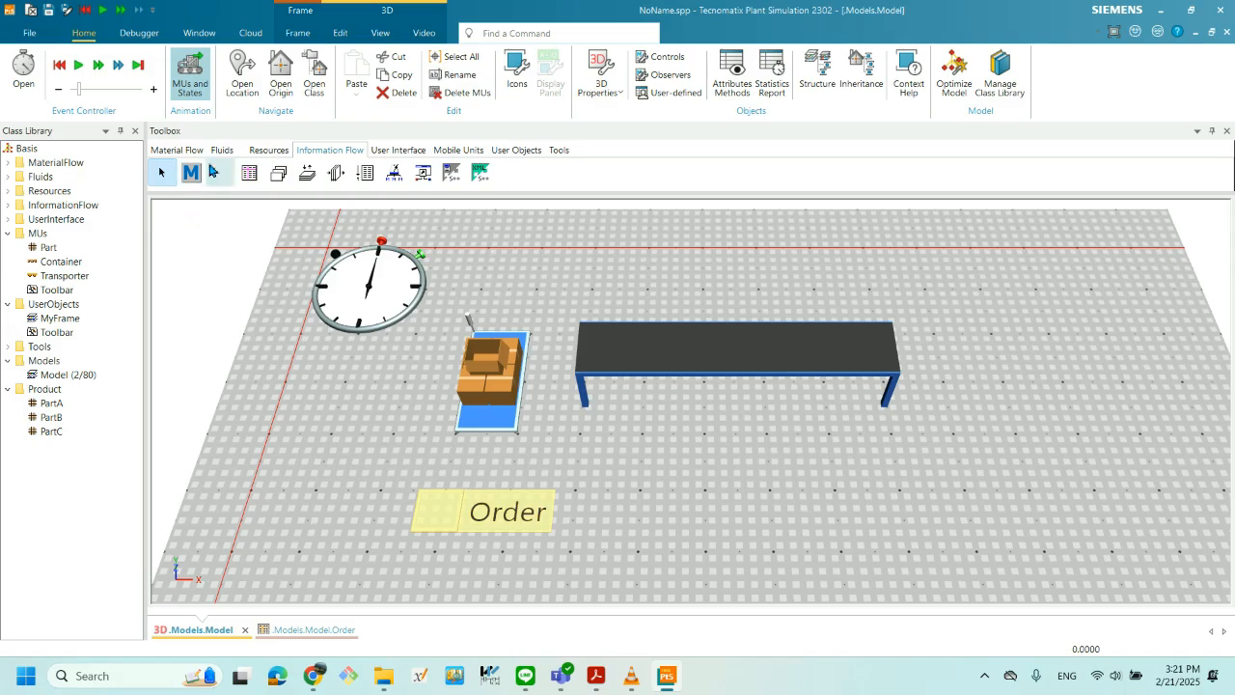
click(164, 150)
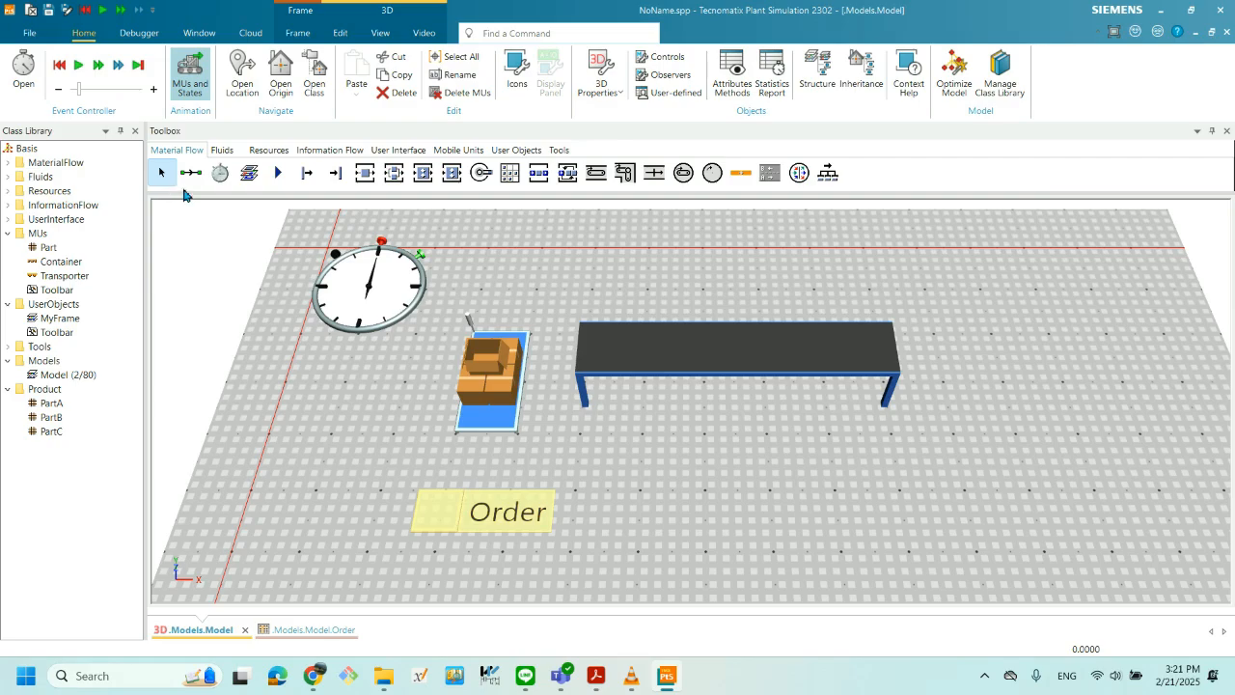
click(190, 172)
click(494, 369)
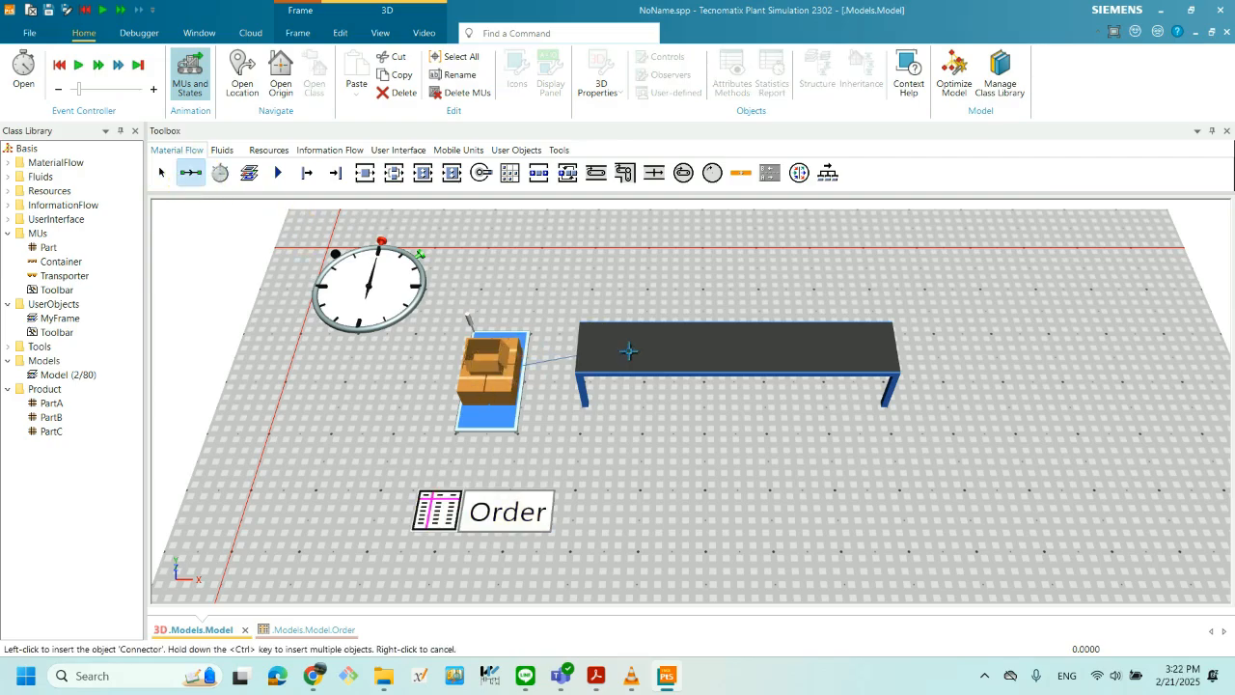
click(628, 351)
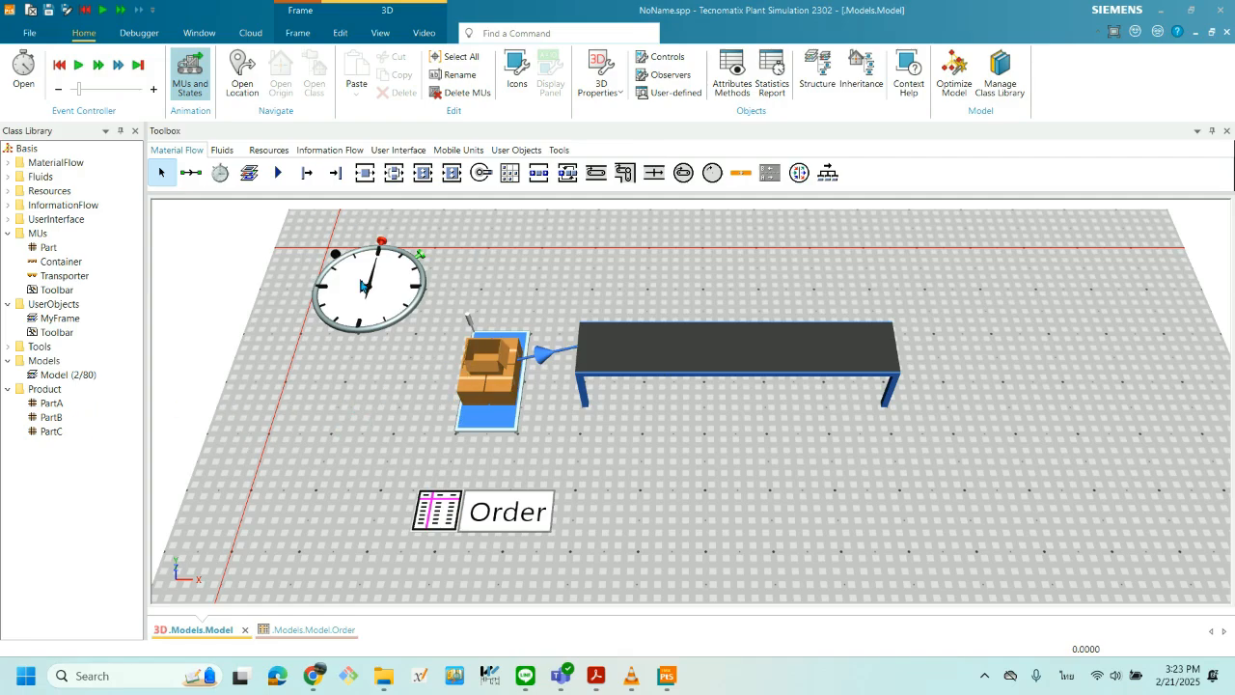
- Run the simulation from the event controller to watch the parts on the conveyor, reset it and close the dialog
double_click(395, 314)
drag(660, 241, 739, 423)
click(946, 342)
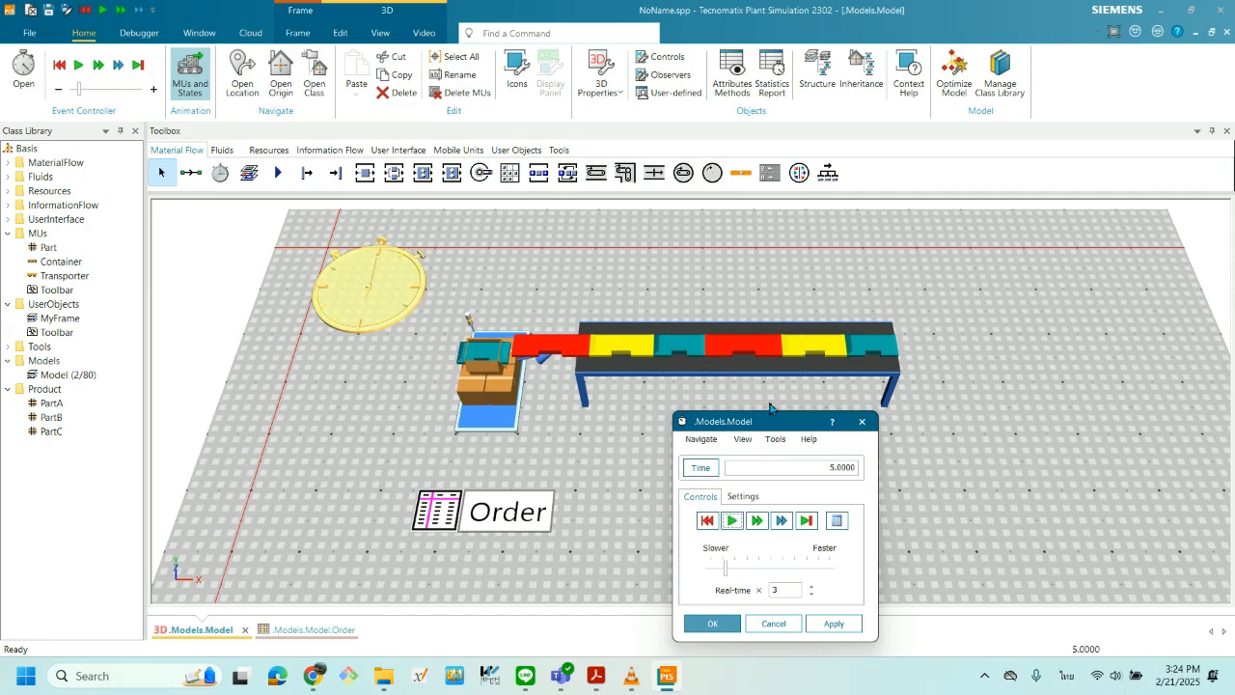
drag(768, 428, 997, 263)
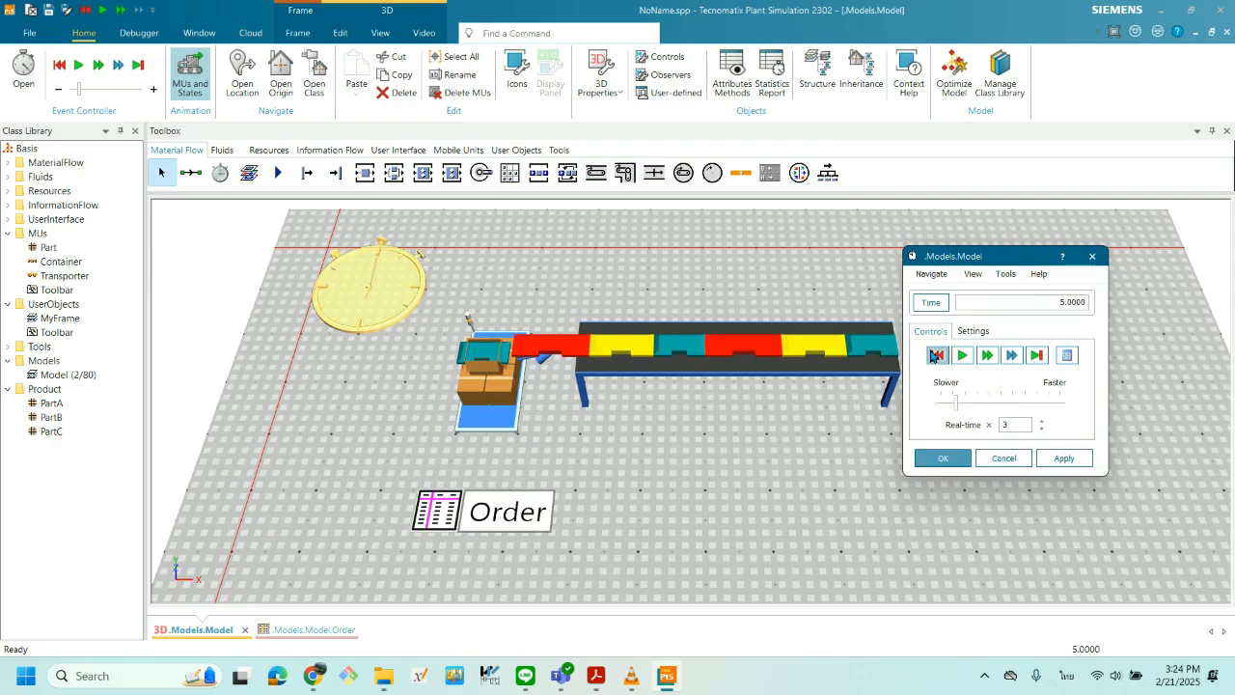
click(937, 355)
click(941, 462)
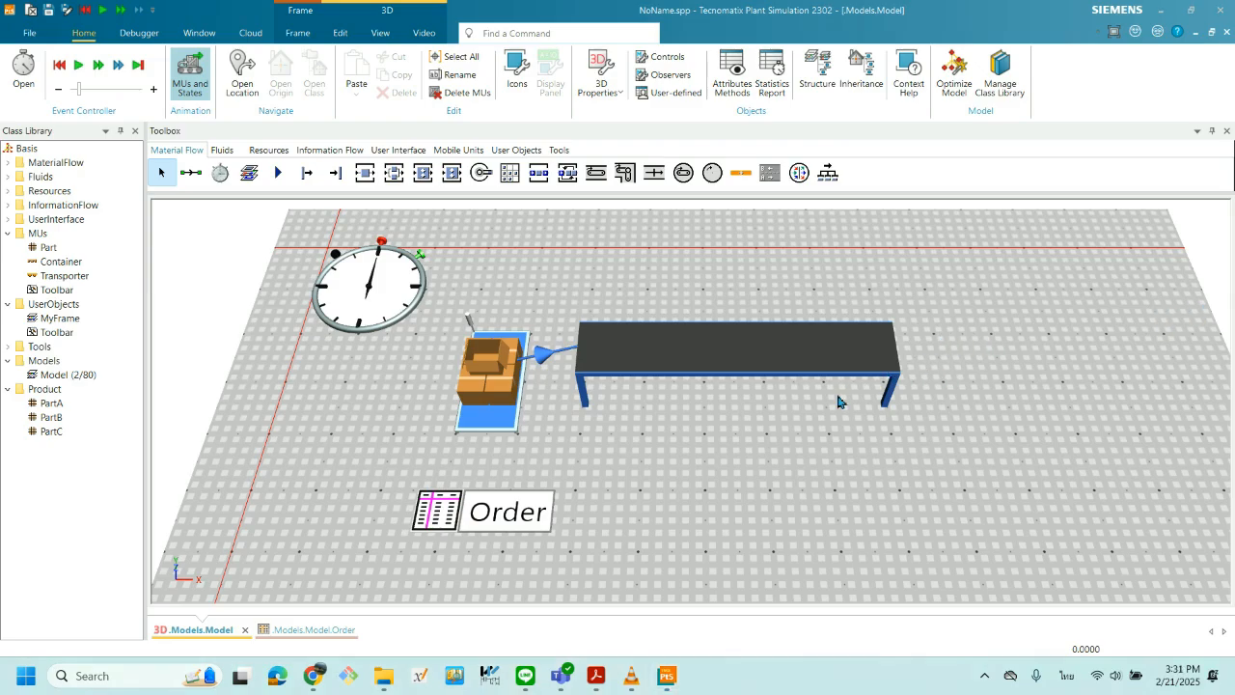
- Open the Order table and enter A as the Name for the PartA row
double_click(524, 517)
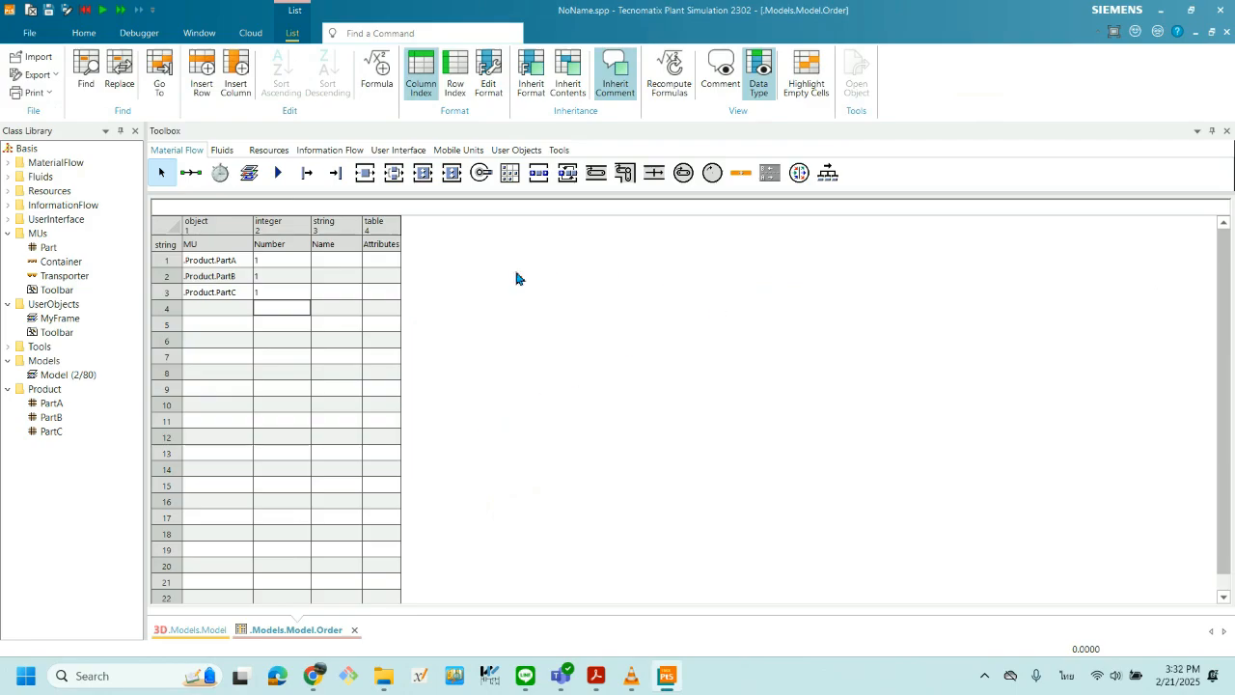
click(324, 259)
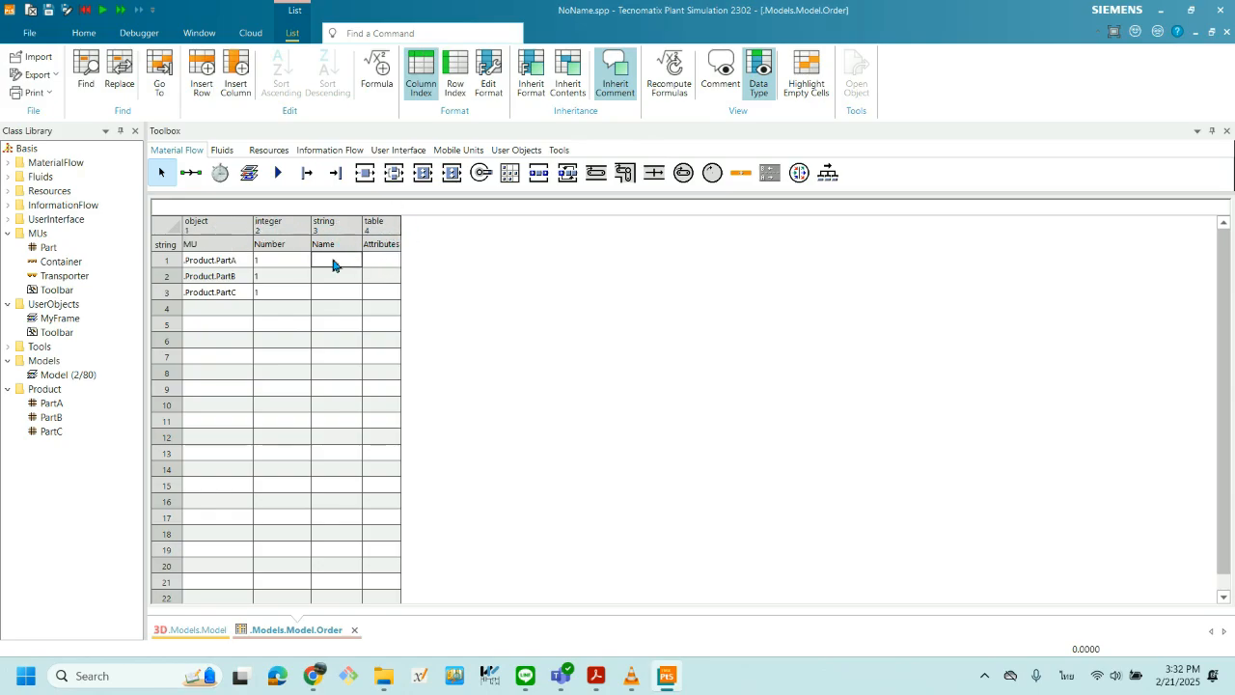
double_click(342, 263)
click(56, 403)
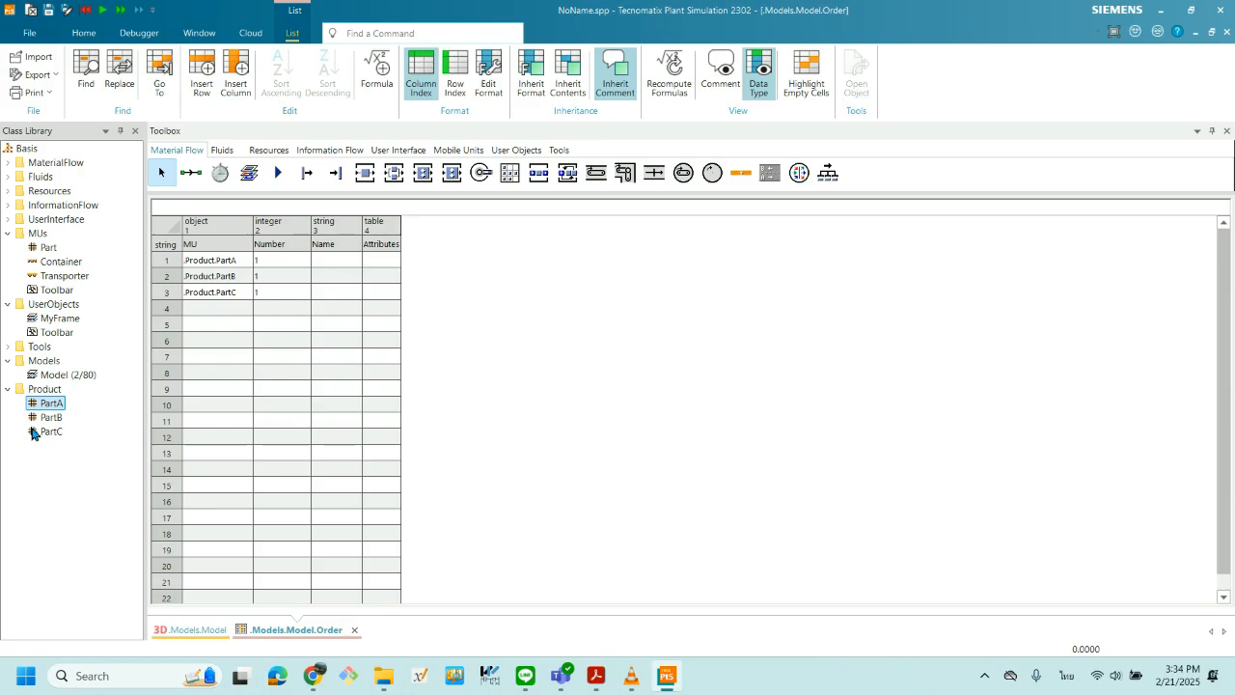
double_click(340, 264)
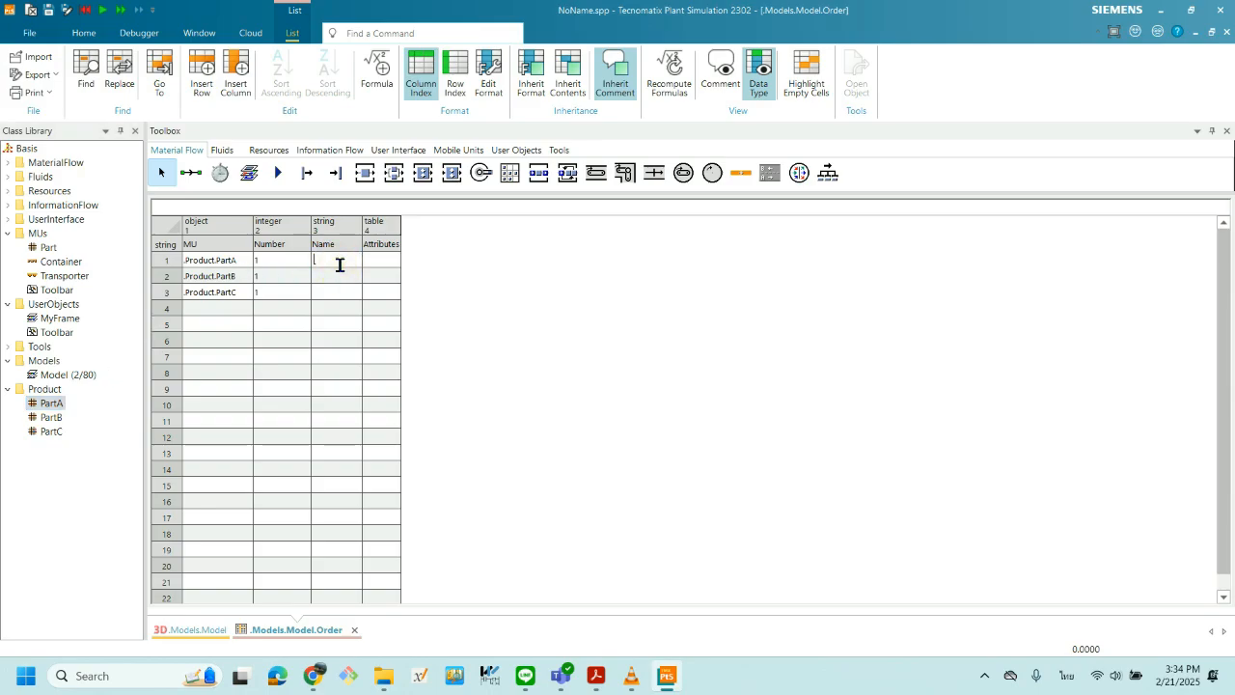
text(P)
key(BackSpace)
key(alt+shift)
text(A)
- Enter the names B and C for the PartB and PartC rows of the Order table
click(331, 280)
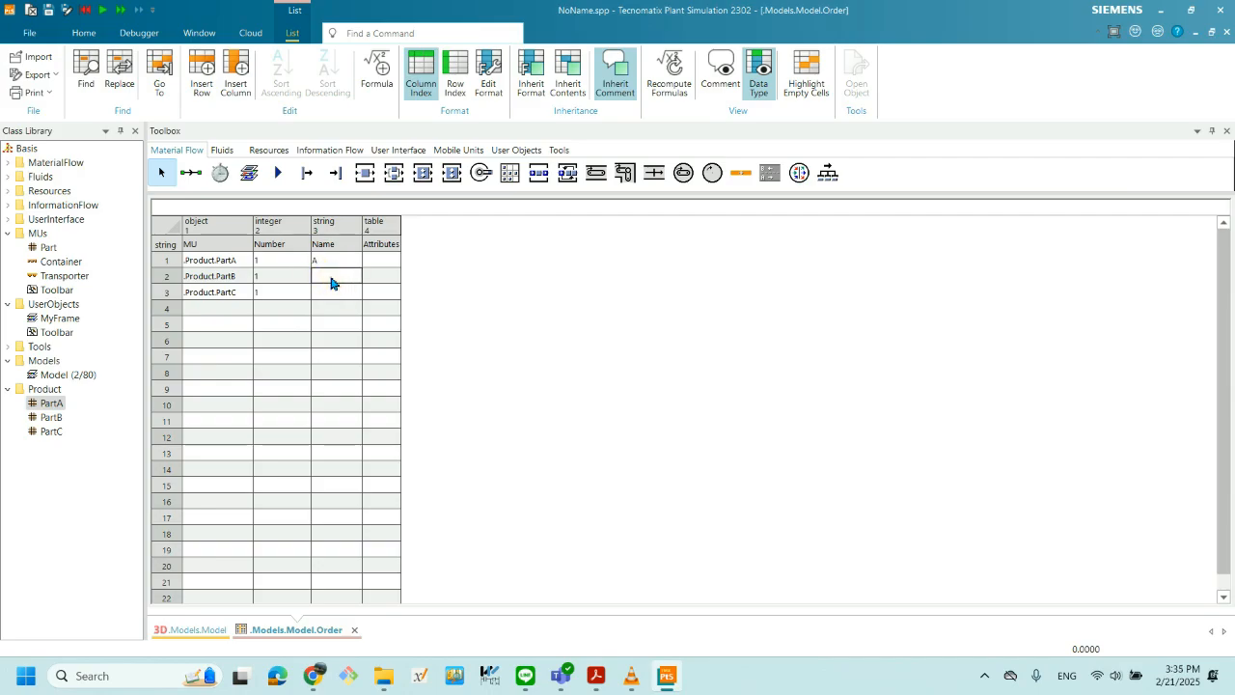
text(B)
click(328, 294)
text(C)
click(333, 310)
click(331, 263)
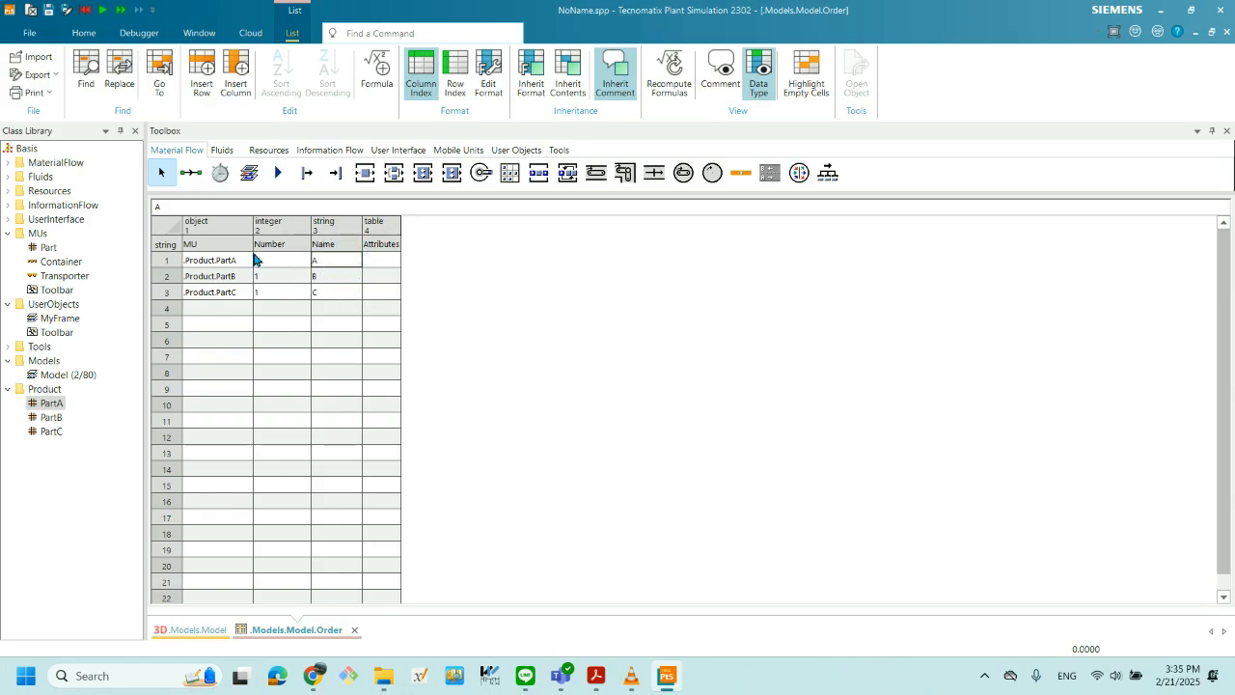
- Clear the Name entries of all three part rows in the Order table
double_click(349, 265)
key(BackSpace)
double_click(342, 276)
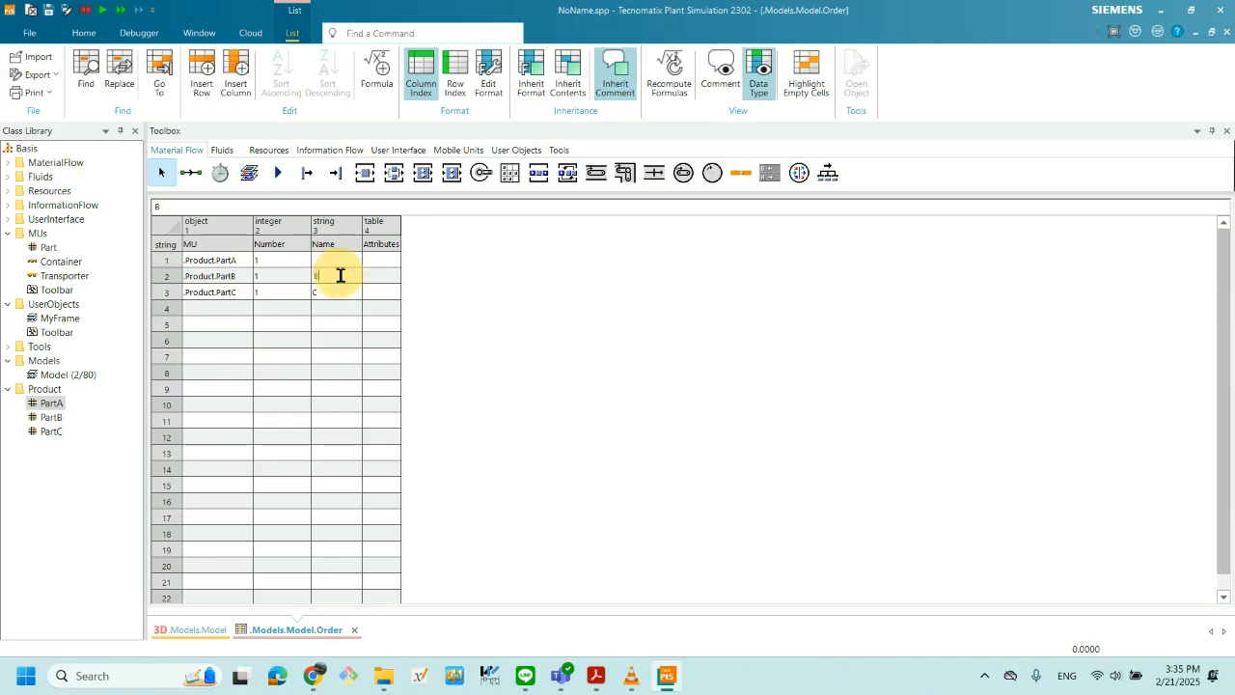
key(BackSpace)
double_click(337, 294)
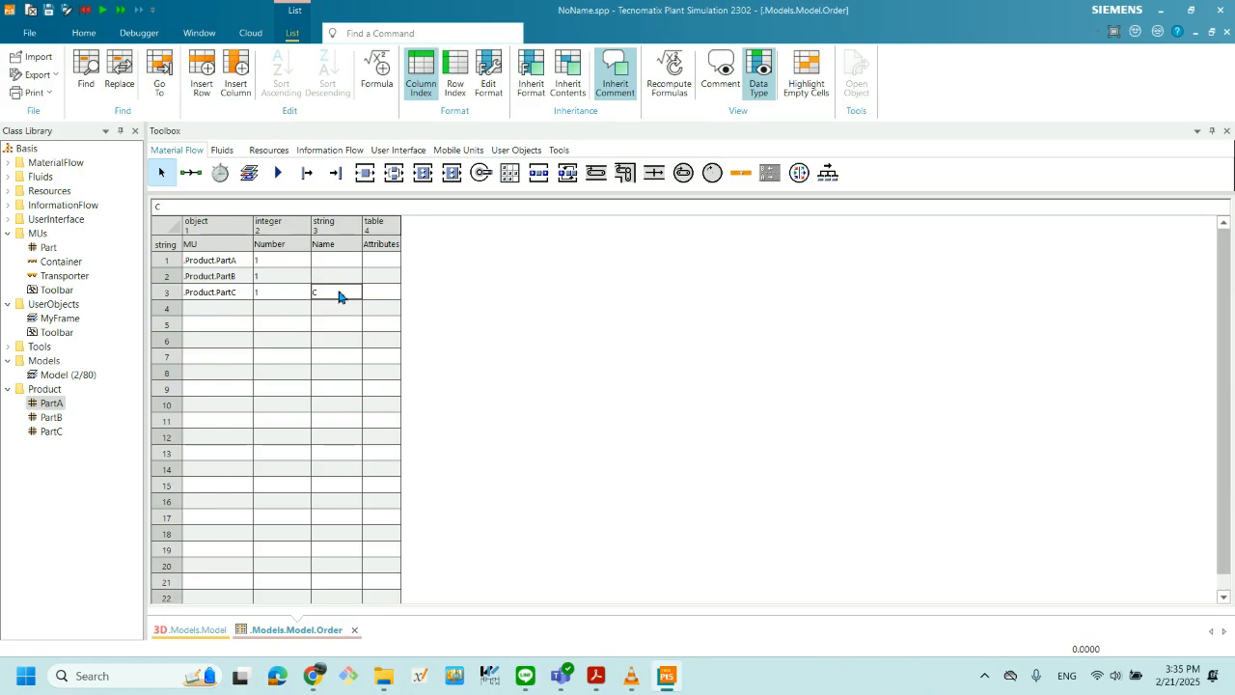
click(341, 296)
key(BackSpace)
- Return to the 3D model and run the simulation again with the event controller moved clear of the conveyor
click(198, 631)
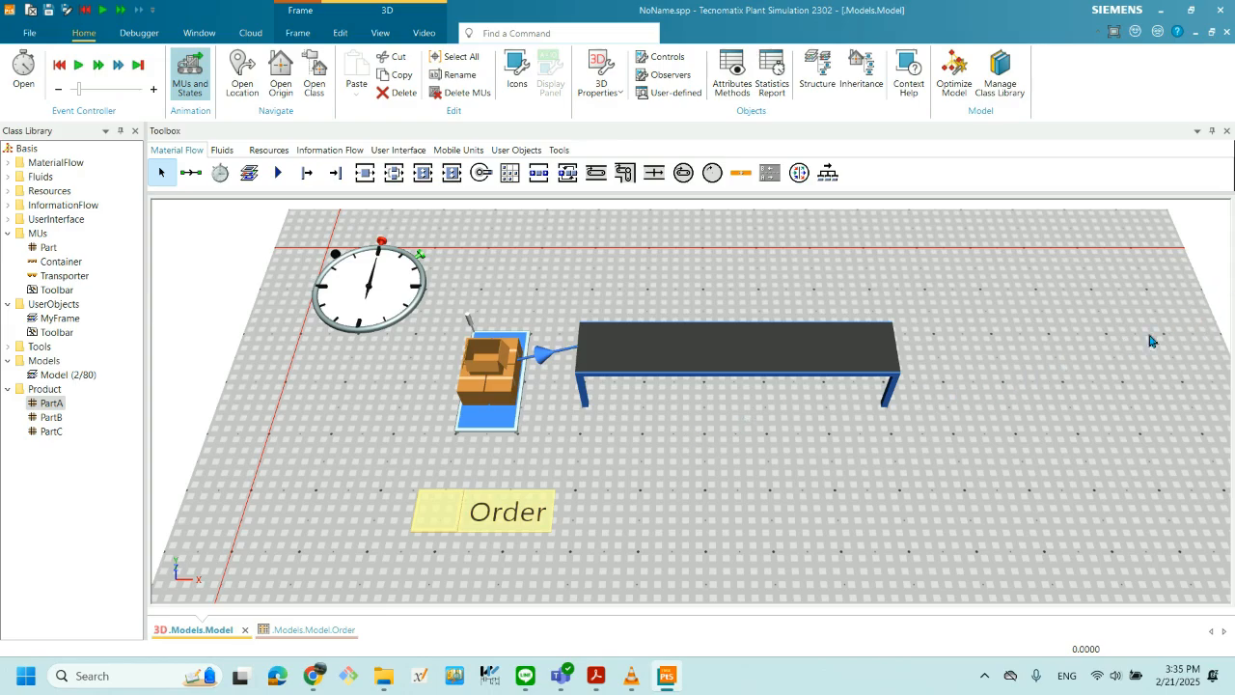
double_click(395, 323)
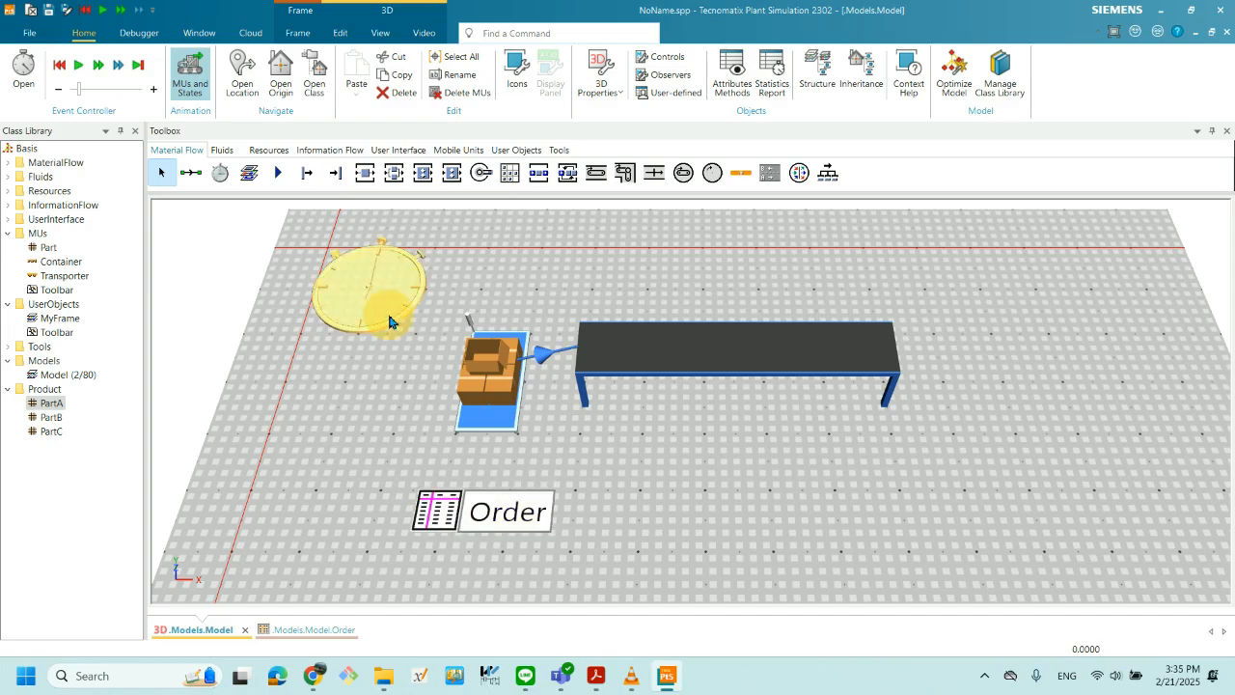
drag(987, 262, 1024, 284)
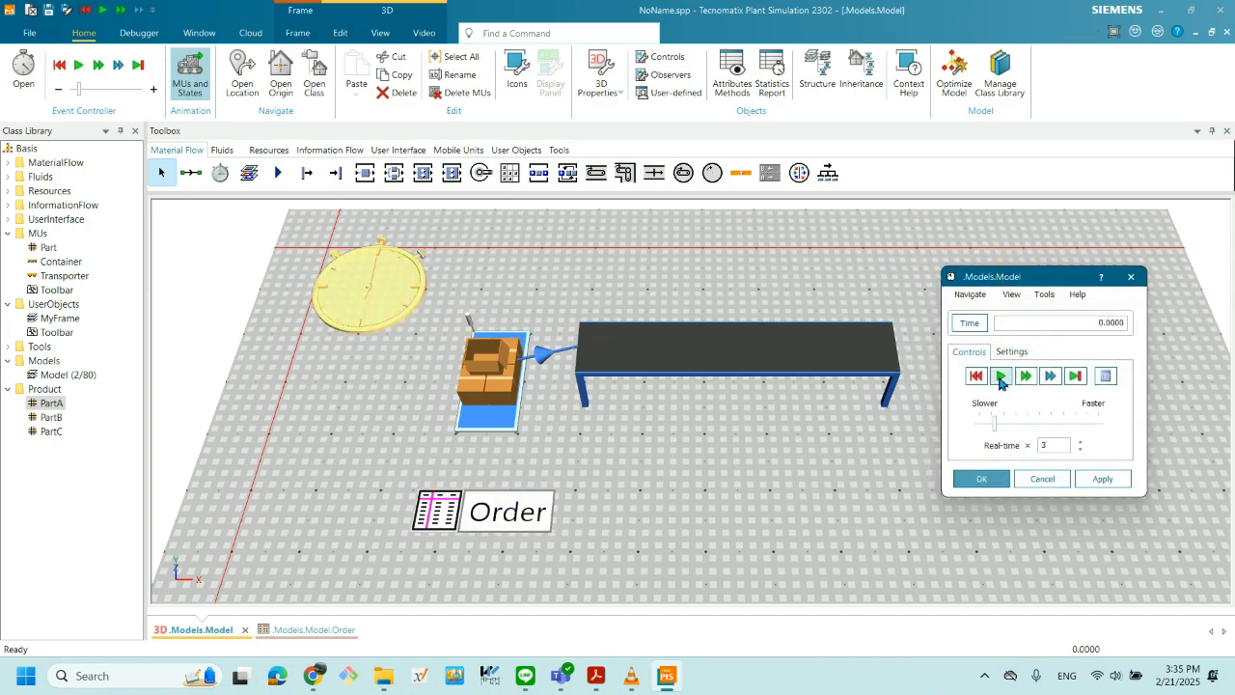
click(1000, 375)
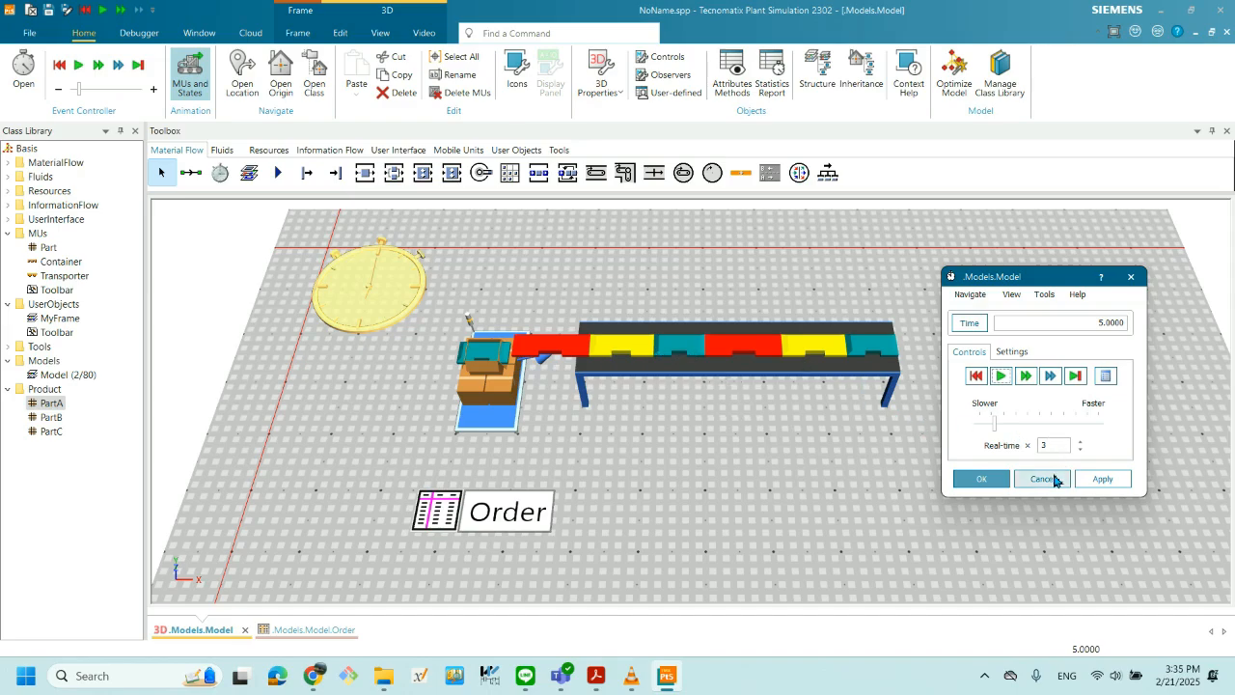
- Reset the simulation and enter the names A, B and C for the PartA, PartB and PartC rows of the Order table
click(974, 377)
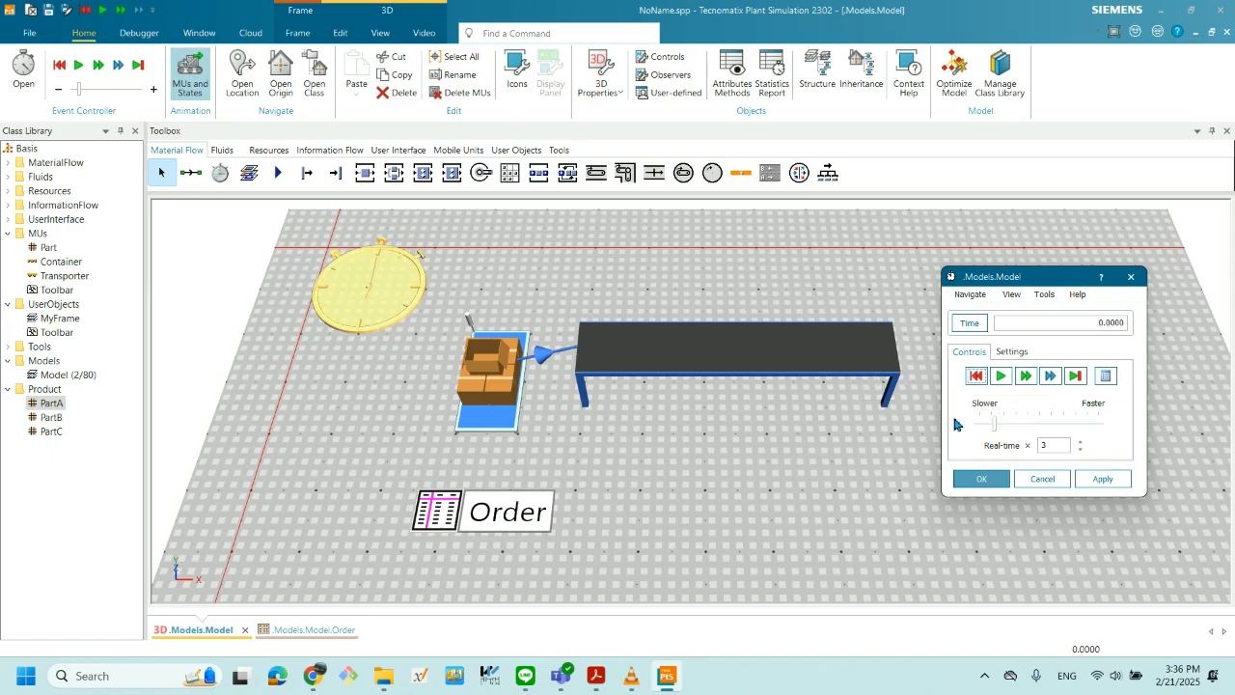
click(982, 480)
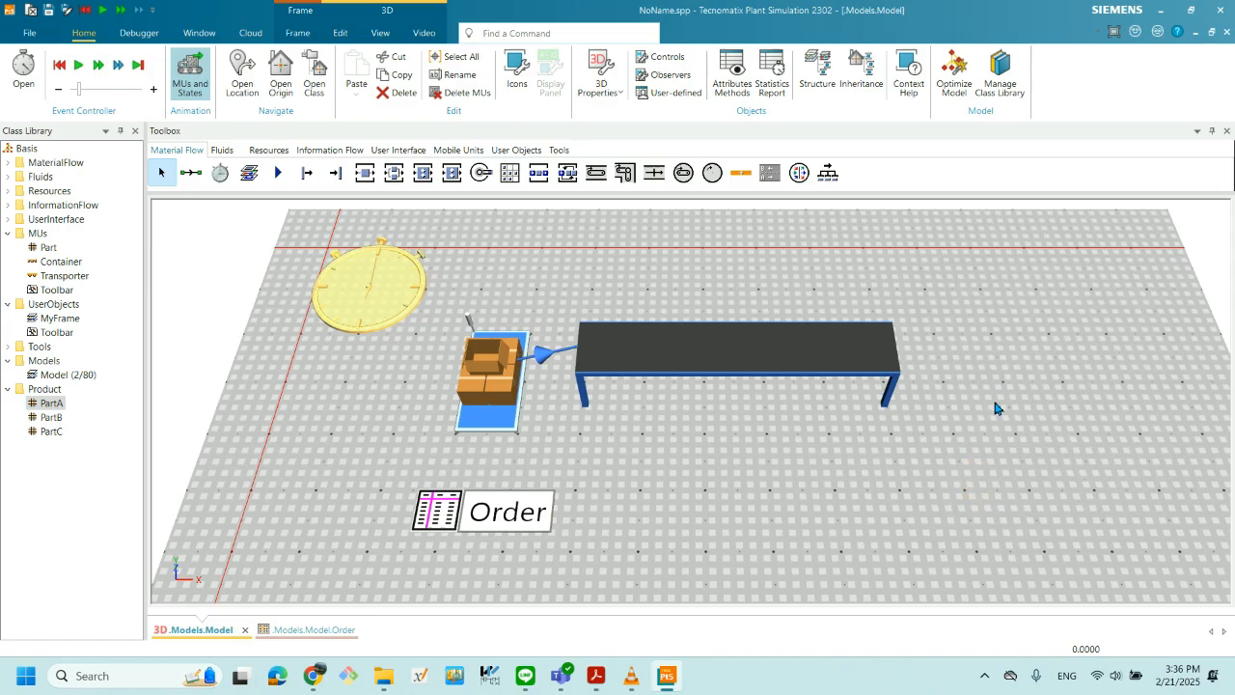
double_click(517, 504)
click(338, 258)
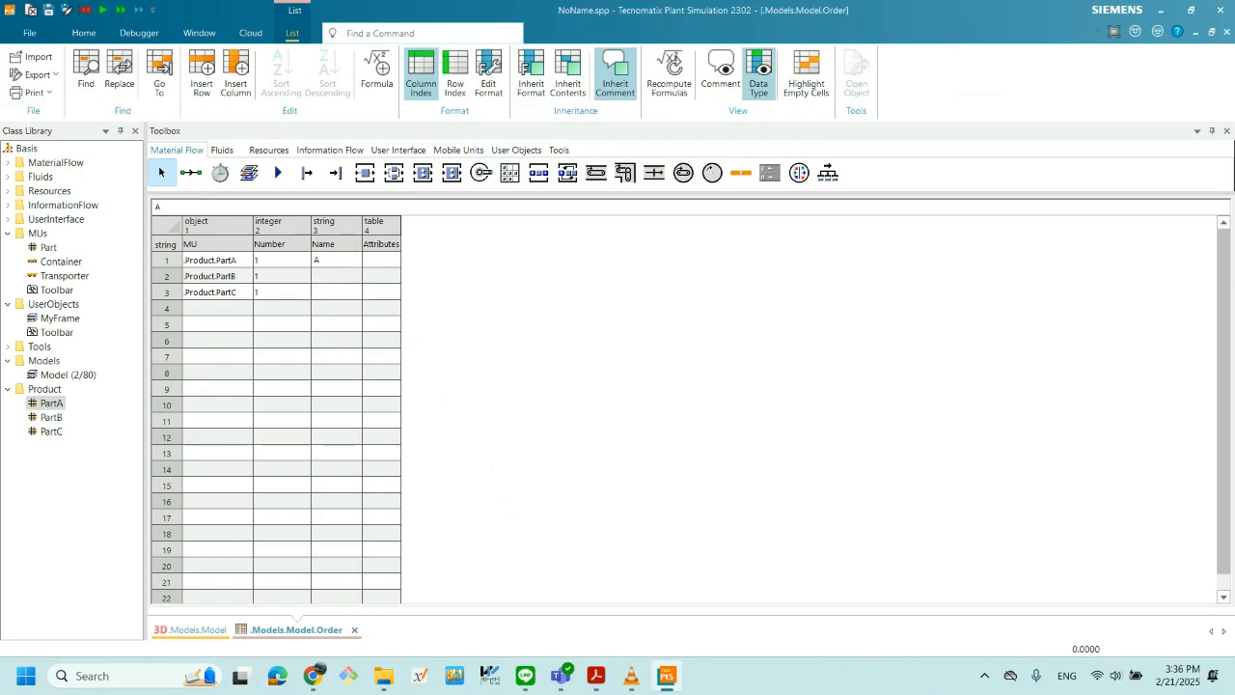
text(A)
click(336, 277)
text(B)
click(333, 298)
text(C)
click(336, 309)
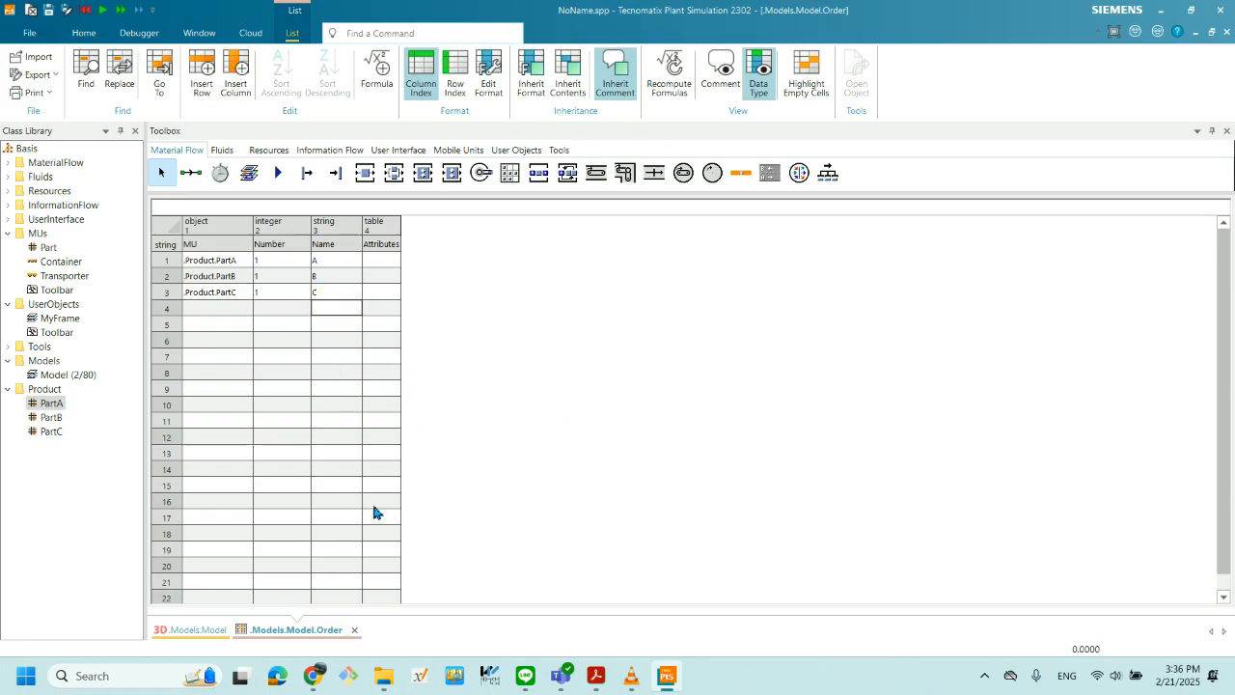
- Return to the 3D model and run the simulation with the named parts from the event controller
click(205, 629)
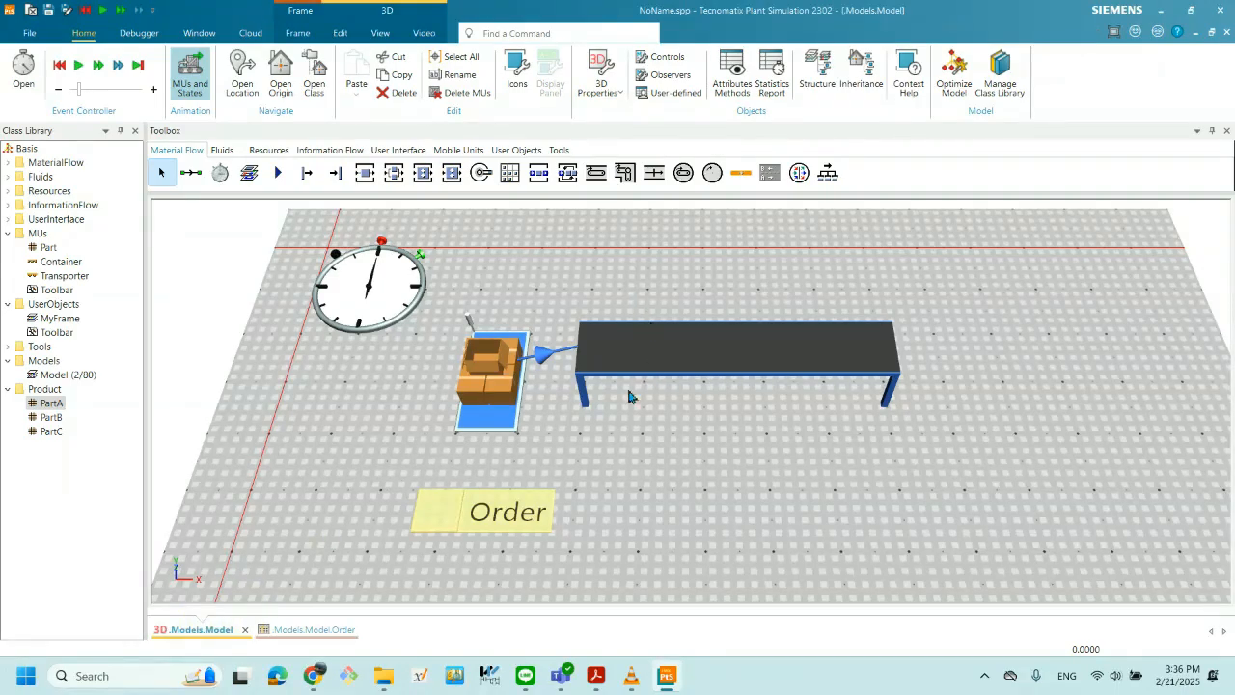
right_click(784, 417)
click(574, 257)
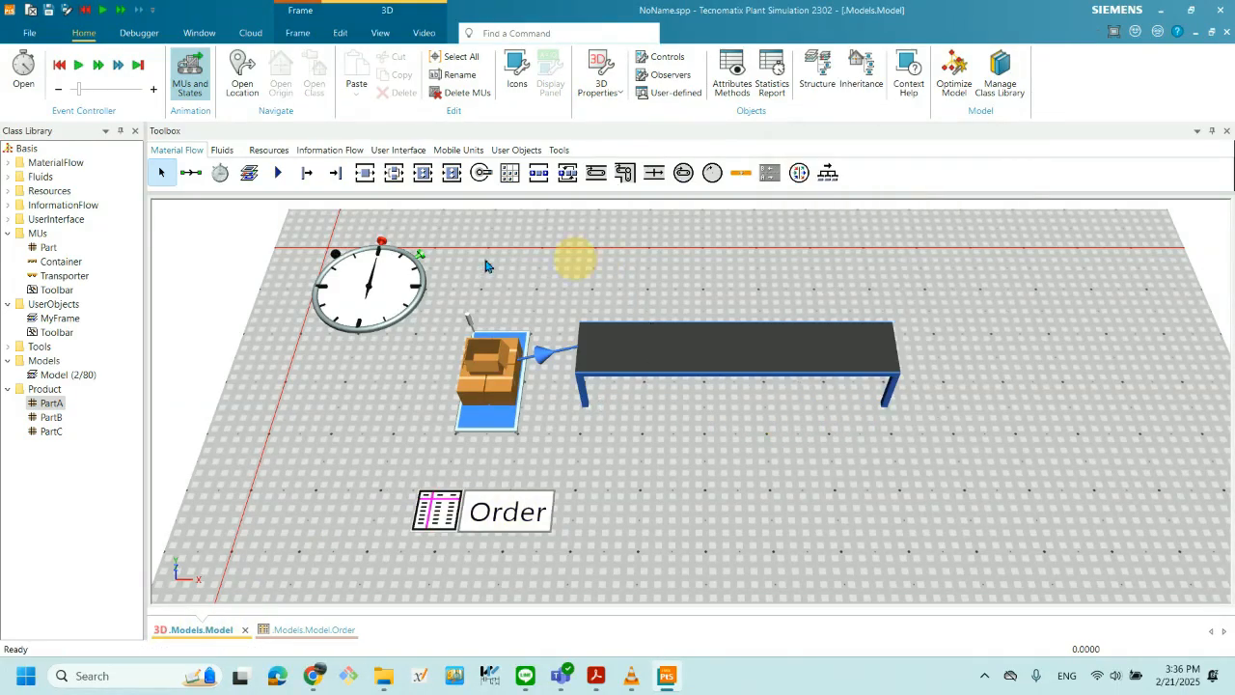
click(391, 285)
double_click(391, 286)
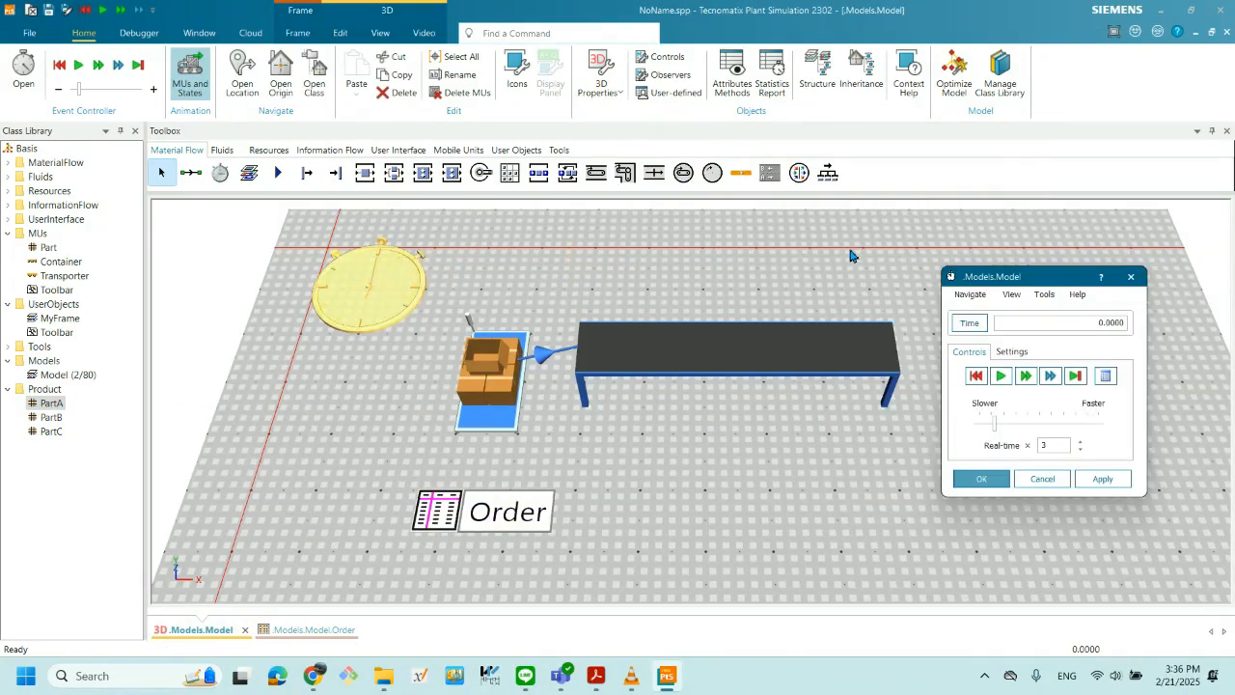
click(1000, 377)
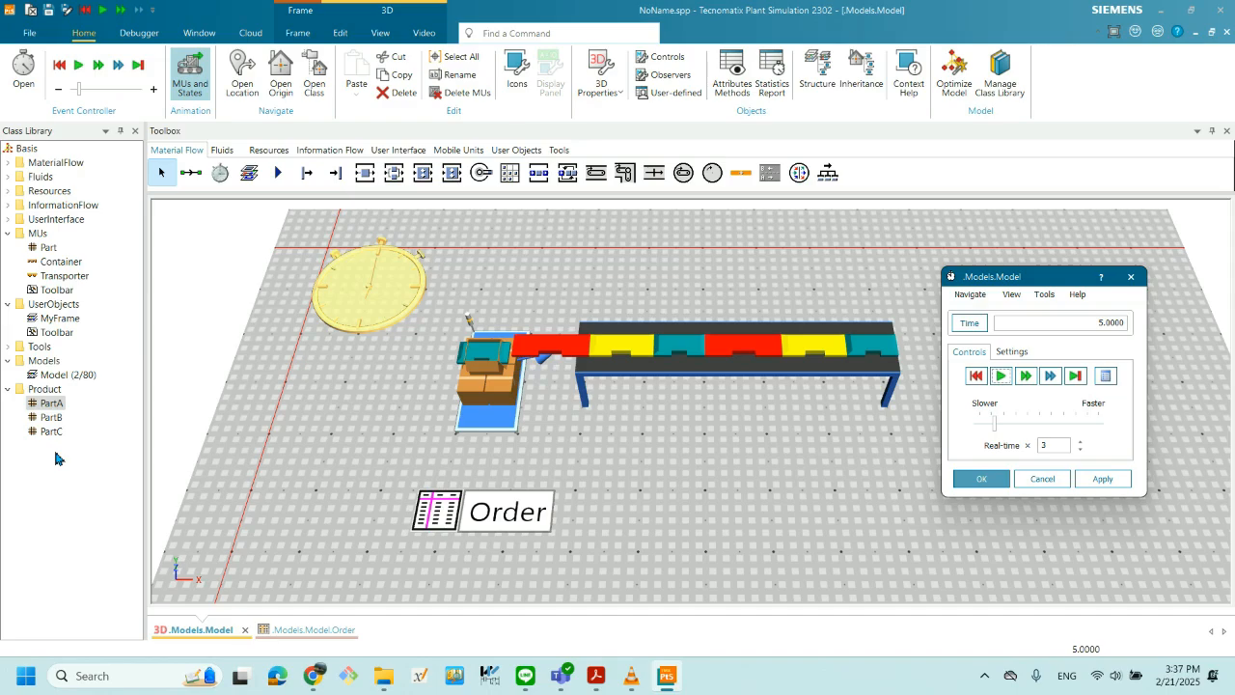
- Copy the PartA, PartB and PartC entries in the MU column of the Order table into rows 4 to 6
click(509, 522)
double_click(509, 522)
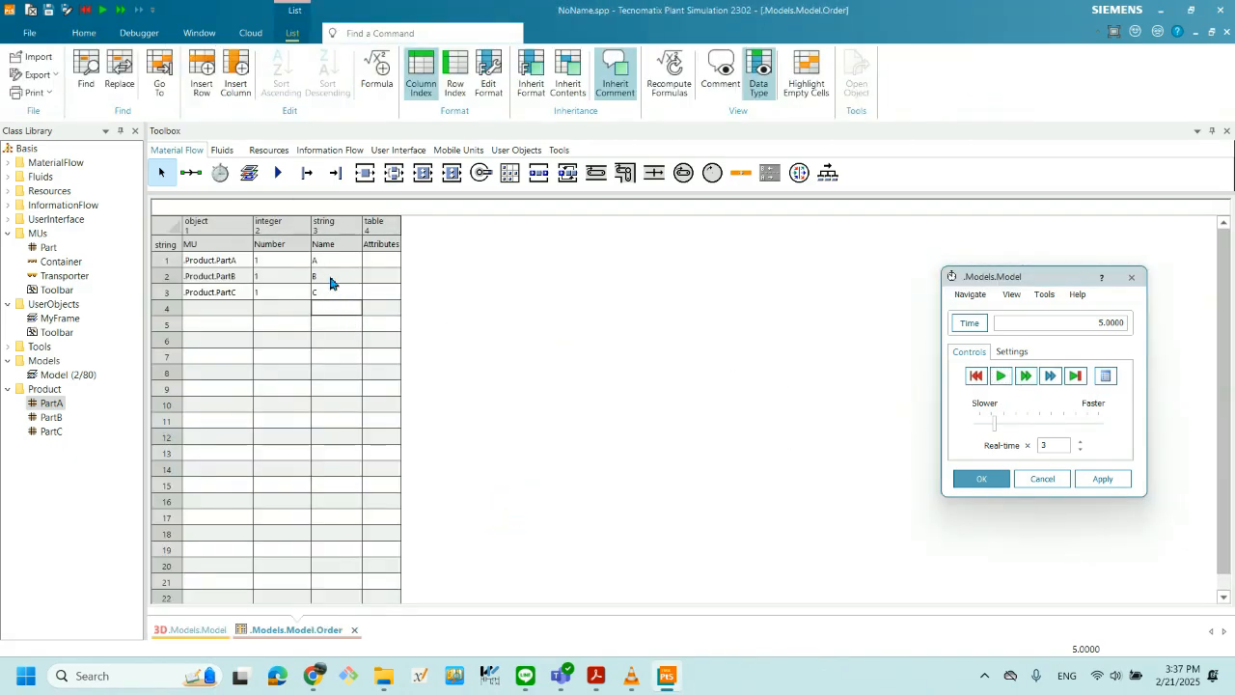
click(193, 259)
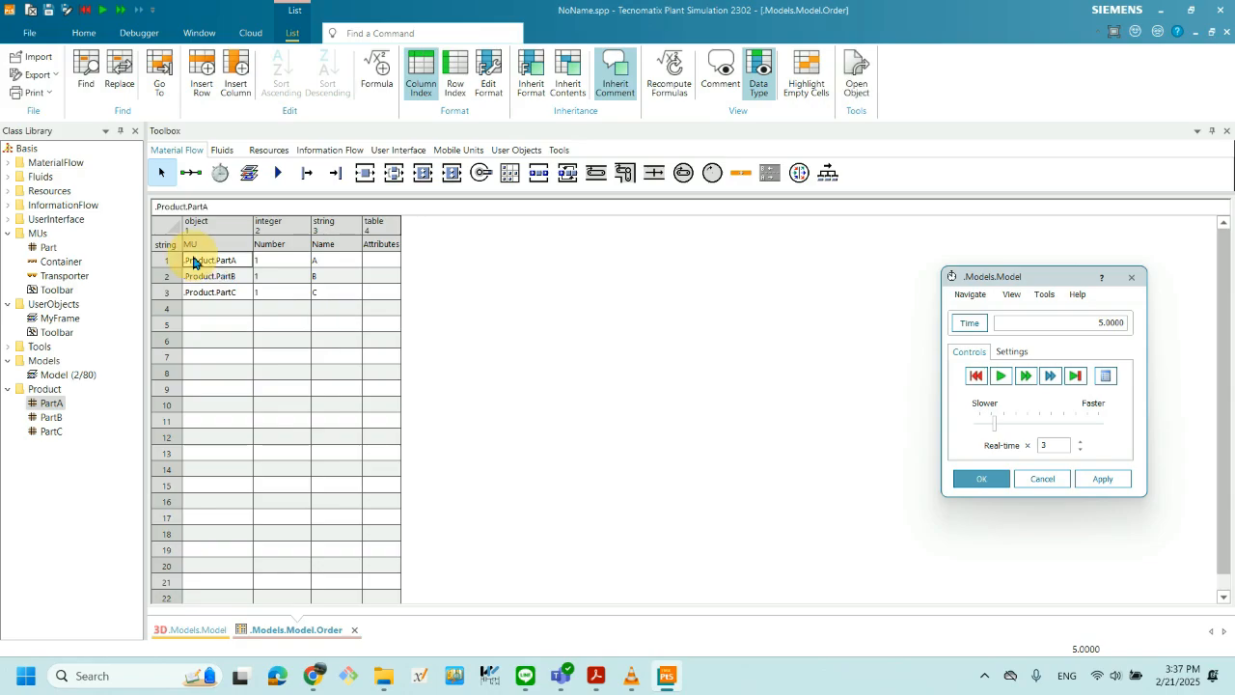
drag(187, 257, 236, 253)
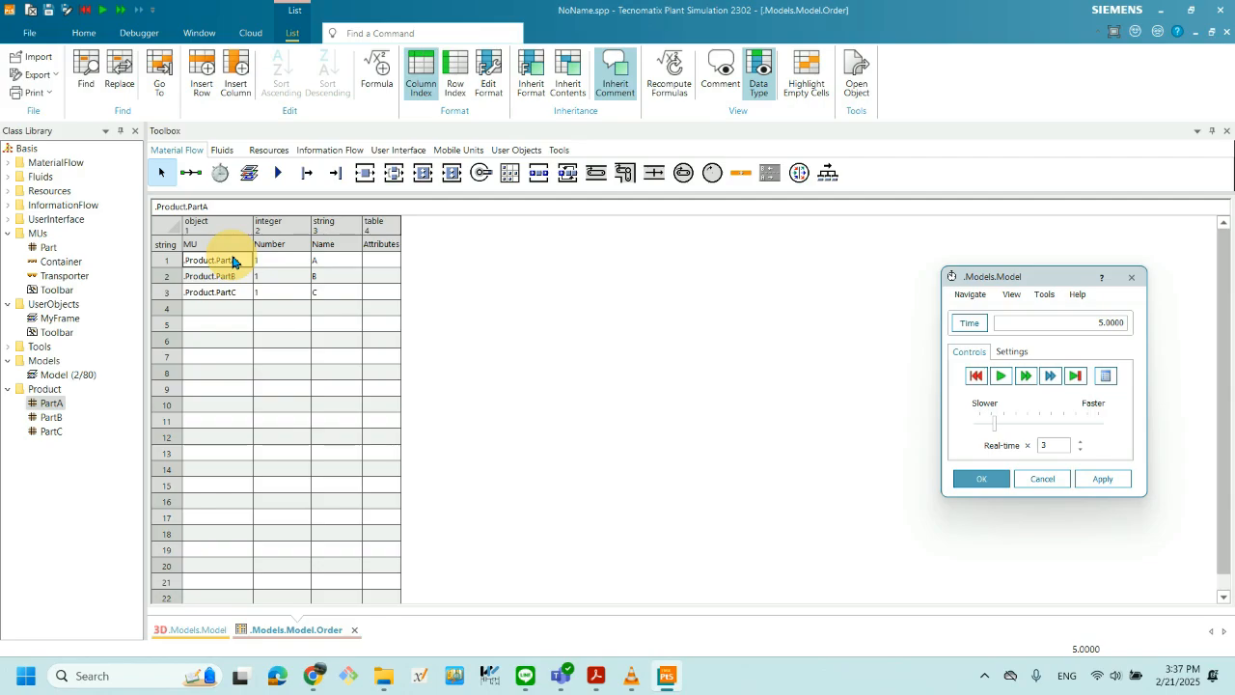
drag(233, 260, 235, 290)
key(ctrl+c)
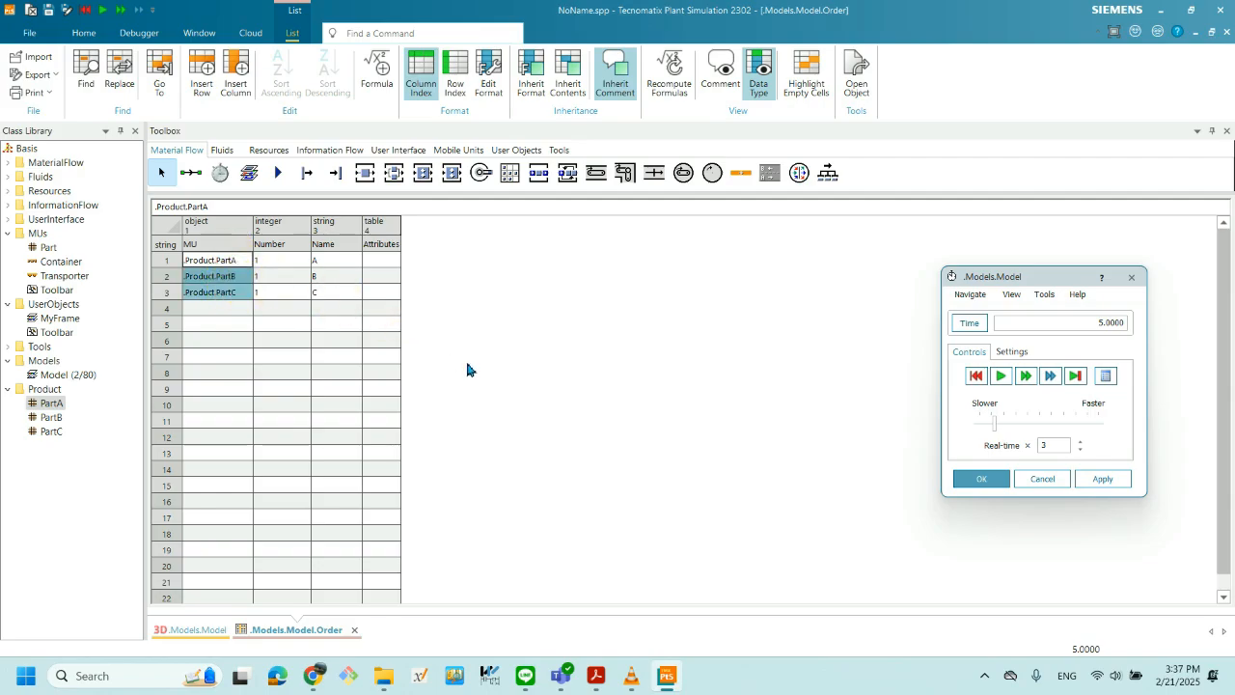
click(210, 310)
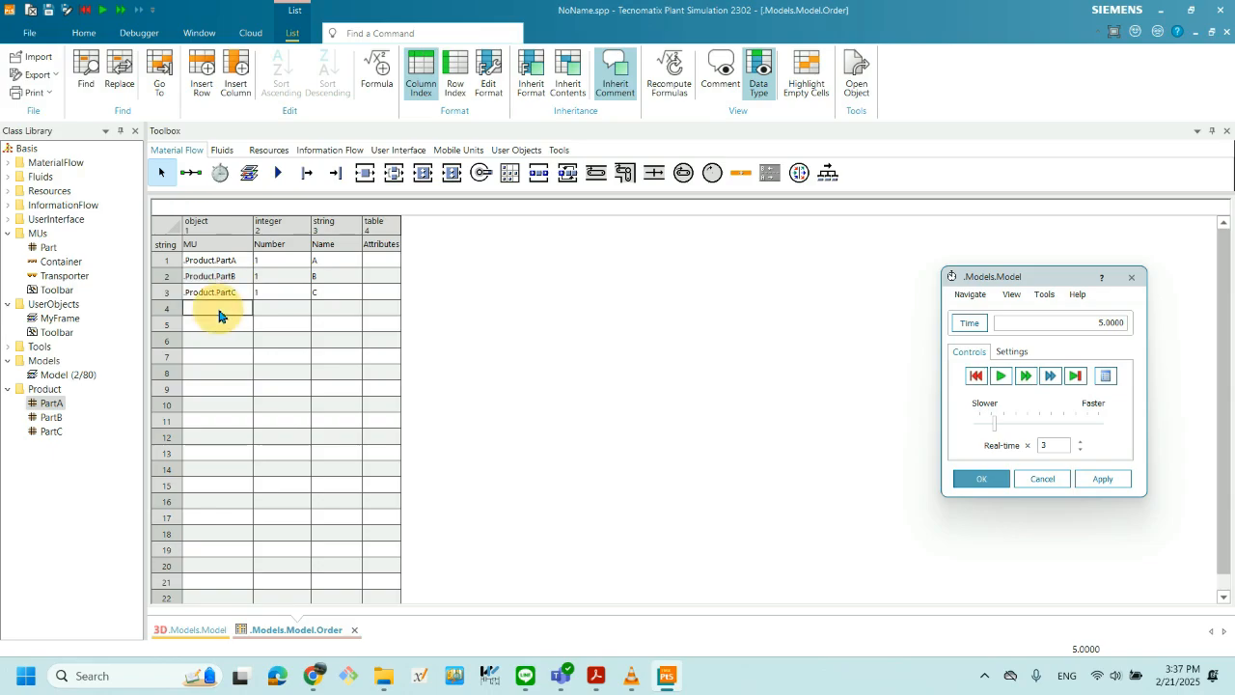
key(ctrl+v)
- Set the Number to 1 for rows 4, 5 and 6 of the Order table
double_click(288, 308)
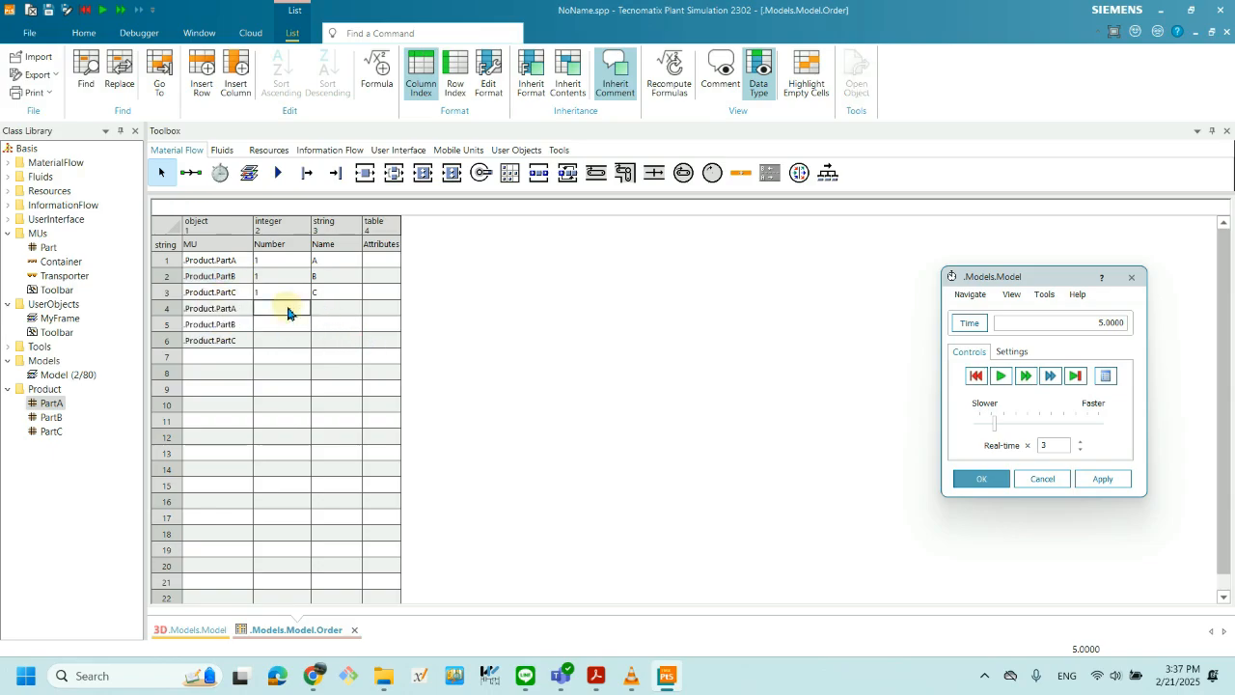
text(1)
click(287, 324)
text(1)
click(277, 341)
text(1)
- Enter the names A1, B1 and C1 for rows 4 to 6 of the Order table
click(333, 309)
key(Caps_Lock)
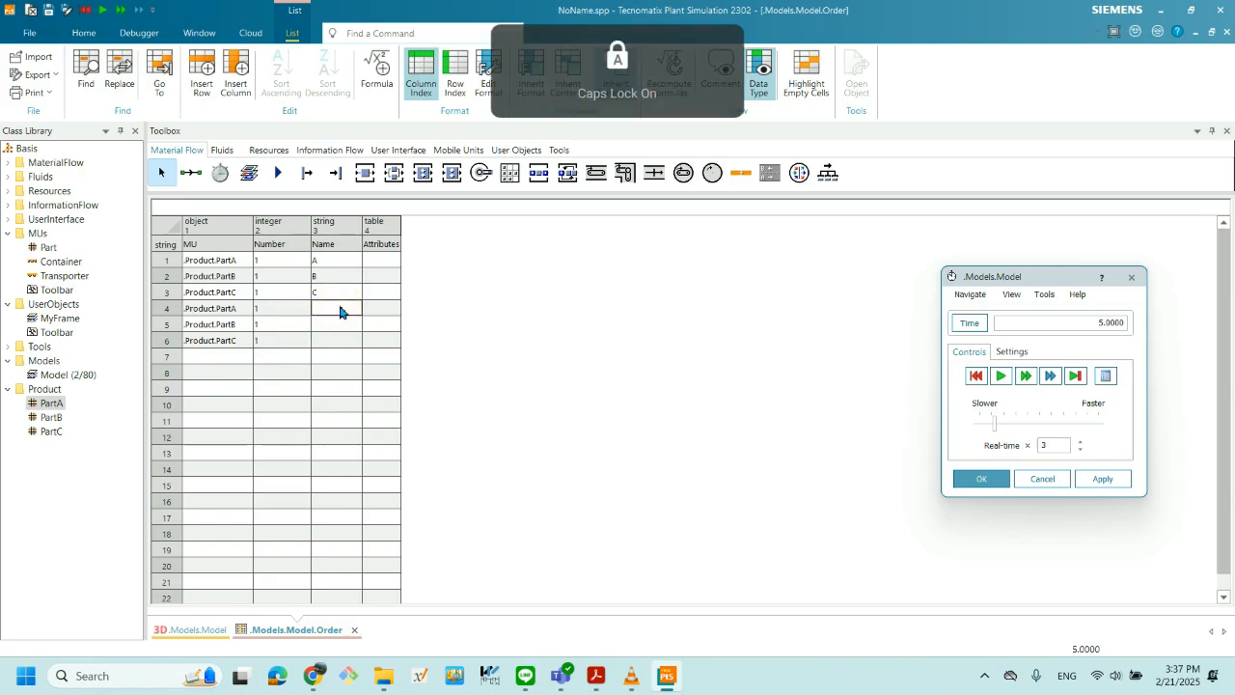
text(a)
key(Caps_Lock)
text(1)
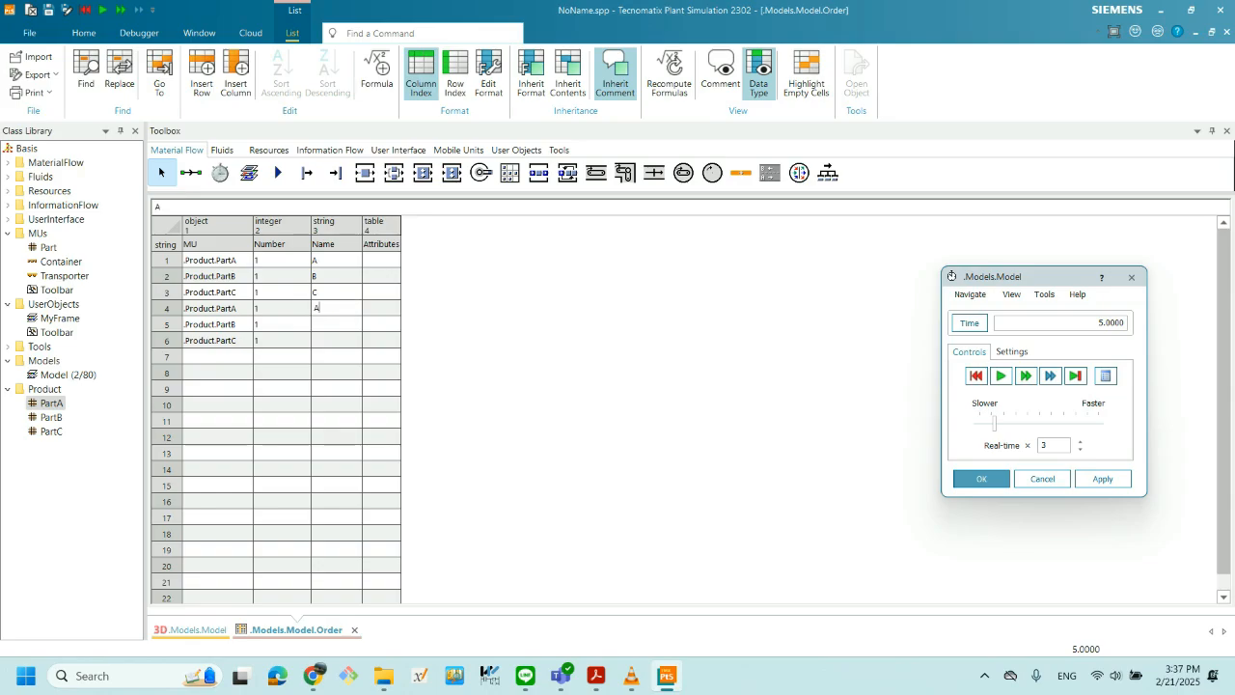
click(326, 325)
text(B1)
click(335, 340)
text(C)
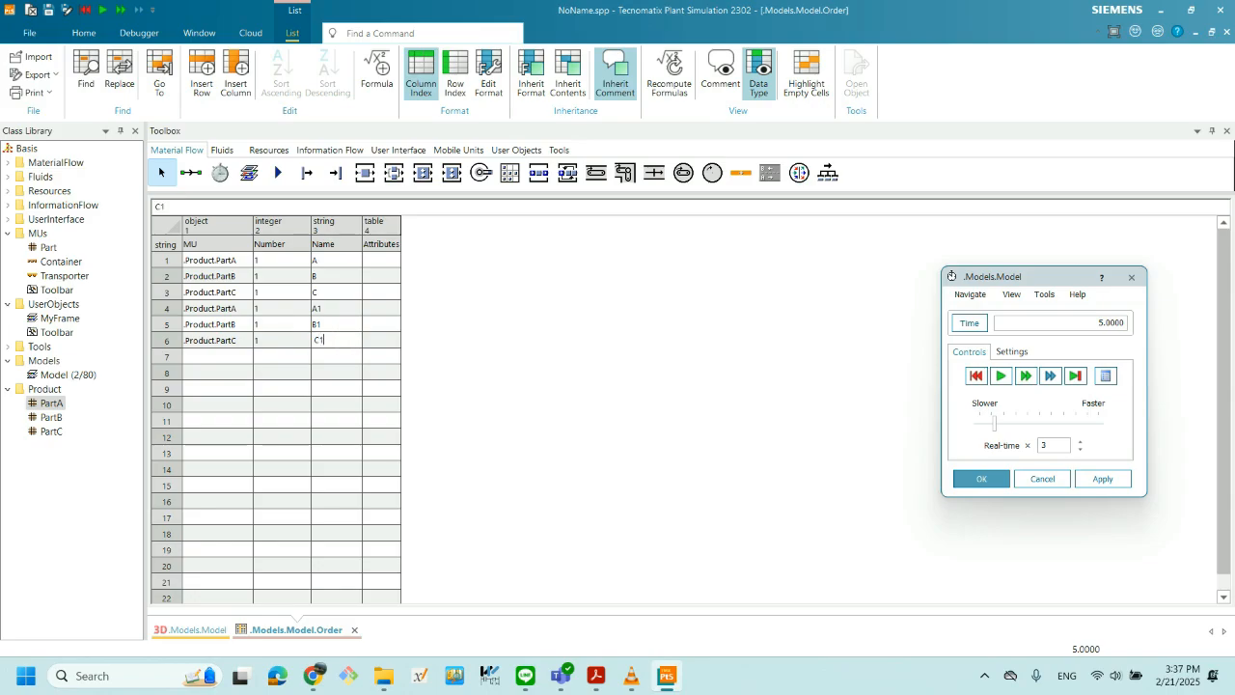
key(Return)
click(465, 354)
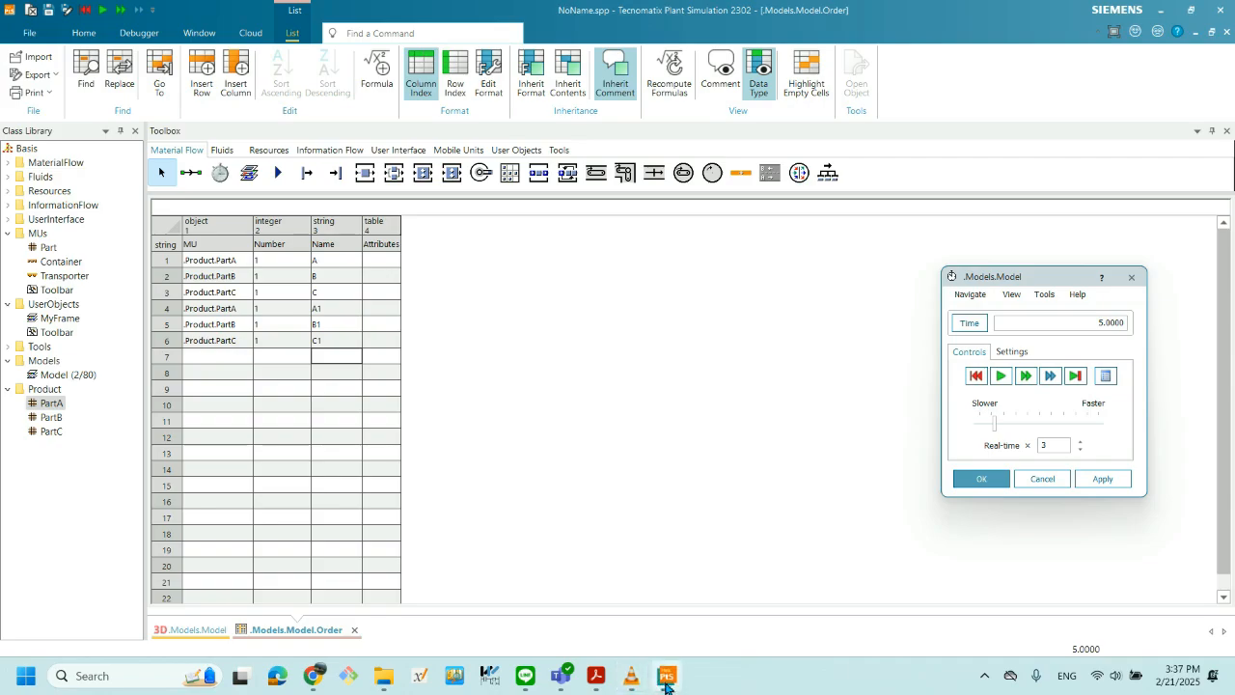
- Return to the 3D model, reset the simulation and run it with the six-row Order table, keeping the event controller clear of the conveyor
click(197, 632)
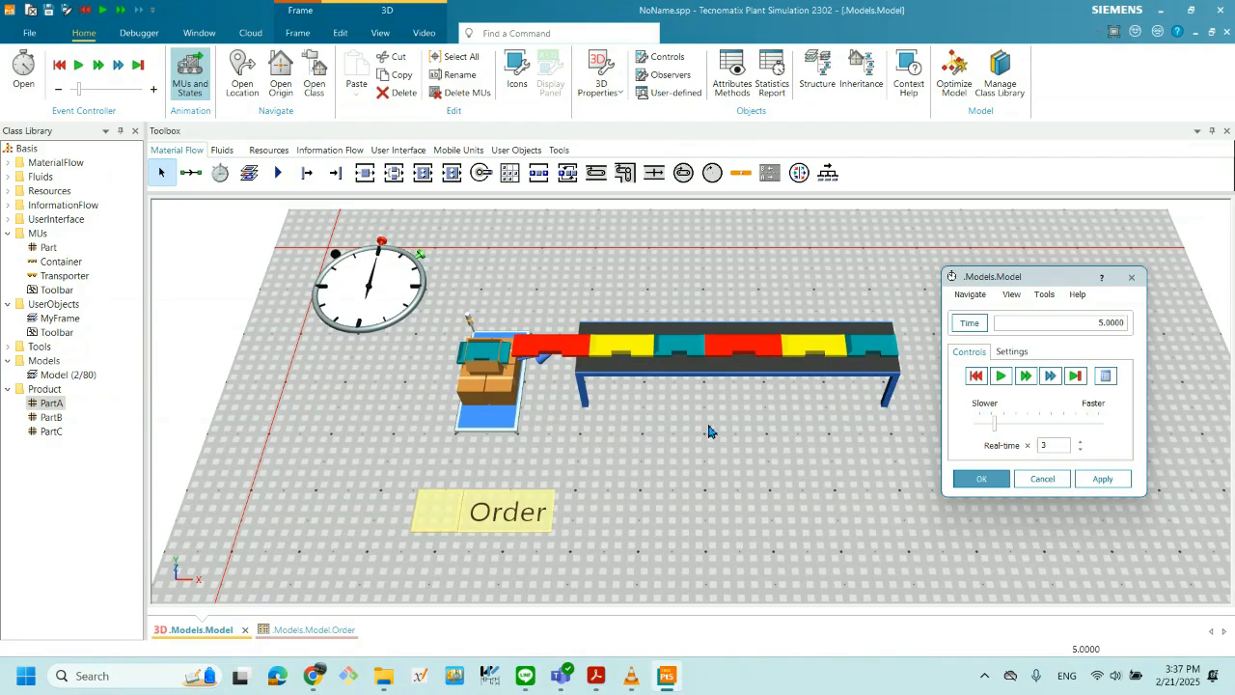
mouse_move(722, 428)
mouse_down()
mouse_move(662, 424)
mouse_move(732, 415)
mouse_up()
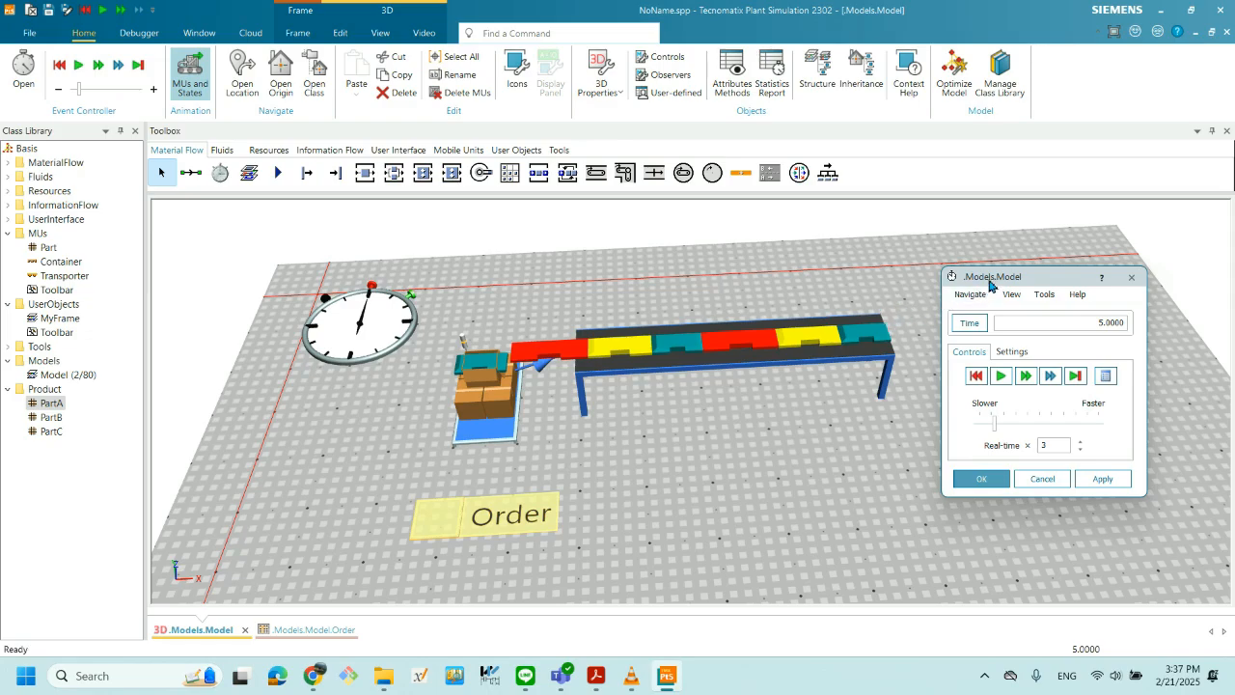
drag(990, 282, 1100, 280)
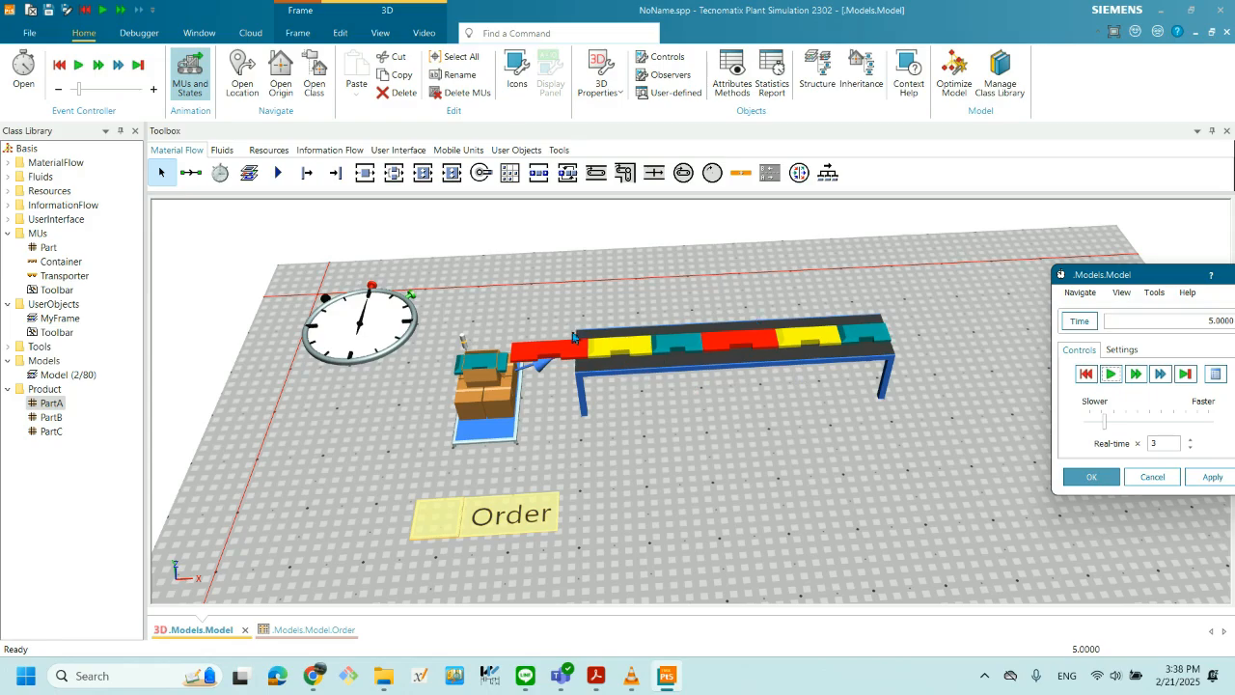
click(389, 337)
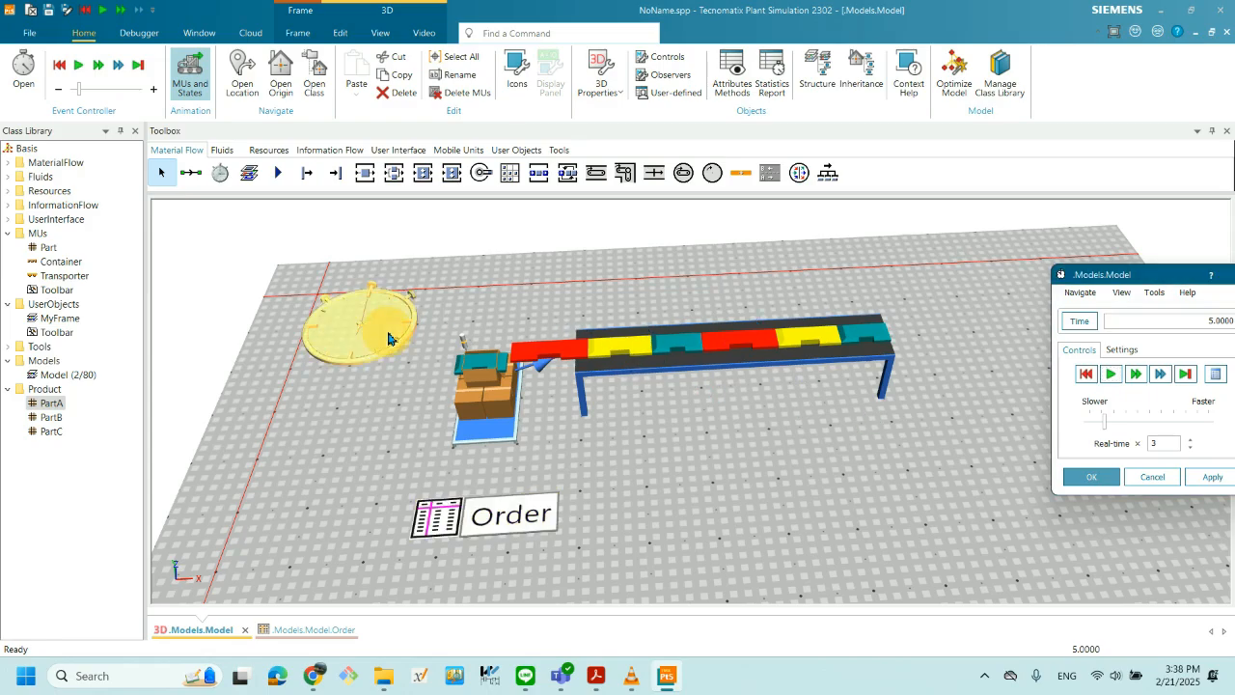
drag(1083, 282, 1001, 265)
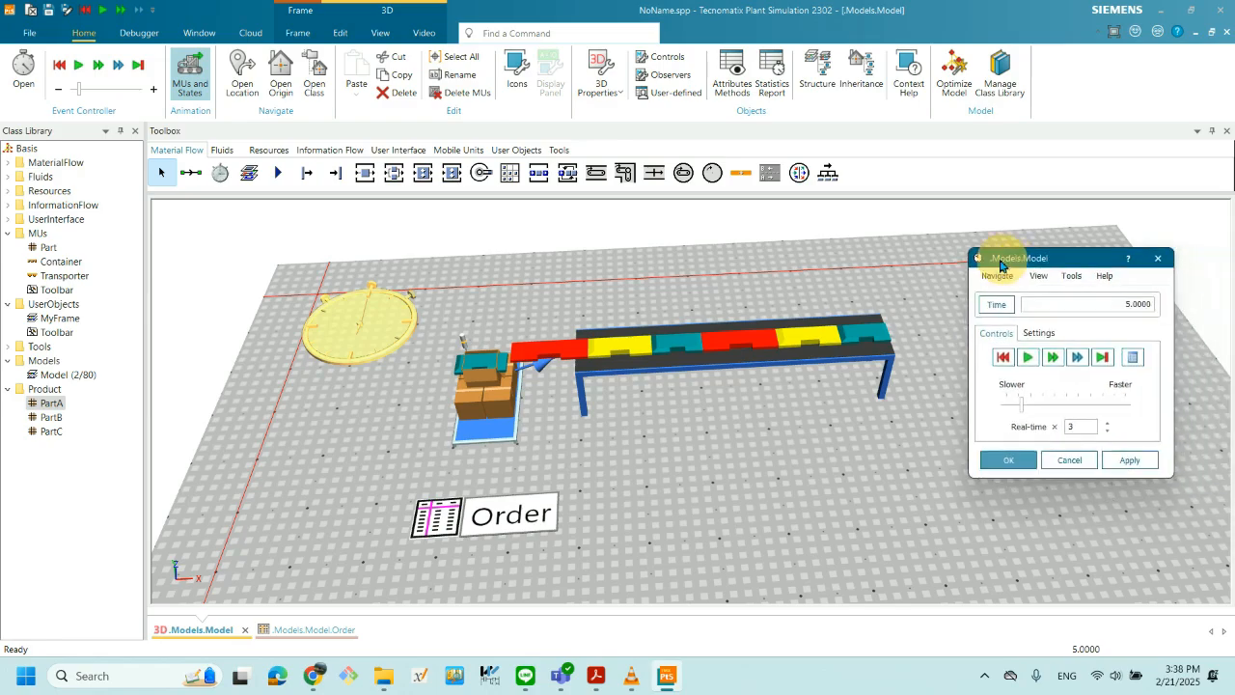
click(1001, 357)
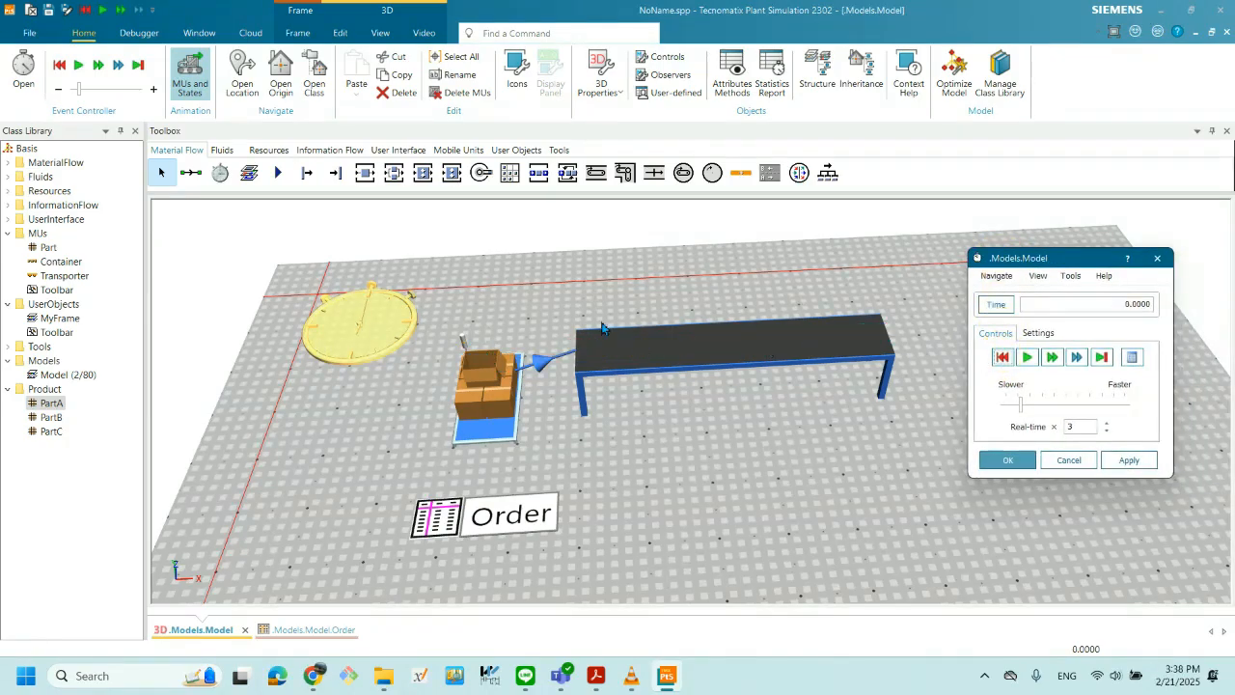
drag(1023, 260, 1006, 374)
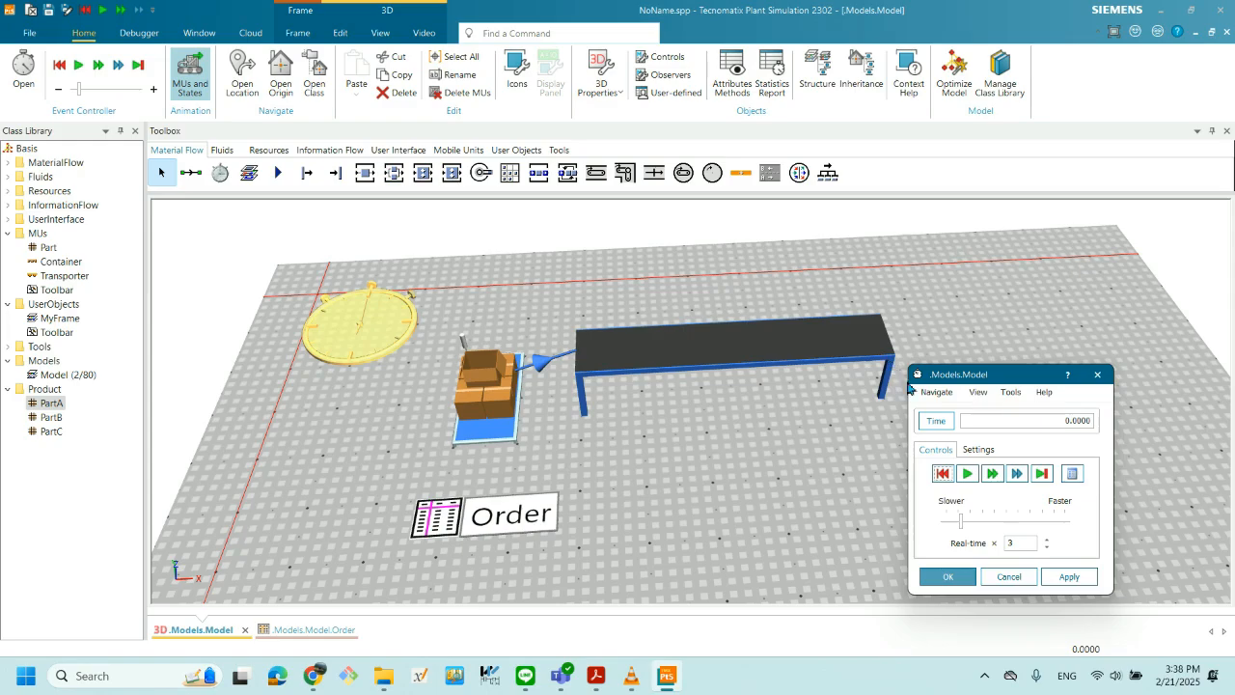
click(964, 477)
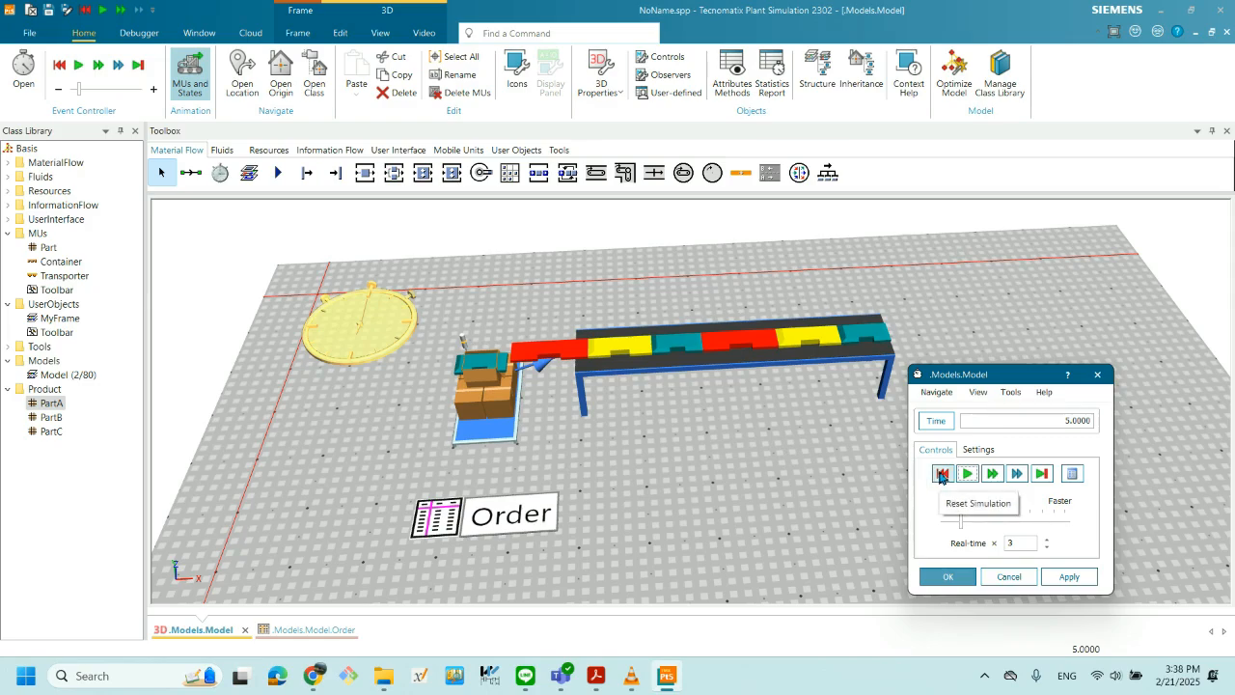
- Reset the simulation and open the Order table with the event controller closed
drag(951, 375, 1017, 377)
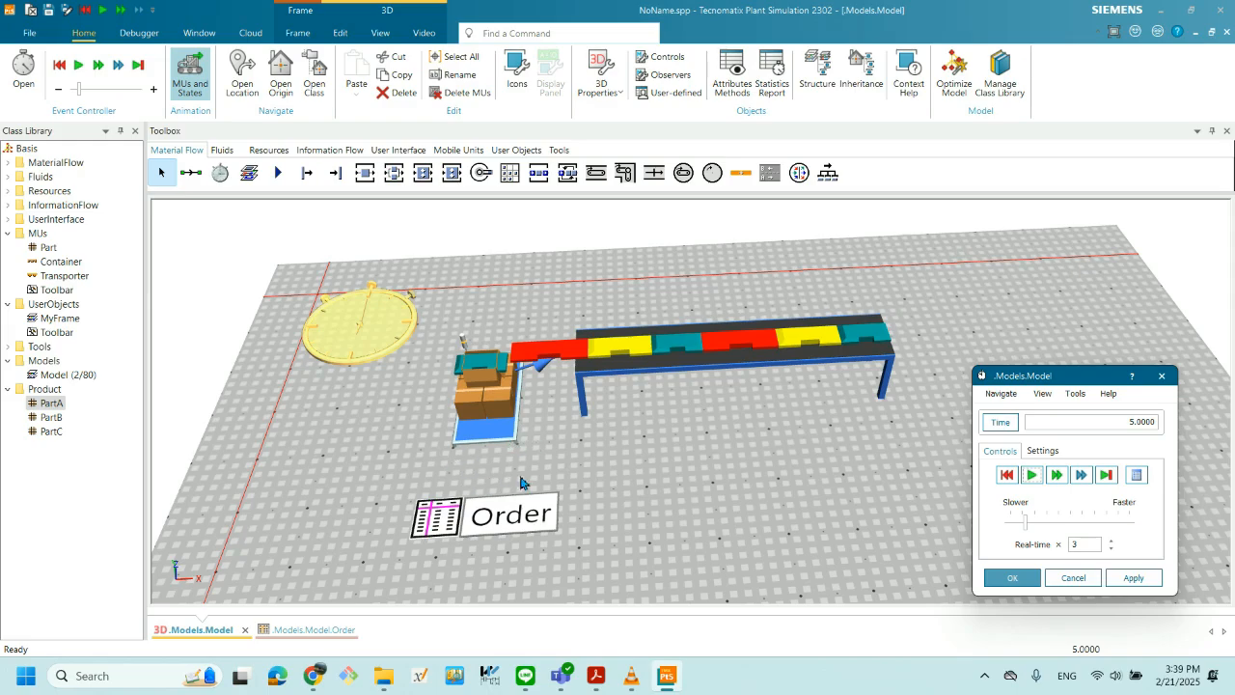
drag(1045, 376, 973, 363)
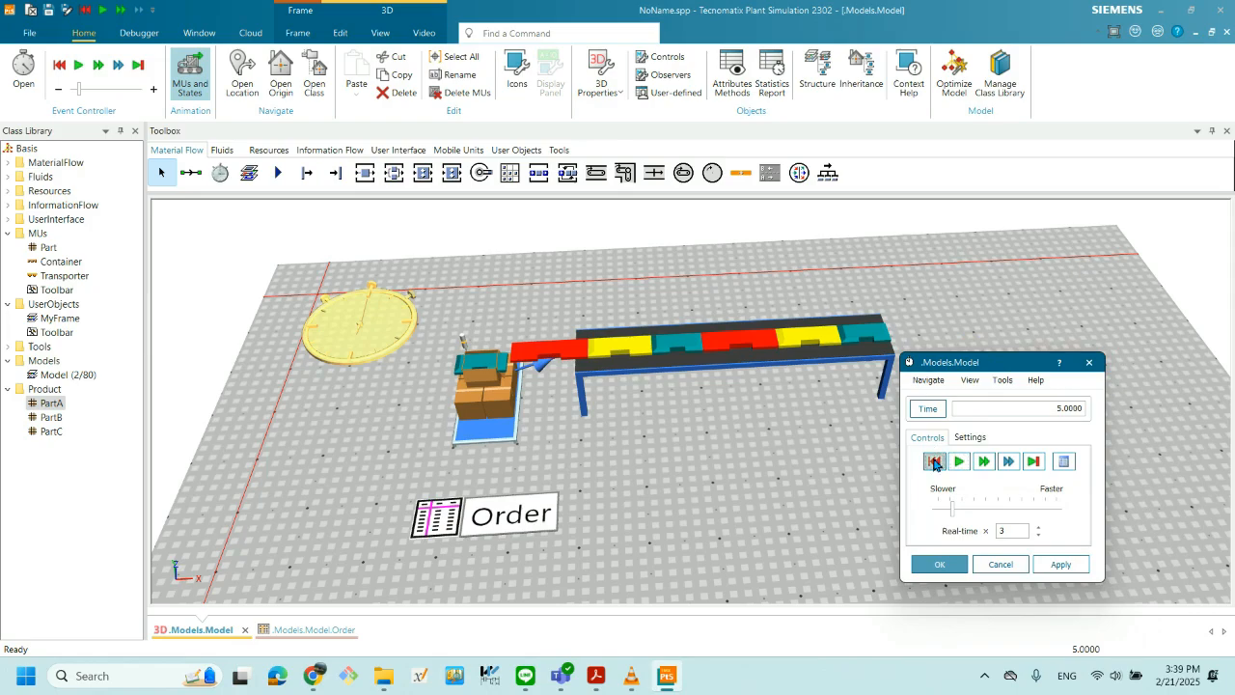
click(934, 461)
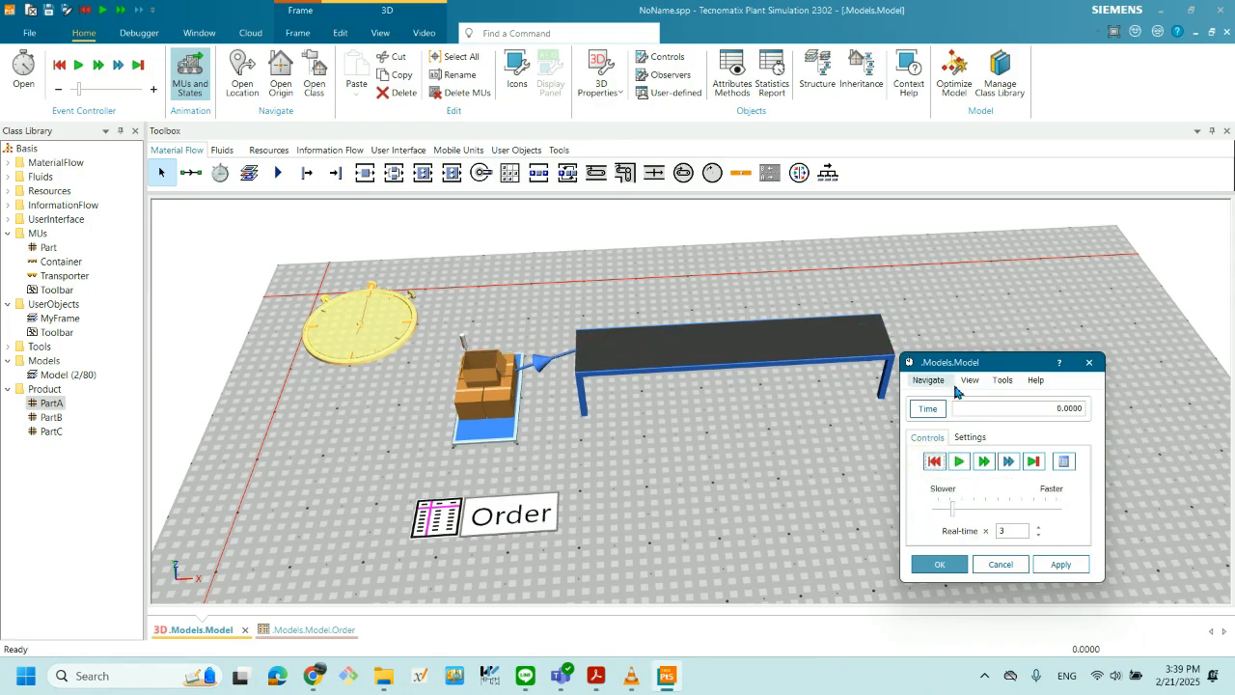
drag(959, 367, 1055, 455)
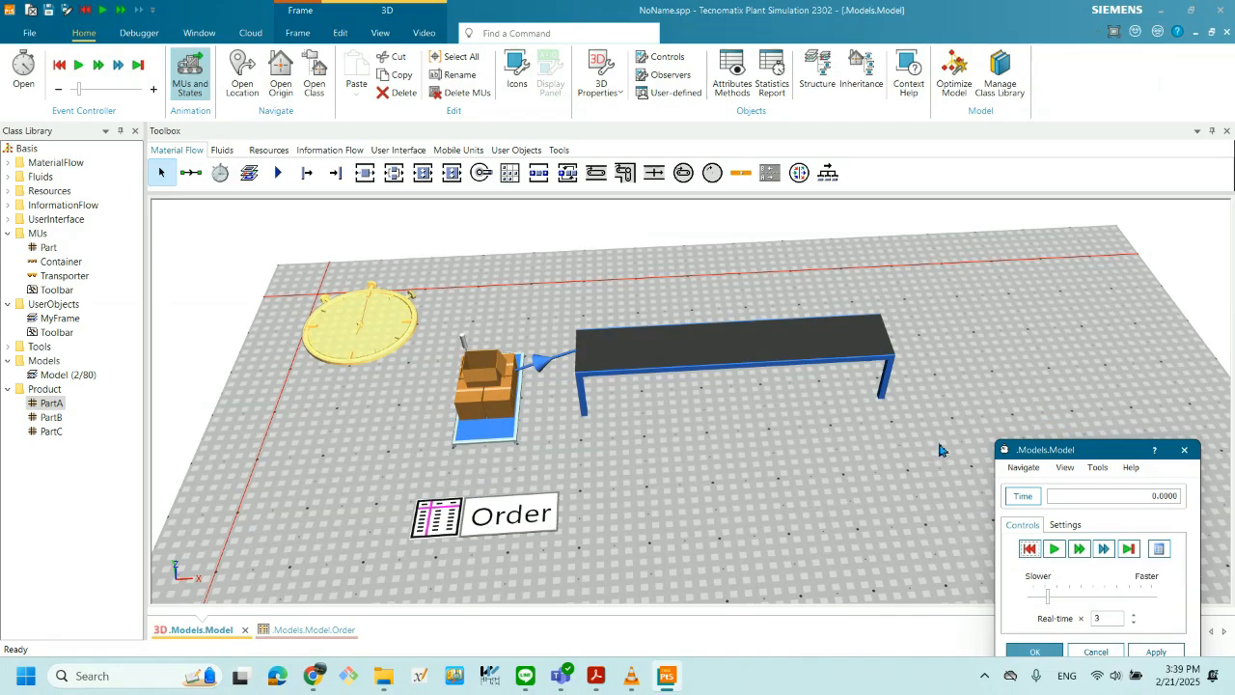
double_click(525, 521)
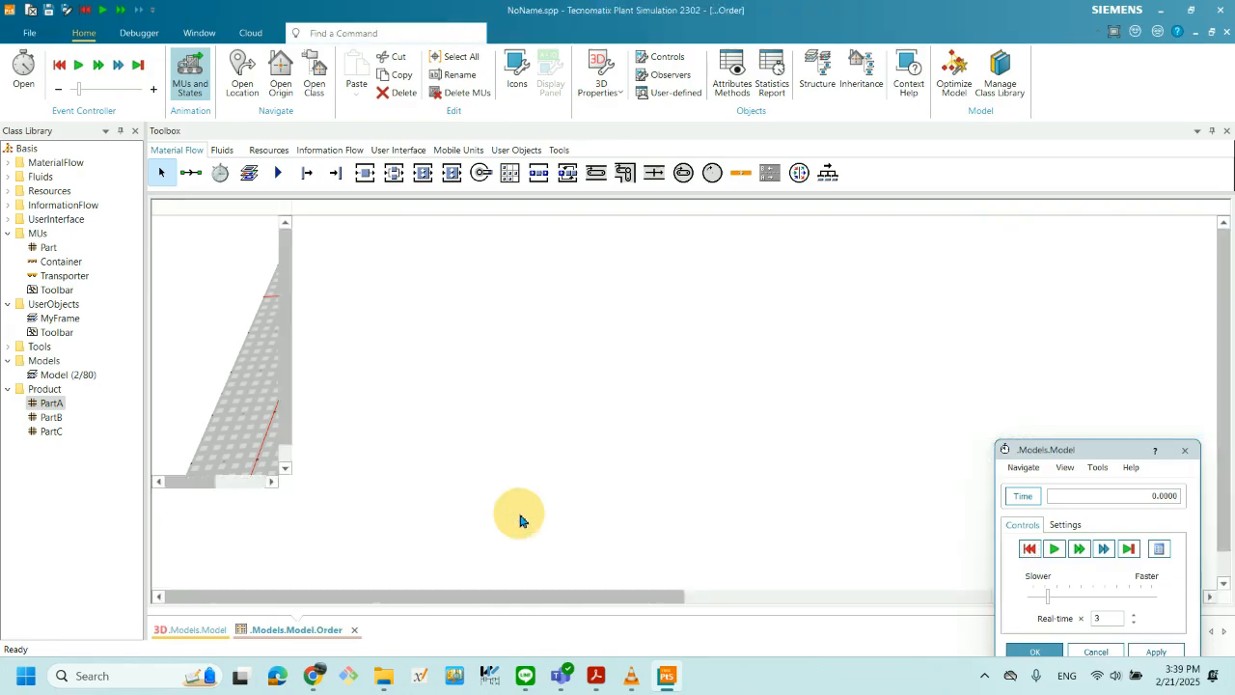
drag(1075, 449, 639, 294)
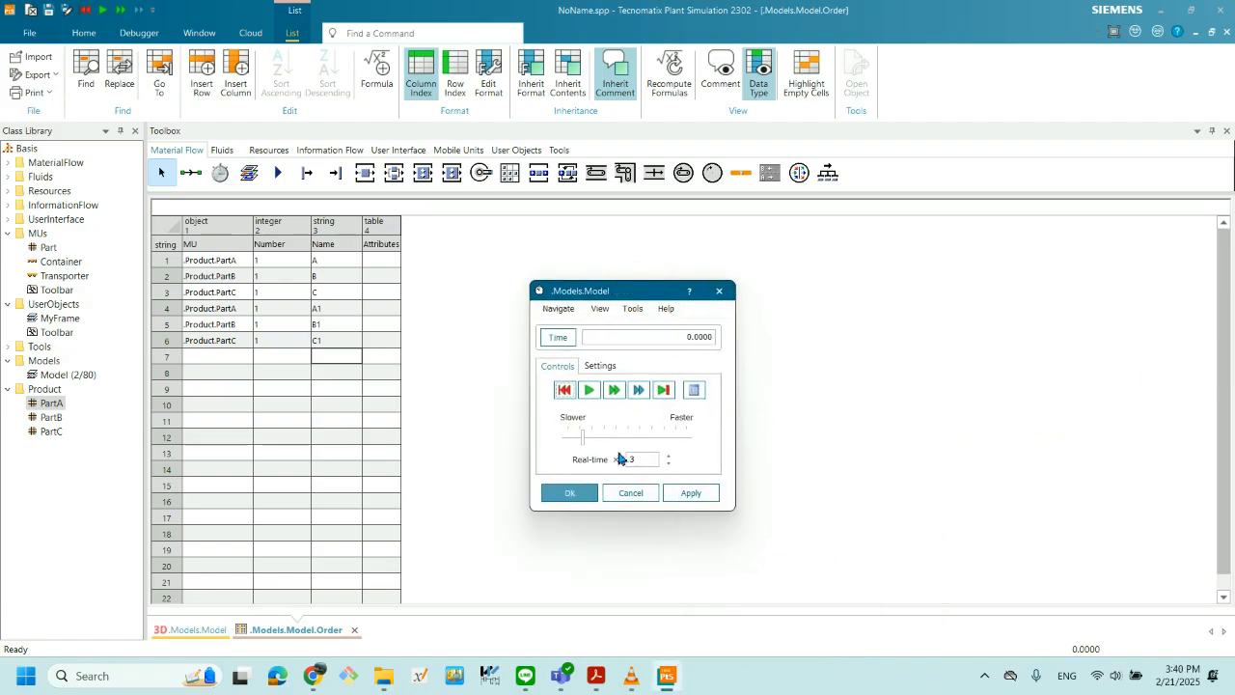
click(566, 391)
click(570, 493)
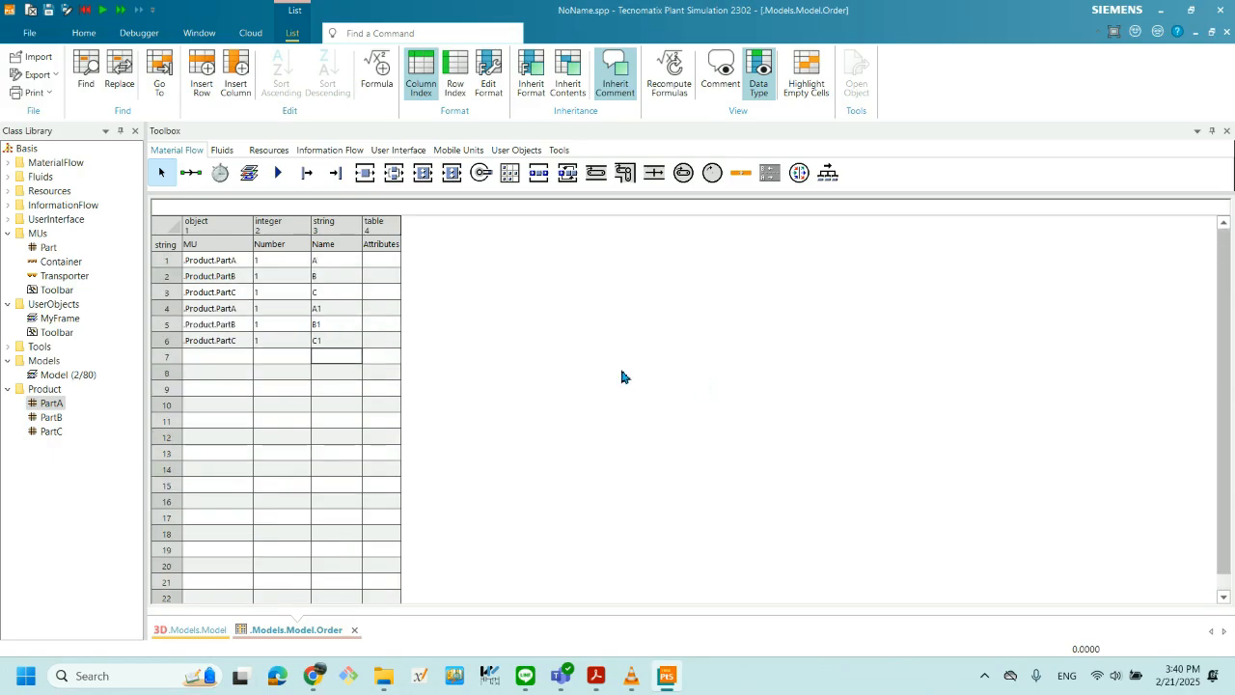
- Edit the Name entry in row 6 of the Order table, retyping the 1, and return to the 3D model
click(339, 345)
click(339, 345)
click(415, 335)
click(318, 338)
key(Delete)
text(1)
key(Return)
click(198, 629)
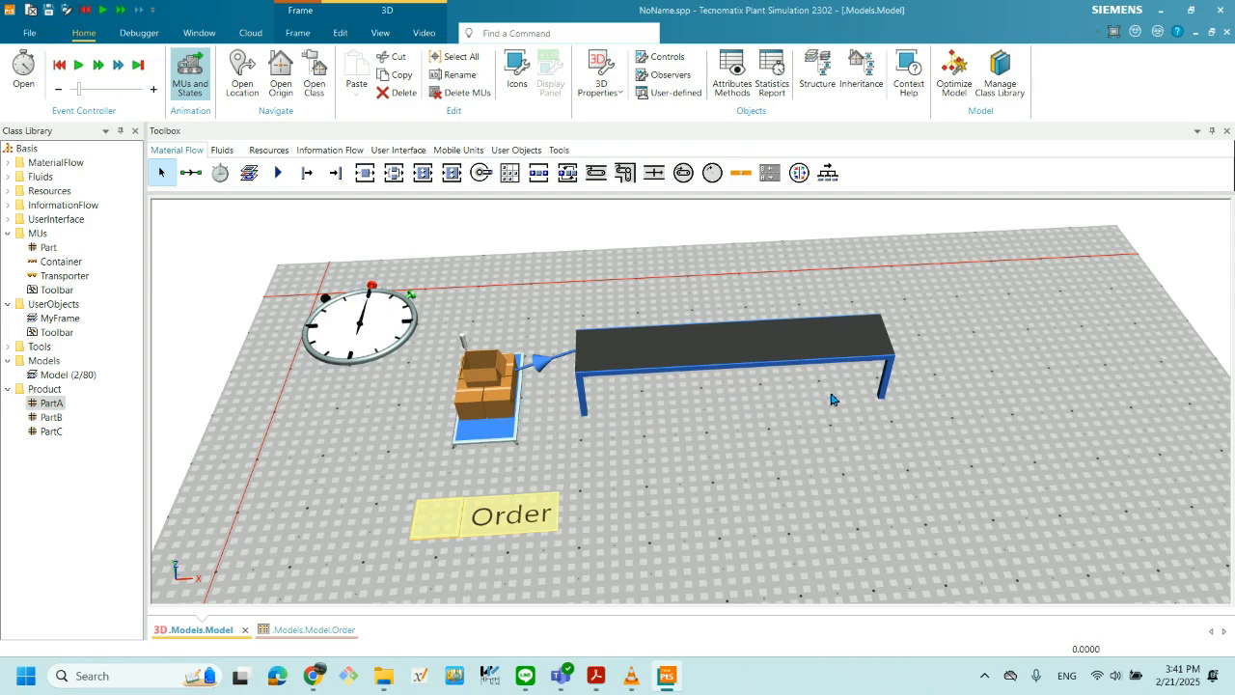
right_click(977, 353)
click(985, 331)
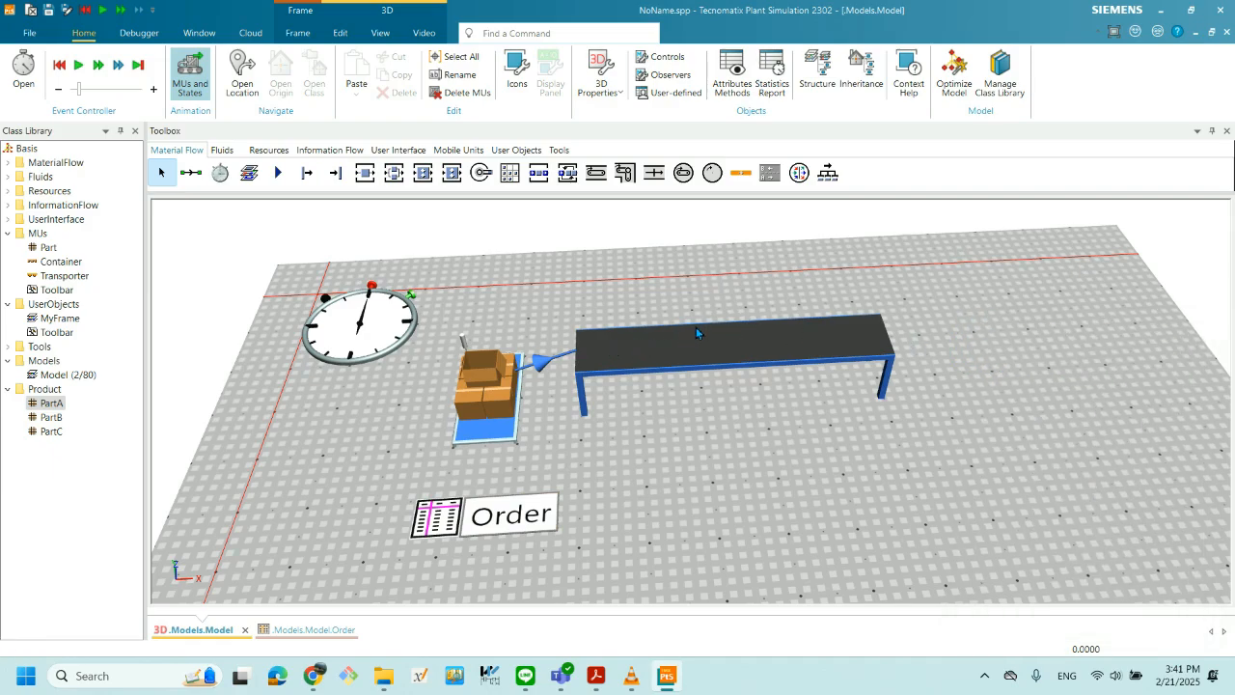
- Run the simulation in the 3D model, keep the error message clear of the Source, and stop the simulation
right_click(985, 331)
click(1005, 316)
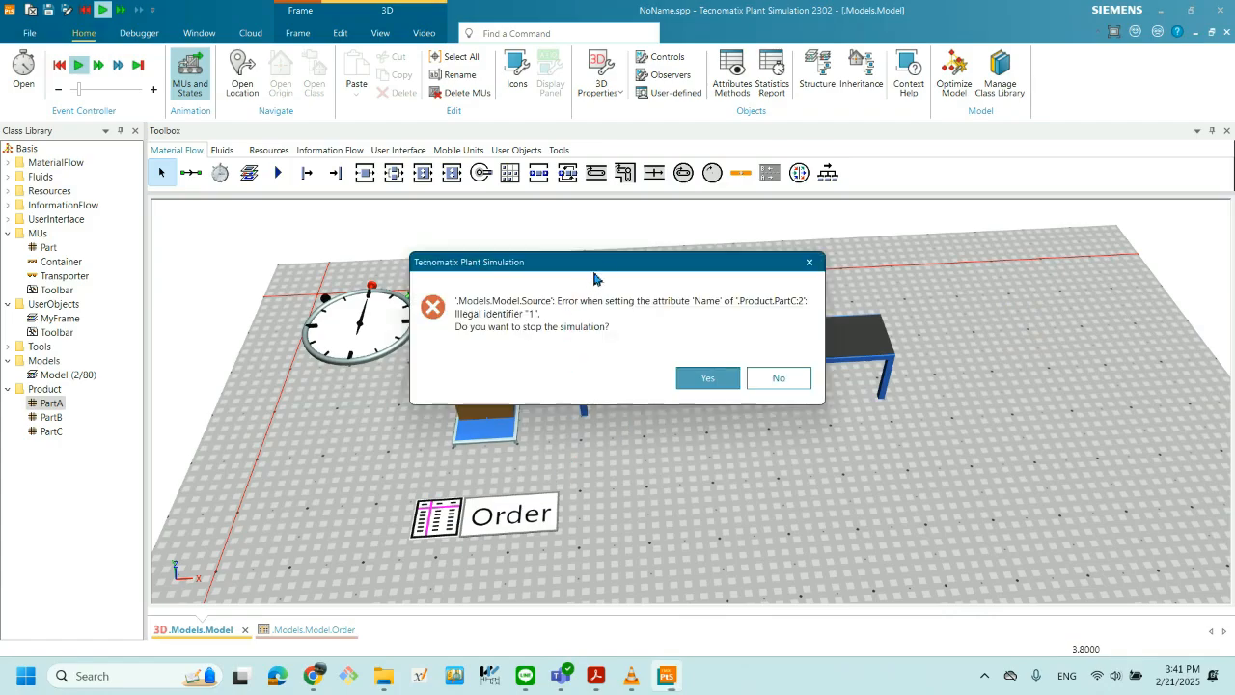
drag(616, 265, 994, 299)
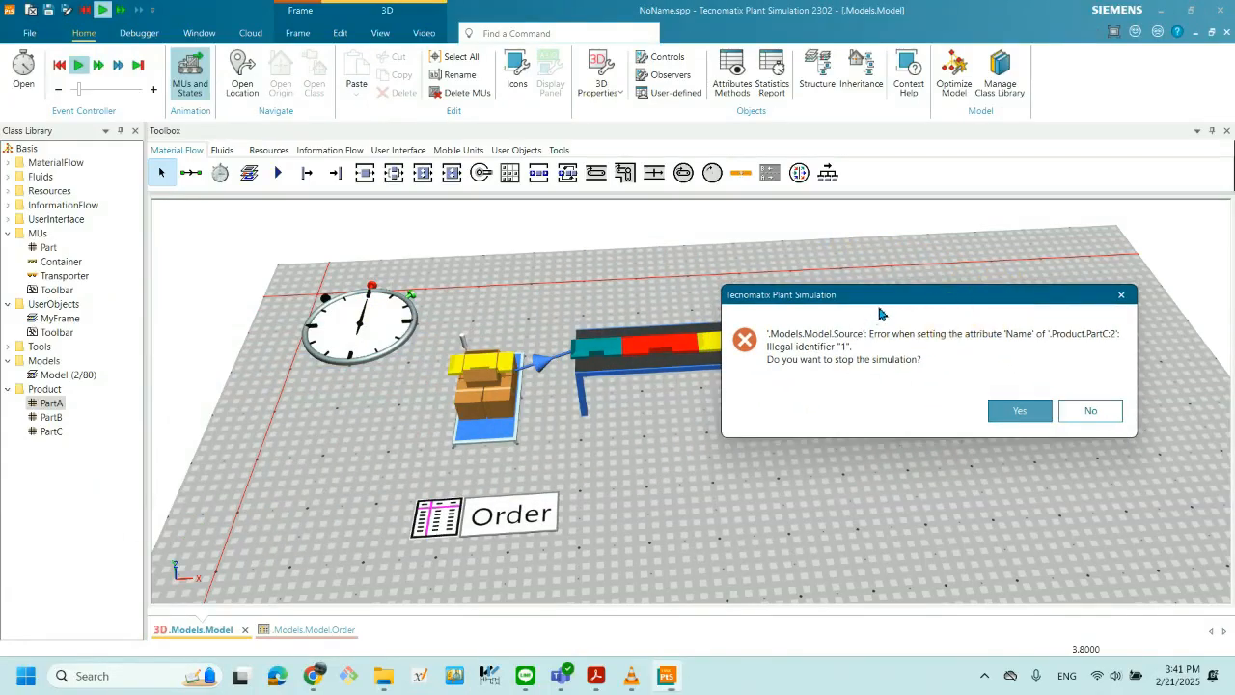
drag(881, 297, 795, 297)
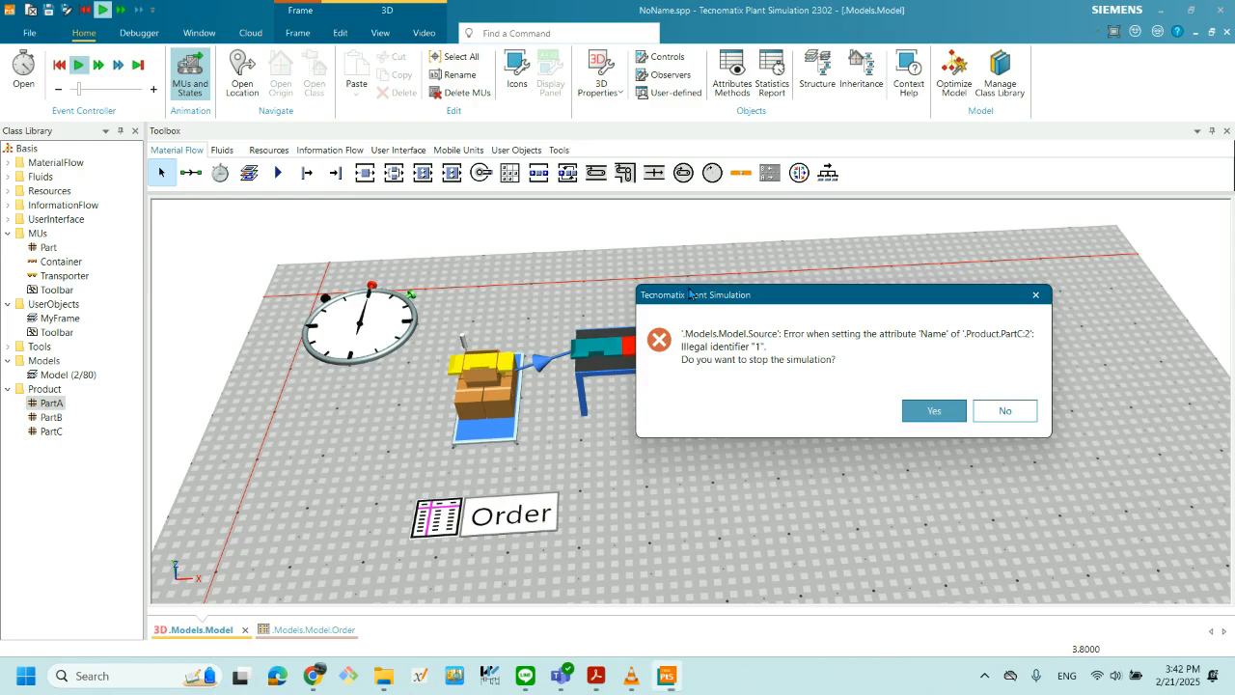
click(938, 413)
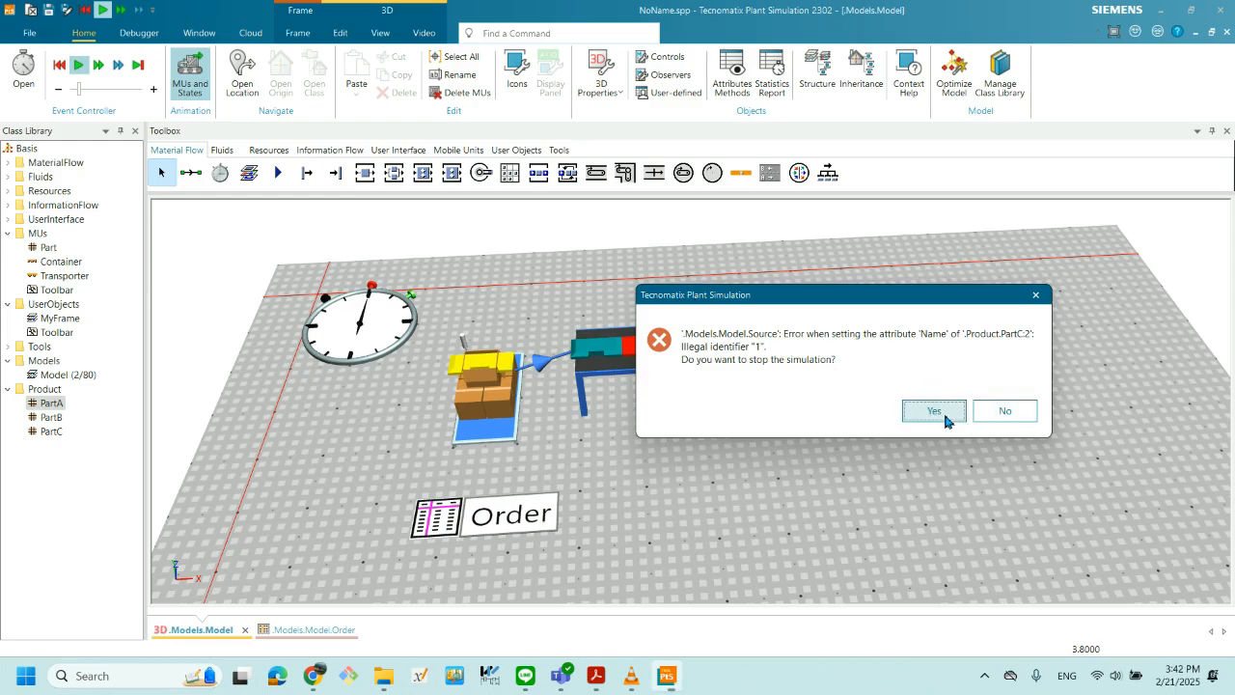
- Open the Order table and correct the Name in row 6 to C1
double_click(748, 526)
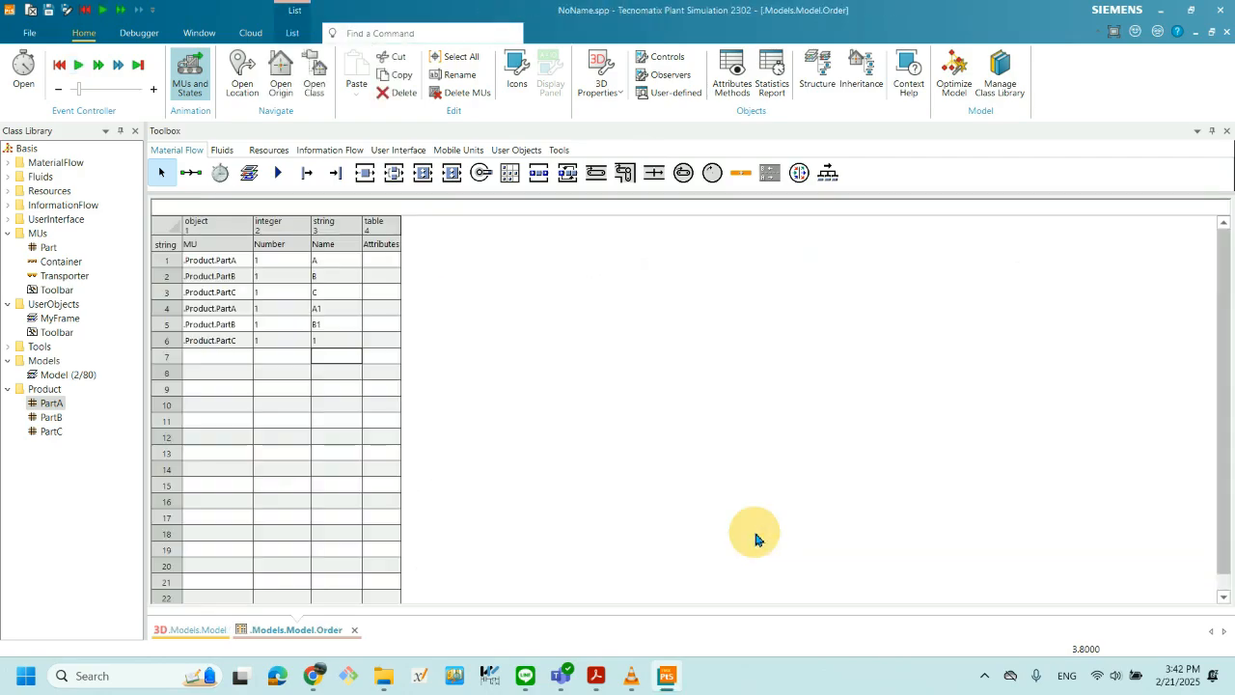
double_click(331, 342)
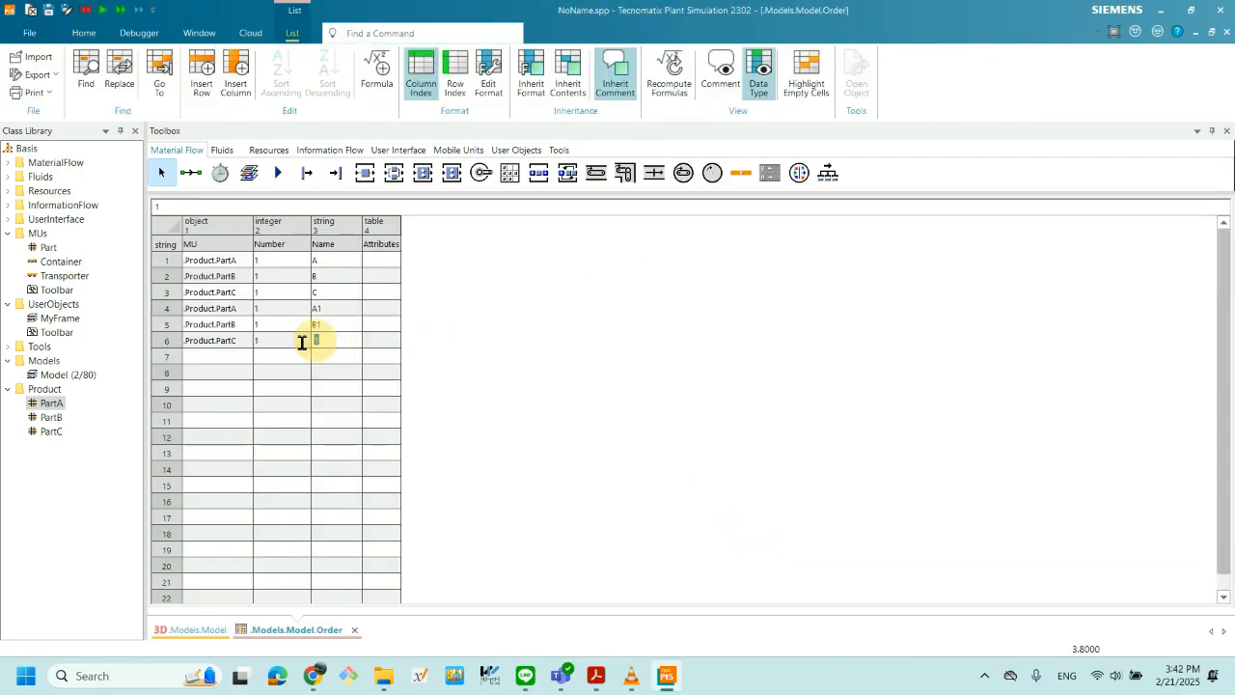
text(C1)
key(Return)
double_click(340, 344)
text(1)
key(Return)
- Switch to the PDF training slides in Acrobat and examine the valid and invalid user-defined names on page 59
click(591, 679)
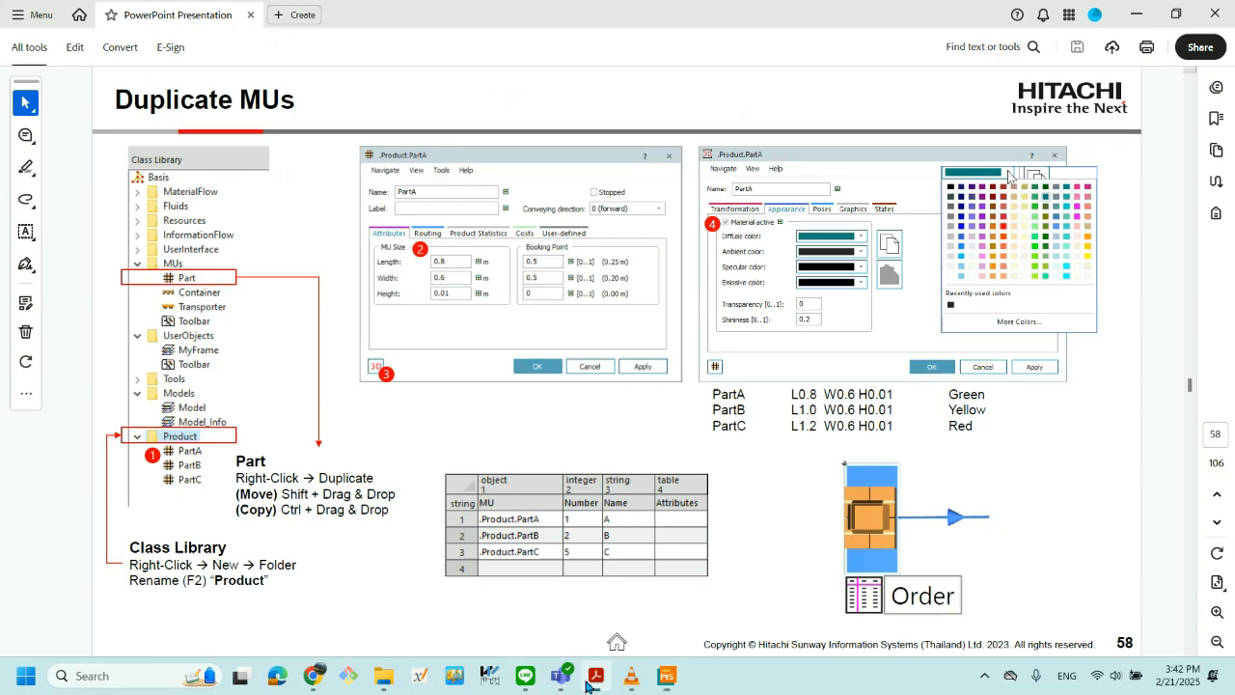
scroll(595, 347, down, 2)
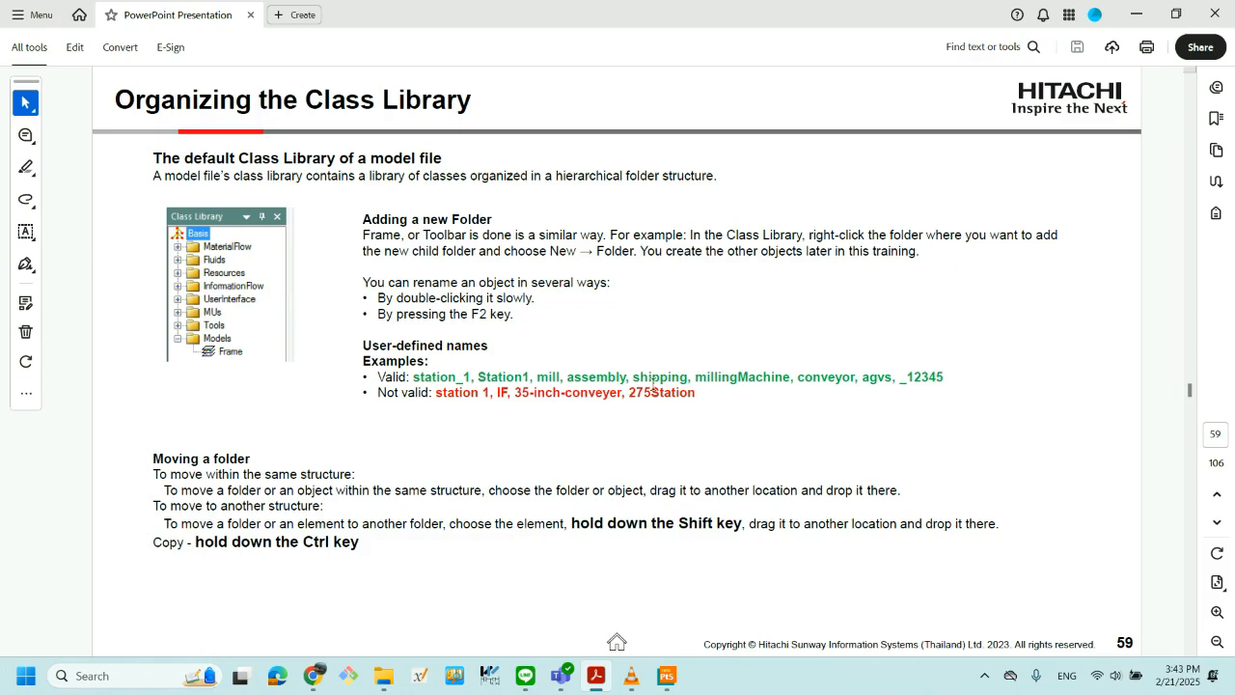
click(645, 383)
click(644, 381)
drag(530, 385, 536, 392)
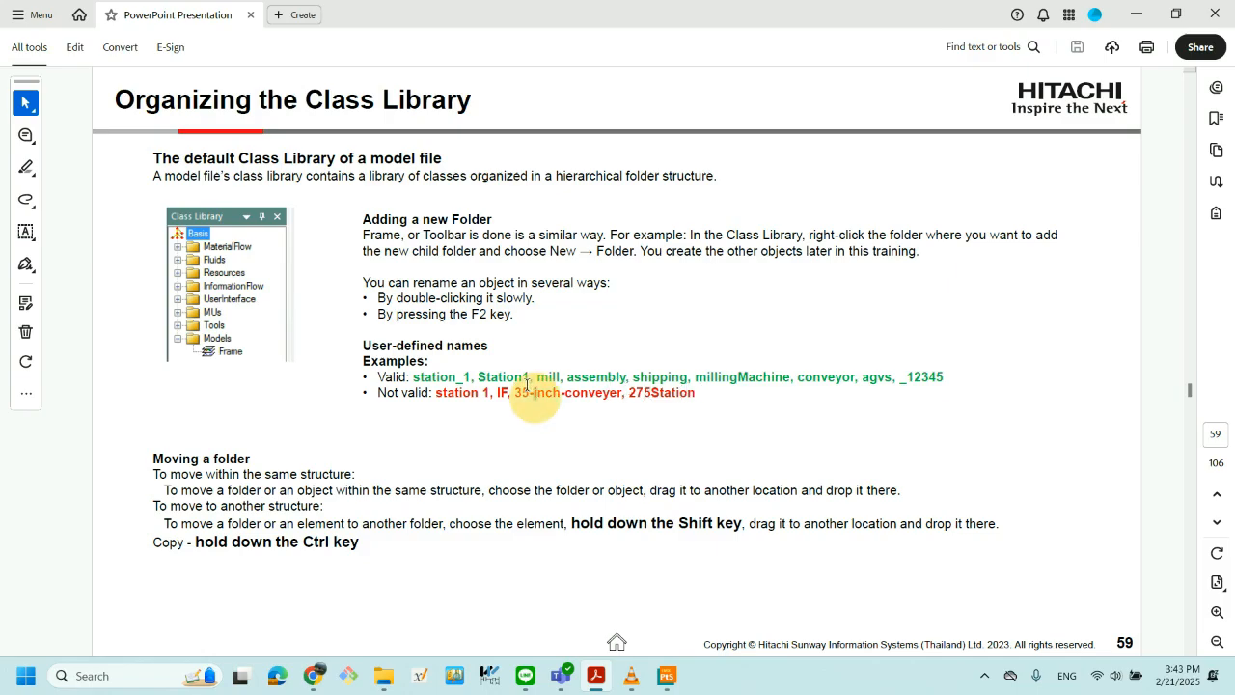
click(628, 470)
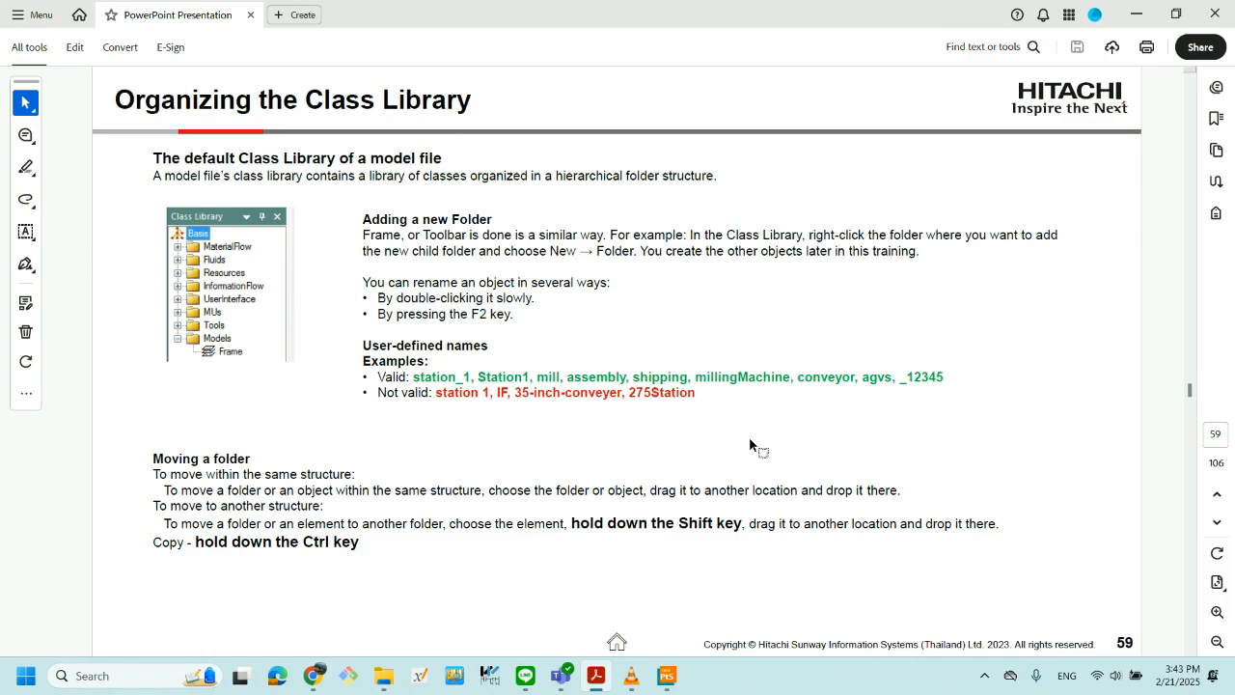
click(477, 392)
- Return to Plant Simulation and clear the entries in rows 4 to 6 of the Order table
click(672, 686)
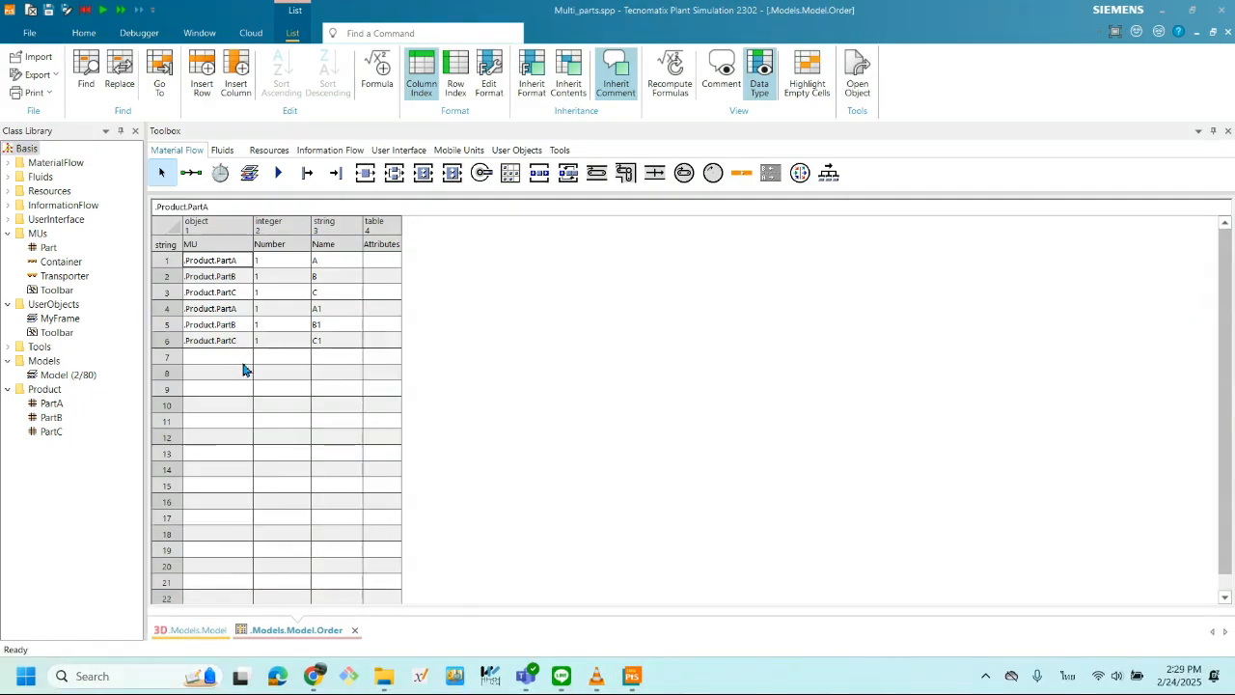
drag(194, 309, 332, 340)
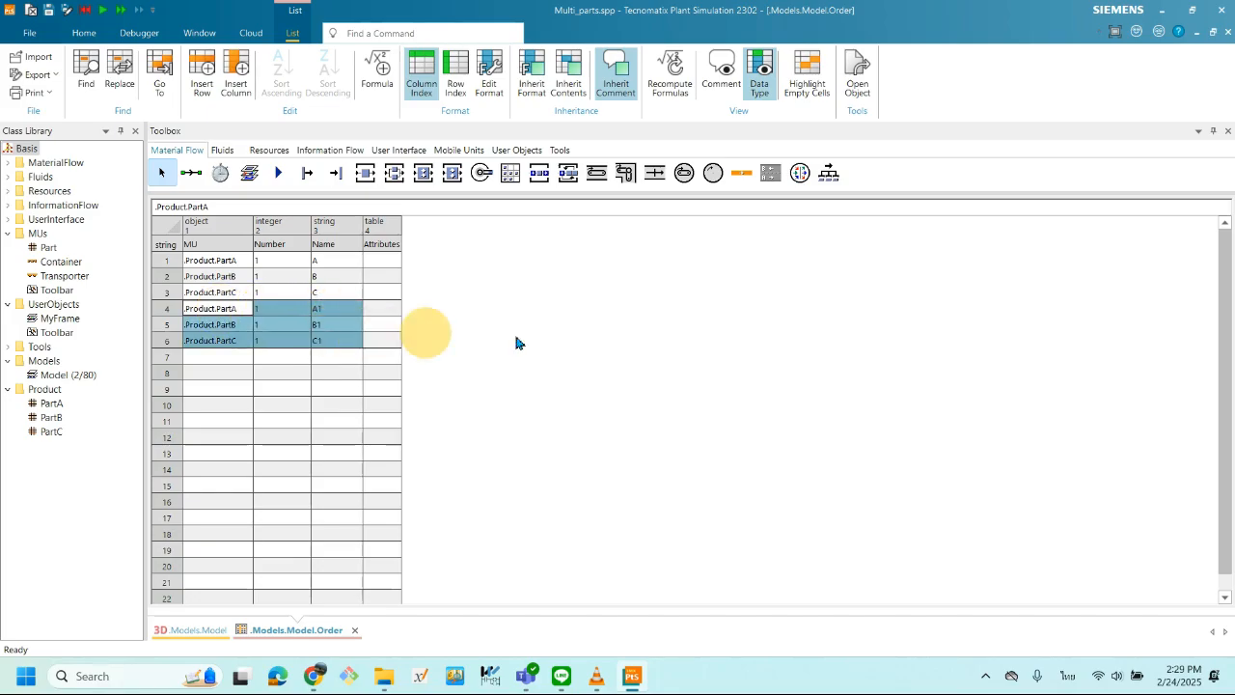
key(Delete)
click(615, 412)
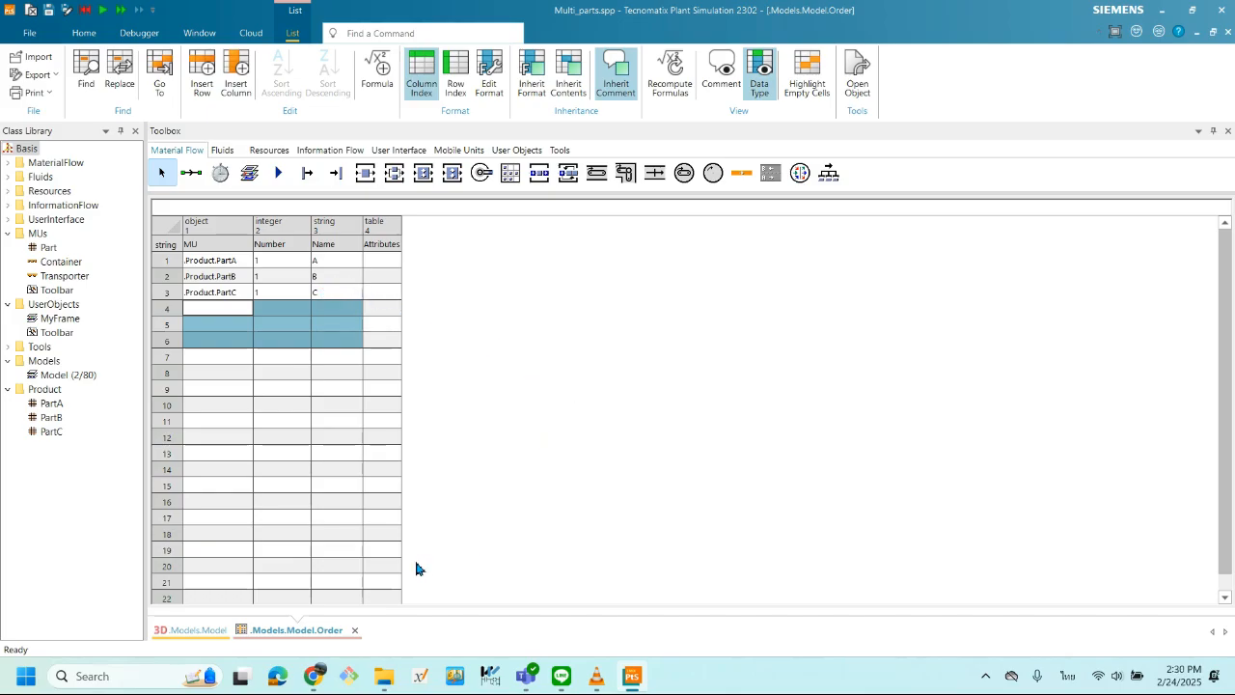
- Return to the 3D model and reset the simulation
click(214, 633)
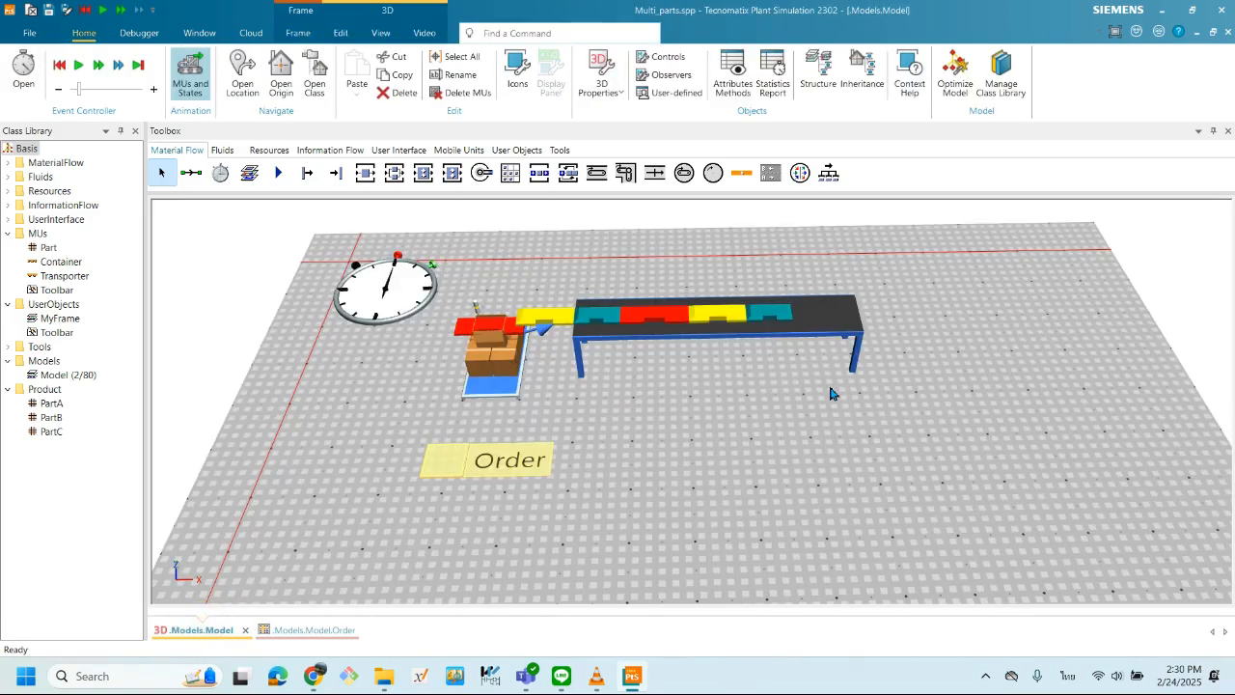
right_click(795, 408)
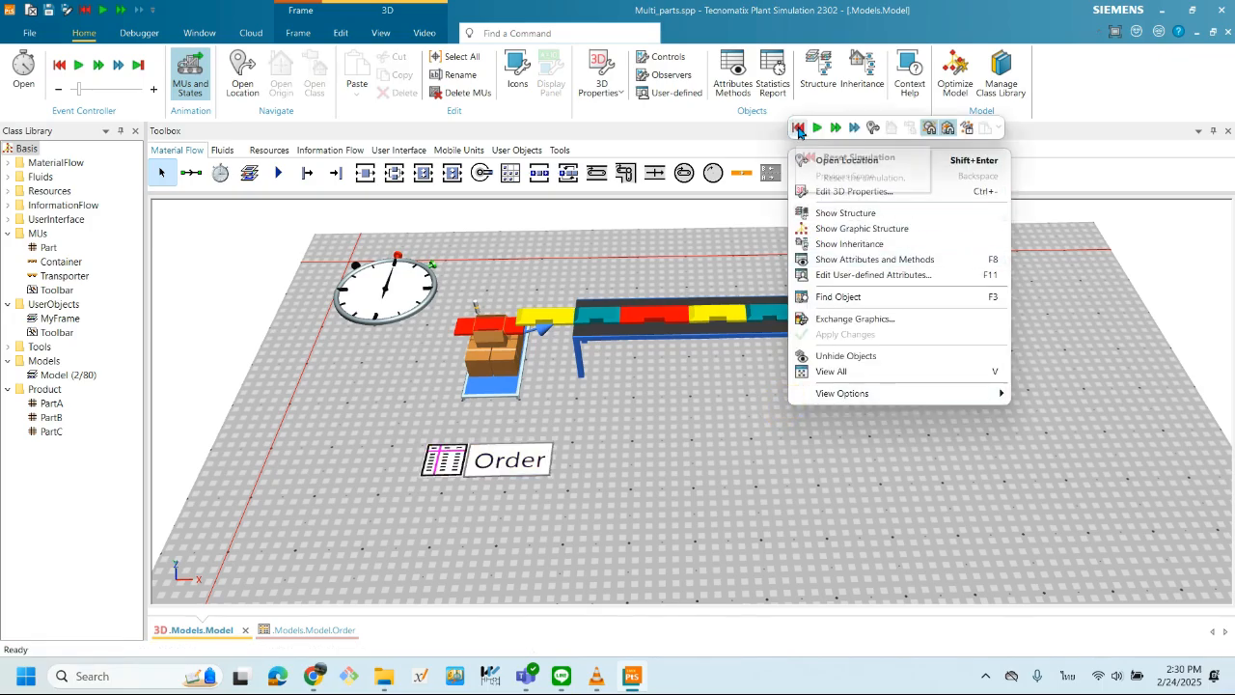
click(798, 128)
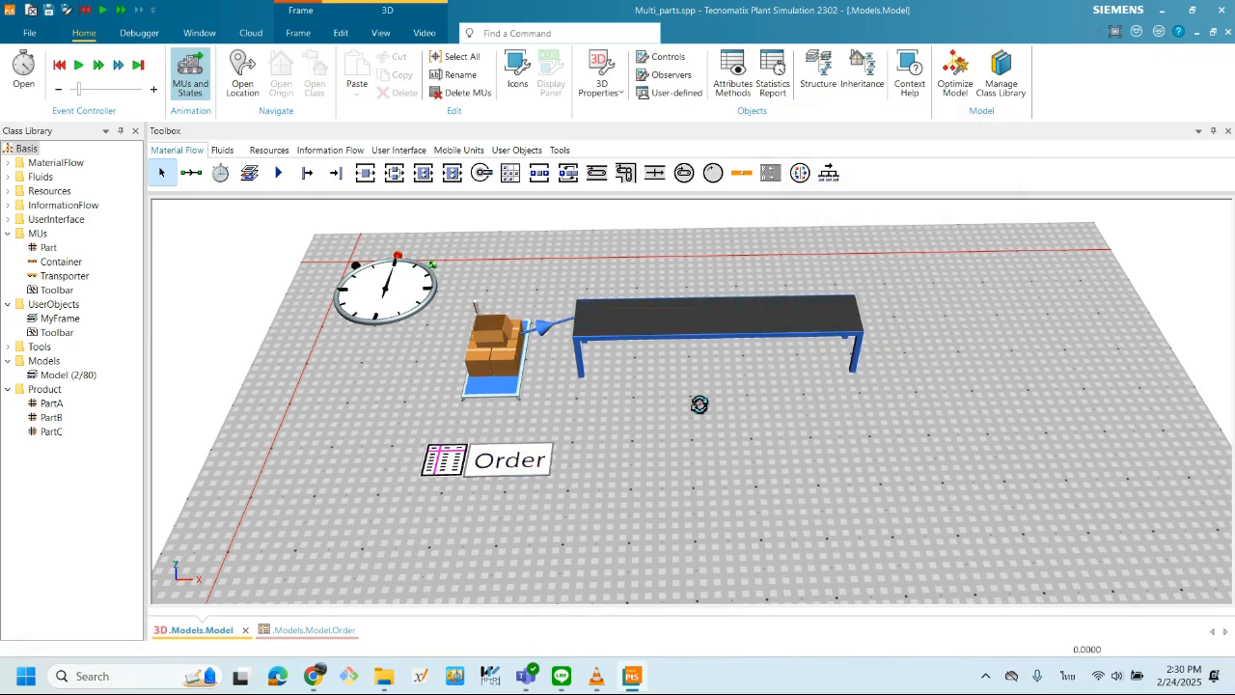
- Place a Station beyond the free end of the conveyor and a Drain just past the Station
drag(699, 404, 698, 407)
drag(963, 403, 645, 462)
drag(697, 518, 724, 505)
drag(840, 467, 830, 479)
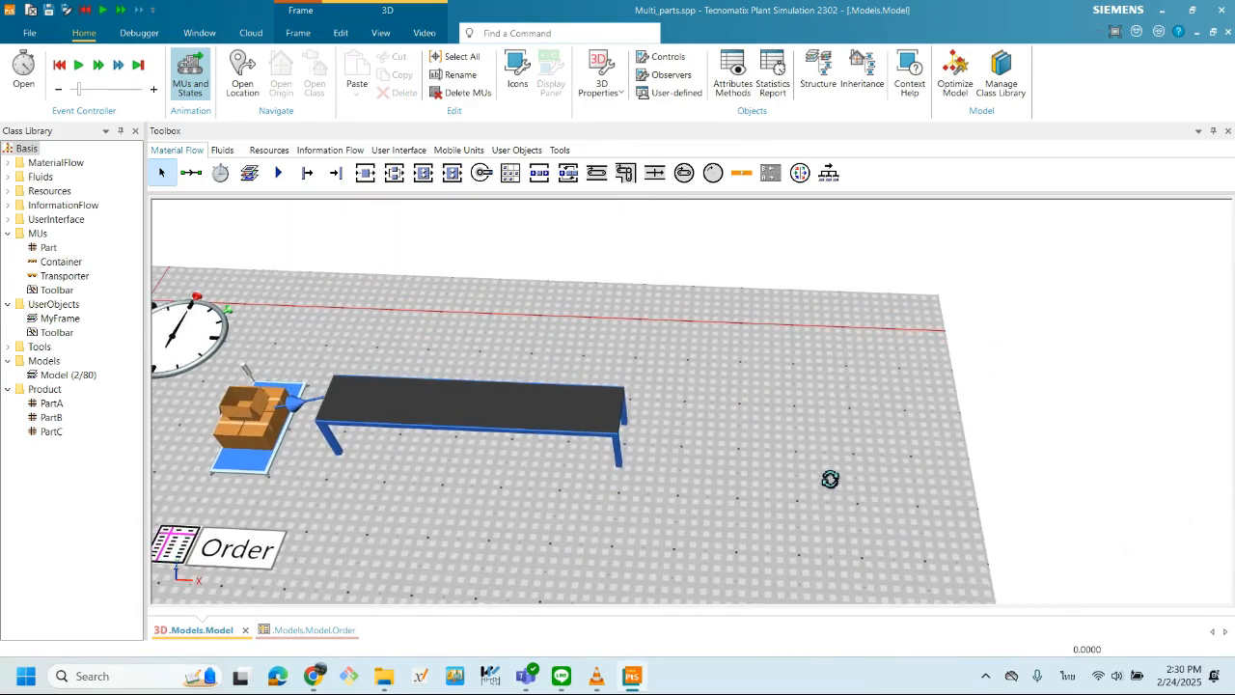
mouse_move(663, 449)
mouse_down()
mouse_move(689, 450)
mouse_move(662, 460)
mouse_up()
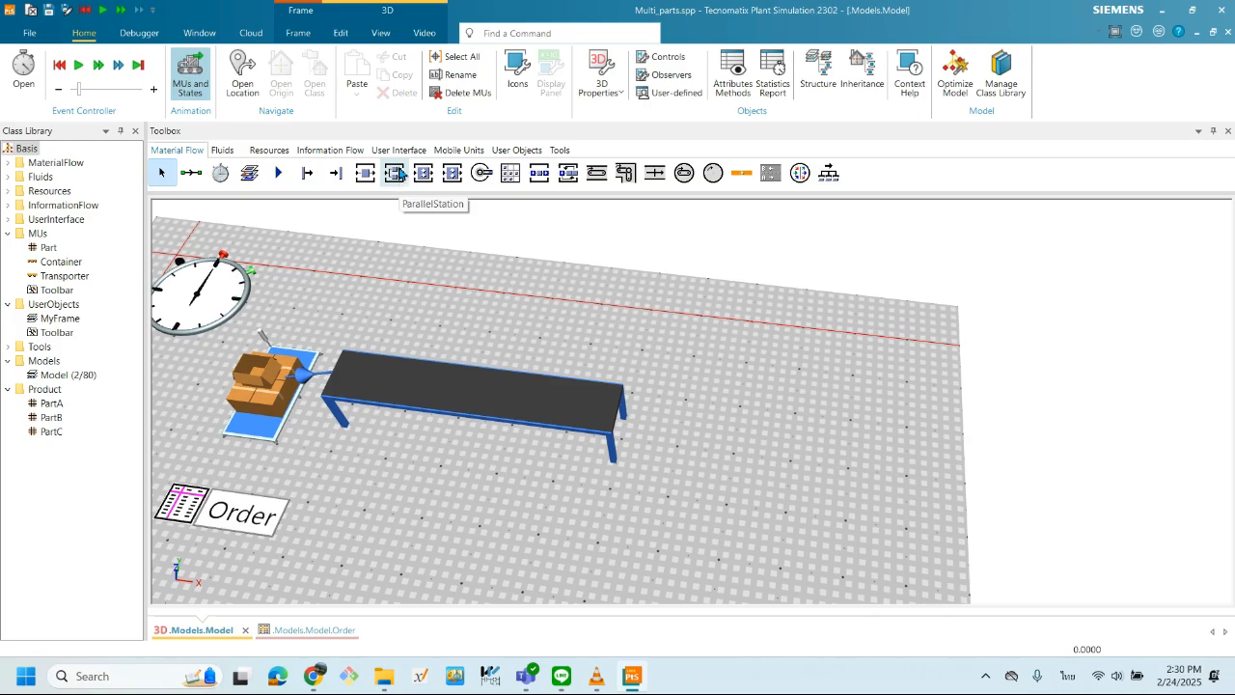
drag(367, 180, 746, 442)
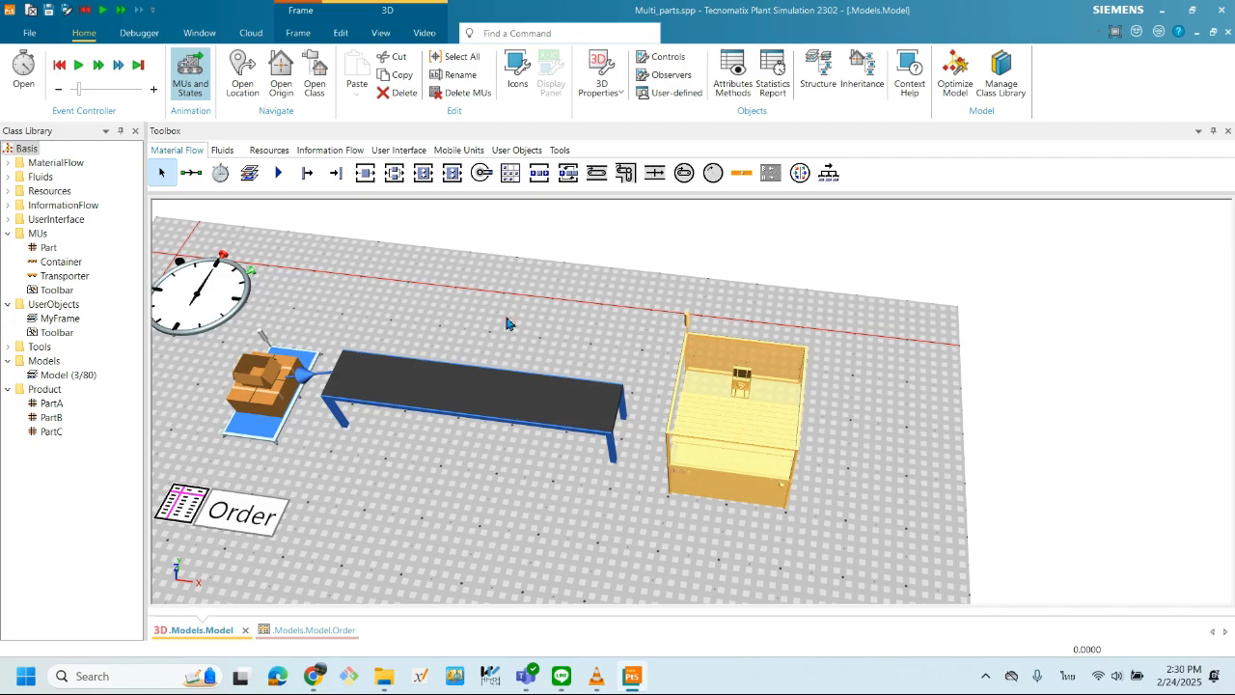
drag(335, 174, 923, 479)
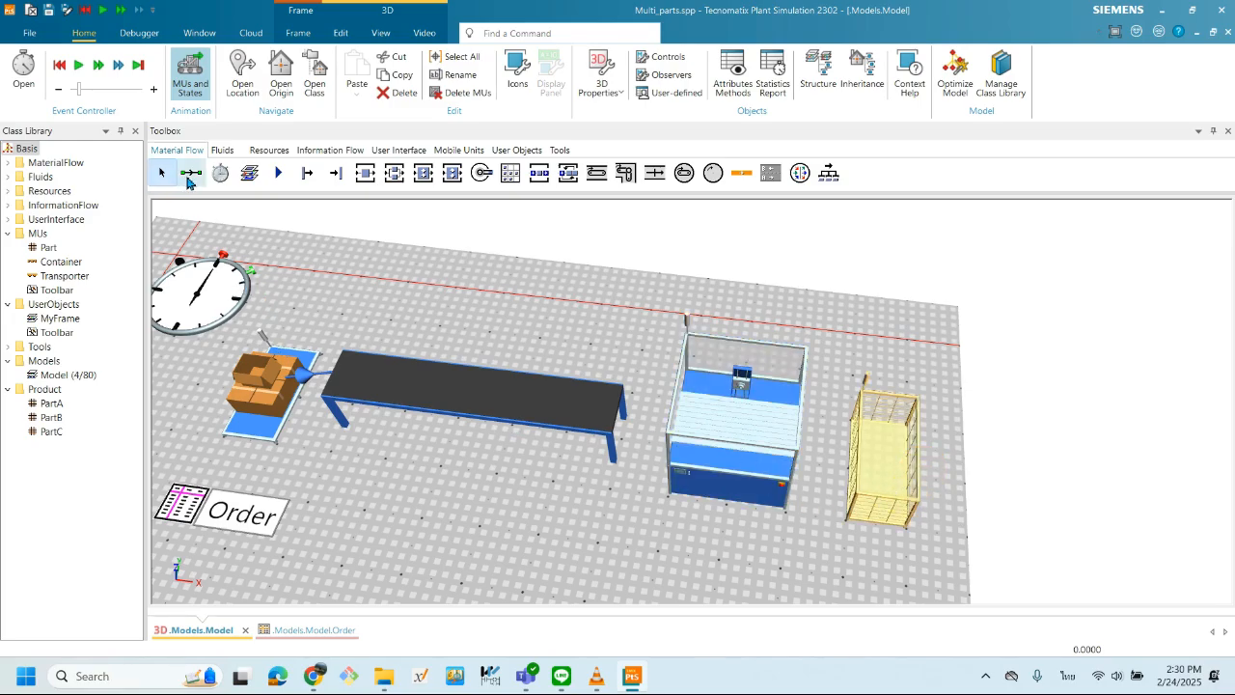
- Connect the conveyor to the Station and the Station to the Drain
click(191, 173)
click(569, 404)
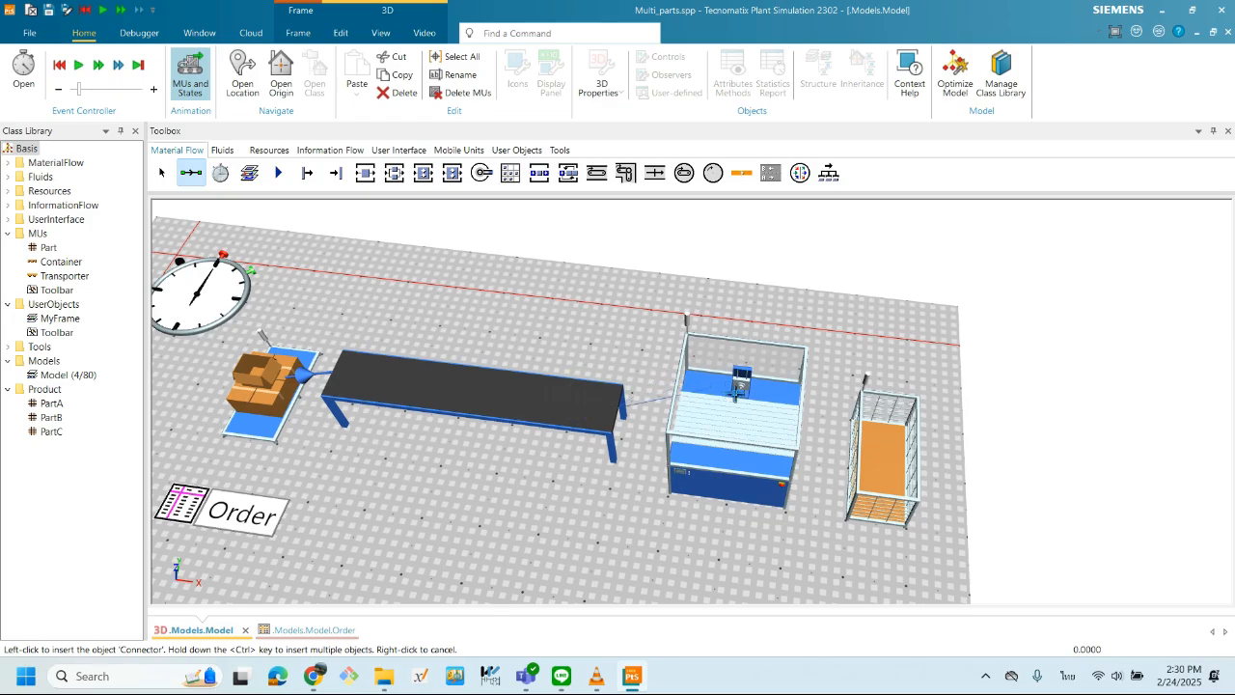
click(730, 410)
click(192, 172)
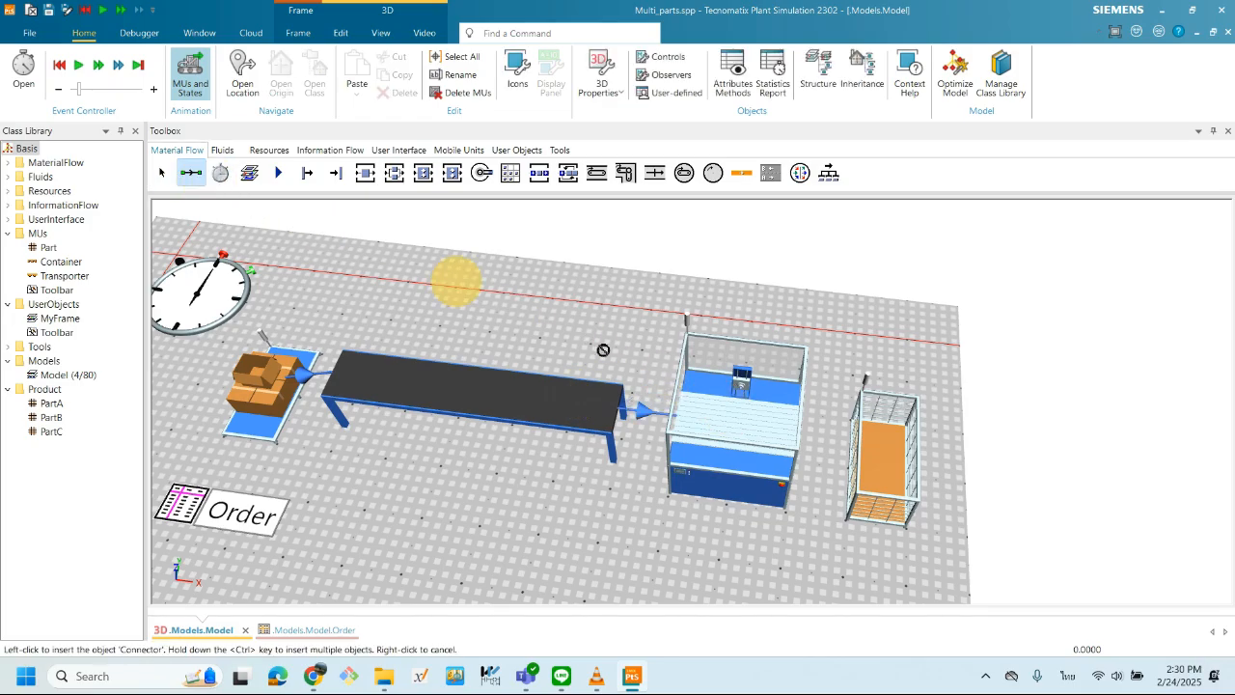
click(760, 425)
click(896, 468)
- Open the Station's properties and place the dialog beside the line so the Station and Drain are uncovered
scroll(912, 471, down, 5)
scroll(924, 474, down, 1)
drag(877, 496, 796, 381)
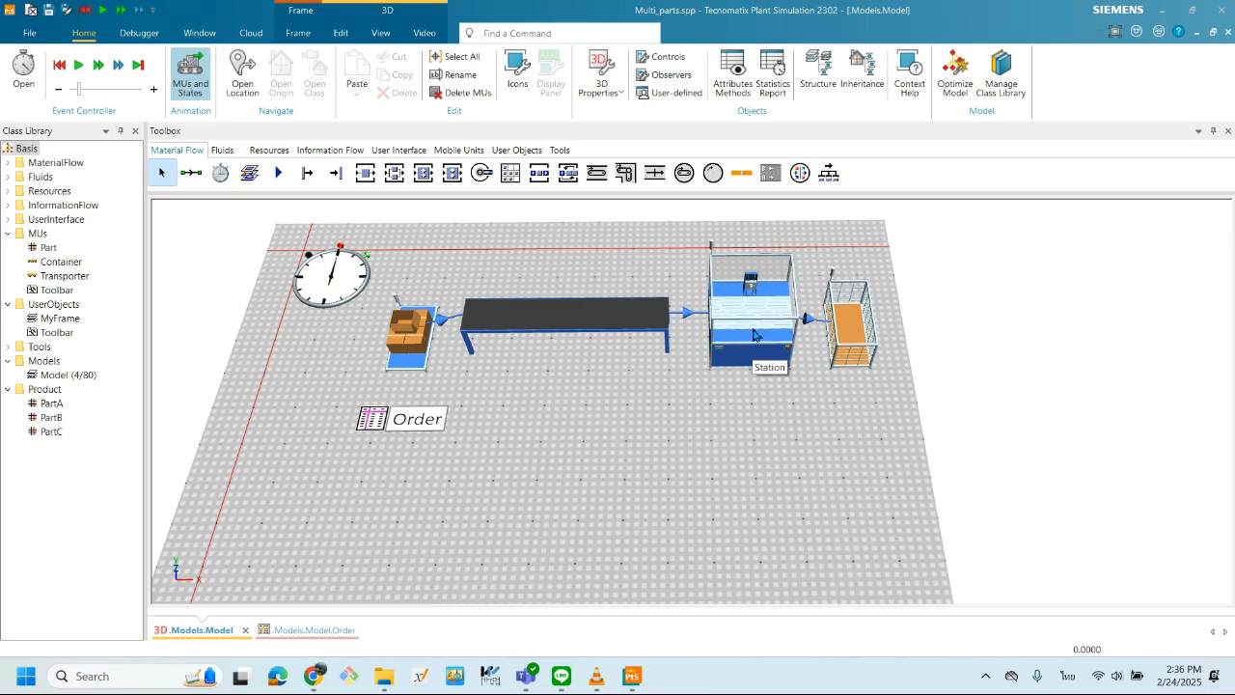
double_click(755, 335)
drag(625, 179, 570, 215)
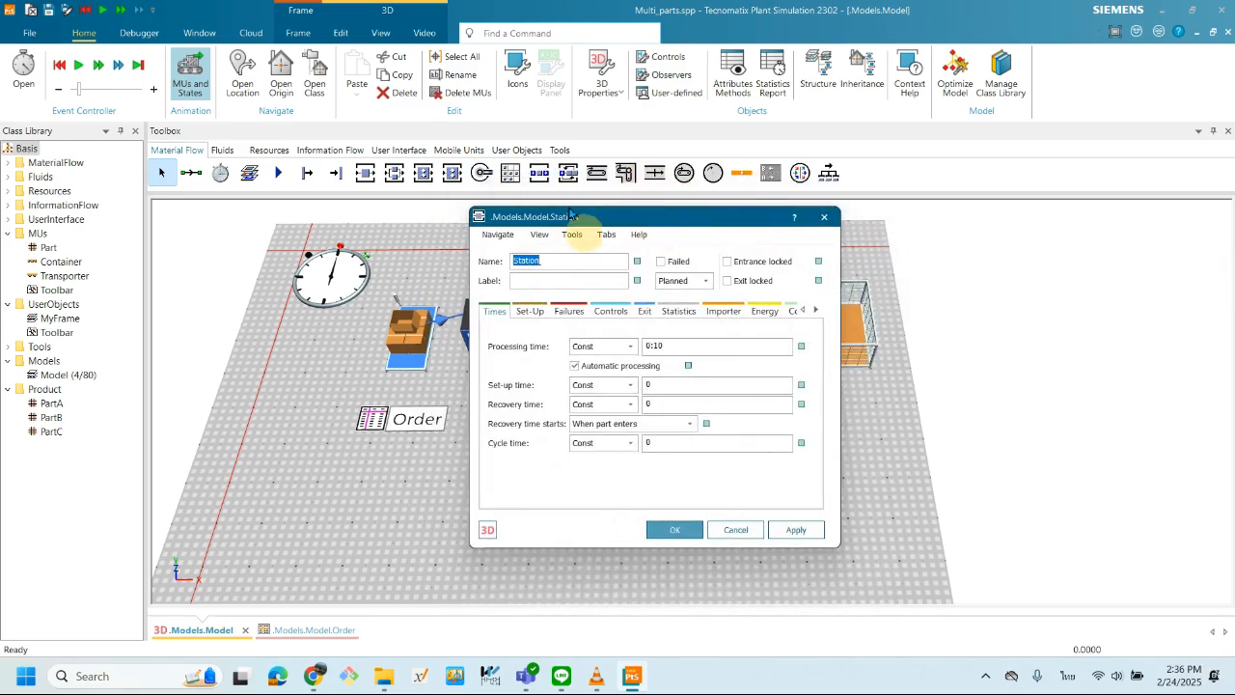
drag(660, 222, 1044, 202)
drag(750, 405, 551, 358)
drag(969, 197, 745, 218)
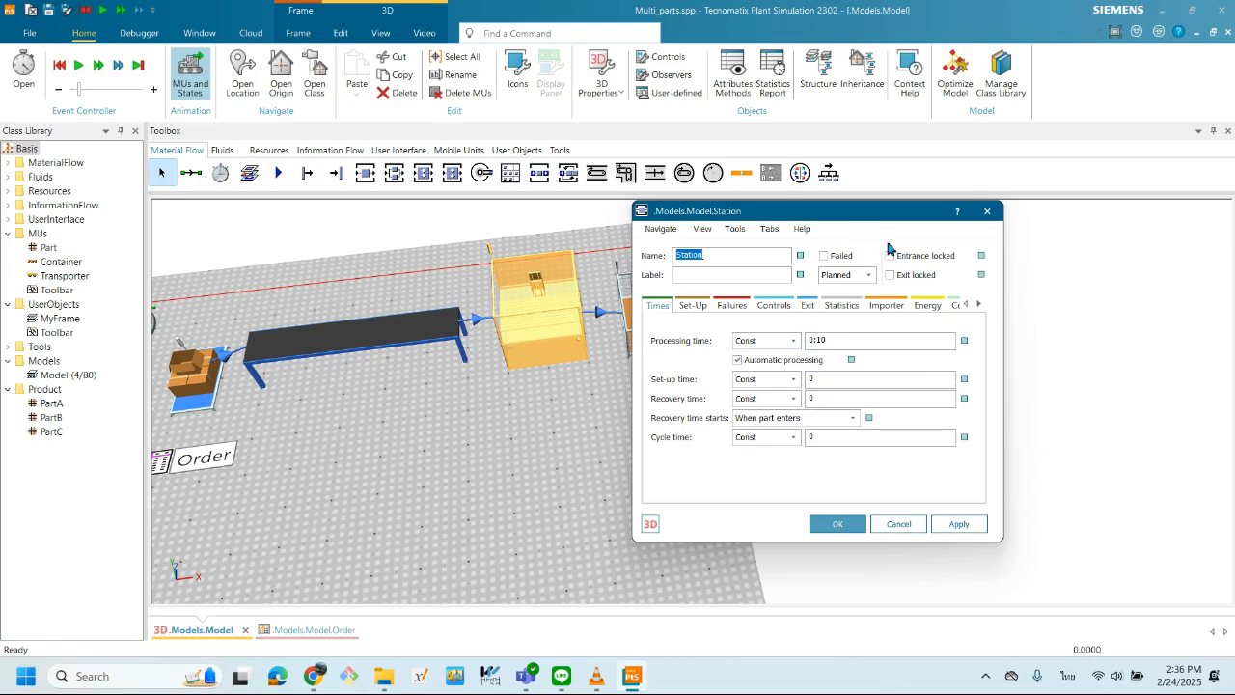
drag(853, 212, 888, 206)
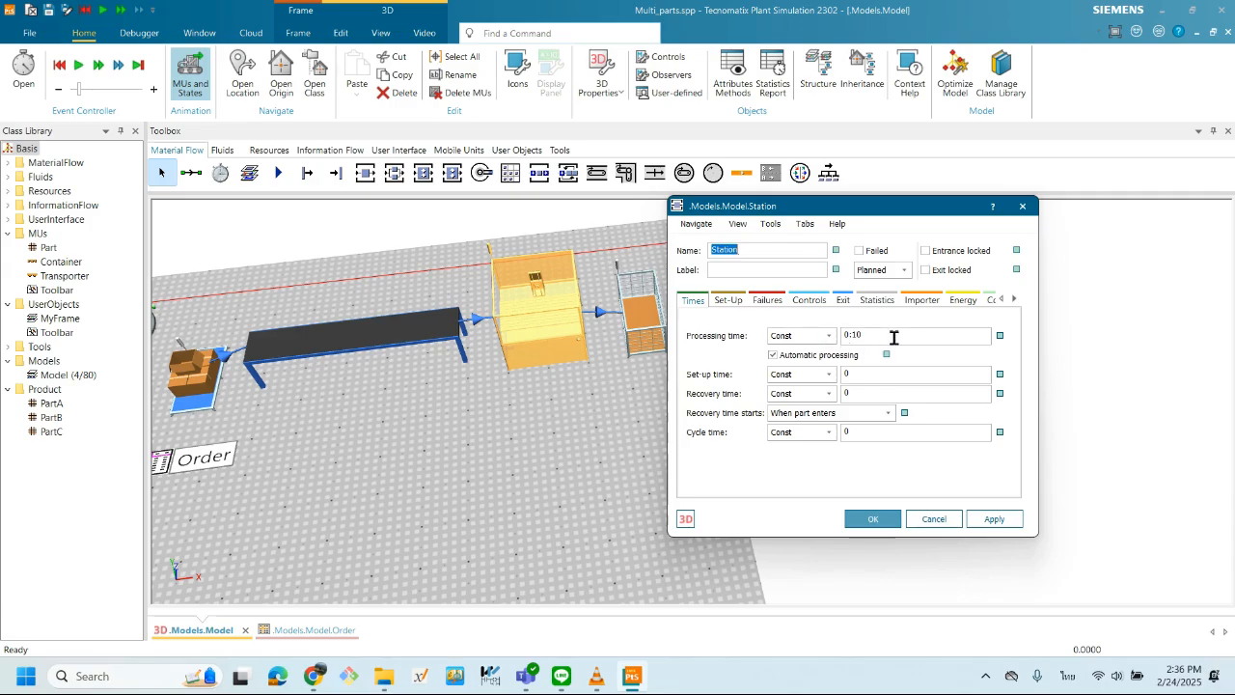
- Try the Uniform and Normal distributions for the Station's processing time and return it to Const
click(830, 336)
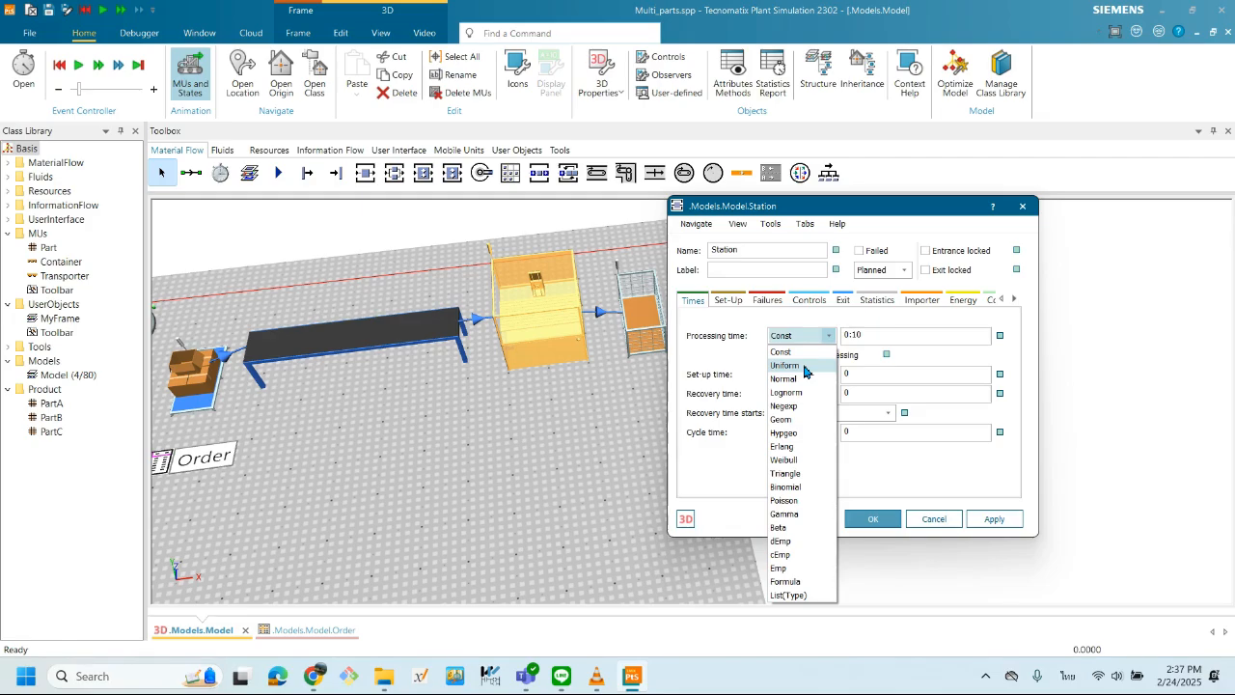
click(809, 366)
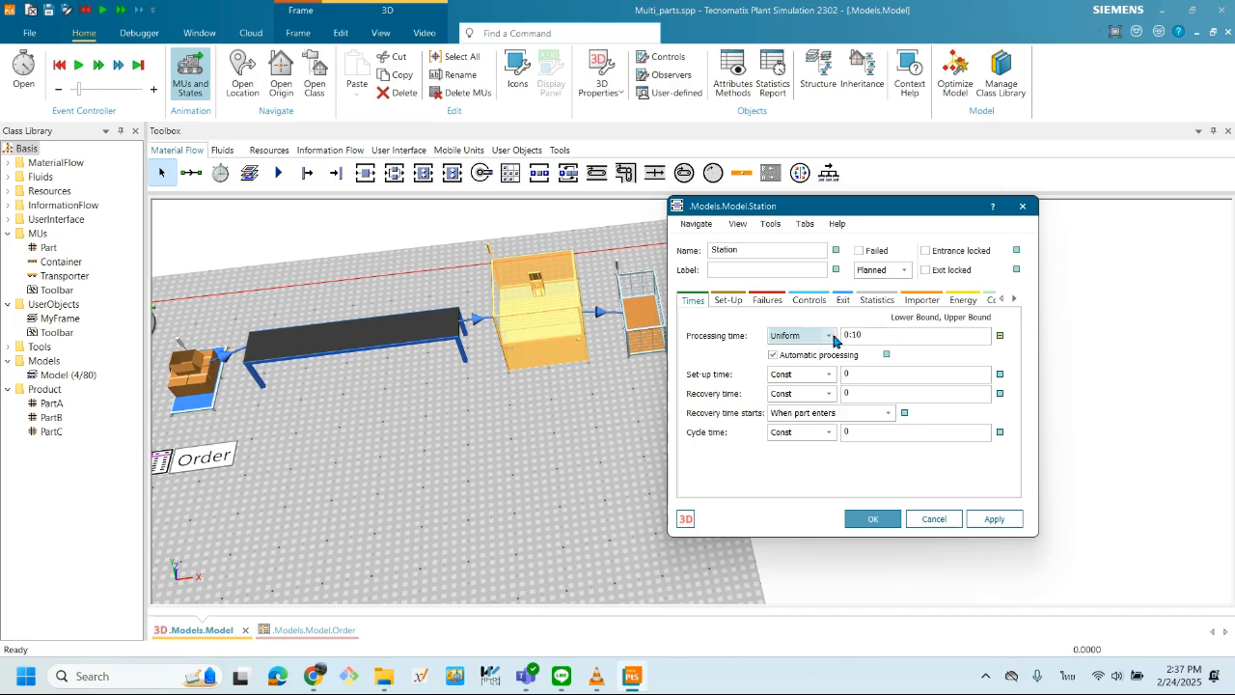
click(834, 336)
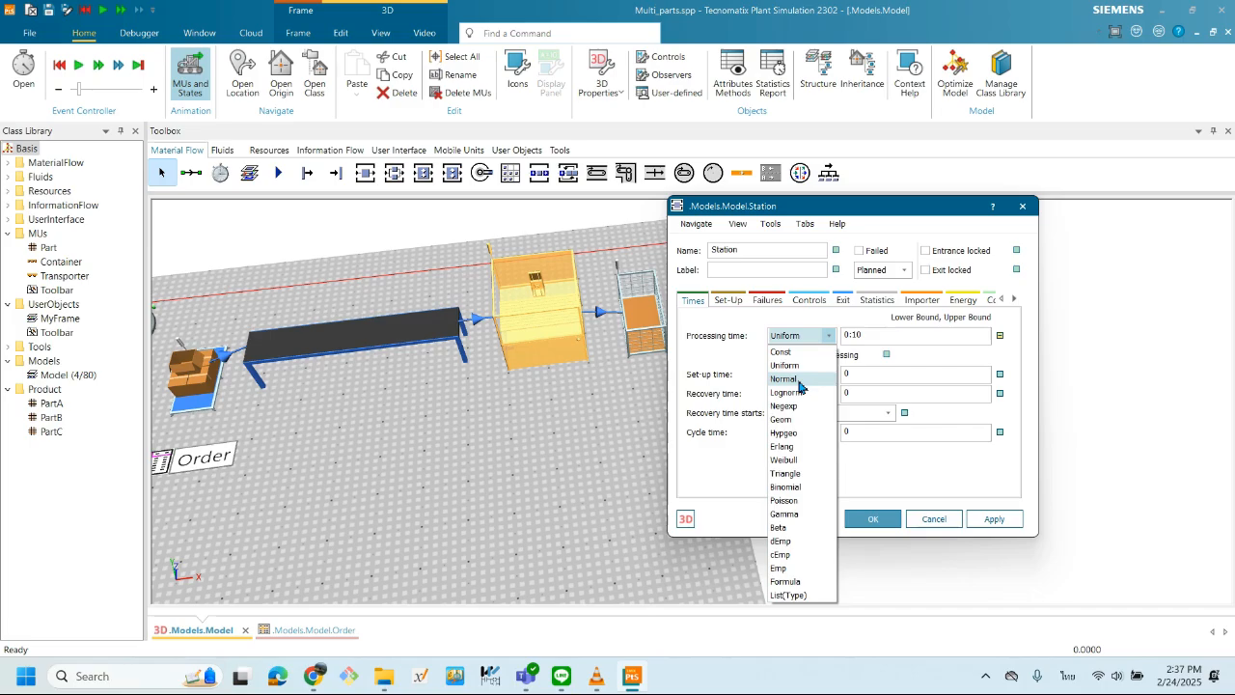
click(810, 371)
click(828, 335)
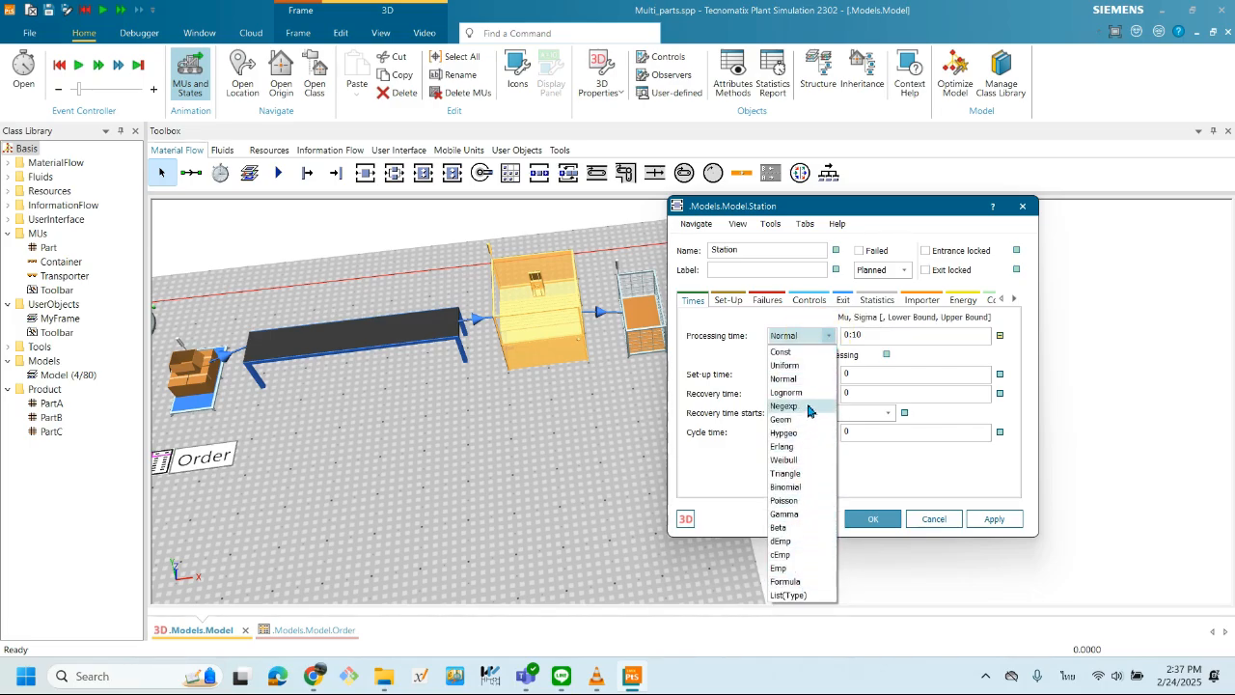
click(754, 324)
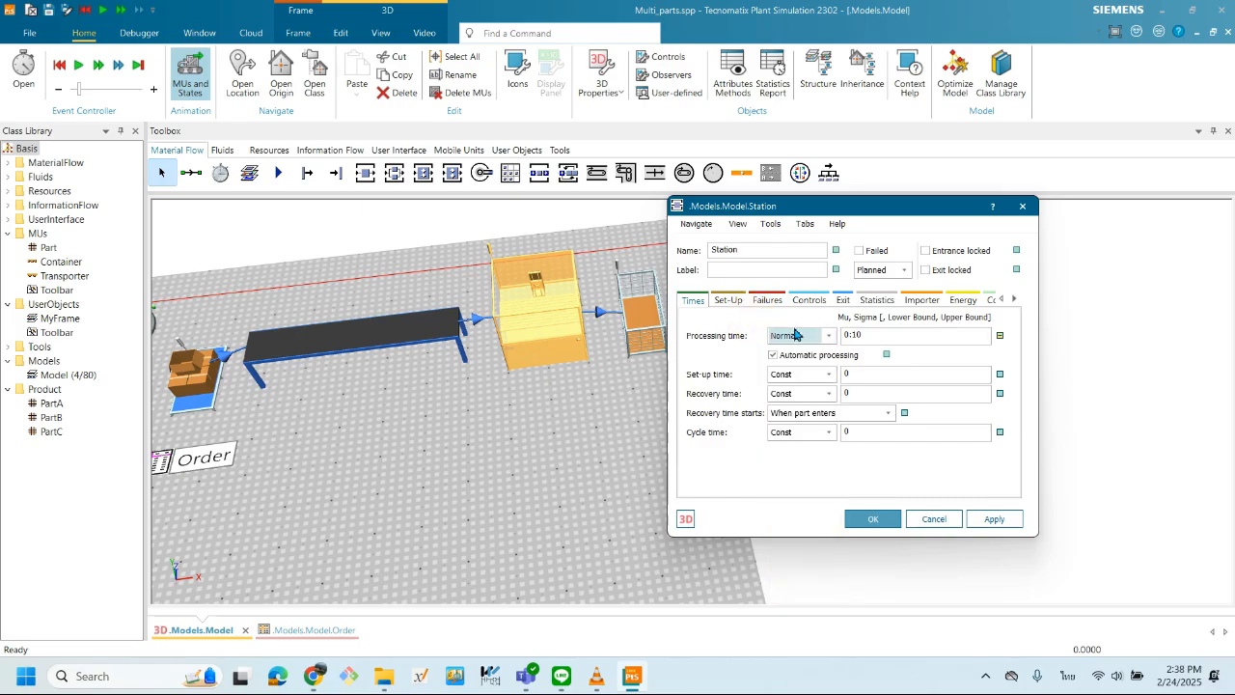
click(830, 337)
click(807, 353)
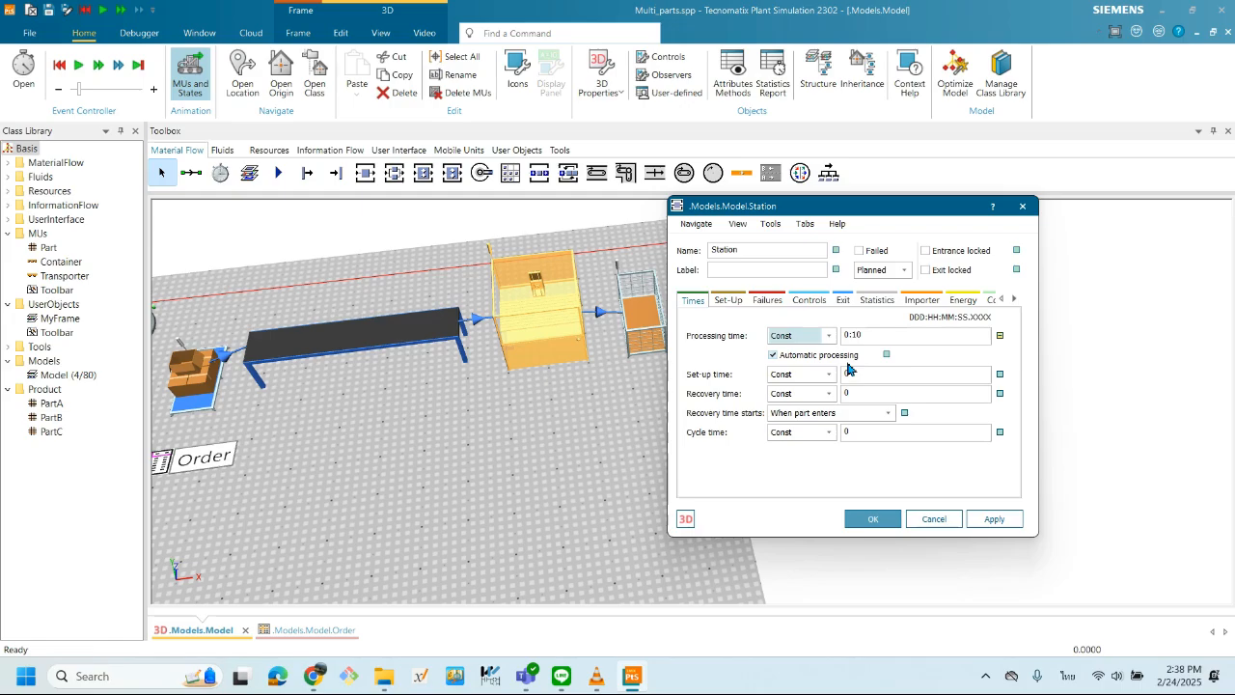
- Try the List(Type) option for the Station's processing time
click(774, 337)
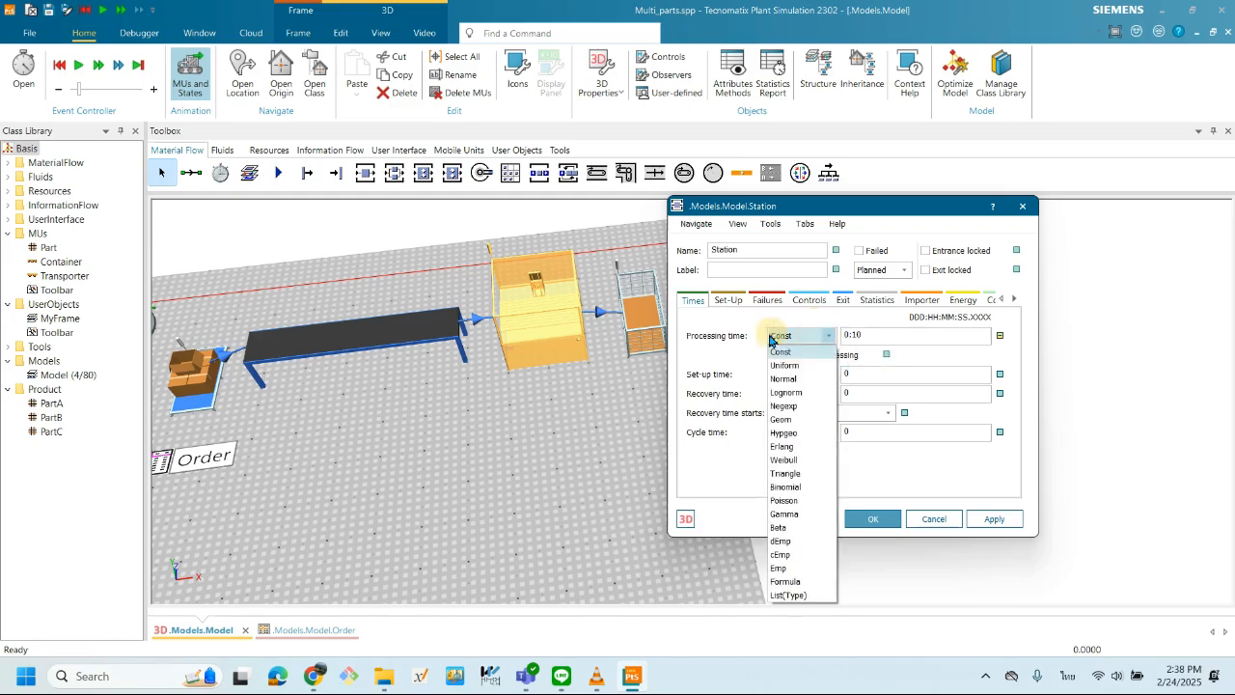
click(825, 336)
click(822, 338)
click(893, 338)
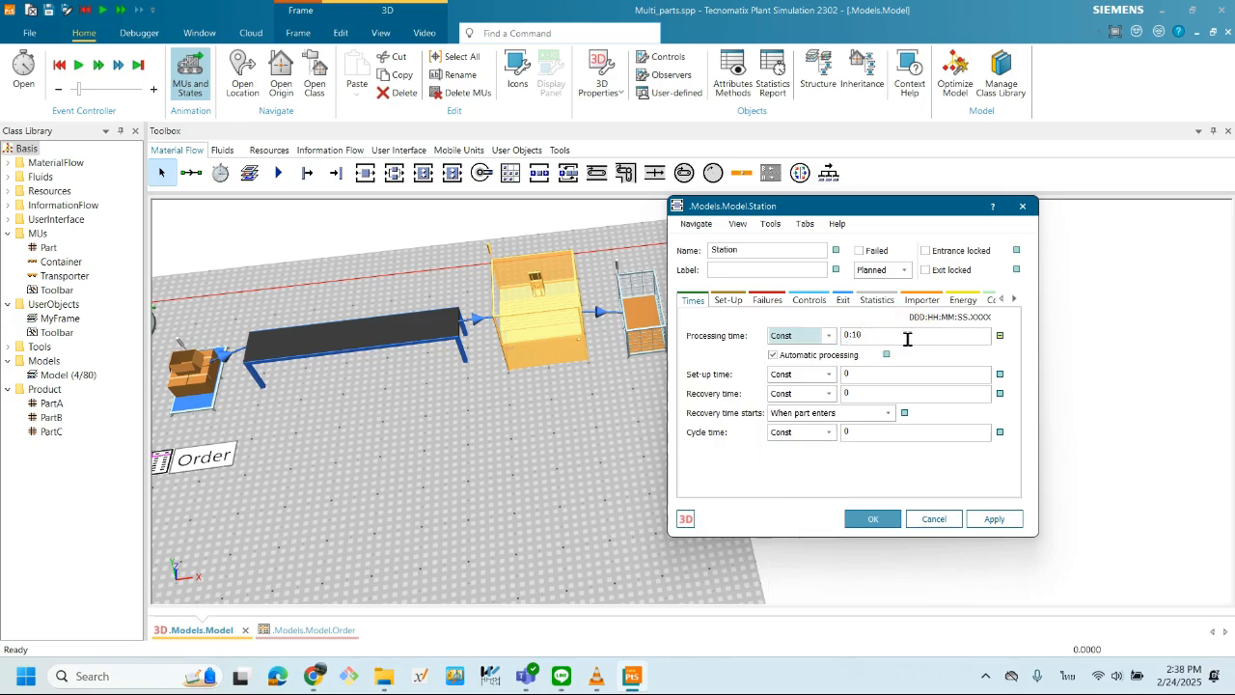
click(826, 338)
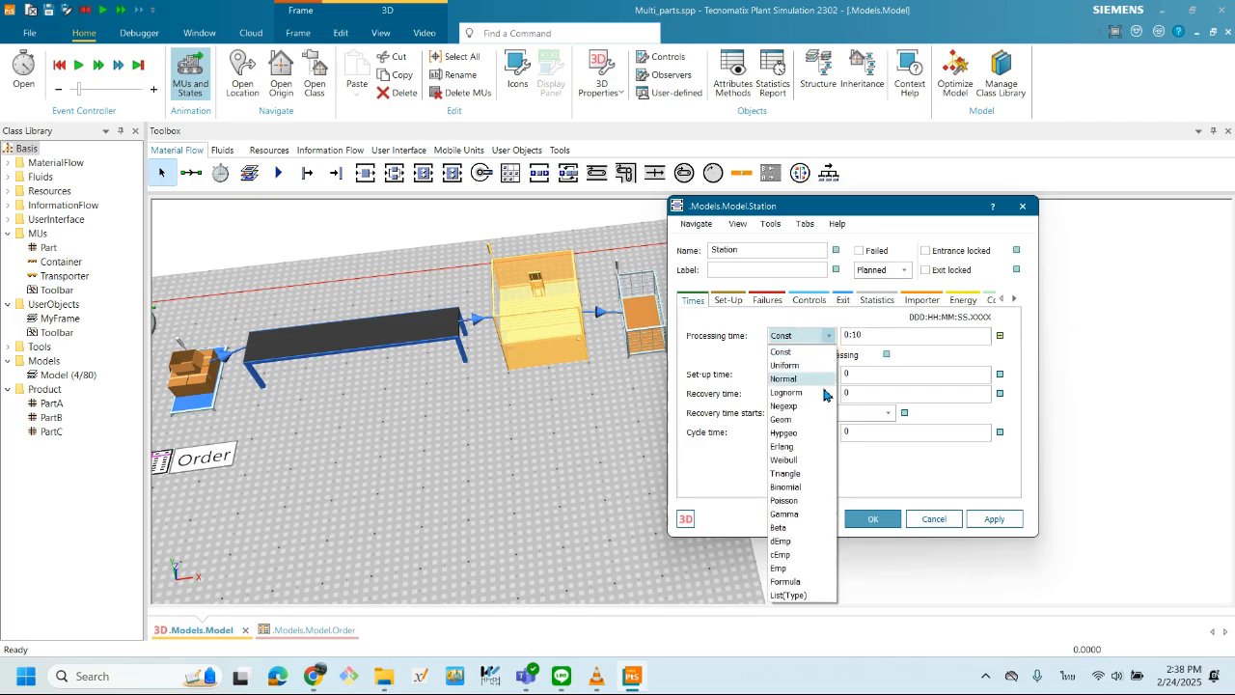
click(800, 597)
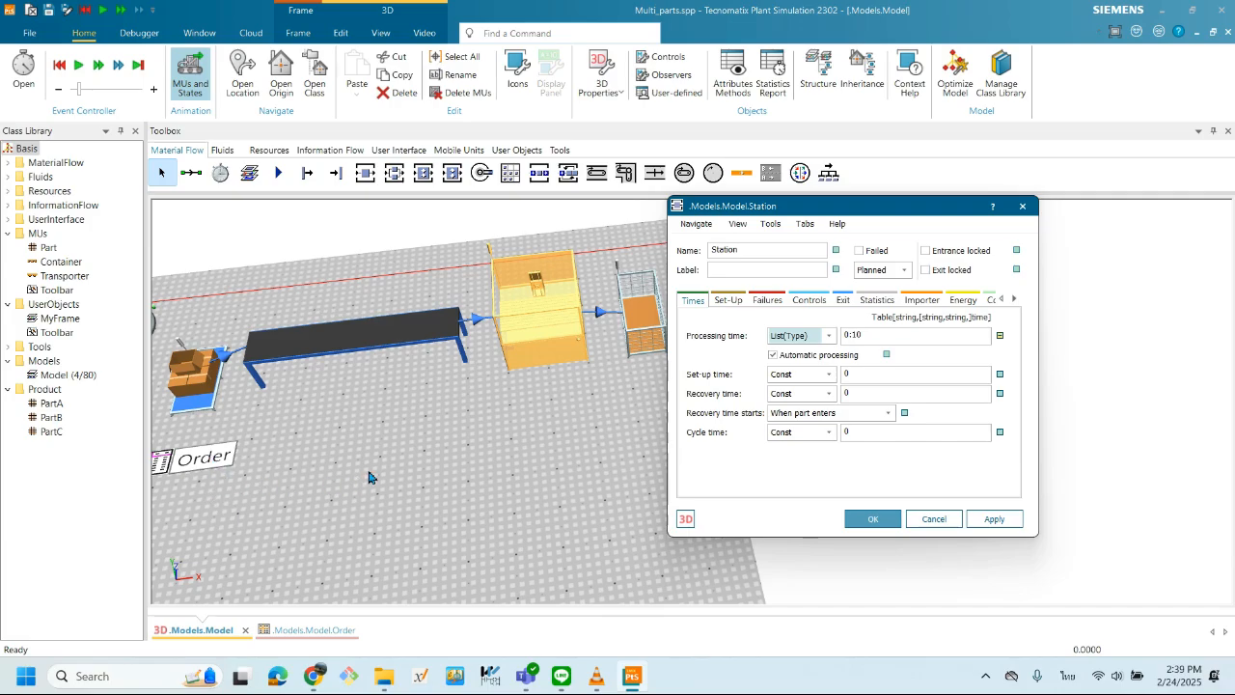
- Examine the distribution options offered for the Station's processing time and set-up time
click(826, 337)
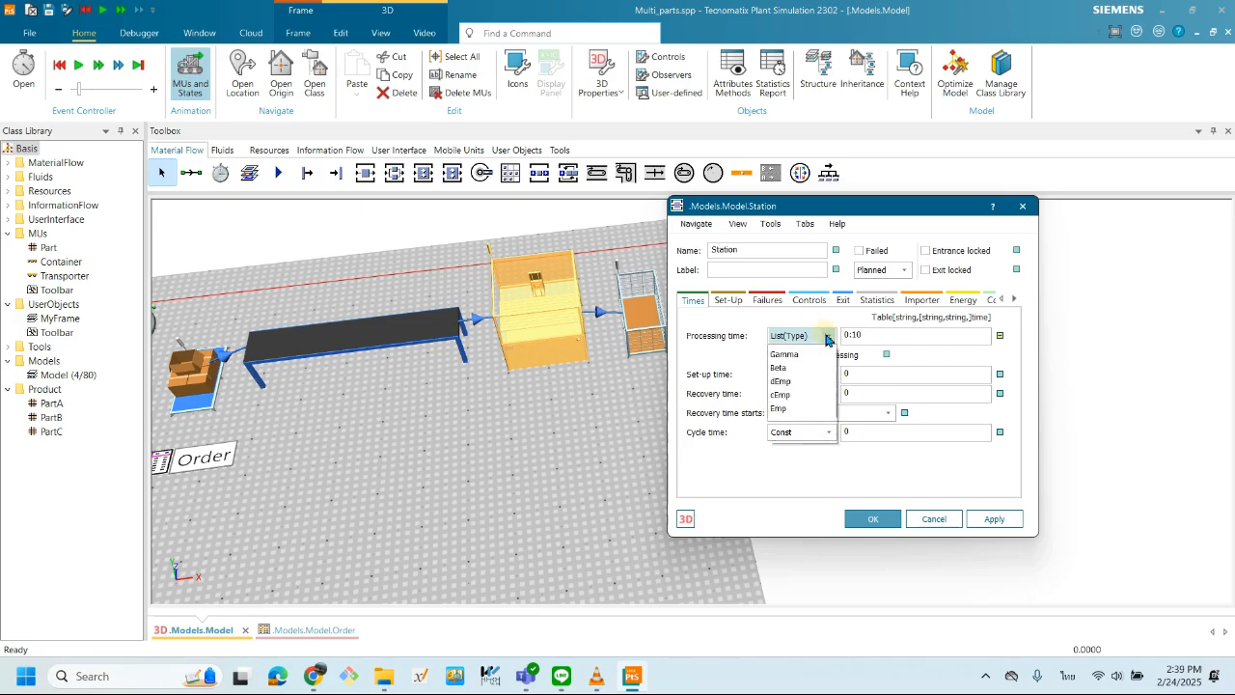
click(827, 338)
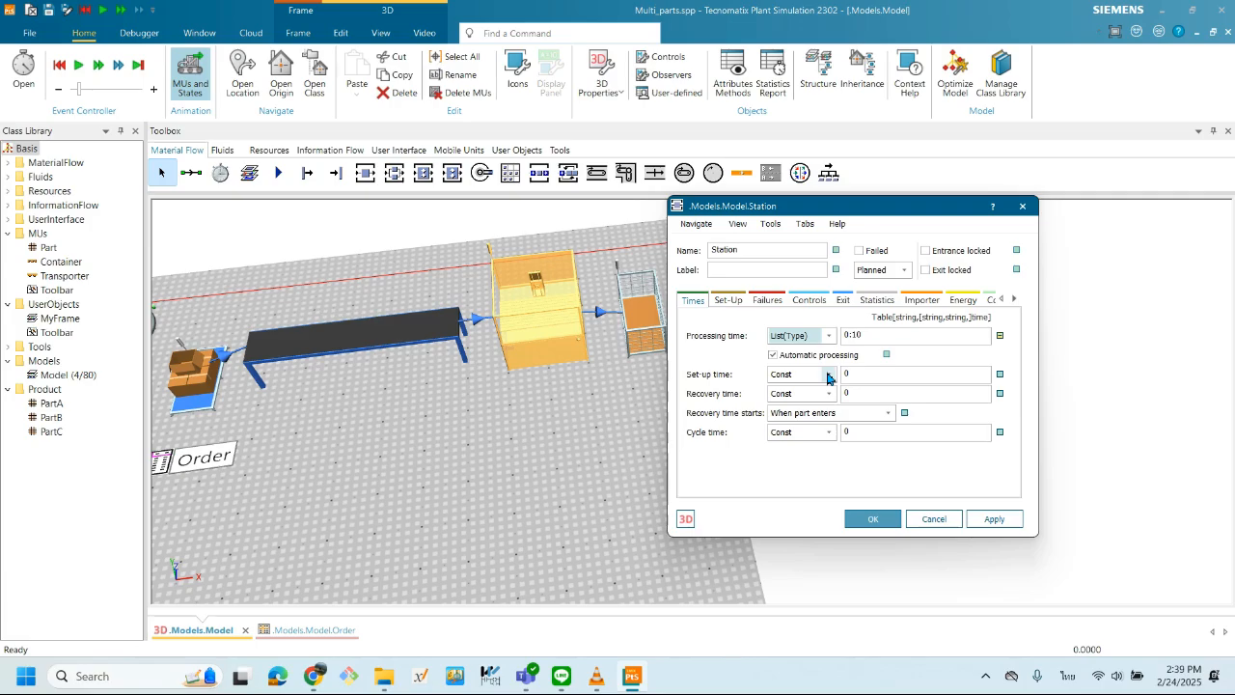
click(828, 376)
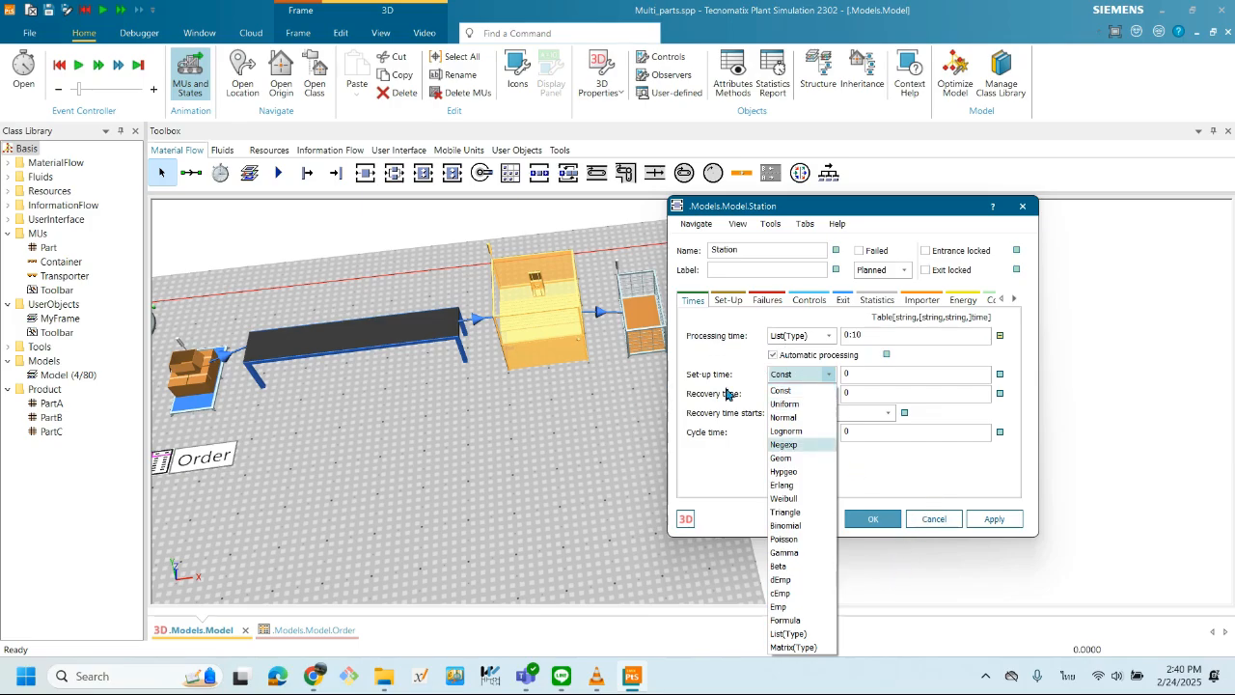
click(892, 471)
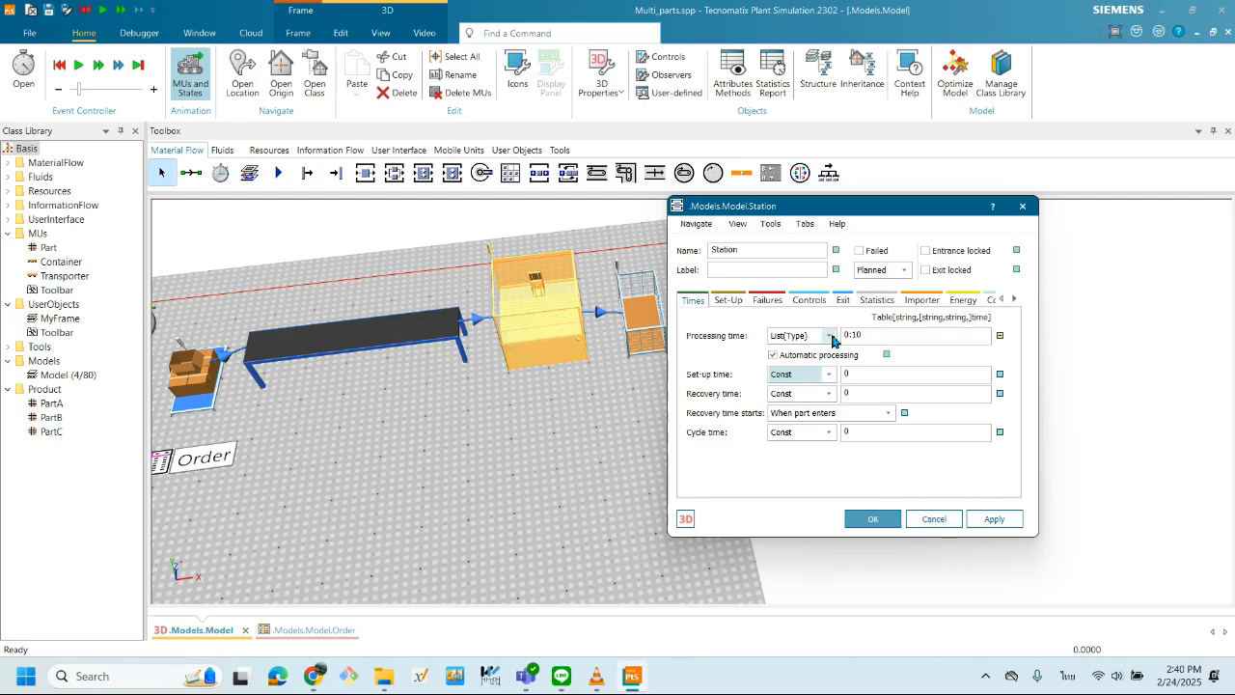
click(828, 375)
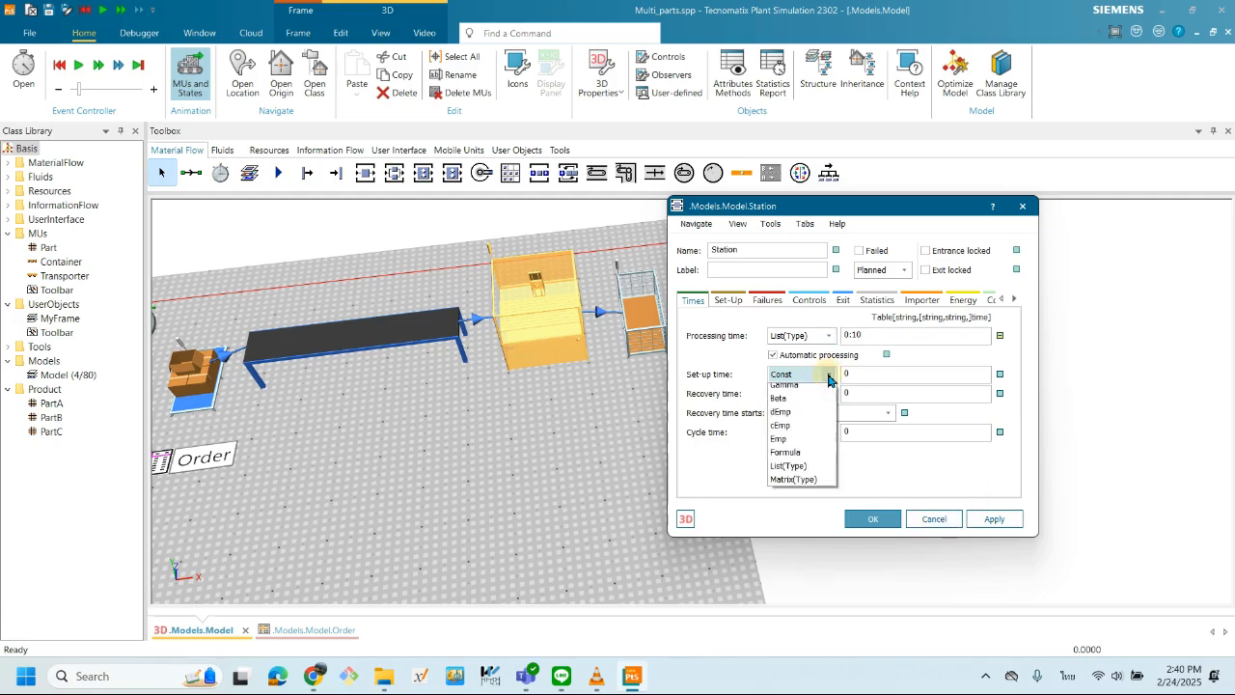
click(876, 457)
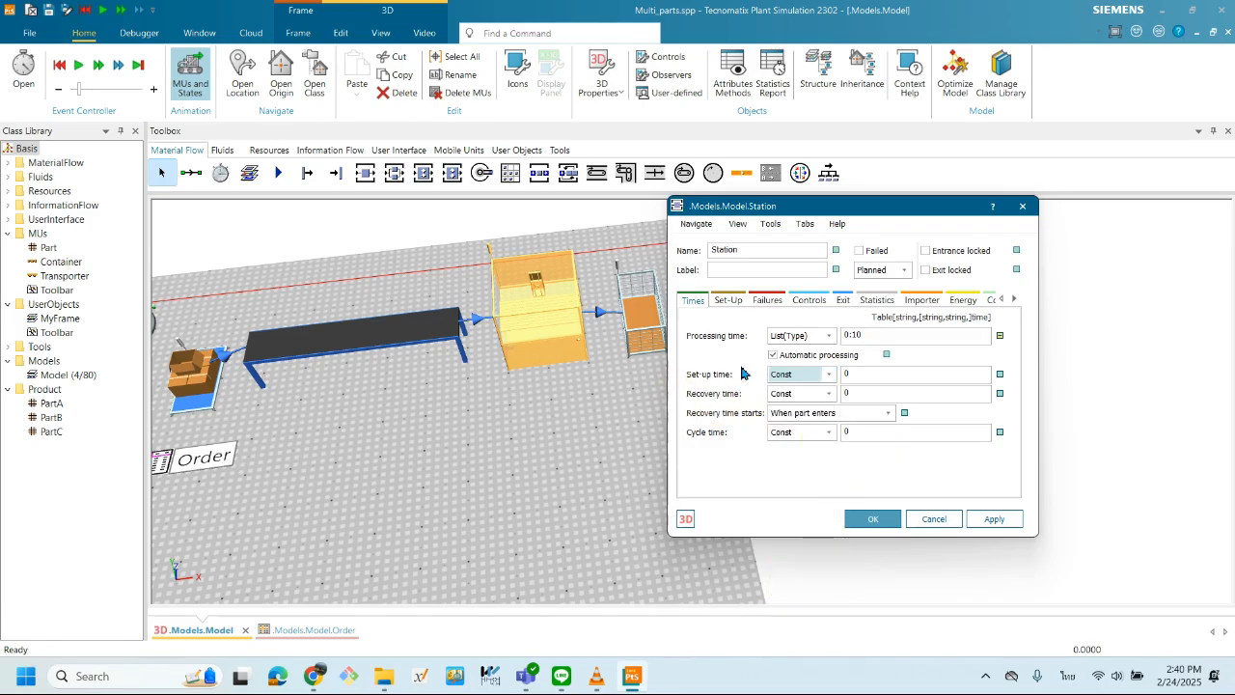
- Return the Station's processing time to Const and close its properties without saving
click(829, 336)
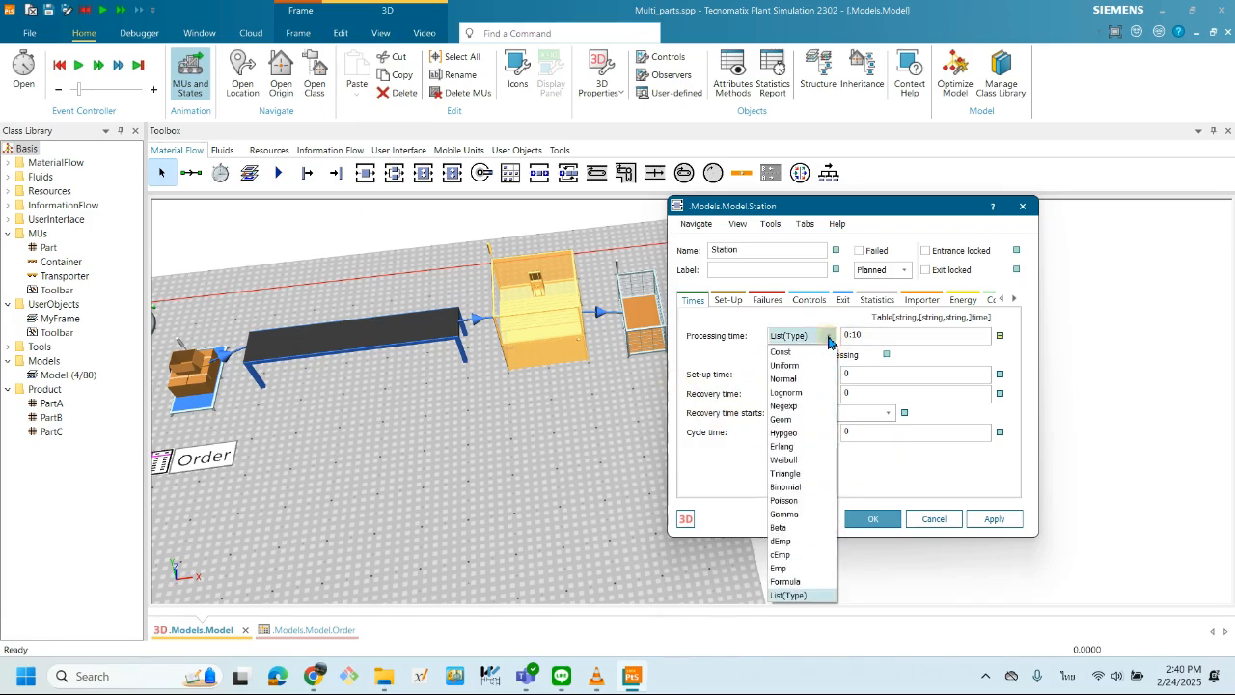
click(787, 353)
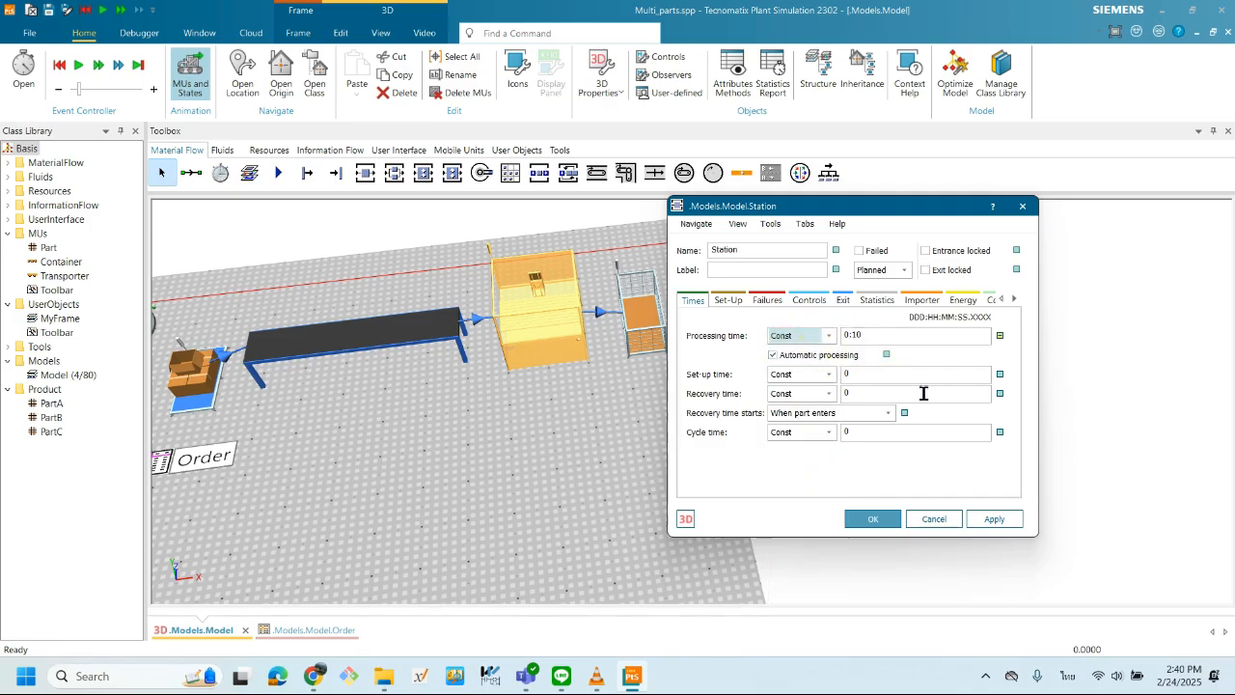
click(934, 518)
- Place a DataTable on the floor behind the conveyor's Station end
click(577, 444)
drag(608, 395, 858, 498)
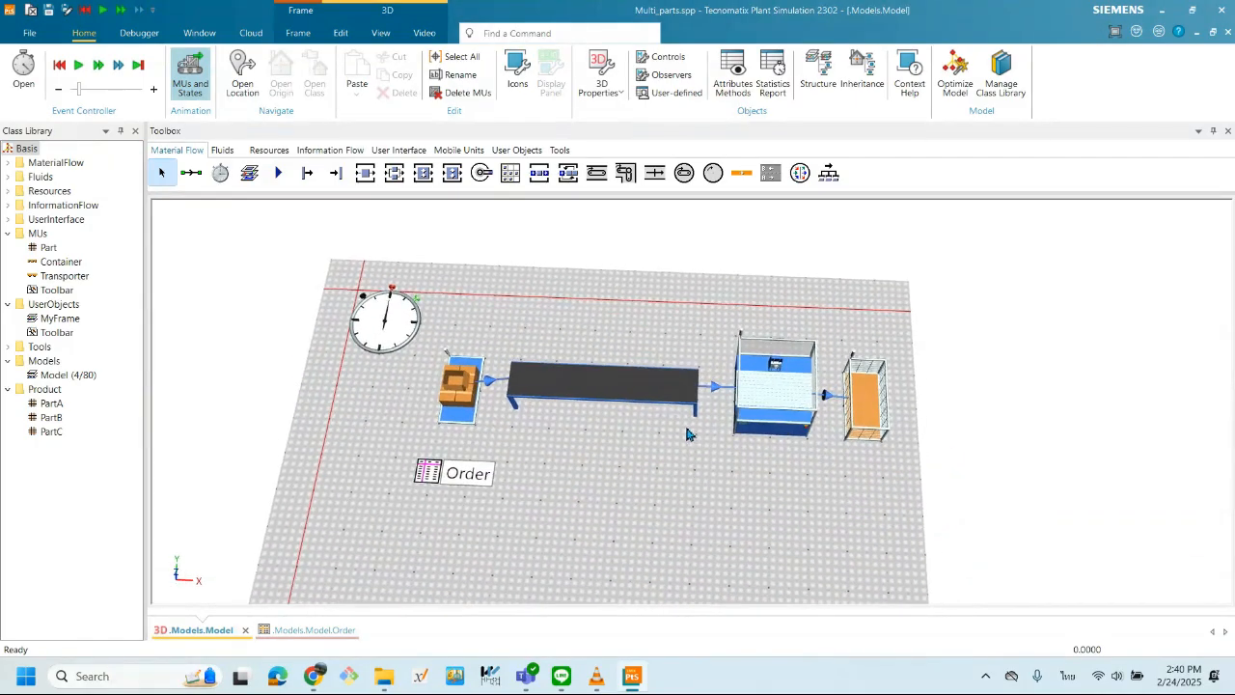
click(362, 151)
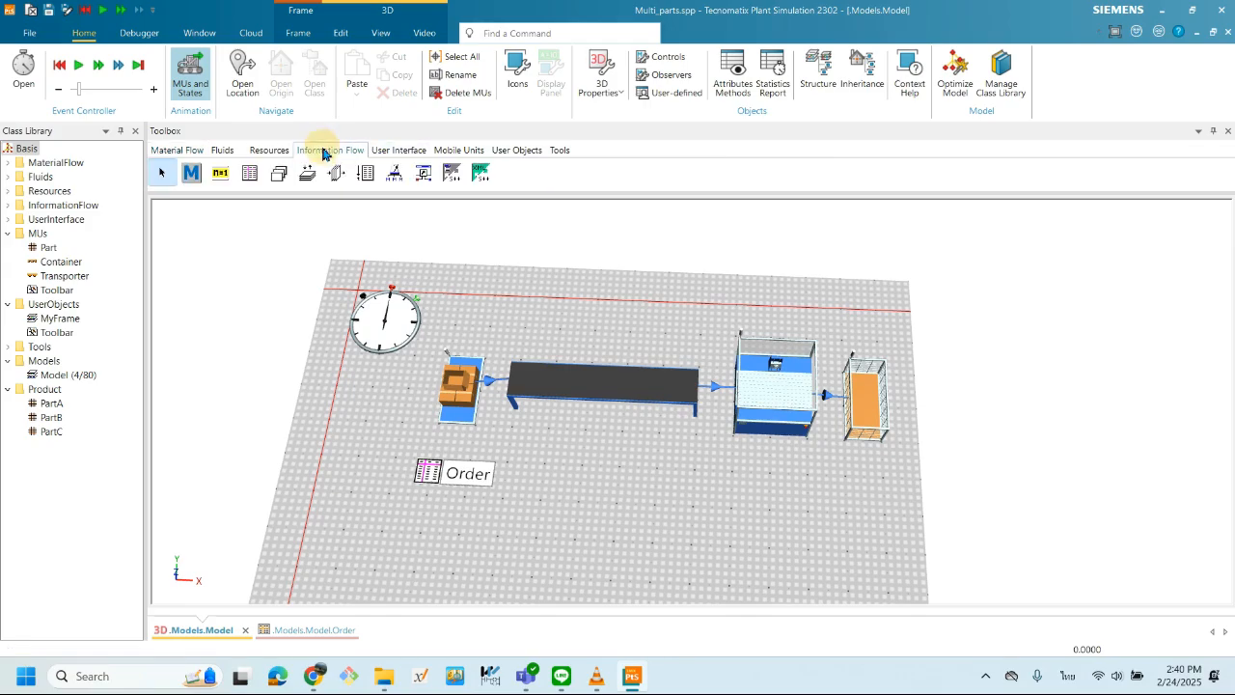
drag(654, 463, 693, 465)
drag(854, 361, 596, 367)
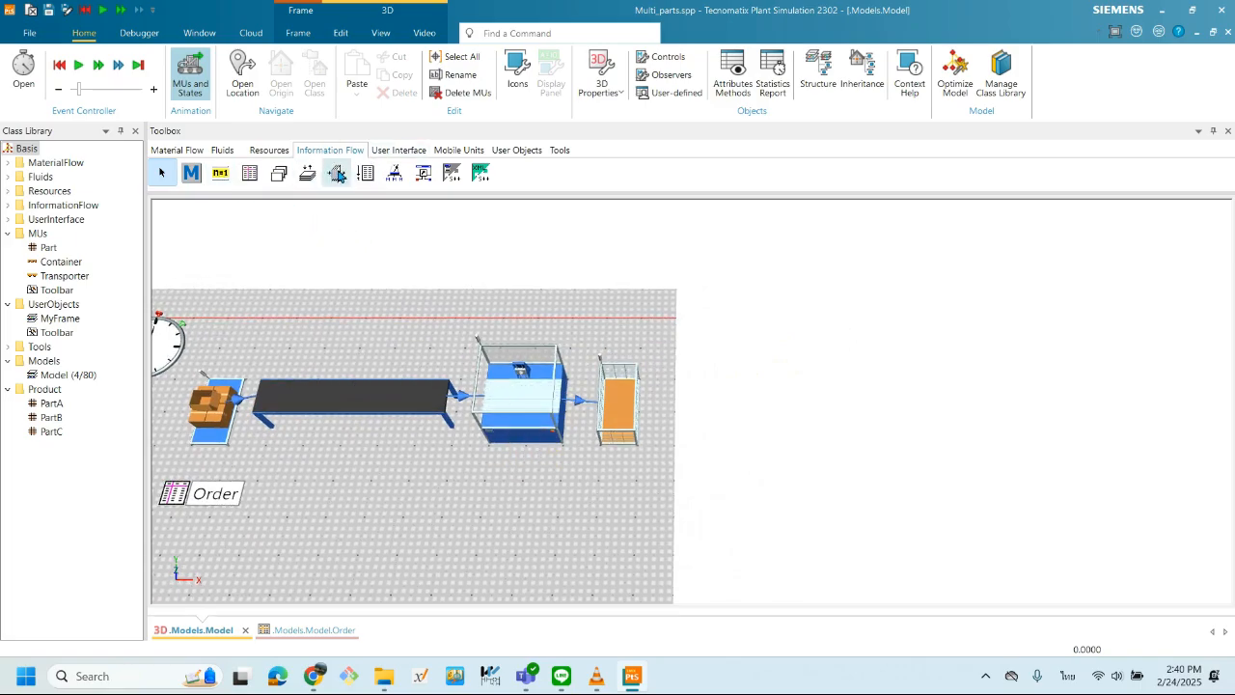
drag(248, 174, 522, 334)
drag(536, 410, 539, 443)
drag(518, 315, 447, 329)
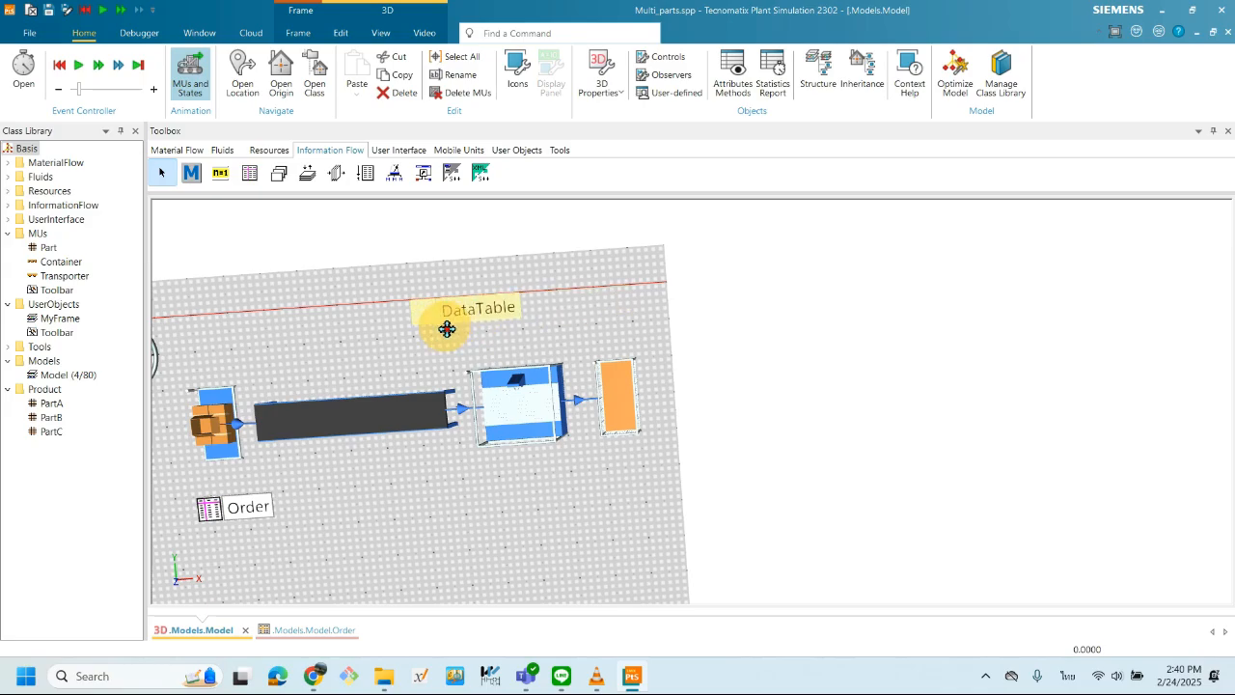
click(515, 345)
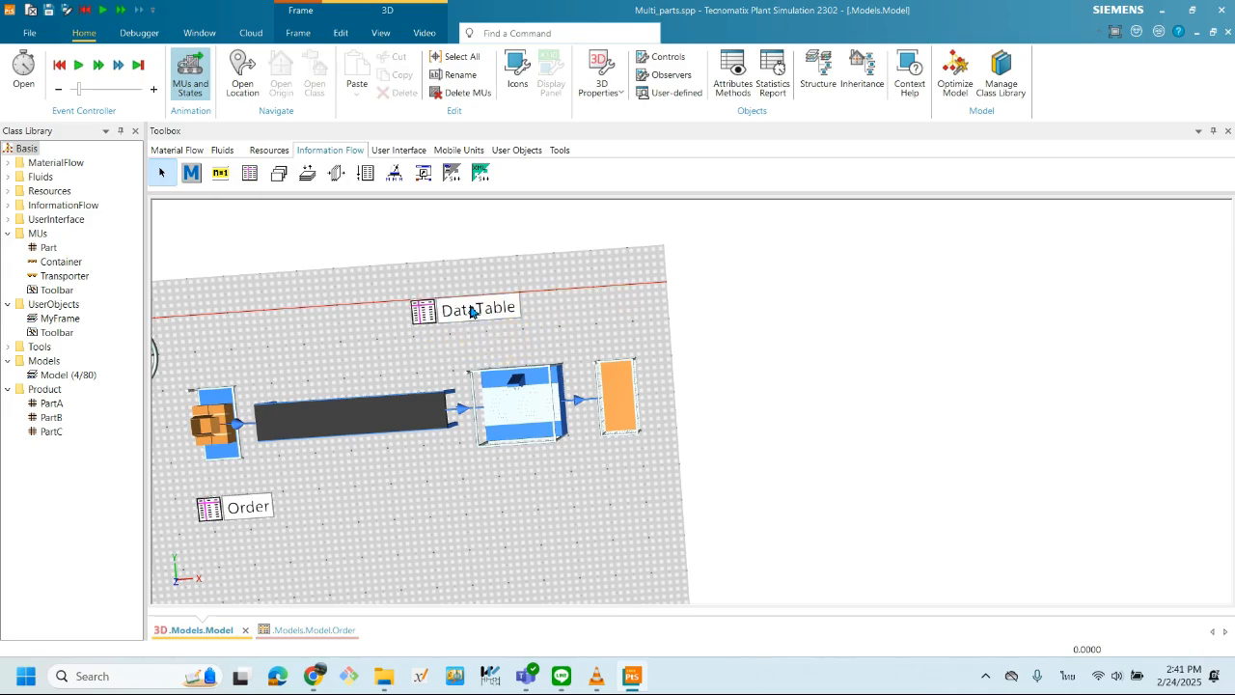
- Rename the new DataTable behind the line as CT
right_click(469, 311)
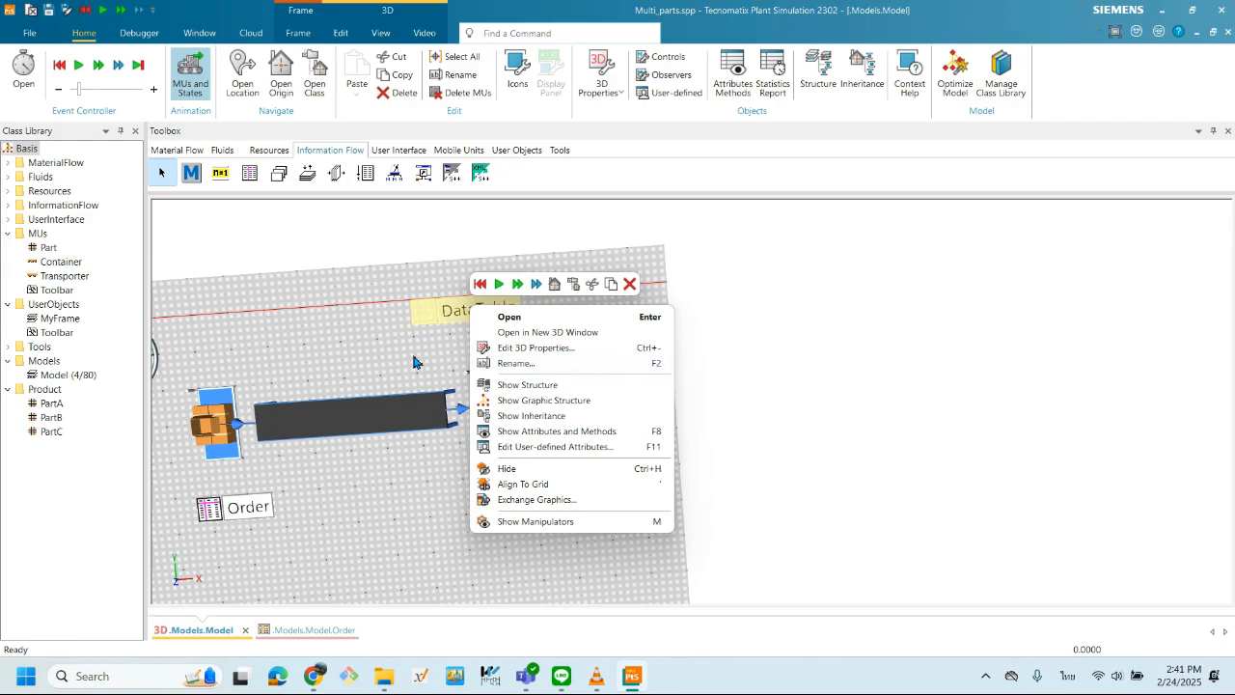
click(518, 364)
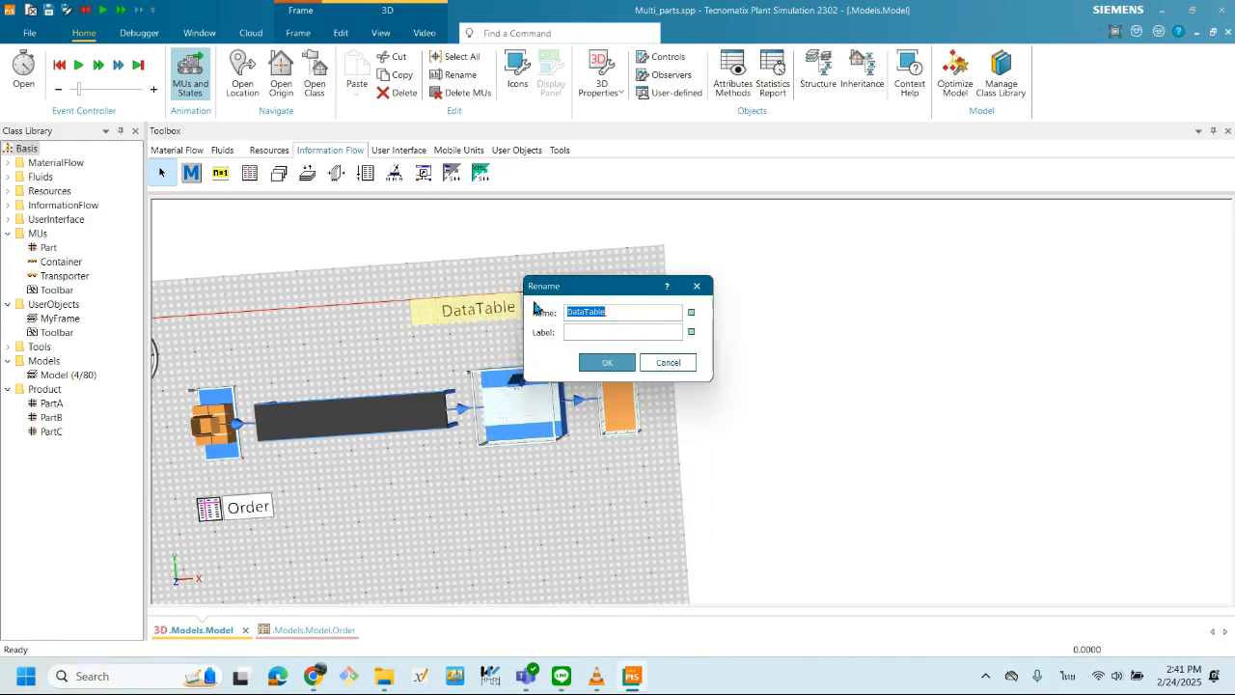
text(d)
key(alt+shift)
text(CT)
click(591, 359)
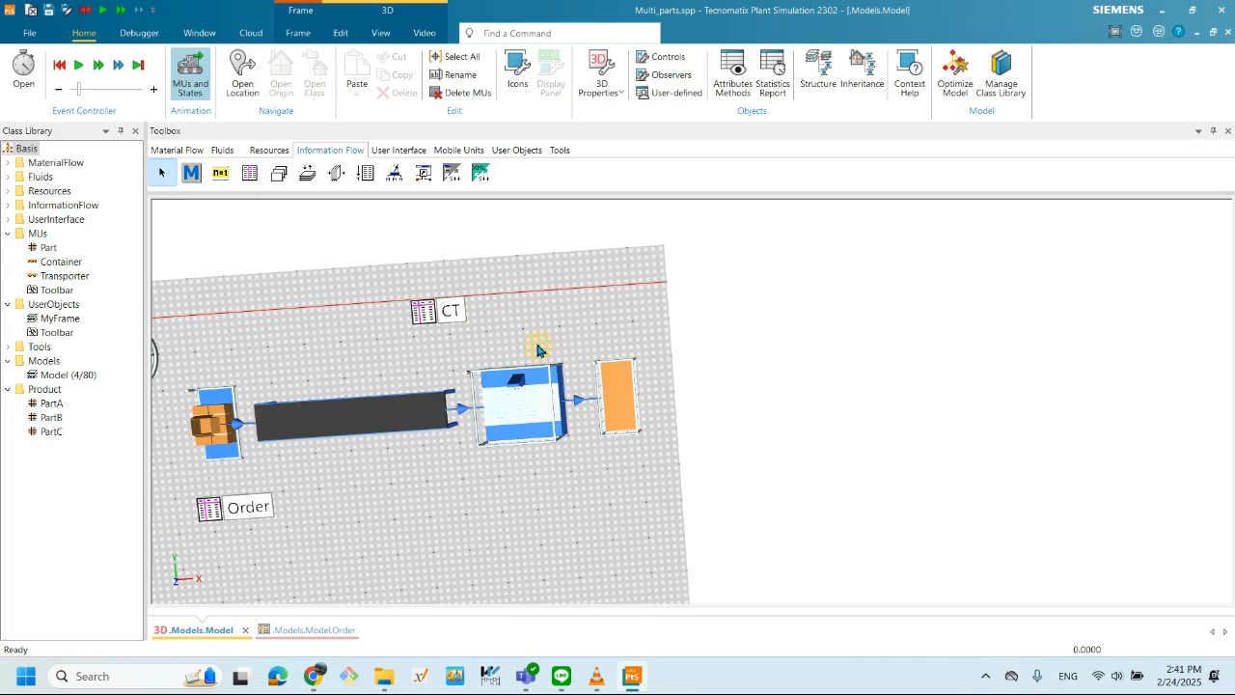
- Add a second DataTable named ST and position it directly below the CT table
drag(250, 173, 511, 307)
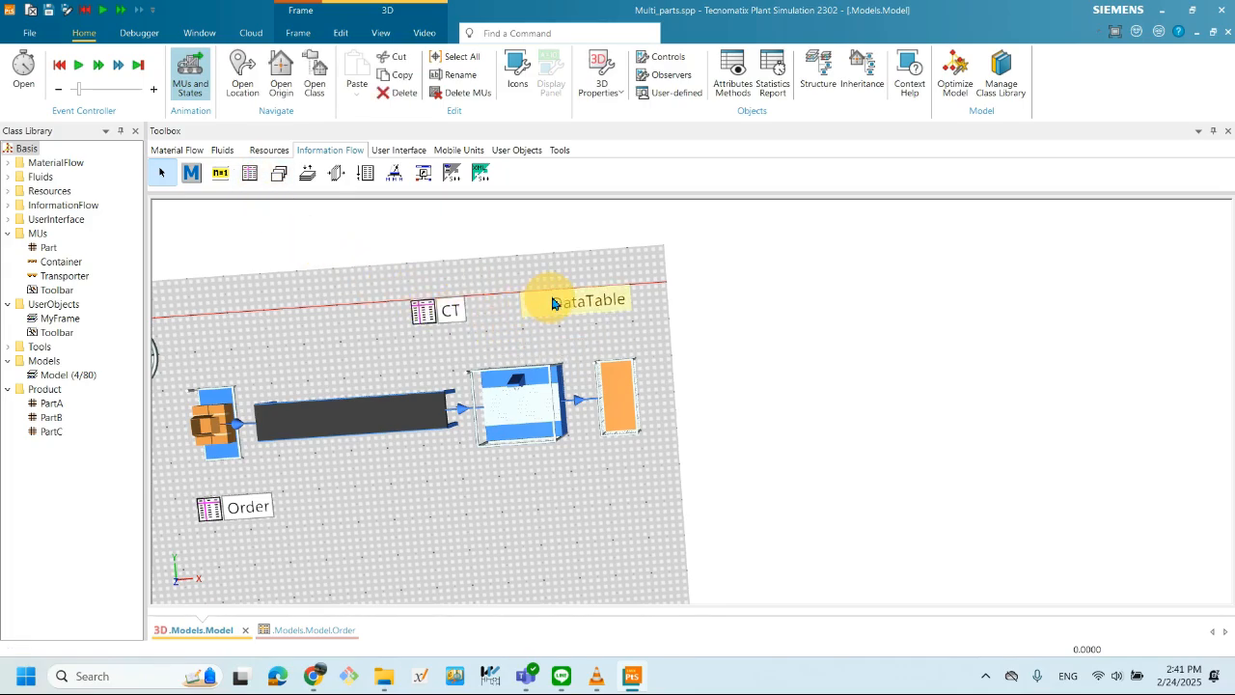
right_click(568, 306)
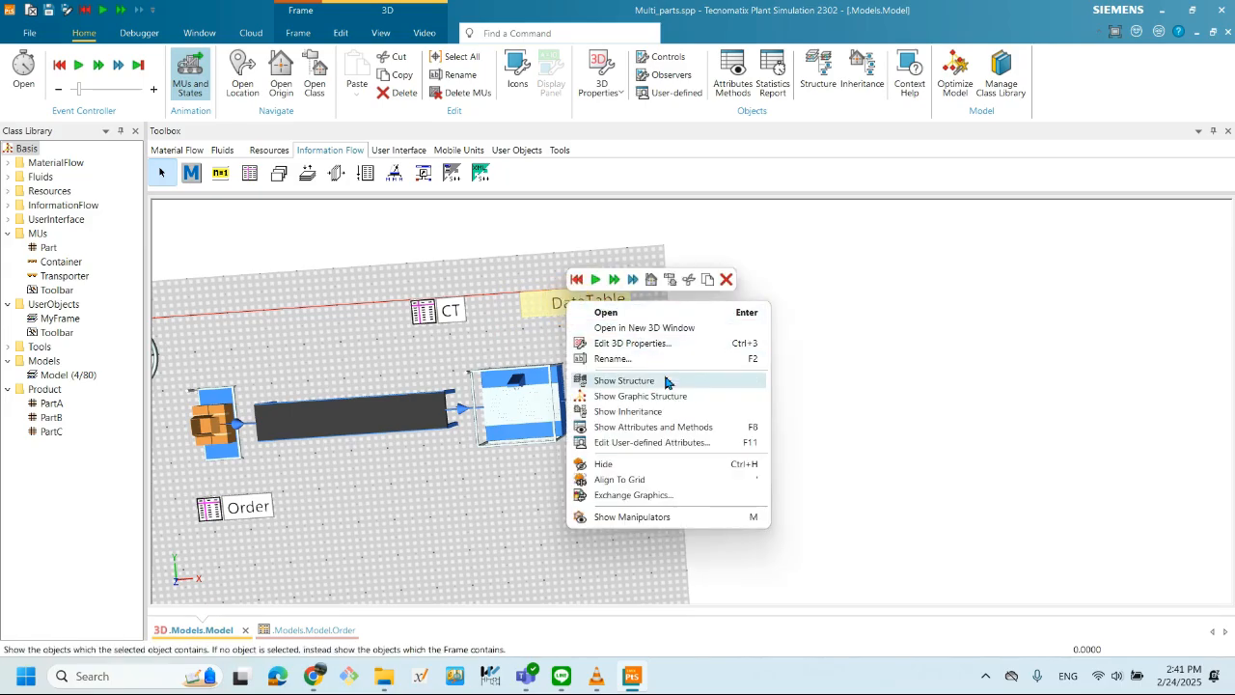
click(622, 359)
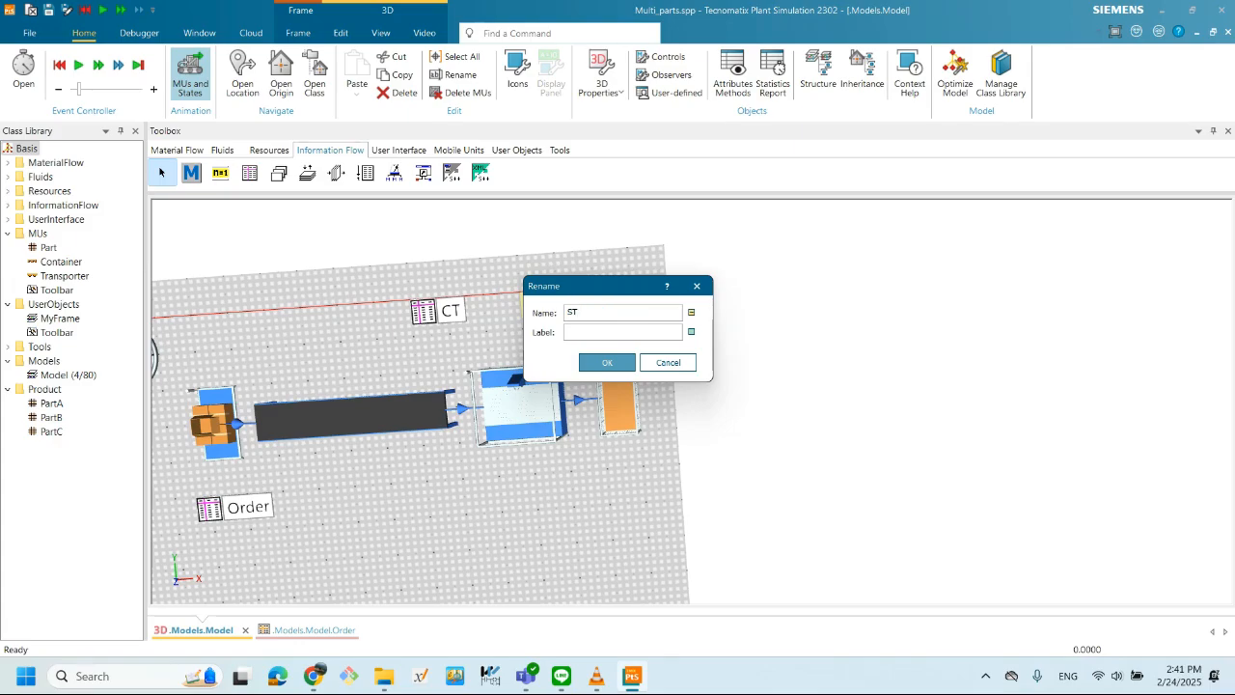
click(607, 362)
drag(560, 307, 468, 347)
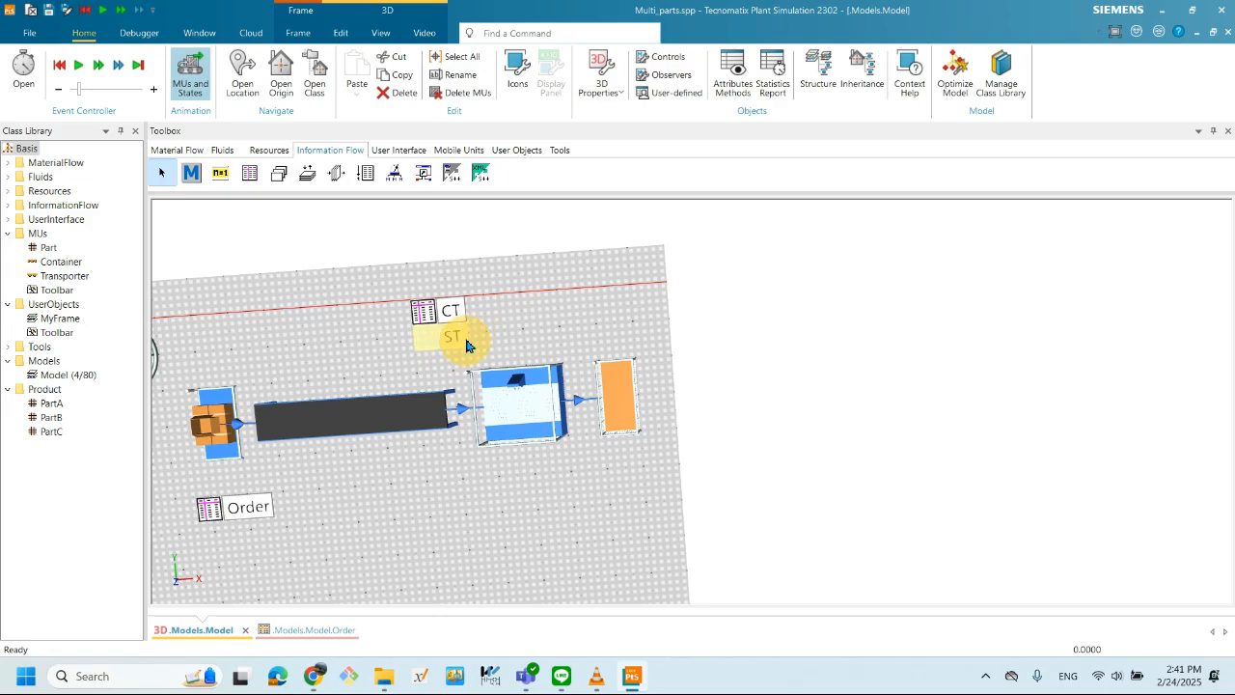
click(530, 335)
- Open the CT table to view its cells and close it again
drag(585, 405, 558, 413)
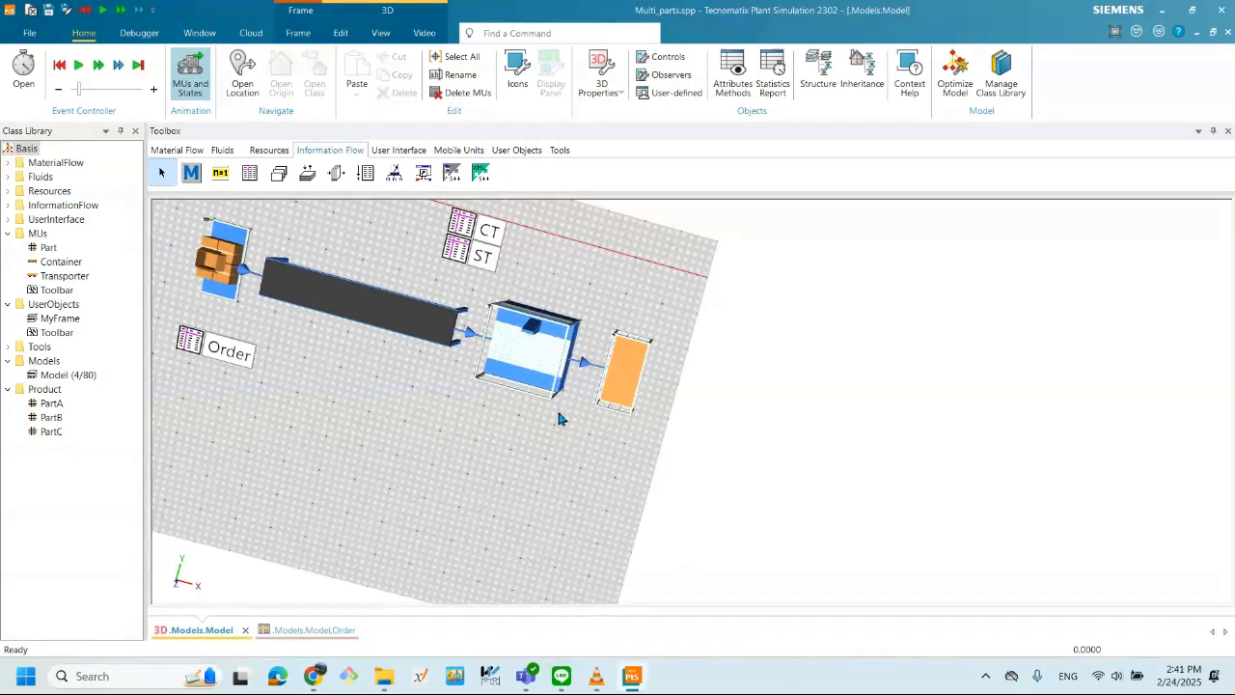
drag(564, 492, 831, 478)
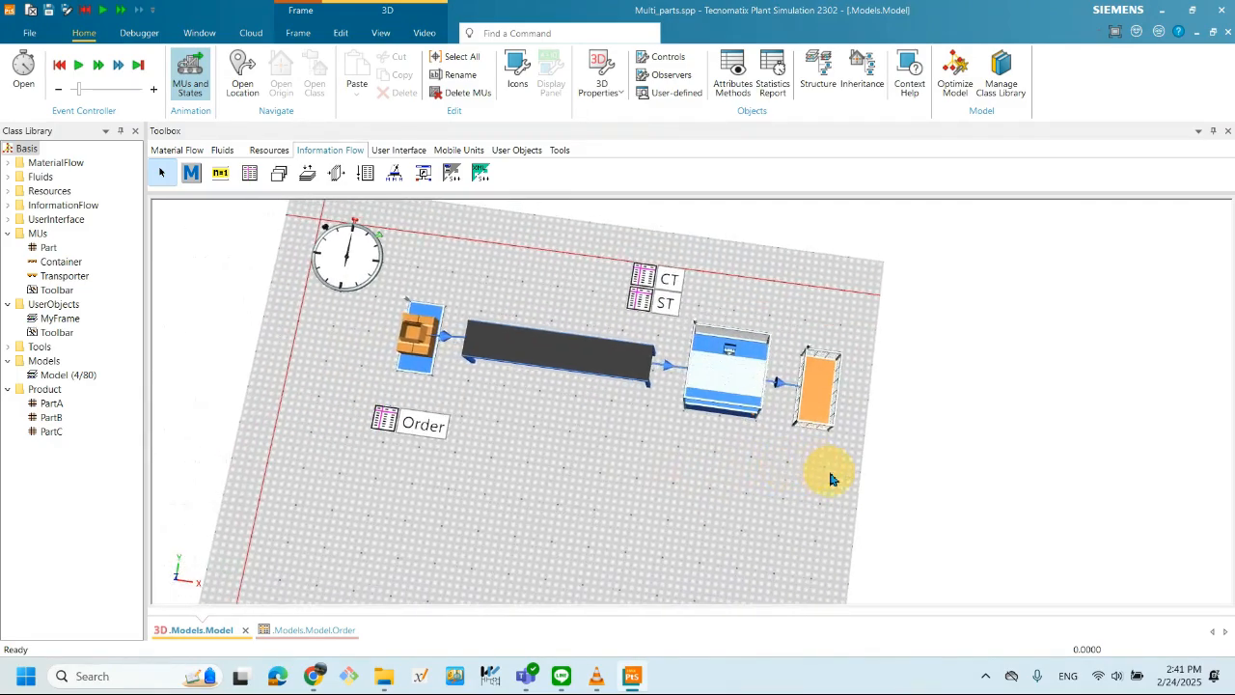
drag(517, 457, 504, 460)
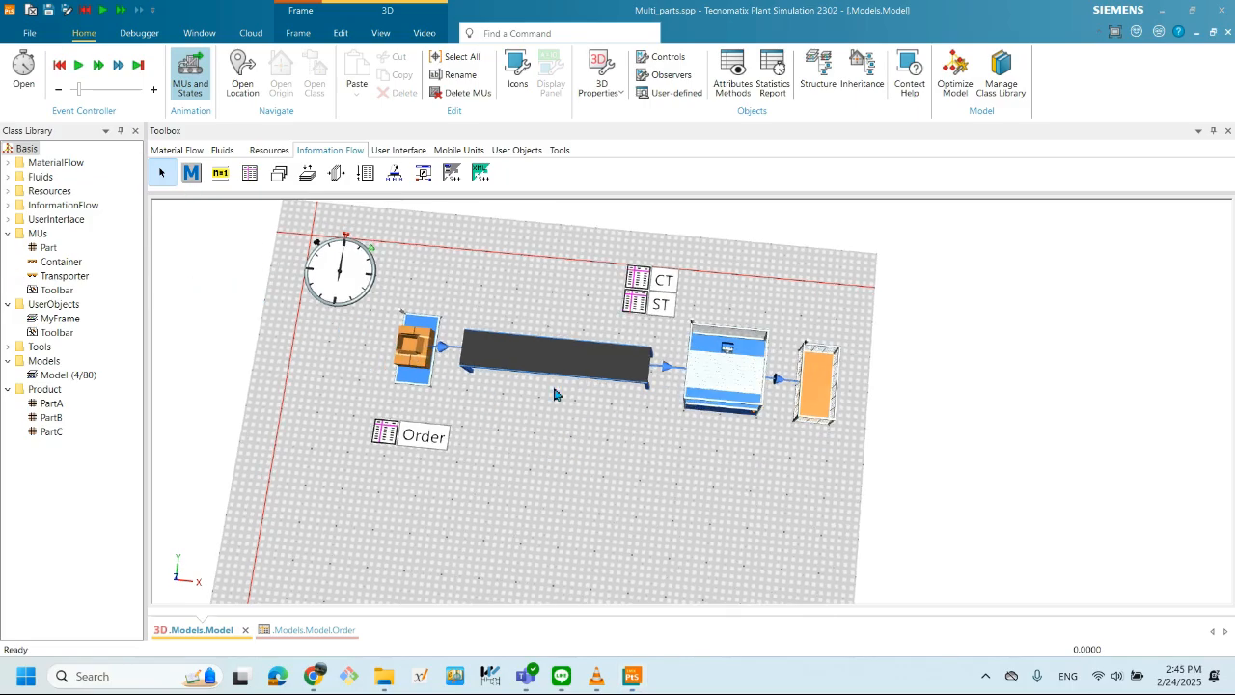
double_click(662, 282)
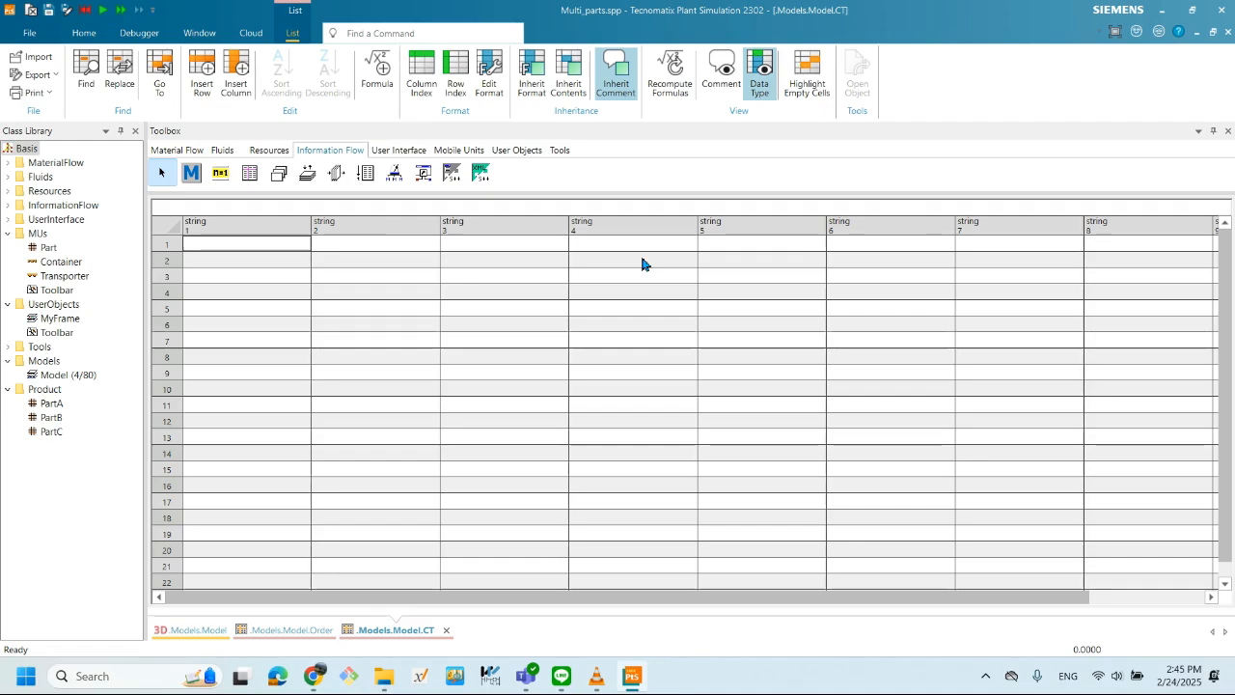
click(446, 630)
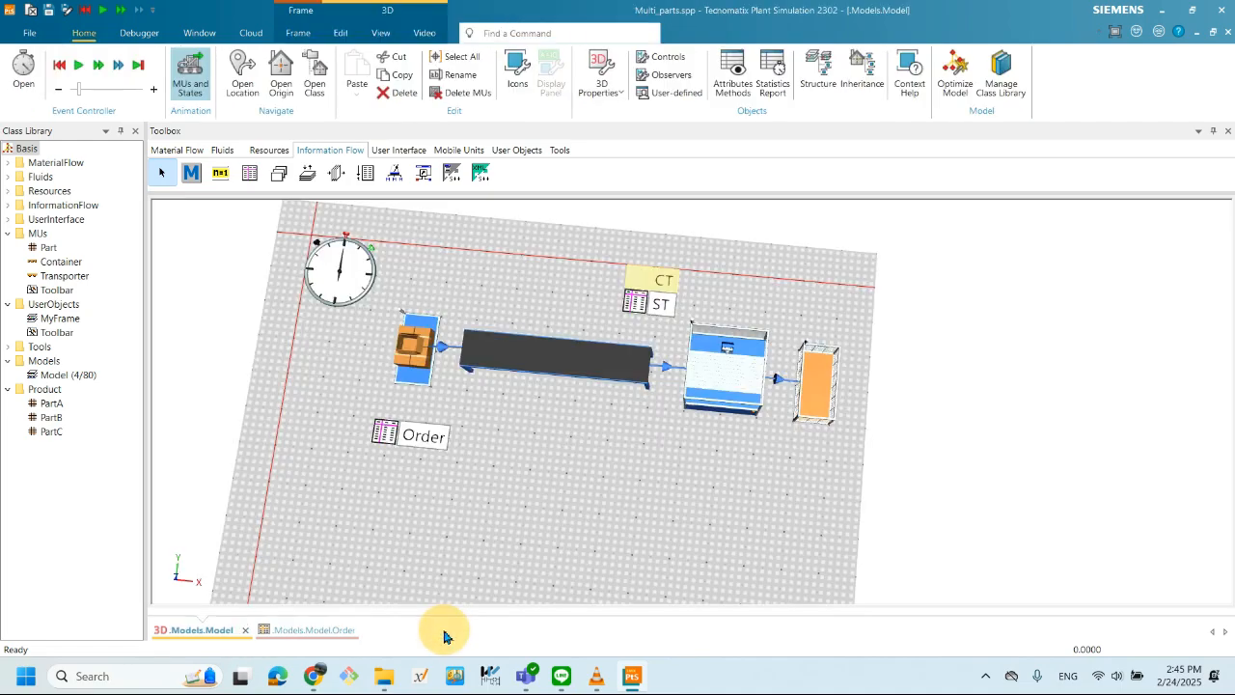
- Reopen the Station's properties and arrange the dialog and model so the whole line and both new tables are uncovered
double_click(729, 393)
drag(818, 208, 885, 210)
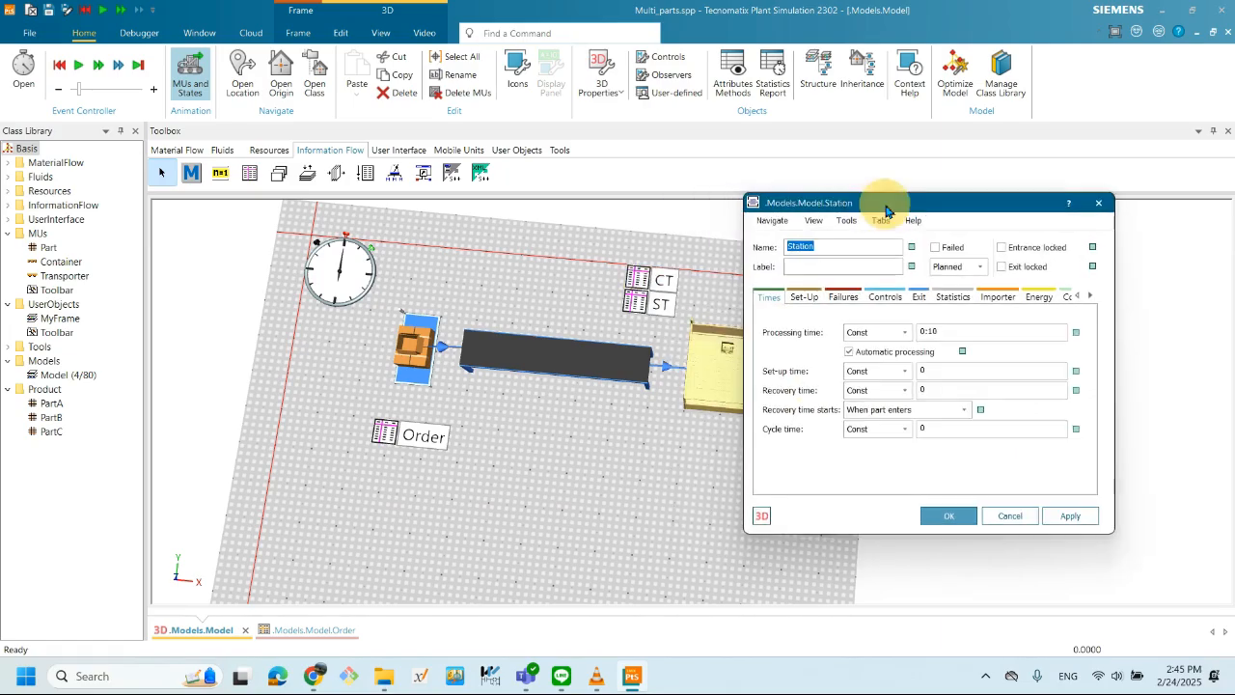
drag(593, 370, 618, 384)
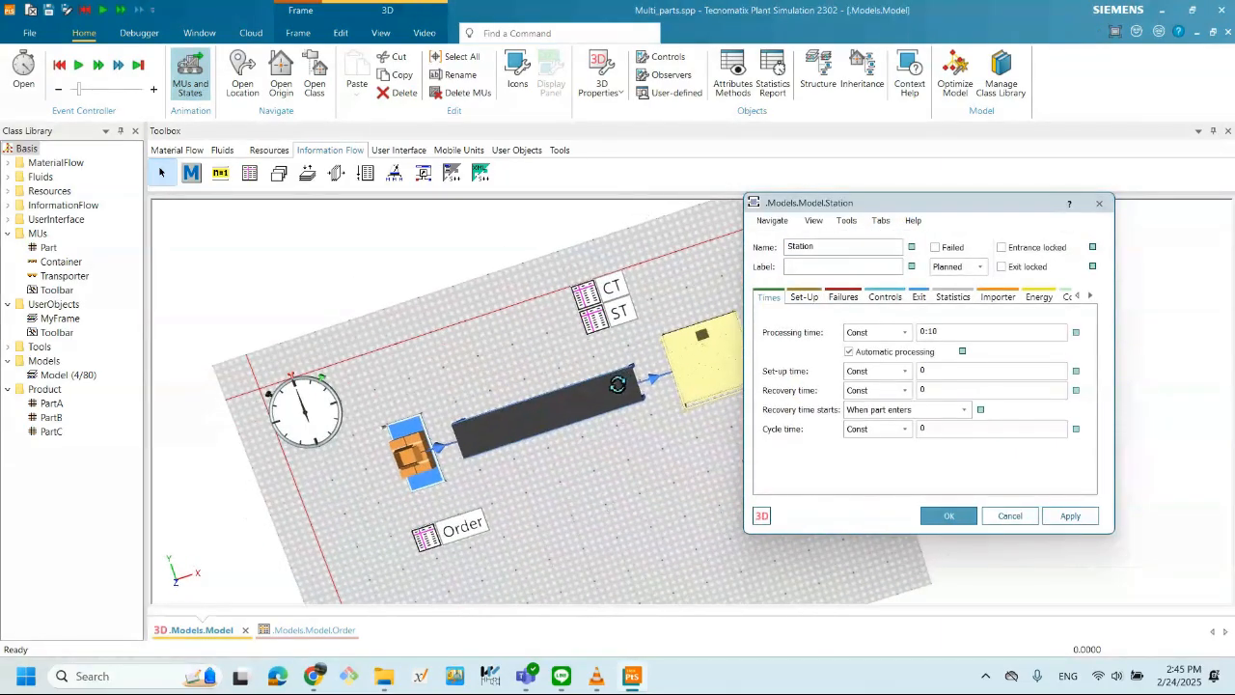
drag(713, 434, 477, 445)
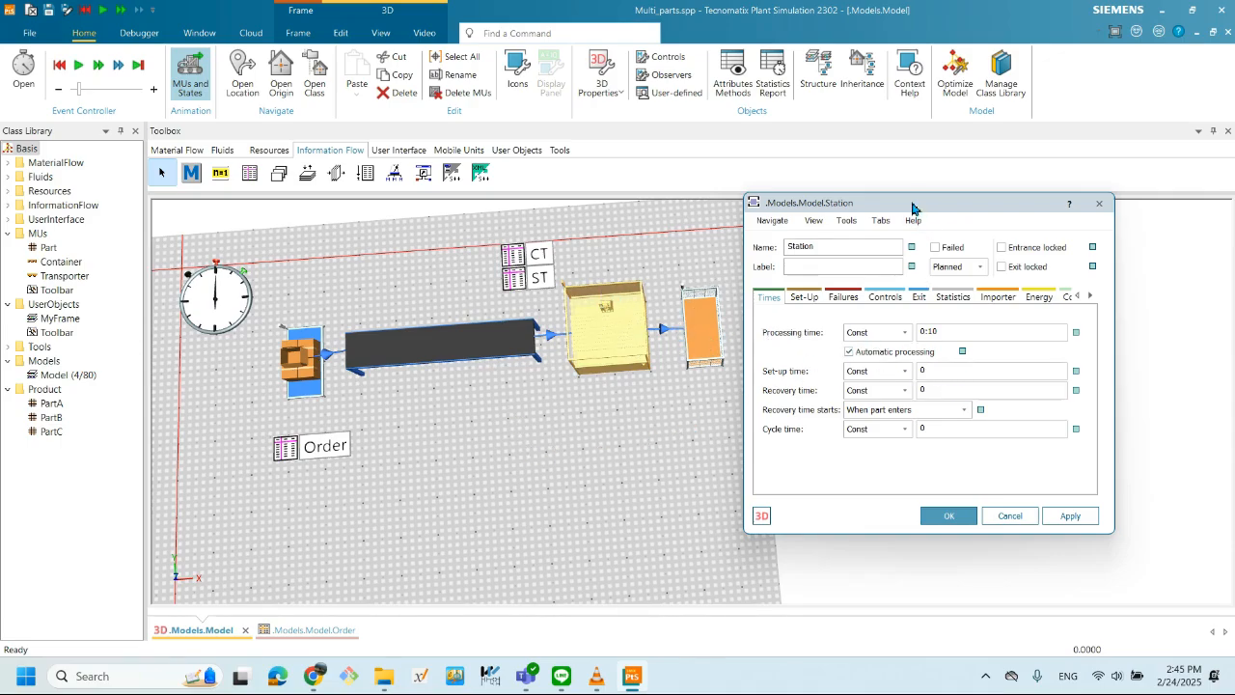
drag(913, 208, 905, 206)
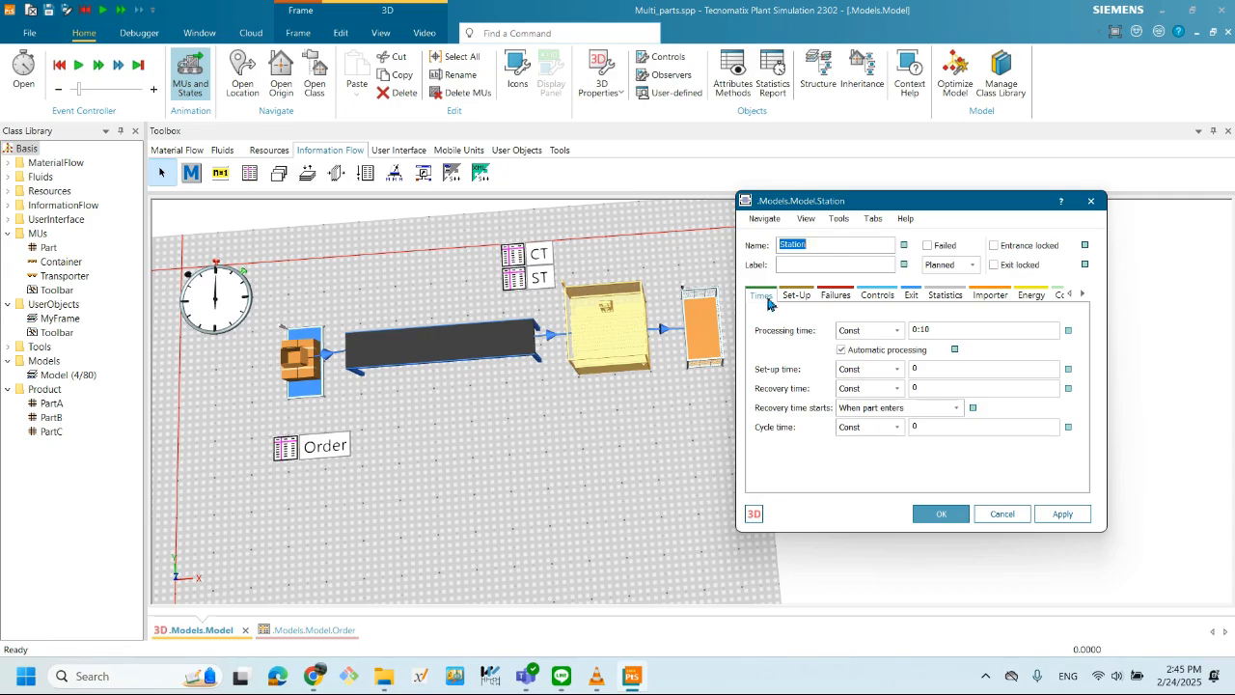
- Set the Station's processing time to List(Type) and assign the CT table as its source
click(900, 332)
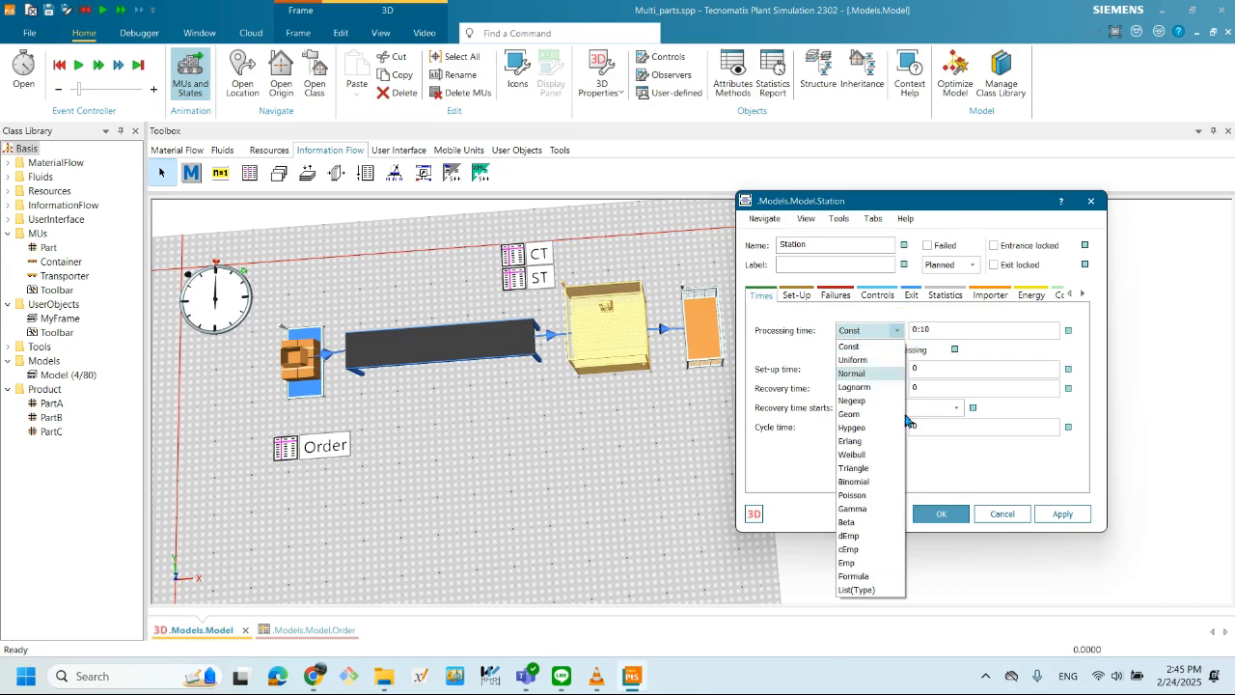
click(874, 590)
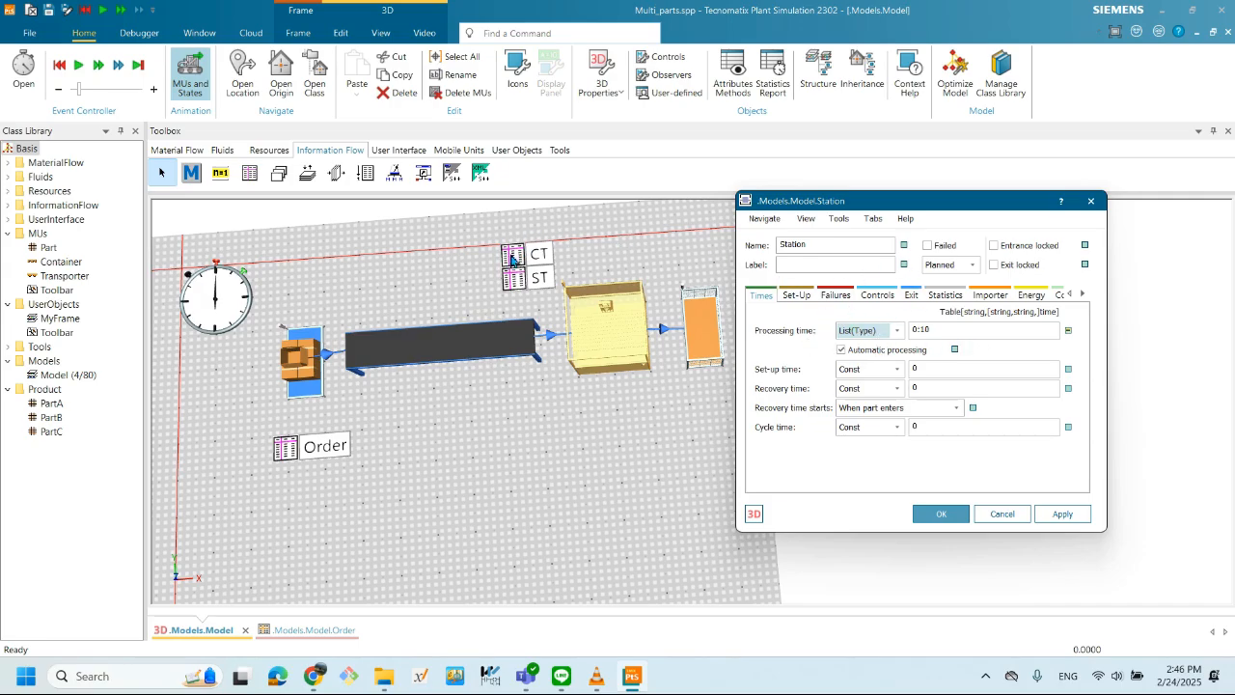
click(964, 337)
click(961, 335)
drag(955, 335, 904, 337)
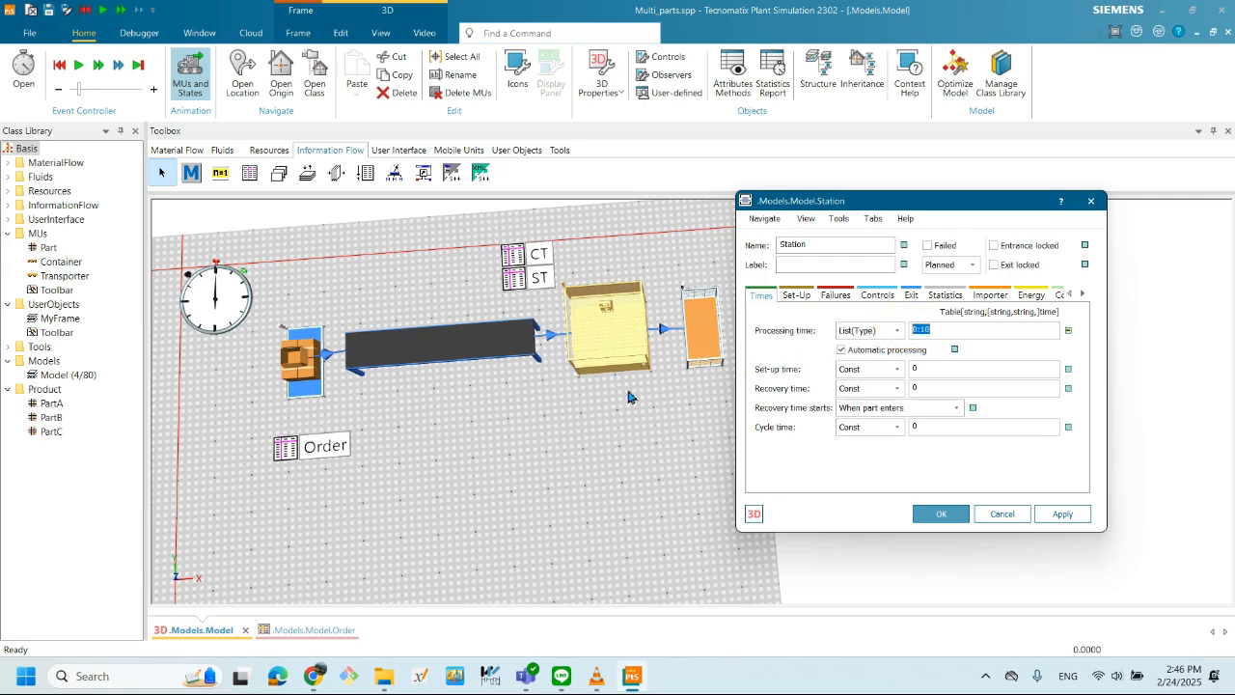
click(955, 333)
drag(955, 332, 902, 330)
drag(522, 261, 931, 334)
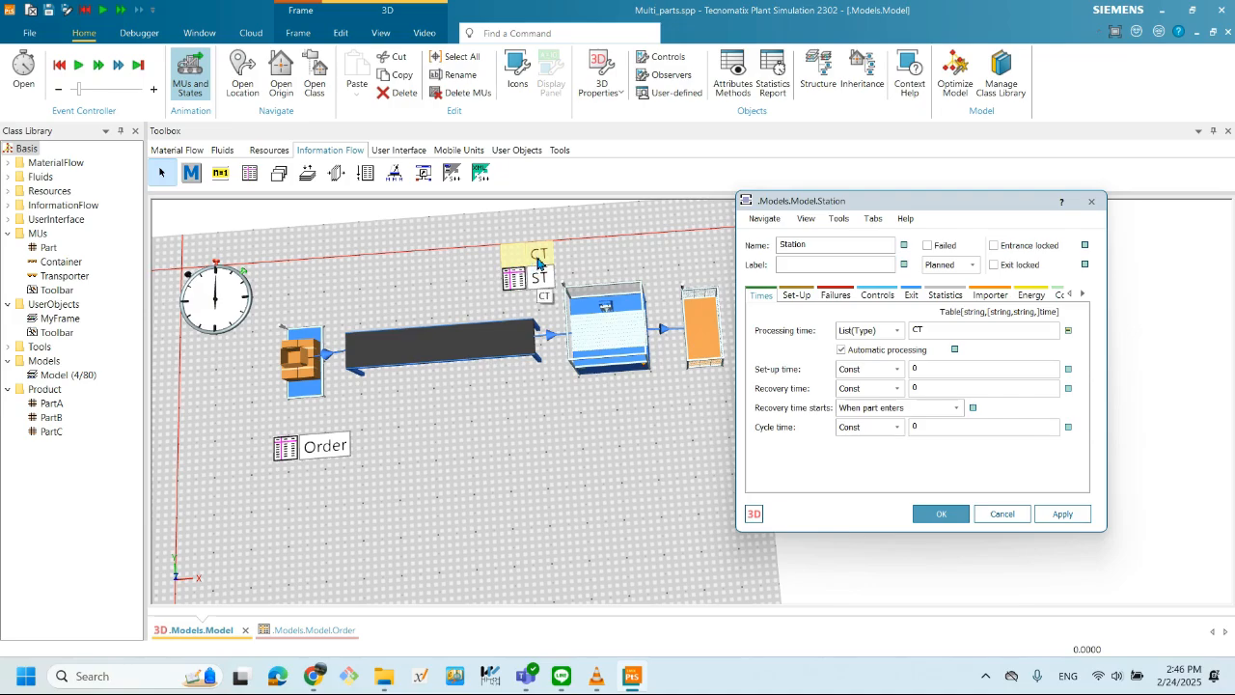
double_click(917, 330)
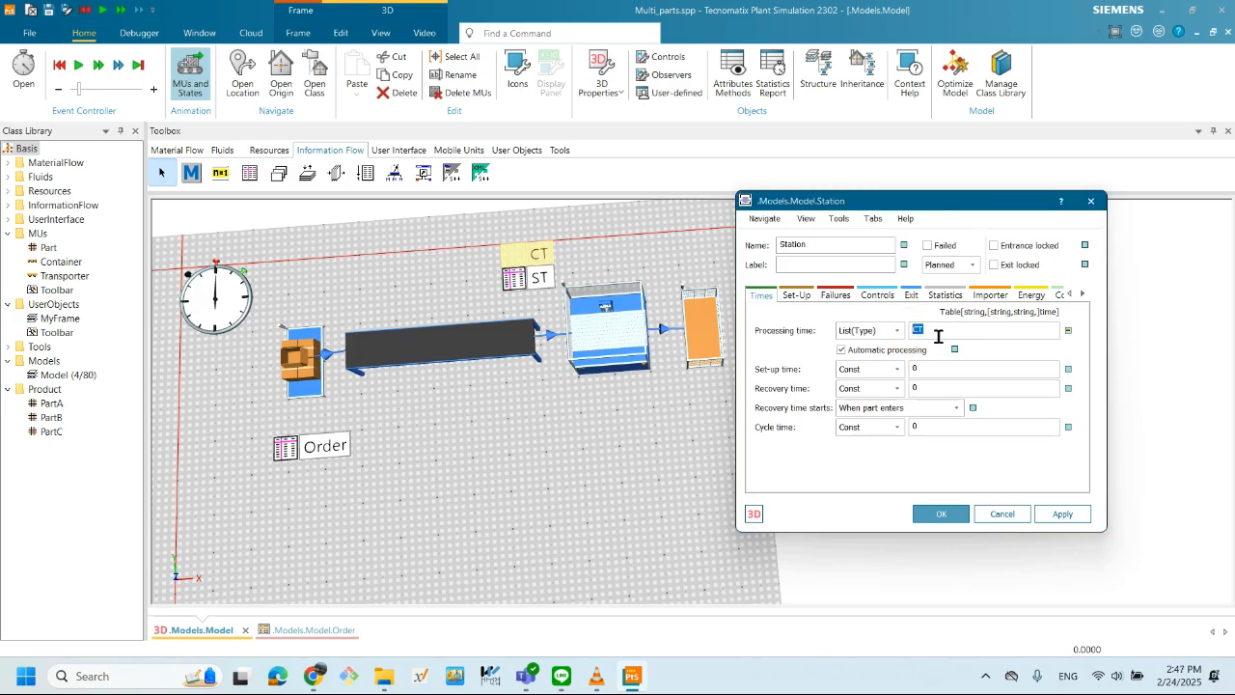
click(537, 261)
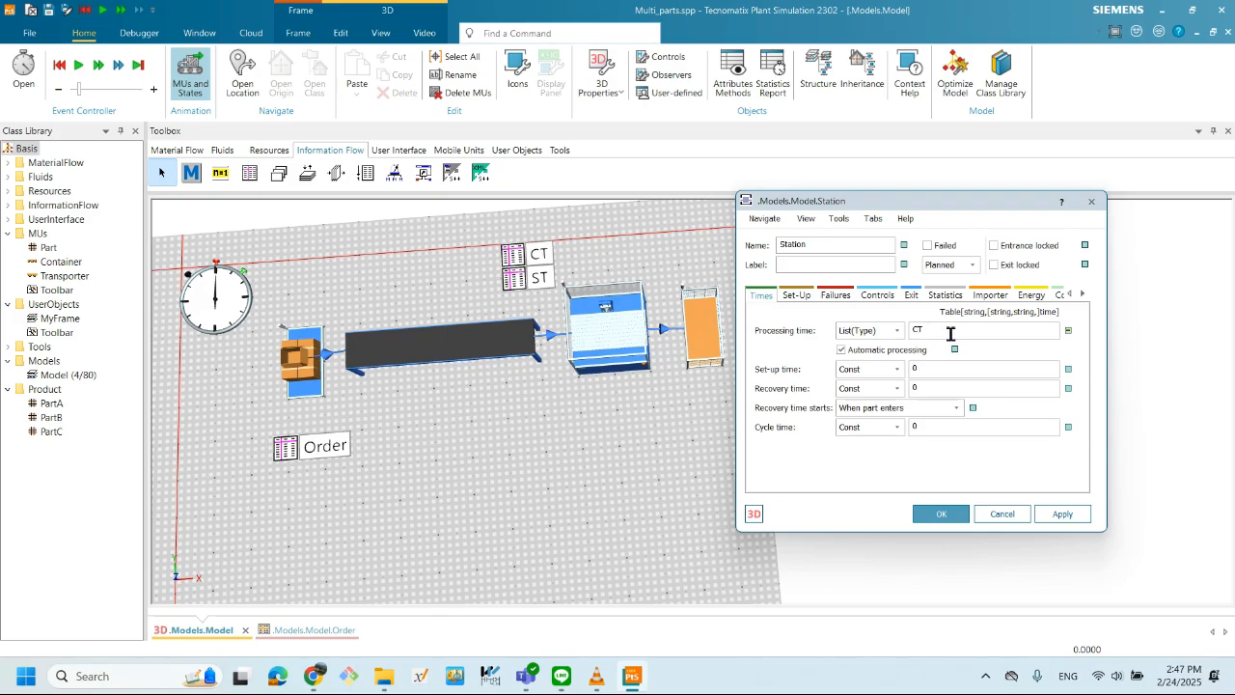
- Apply the Station's settings, accept formatting CT for type-dependent times, and open the CT table beside the Station dialog
click(1071, 514)
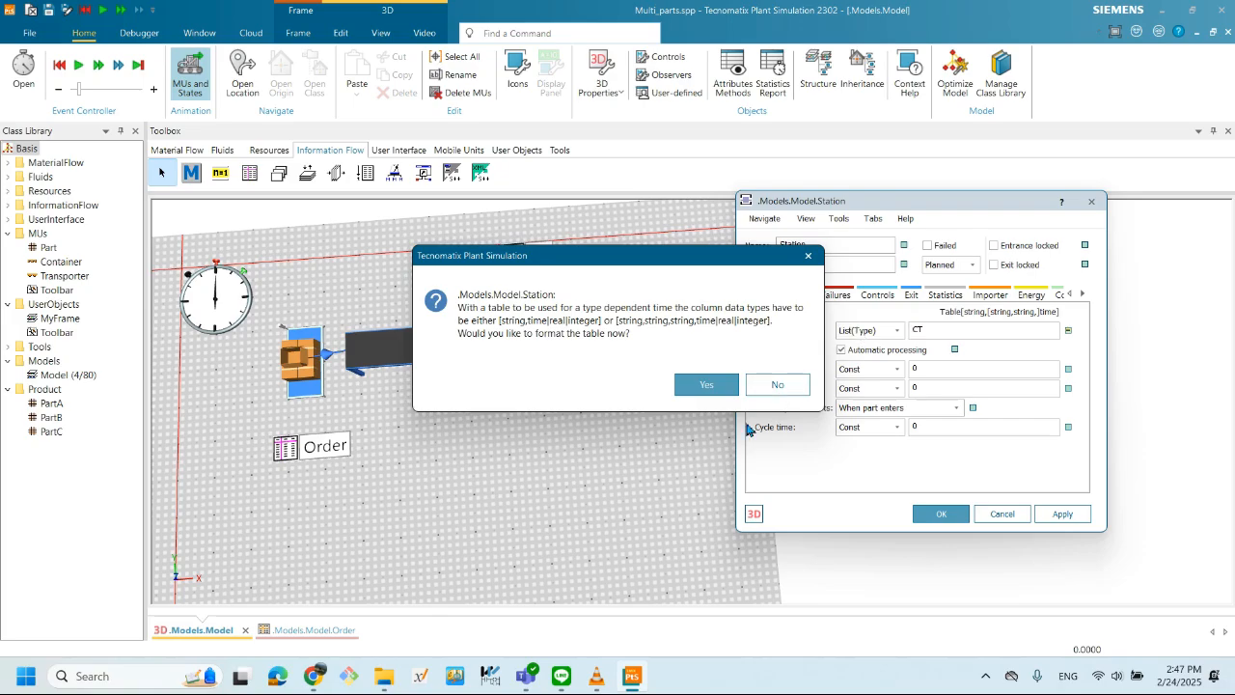
drag(706, 260, 724, 256)
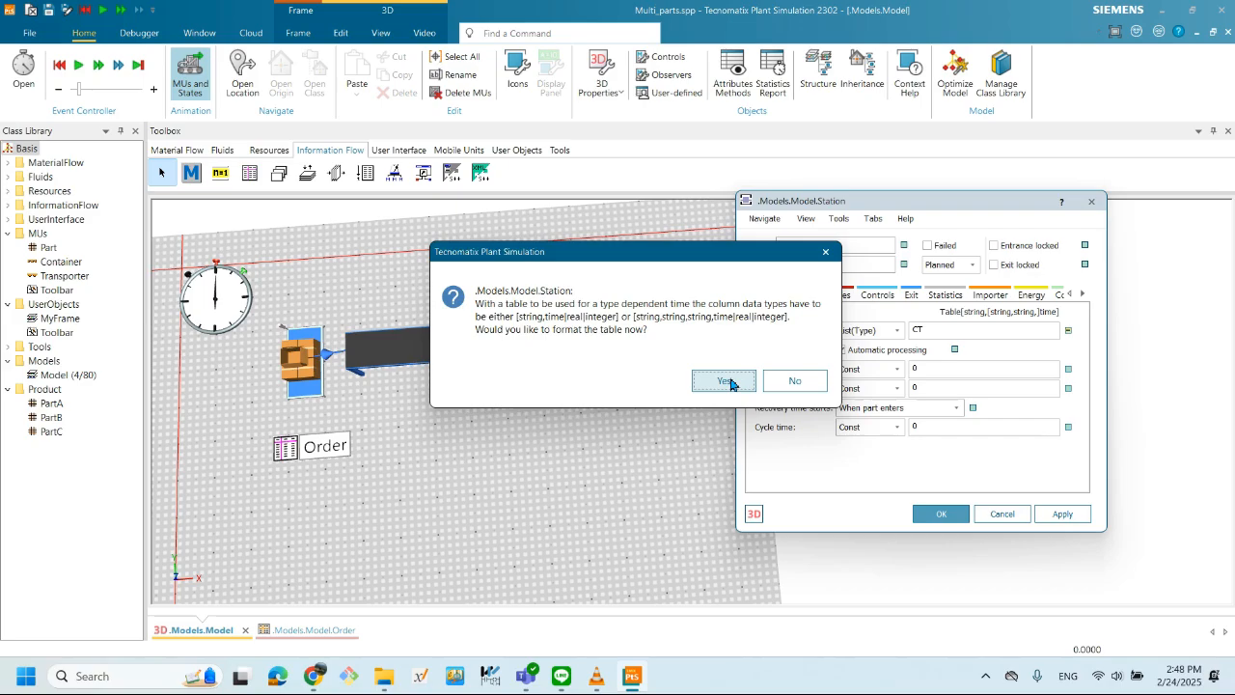
click(730, 384)
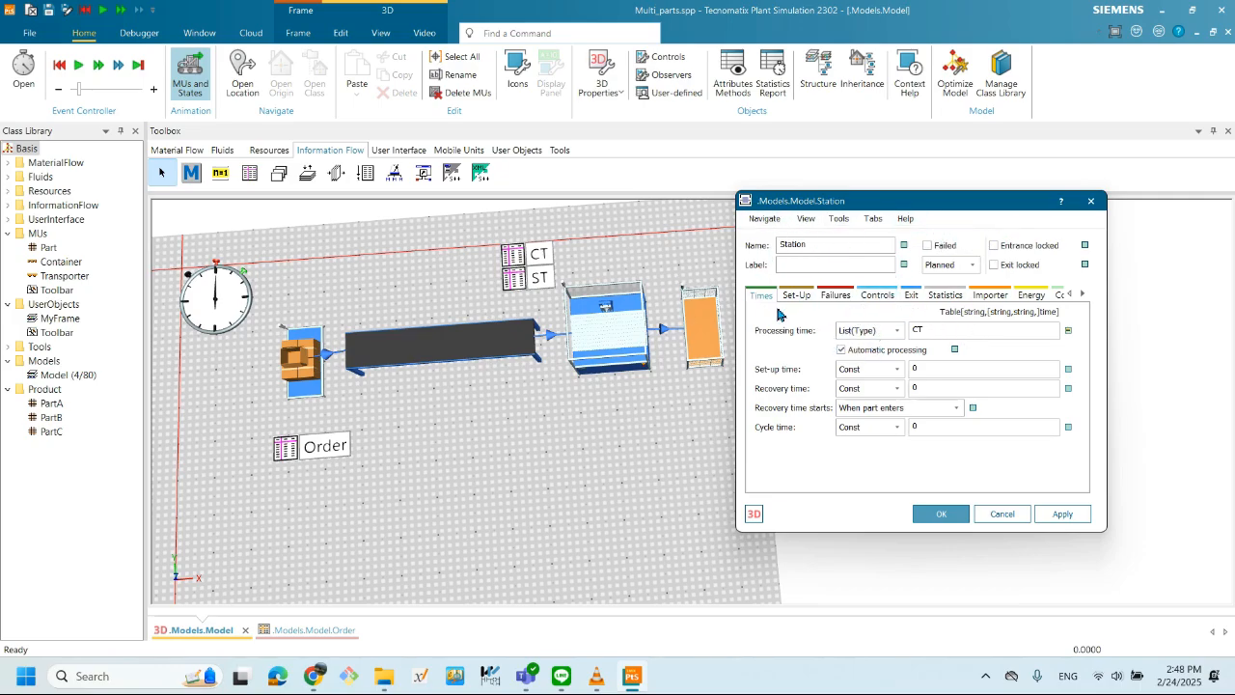
double_click(535, 258)
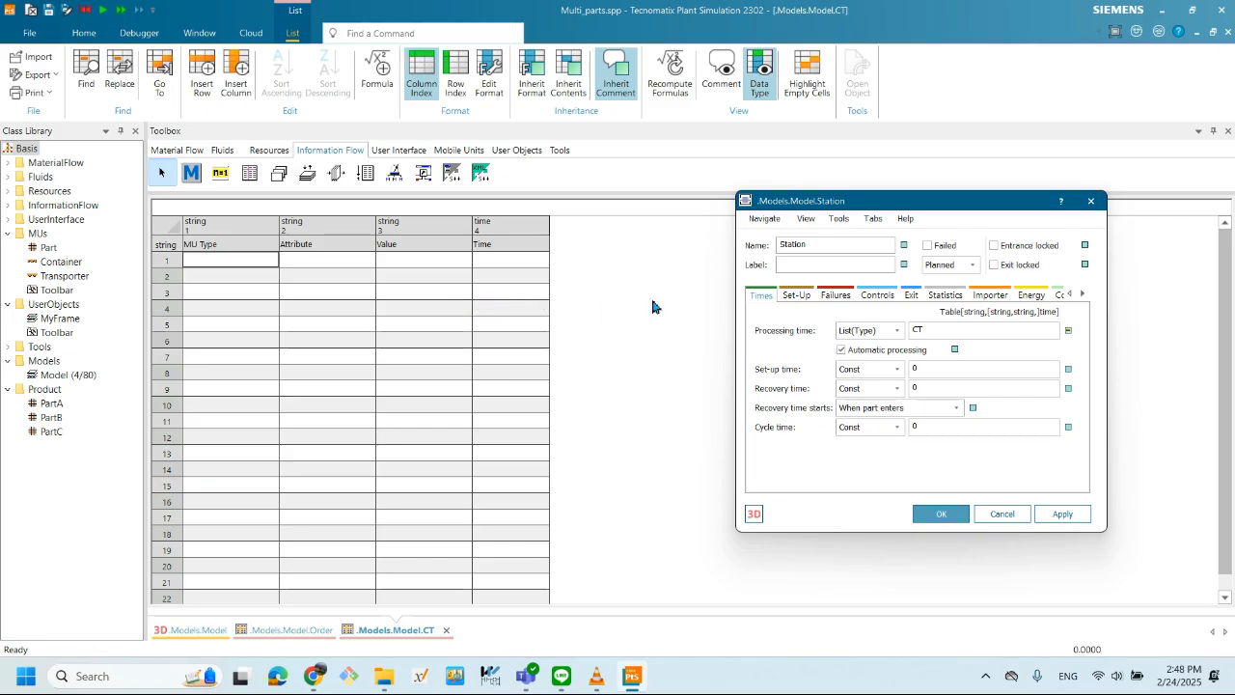
drag(907, 202, 879, 202)
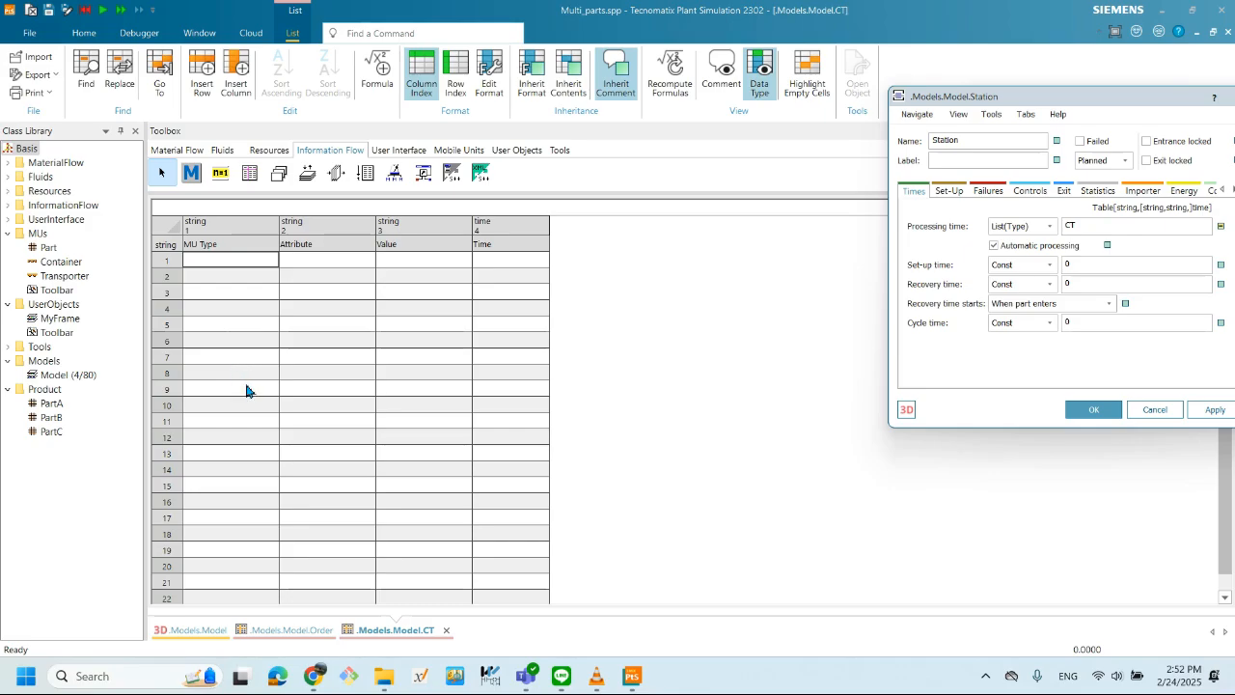
- Bring up the Order table and tile the open windows vertically, keeping the Station dialog clear of the Order and CT tables
click(254, 632)
drag(933, 99, 671, 310)
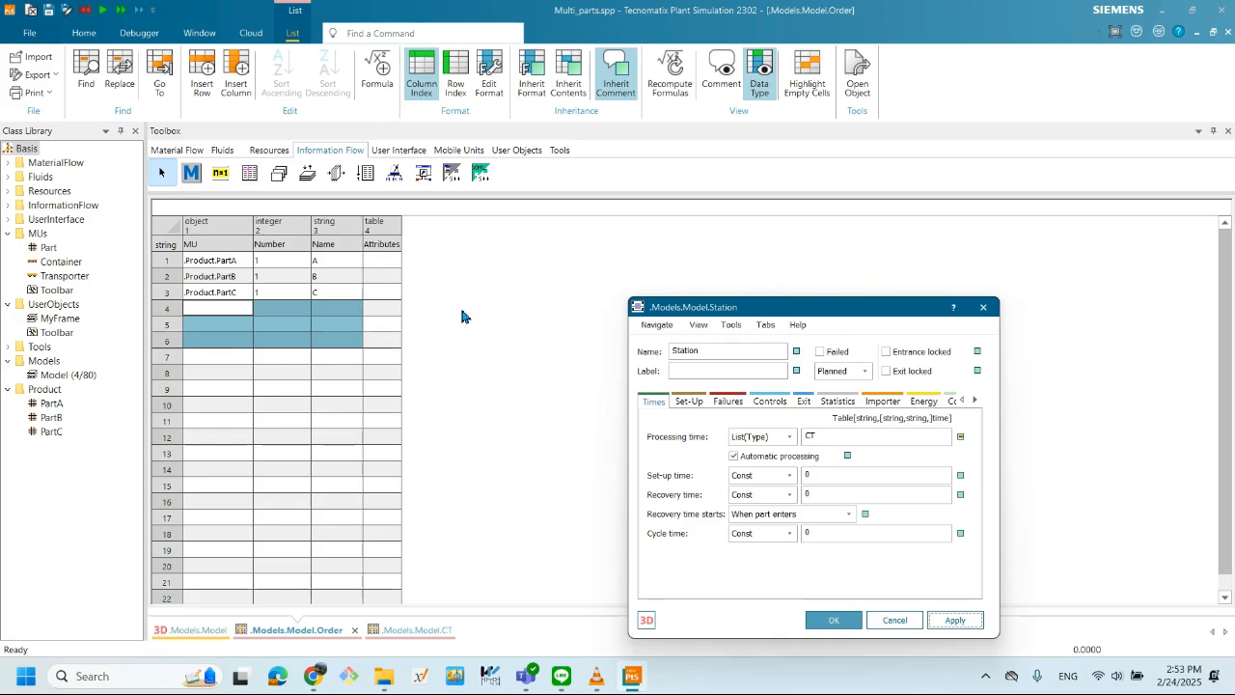
drag(736, 308, 754, 297)
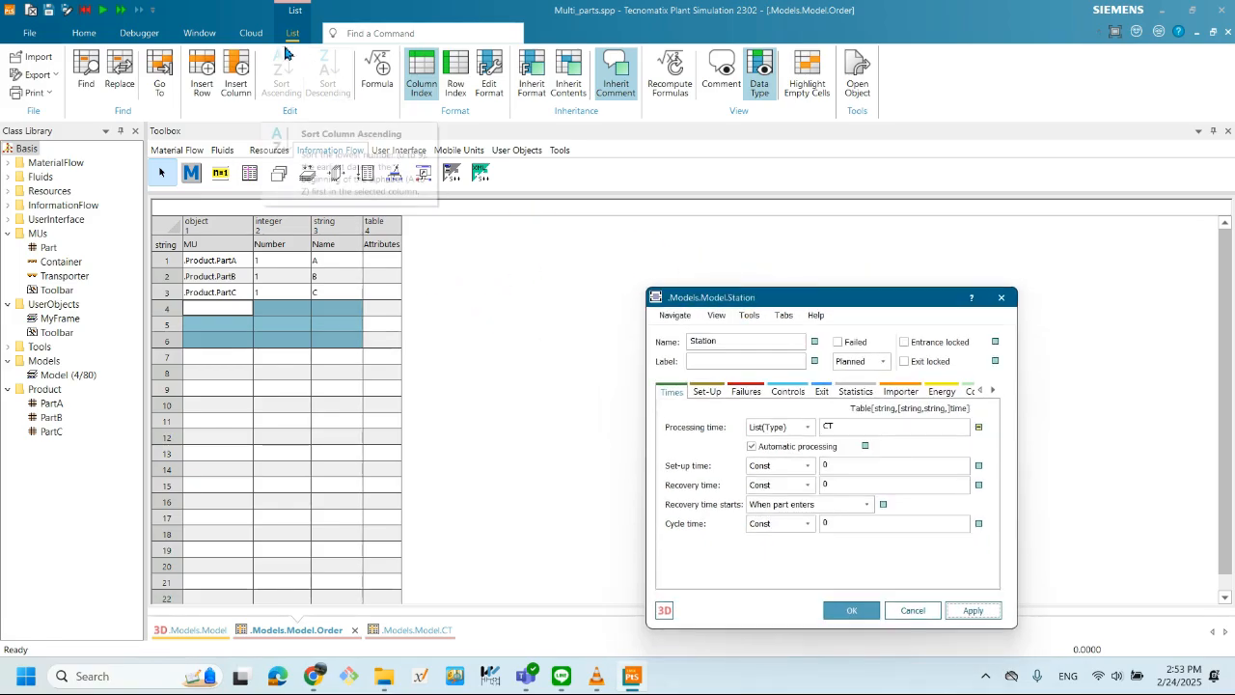
click(251, 33)
click(201, 34)
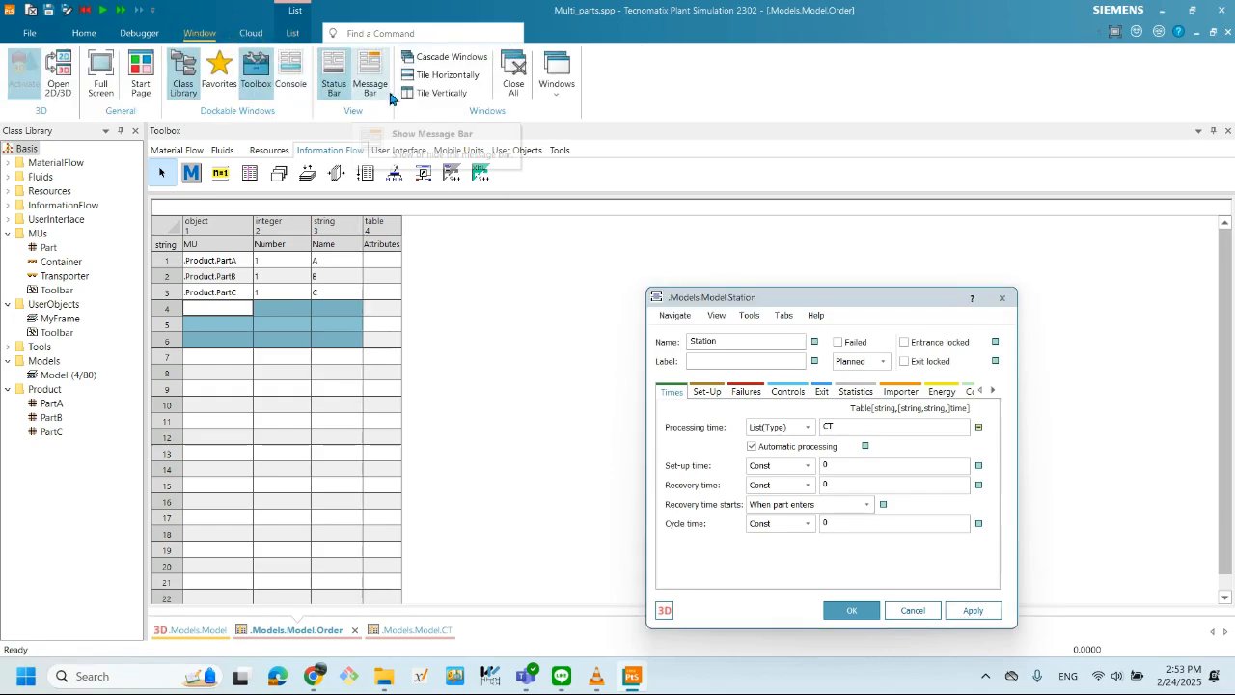
click(432, 93)
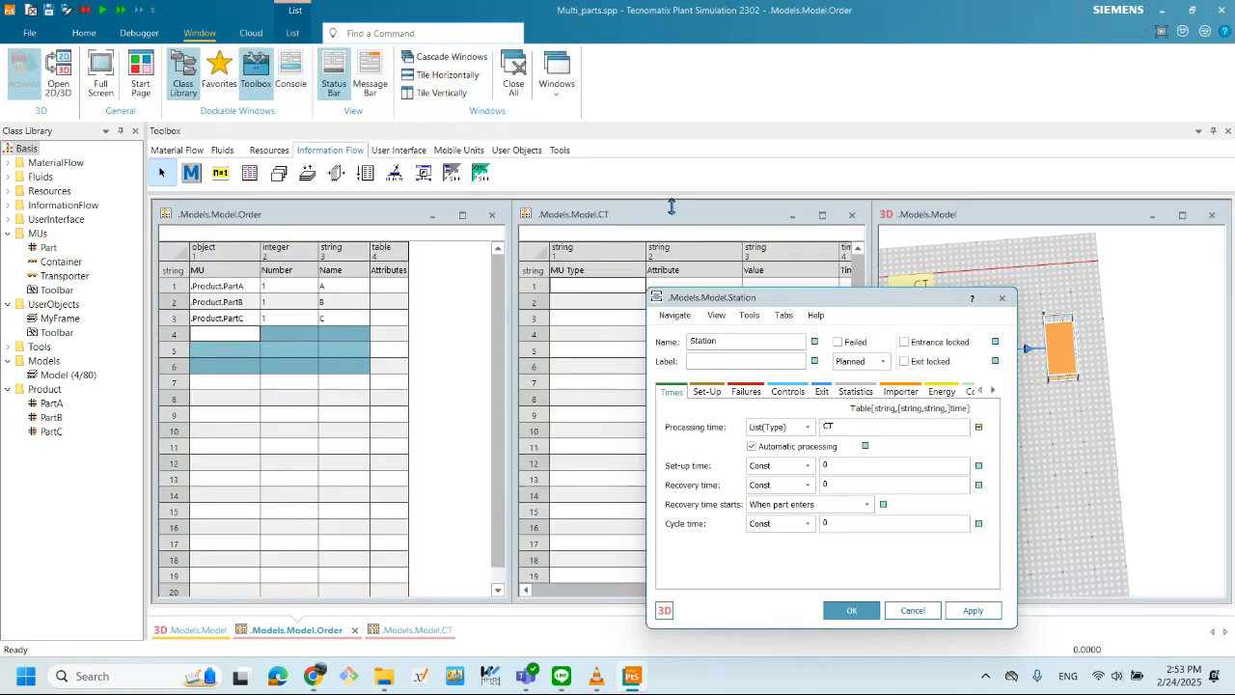
drag(792, 307, 980, 308)
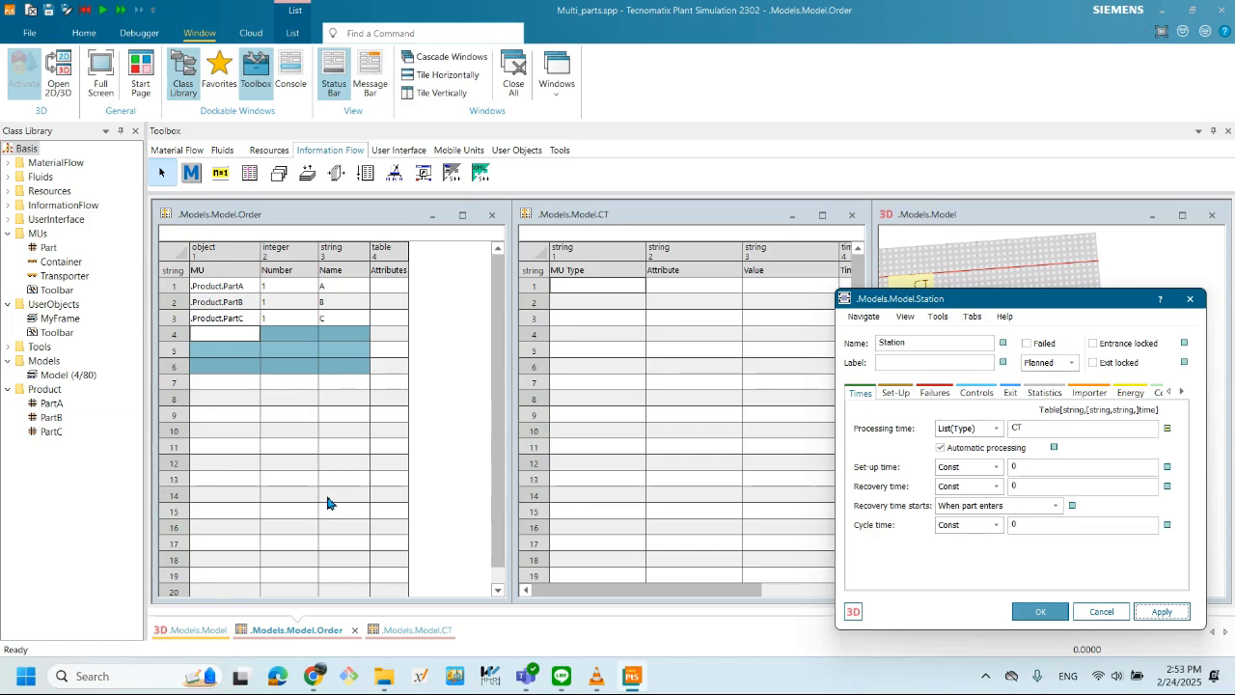
- Enter A, B and C as the MU types in the first three rows of the CT table
click(584, 289)
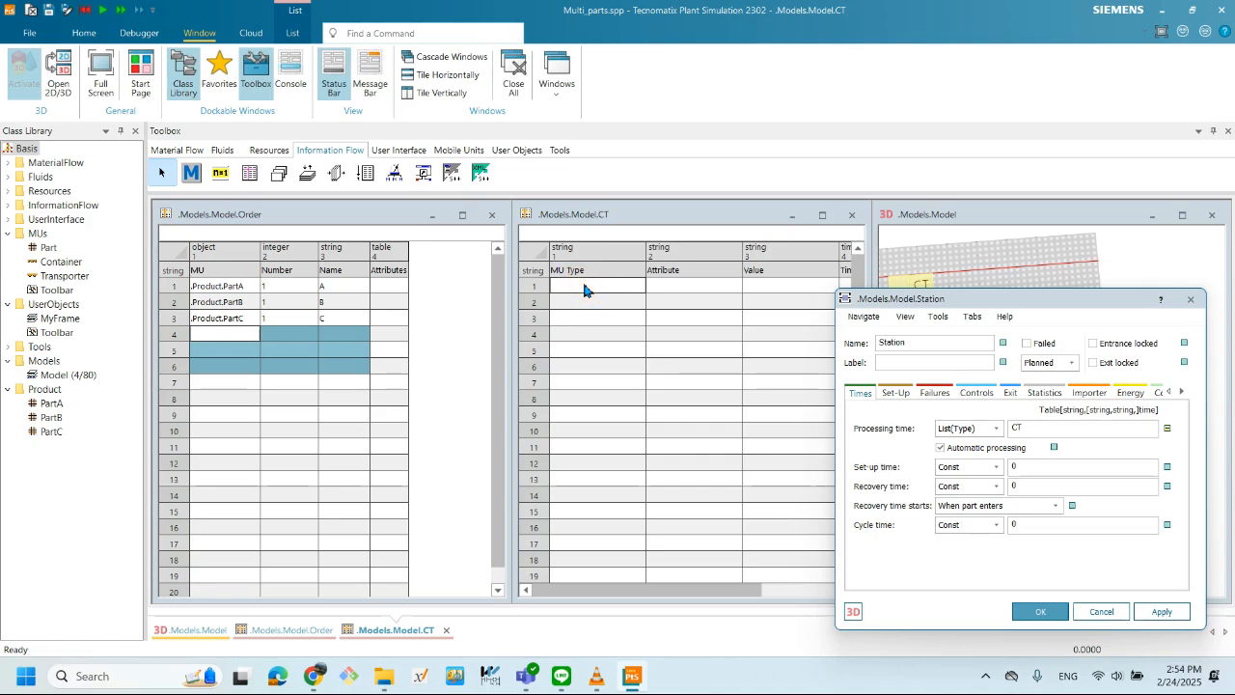
text(A)
click(574, 304)
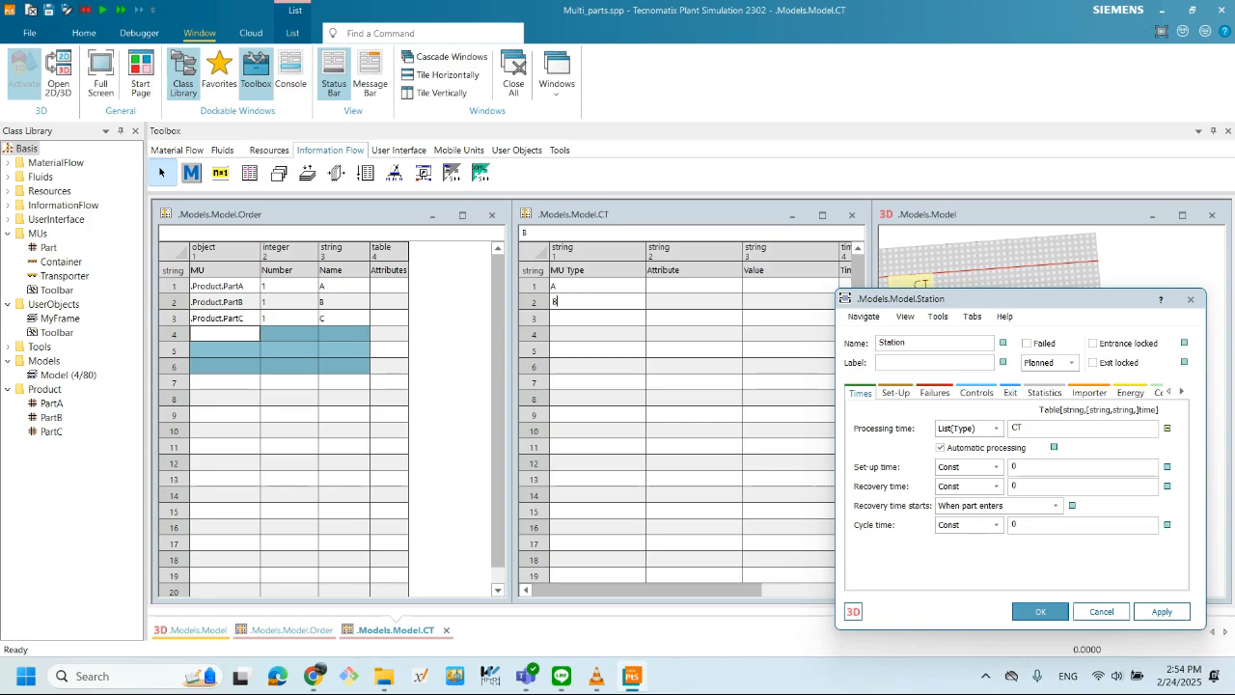
click(567, 320)
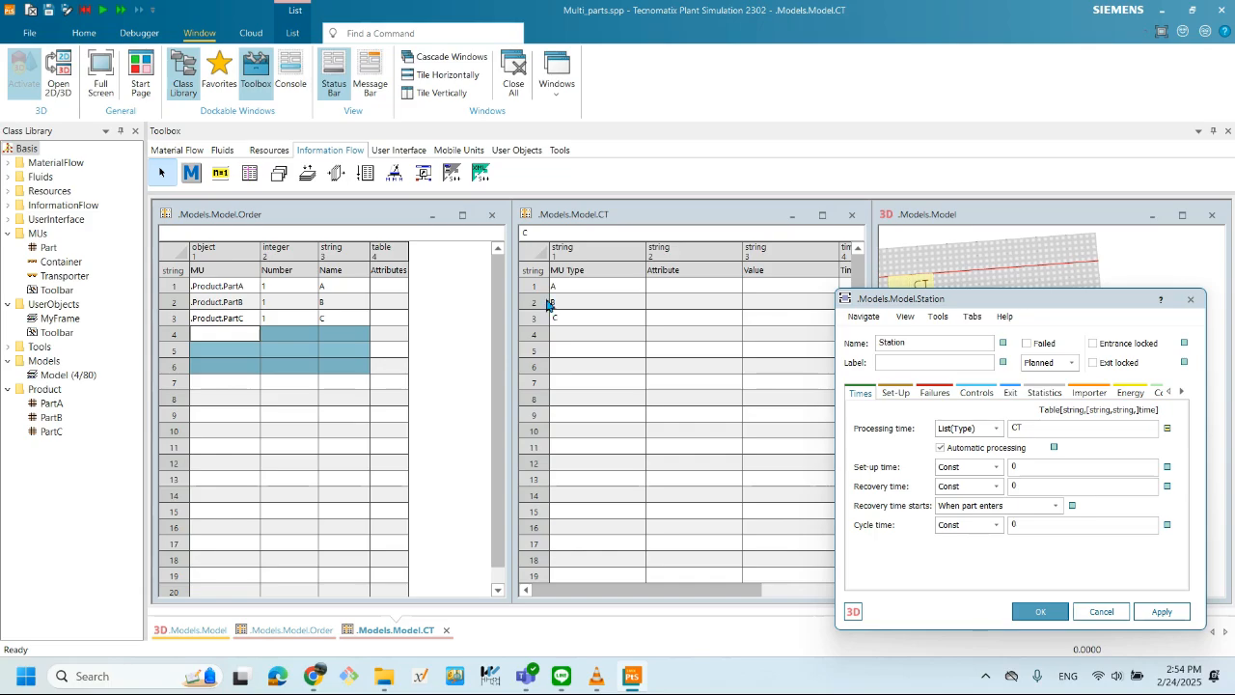
click(670, 304)
- Move the Station dialog aside and widen the CT table window to uncover its whole Time column
drag(931, 299, 1026, 362)
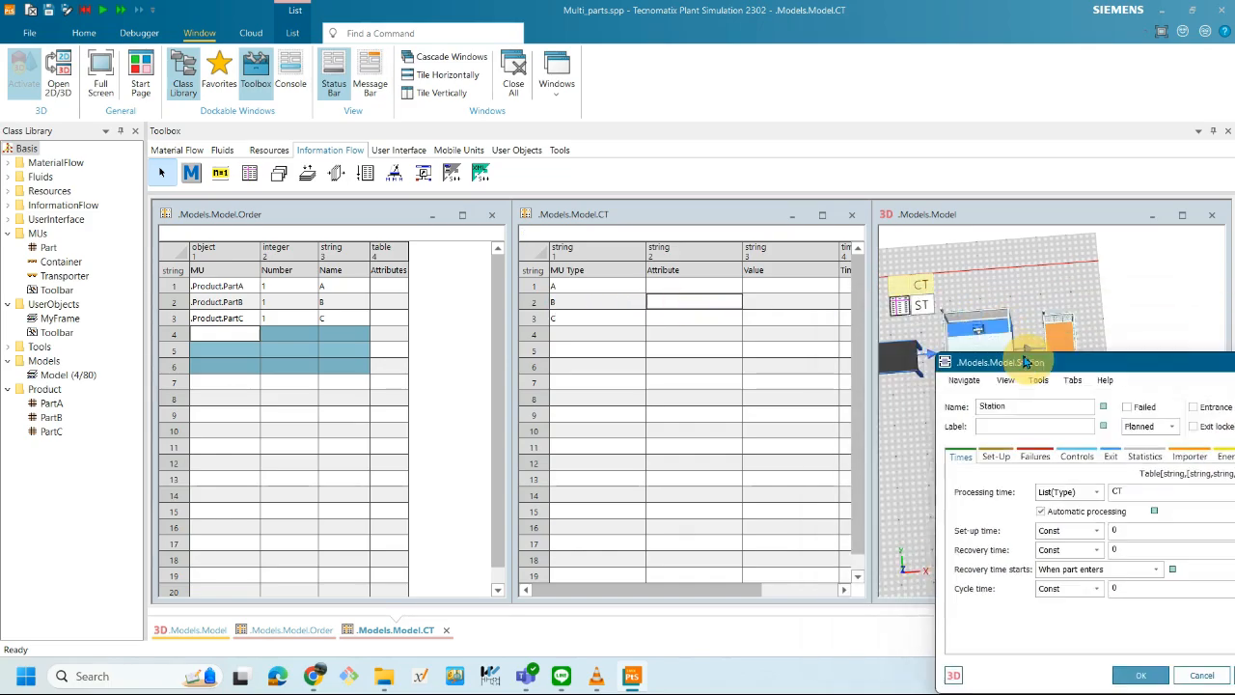
drag(745, 217, 635, 222)
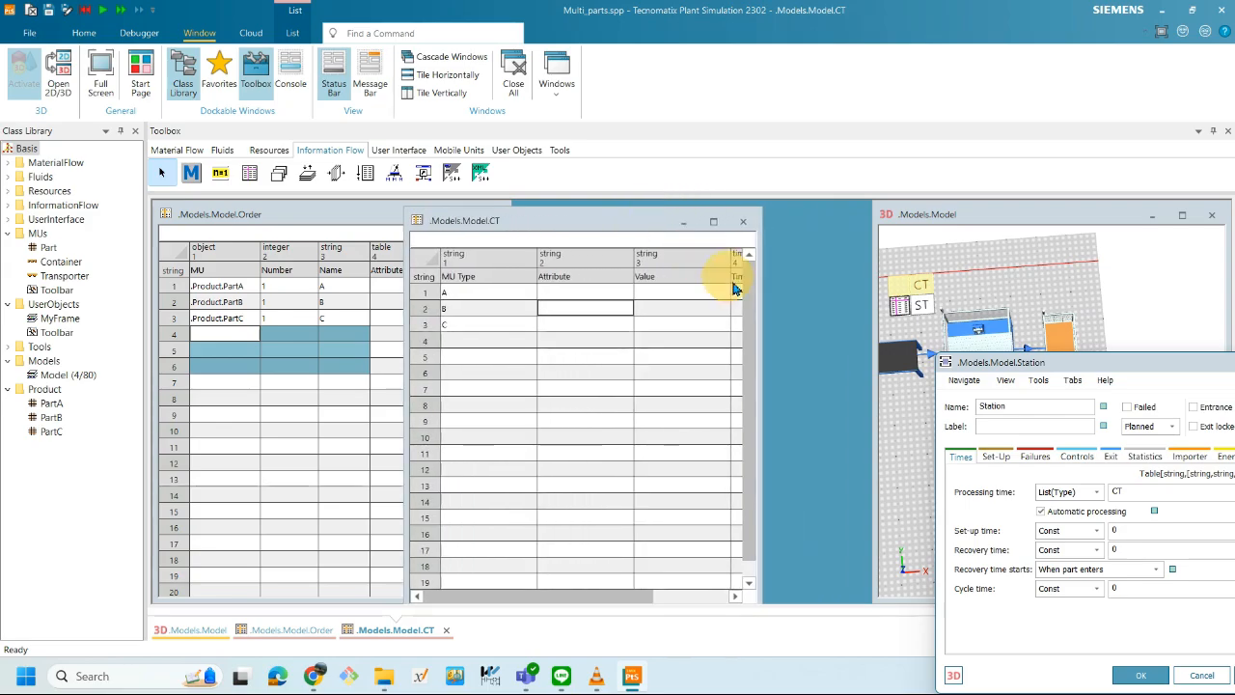
drag(762, 299, 888, 300)
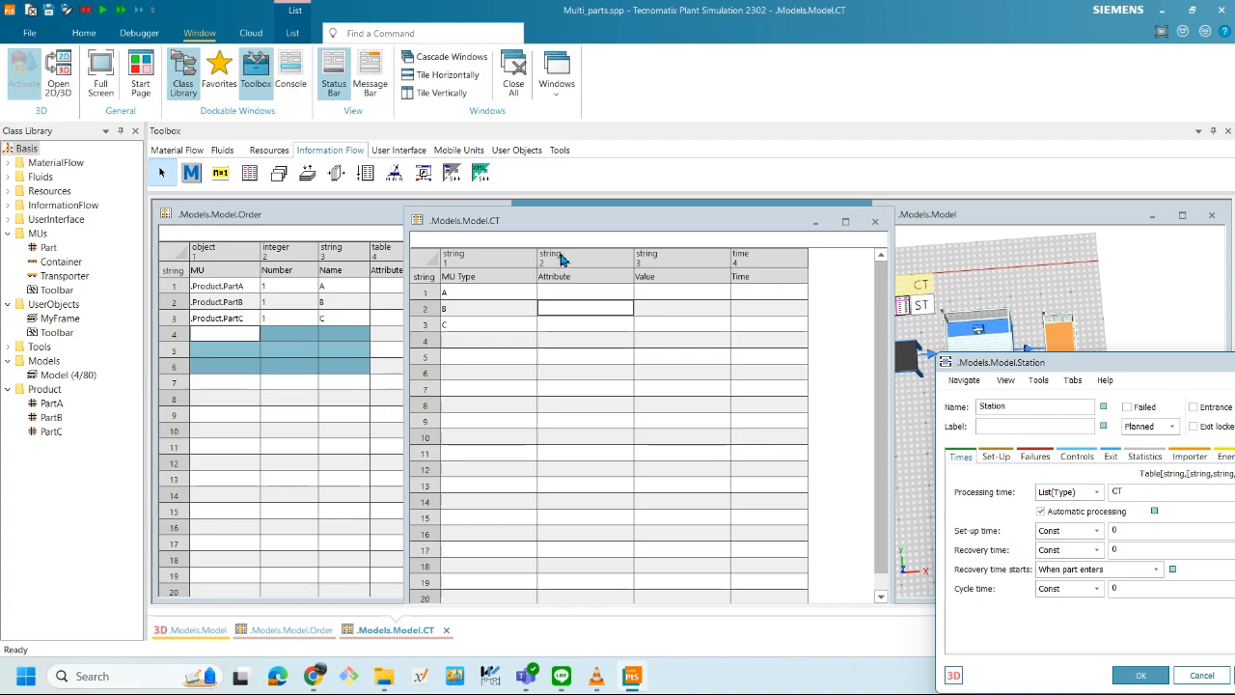
- Enter processing times of 10, 20 and 30 for types A, B and C in the CT table
click(760, 277)
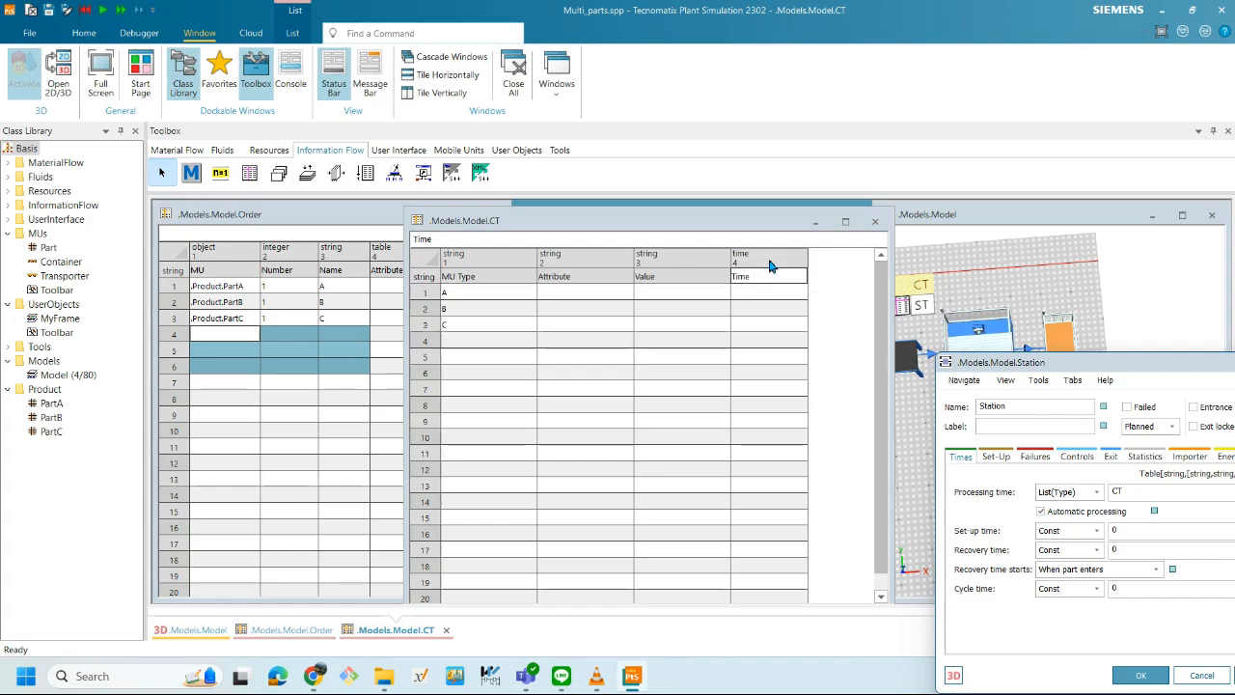
click(755, 293)
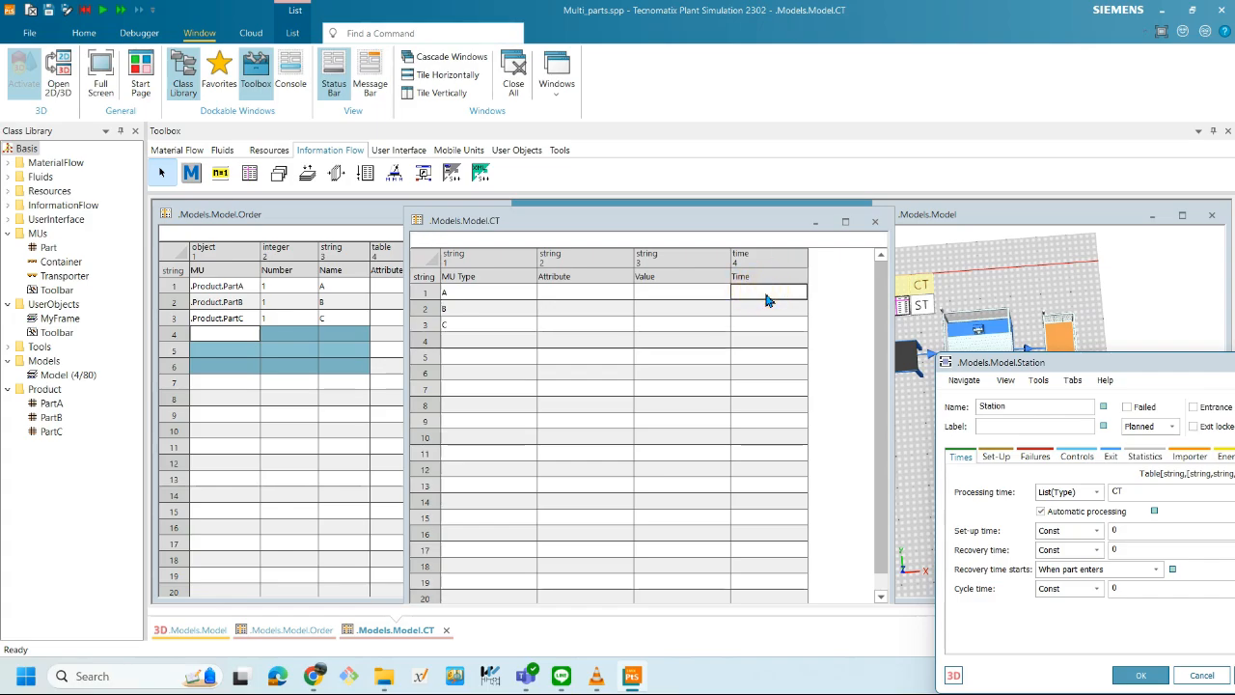
text(10)
drag(1118, 365, 703, 411)
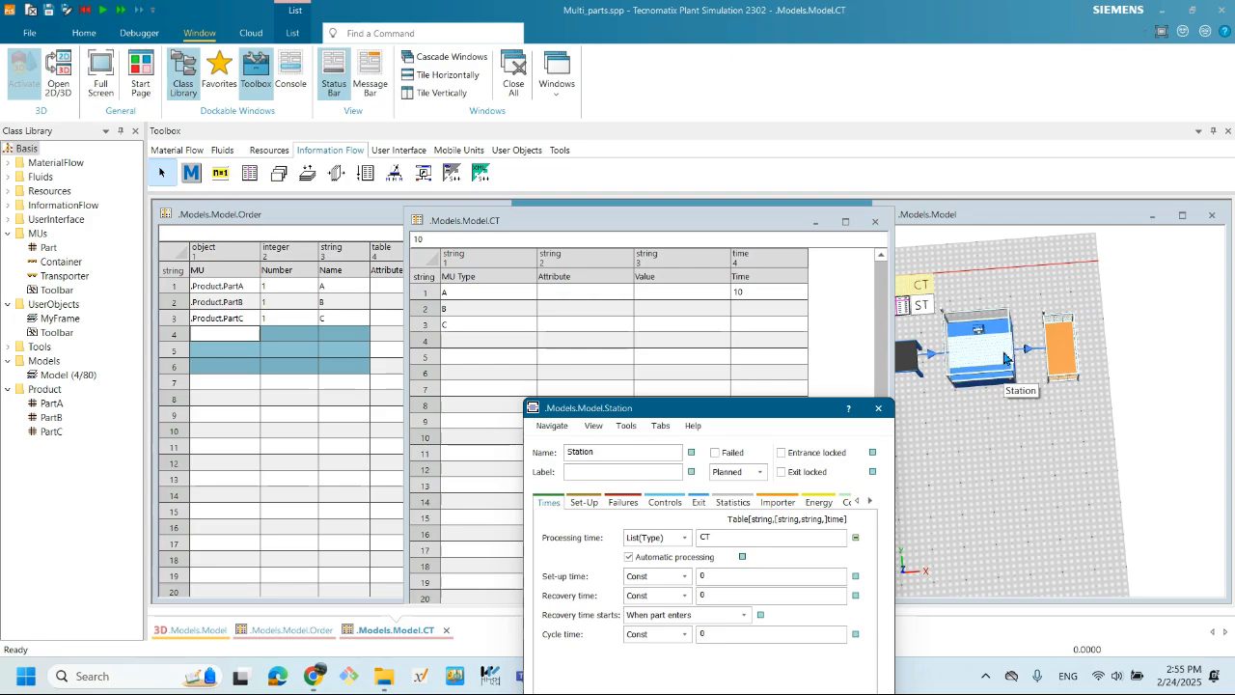
drag(738, 411, 1011, 439)
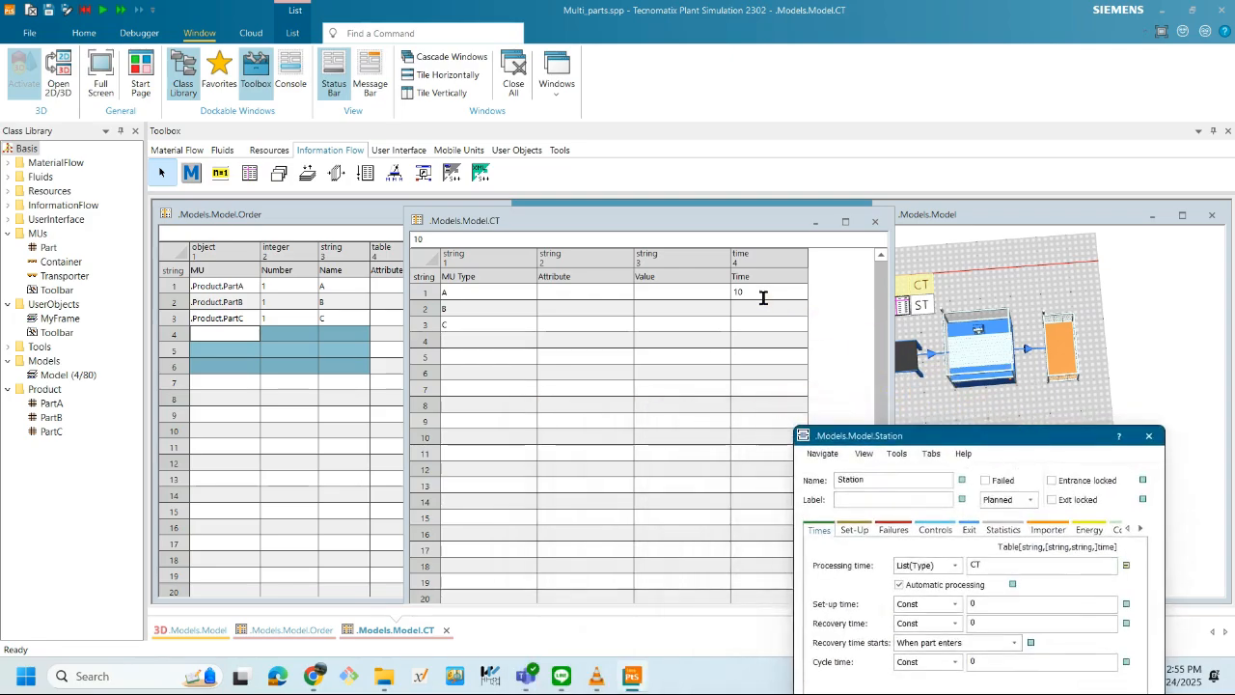
double_click(756, 309)
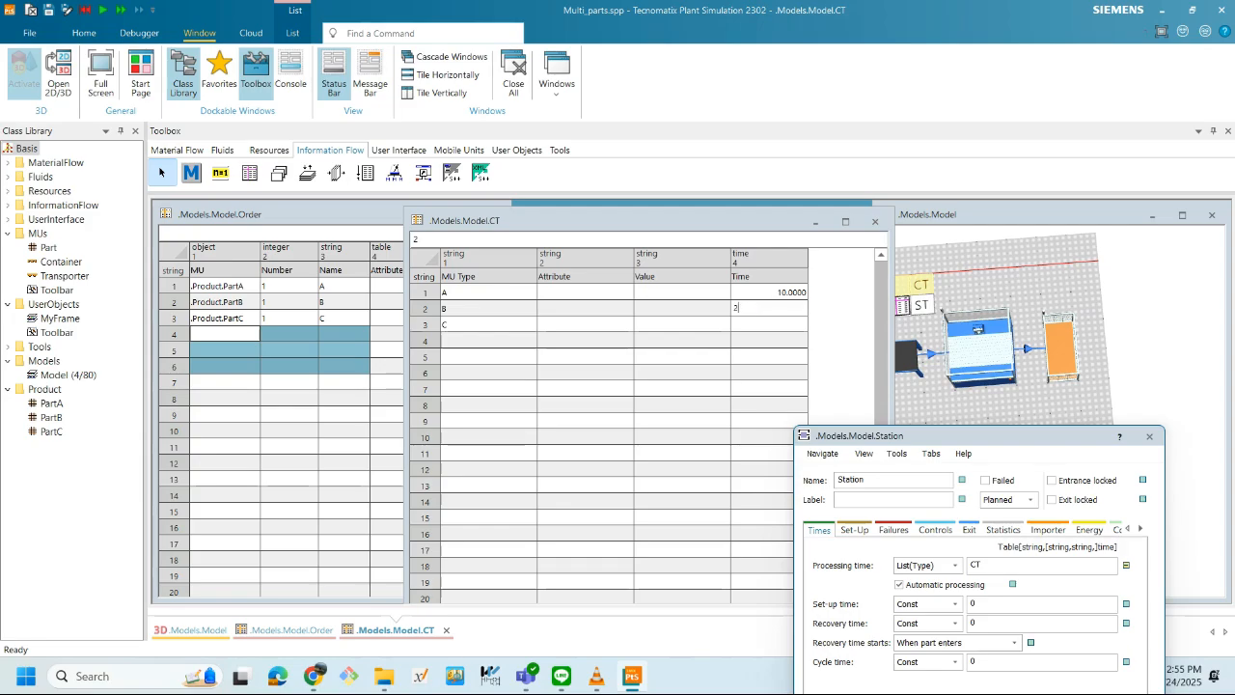
click(772, 329)
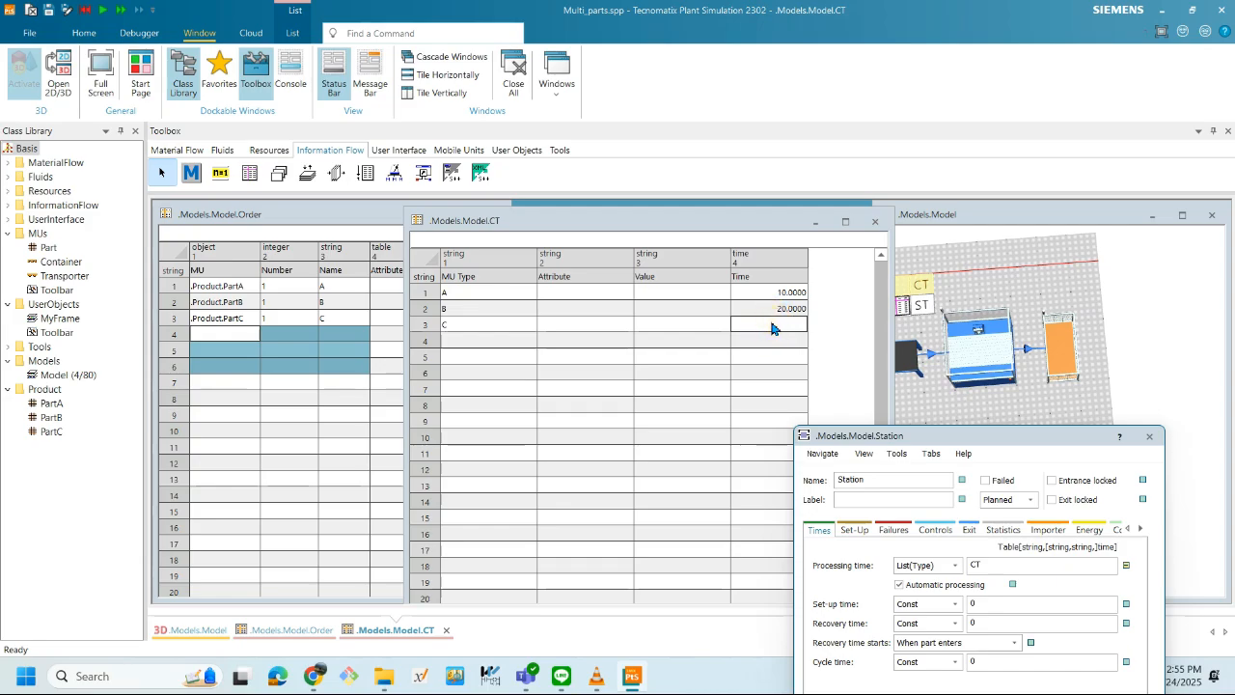
text(30)
click(760, 343)
- Move and narrow the CT table window, then apply the Station's settings and close its dialog
drag(671, 223, 440, 225)
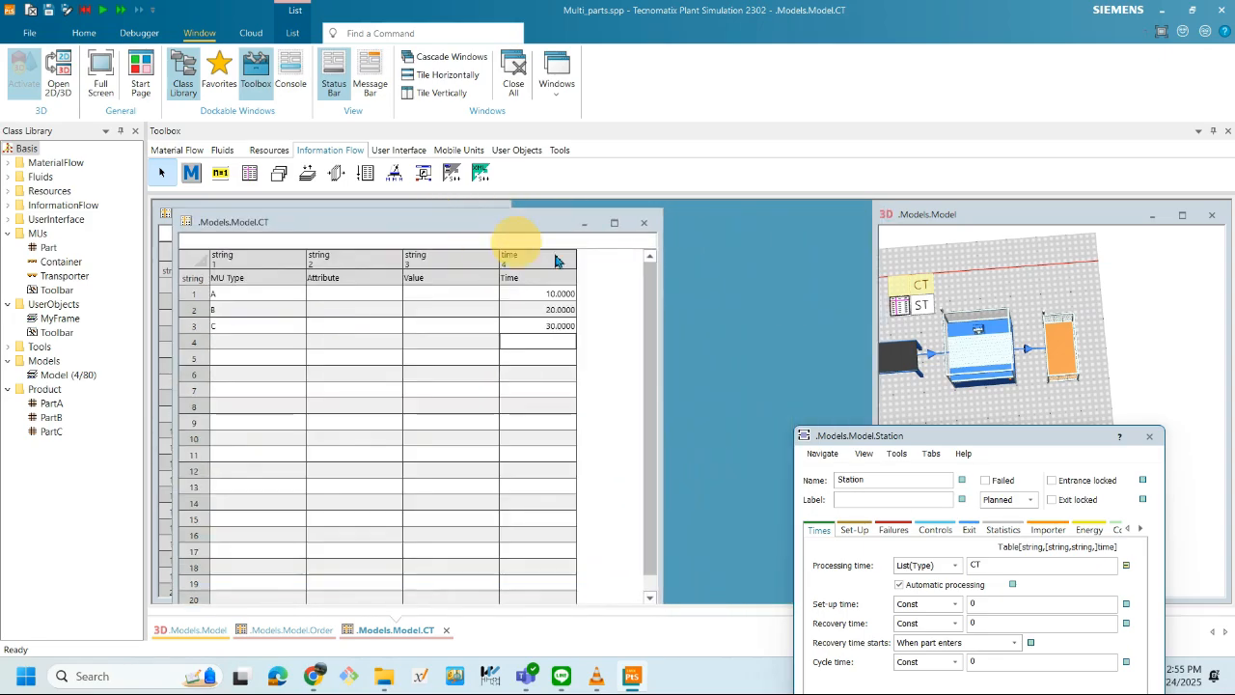
drag(665, 261, 524, 262)
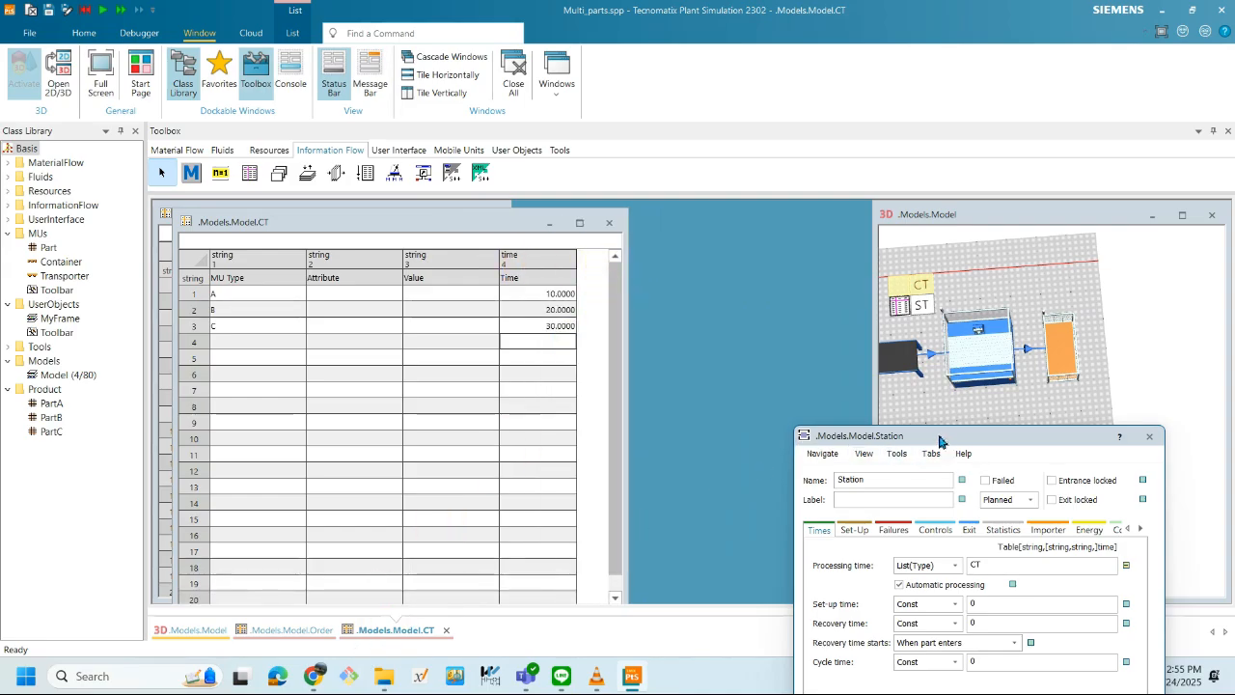
drag(950, 436, 663, 228)
click(835, 540)
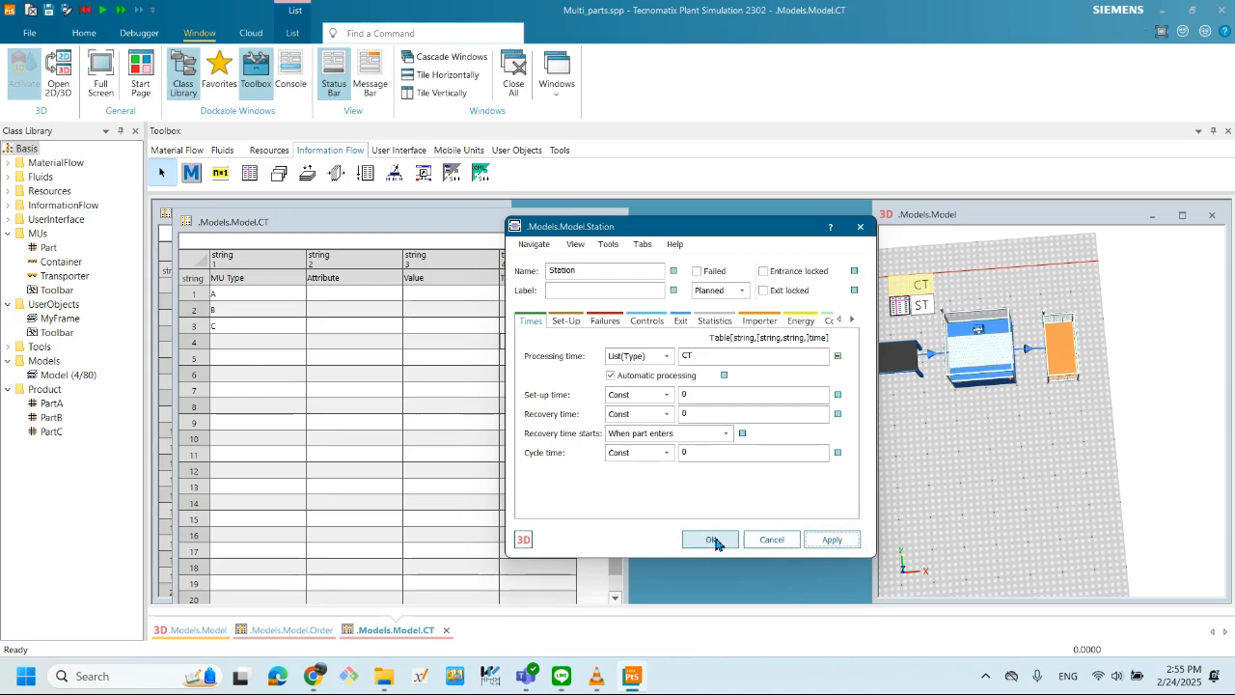
click(713, 540)
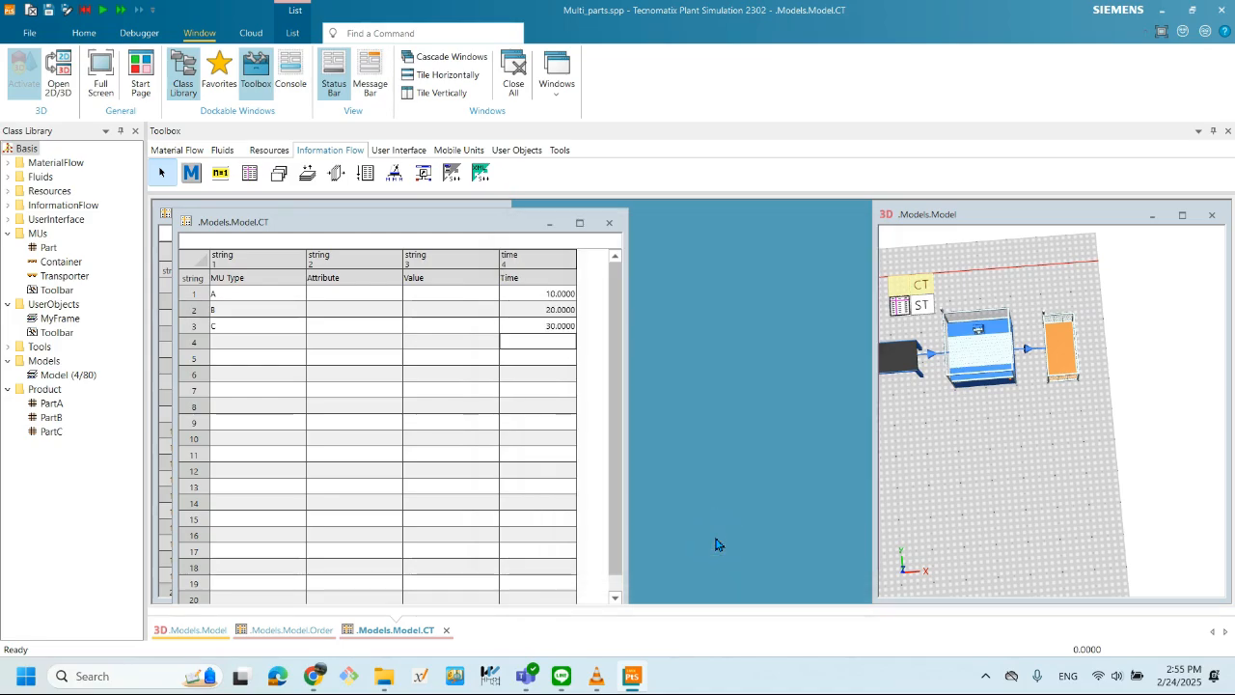
- Move and widen the 3D model window and tilt its view to show the whole line from the front
click(910, 449)
drag(1028, 222, 744, 227)
drag(655, 254, 427, 242)
drag(672, 232, 752, 219)
scroll(855, 375, down, 3)
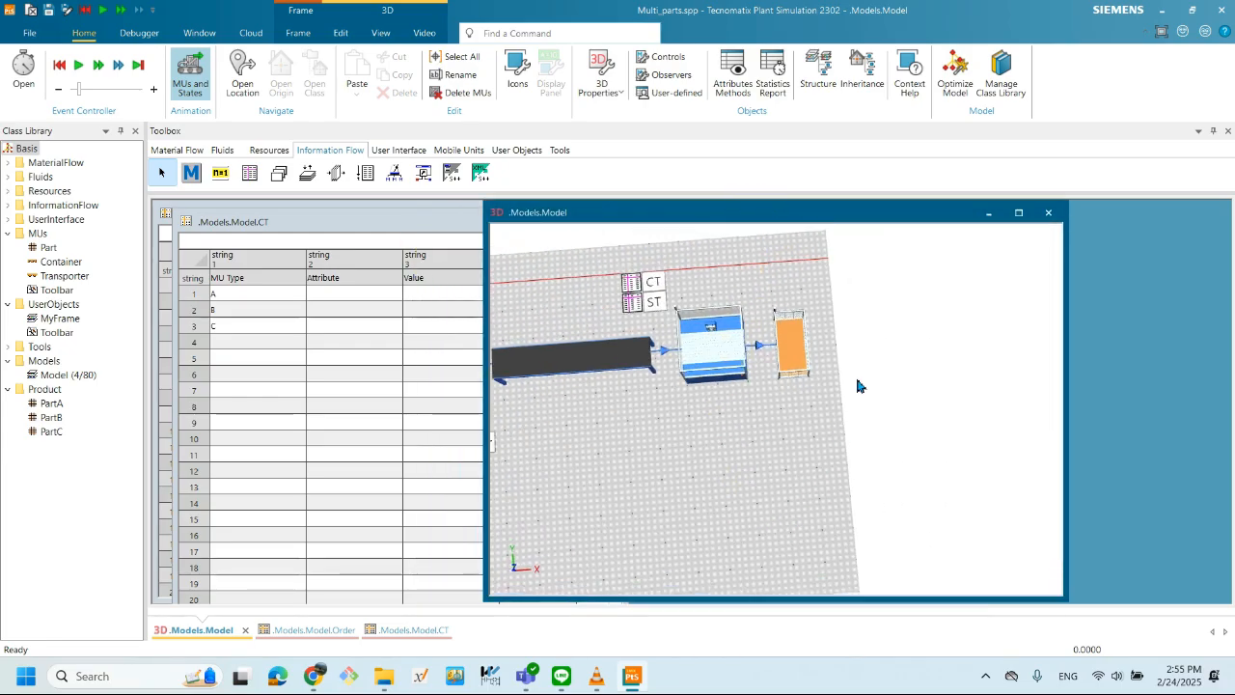
scroll(899, 430, down, 1)
drag(900, 426, 904, 442)
drag(827, 419, 941, 444)
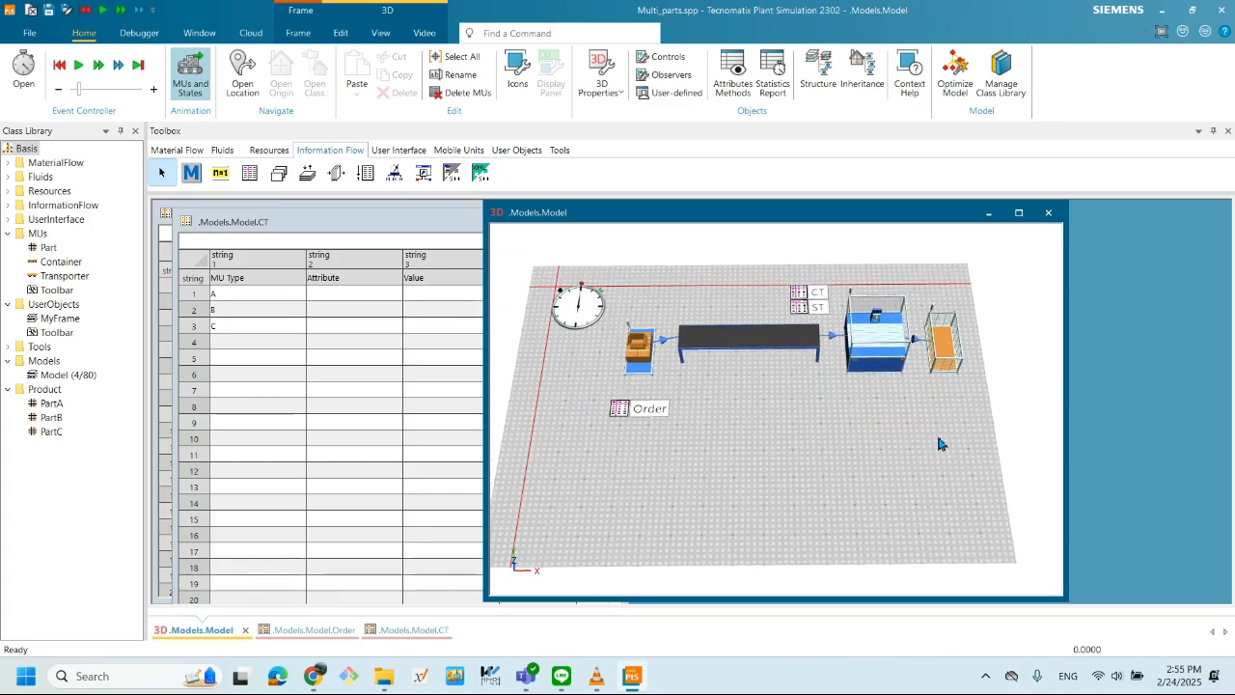
drag(899, 408, 917, 429)
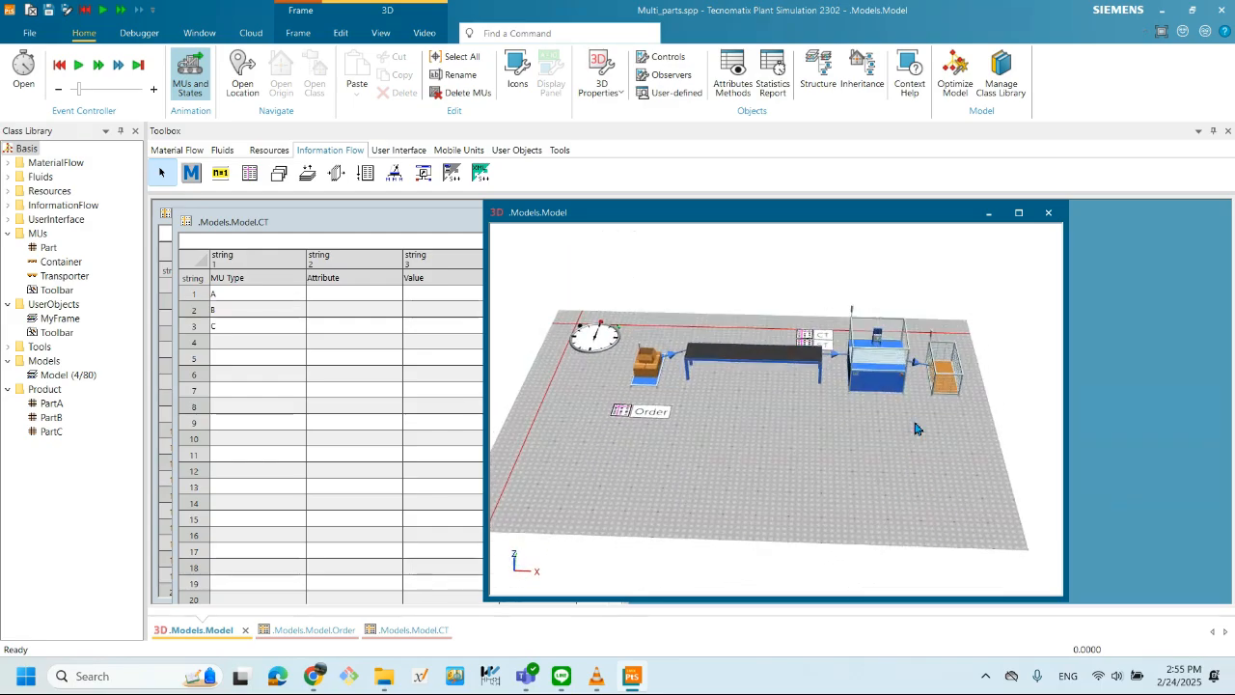
- Open the EventController, move its dialog clear of the model, and run the simulation fast-forward to watch parts flow to the Station
double_click(598, 342)
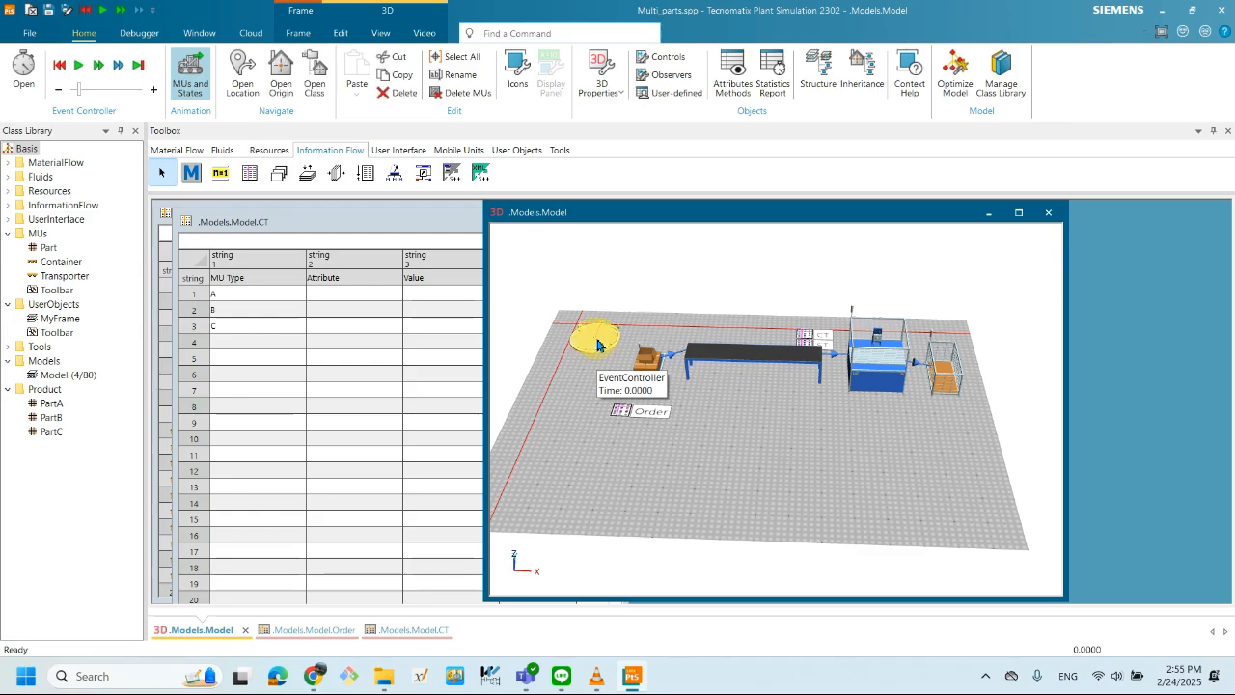
drag(619, 291, 1101, 371)
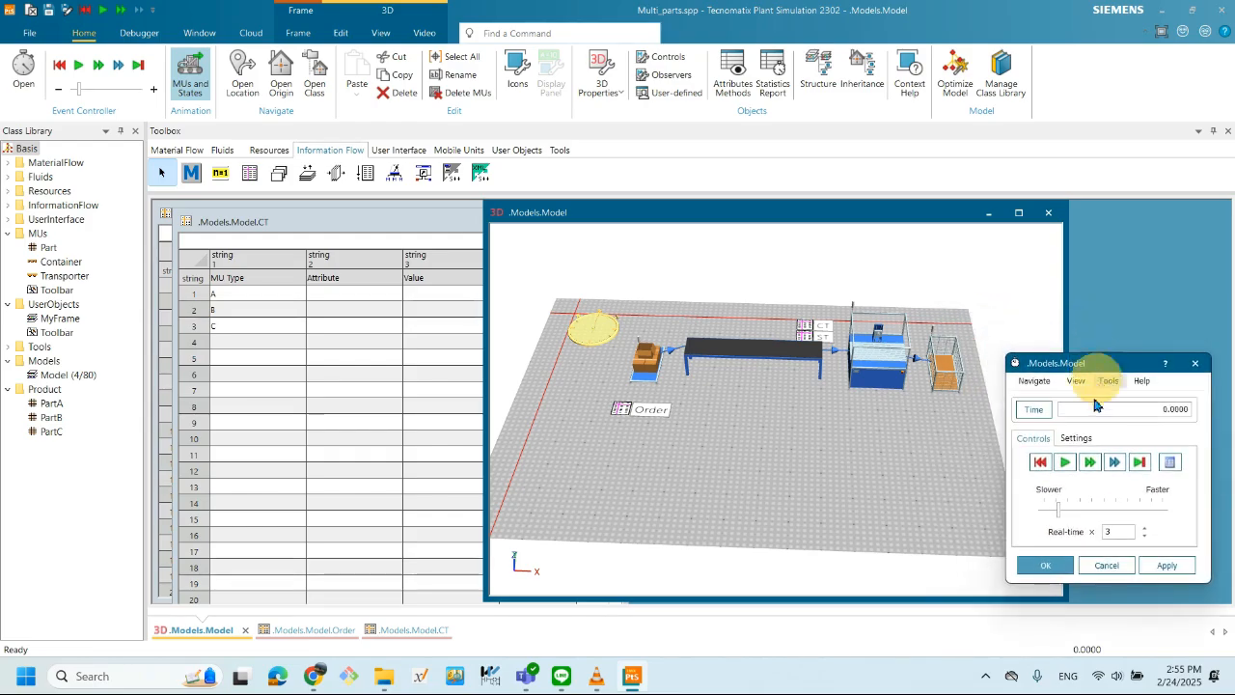
click(1088, 463)
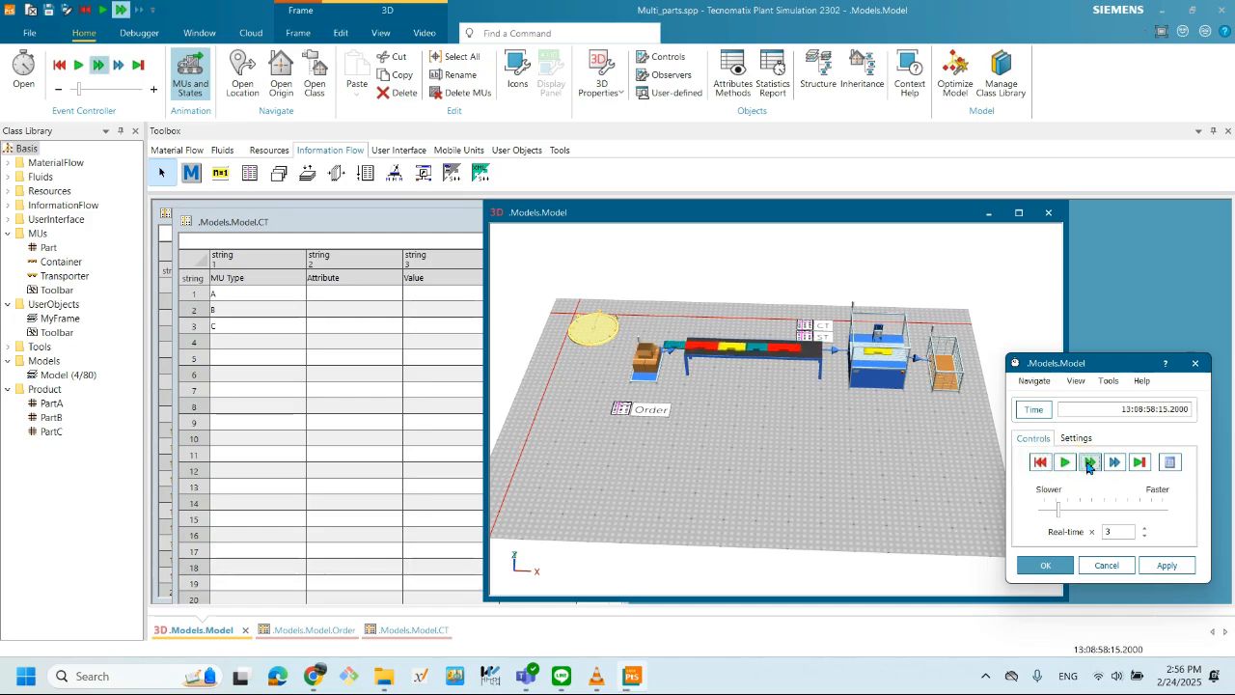
drag(766, 448, 780, 469)
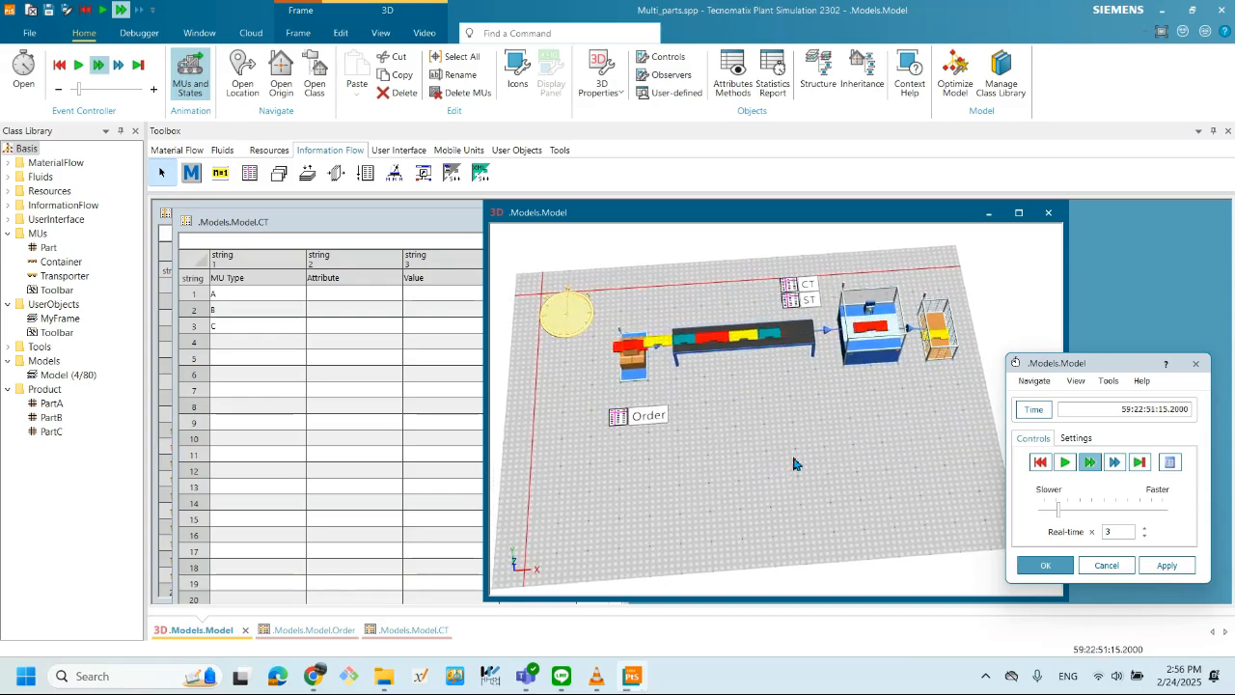
scroll(845, 442, up, 4)
drag(910, 377, 858, 435)
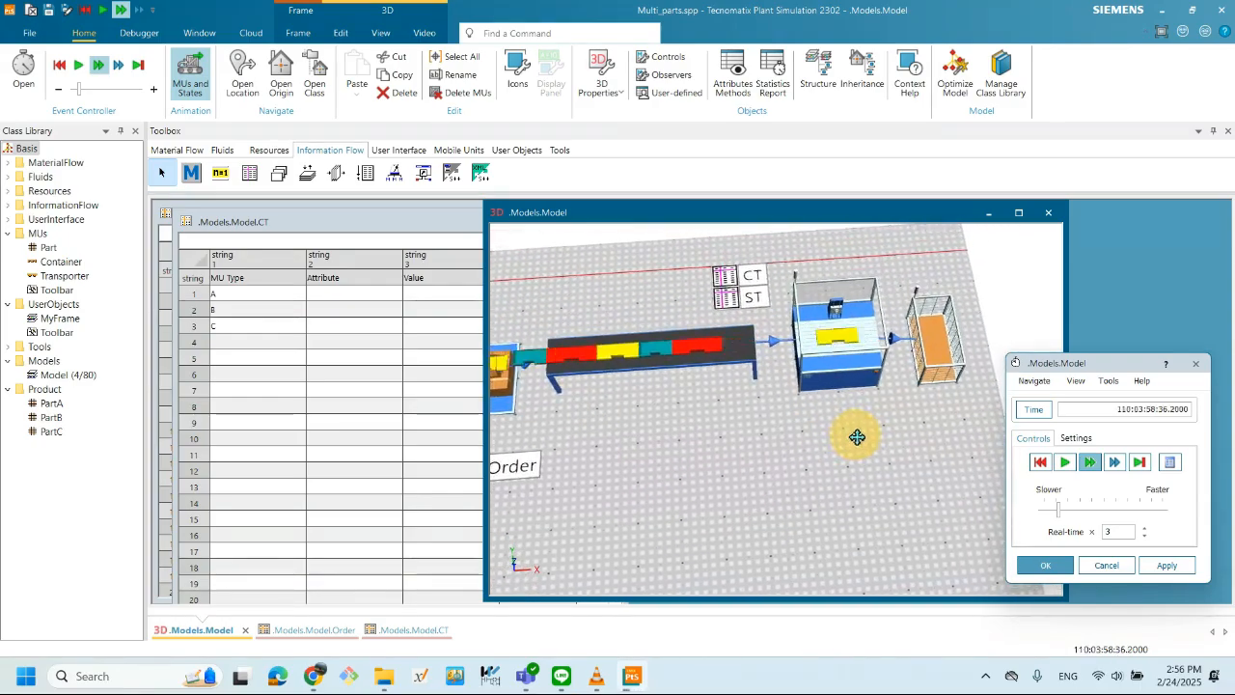
drag(738, 465, 730, 460)
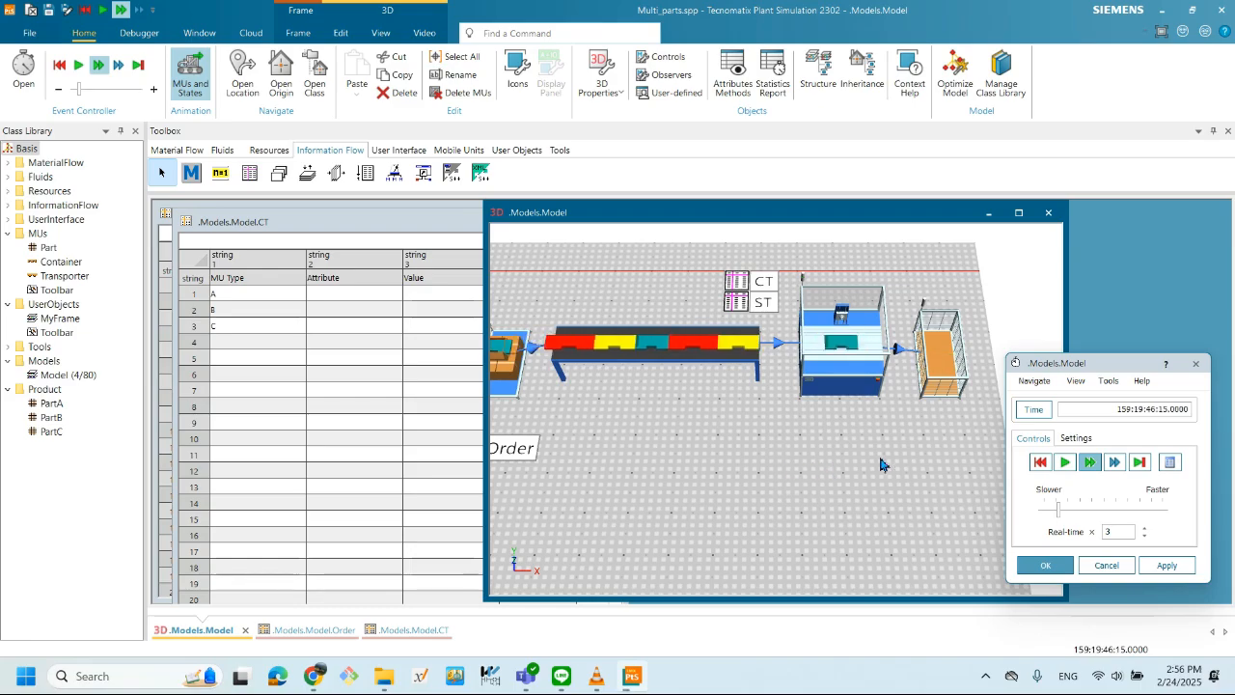
- Set the simulation's real-time factor to 2 and rerun it from time zero at animated speed
click(1060, 508)
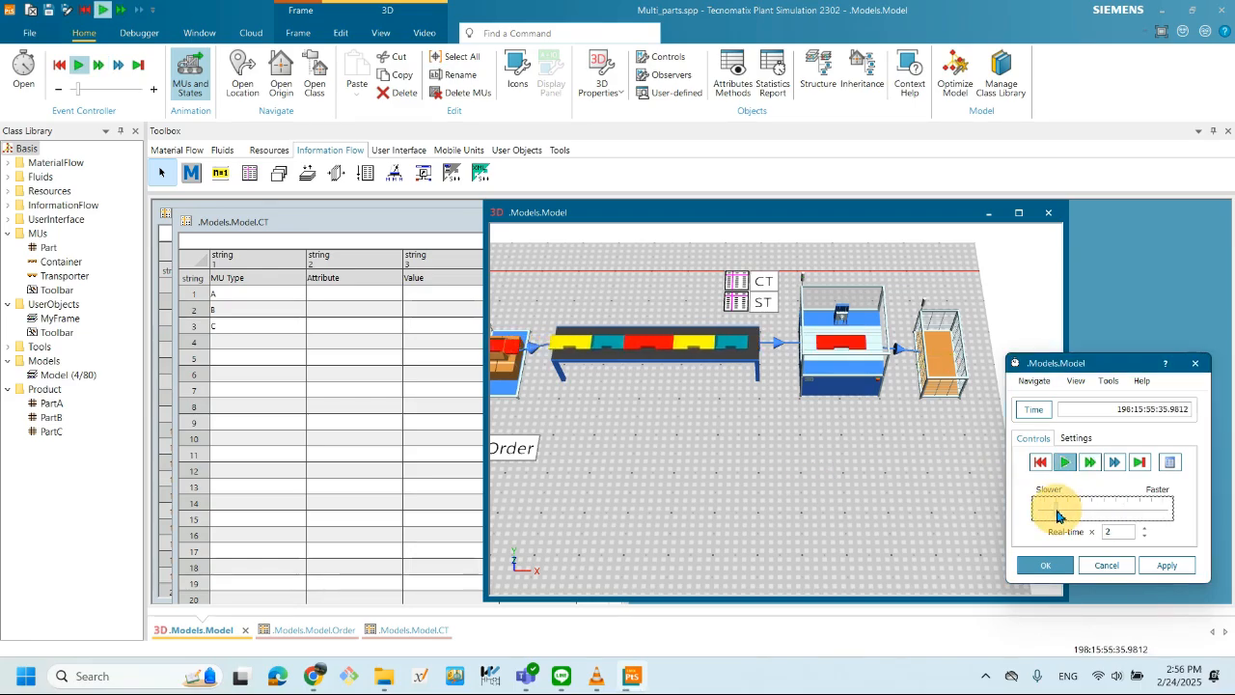
click(1057, 511)
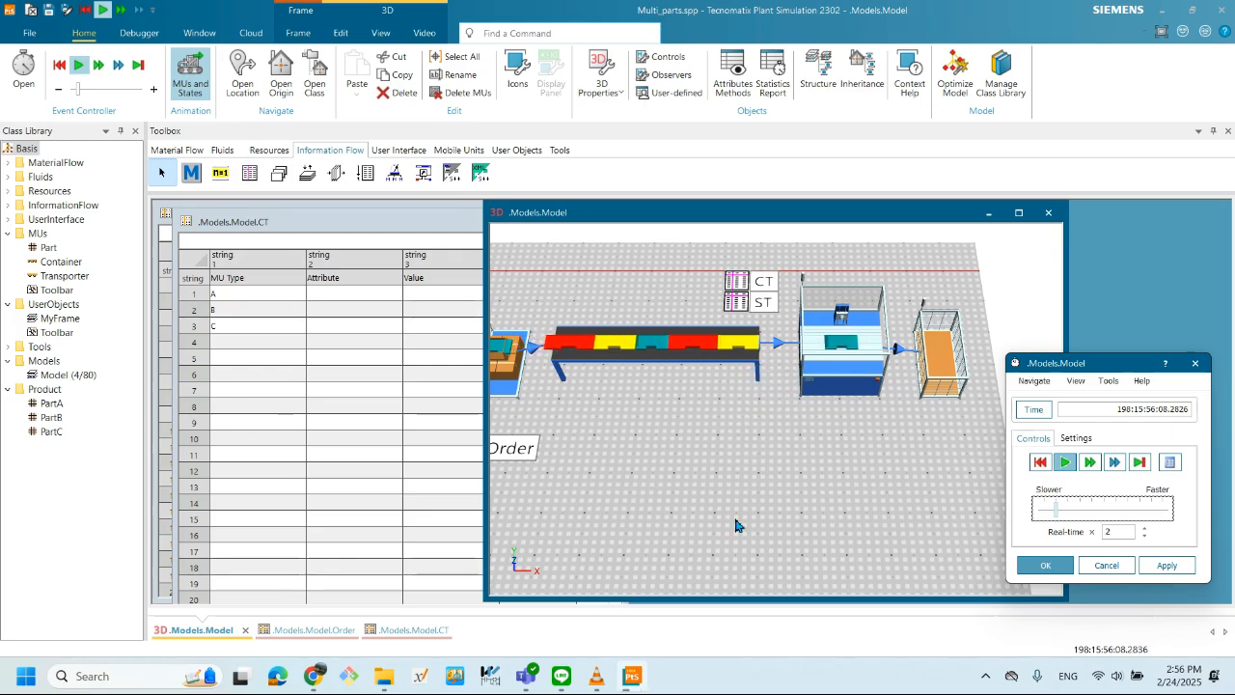
click(1039, 462)
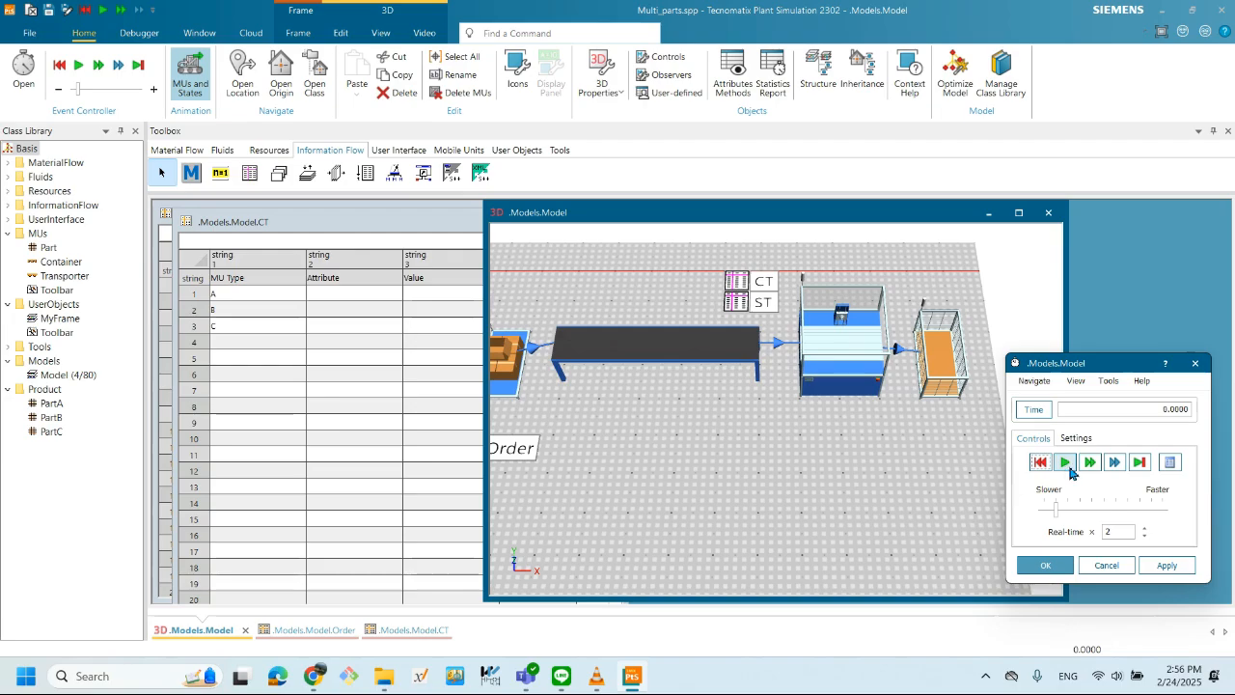
click(1066, 464)
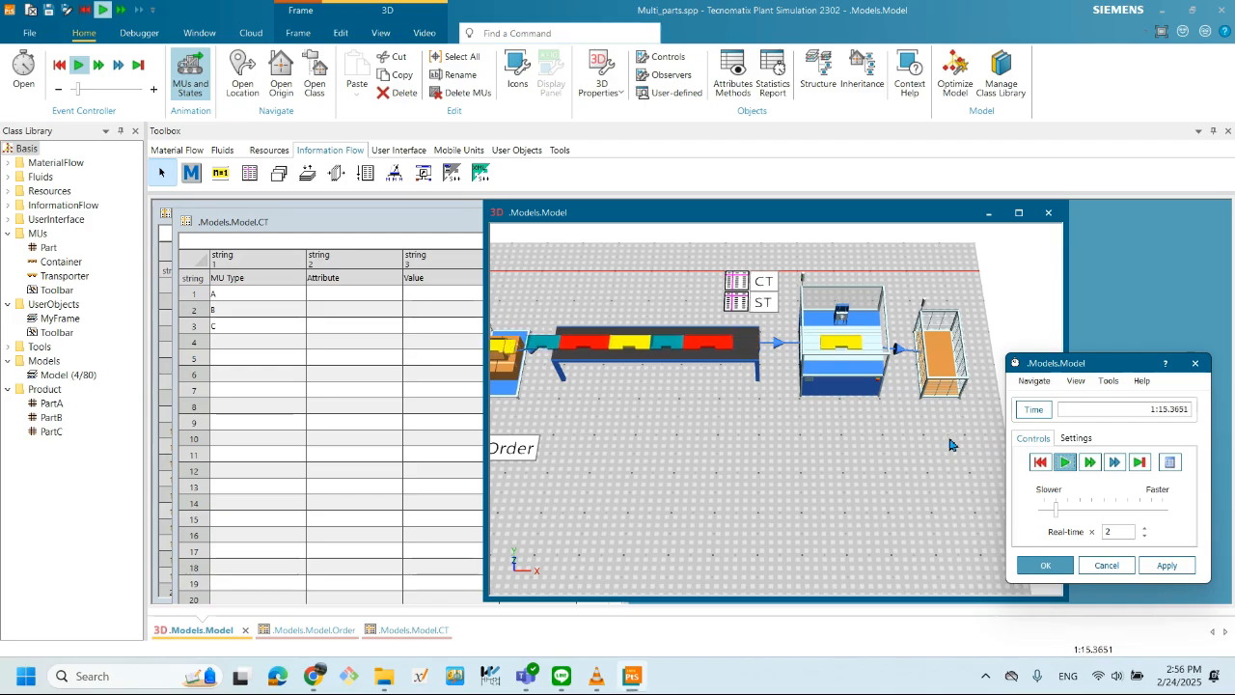
- Reset the simulation and close the EventController dialog, accepting its settings
click(1041, 464)
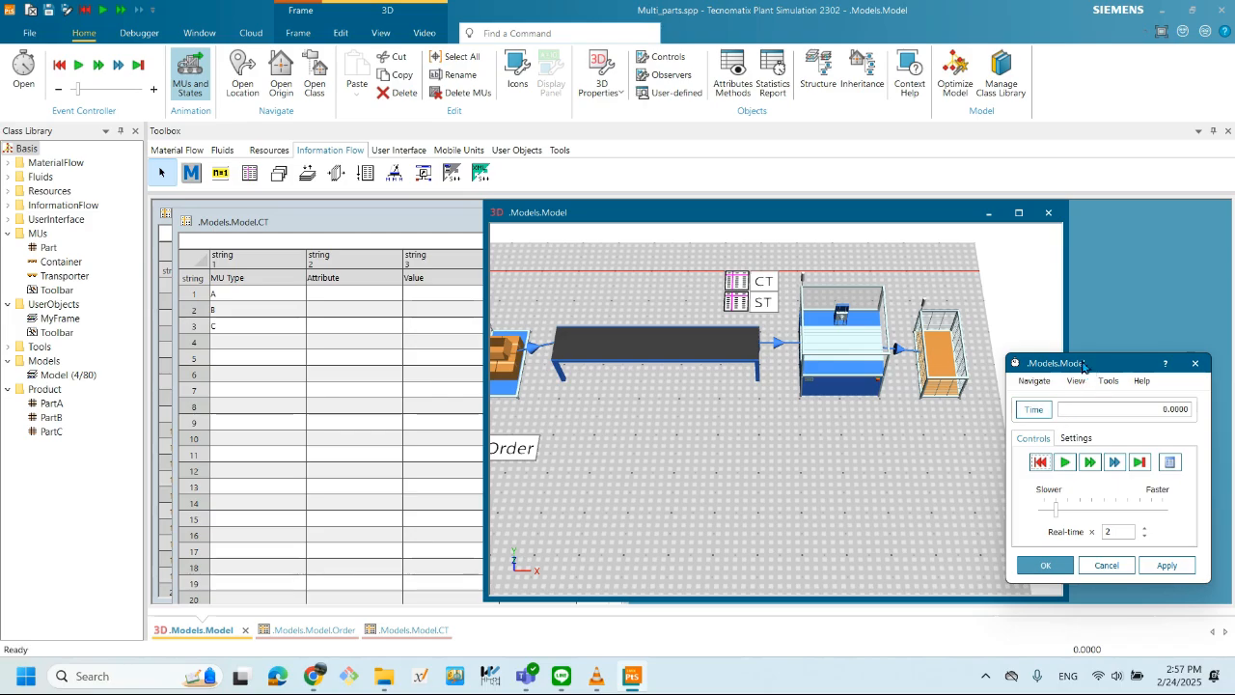
drag(1087, 365, 984, 336)
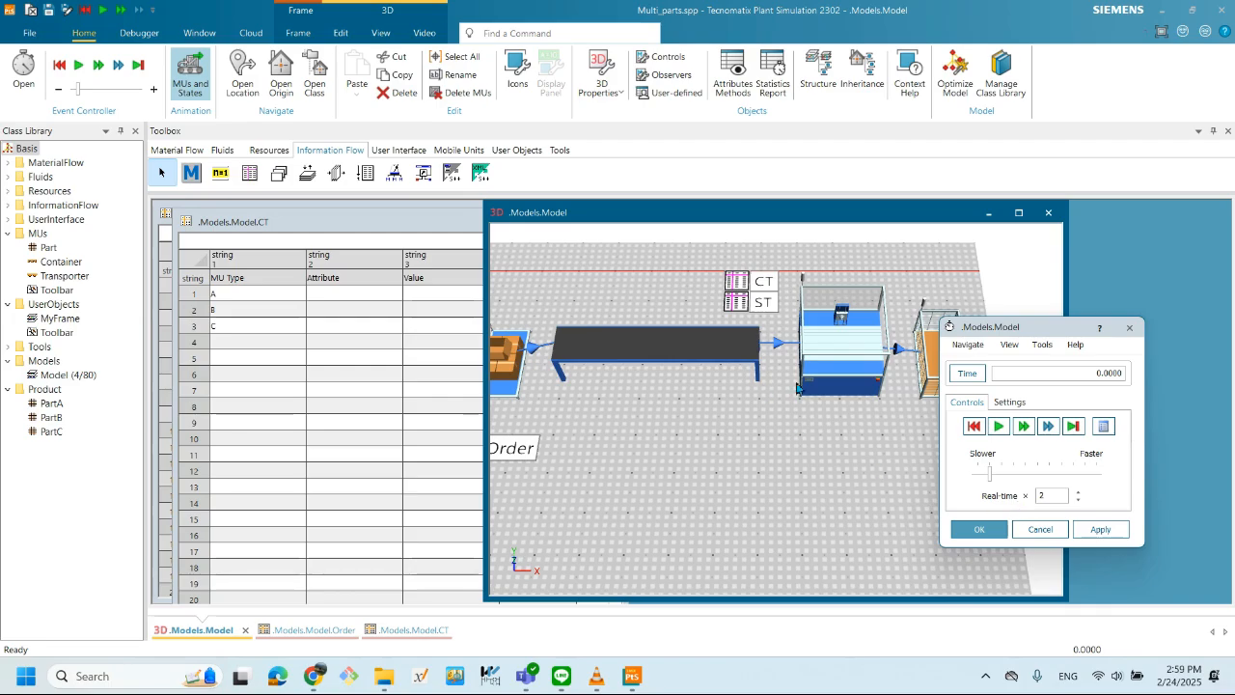
drag(1003, 328, 991, 328)
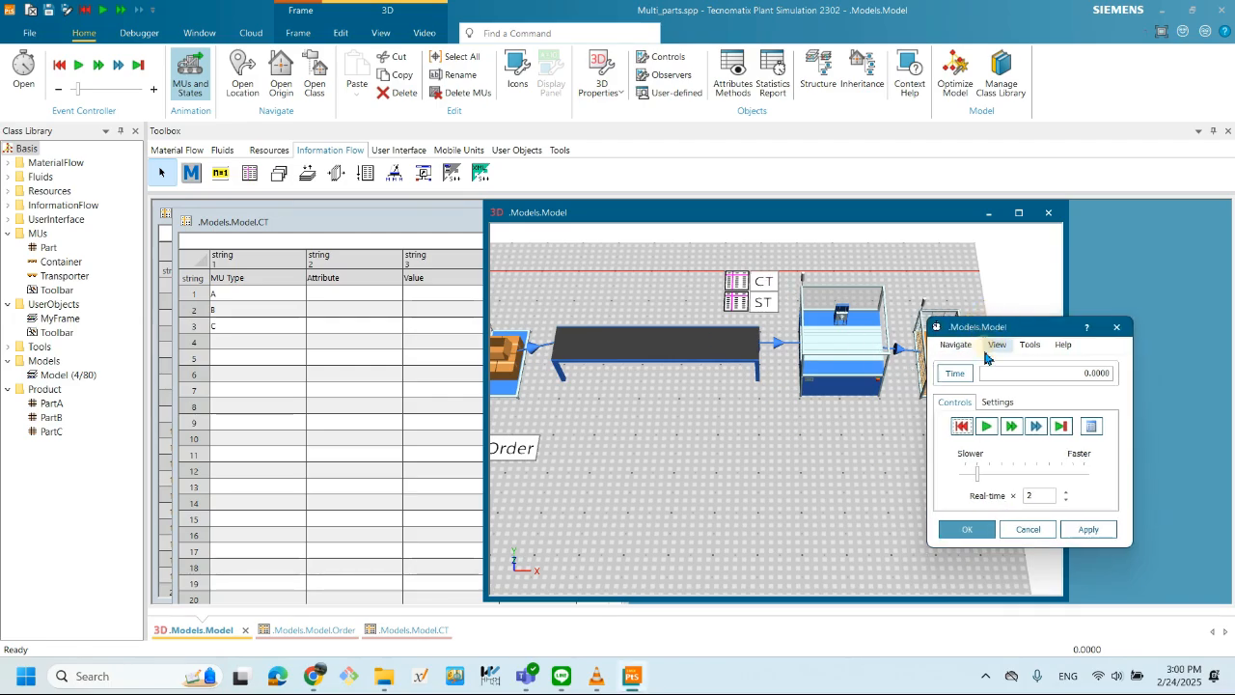
click(967, 529)
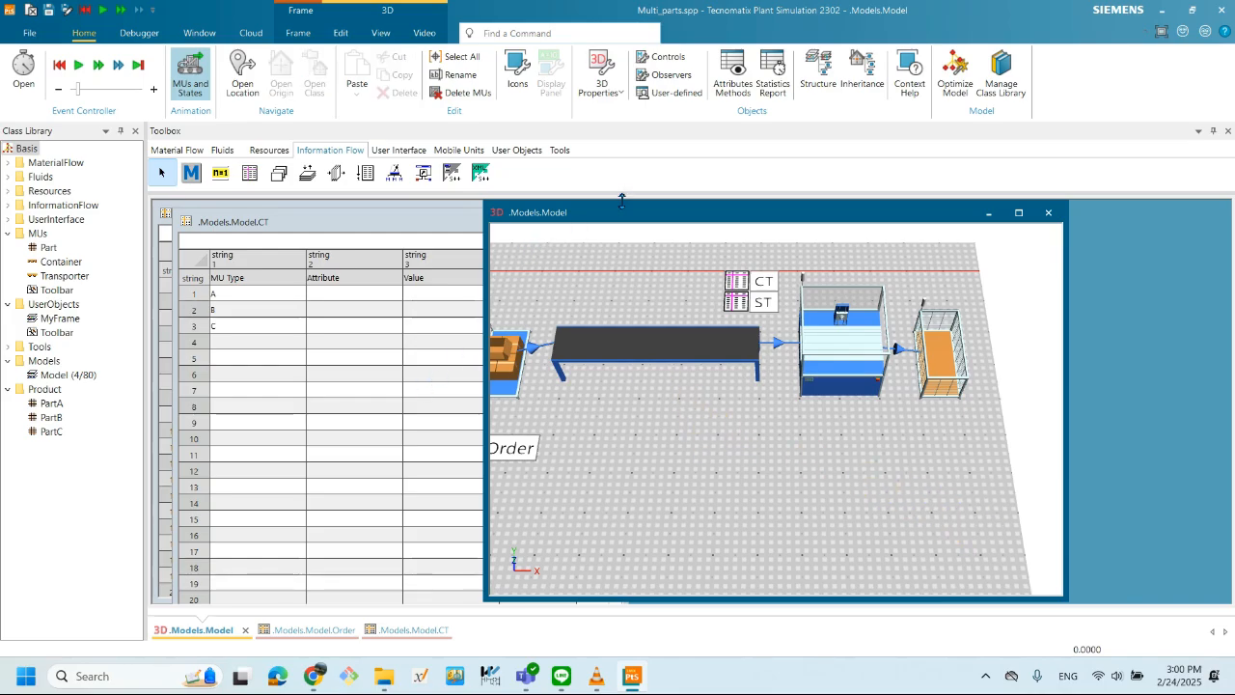
- Open the Source's settings in the 3D model and set its creation amount to 3
drag(640, 218, 633, 218)
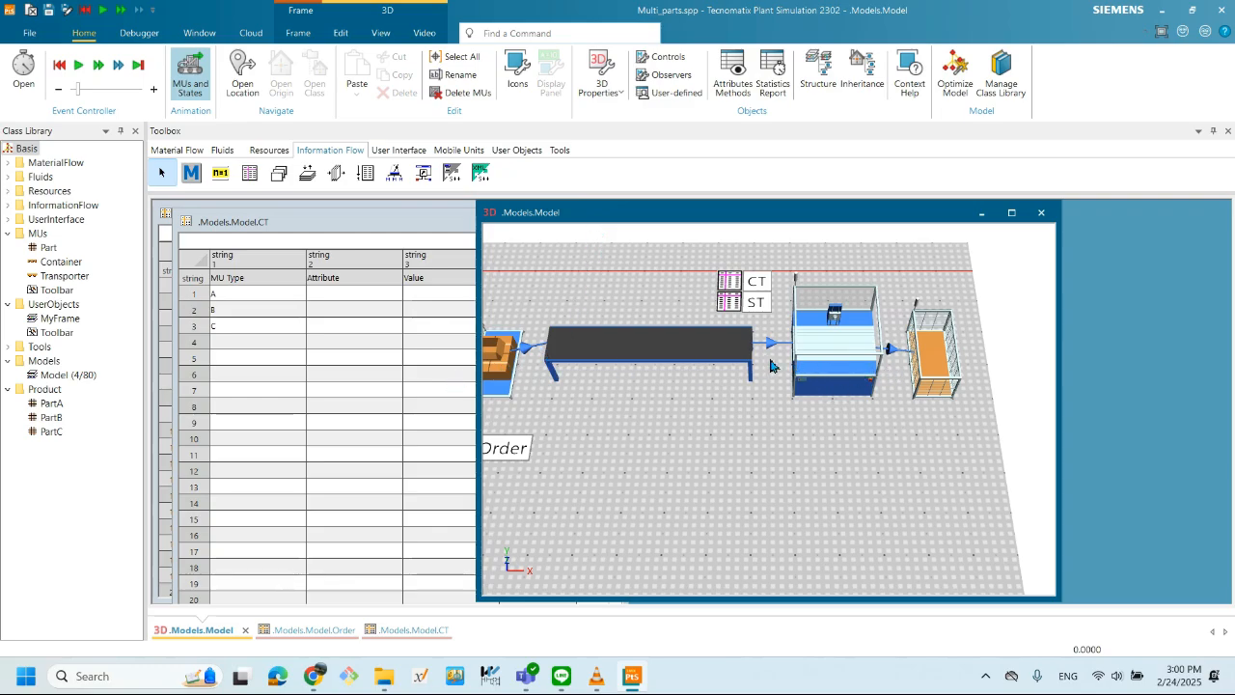
drag(626, 412, 819, 405)
double_click(667, 374)
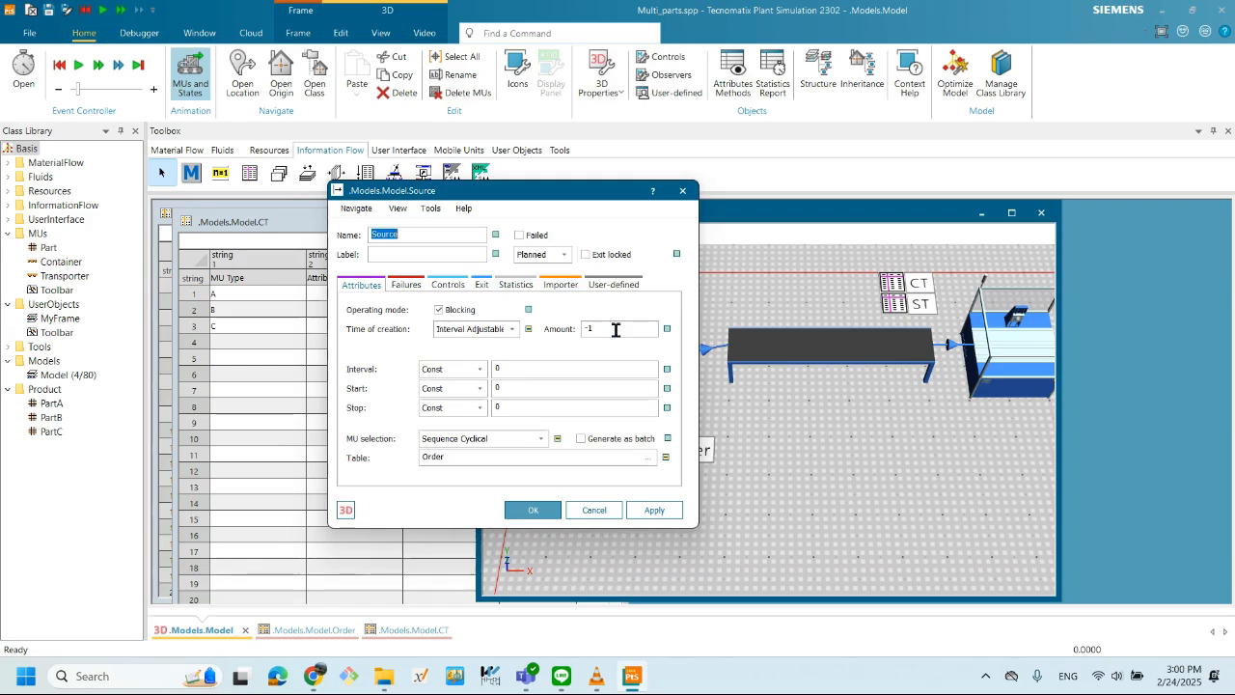
click(616, 329)
drag(603, 328, 557, 332)
text(3)
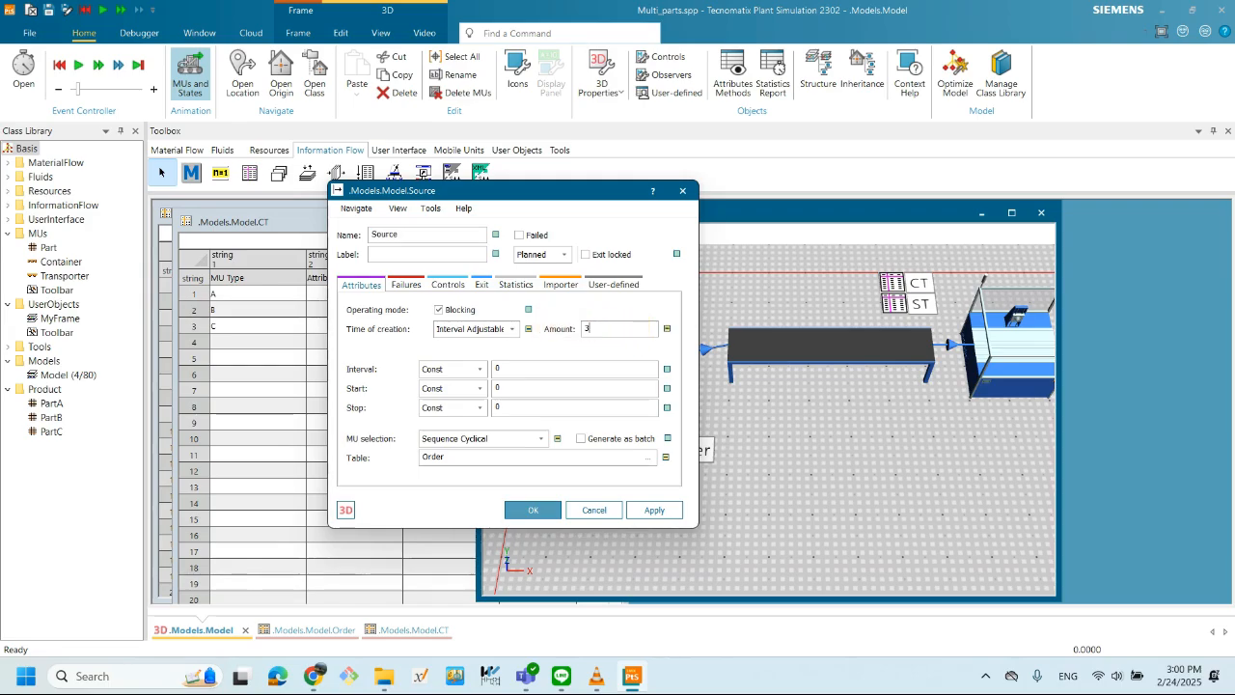
- Set the Source's MU selection to Sequence with the Order table and amount 3, and apply the settings and close the dialog
click(543, 439)
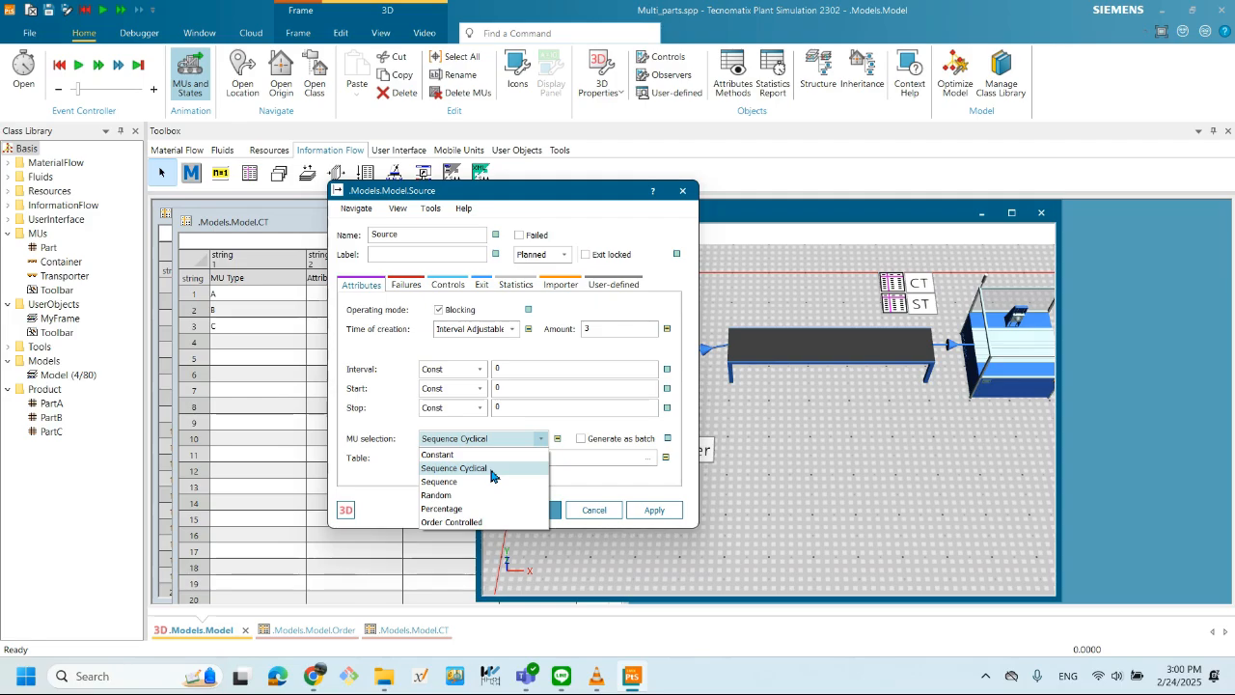
click(452, 481)
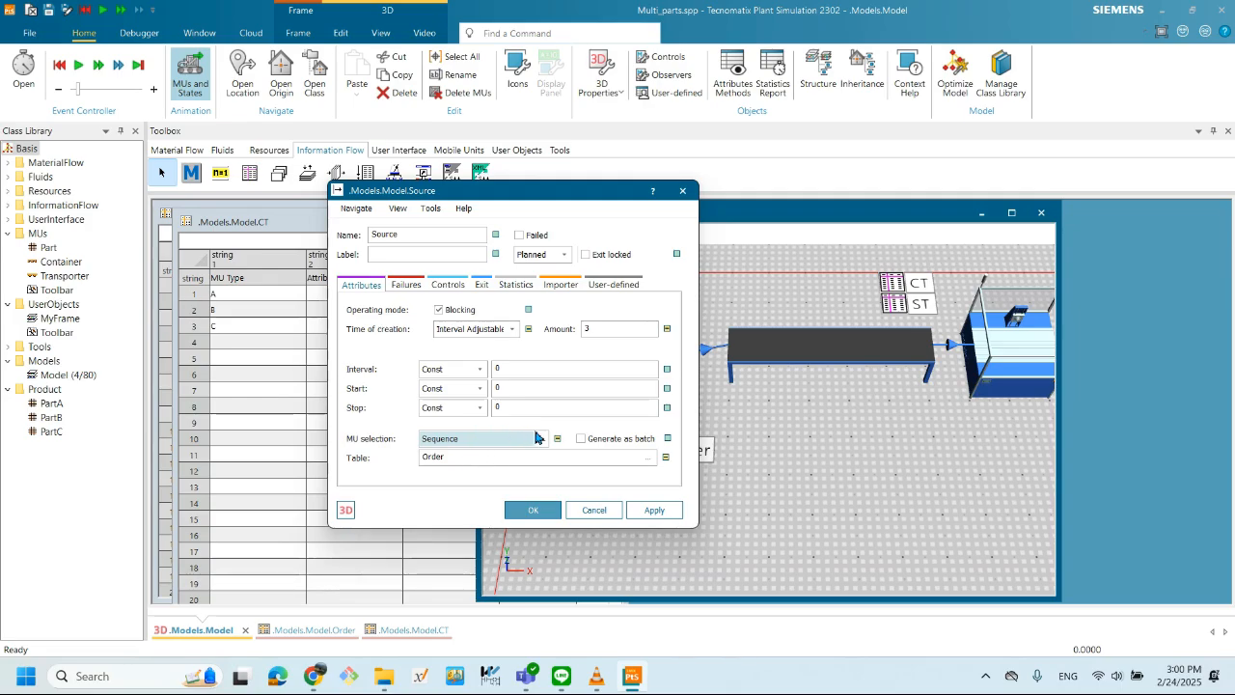
click(585, 326)
text(3)
click(648, 457)
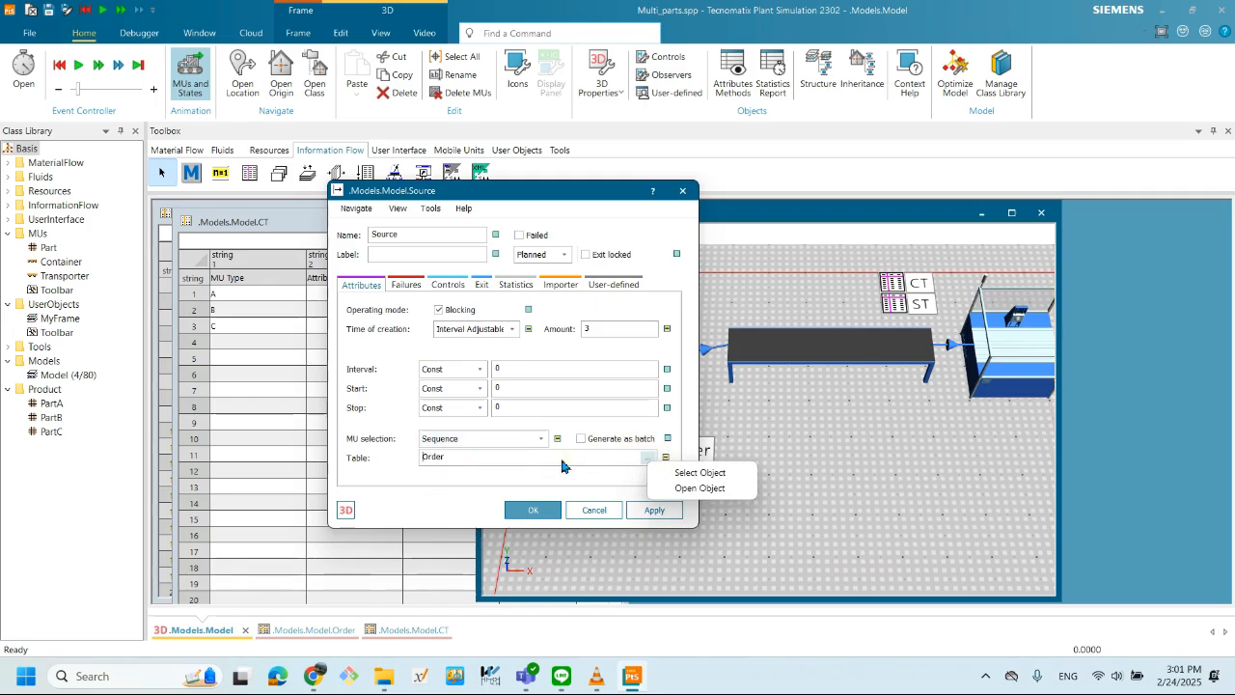
click(507, 459)
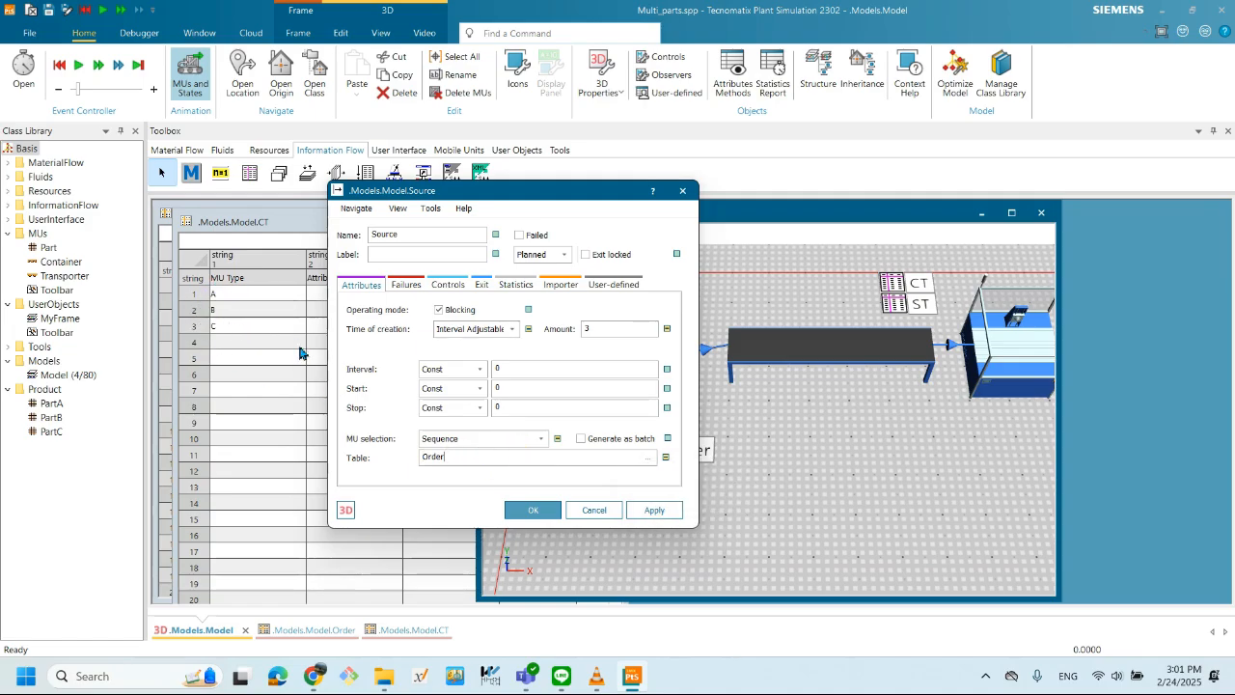
click(658, 513)
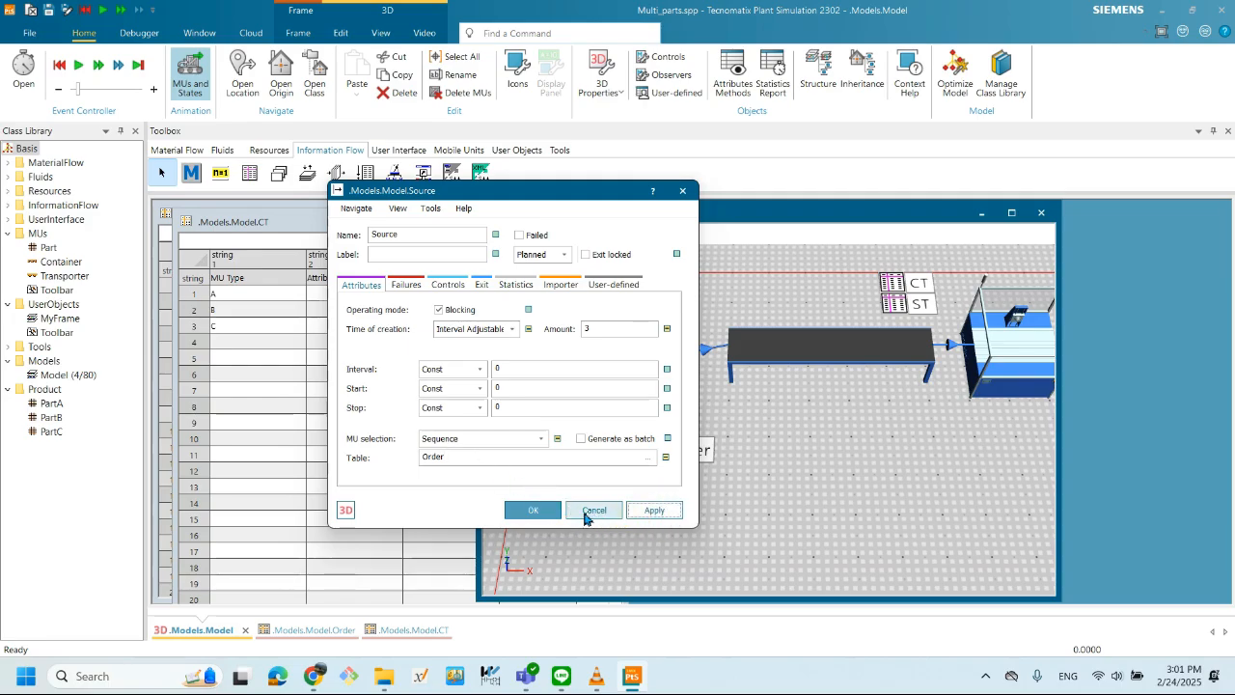
click(528, 511)
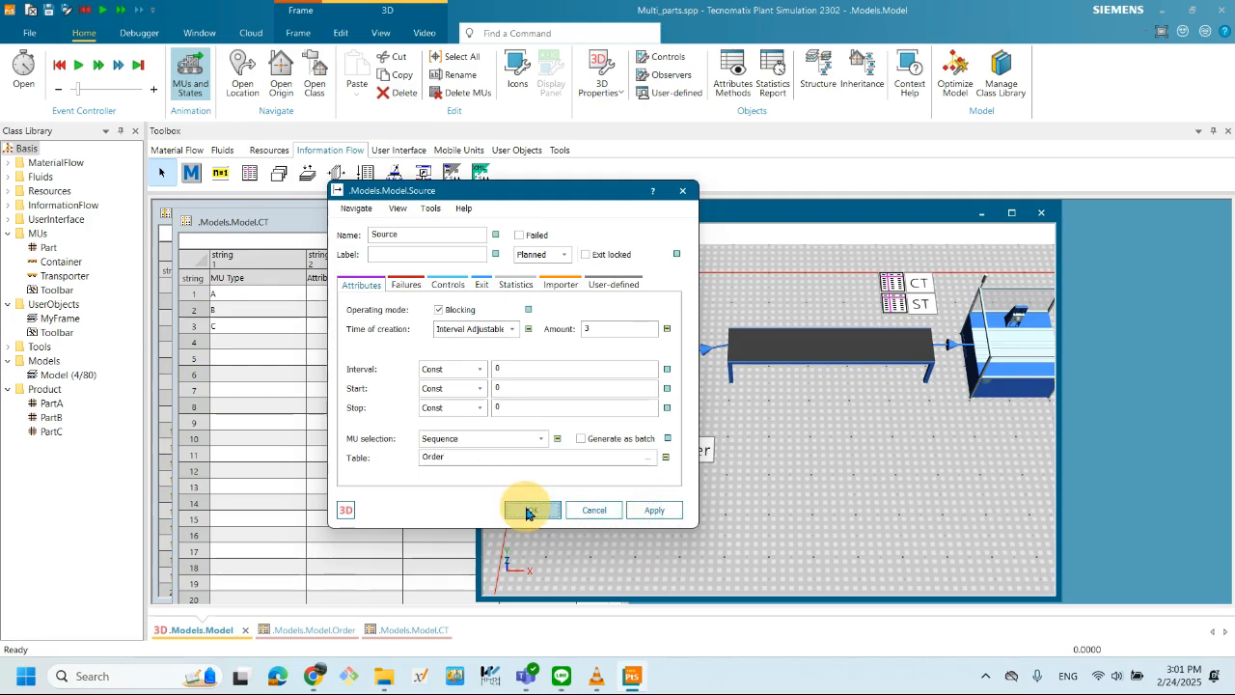
- Run the simulation from the 3D model and watch the parts travel along the conveyor through the Station
right_click(781, 401)
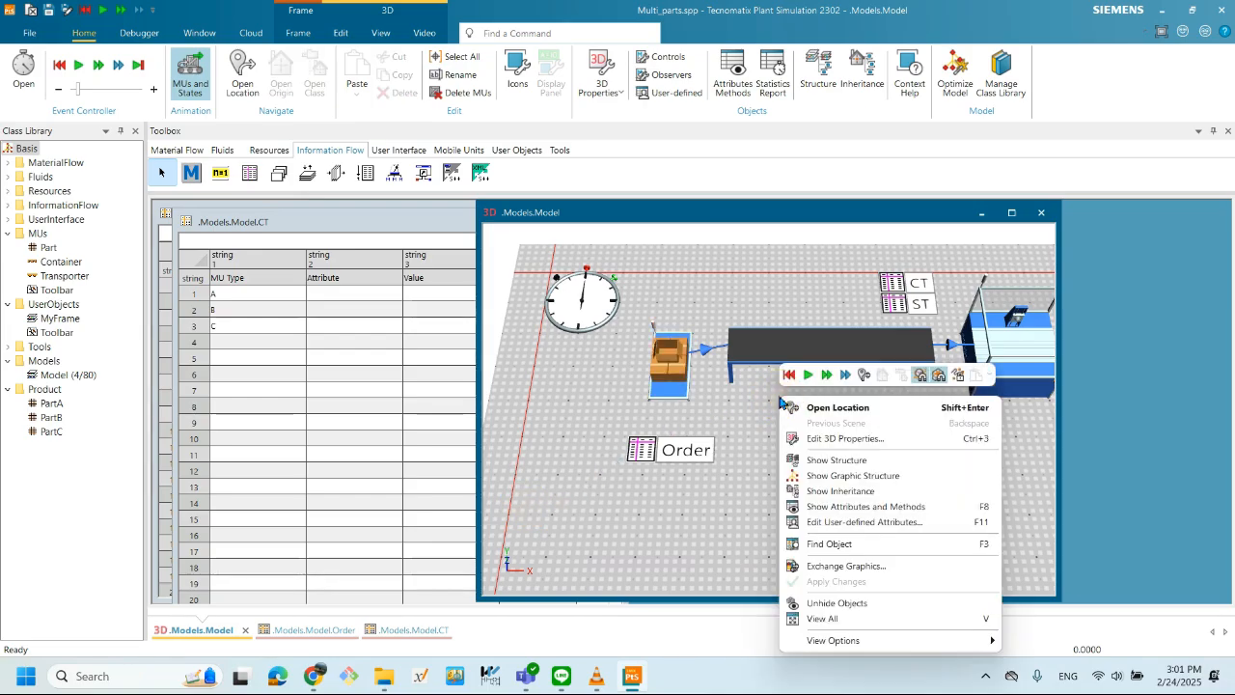
click(795, 386)
click(807, 375)
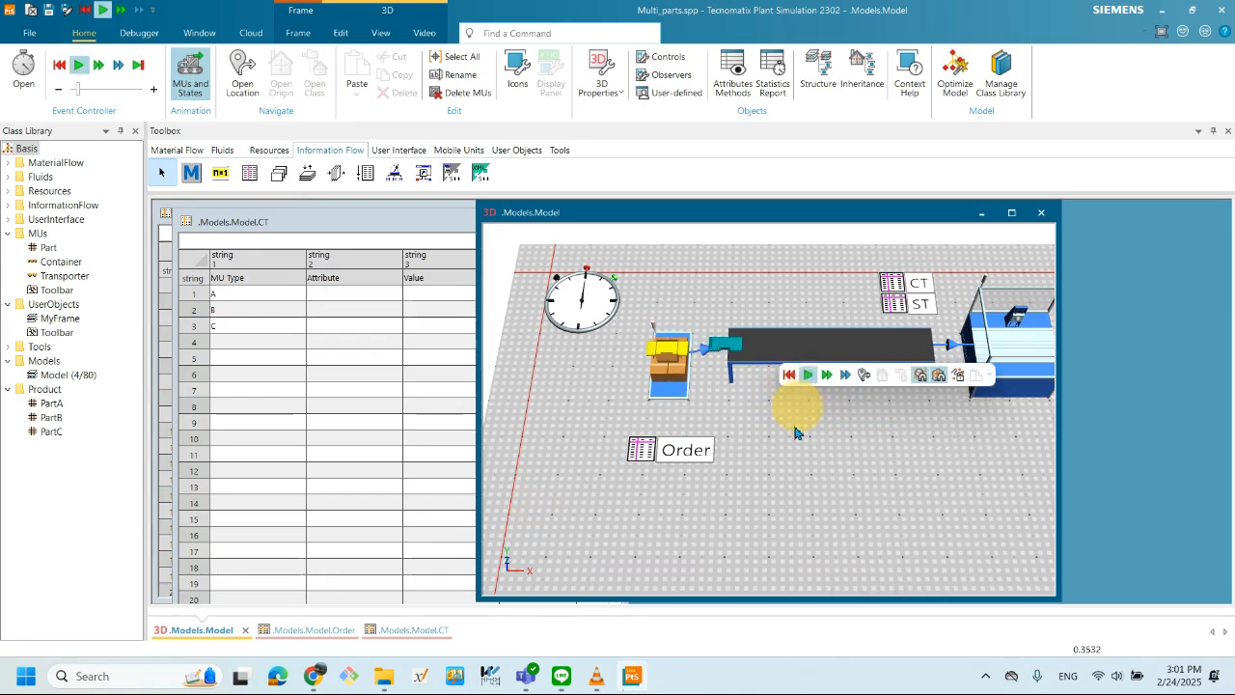
drag(981, 420, 852, 436)
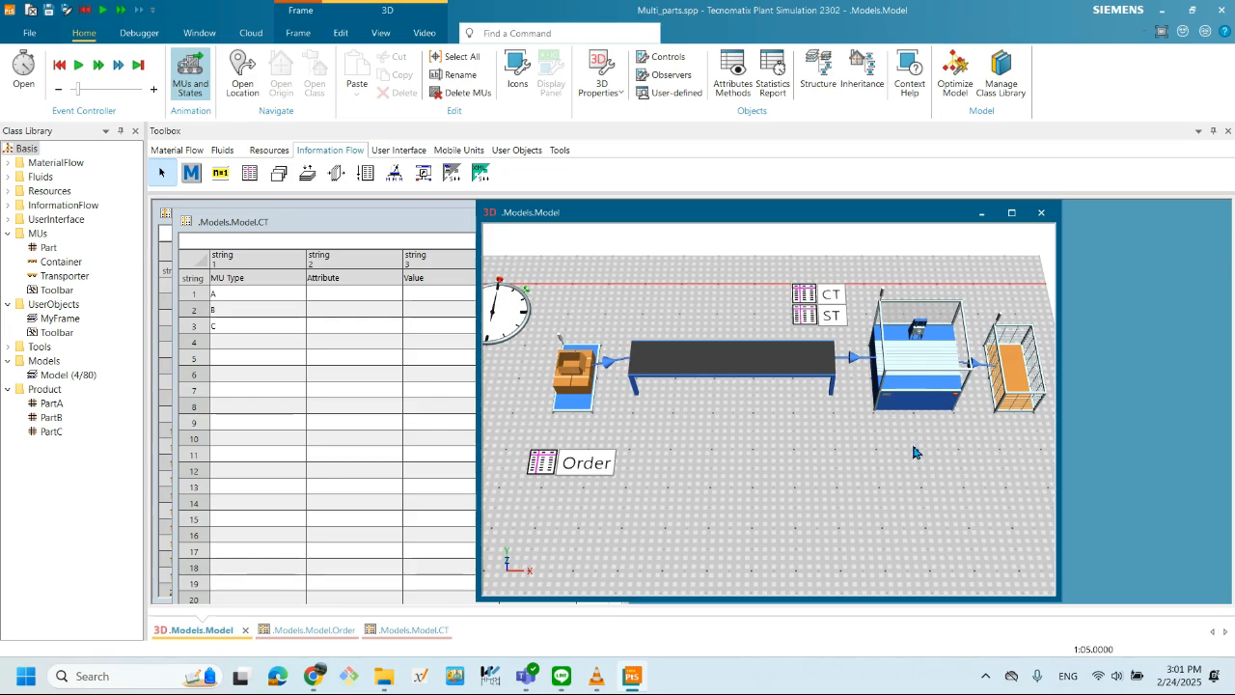
drag(923, 460, 905, 439)
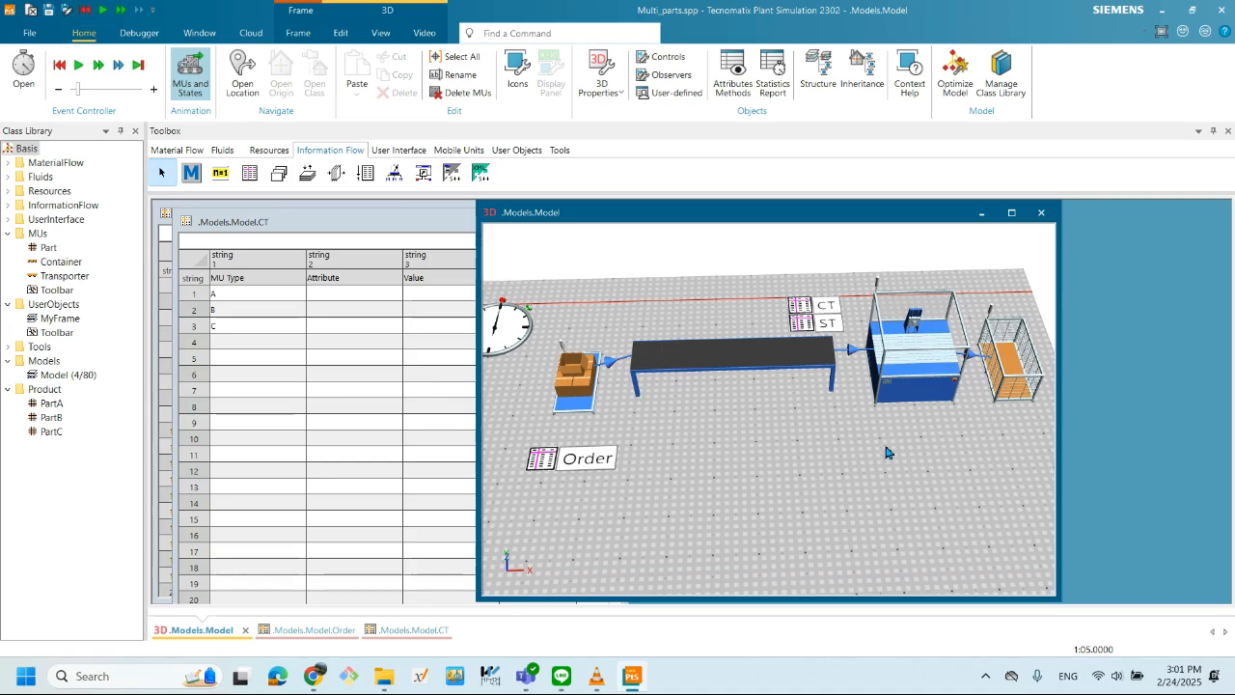
drag(918, 447, 871, 460)
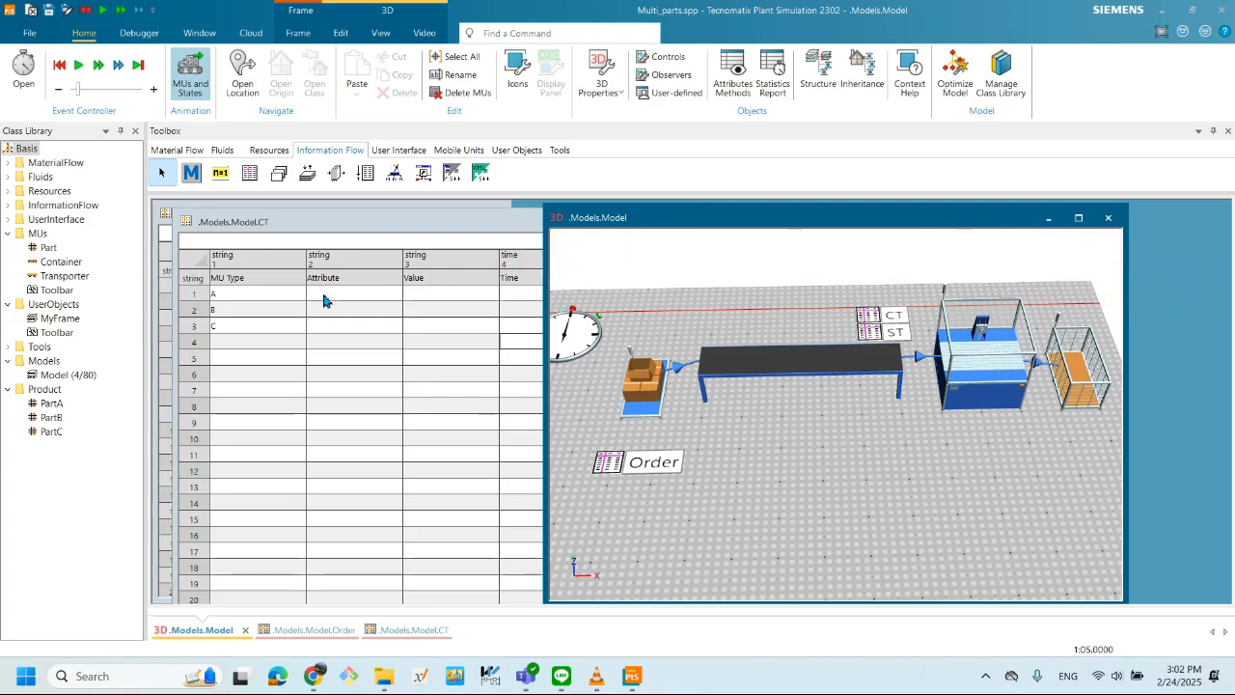
- Examine PartA's size and its 3D appearance colors, closing both dialogs without changes
double_click(51, 403)
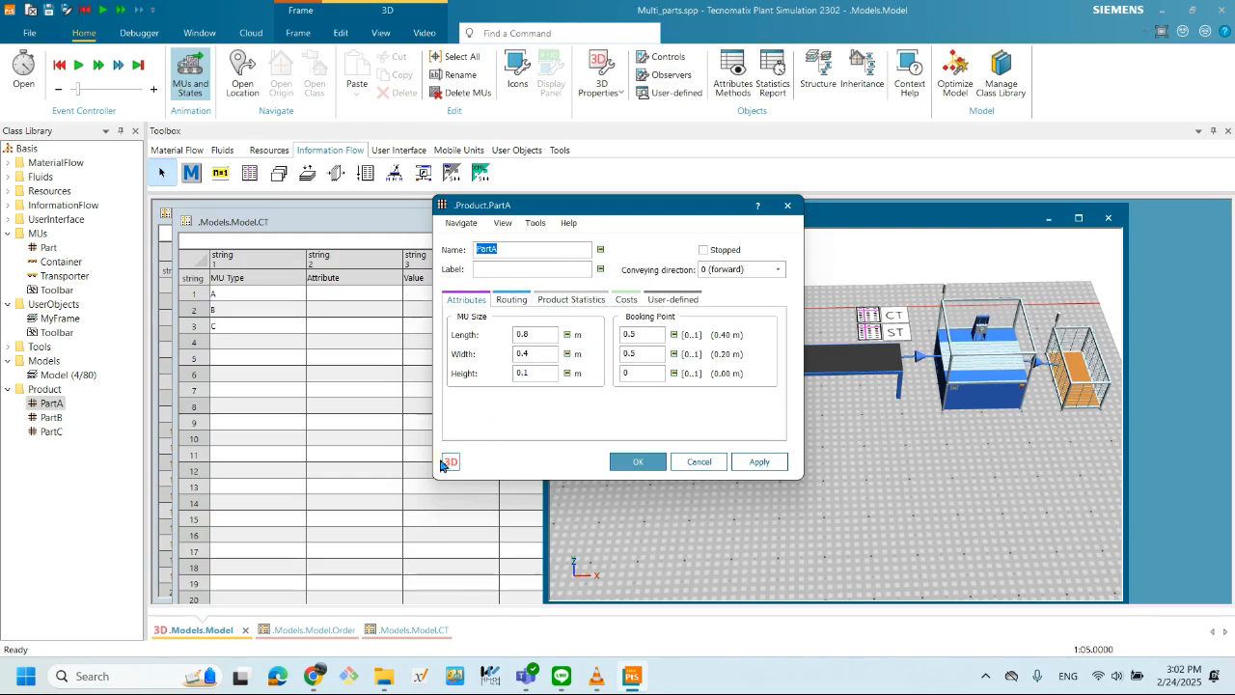
click(453, 463)
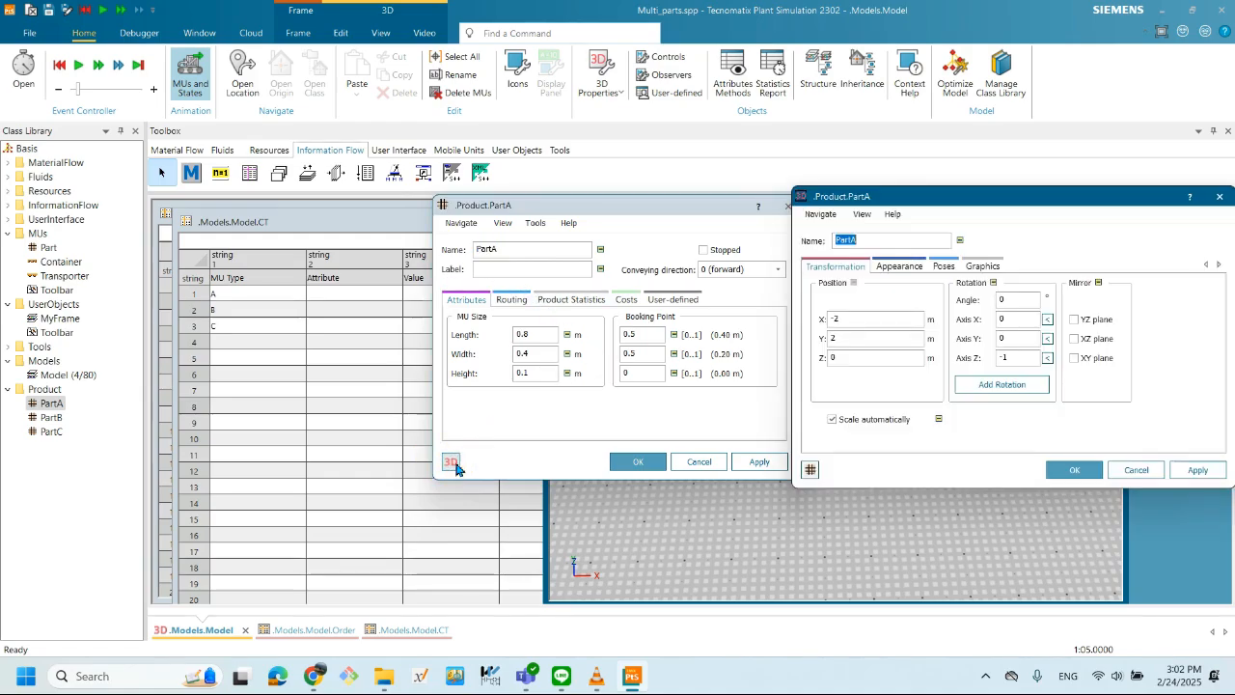
click(899, 266)
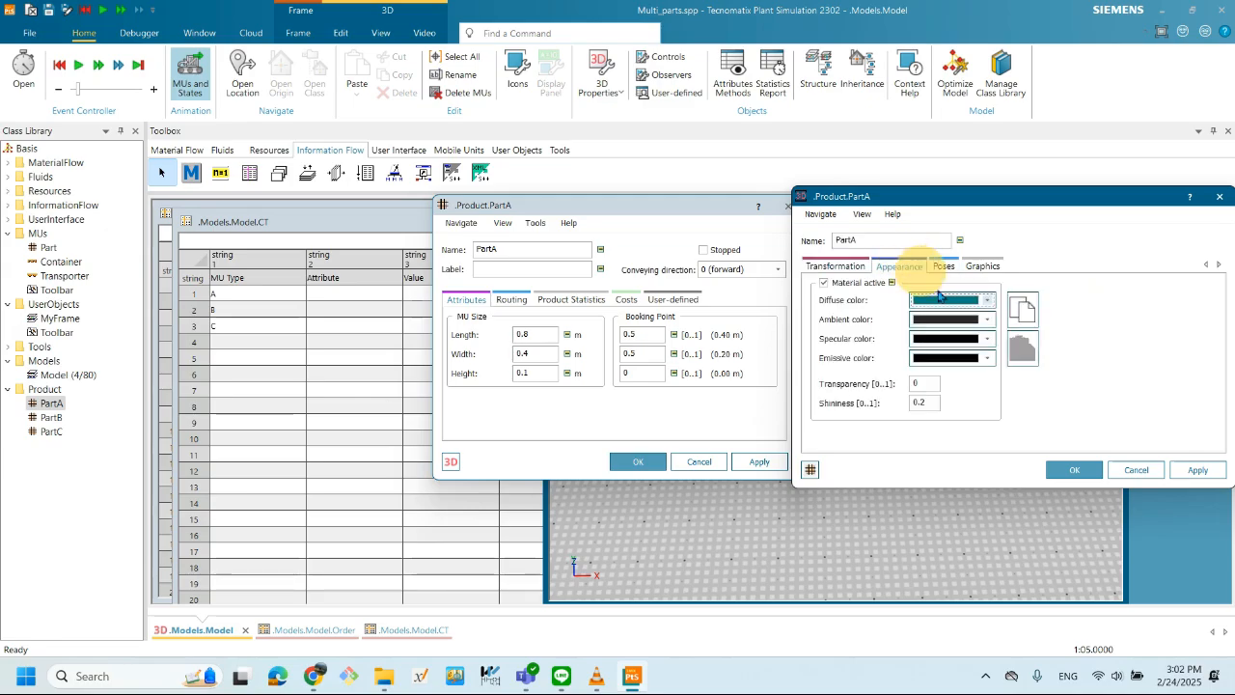
click(1136, 470)
click(699, 461)
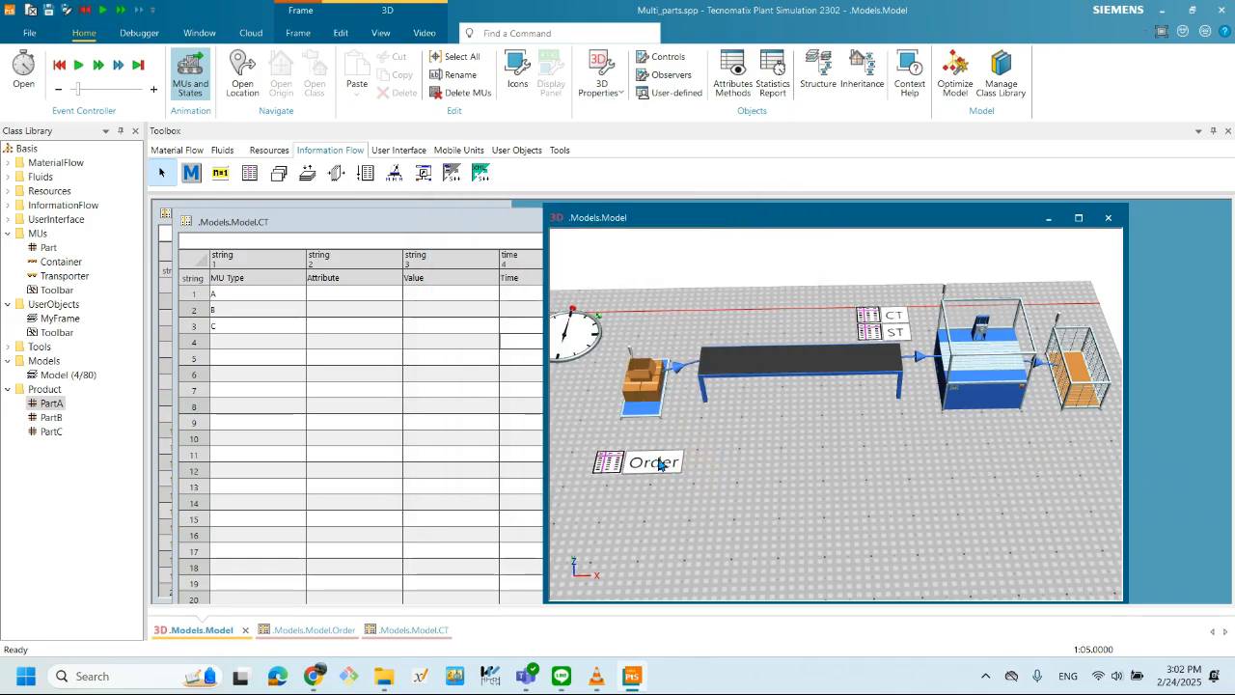
- Examine PartC's size and its 3D appearance colors, closing both dialogs without changes
double_click(51, 431)
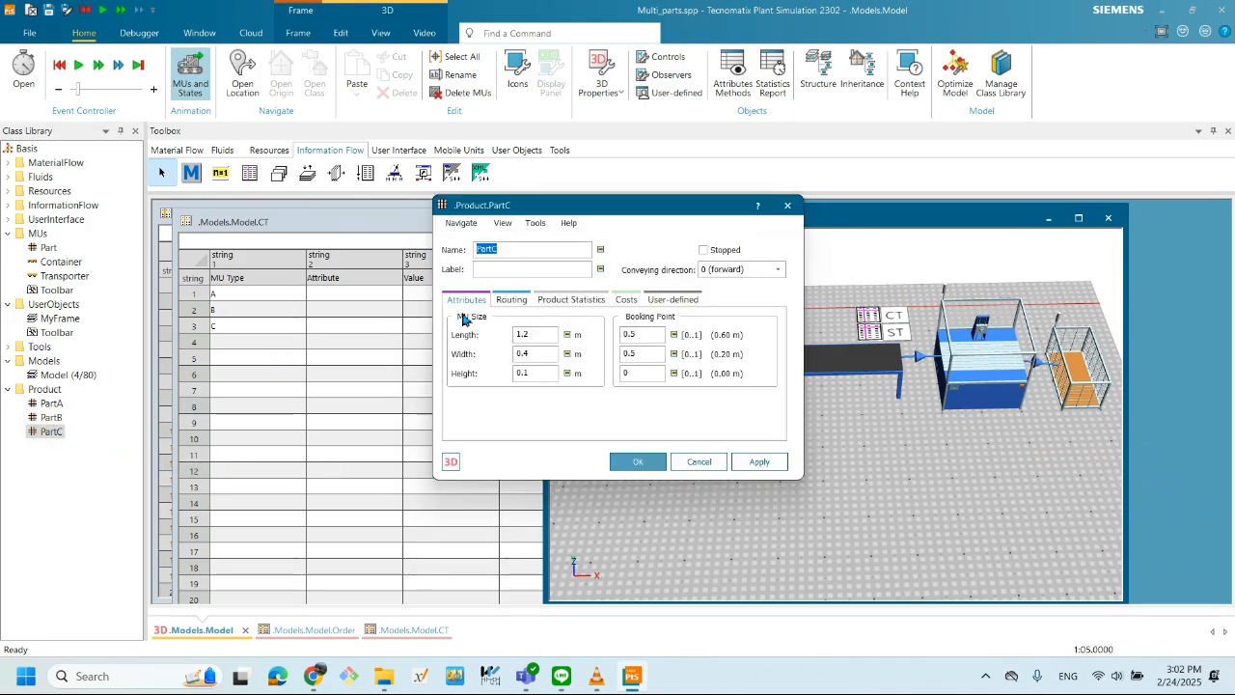
click(451, 461)
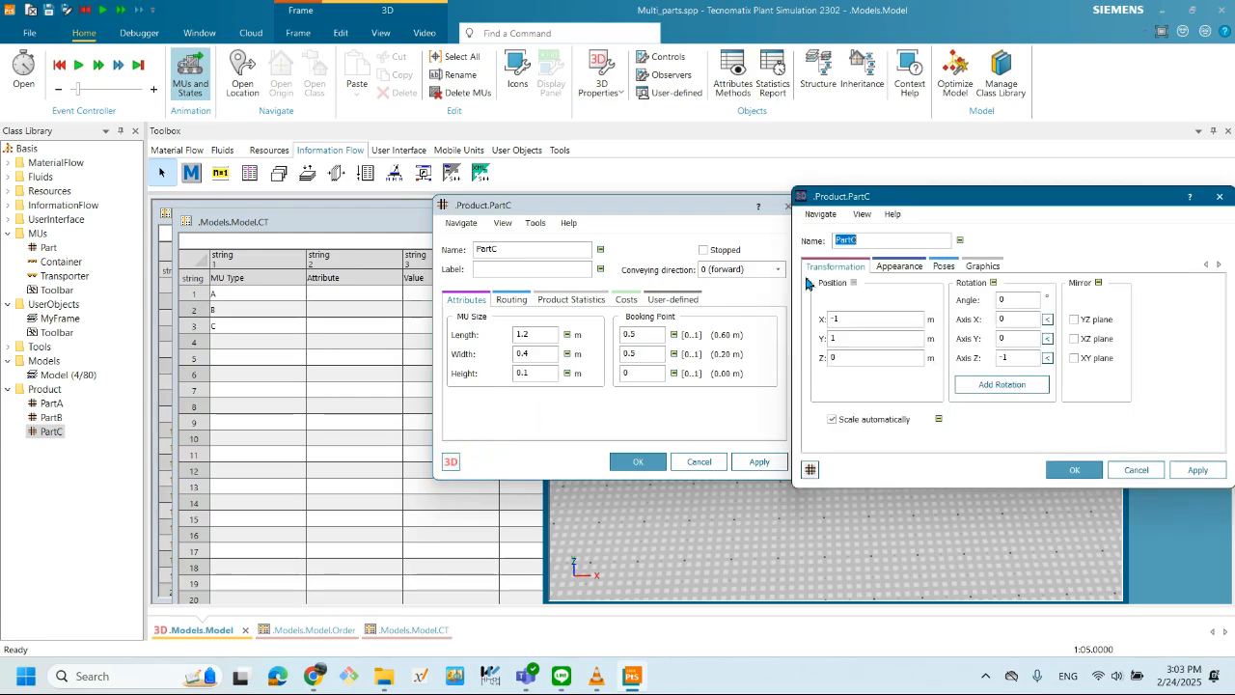
click(904, 271)
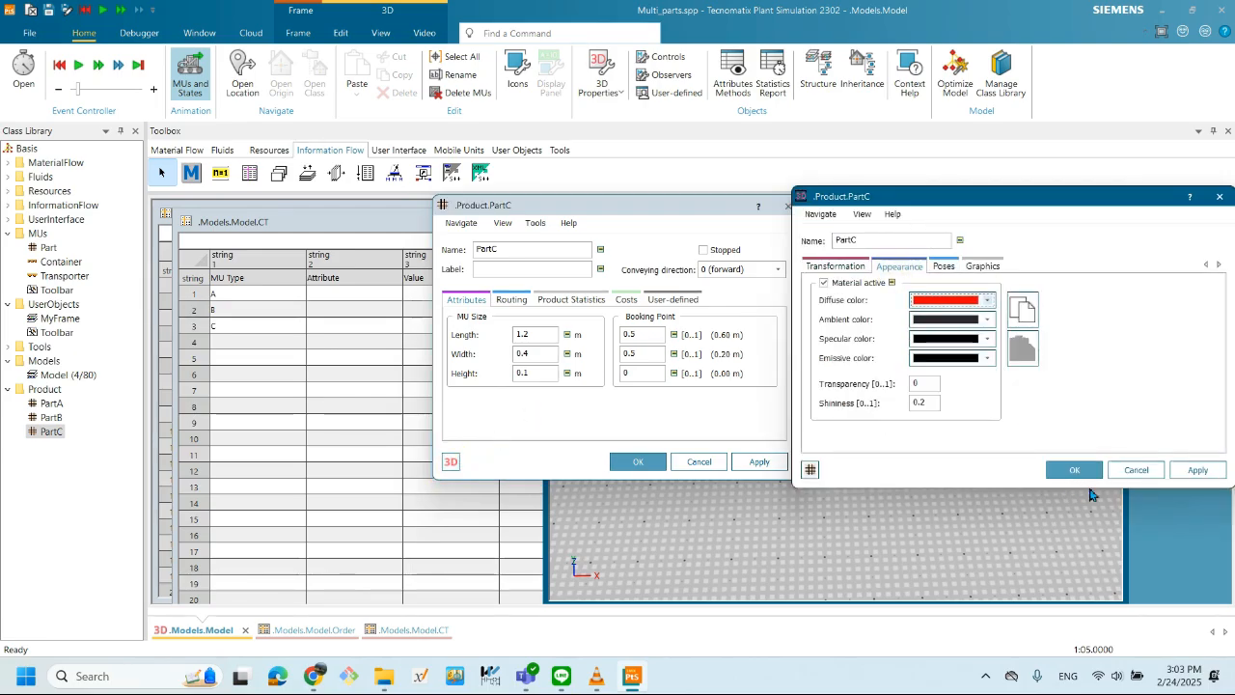
click(1136, 470)
click(699, 462)
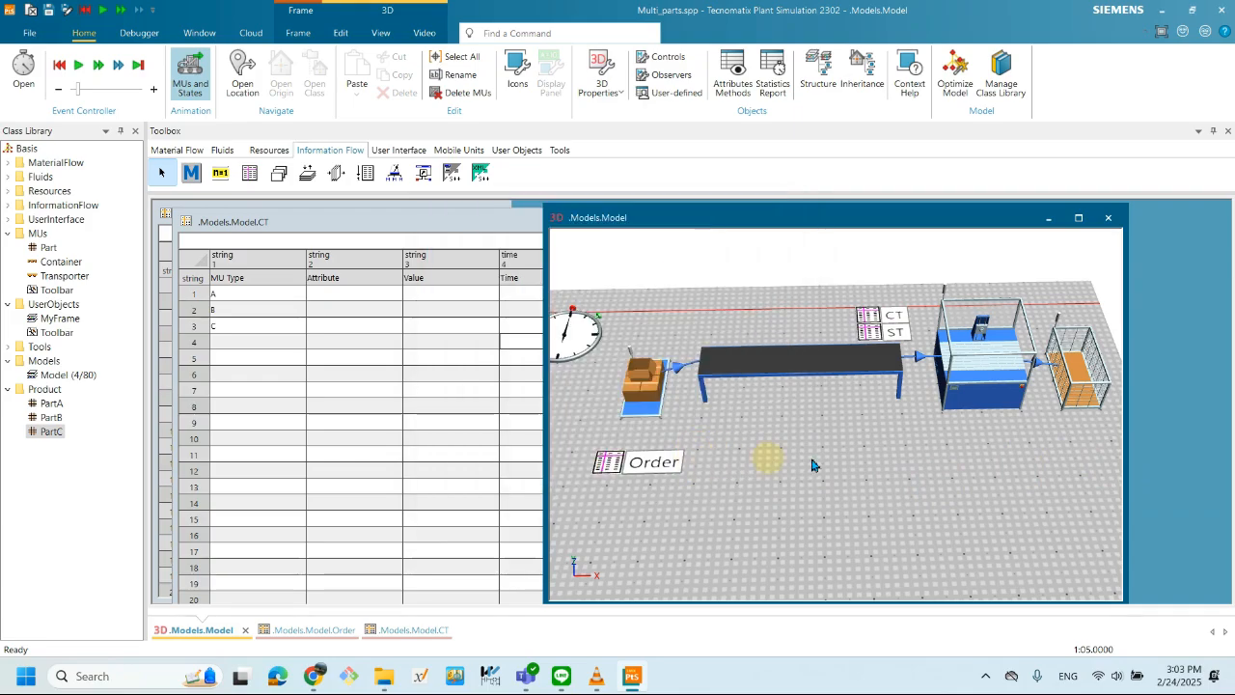
- Place two Display objects in the 3D model, one near the Drain and one near the Station
drag(1028, 381, 814, 434)
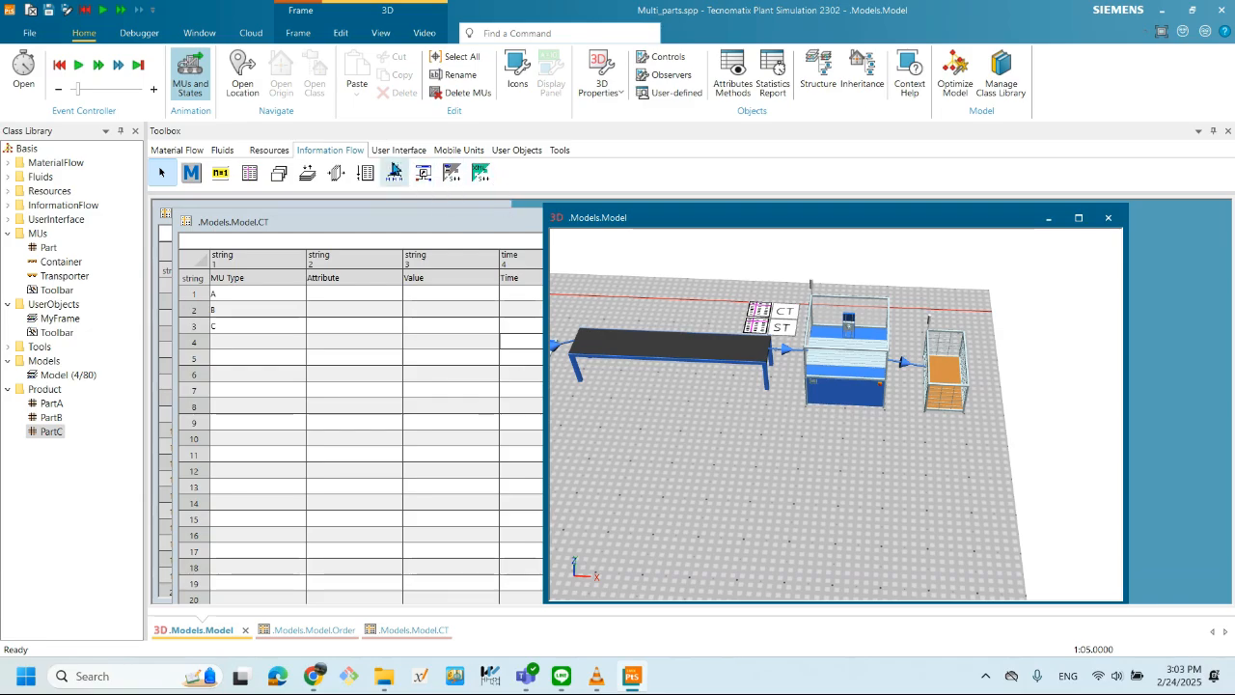
click(396, 151)
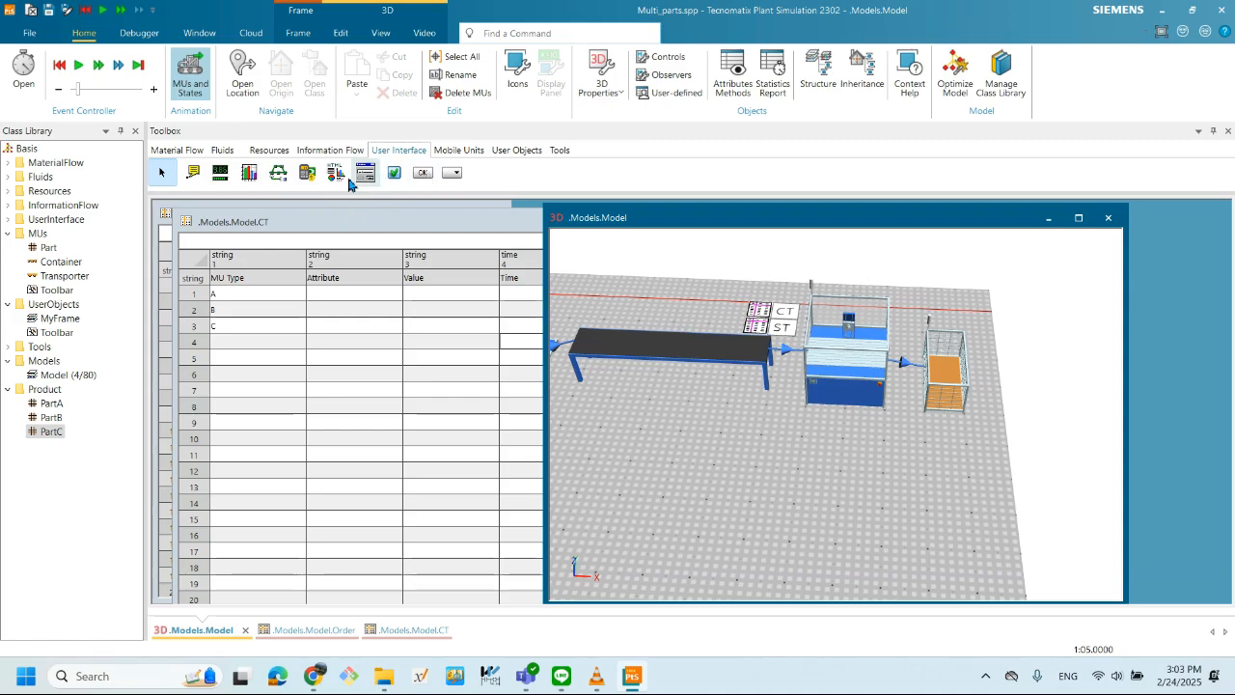
drag(221, 179, 950, 459)
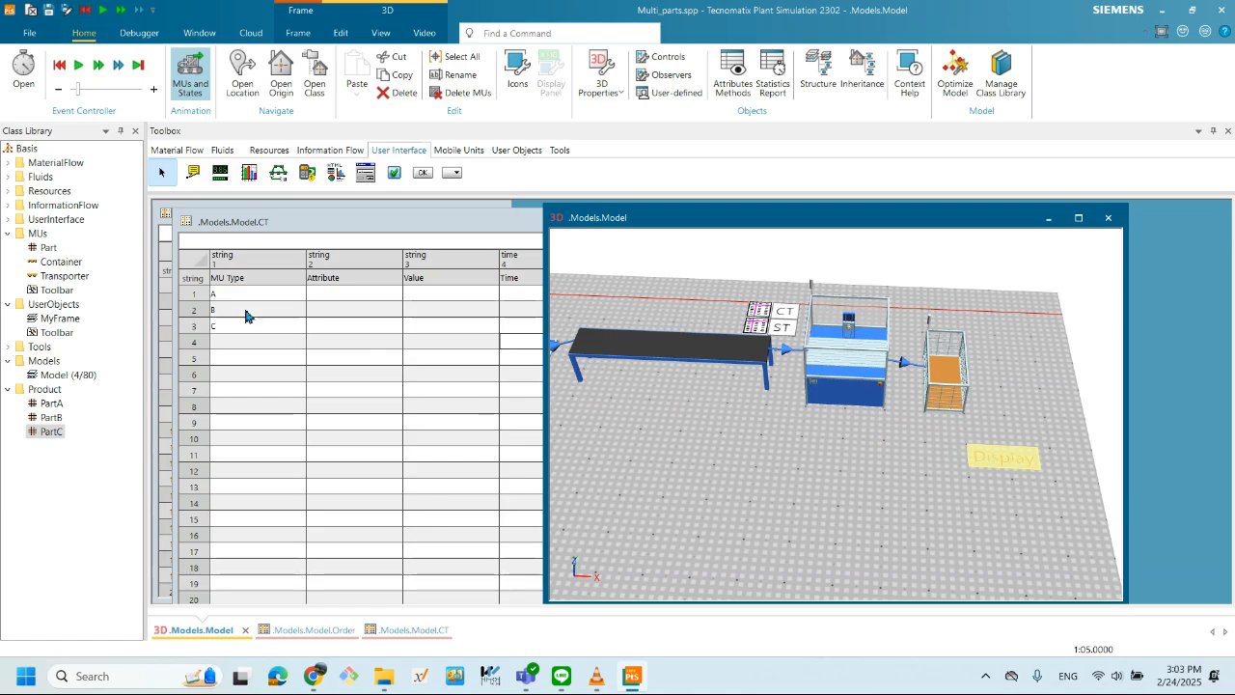
drag(221, 176, 842, 441)
- Link the Drain to the Display beside it and arrange the two displays in front of the Station and Drain
click(979, 515)
drag(820, 395, 820, 425)
click(993, 398)
drag(993, 399, 1005, 420)
click(859, 428)
drag(859, 429, 845, 421)
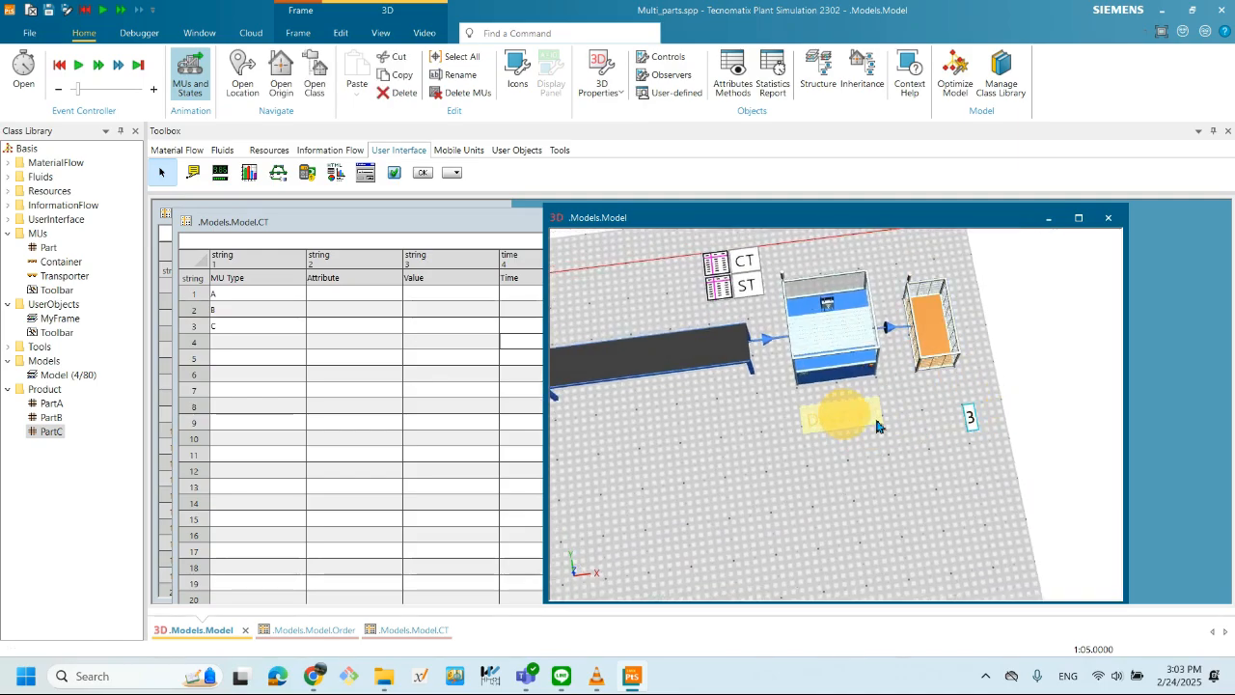
drag(939, 447, 939, 443)
- Check the data path and mode of the Drain's Display against the 3D model, and close its settings
double_click(953, 411)
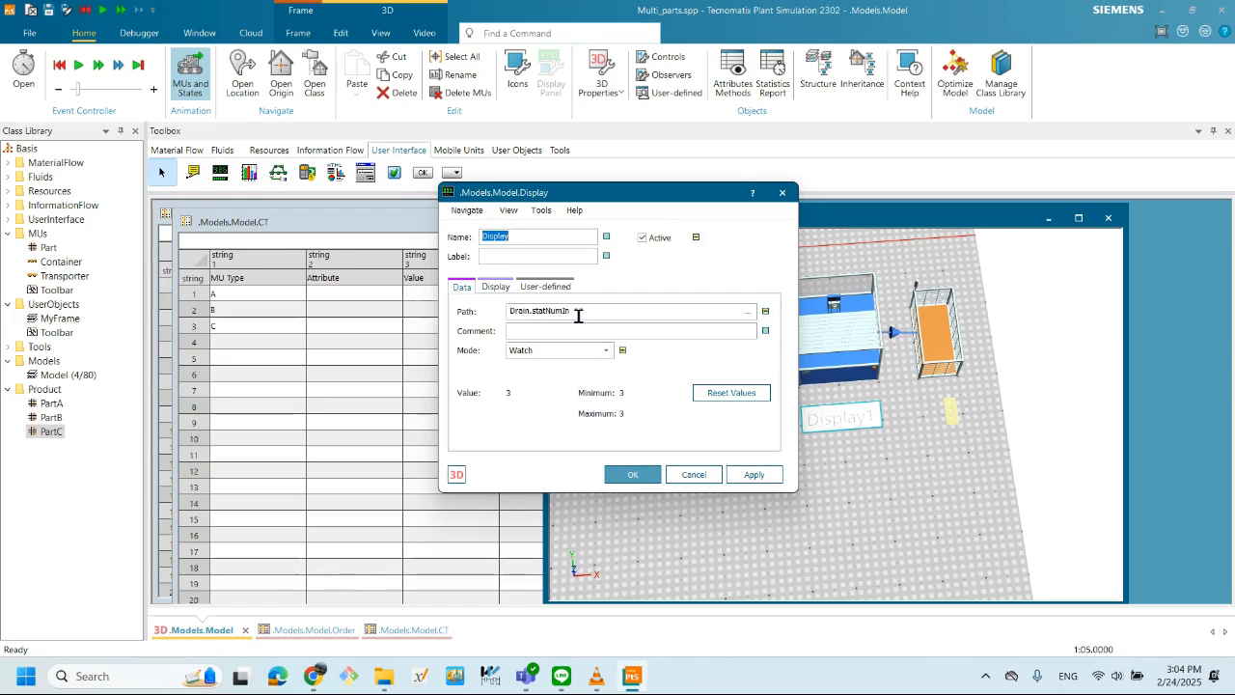
click(976, 460)
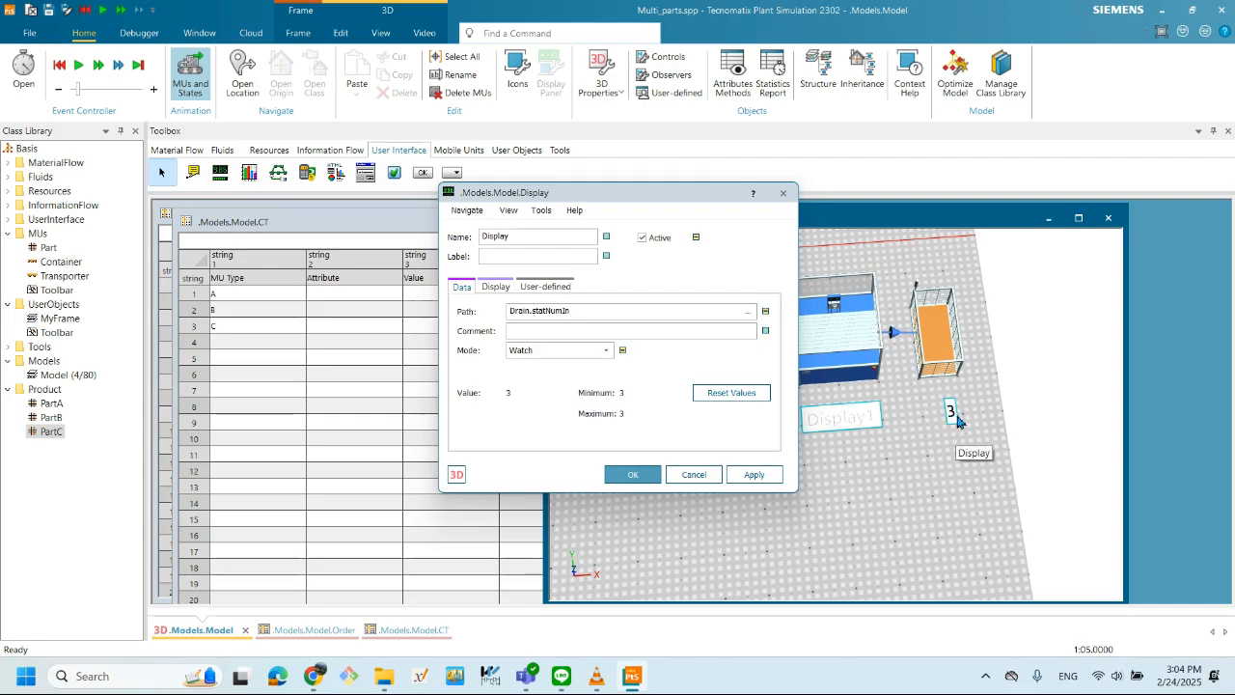
drag(653, 193, 315, 300)
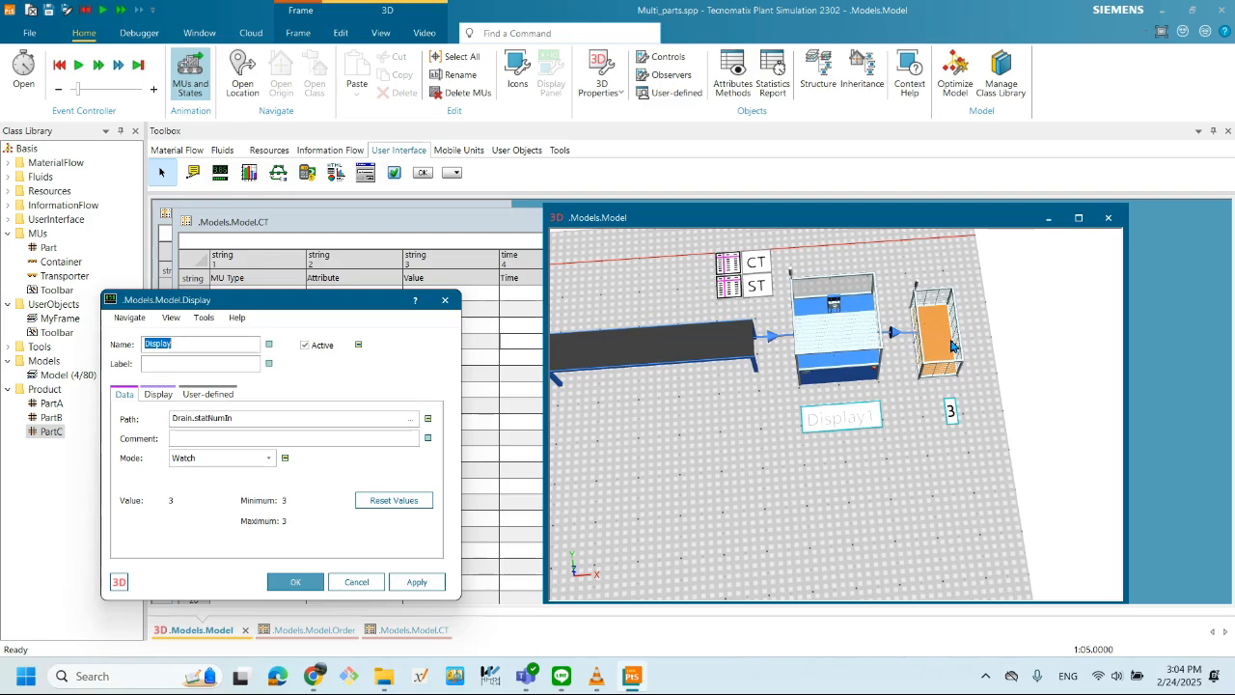
drag(318, 305, 708, 266)
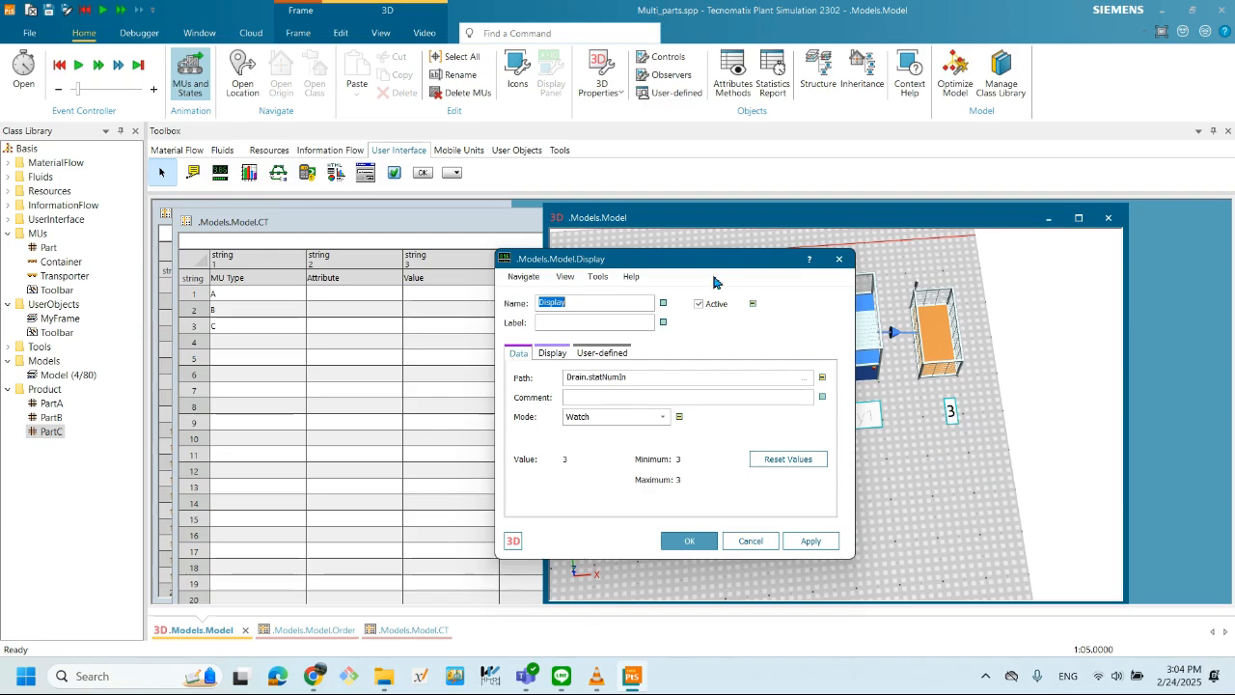
drag(699, 268, 612, 261)
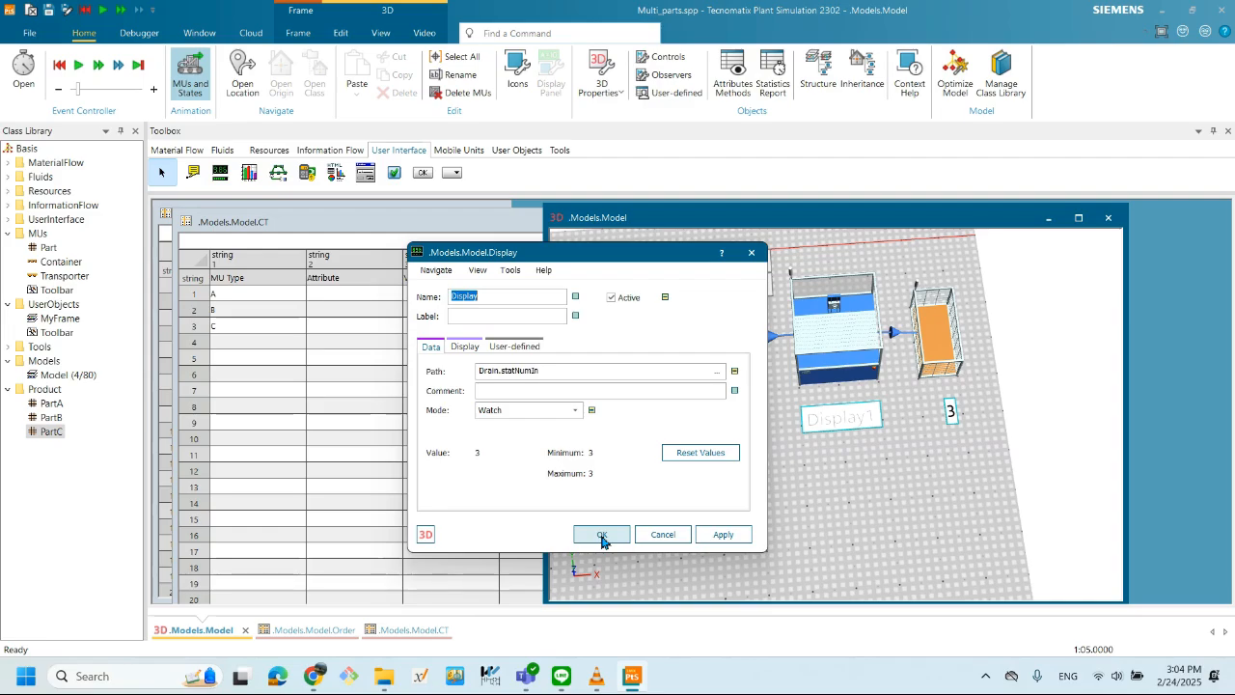
click(602, 539)
- Link the Station to Display1 in front of it in the 3D model and close Display1's open settings
click(847, 417)
click(891, 488)
double_click(846, 417)
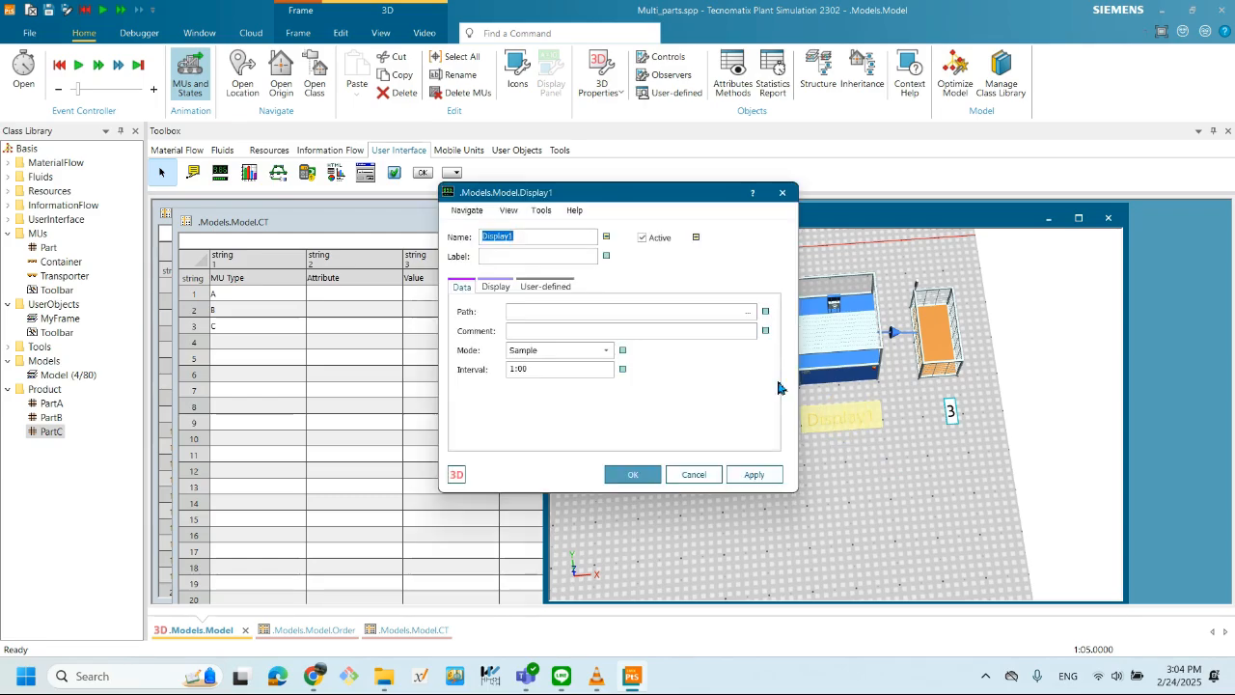
drag(653, 200, 538, 226)
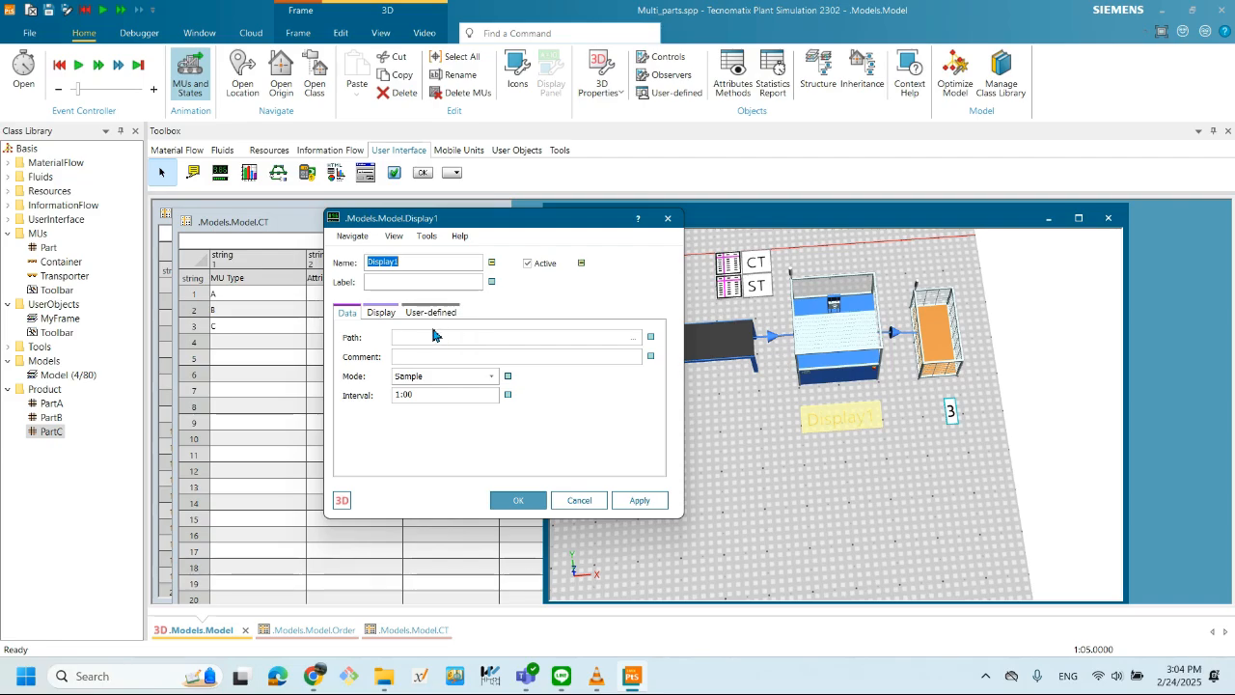
click(855, 480)
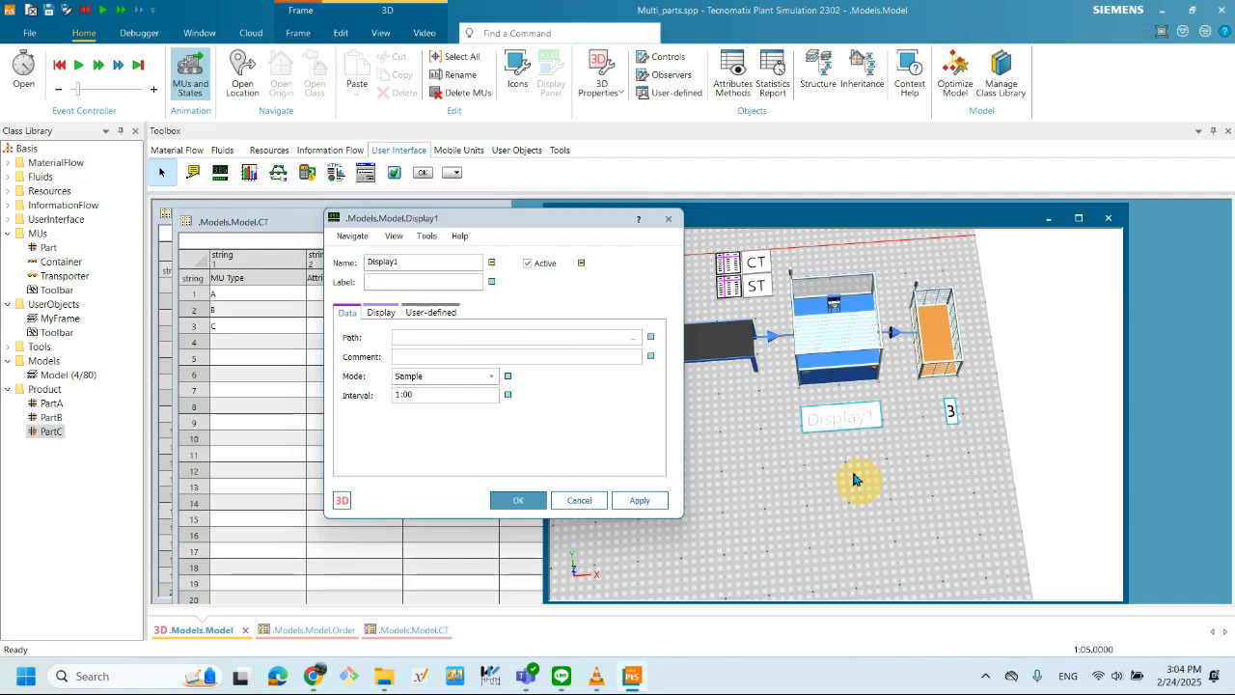
click(835, 340)
drag(843, 331, 852, 431)
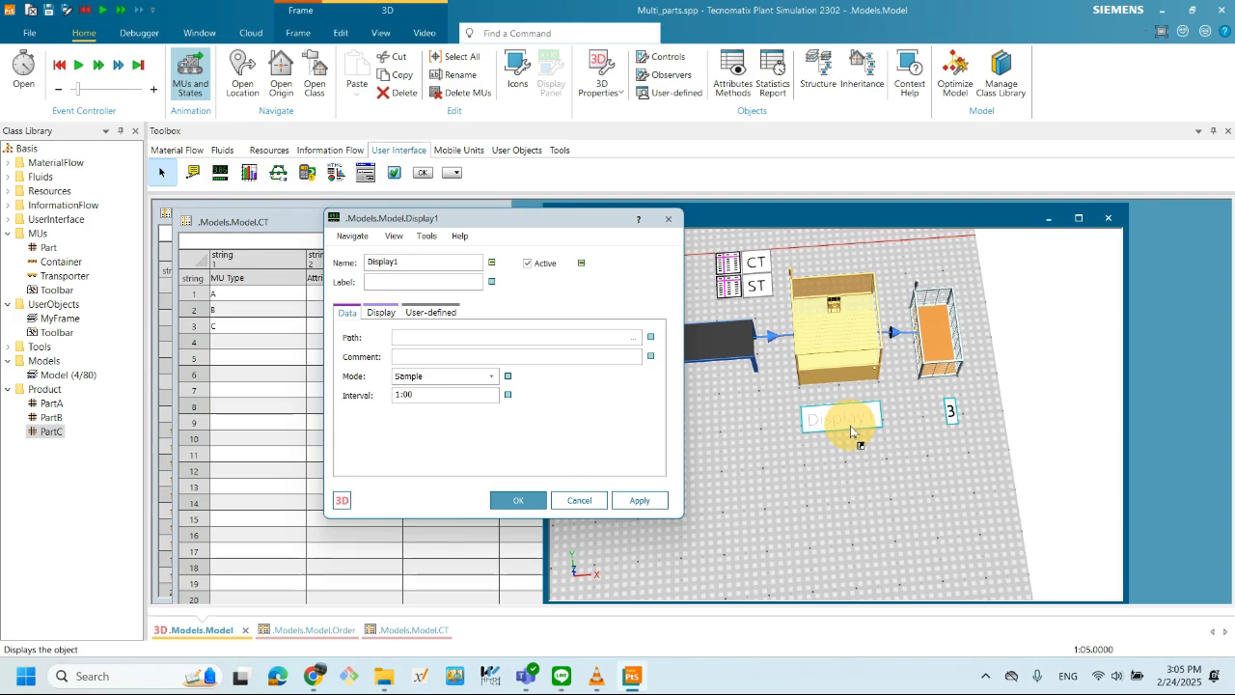
click(852, 432)
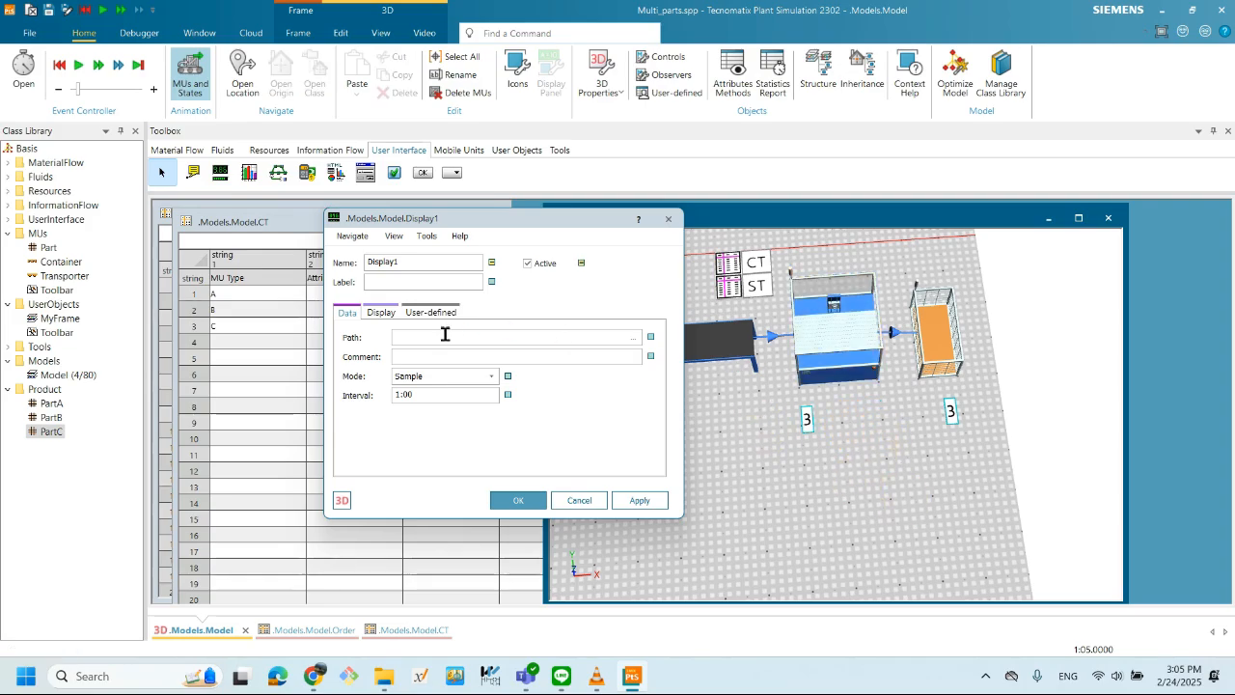
click(579, 499)
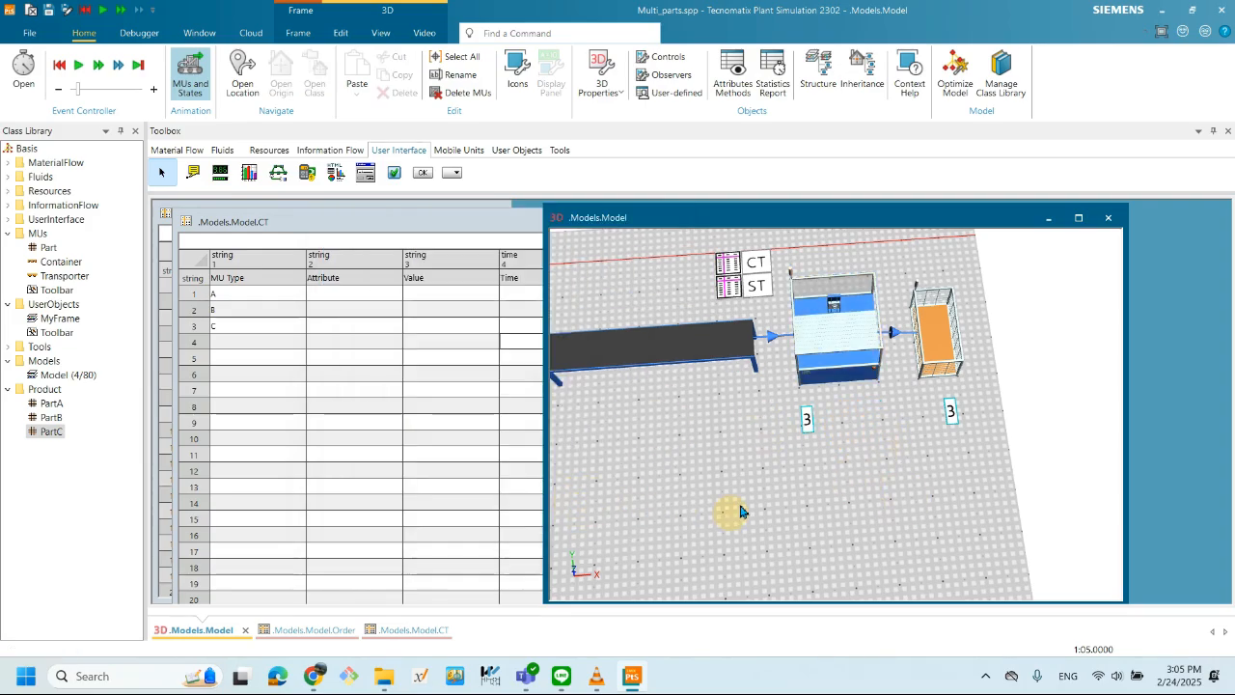
- Set Display1's data path to the Station's ProcTime attribute and apply the change
double_click(807, 422)
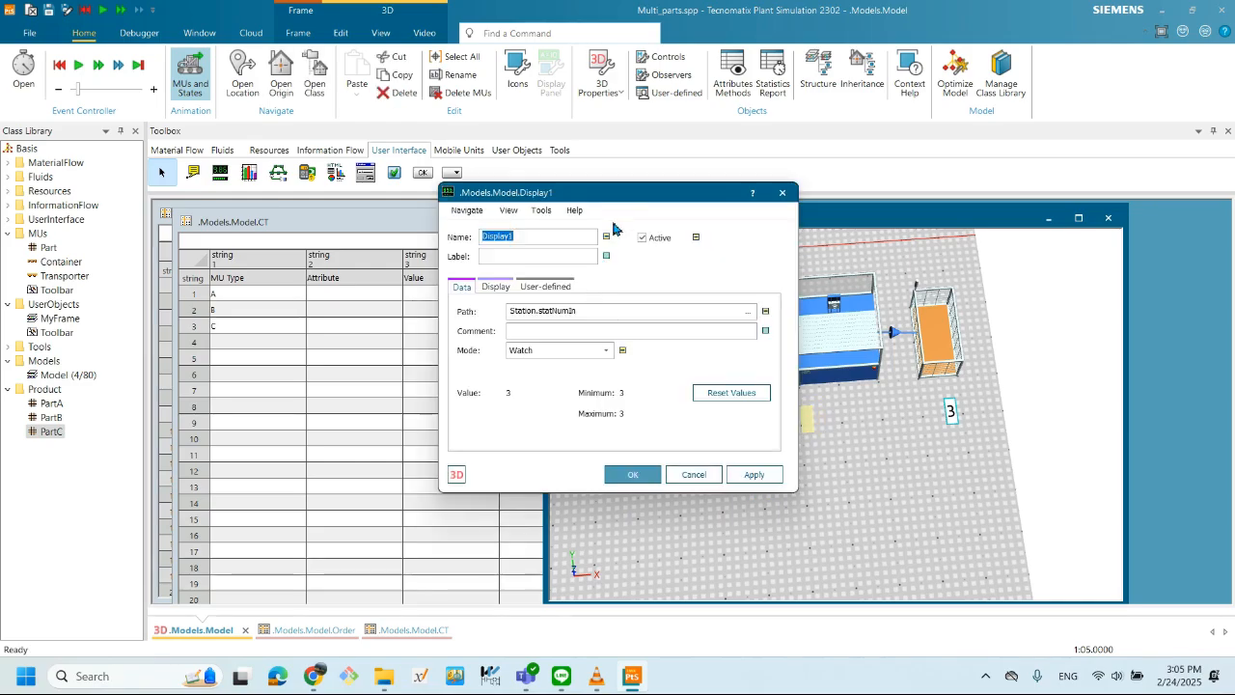
drag(625, 196, 482, 211)
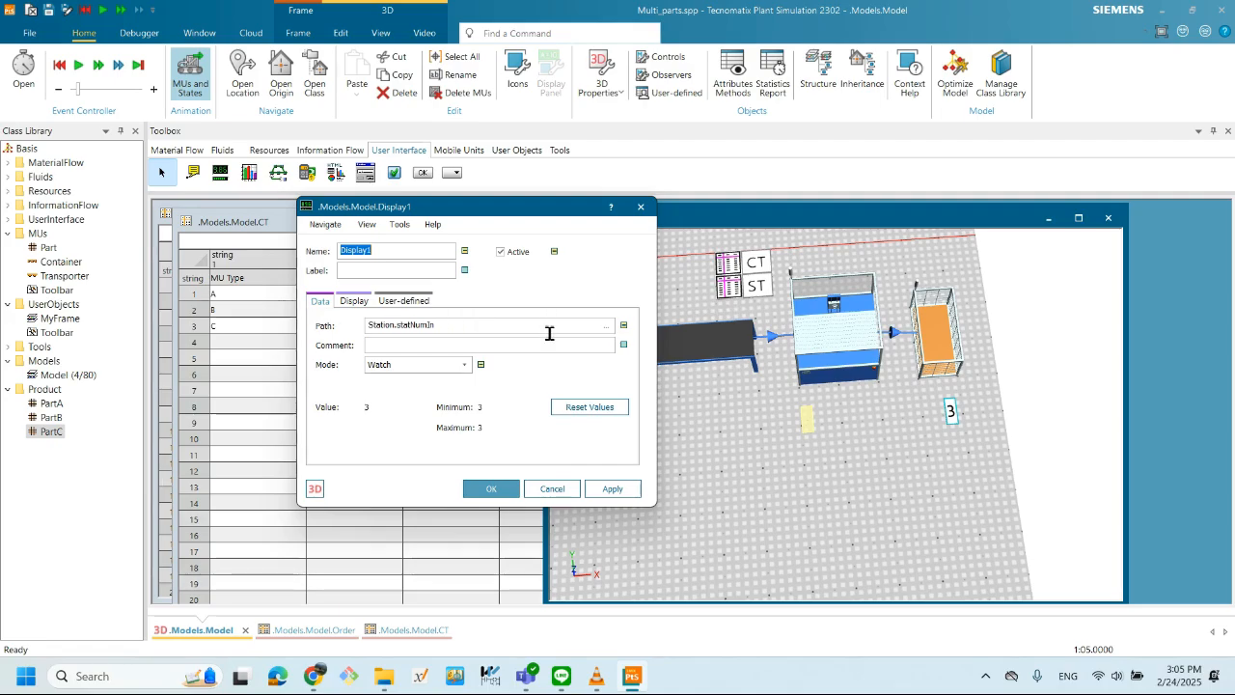
click(608, 333)
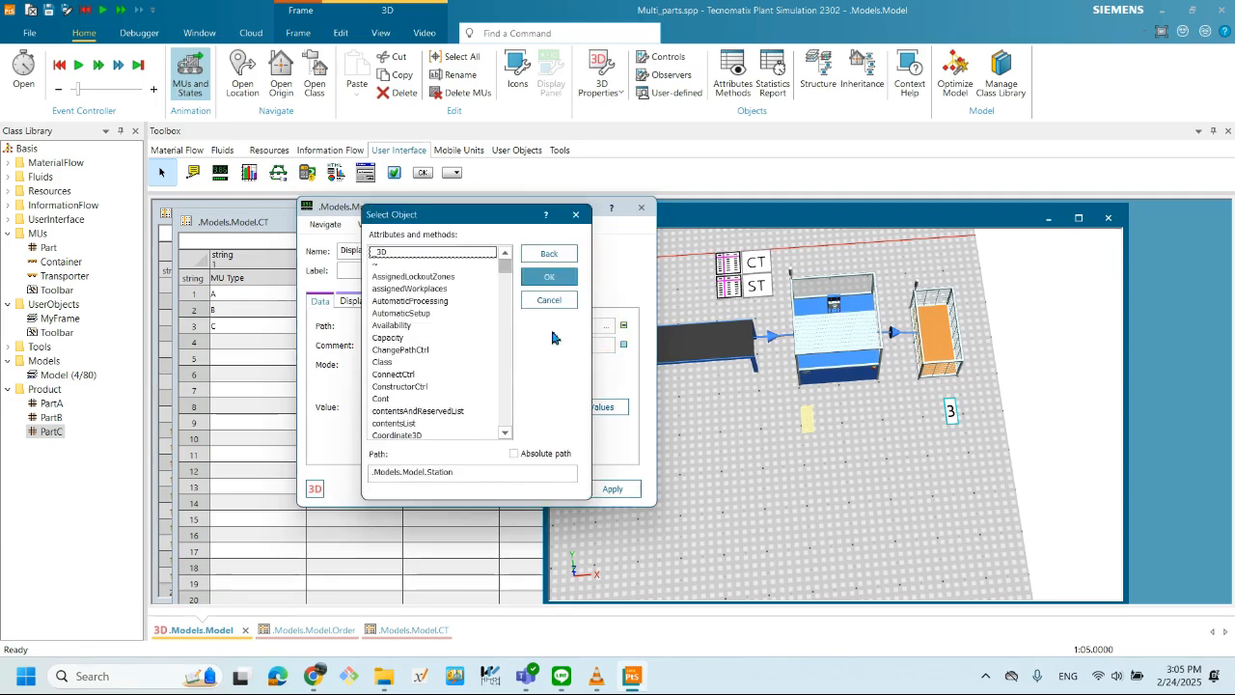
key(Down)
key(Down)
key(Down)
key(Down)
key(Down)
key(Down)
key(Down)
key(Down)
key(Down)
key(Down)
key(Down)
key(Down)
key(Down)
key(Down)
key(Down)
key(Down)
key(Down)
key(Down)
key(Down)
key(Down)
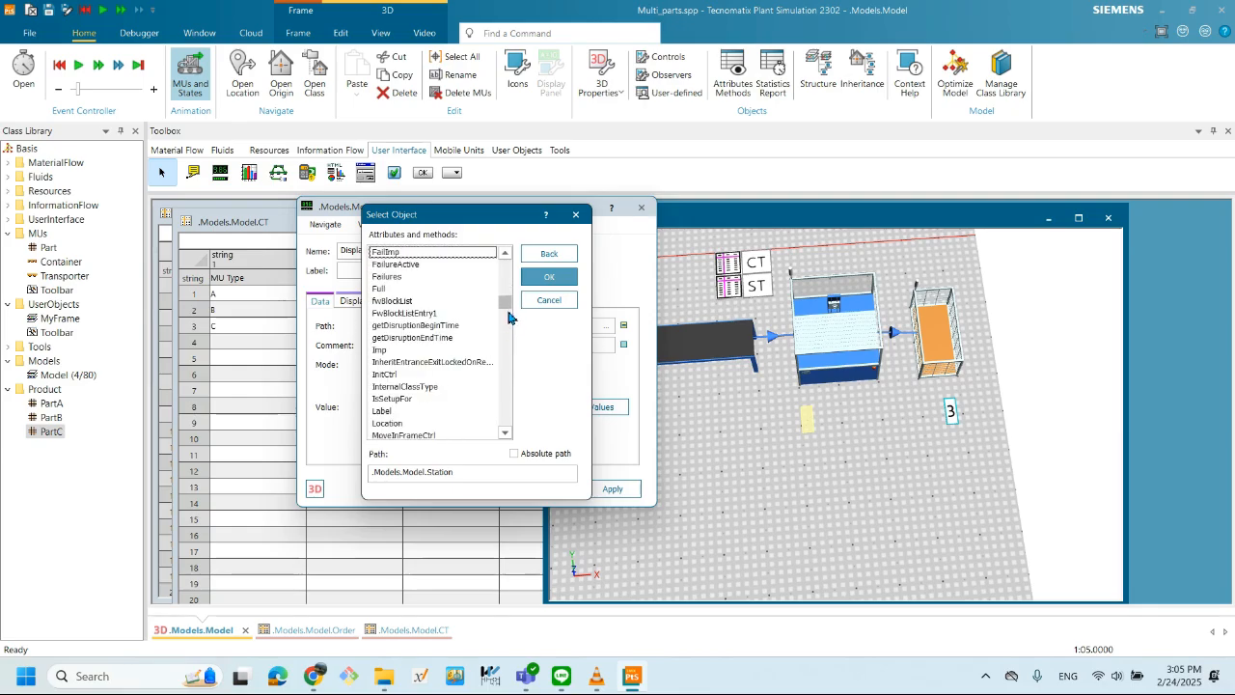
drag(506, 308, 512, 421)
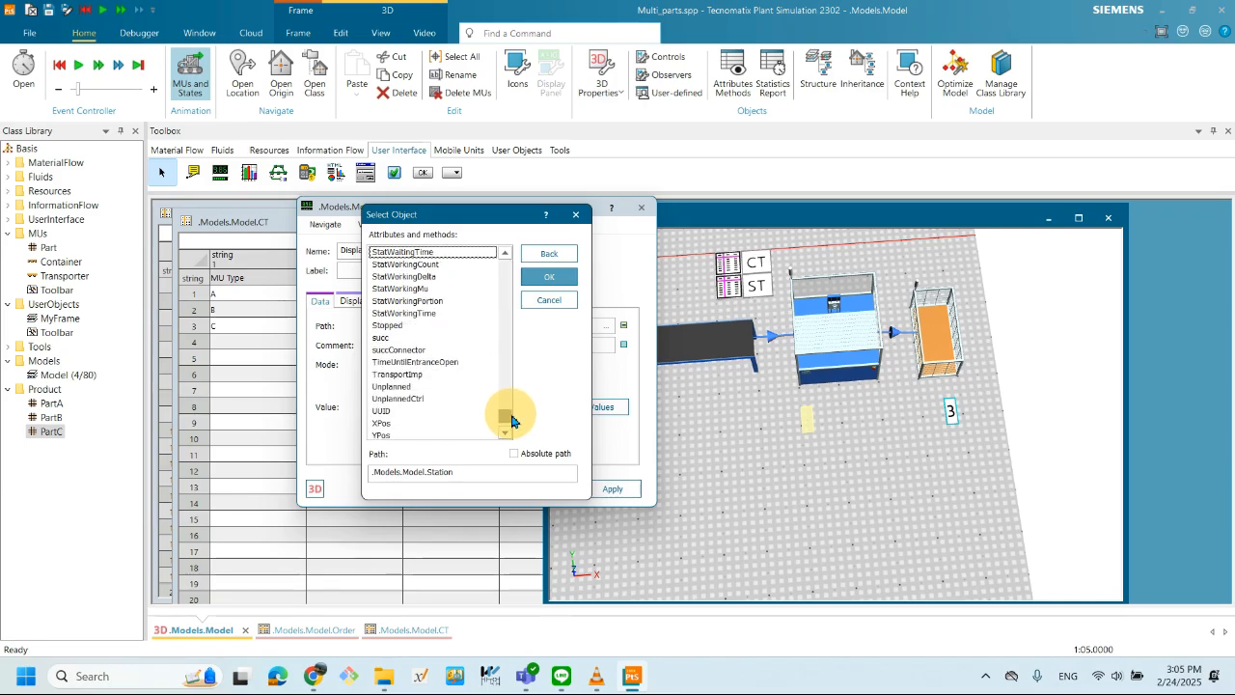
scroll(466, 407, down, 1)
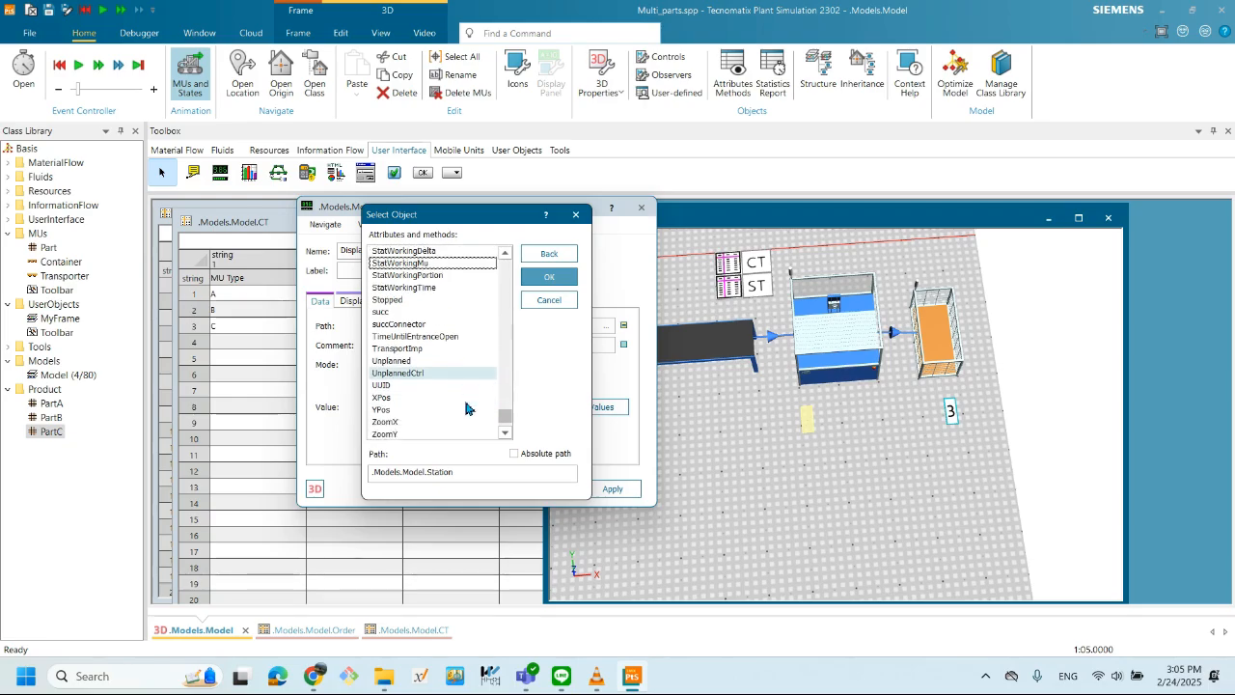
scroll(467, 408, up, 1)
scroll(466, 405, up, 5)
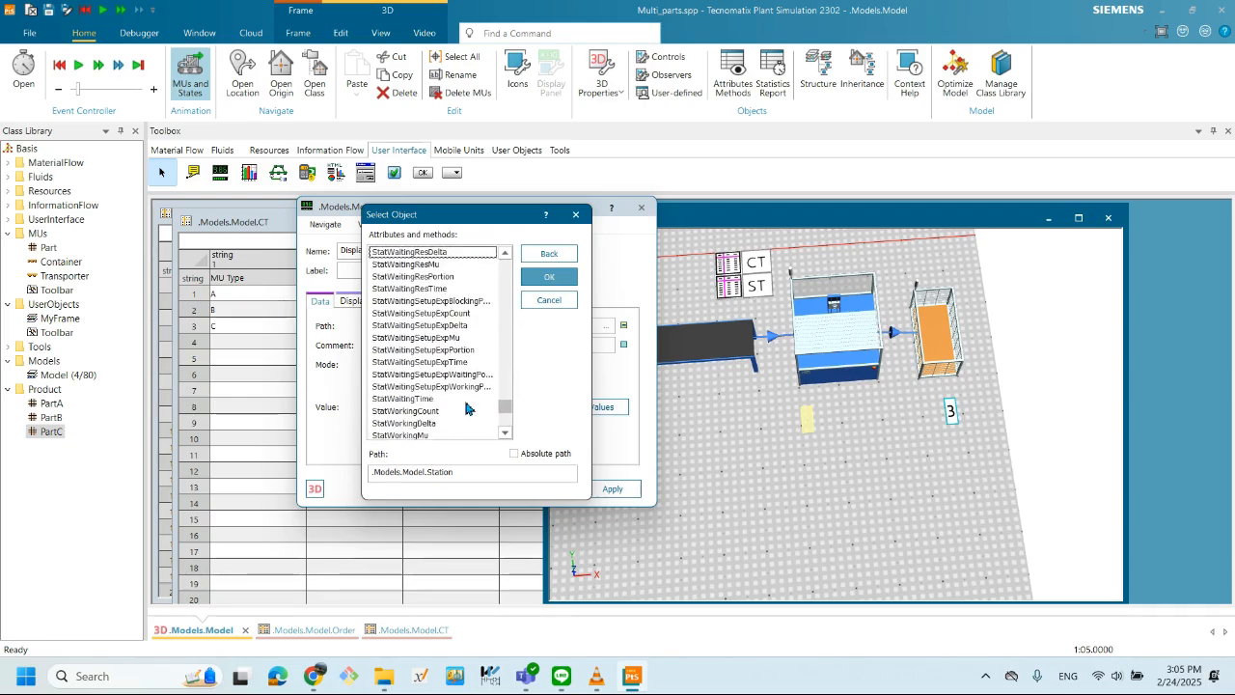
scroll(465, 405, up, 3)
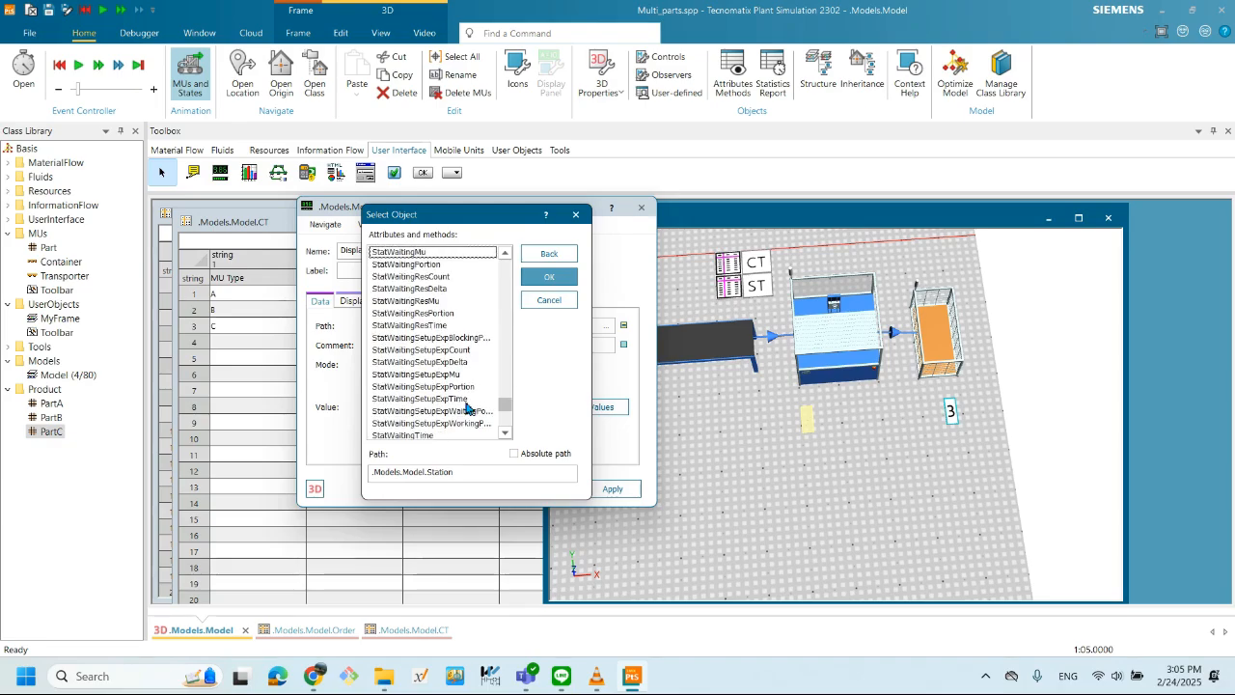
scroll(467, 407, up, 6)
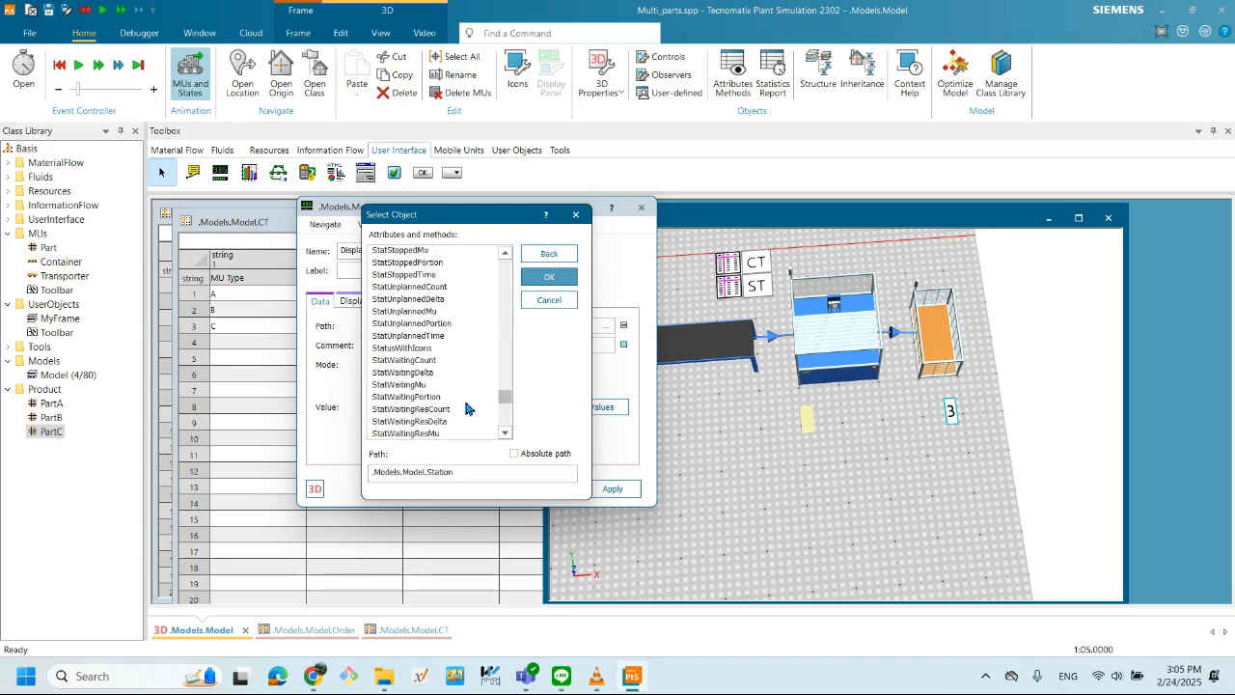
scroll(466, 408, up, 10)
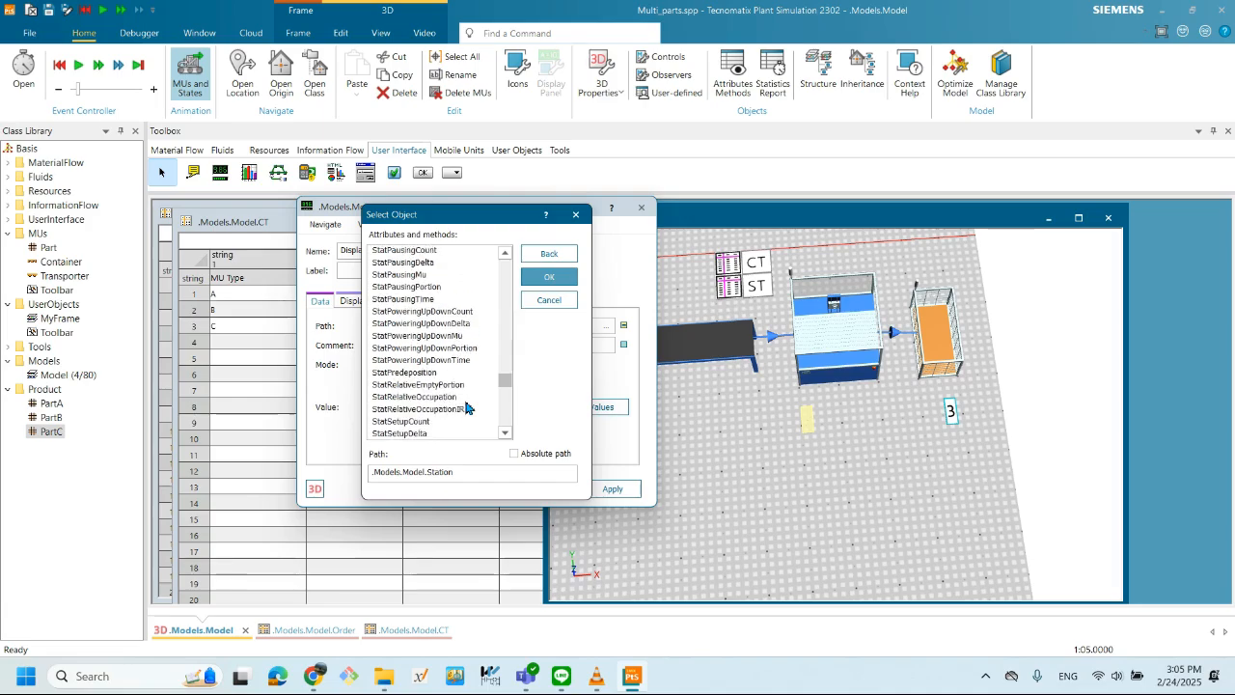
scroll(466, 407, up, 10)
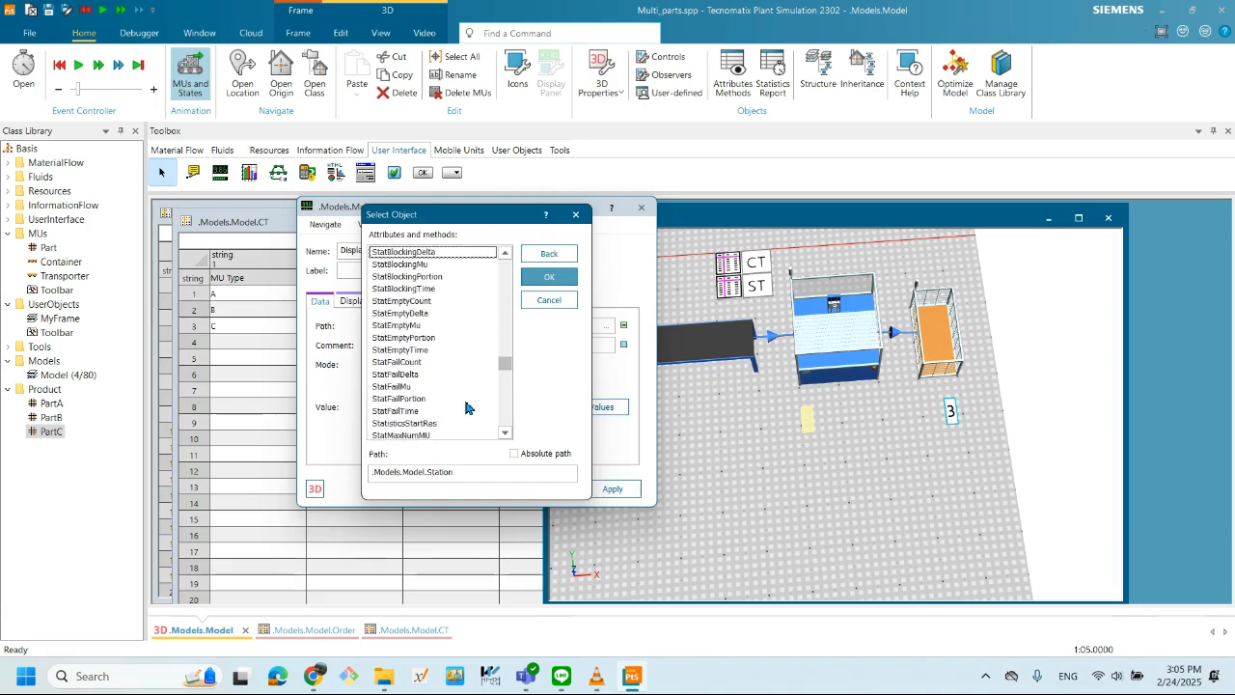
scroll(468, 406, up, 12)
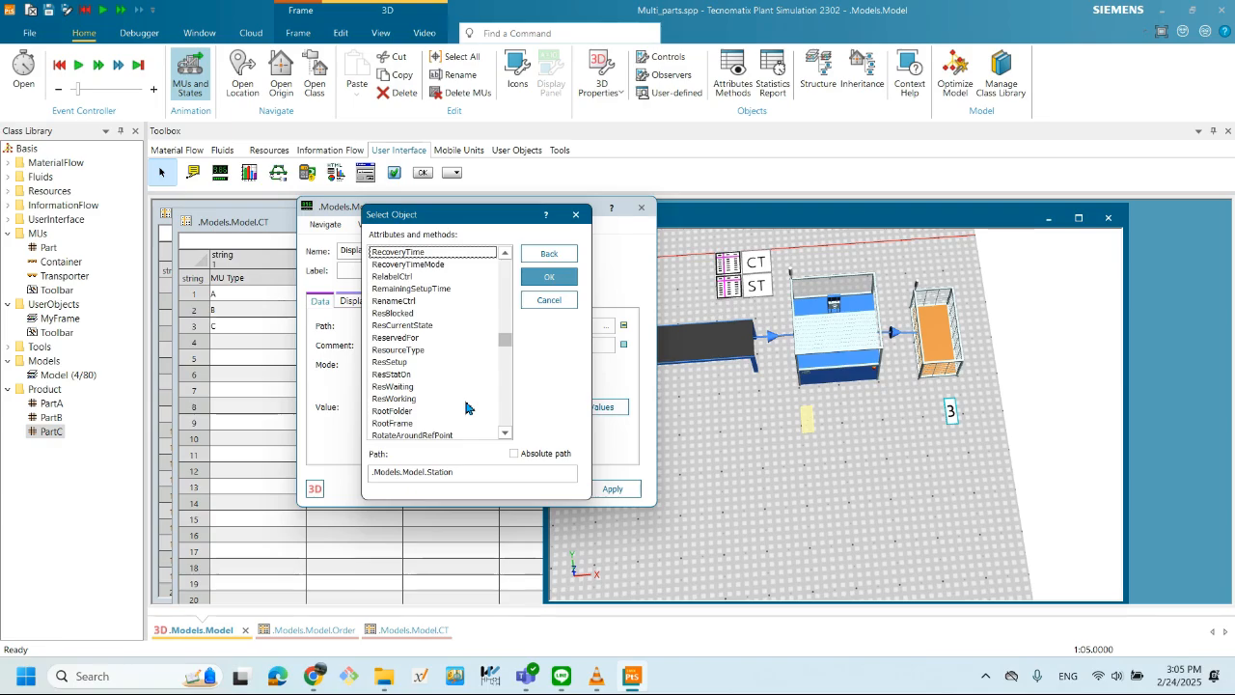
scroll(463, 396, down, 1)
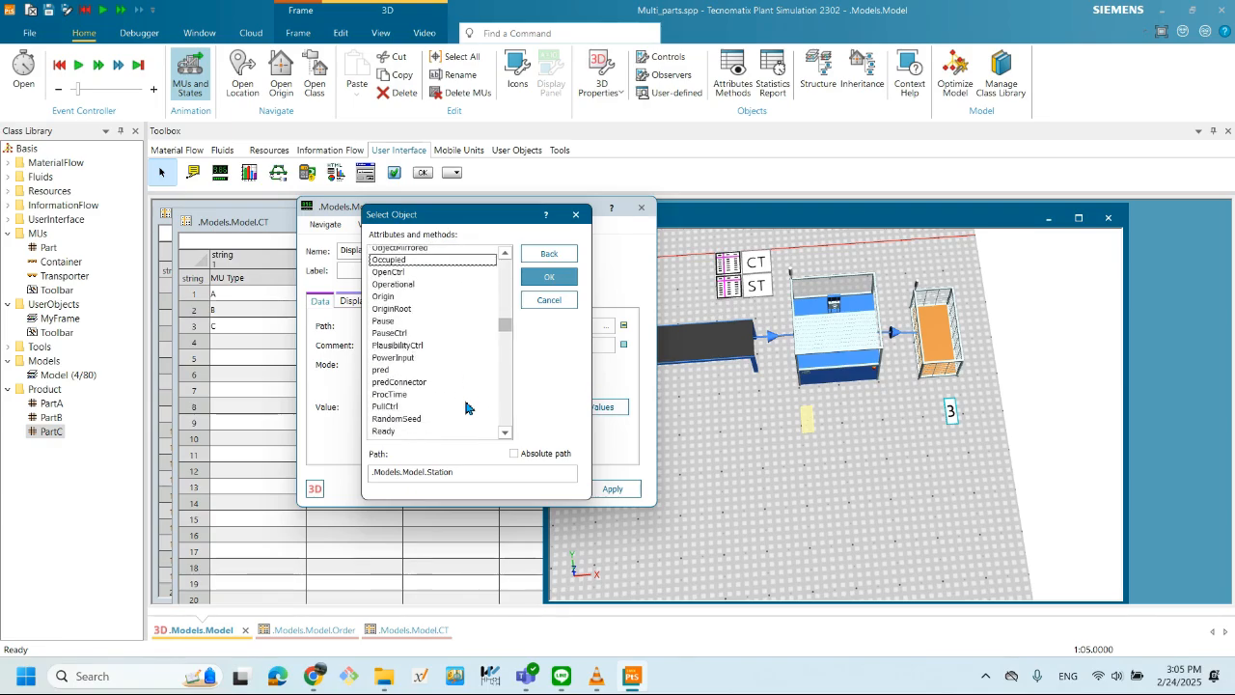
click(397, 387)
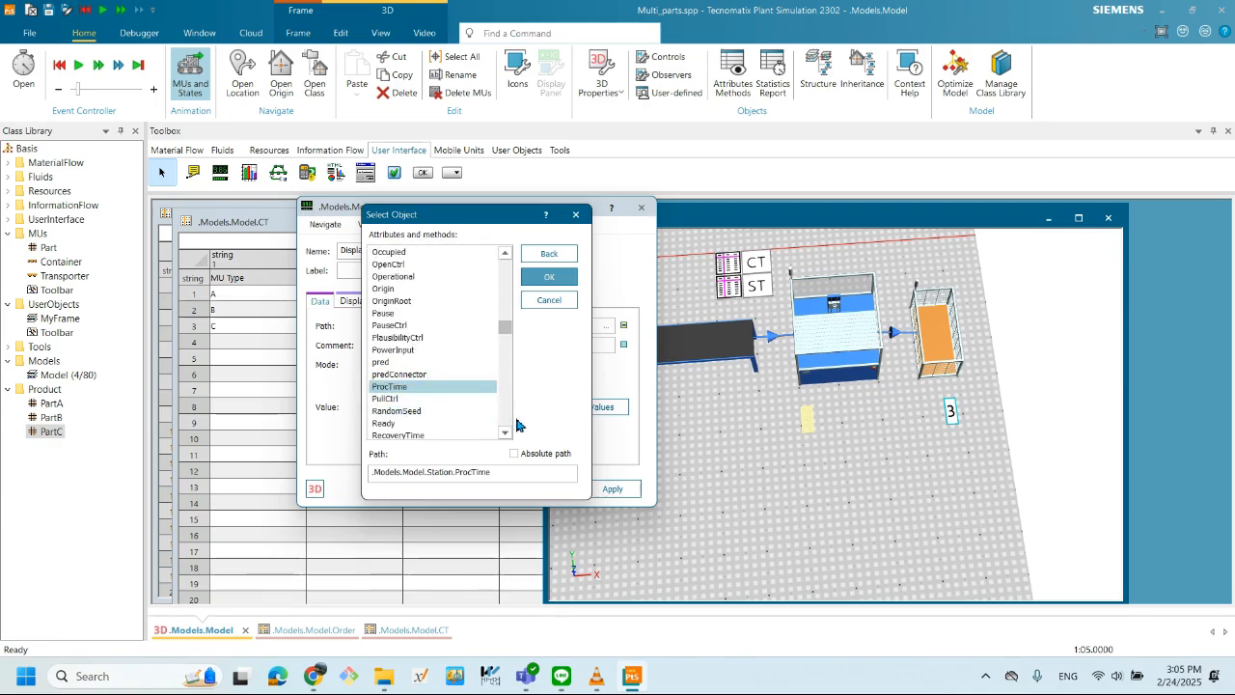
click(548, 276)
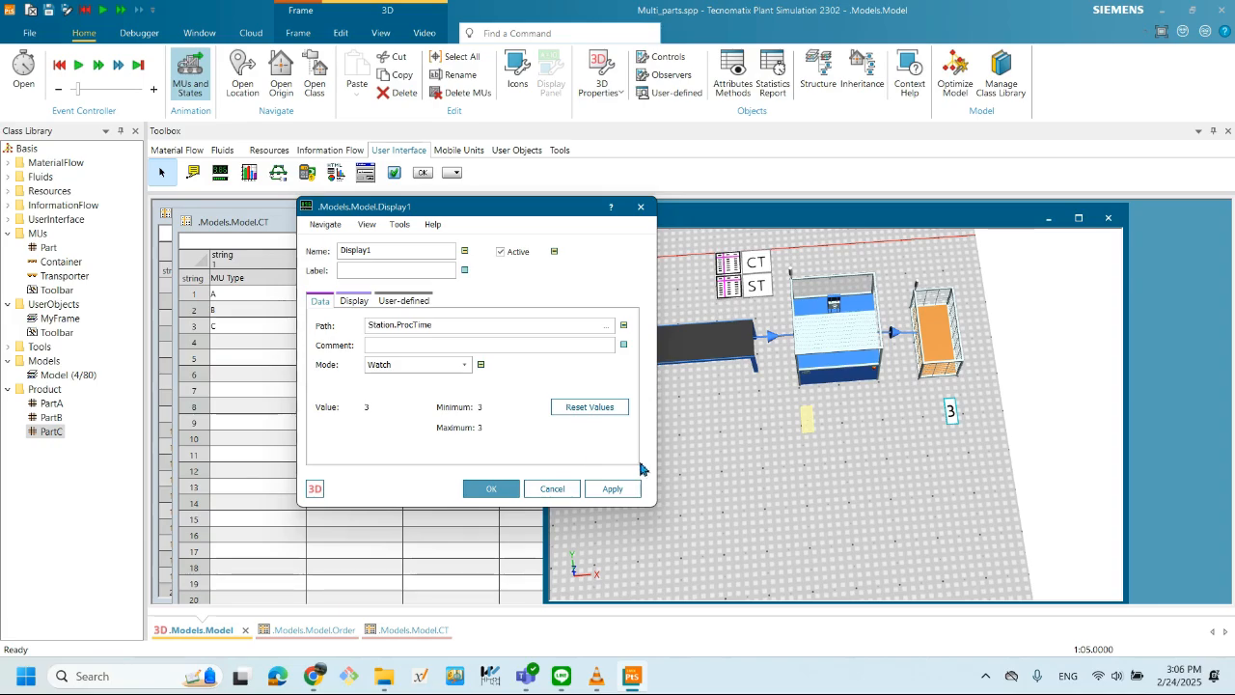
click(606, 491)
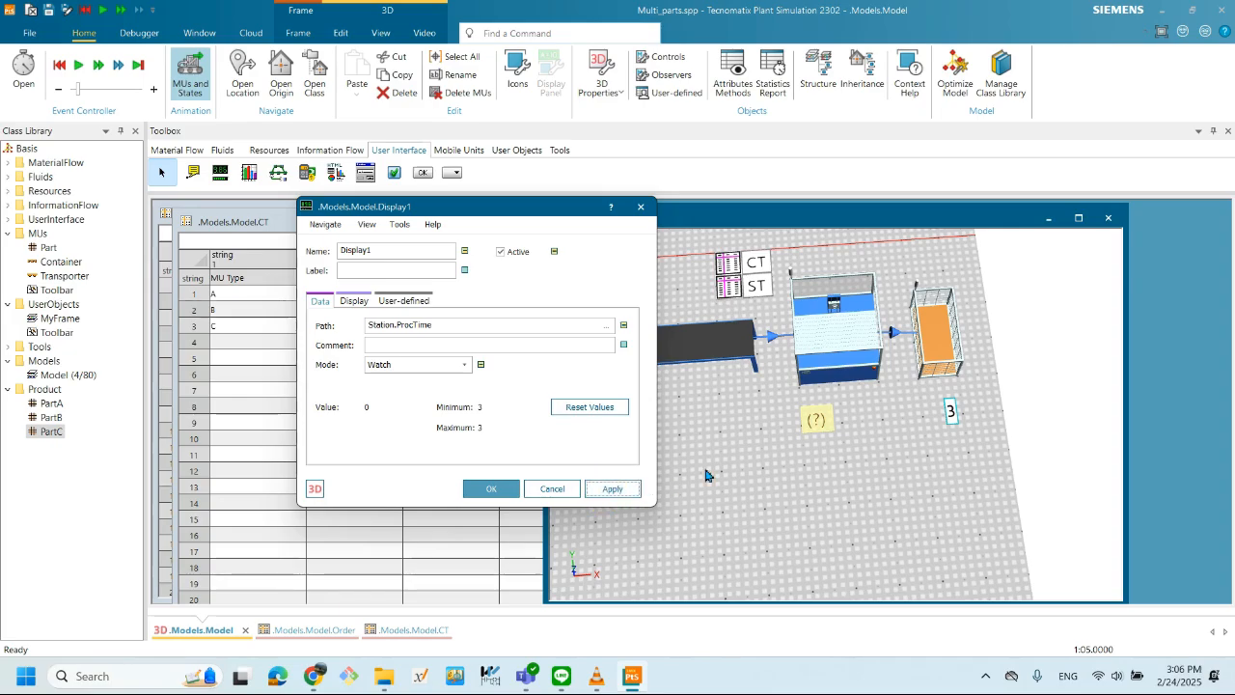
- Set Display1's mode to Sample with an interval of 0:01 and apply the change
click(816, 419)
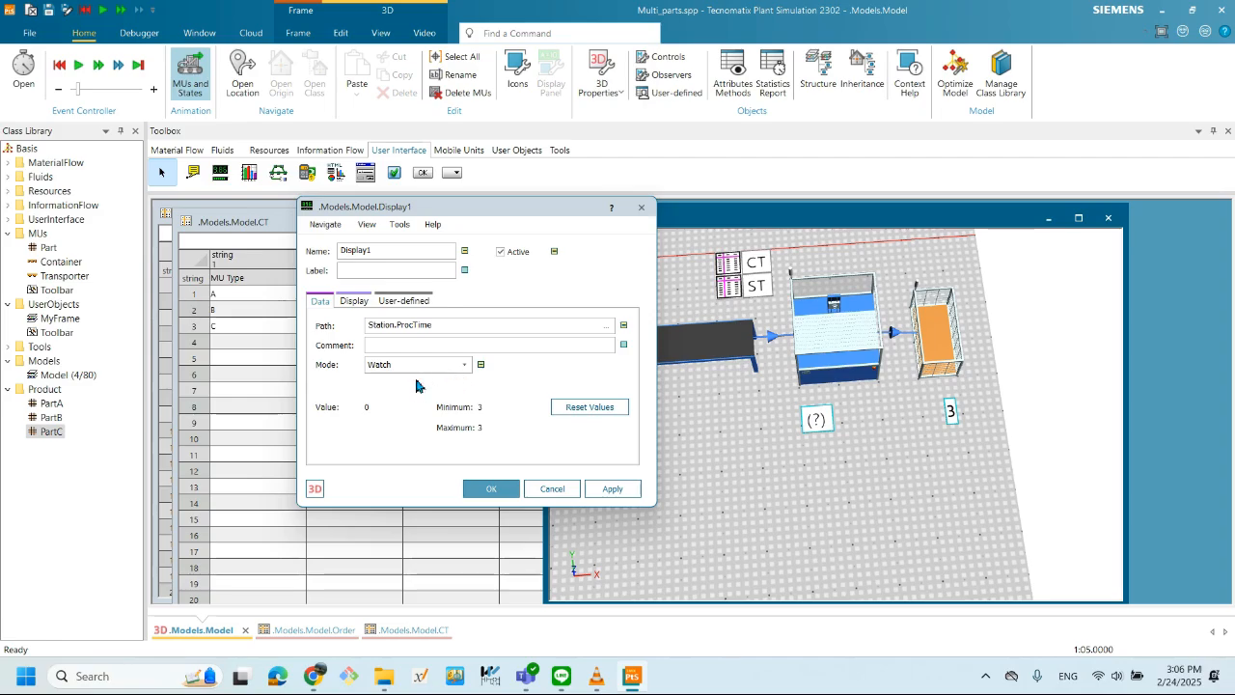
click(461, 365)
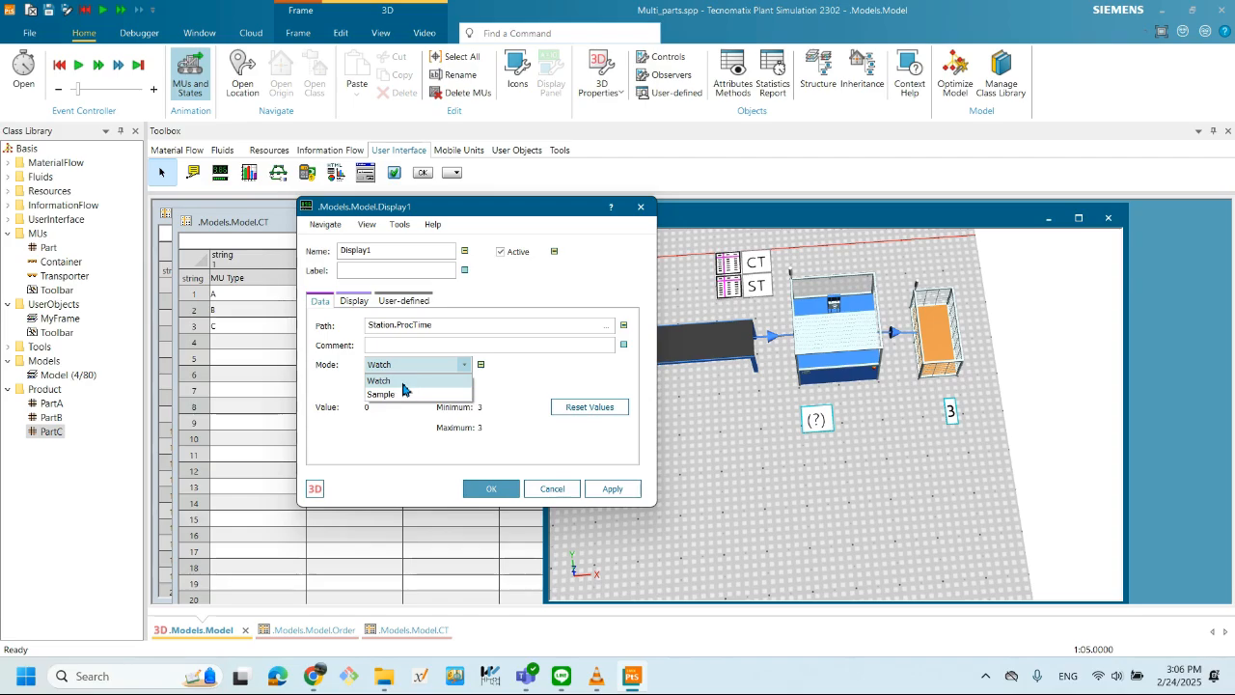
click(381, 394)
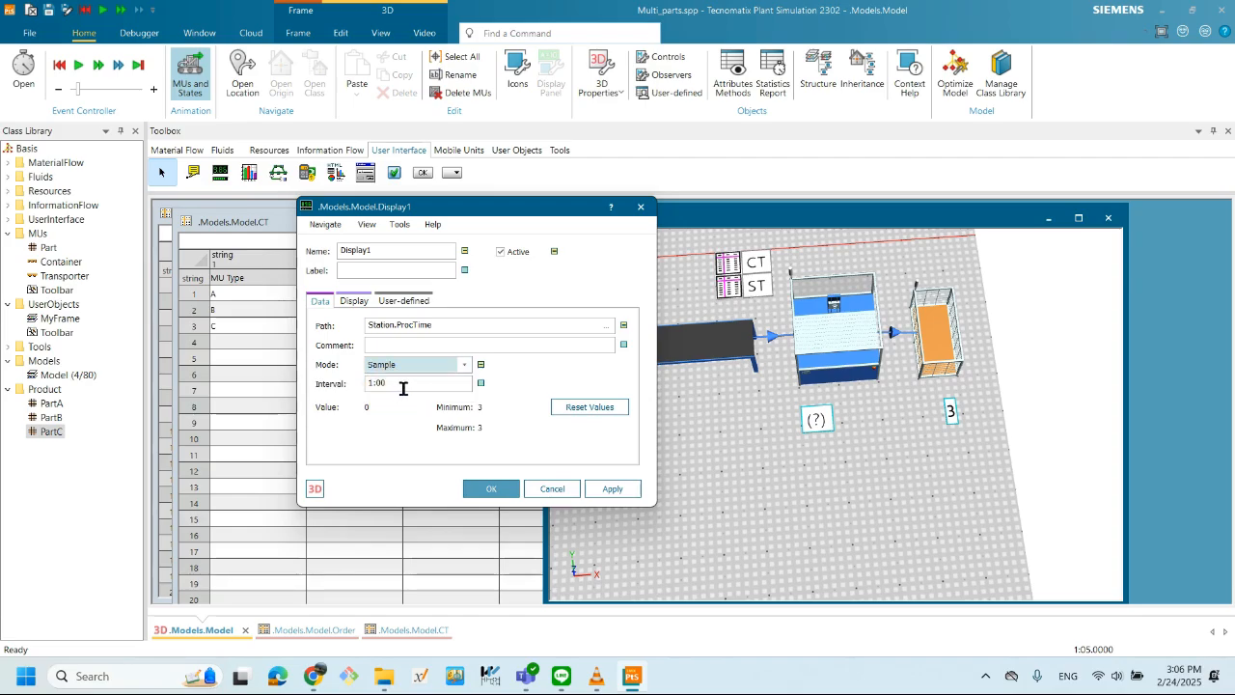
drag(436, 386, 295, 386)
text(0)
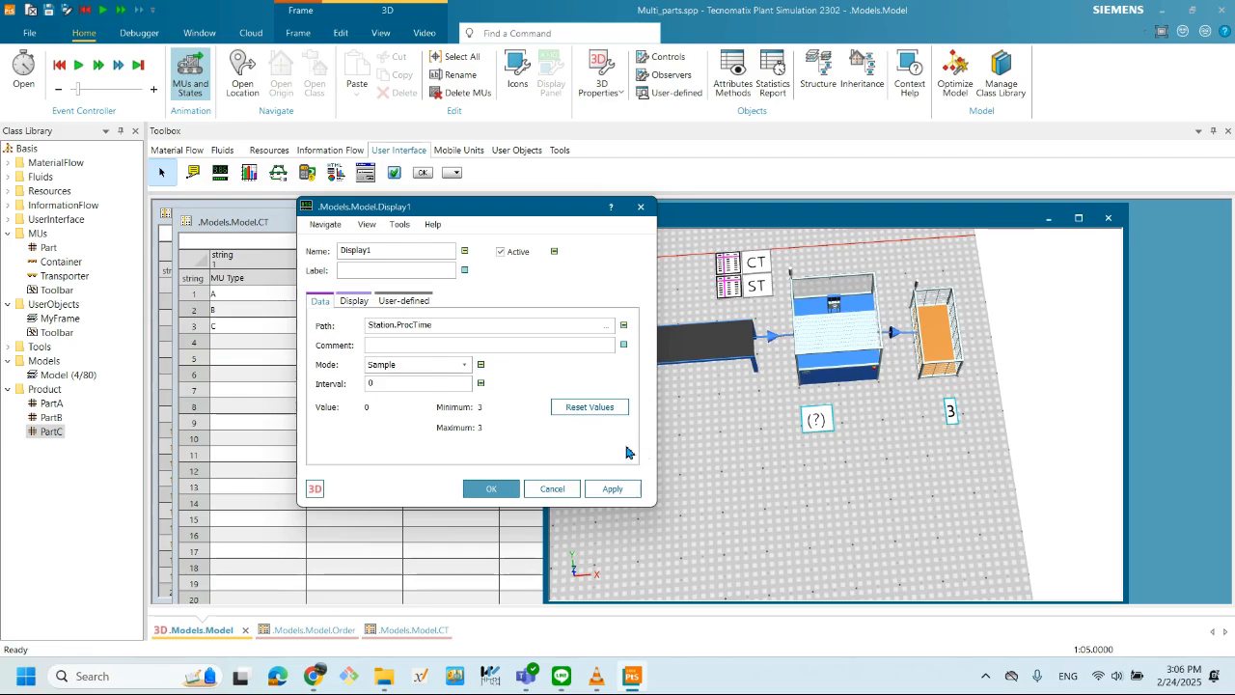
text(1)
click(616, 487)
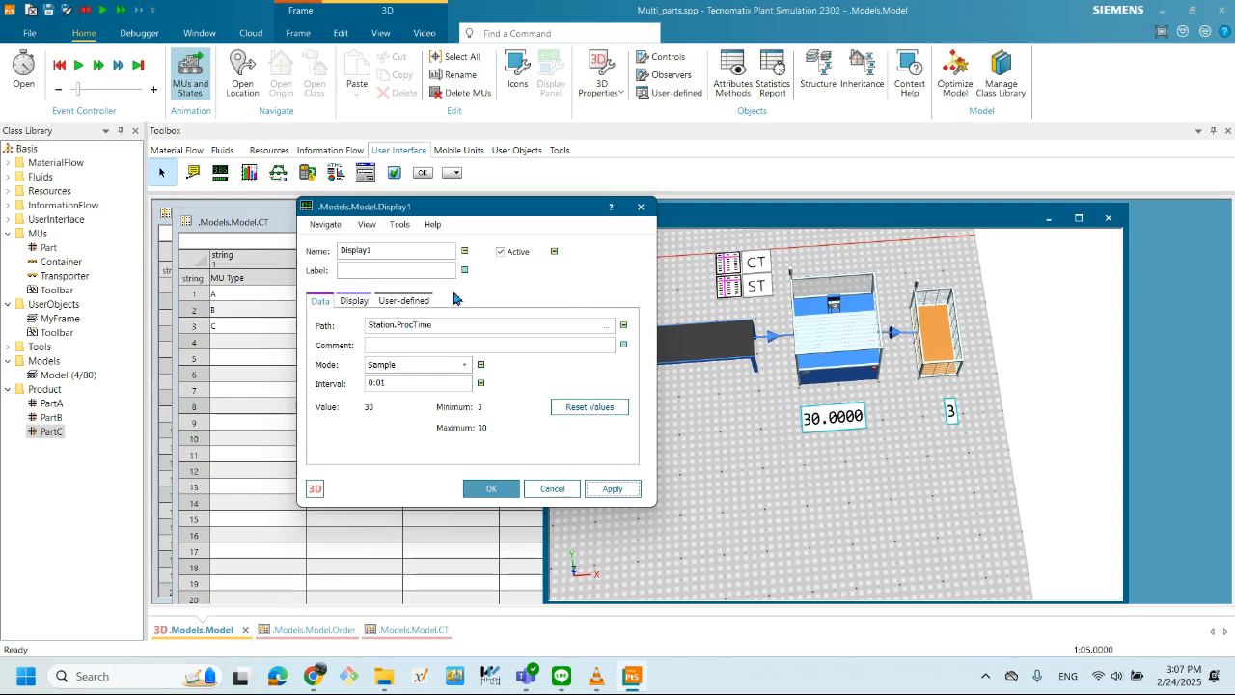
- Set Display1's decimal places to 2, apply the change and close its settings
click(355, 301)
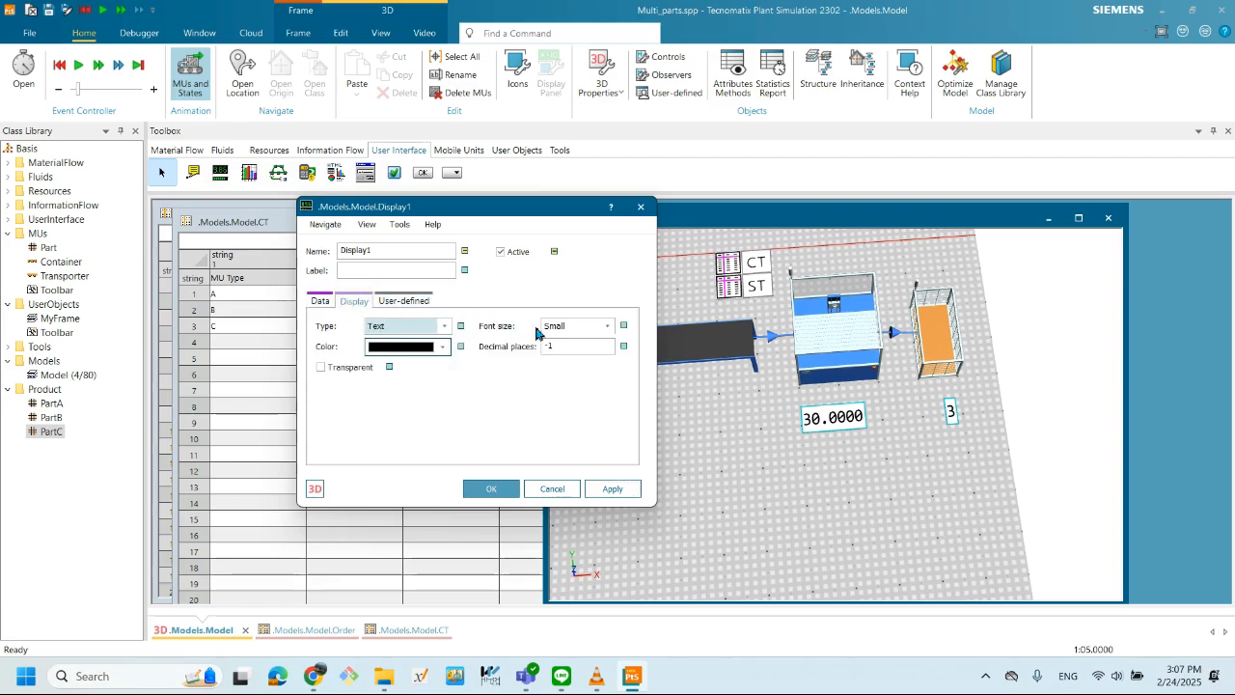
click(579, 348)
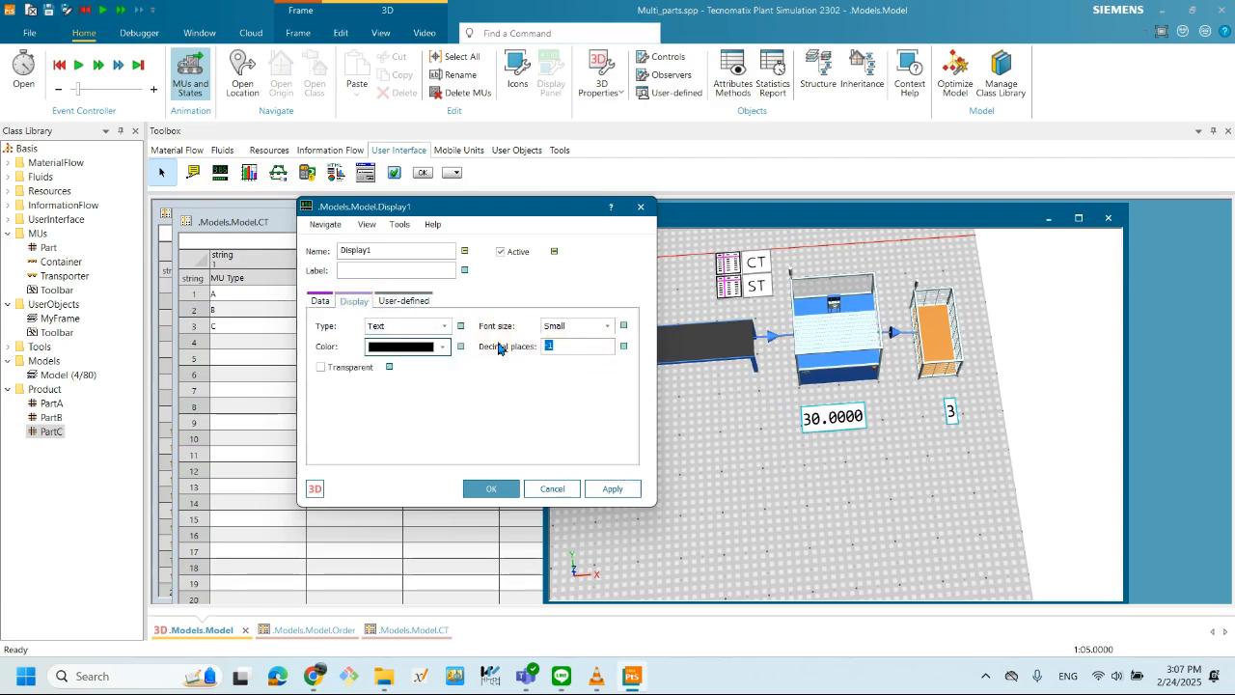
key(BackSpace)
key(BackSpace)
text(2)
click(615, 488)
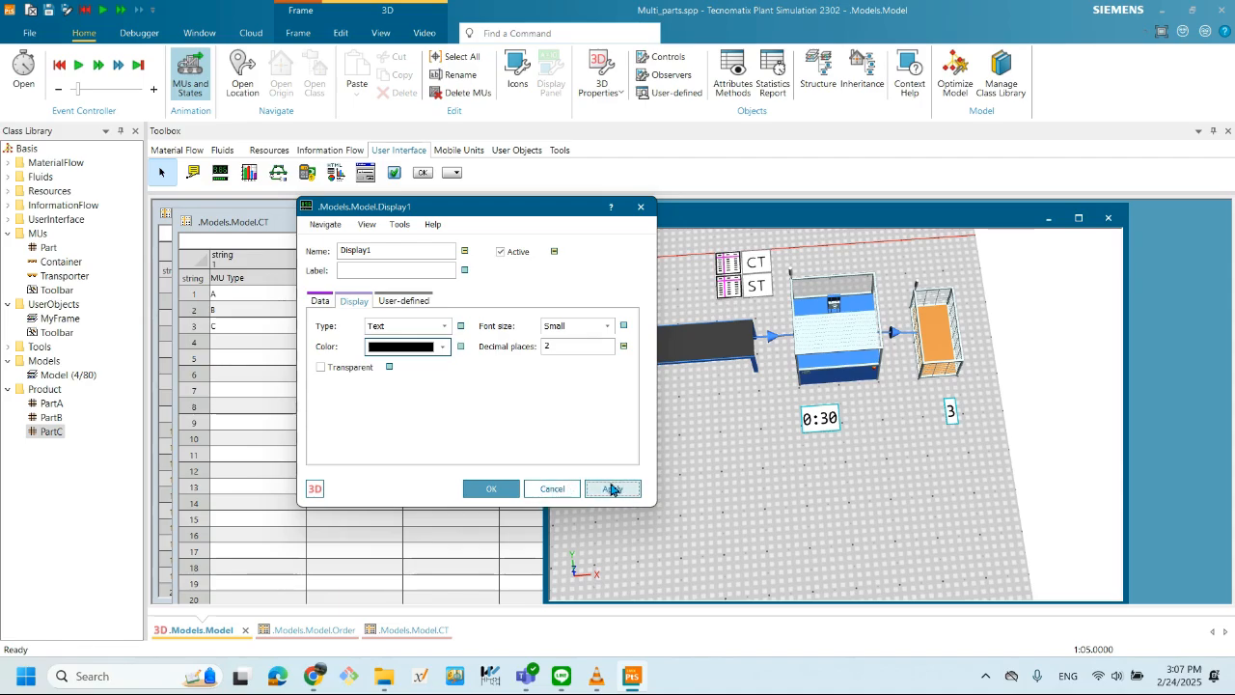
click(496, 489)
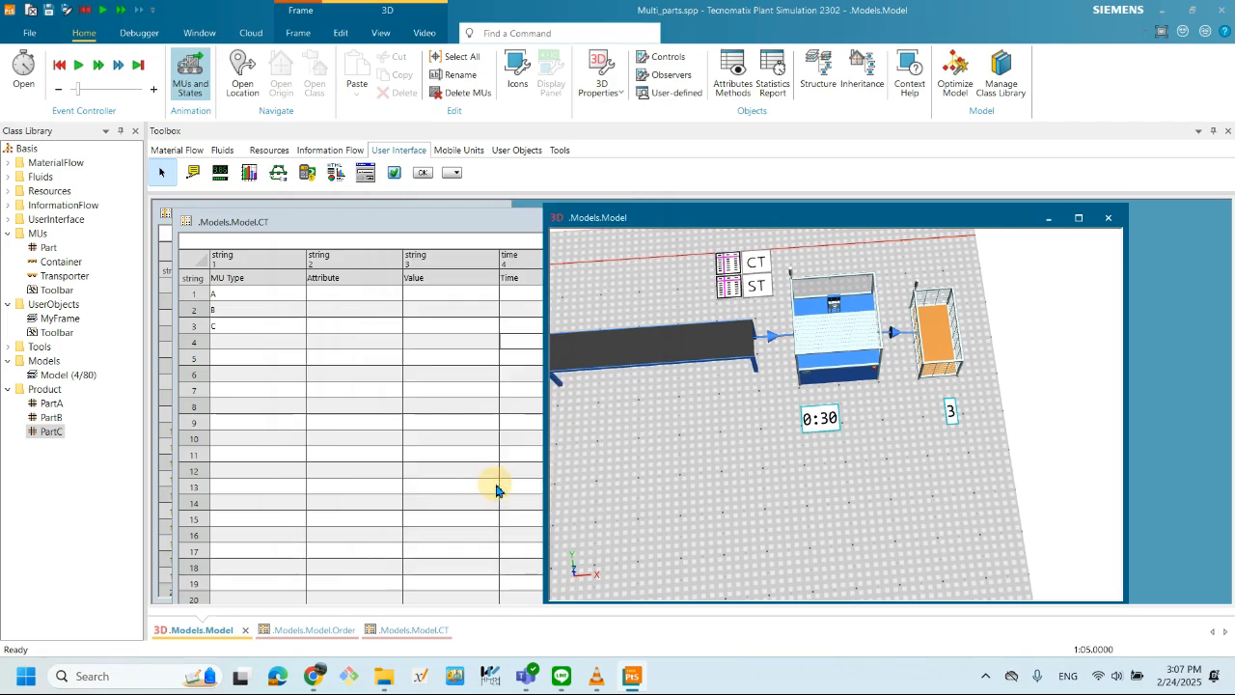
- Open the EventController from the 3D model and reset the simulation
right_click(767, 458)
click(628, 258)
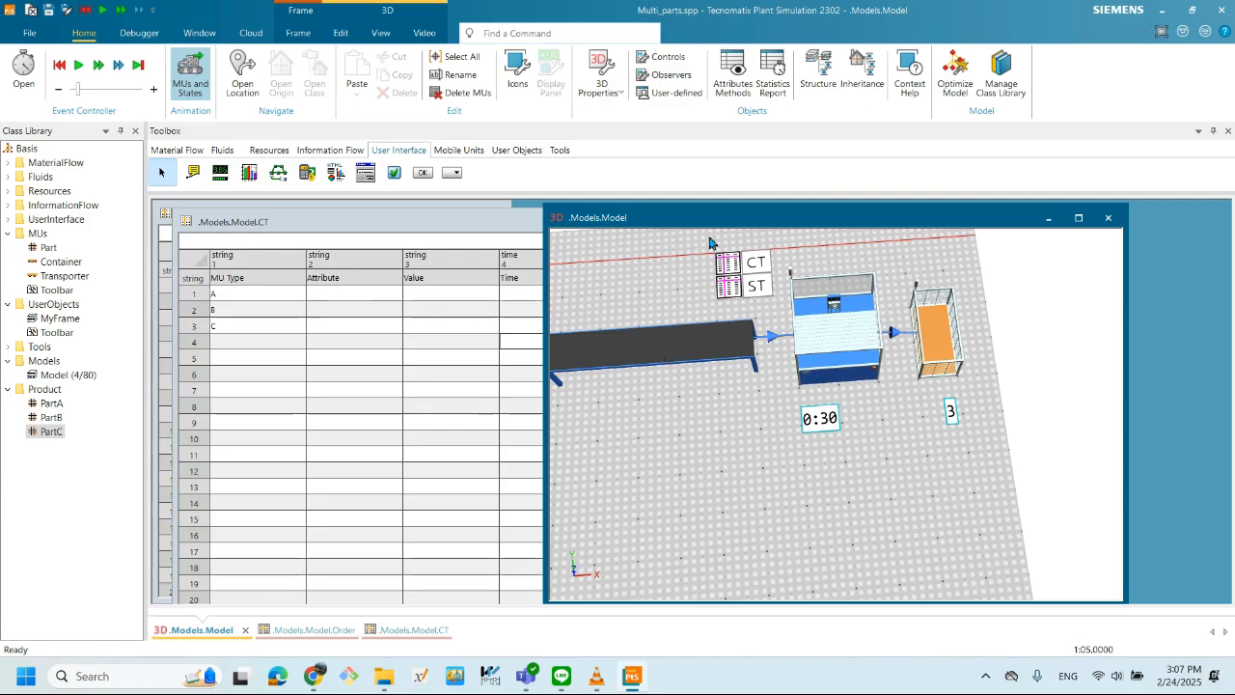
drag(707, 217, 726, 217)
drag(739, 427, 736, 402)
scroll(737, 404, down, 5)
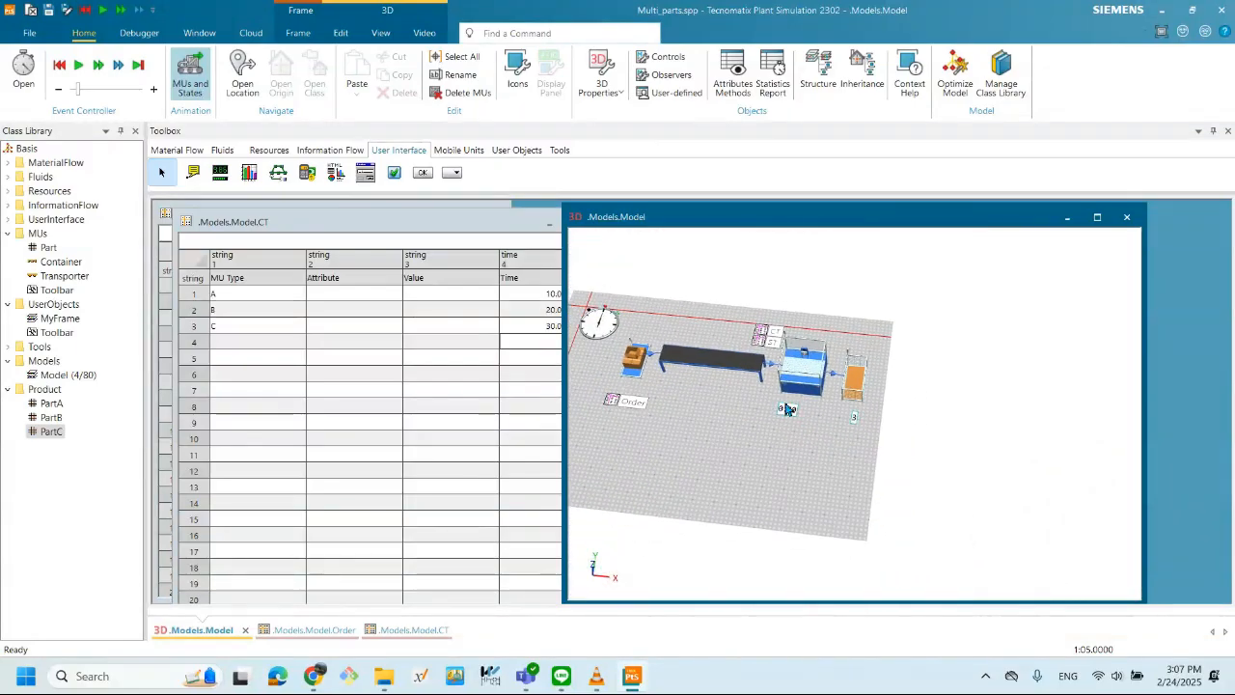
double_click(598, 321)
click(962, 427)
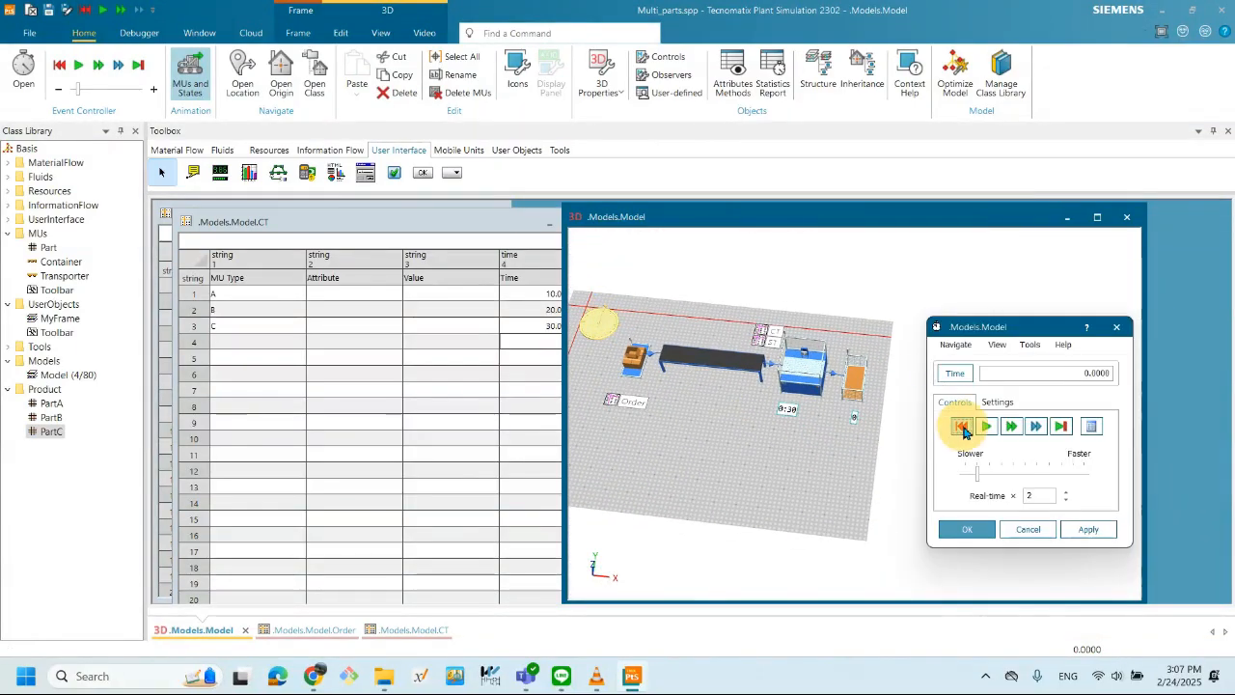
- Run the simulation while watching the Station and Drain displays, and close the EventController
click(740, 397)
scroll(753, 405, up, 3)
drag(761, 417, 805, 433)
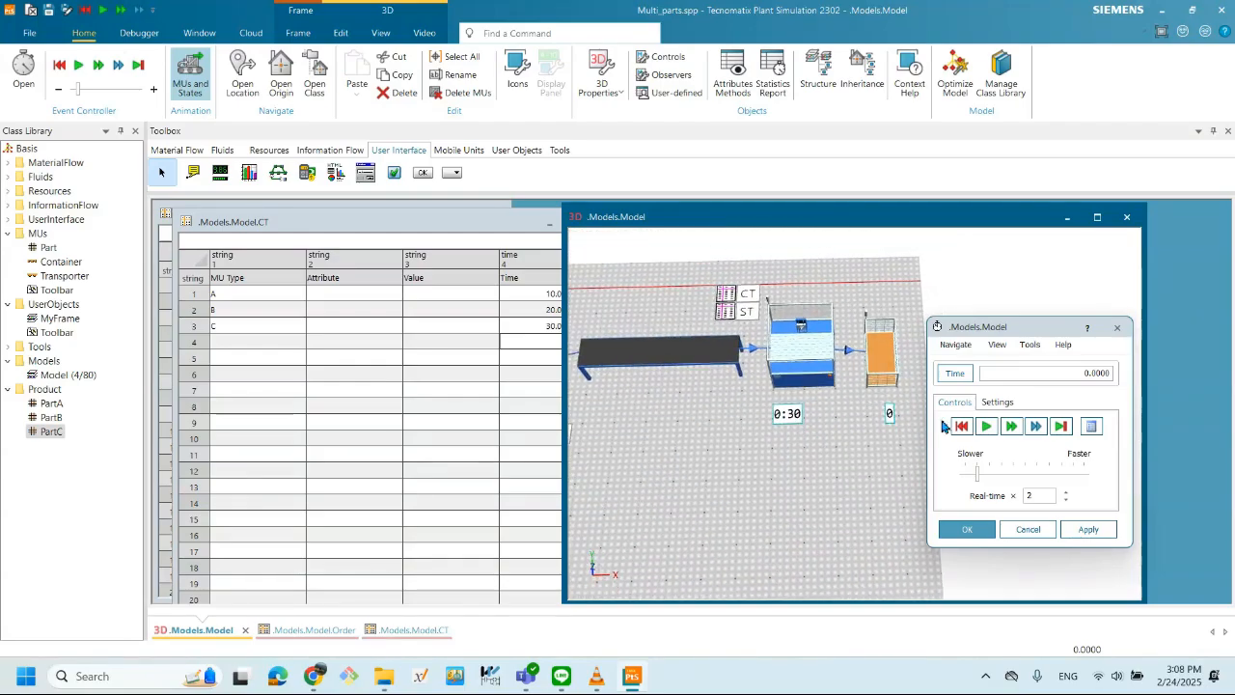
click(986, 426)
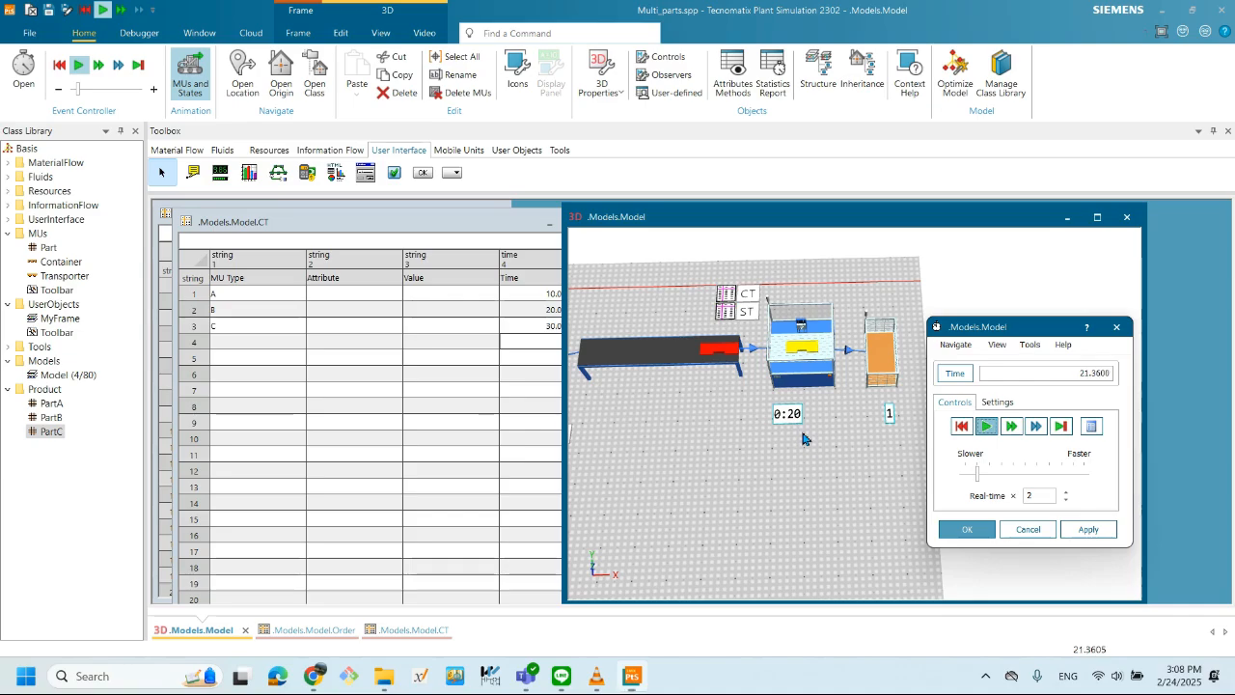
drag(749, 425, 751, 422)
drag(843, 430, 830, 431)
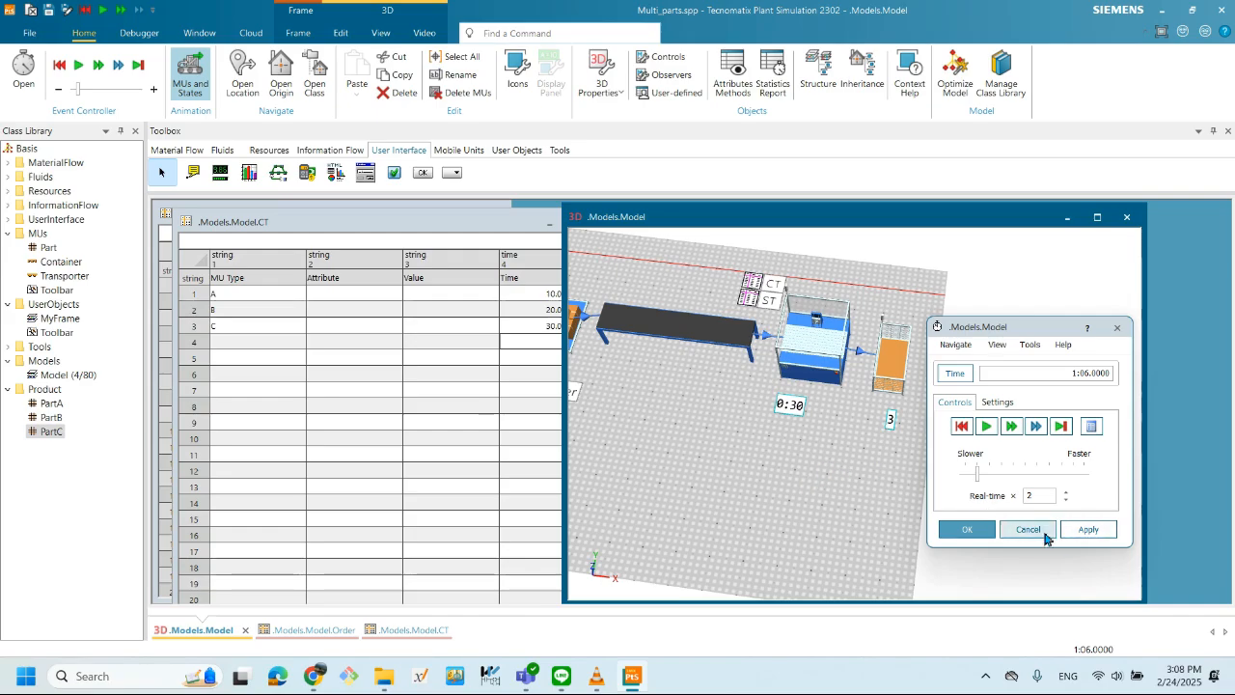
drag(855, 479, 894, 464)
drag(687, 375, 747, 364)
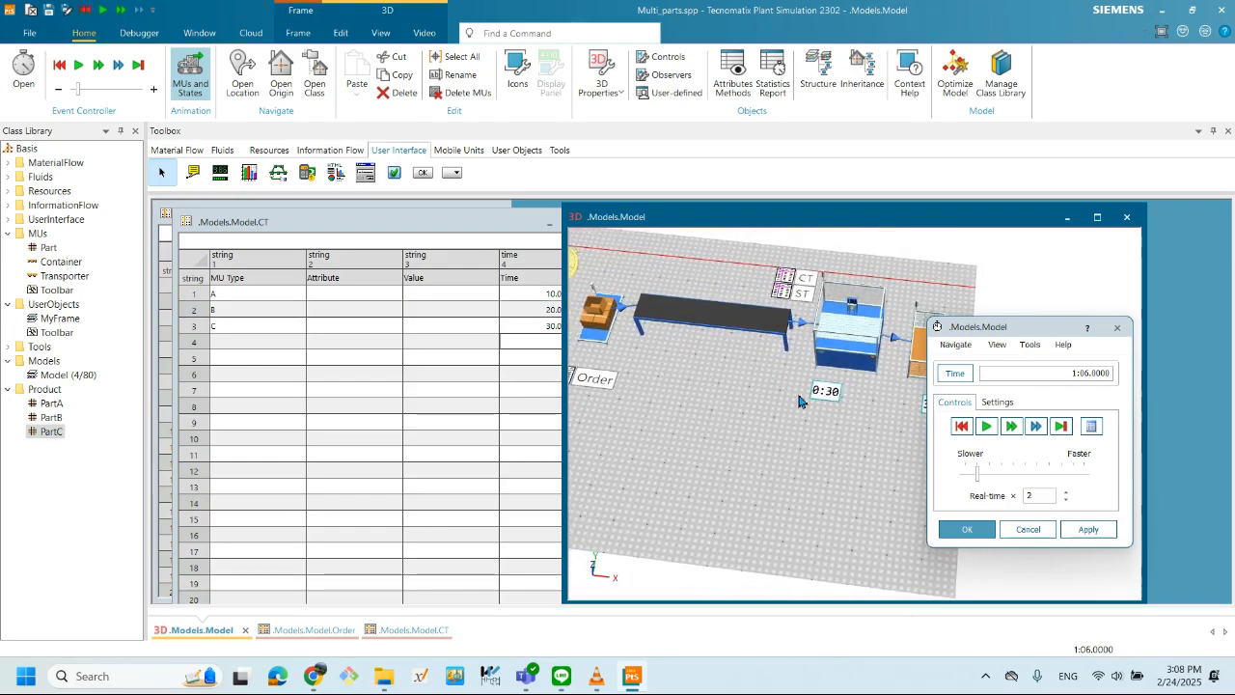
click(985, 532)
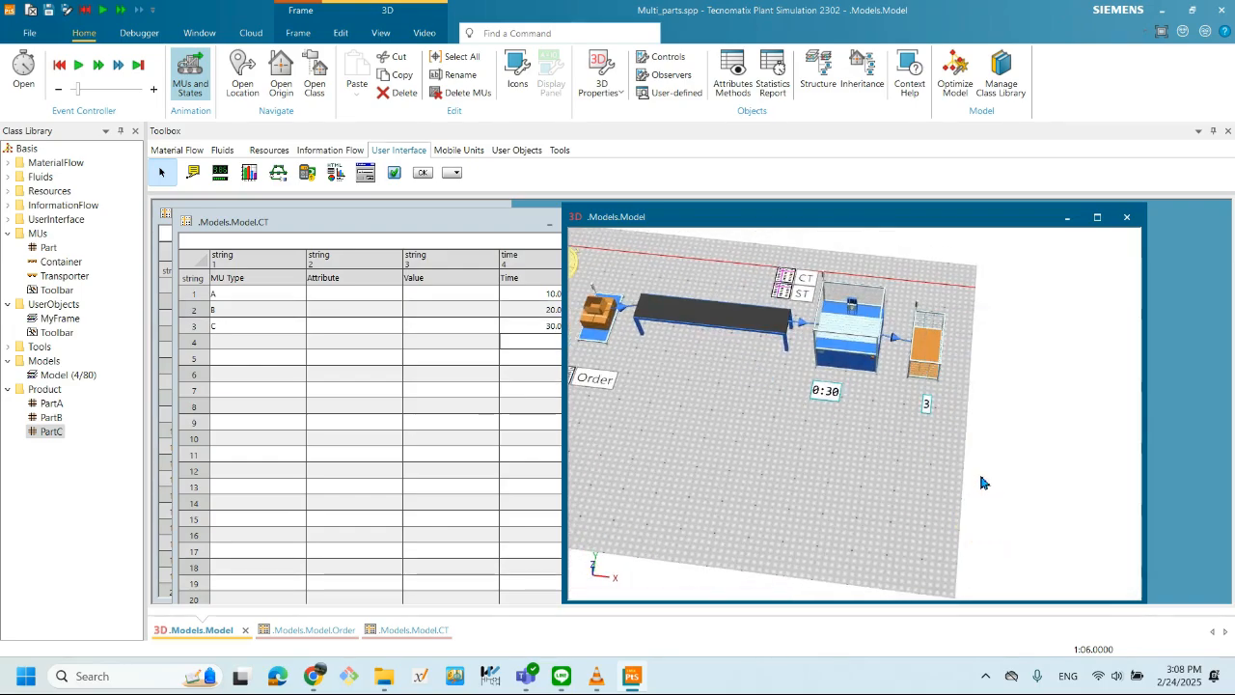
right_click(841, 421)
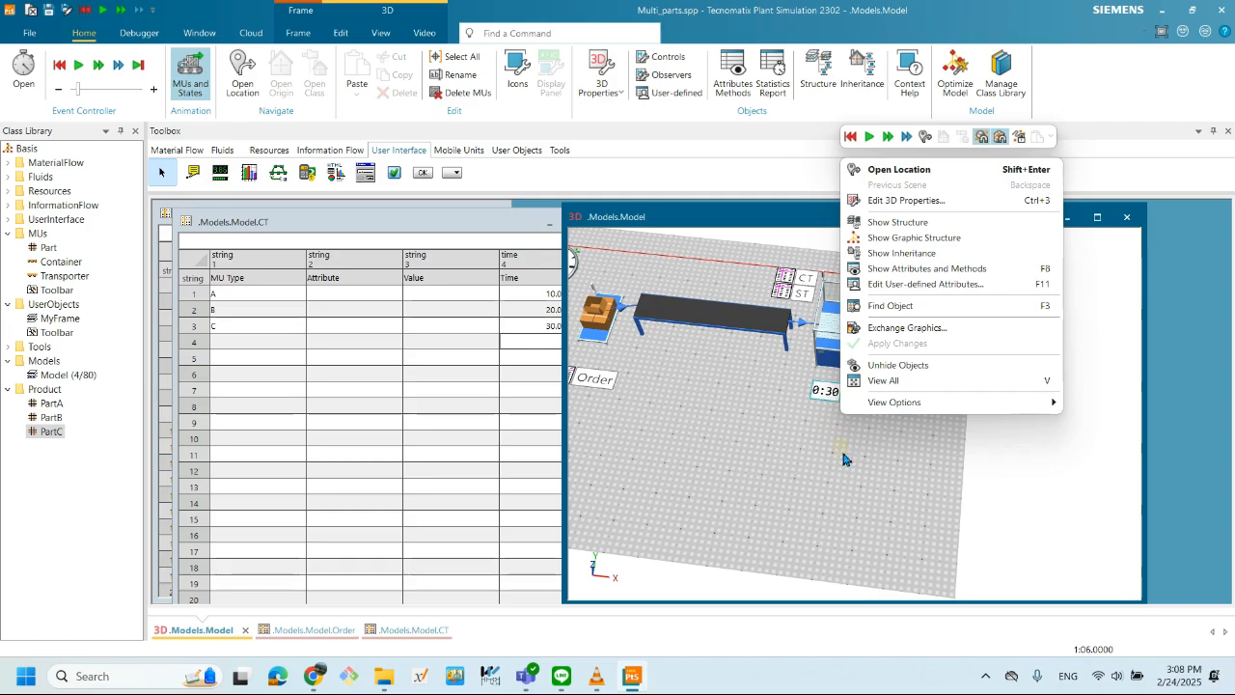
- Reset the simulation and place an AssemblyStation in the 3D model below the conveyor, beside the Order table
click(850, 136)
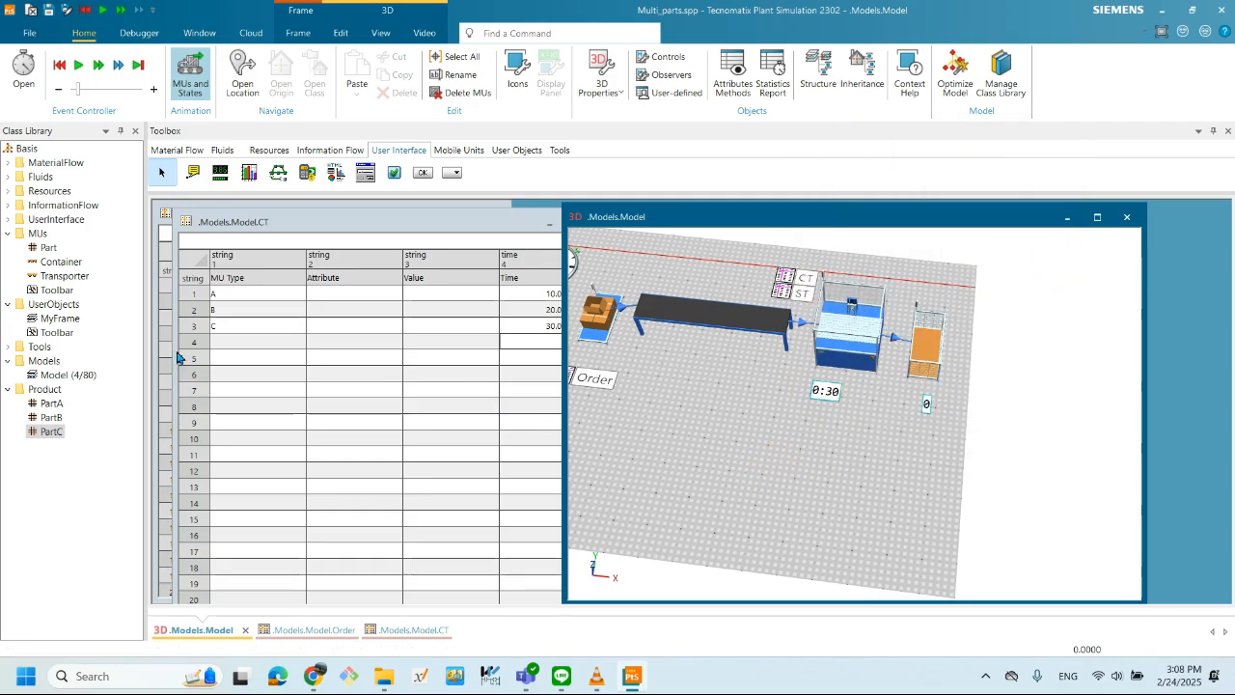
drag(751, 397, 887, 433)
drag(683, 390, 687, 402)
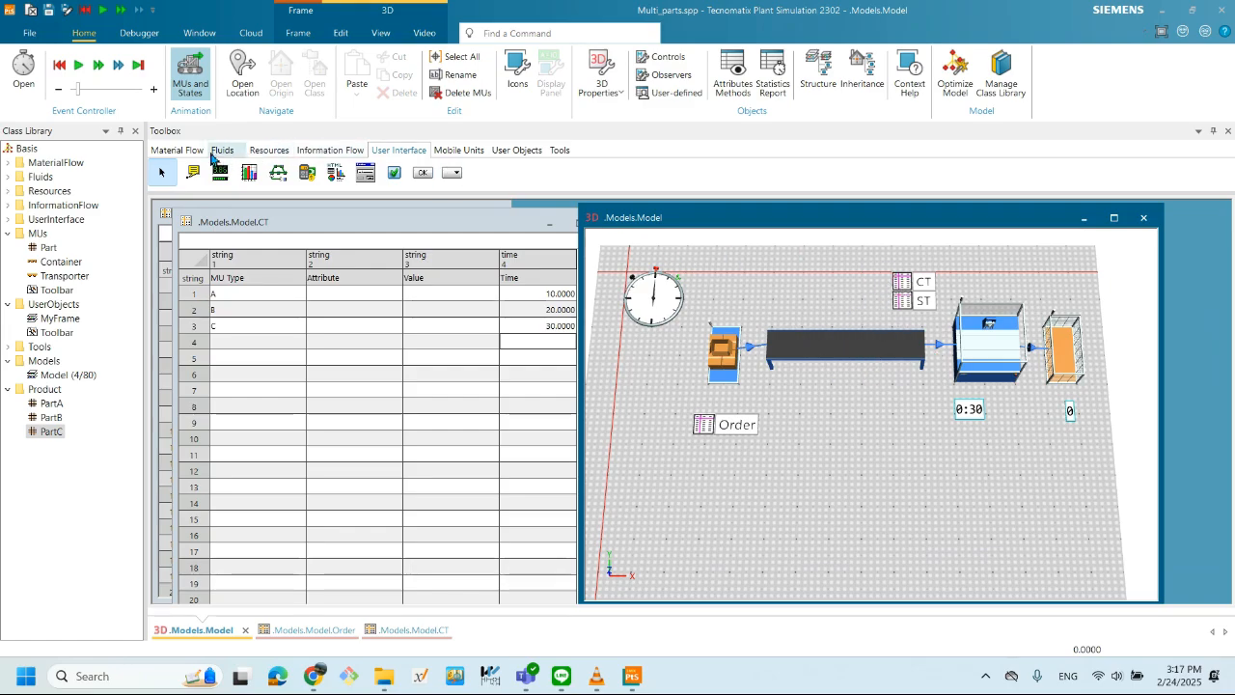
click(182, 151)
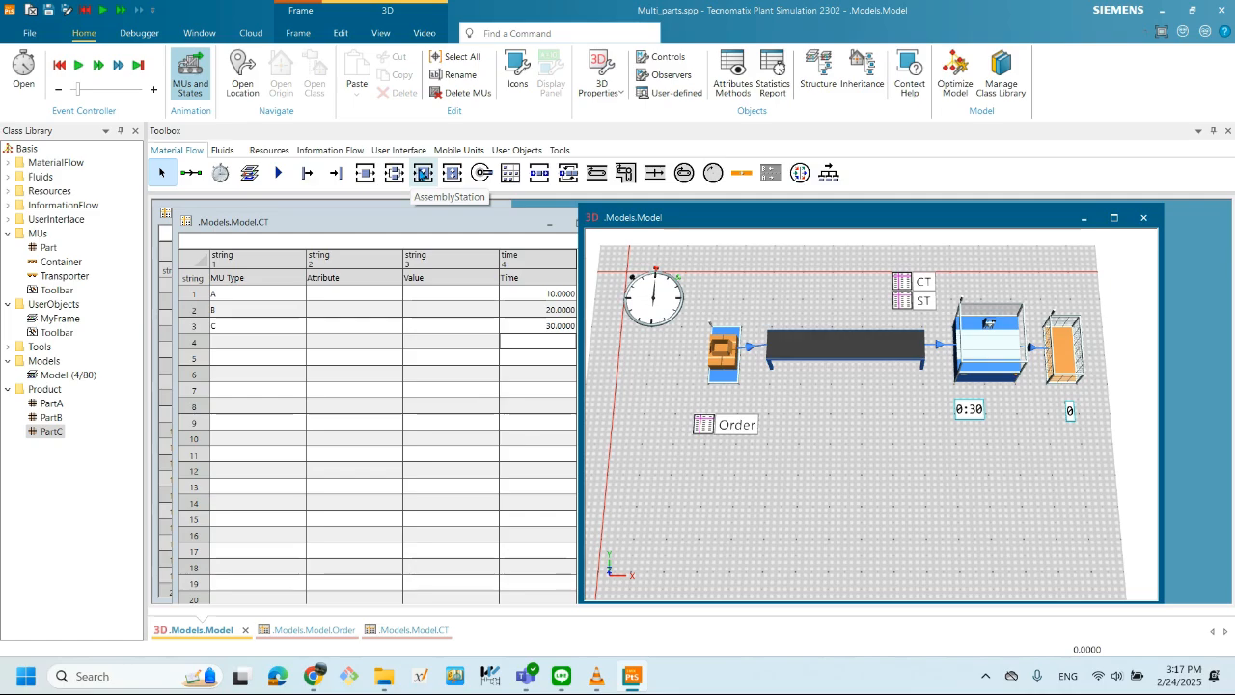
drag(423, 173, 834, 444)
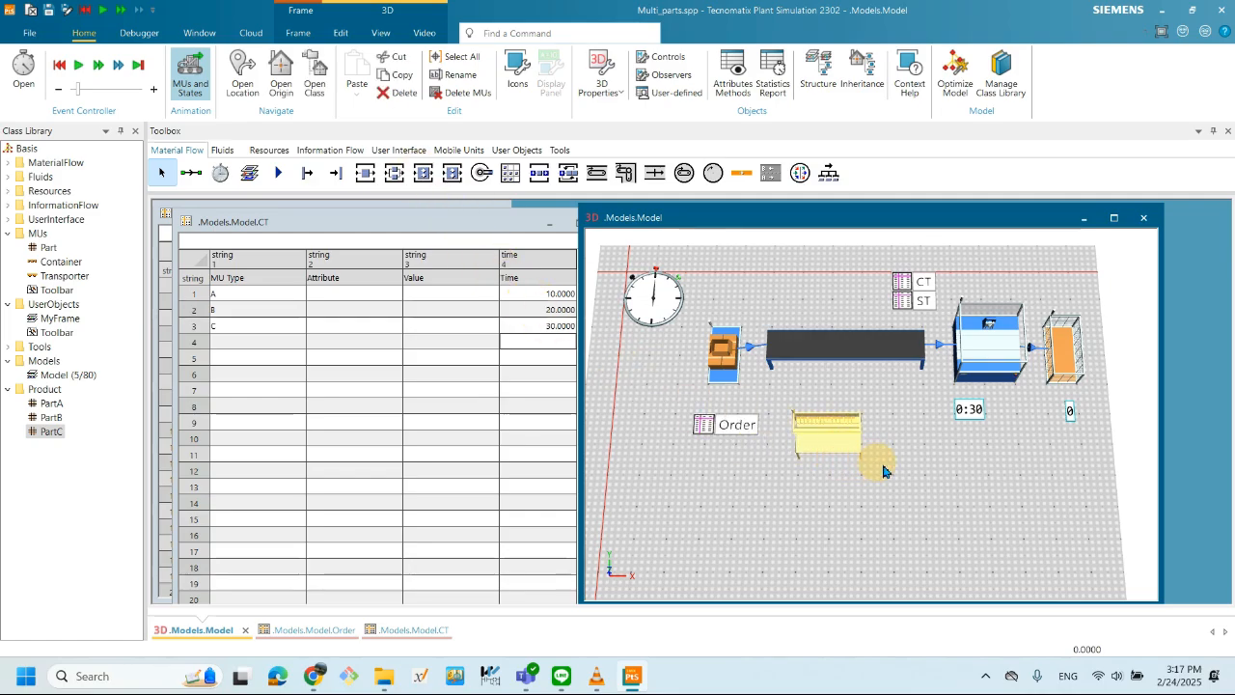
- Examine the assembly station's time settings and the distribution types offered for its processing time
double_click(839, 447)
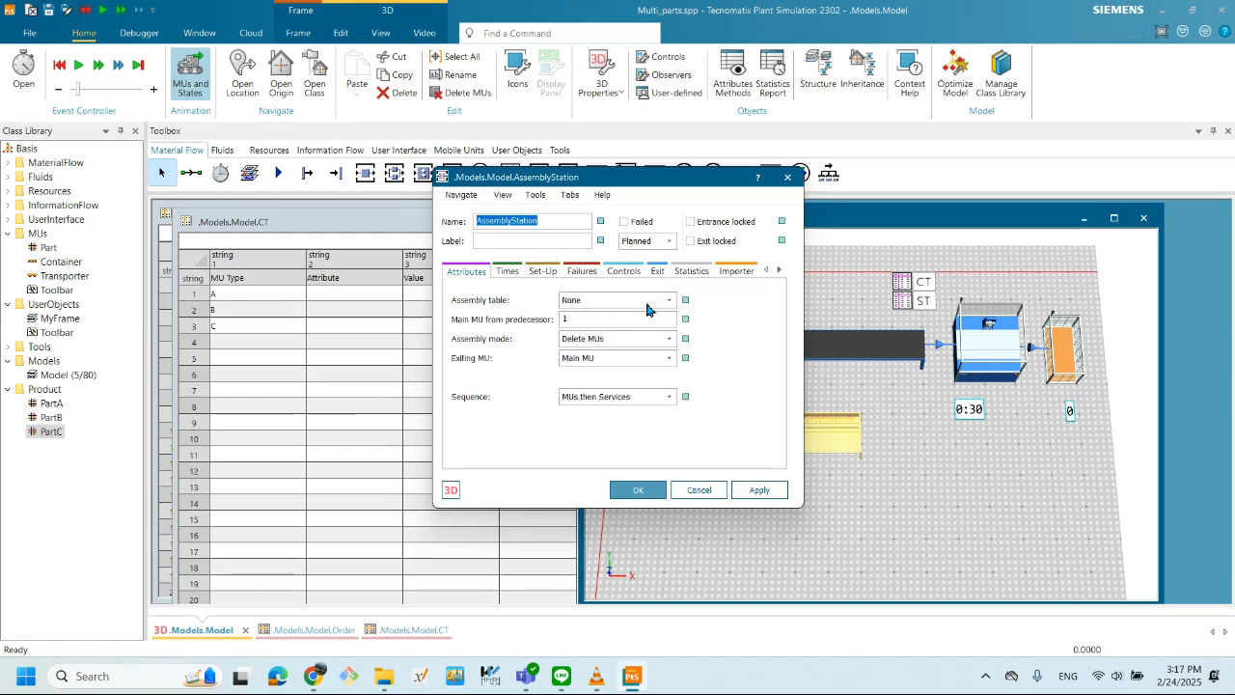
click(508, 272)
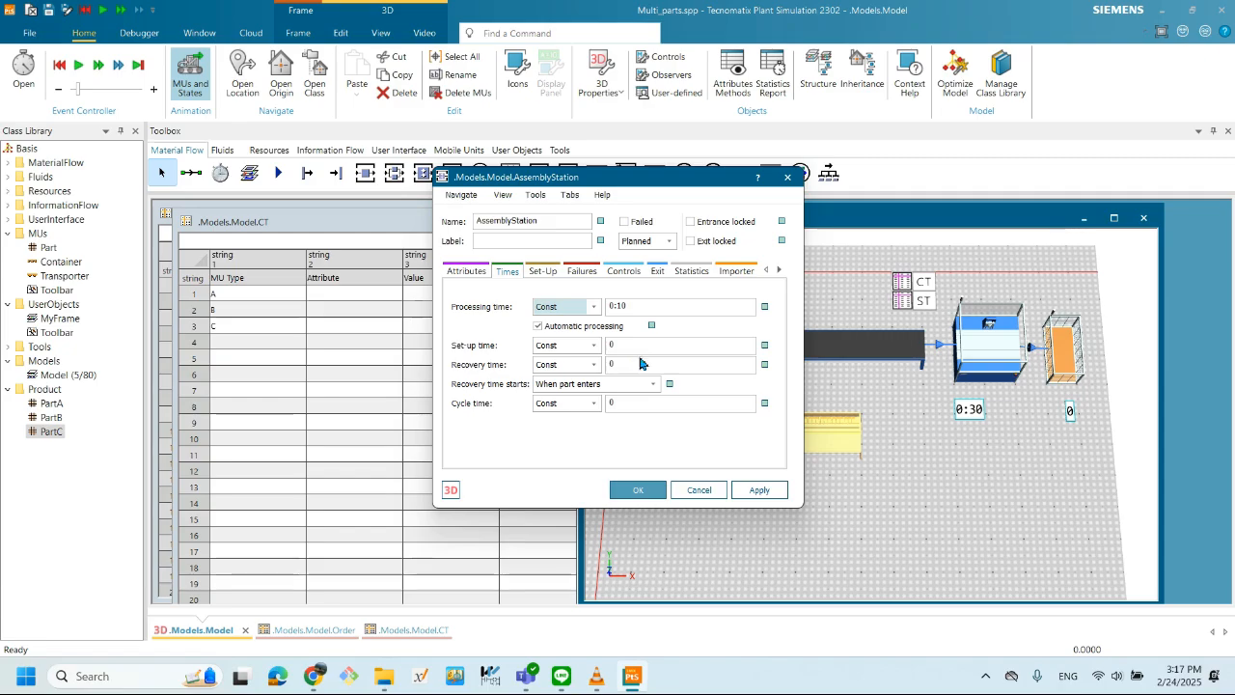
click(593, 307)
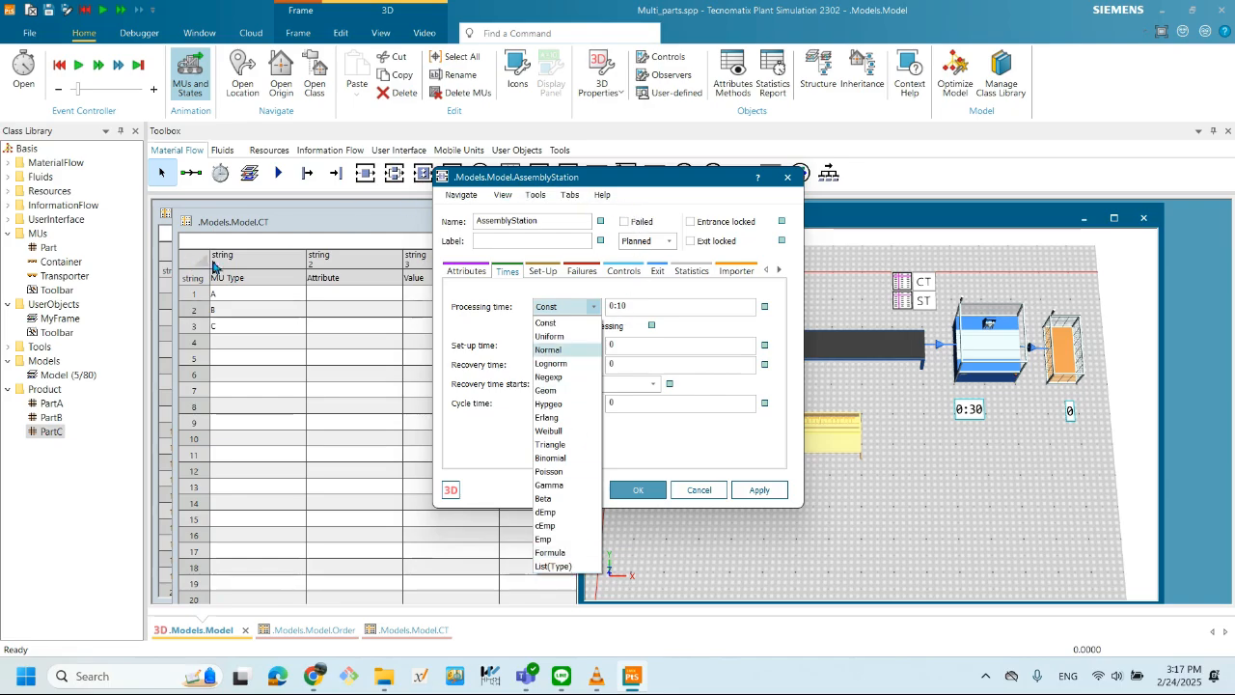
click(646, 181)
drag(651, 179, 574, 287)
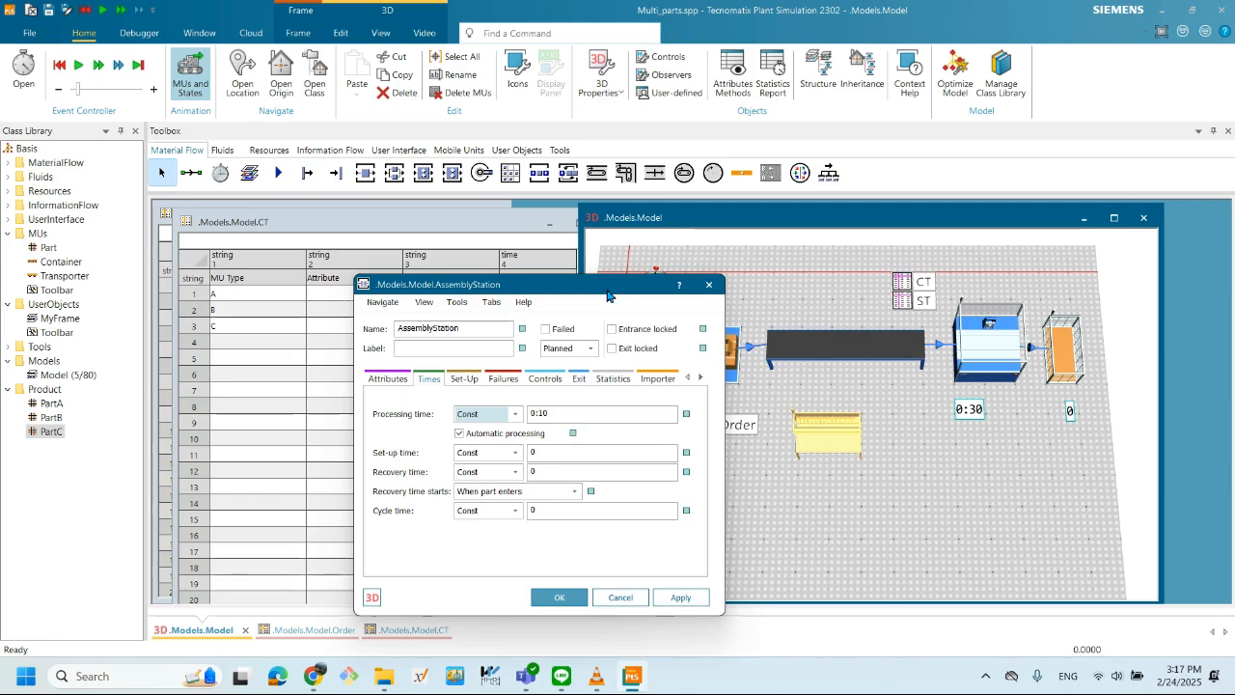
drag(593, 295, 719, 297)
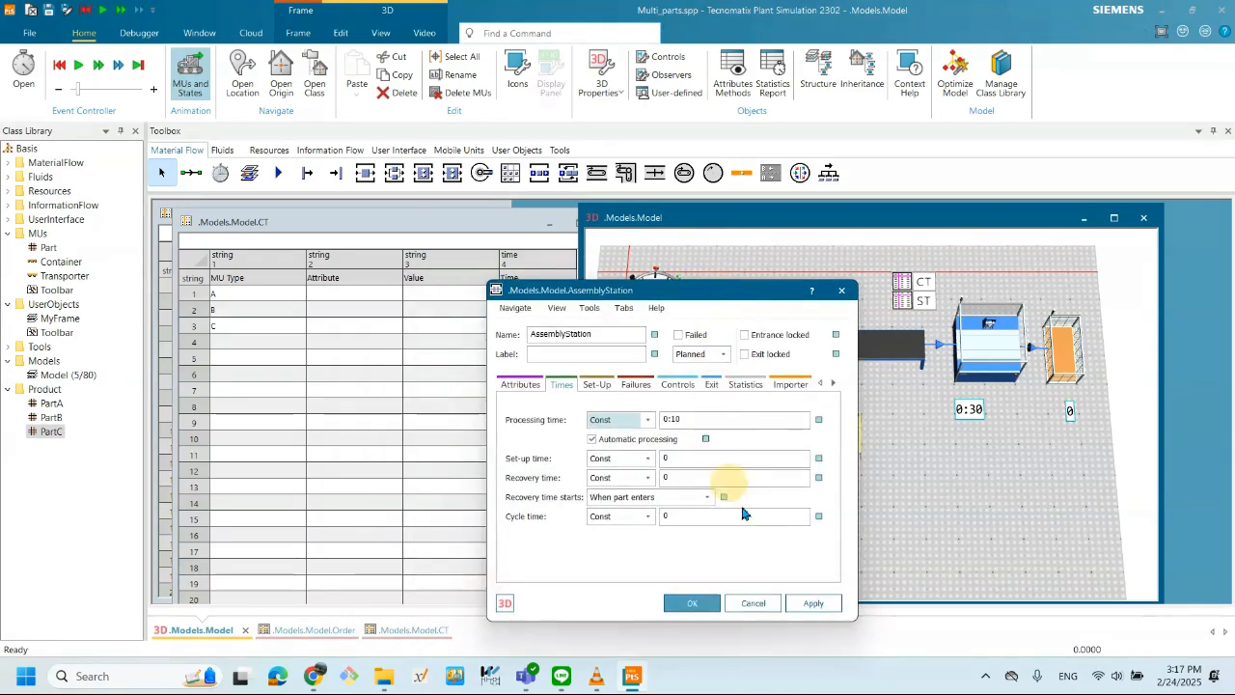
click(747, 599)
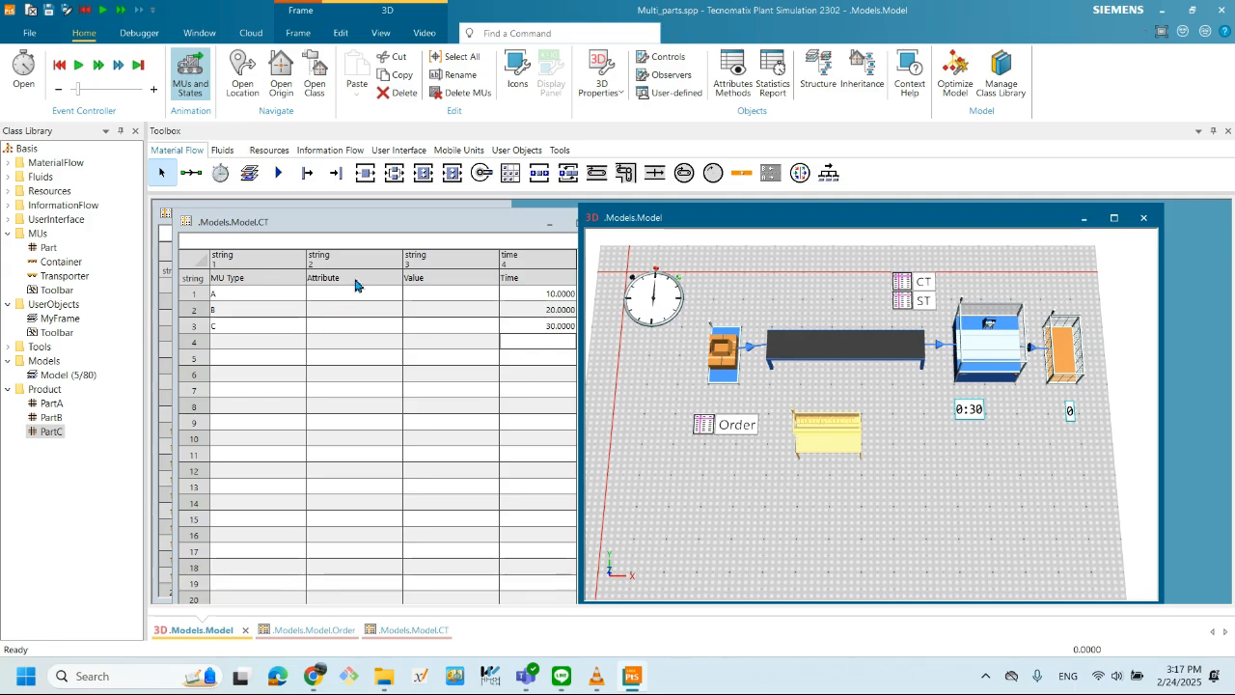
- Bring the CT table to the front and position it beside the Order table to compare both
drag(377, 233, 629, 243)
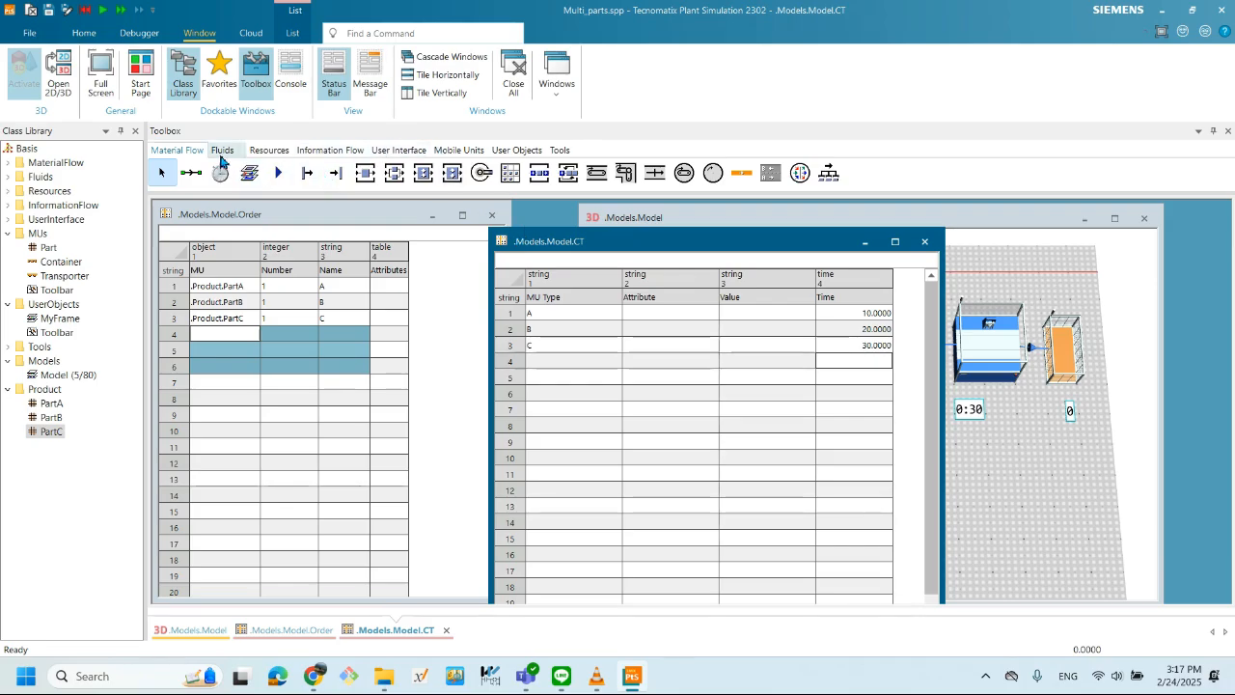
drag(829, 241, 584, 311)
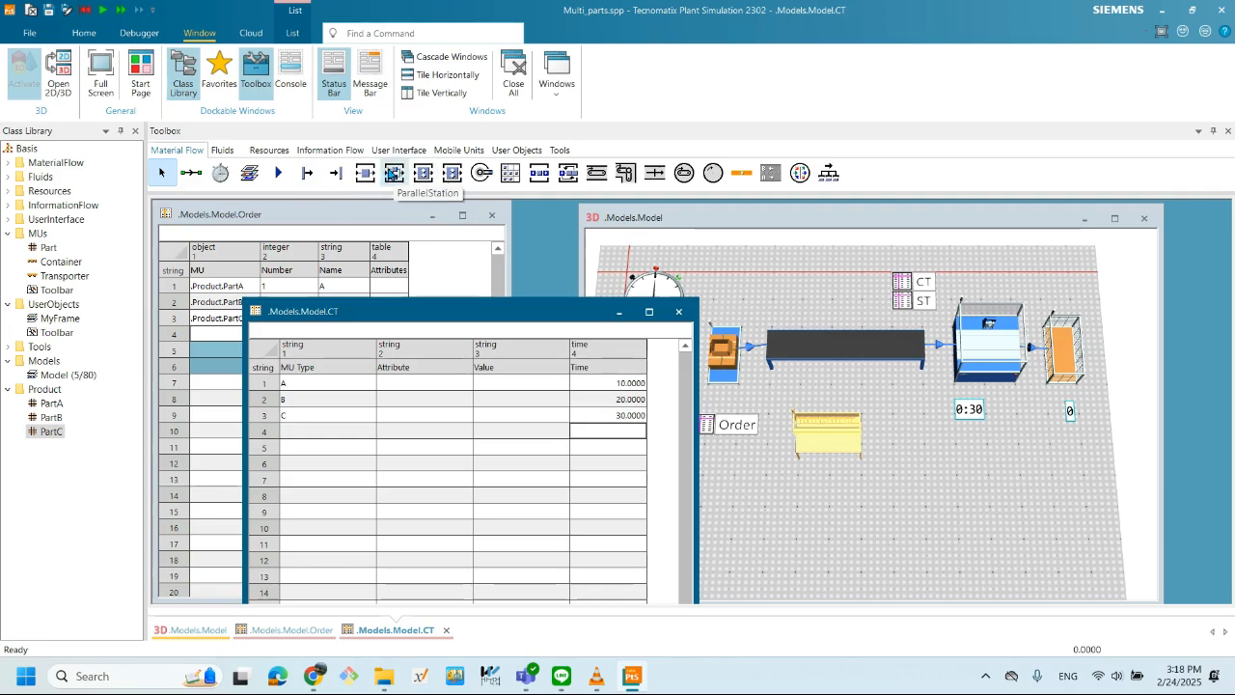
drag(495, 325, 664, 311)
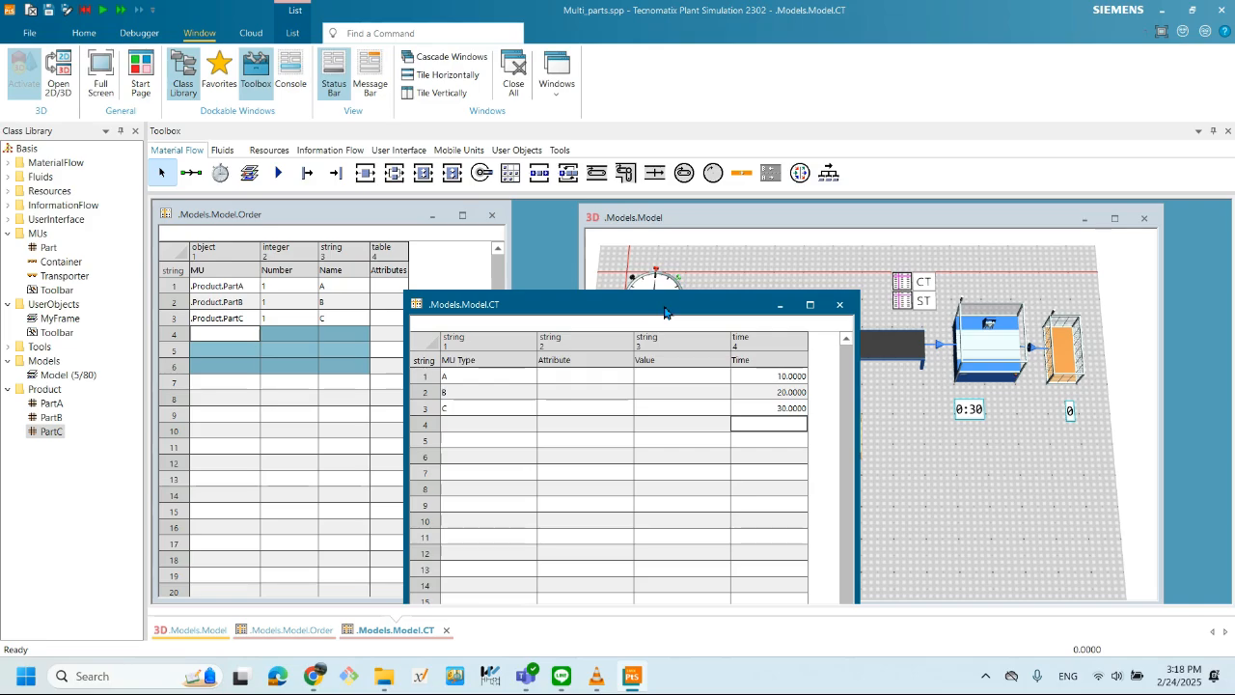
drag(665, 316, 642, 226)
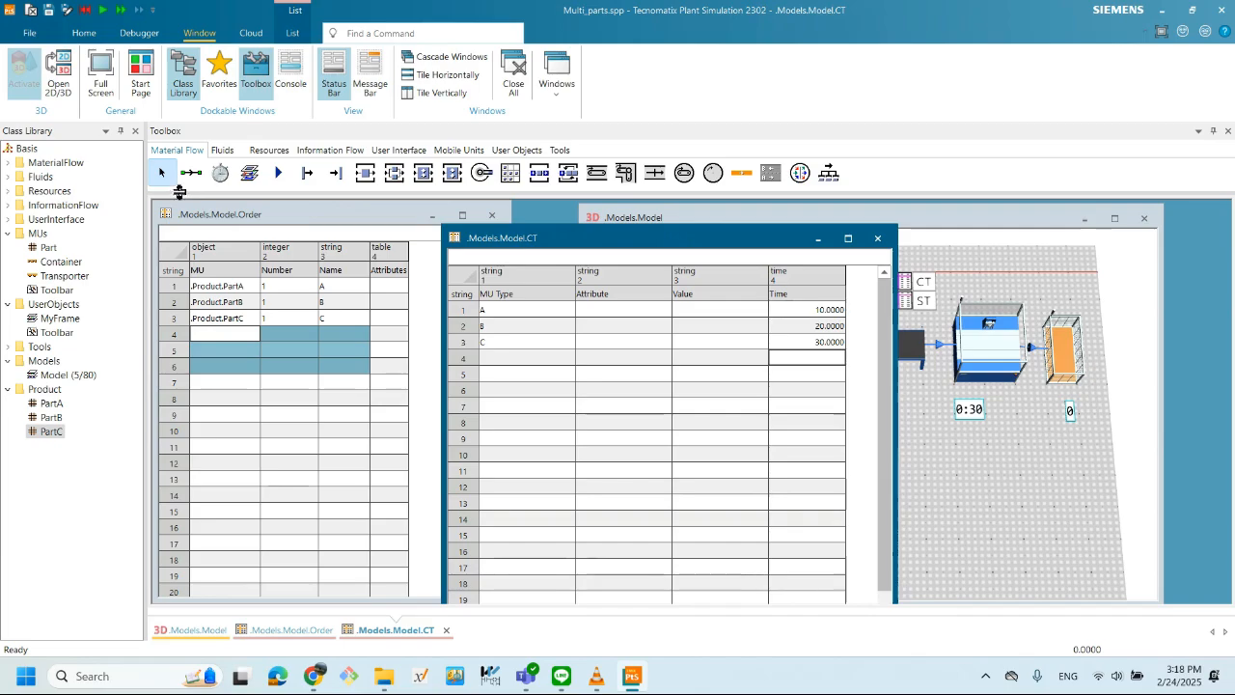
- Add a fourth row to the Order table with MU .Product.PartA, number 1 and name A1
click(284, 217)
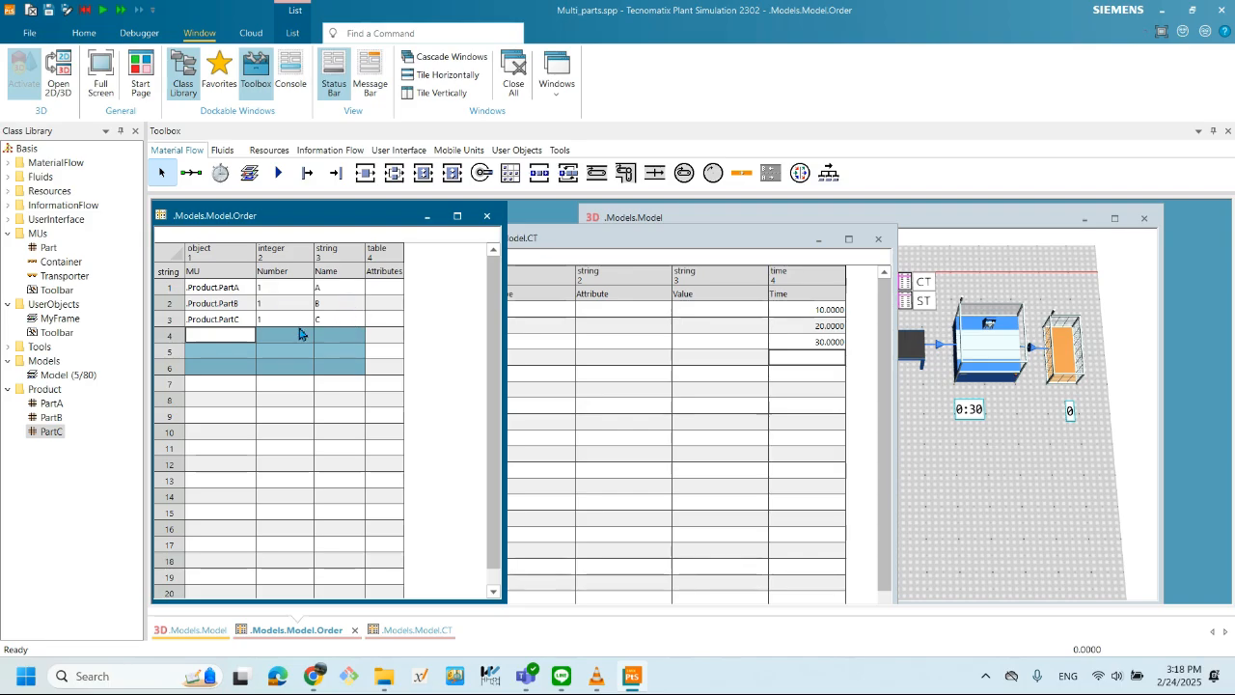
click(227, 289)
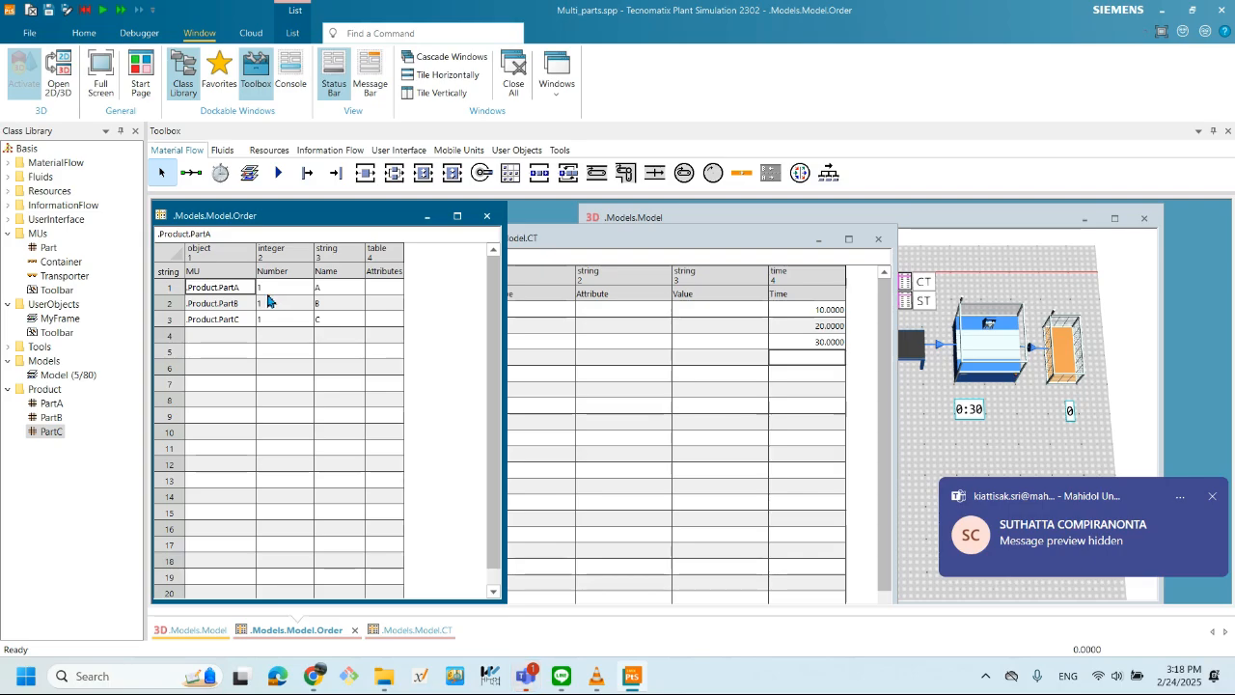
click(224, 334)
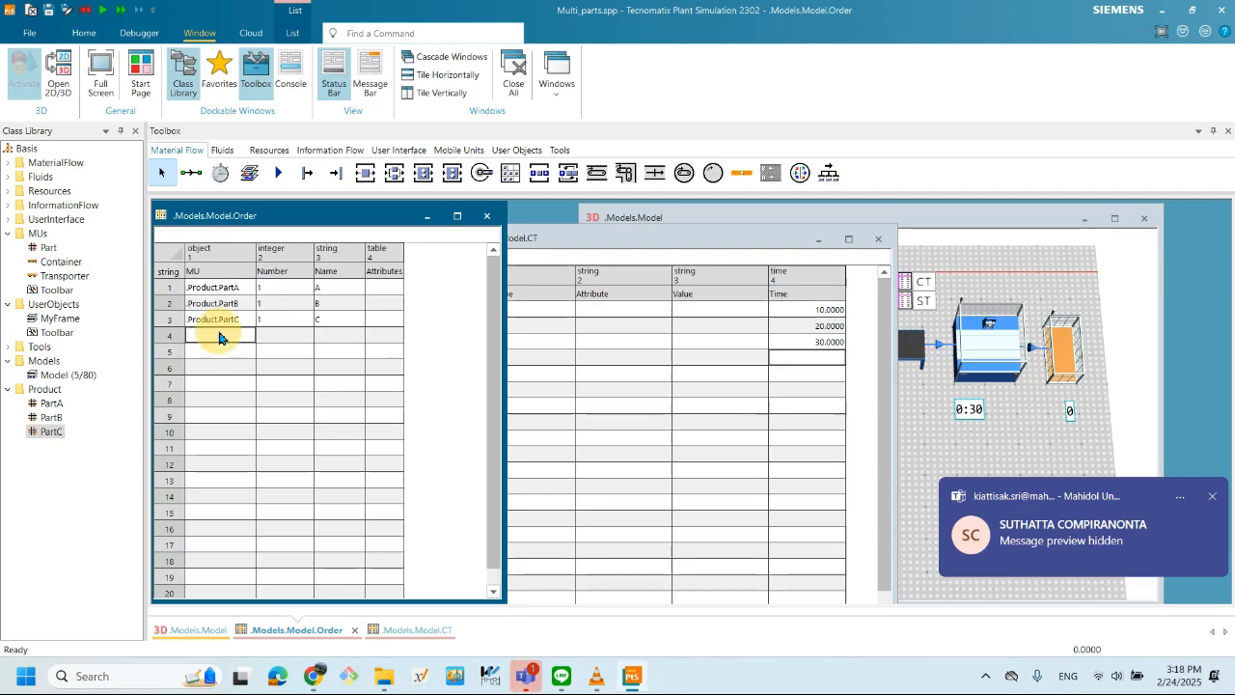
text(.Product.PartA)
click(294, 335)
text(1)
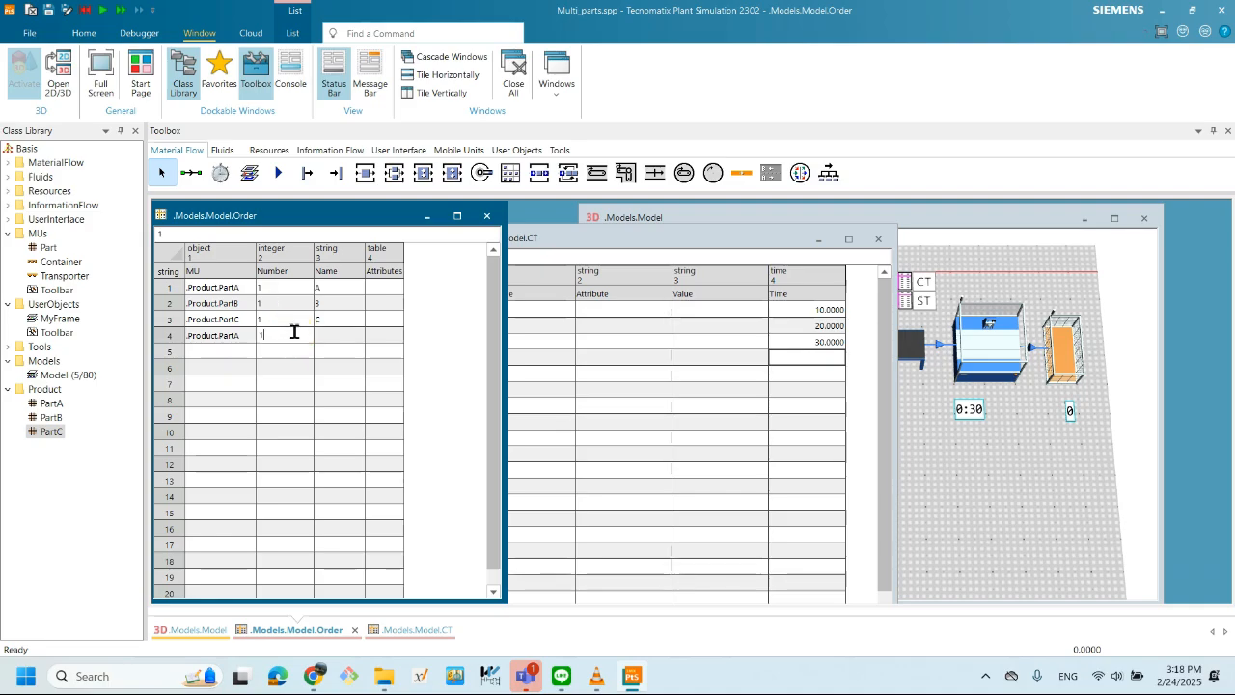
click(342, 343)
text(A1)
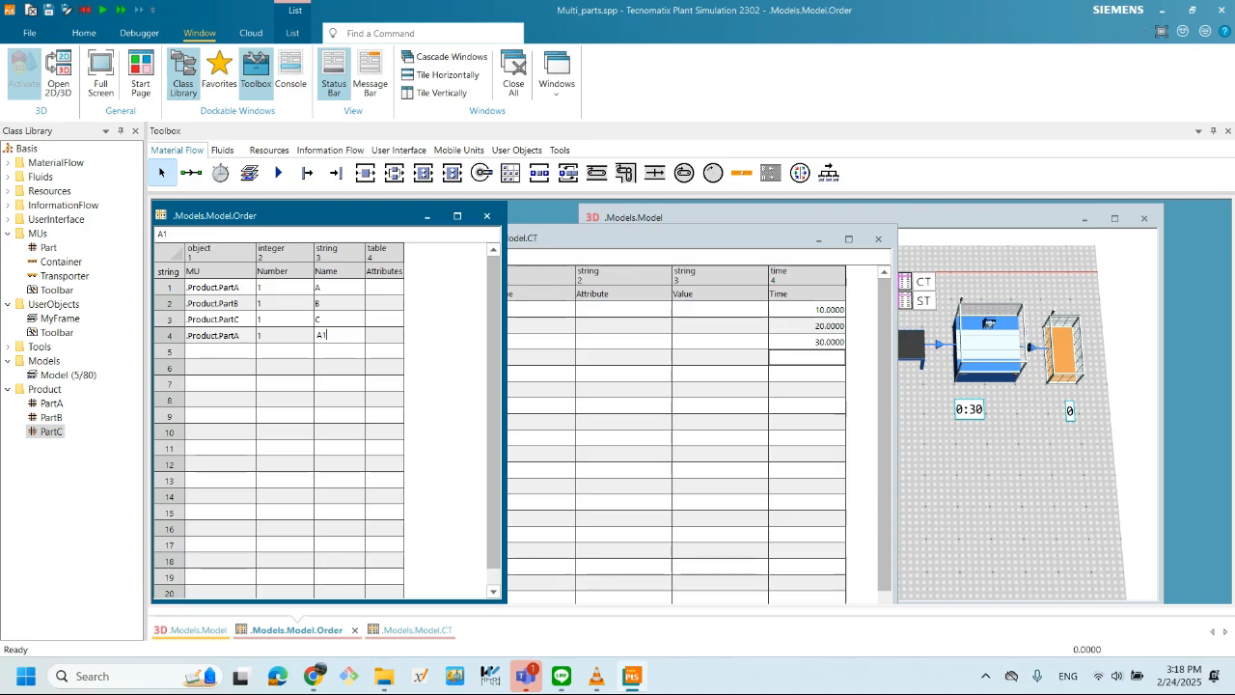
key(Return)
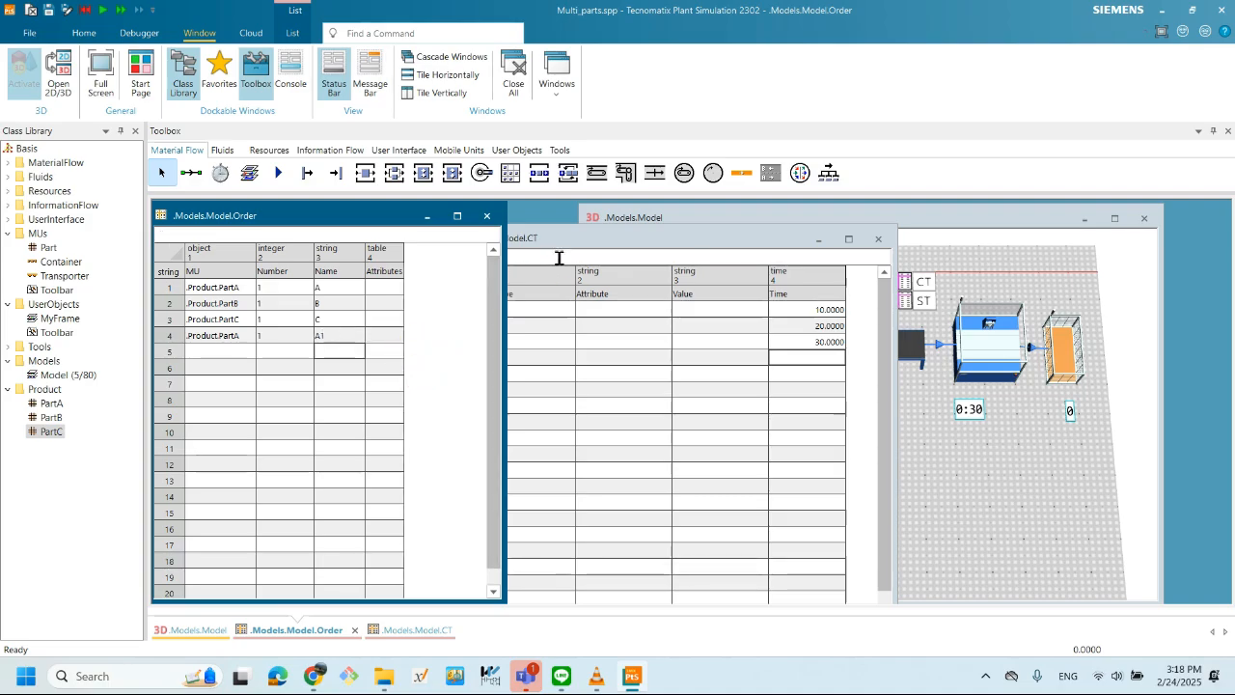
- Rearrange the table windows so the CT table covers the Order table and leaves the 3D model in view
drag(412, 221, 389, 223)
drag(588, 238, 535, 227)
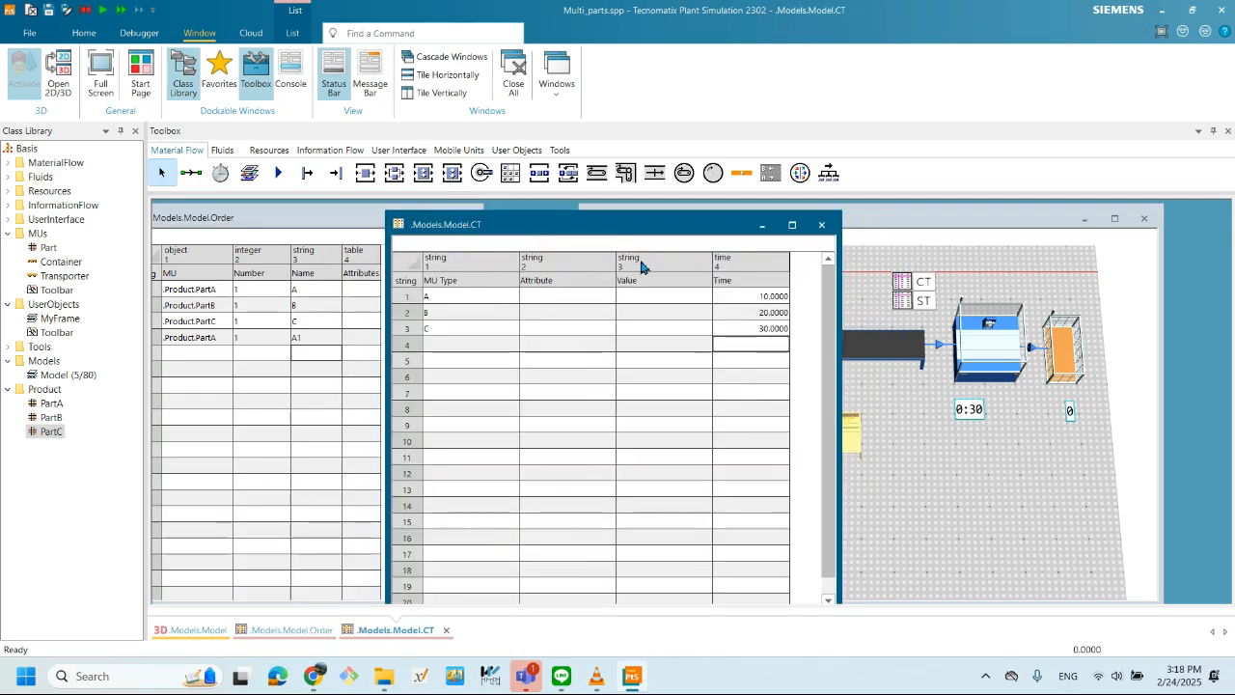
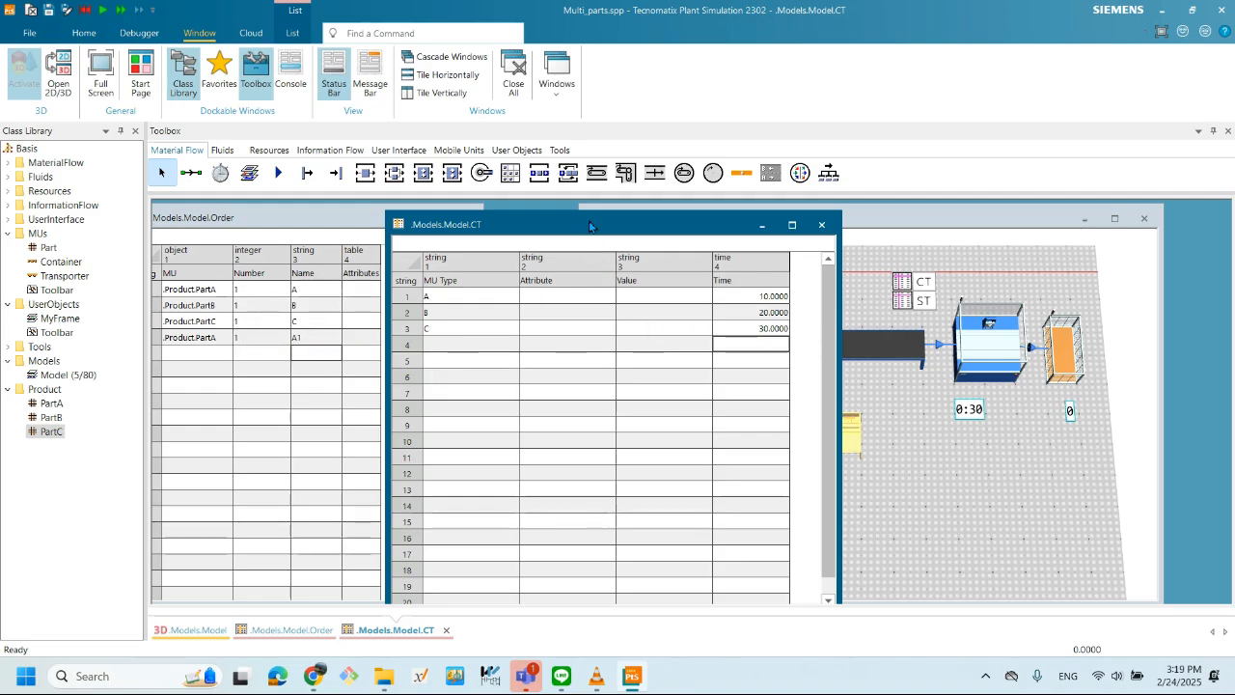
drag(596, 224, 609, 222)
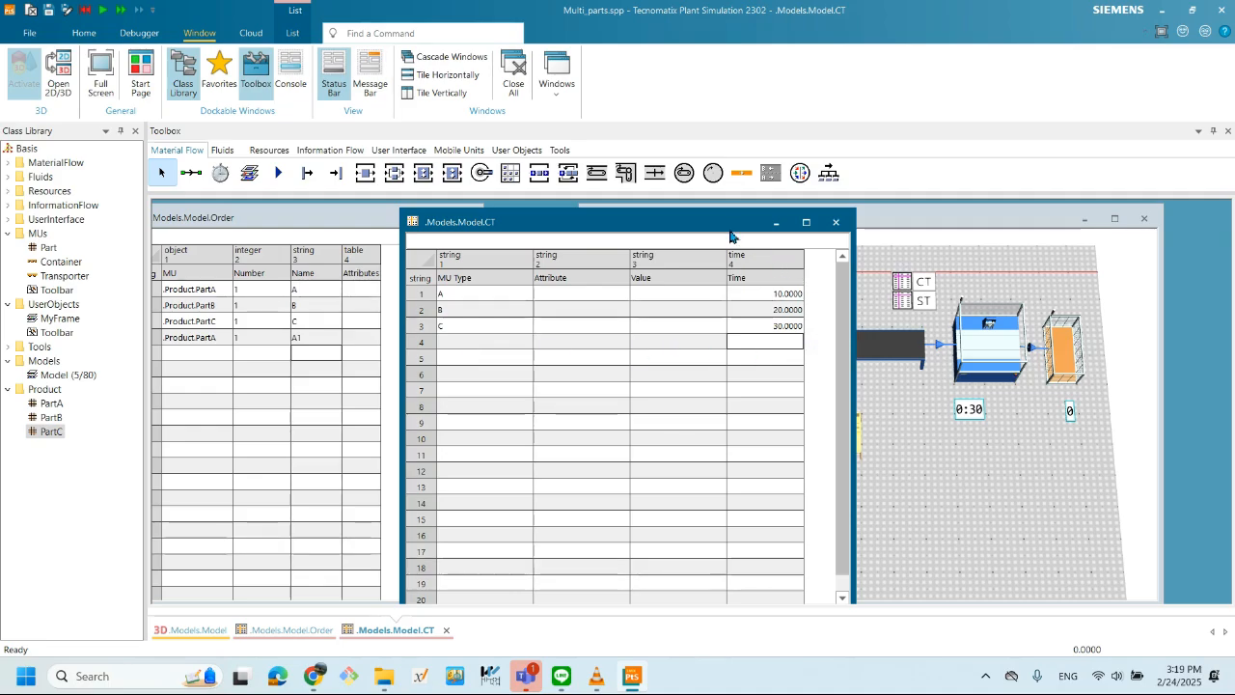
mouse_move(658, 230)
mouse_down()
mouse_move(460, 229)
mouse_move(671, 249)
mouse_up()
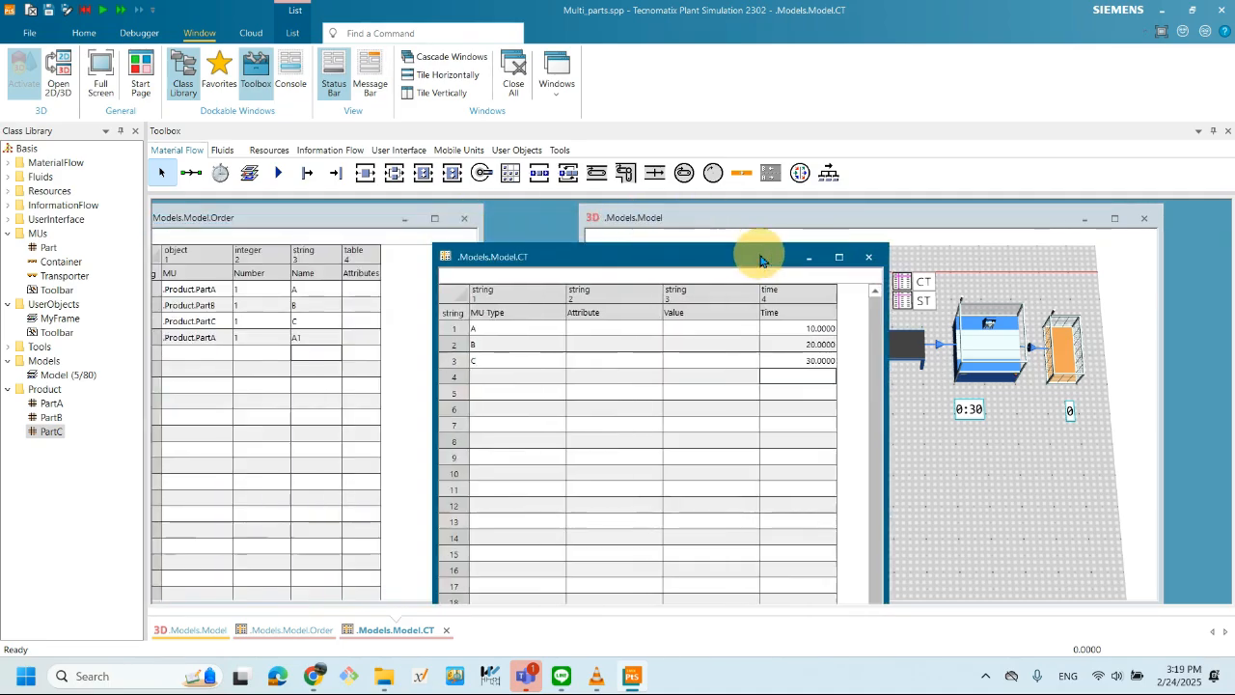
drag(555, 248, 301, 221)
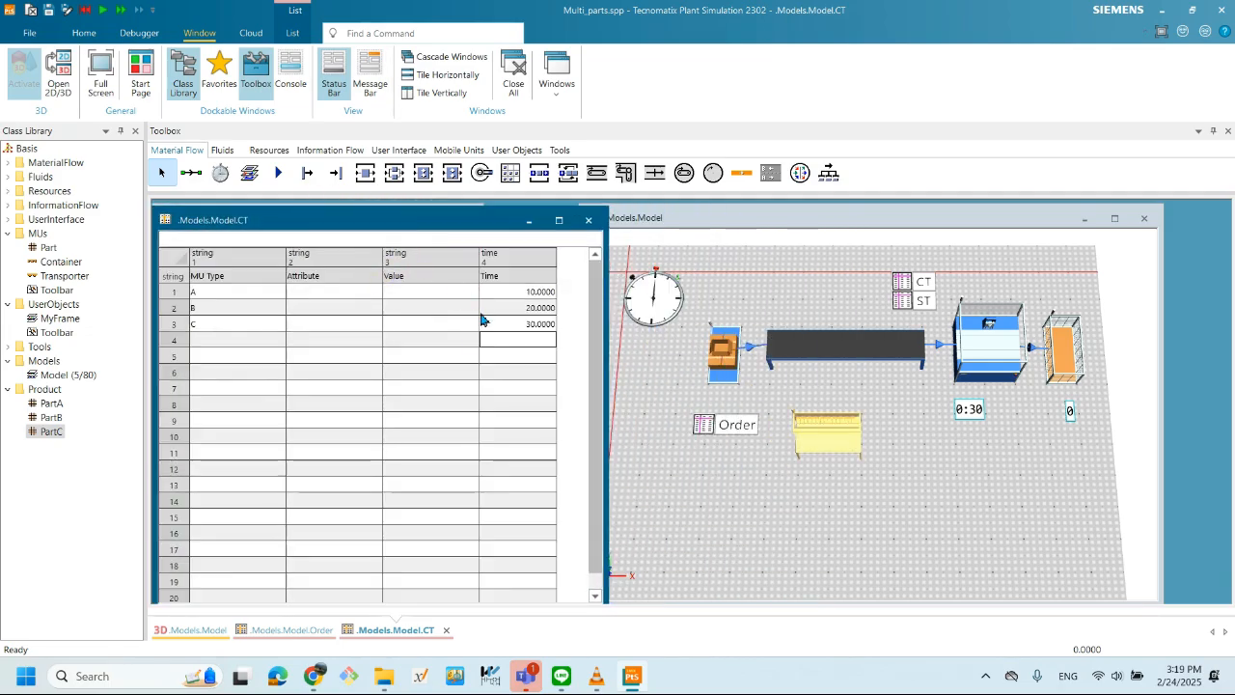
drag(491, 237, 471, 235)
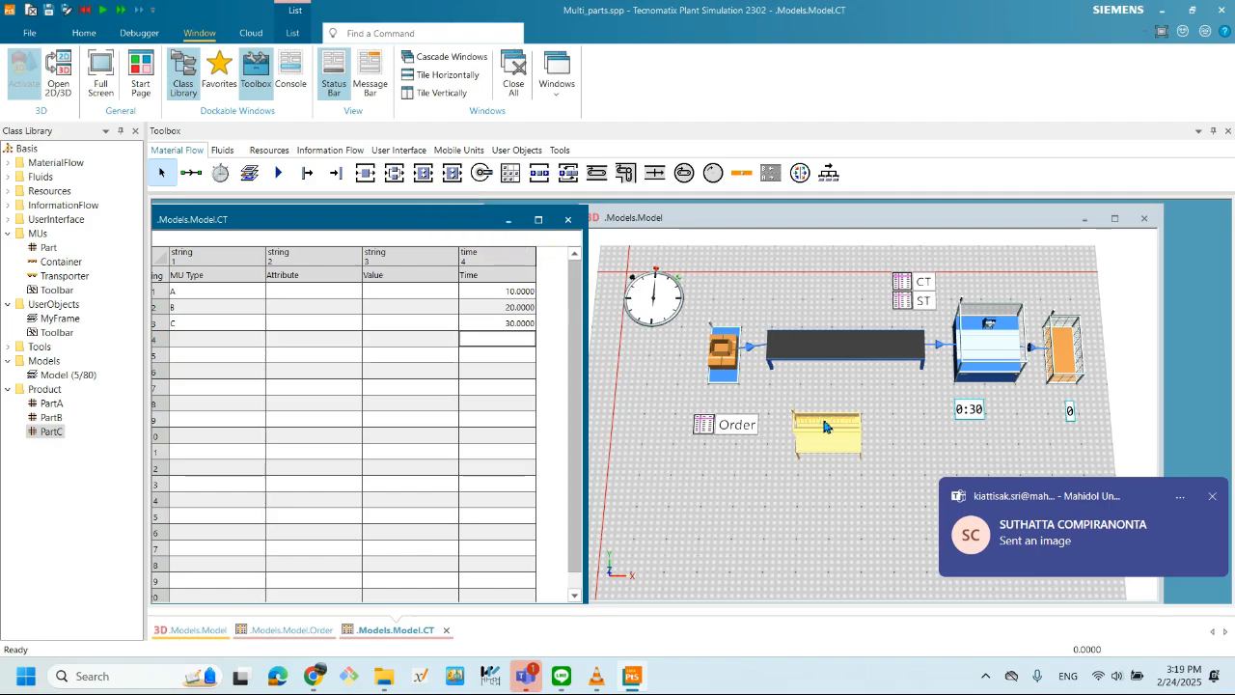
- Dismiss the chat notification, then reset and run the simulation to watch the parts pass through the station
click(1214, 497)
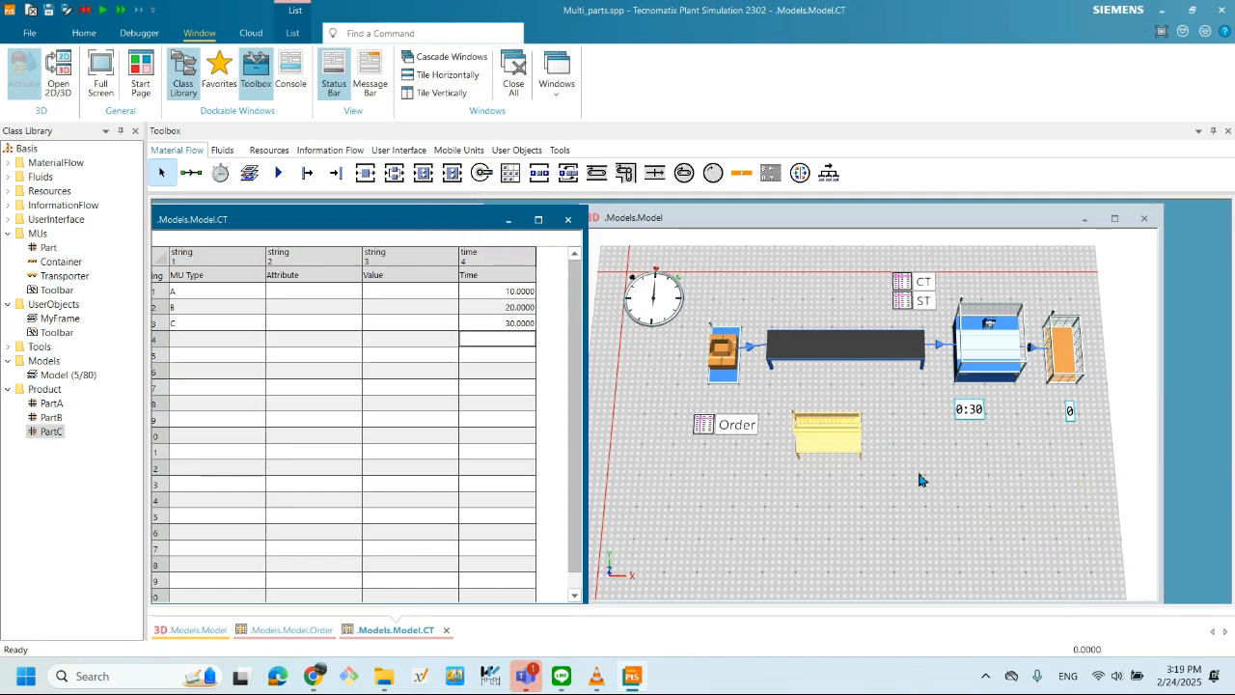
right_click(893, 465)
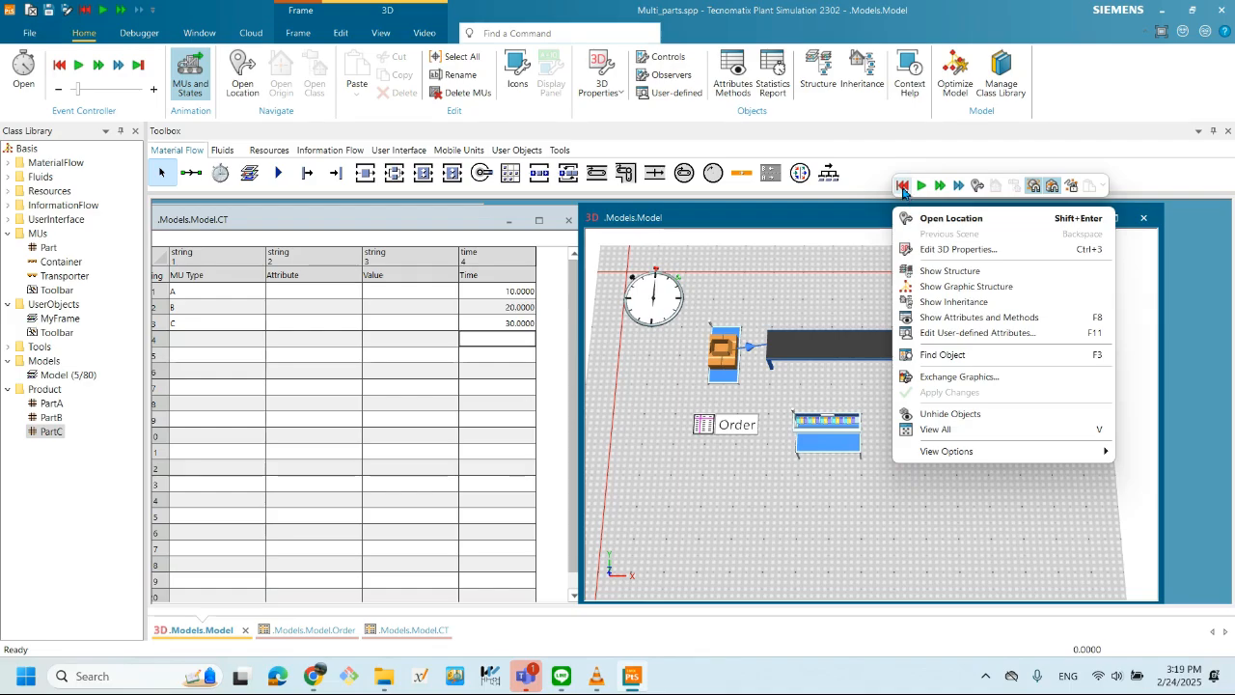
click(903, 187)
right_click(989, 502)
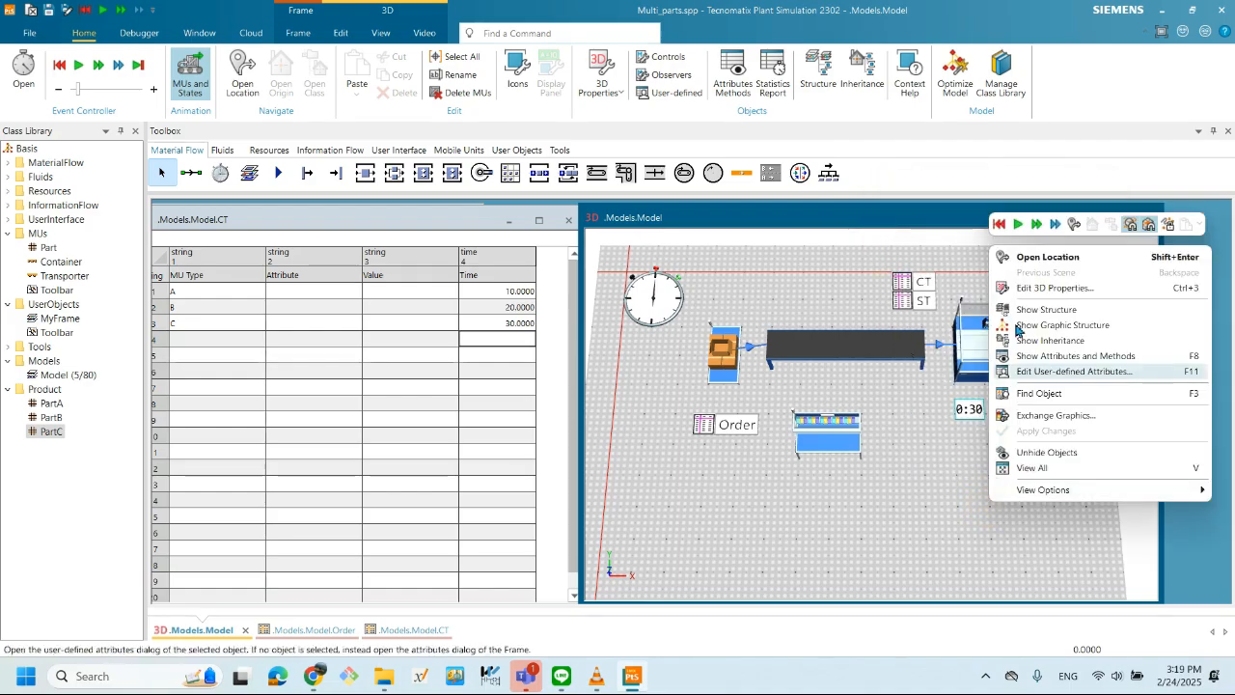
click(1018, 224)
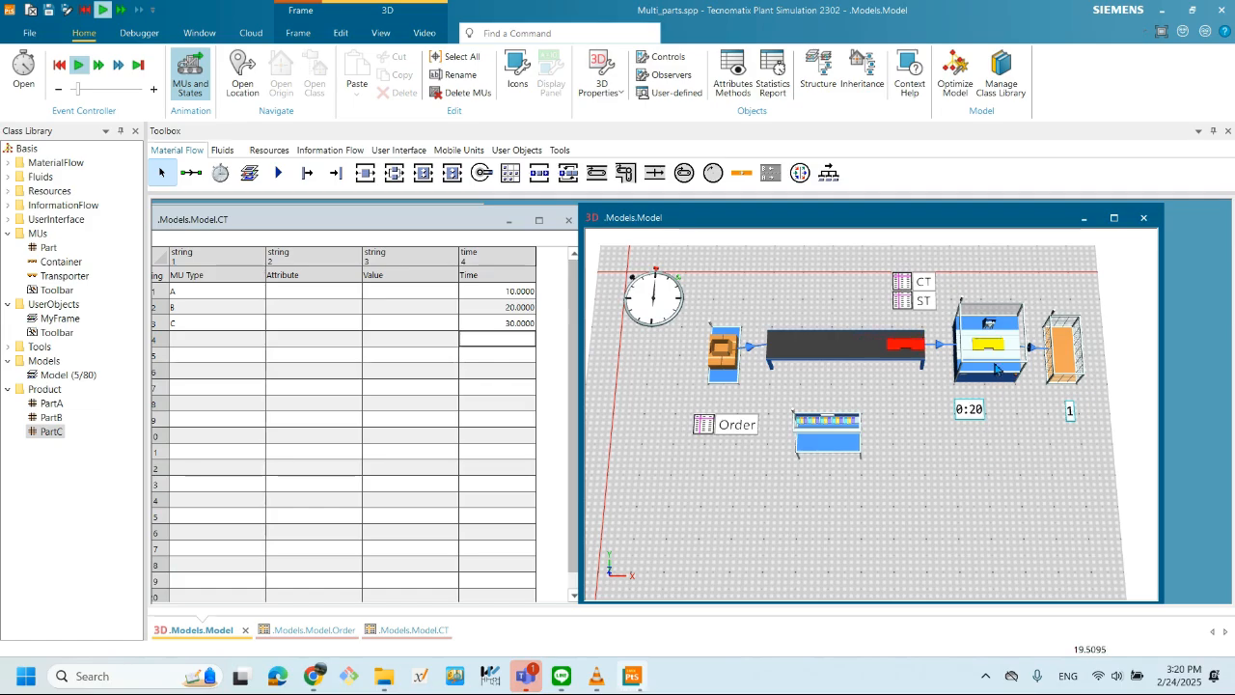
mouse_move(1003, 361)
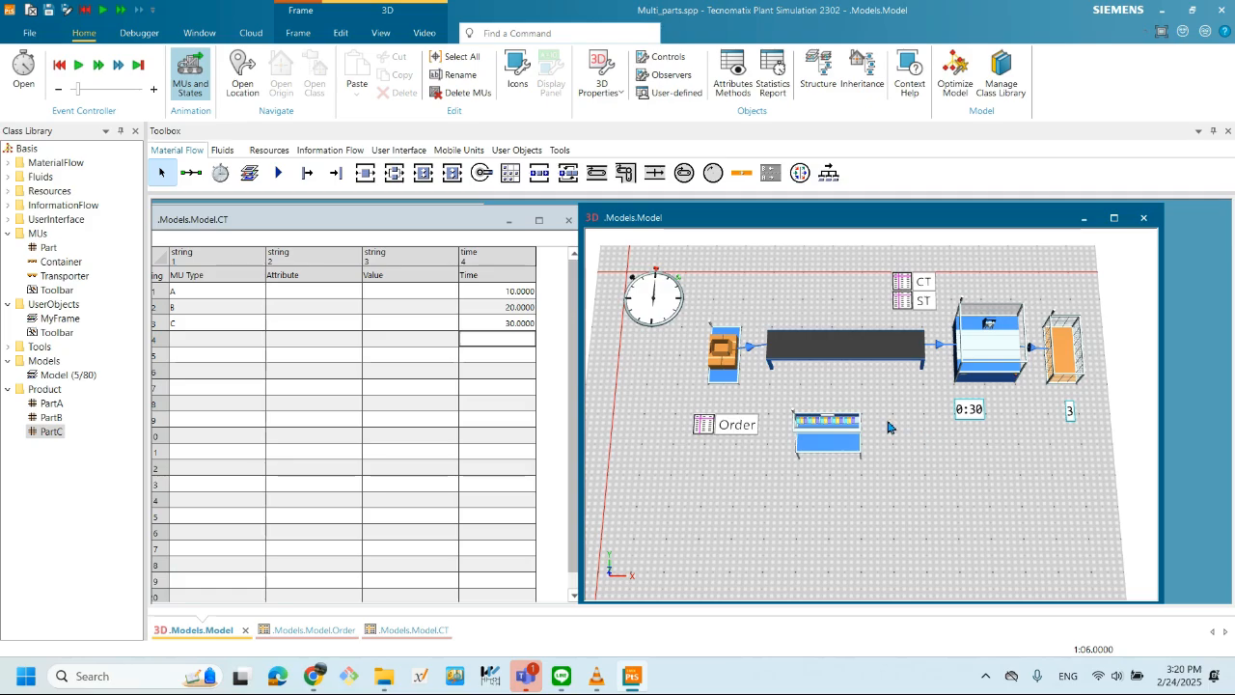
- Reset the finished simulation run from the event controller's settings and close them
double_click(654, 291)
click(961, 430)
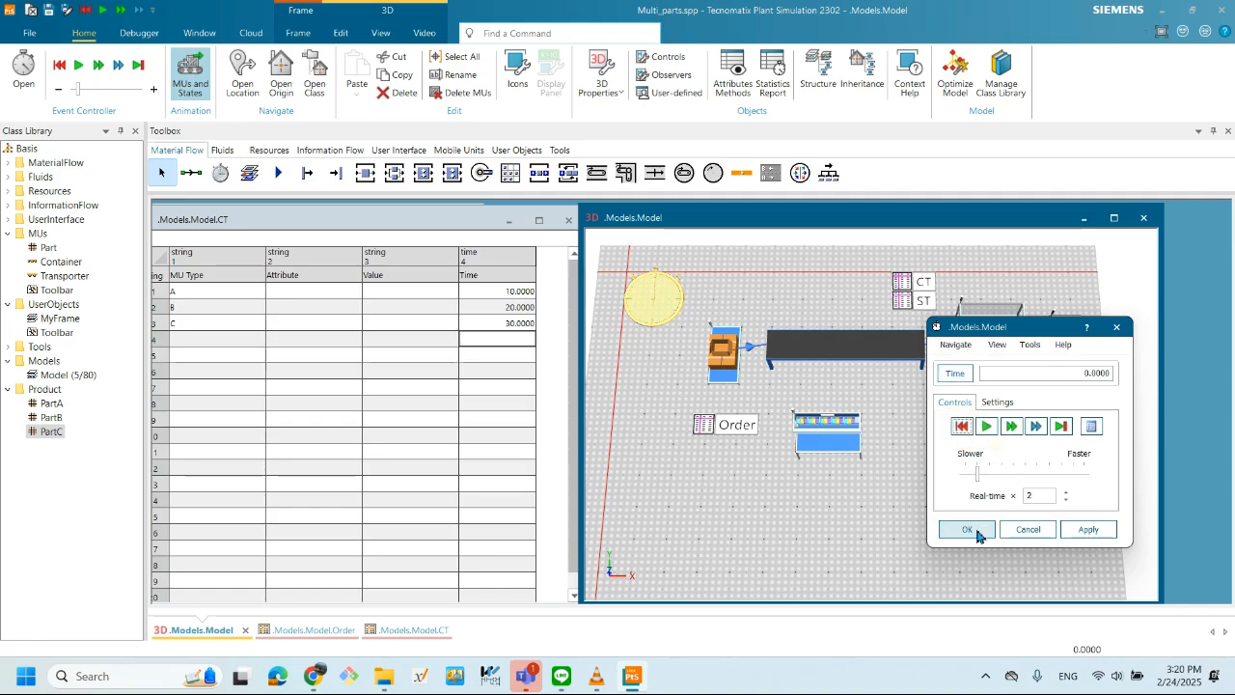
click(967, 530)
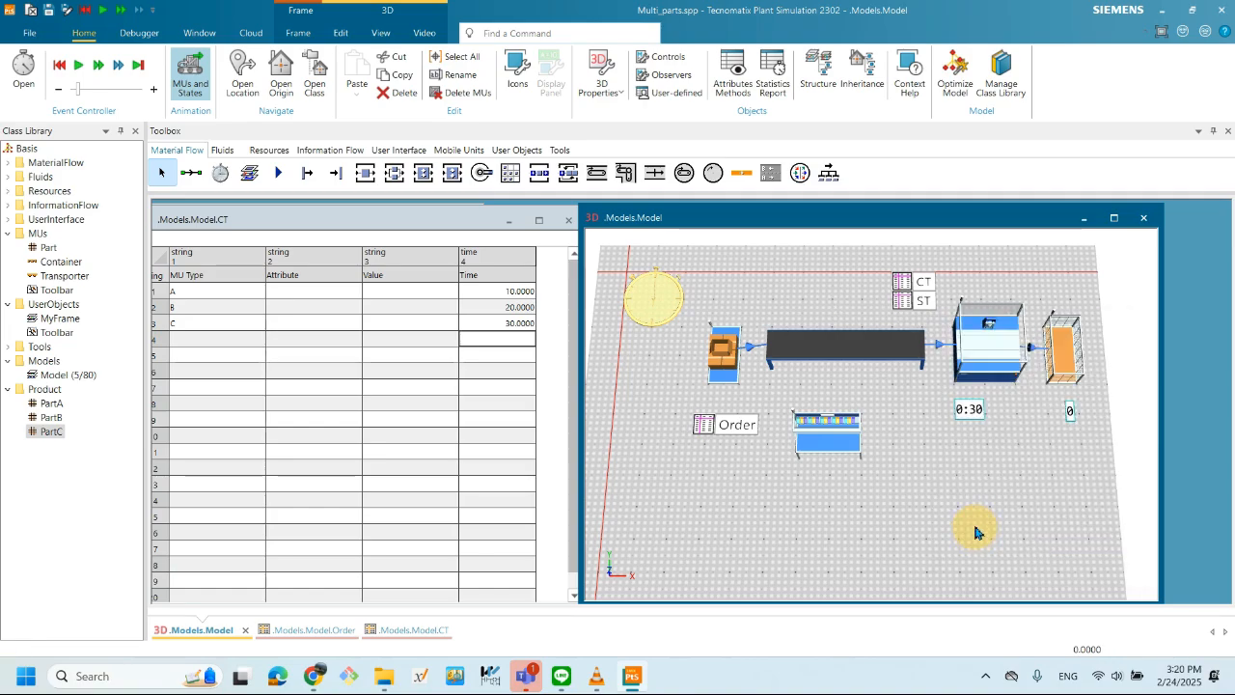
- Set the Source's creation amount to -1 and apply it
double_click(727, 368)
double_click(612, 333)
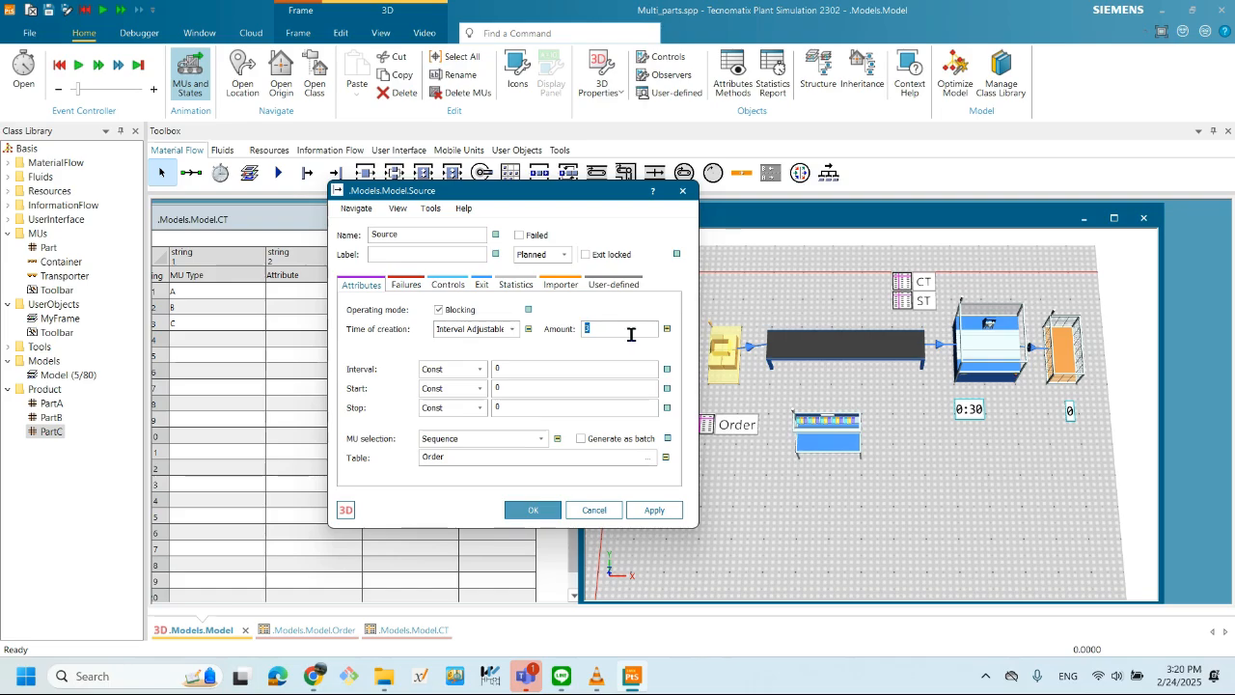
text(-1)
click(654, 509)
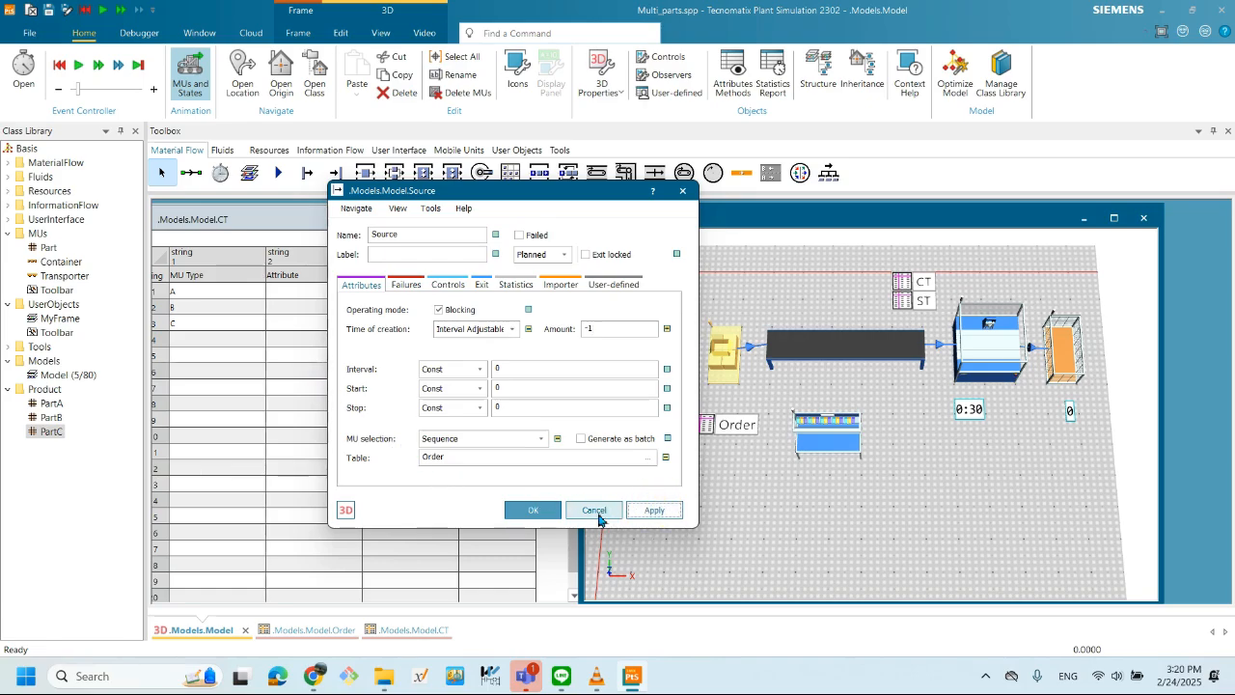
- Confirm the Source's settings, open the event controller clear of the production line, and start the simulation
click(533, 510)
right_click(951, 465)
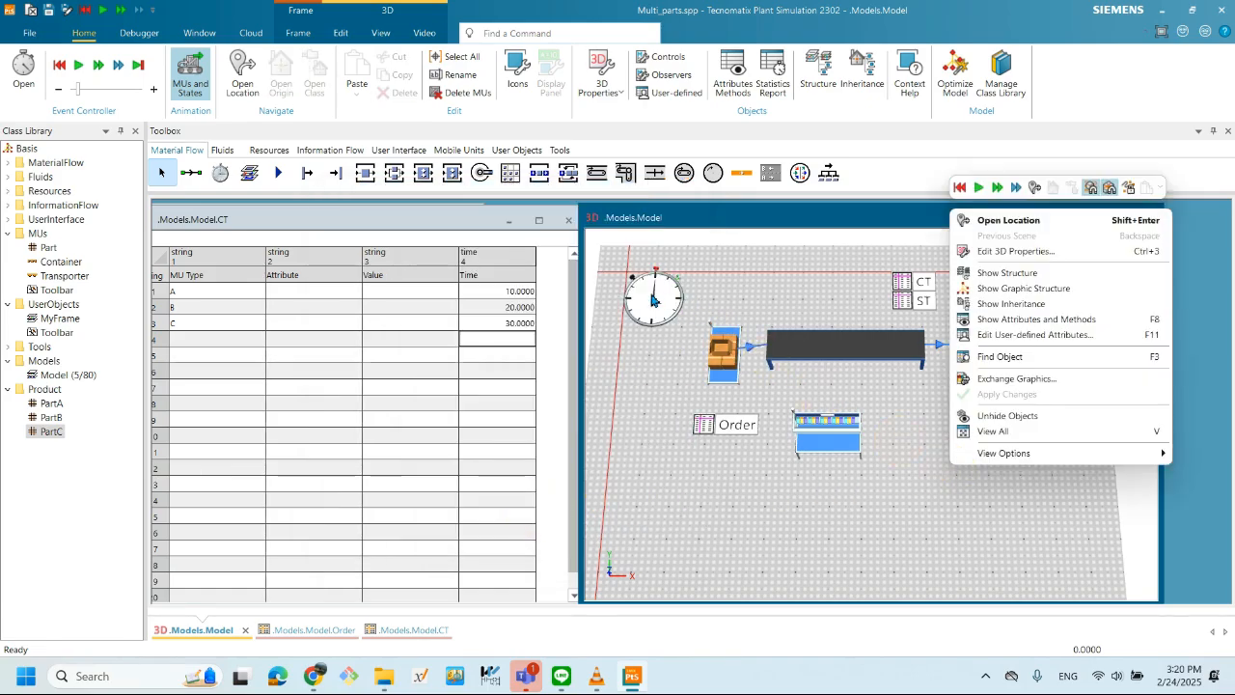
double_click(651, 300)
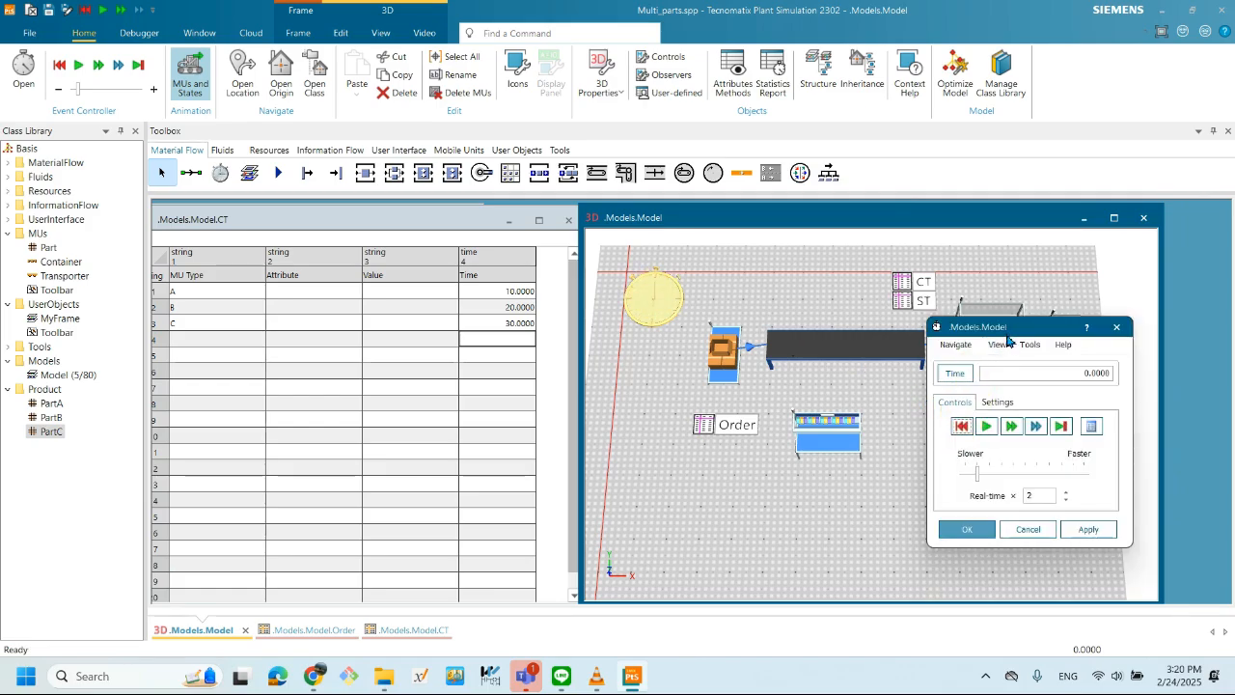
drag(1007, 337, 1007, 454)
click(986, 544)
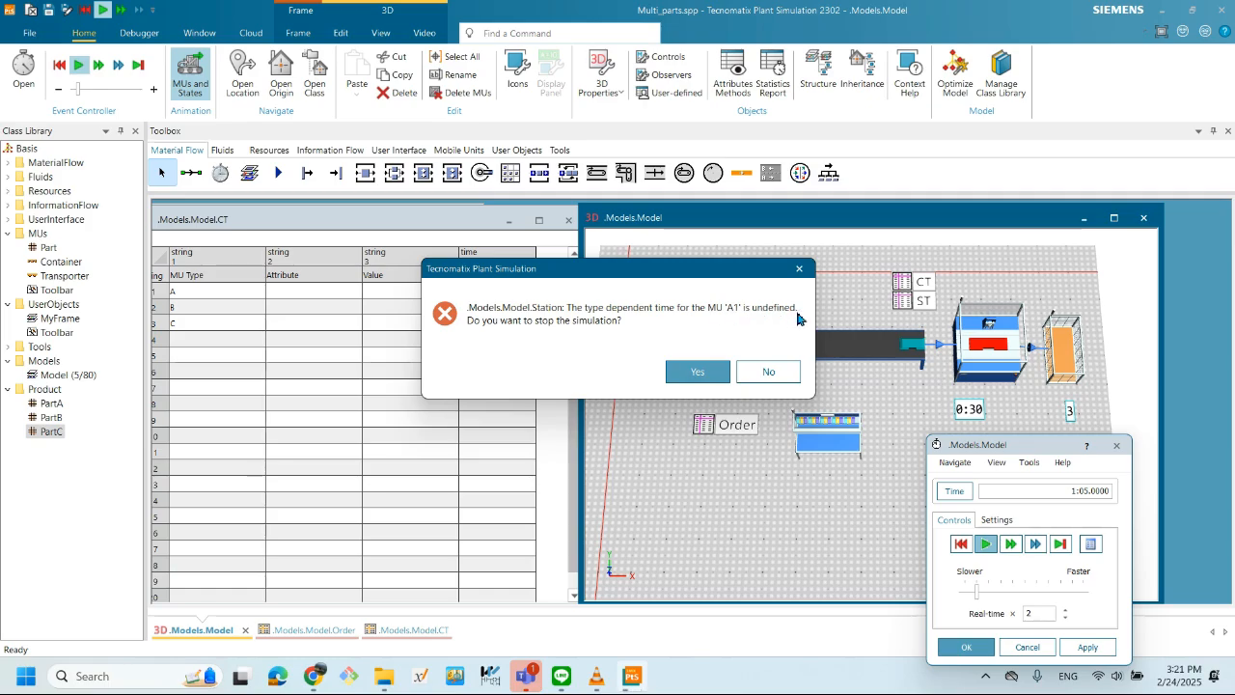
- Stop the simulation at the error prompt and reset it to the start
drag(723, 275, 655, 272)
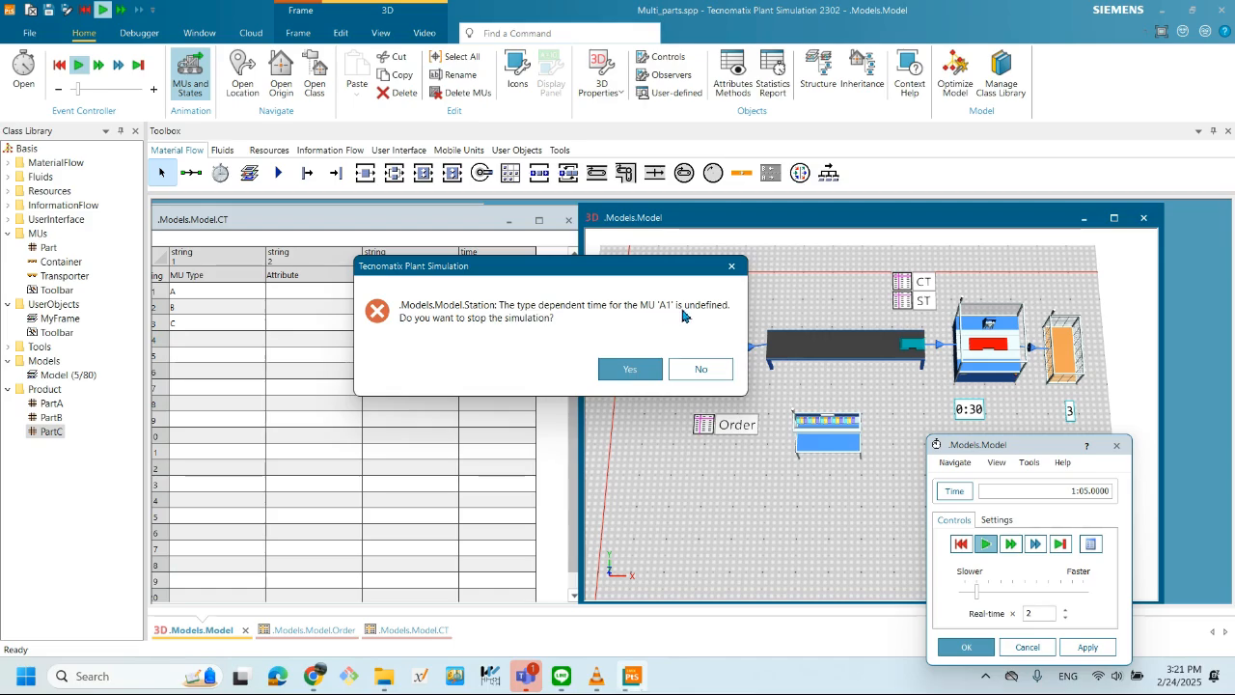
click(627, 366)
drag(757, 383, 773, 359)
scroll(842, 370, down, 2)
click(960, 545)
scroll(886, 398, down, 2)
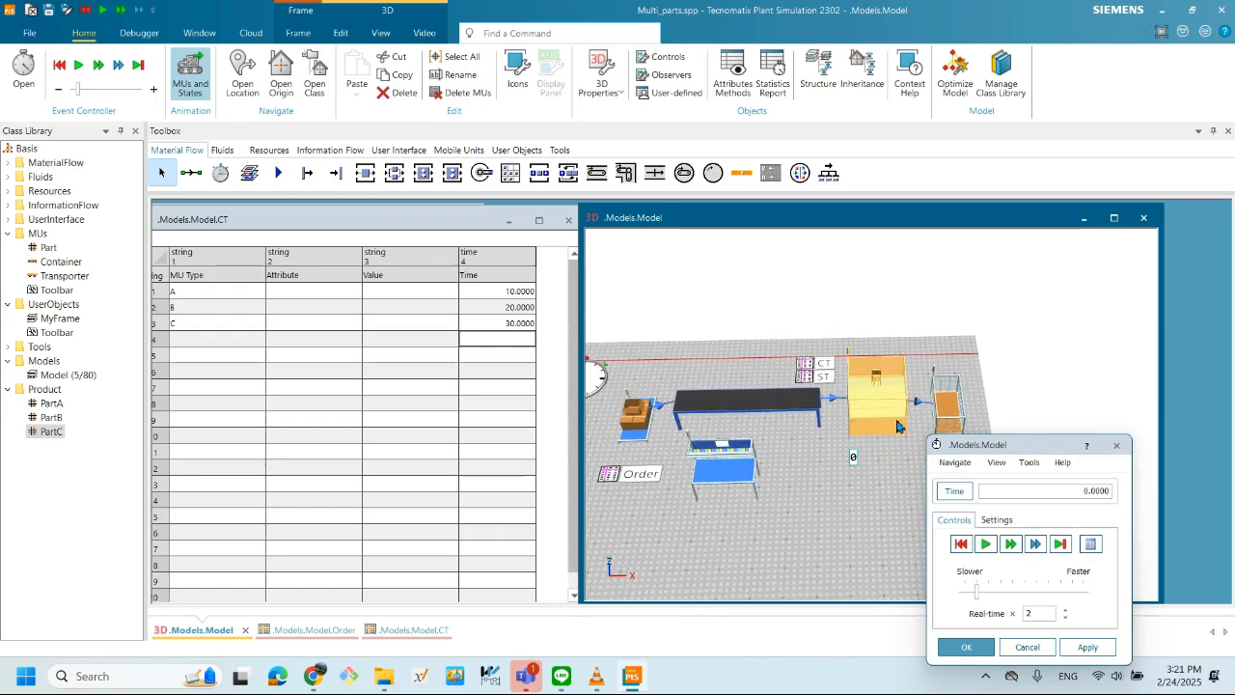
- Arrange the Order and CT tables side by side so their part names can be compared
drag(839, 500, 832, 501)
drag(756, 451, 890, 382)
drag(846, 452, 829, 458)
drag(913, 386, 884, 344)
drag(822, 446, 818, 440)
drag(1011, 452, 1026, 413)
drag(348, 229, 628, 232)
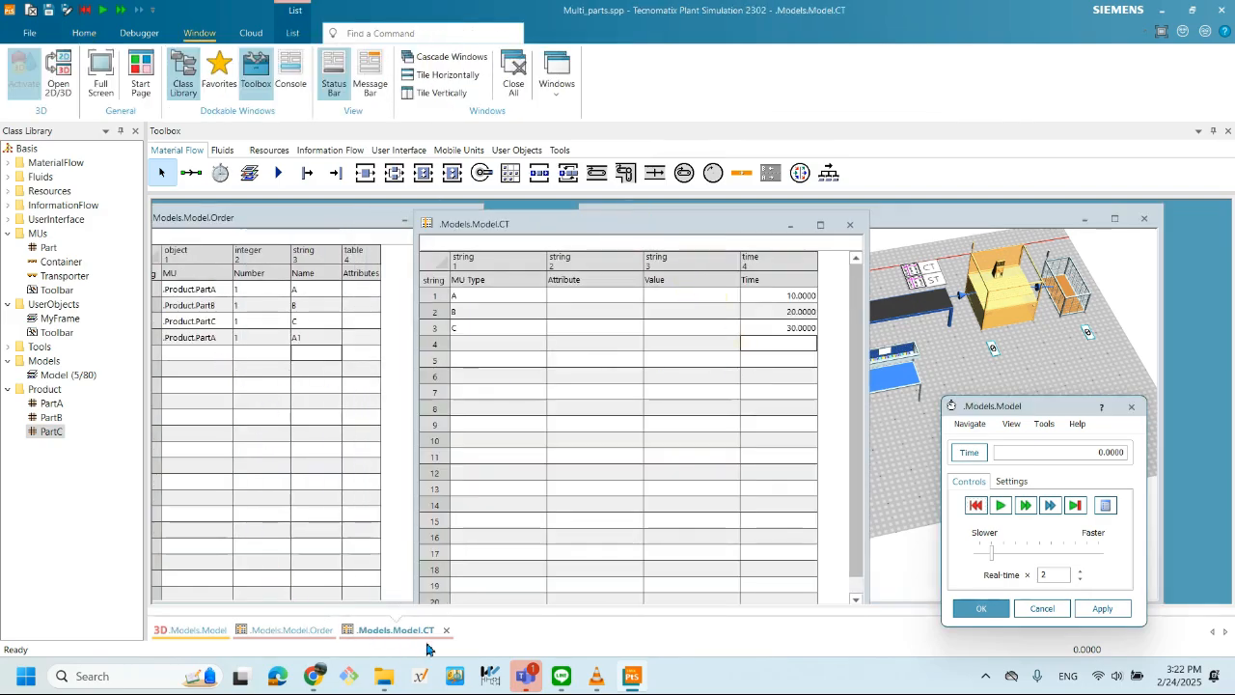
drag(325, 222, 474, 229)
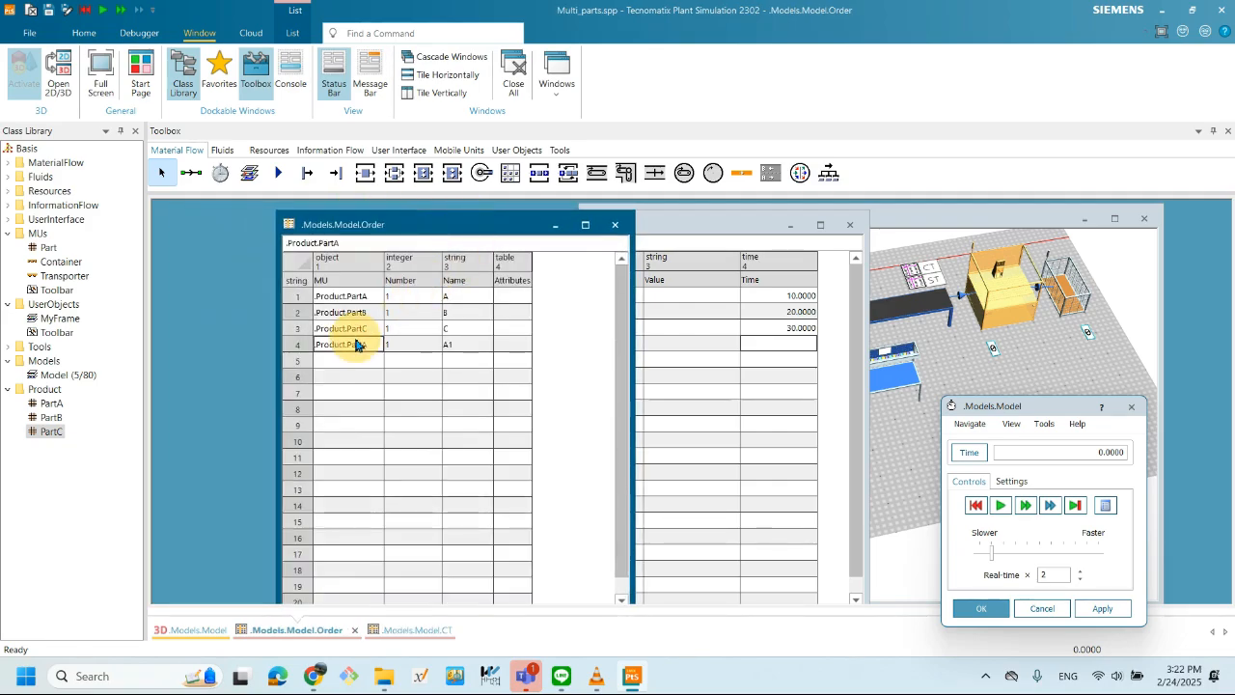
- Delete the fourth entry, PartA named A1, from the Order table
click(425, 344)
click(340, 347)
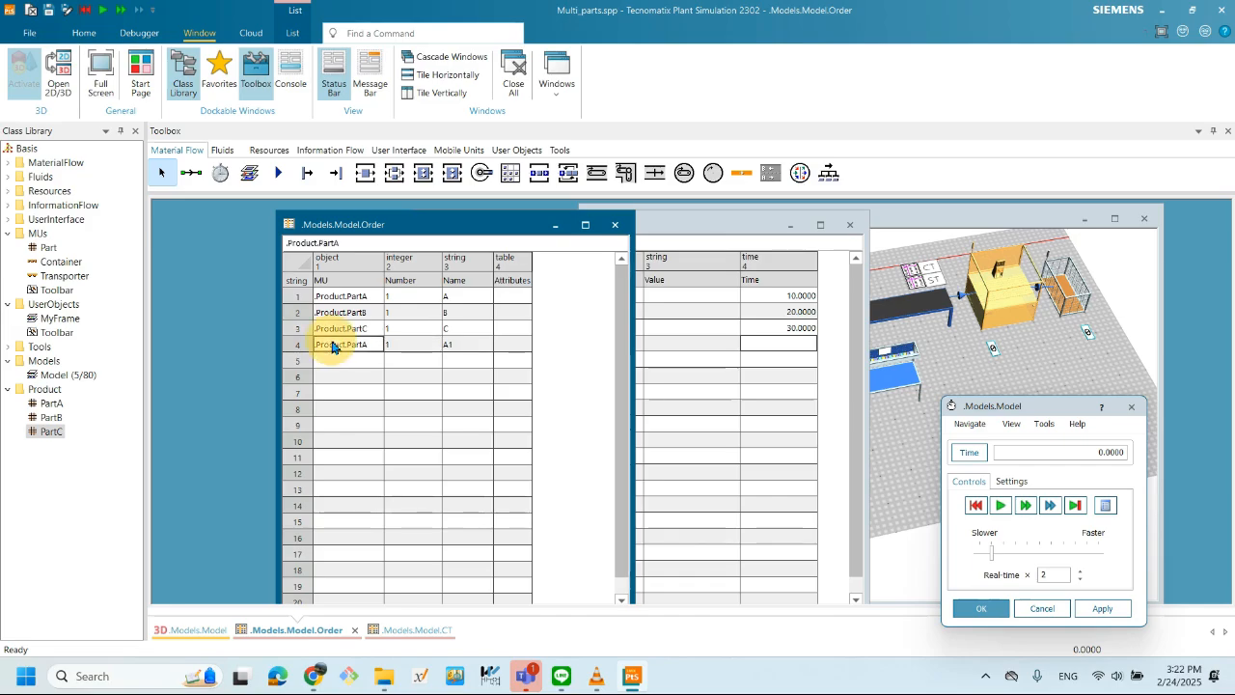
drag(328, 344, 461, 345)
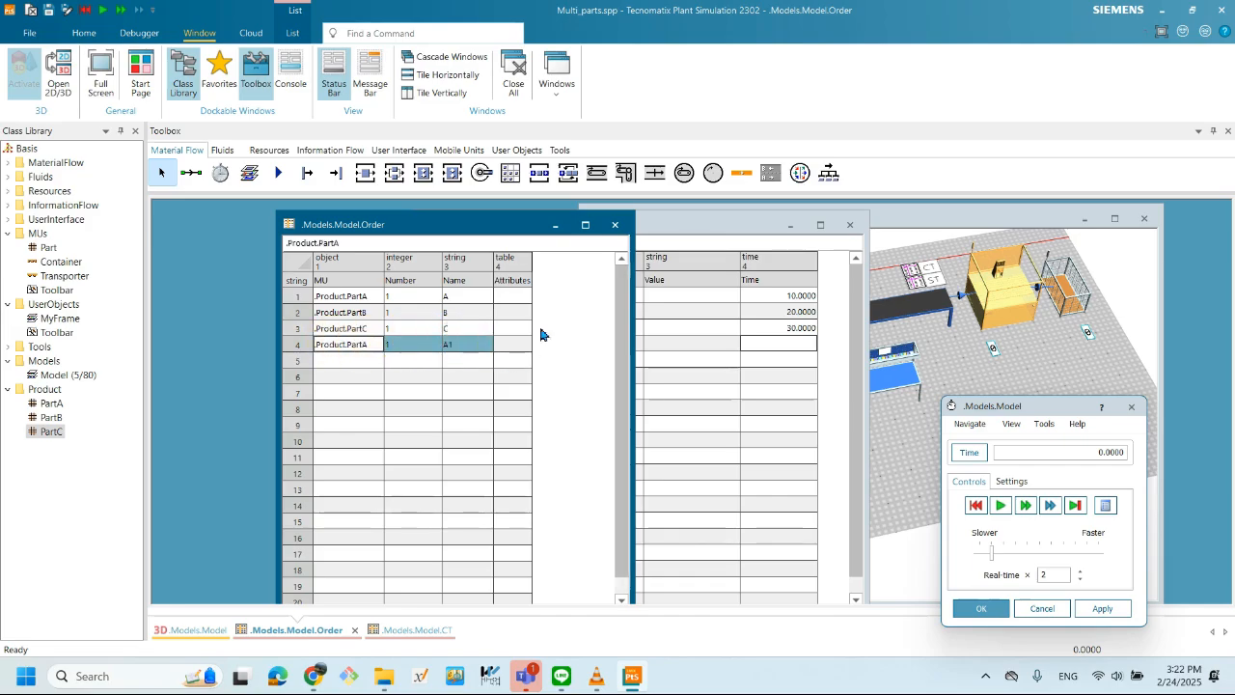
key(Delete)
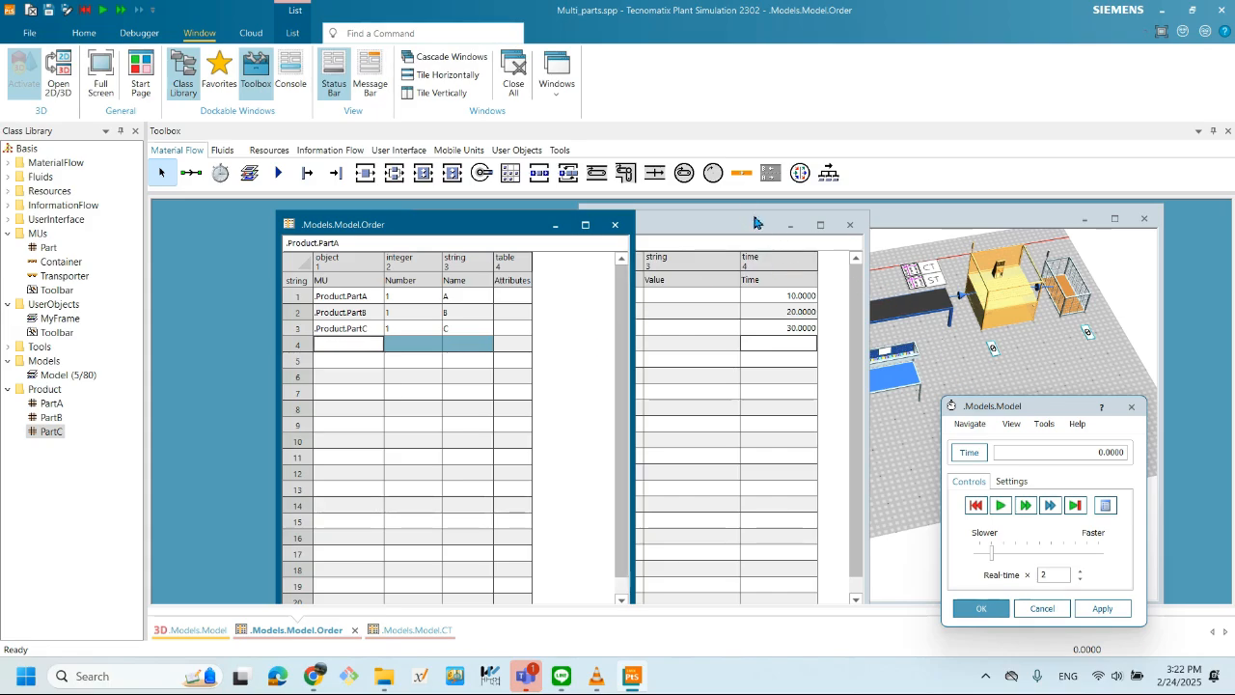
- Move the tables back so the 3D model is in view, and switch to the training PDF in Acrobat
drag(510, 230, 384, 224)
drag(546, 211, 425, 218)
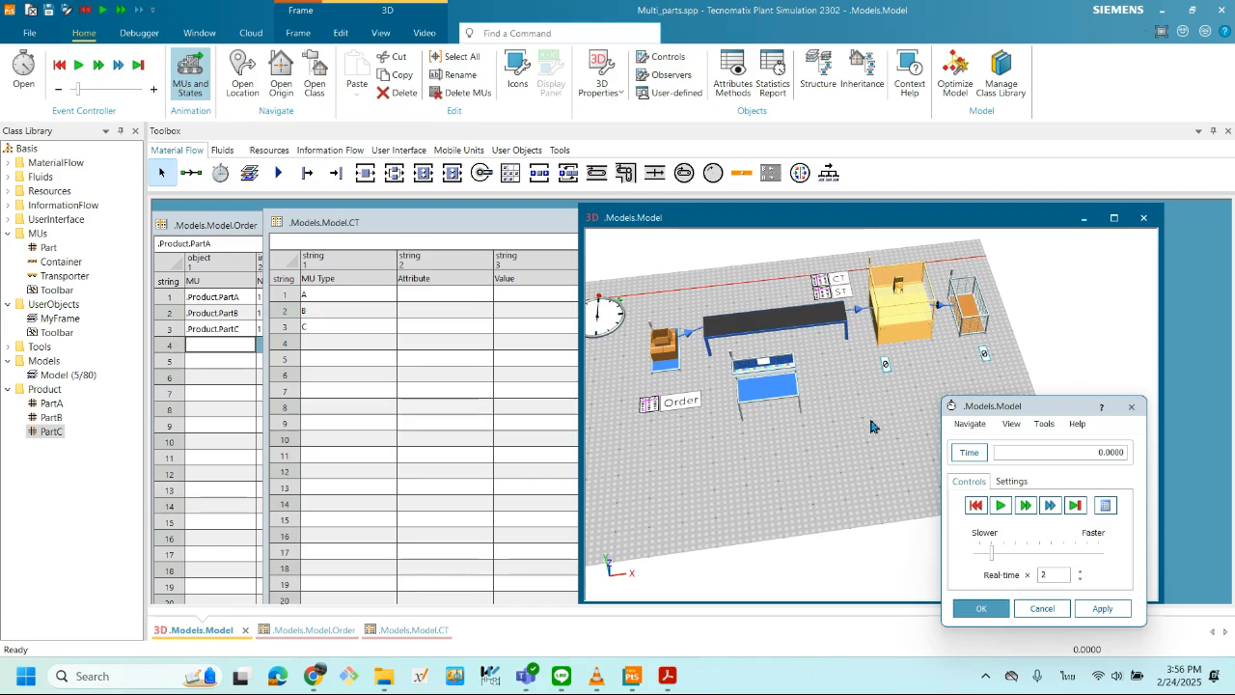
click(667, 675)
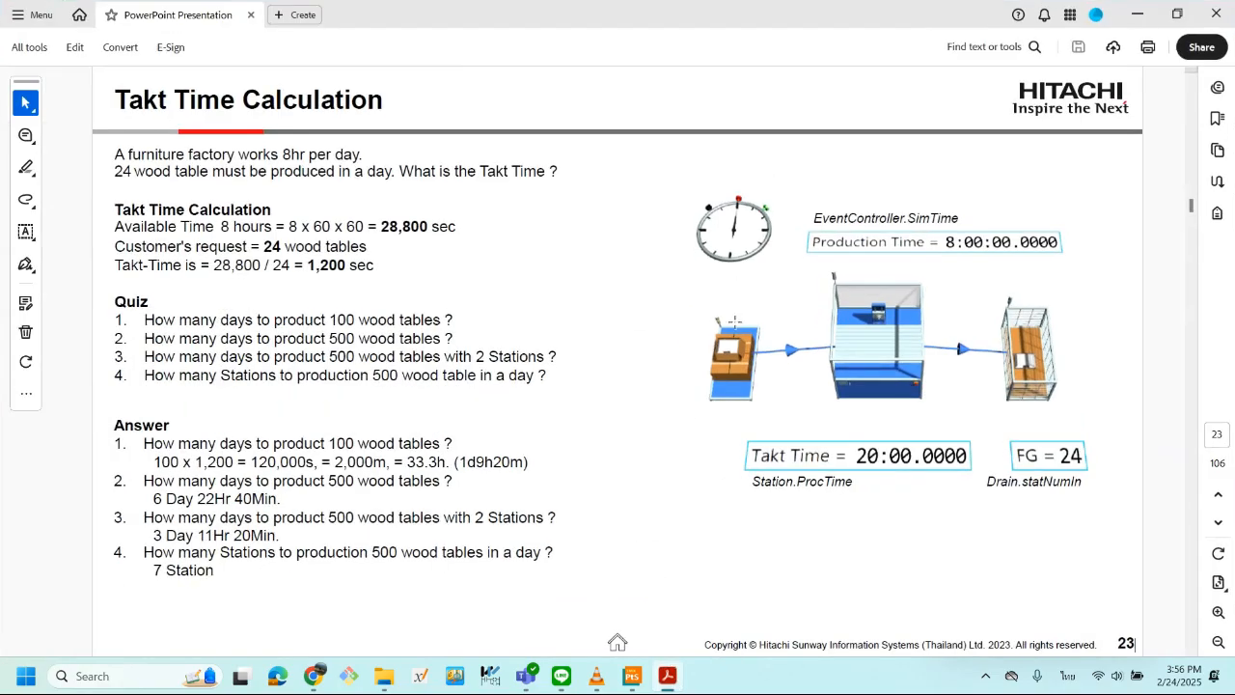
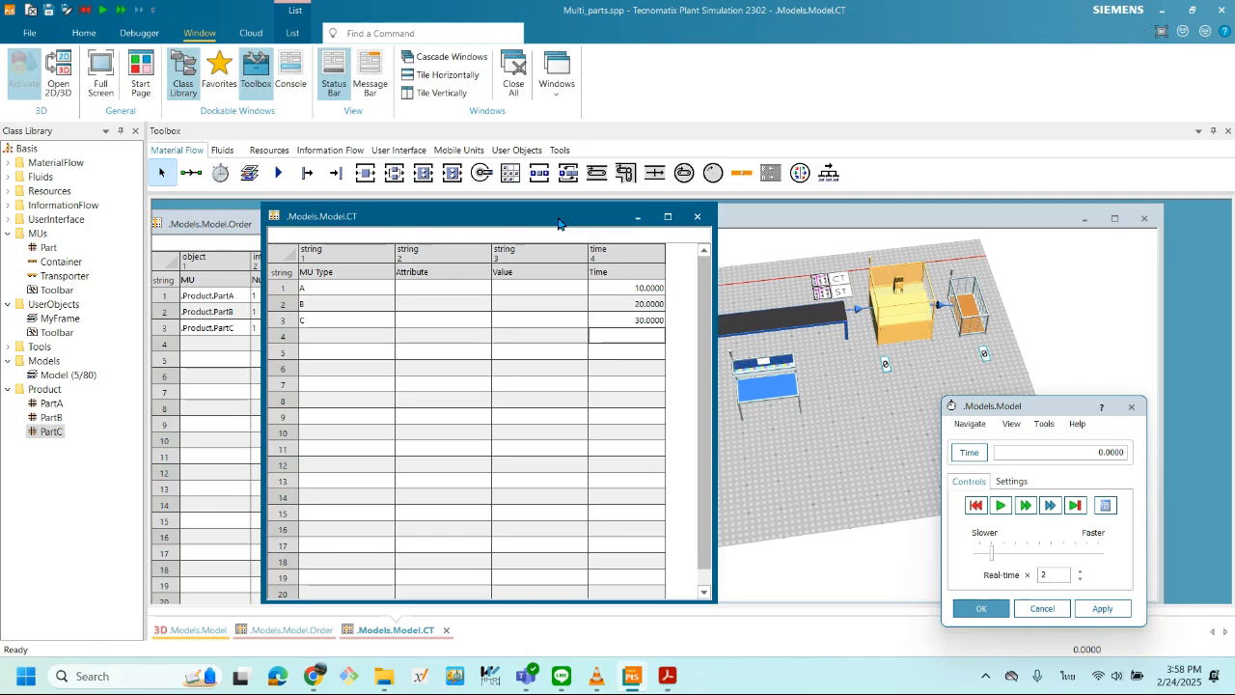
- Close the event controller and spread the windows to show the Order table's Number column next to the CT table
drag(1016, 411, 986, 402)
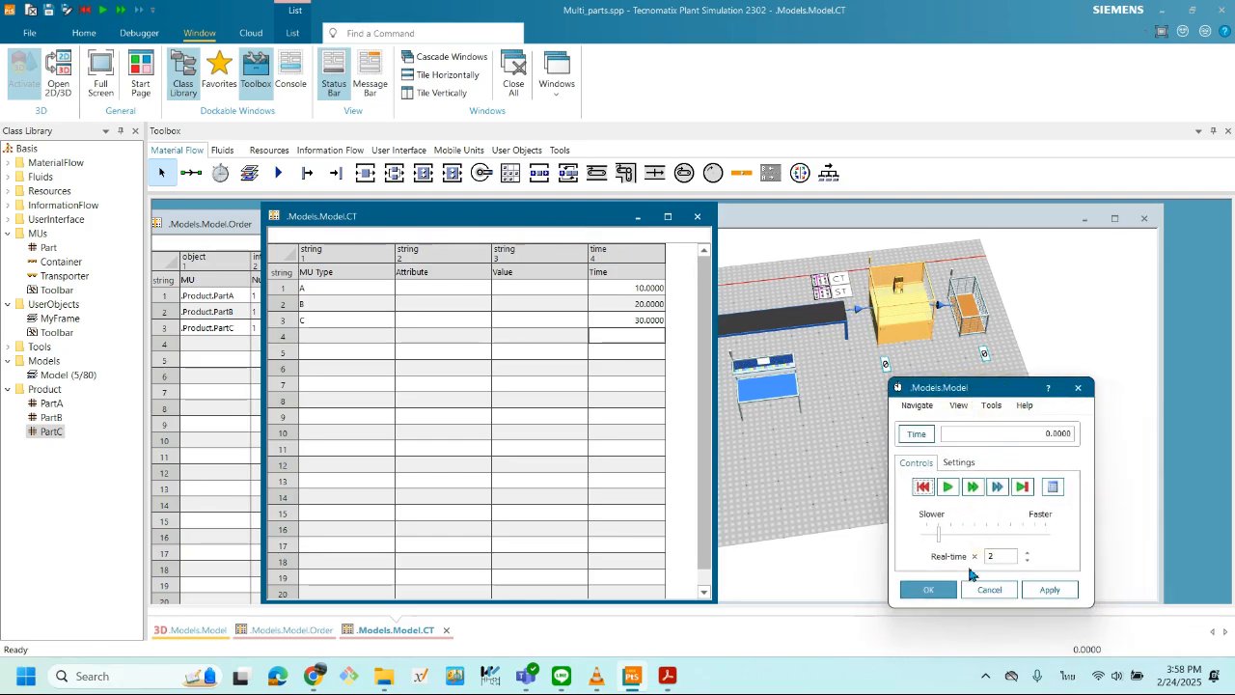
click(928, 592)
click(892, 441)
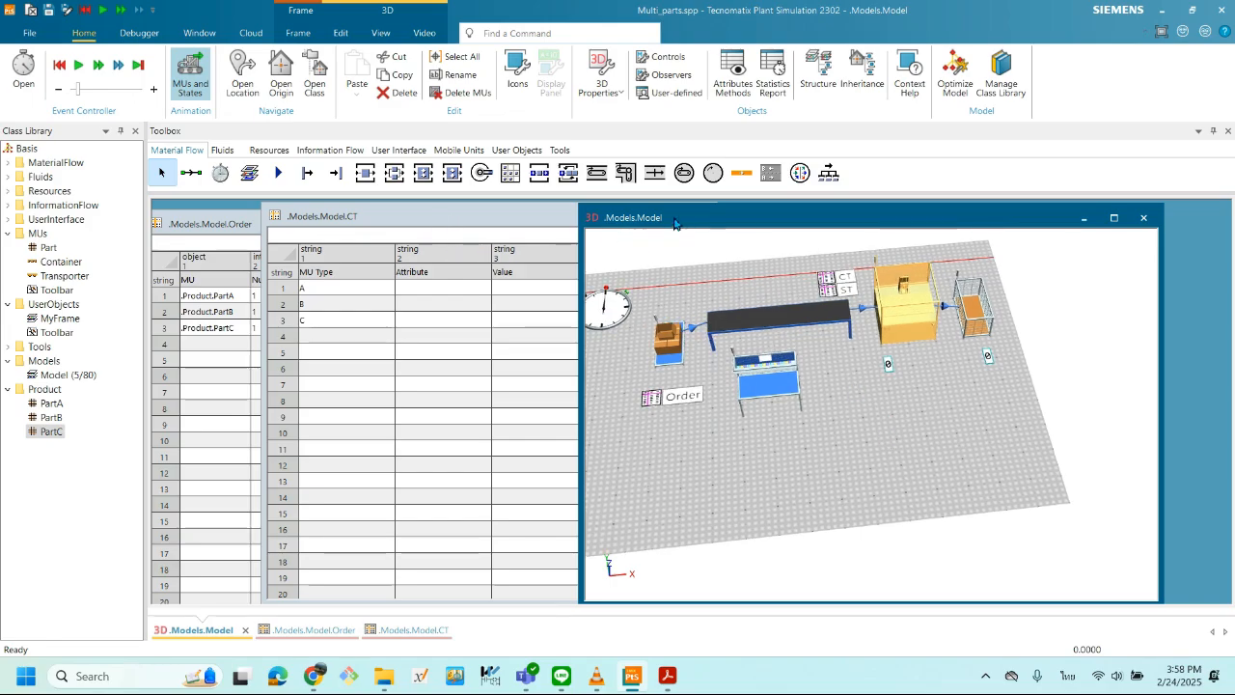
drag(675, 220, 741, 221)
drag(445, 218, 598, 227)
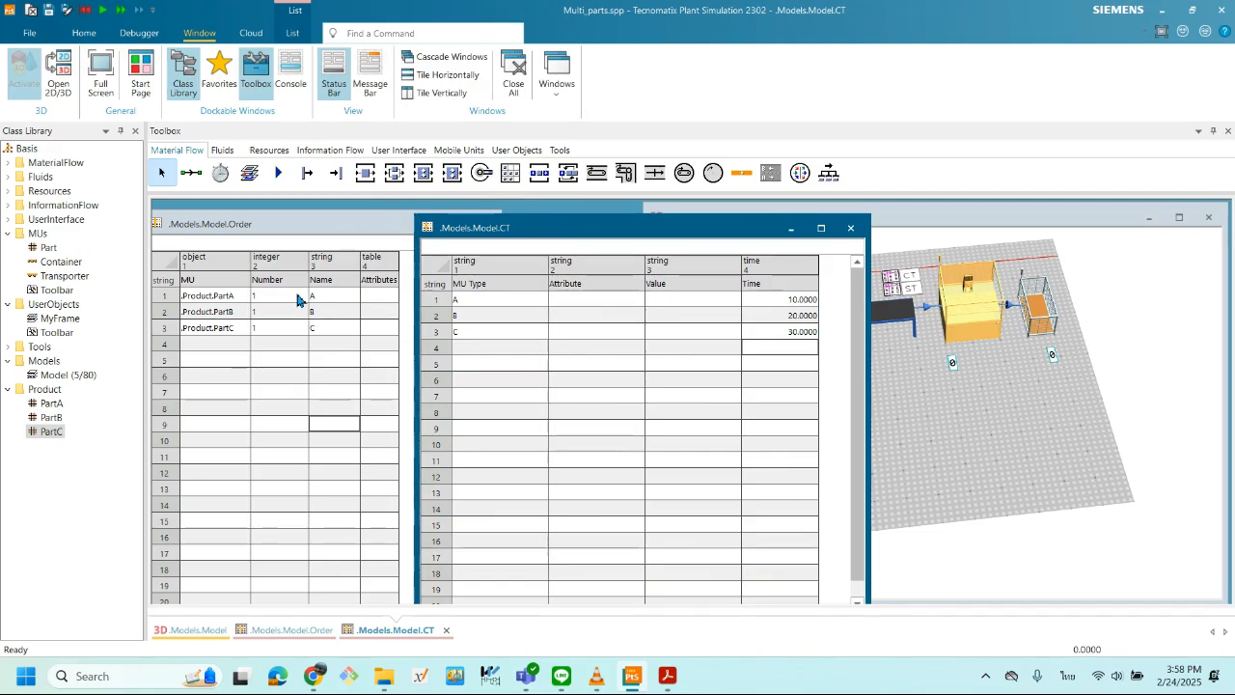
click(271, 302)
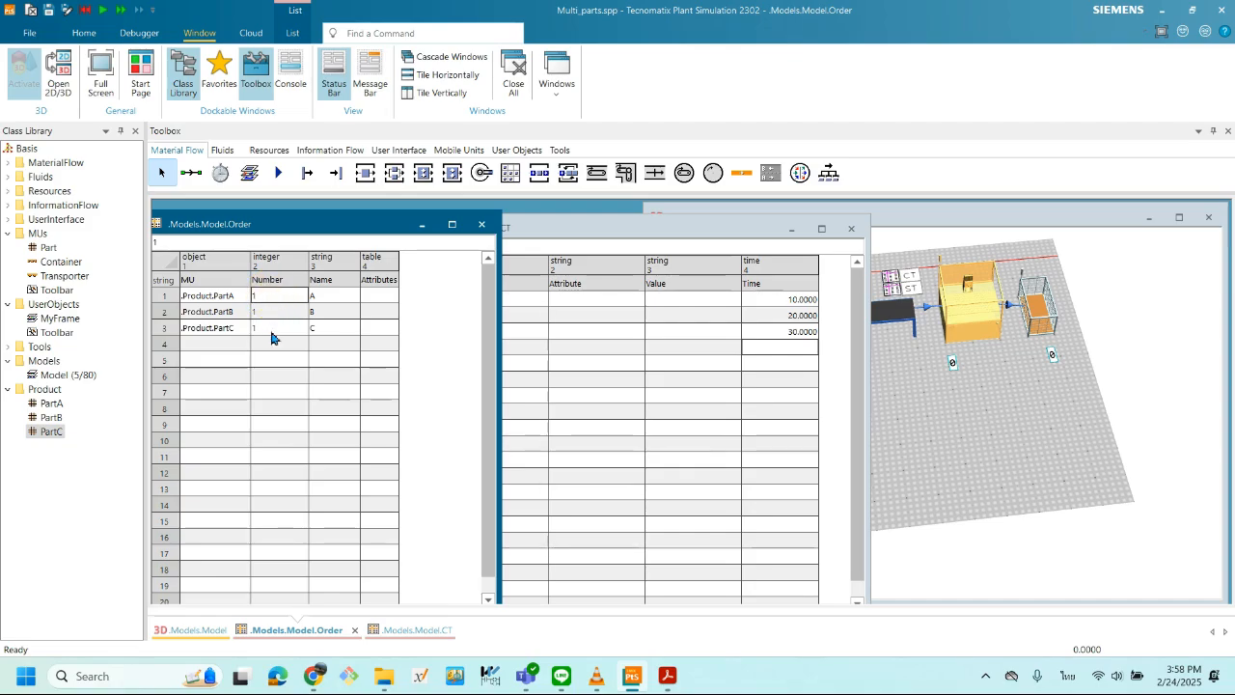
- Rearrange the windows with the CT table low in the workspace so the Order table and 3D model are both visible
drag(575, 228, 594, 231)
drag(311, 232, 306, 228)
drag(564, 232, 435, 230)
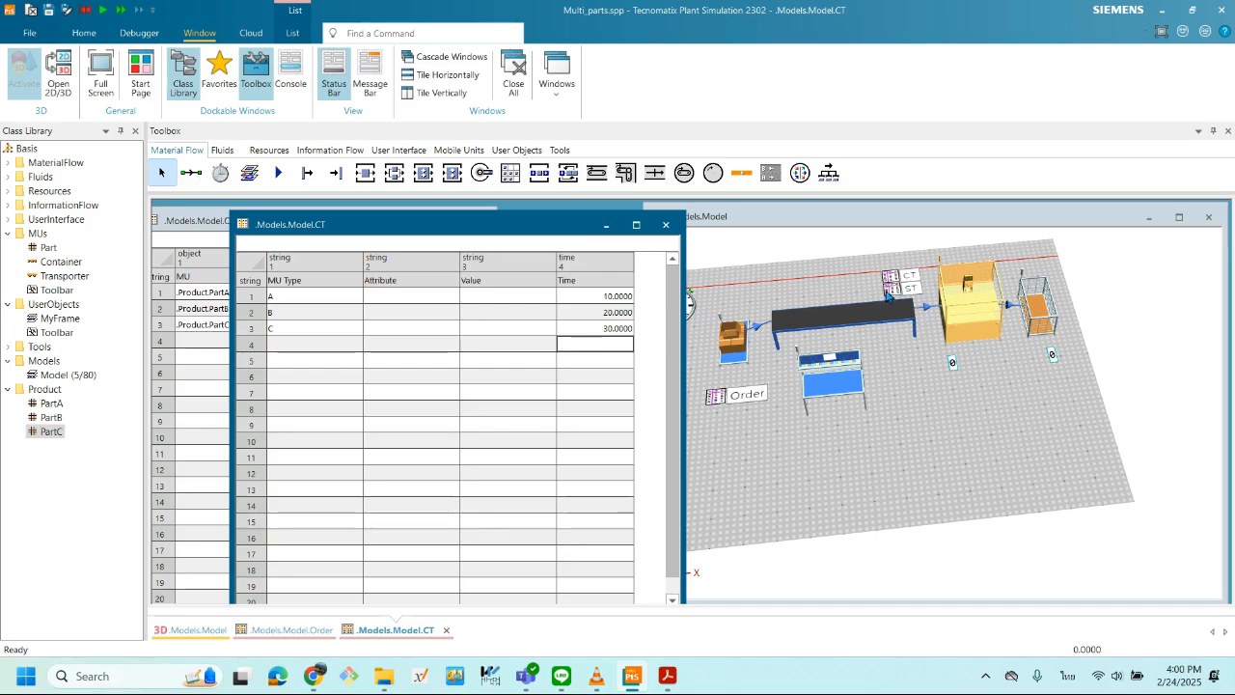
drag(546, 228, 699, 469)
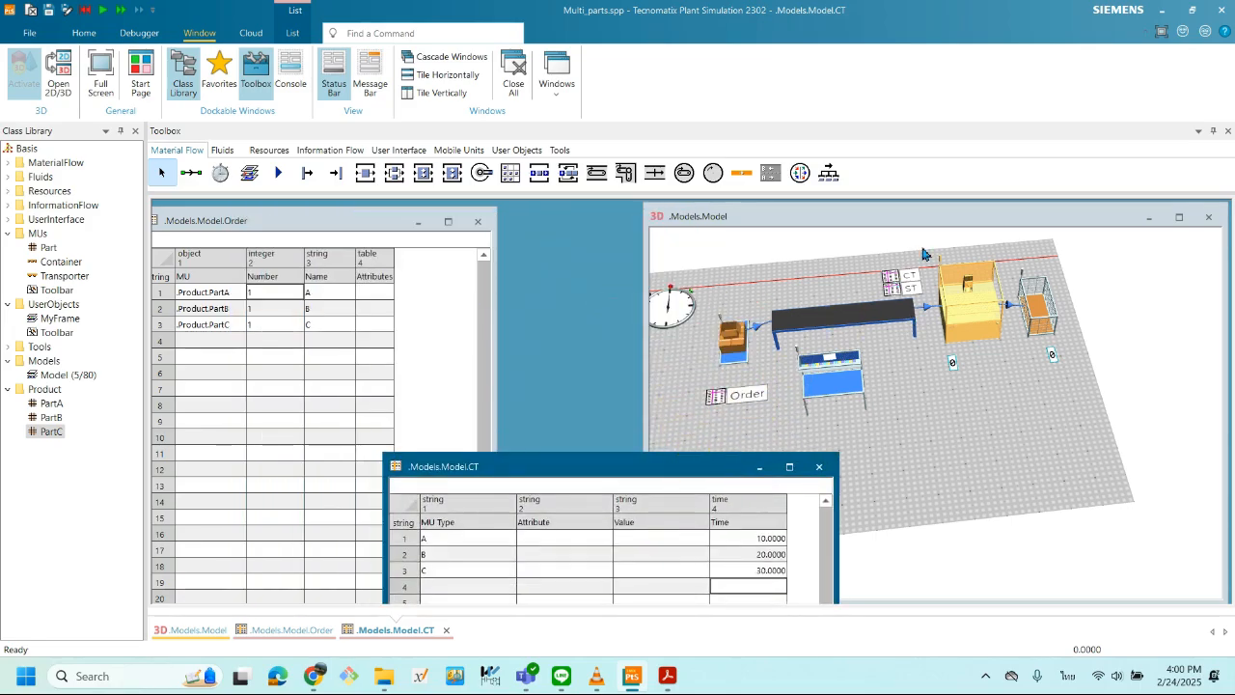
drag(885, 220, 802, 225)
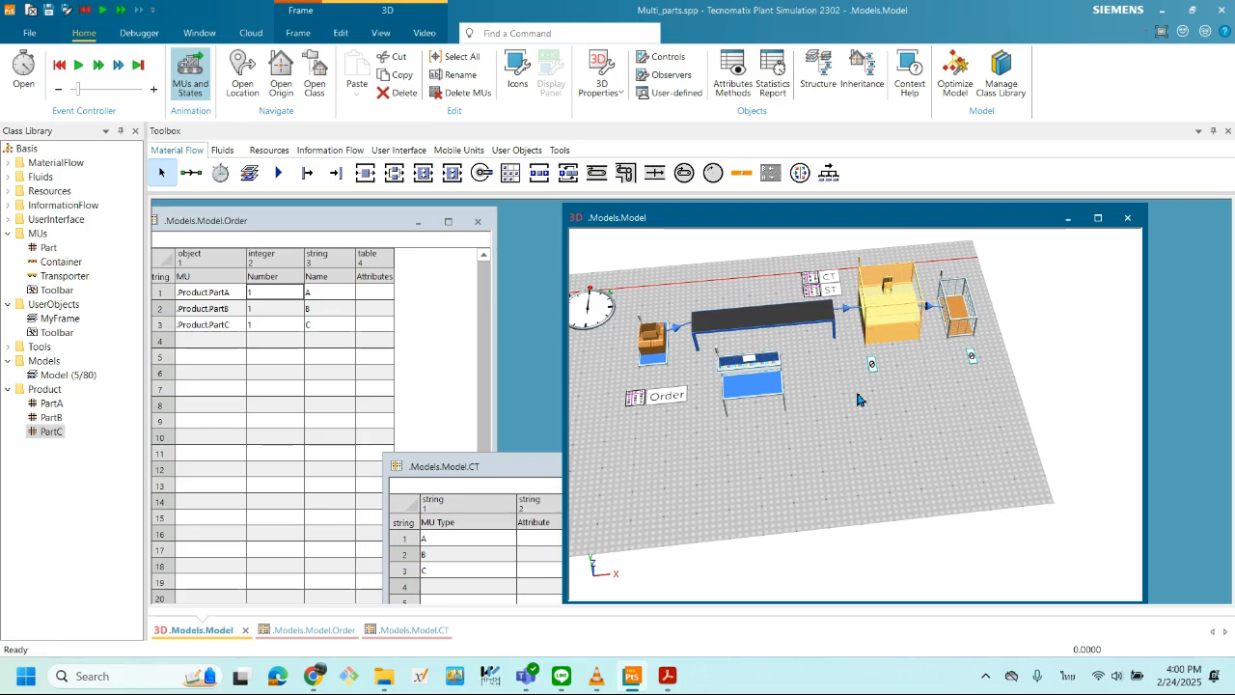
- Run the simulation from the event controller, raising the real-time factor to 14, with its dialog clear of the station
drag(938, 394, 939, 384)
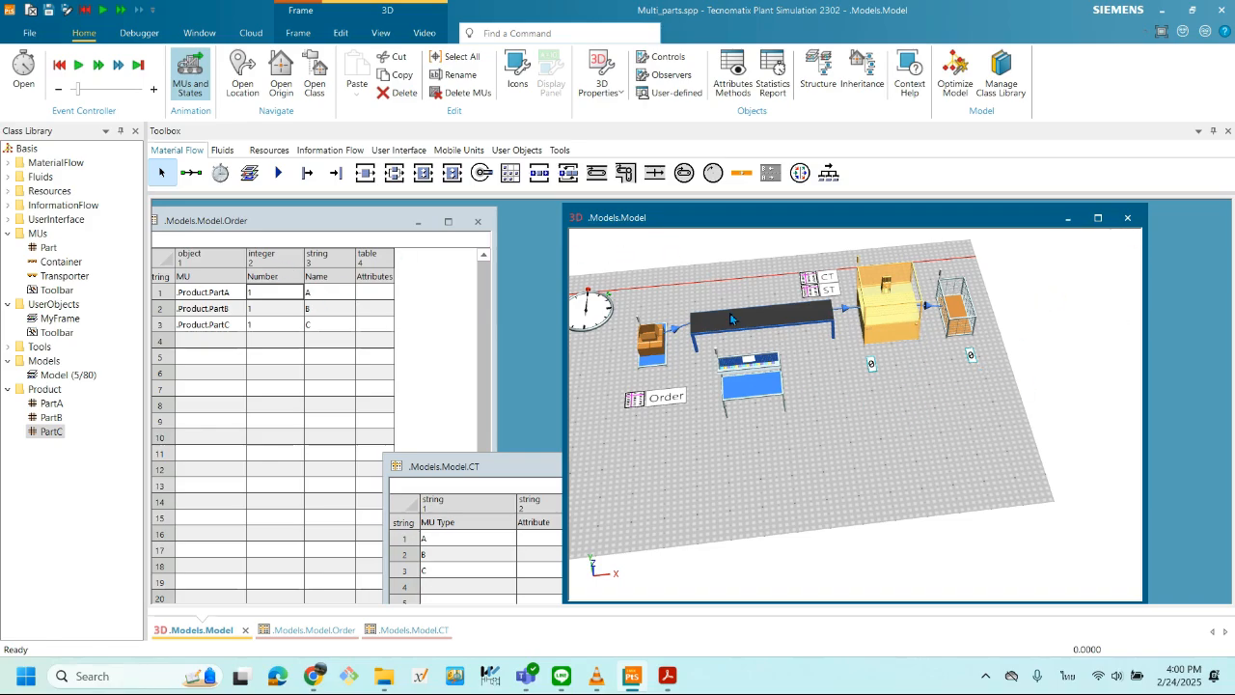
click(595, 309)
double_click(594, 308)
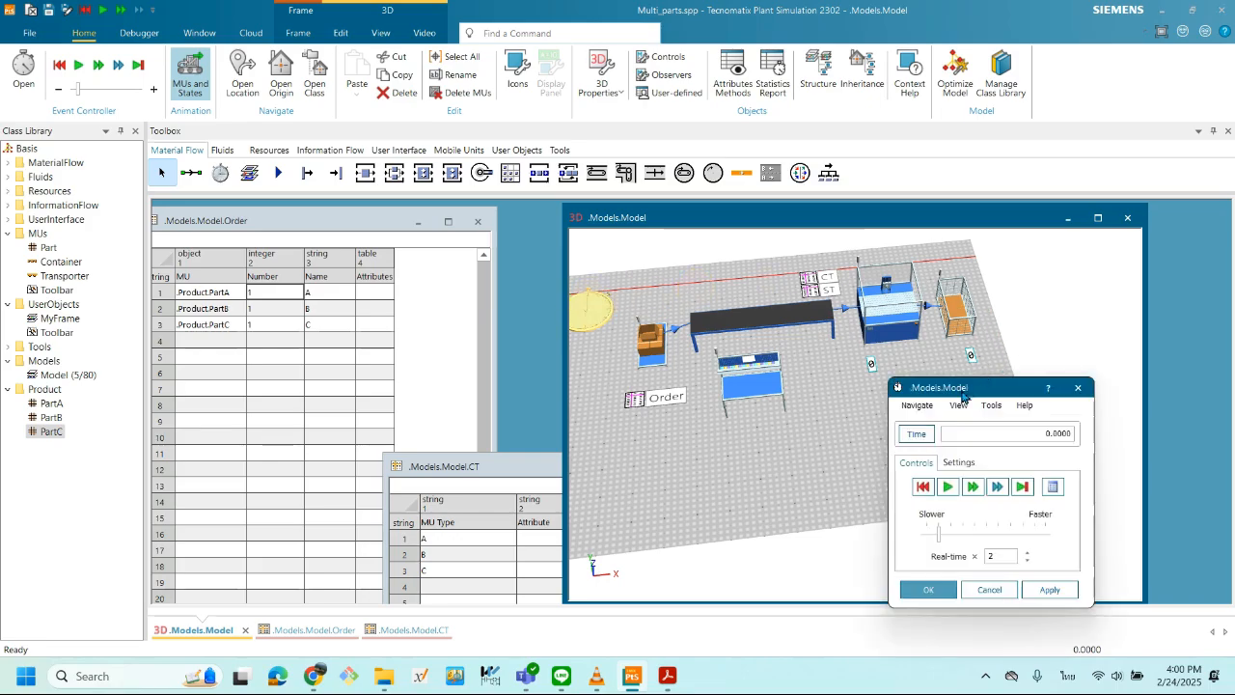
drag(961, 390, 971, 387)
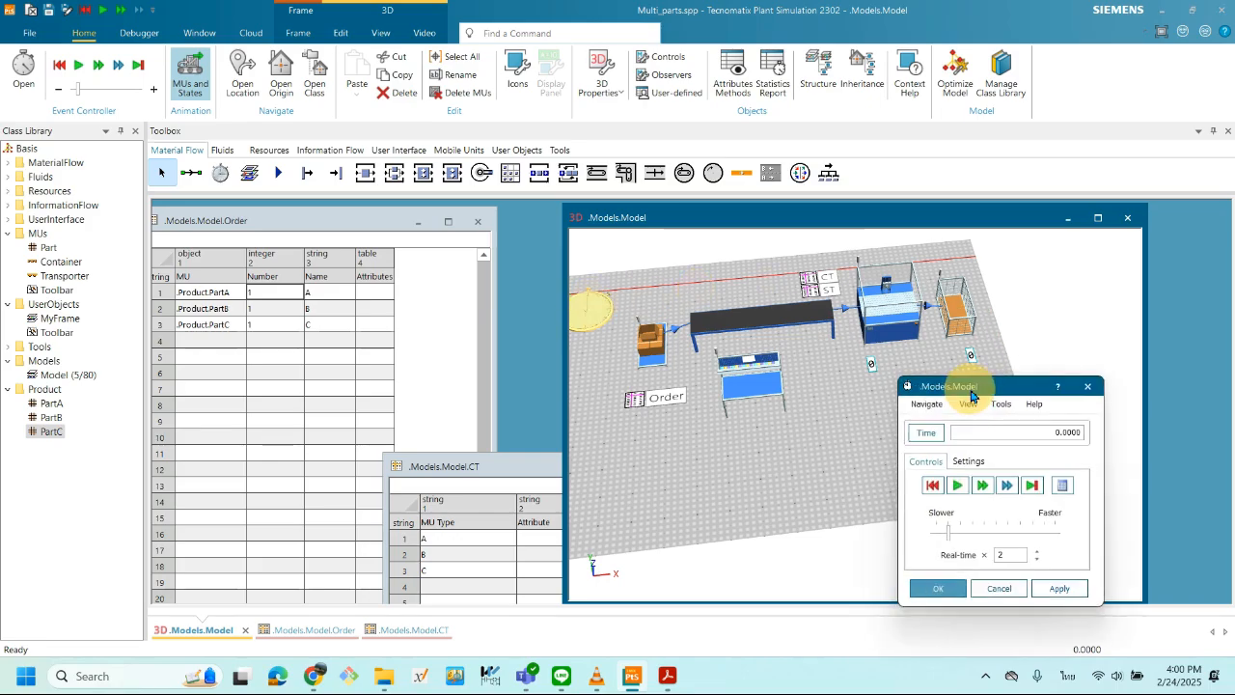
click(958, 489)
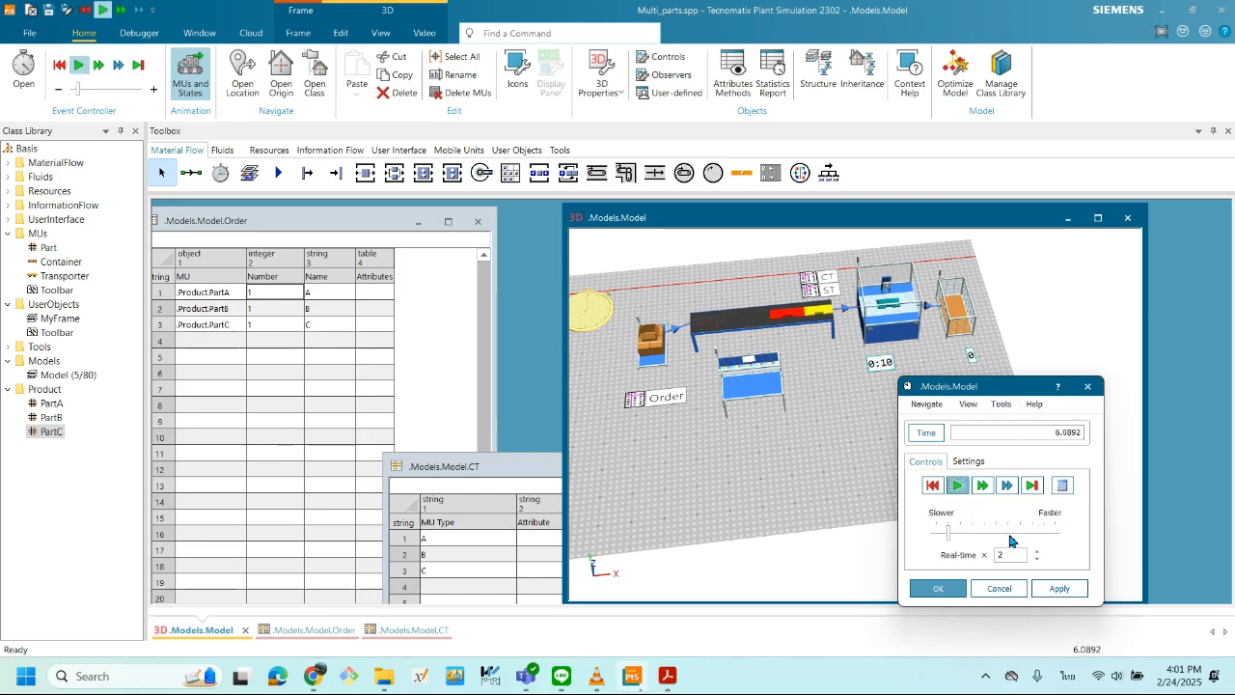
click(956, 533)
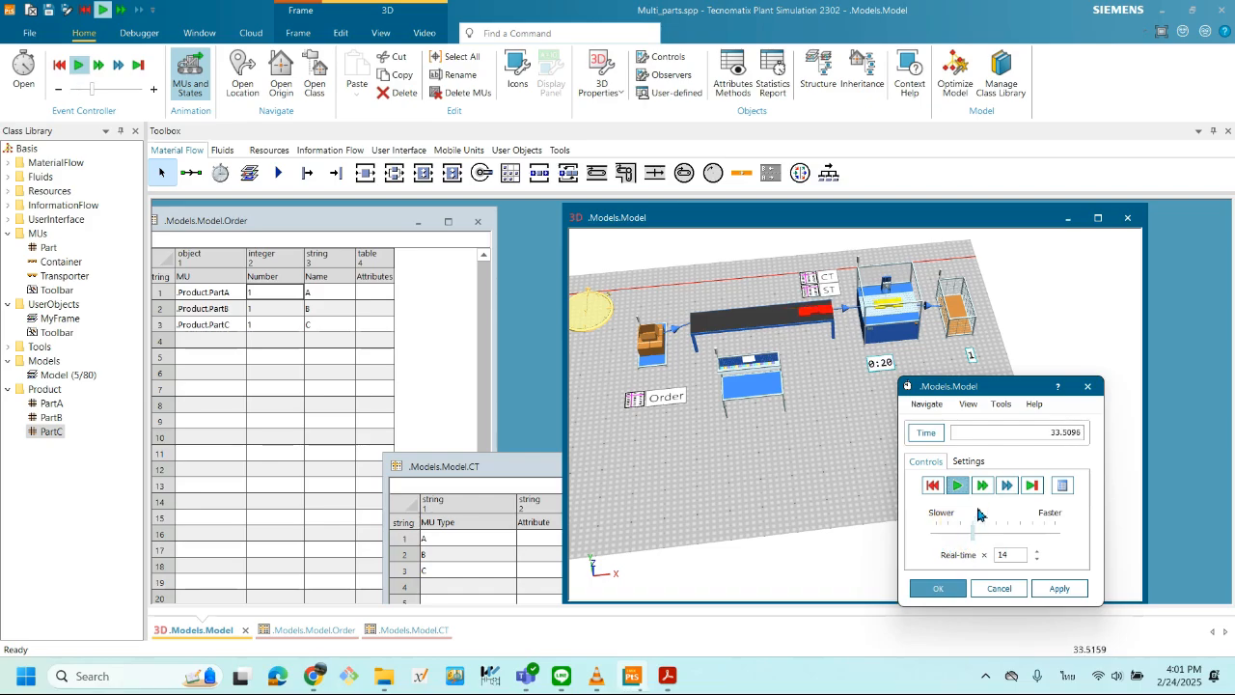
drag(984, 386, 820, 410)
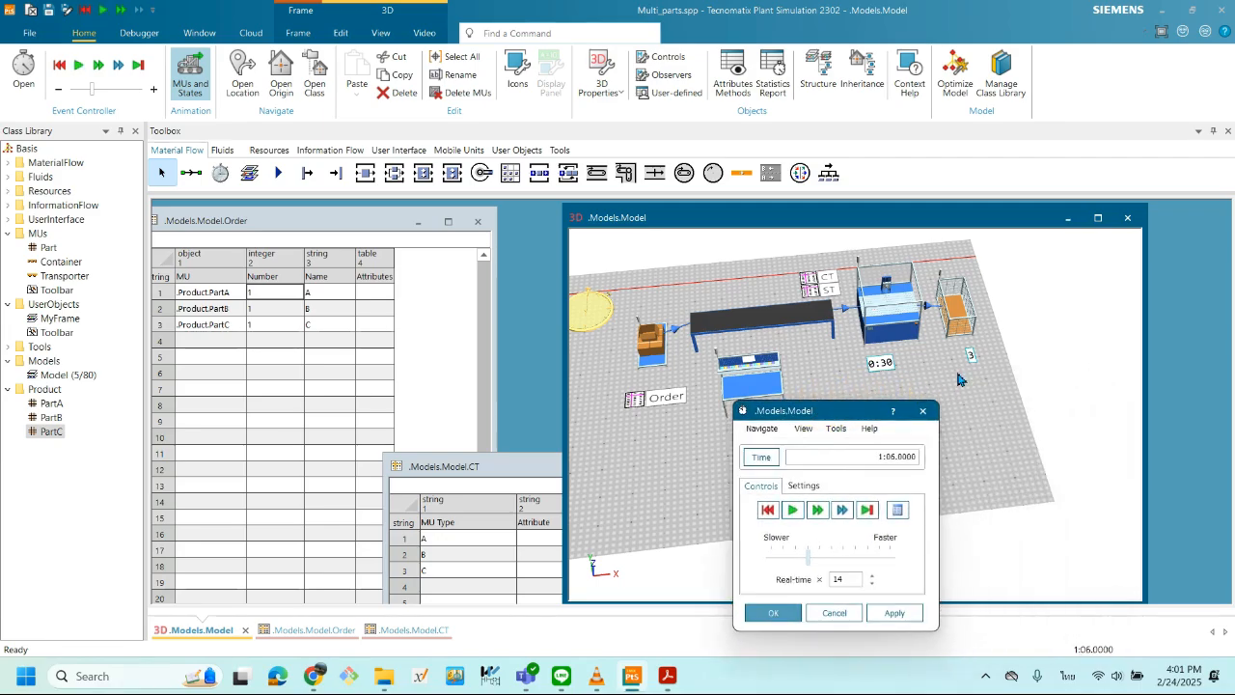
- Open the Station's statistics and examine its working and waiting shares and average dwell time alongside the model
click(897, 330)
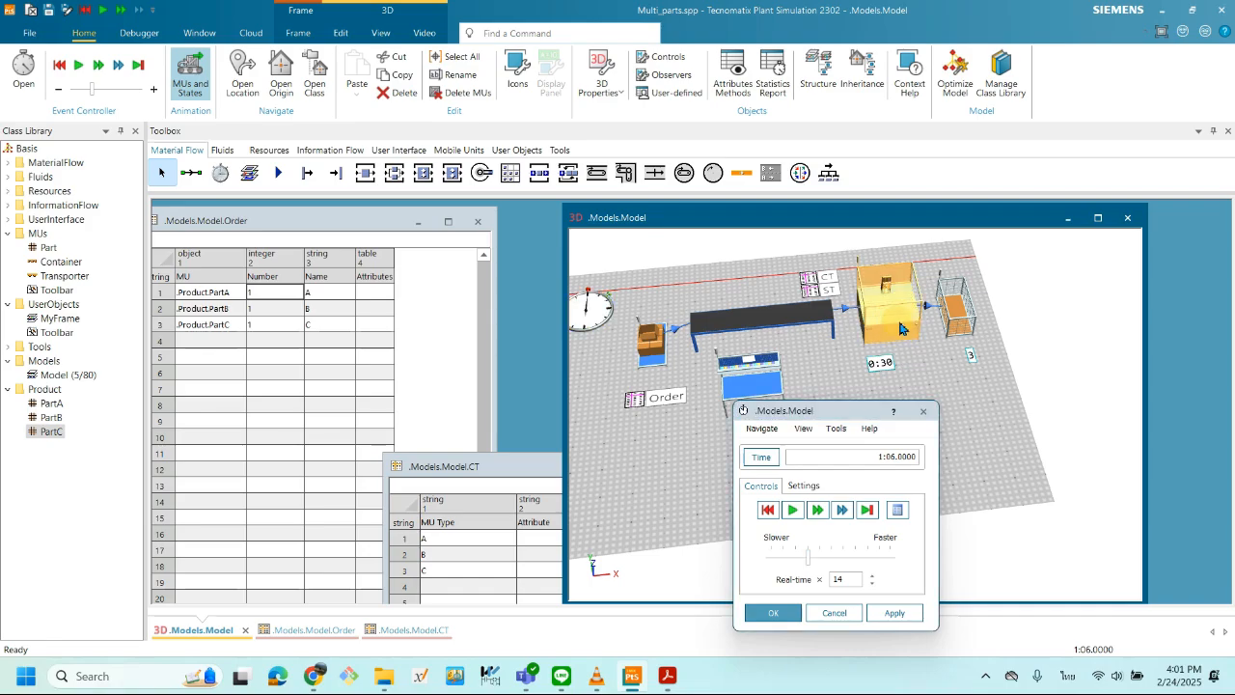
double_click(896, 325)
click(715, 322)
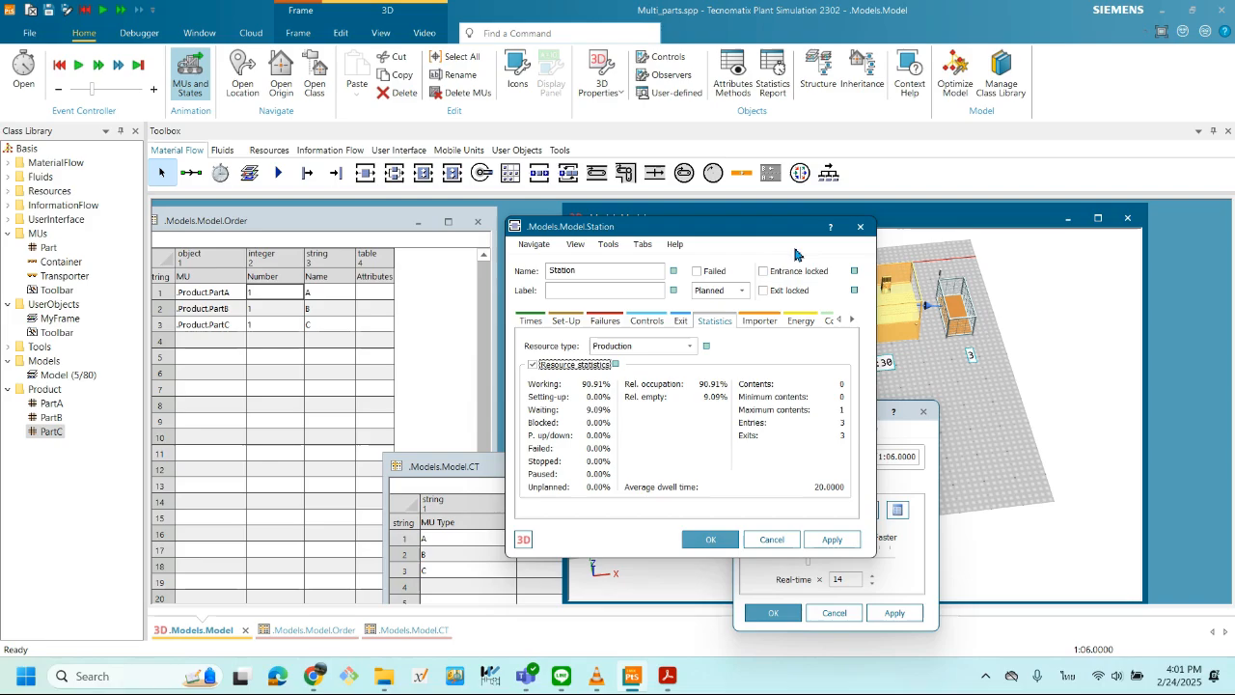
drag(772, 227, 733, 224)
drag(586, 229, 613, 222)
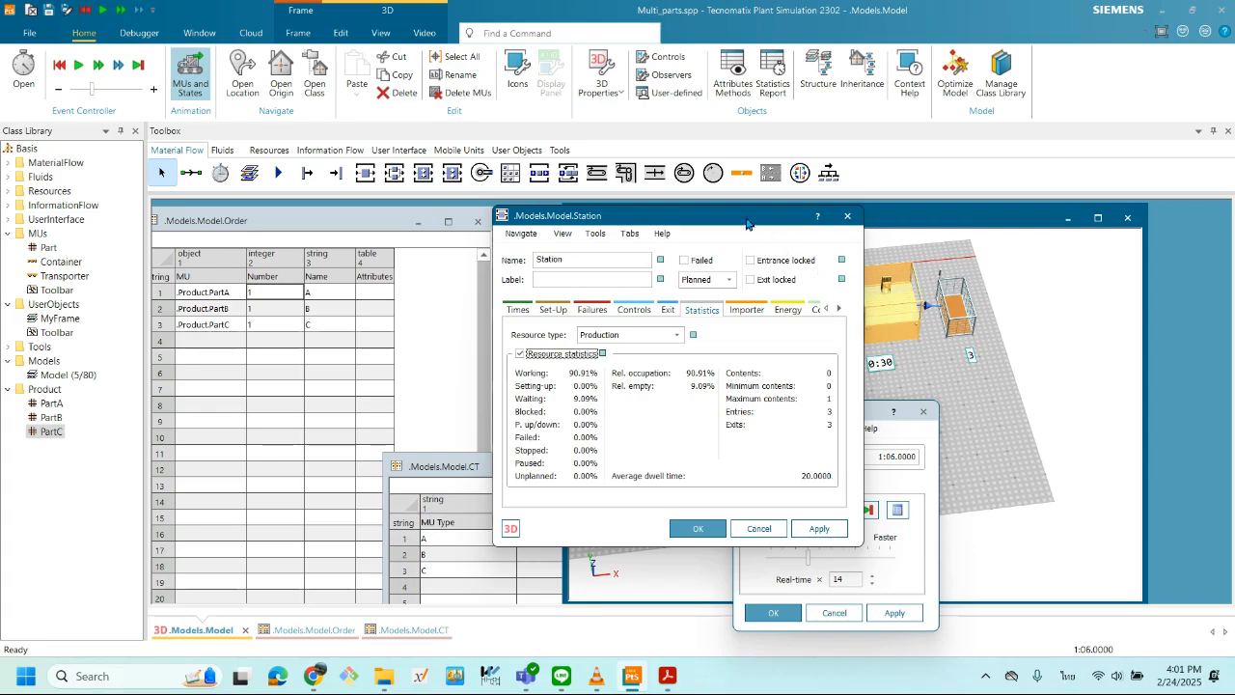
drag(751, 221, 622, 246)
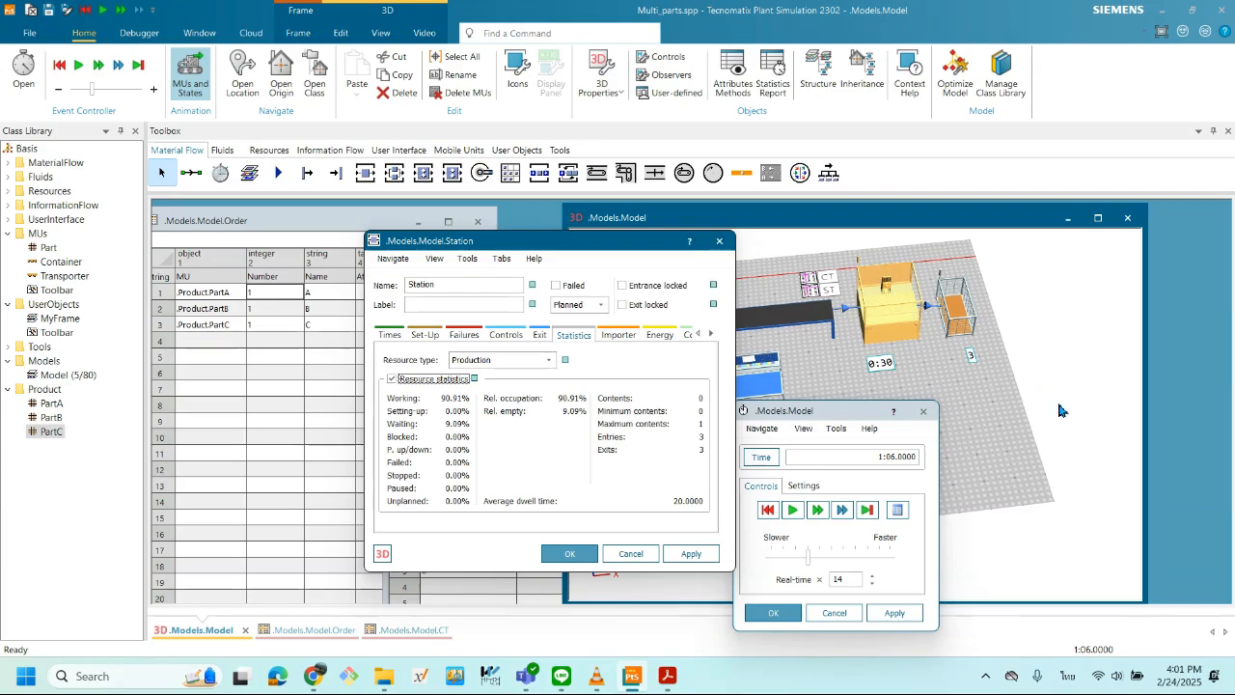
drag(628, 251, 688, 254)
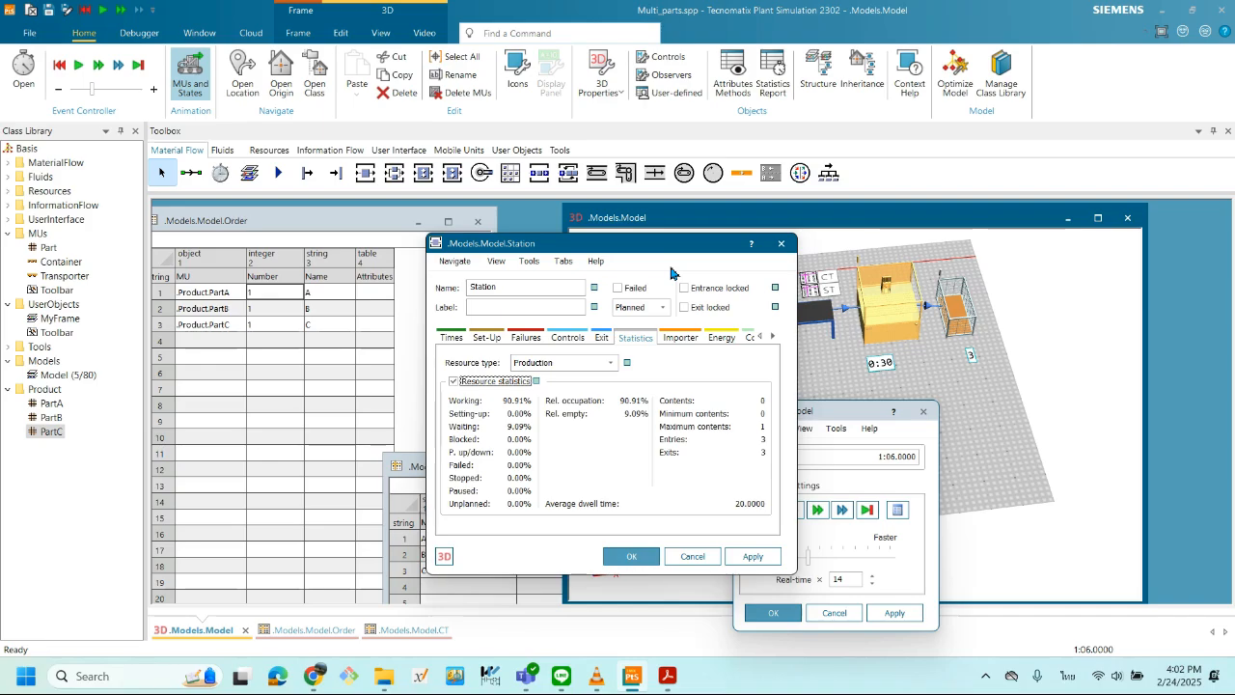
drag(645, 249, 652, 246)
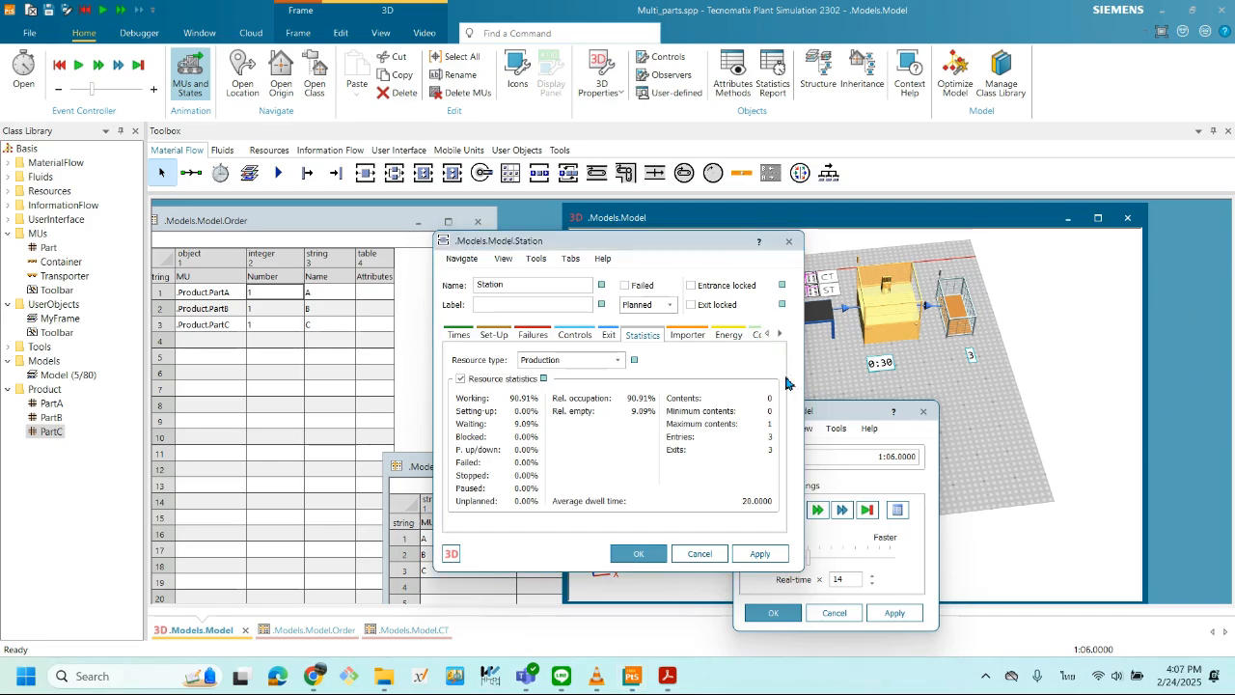
- Switch to the training slides in Acrobat and page forward to the Takt Time Calculation (Mix Production) quiz on slide 61 to study it
mouse_move(668, 685)
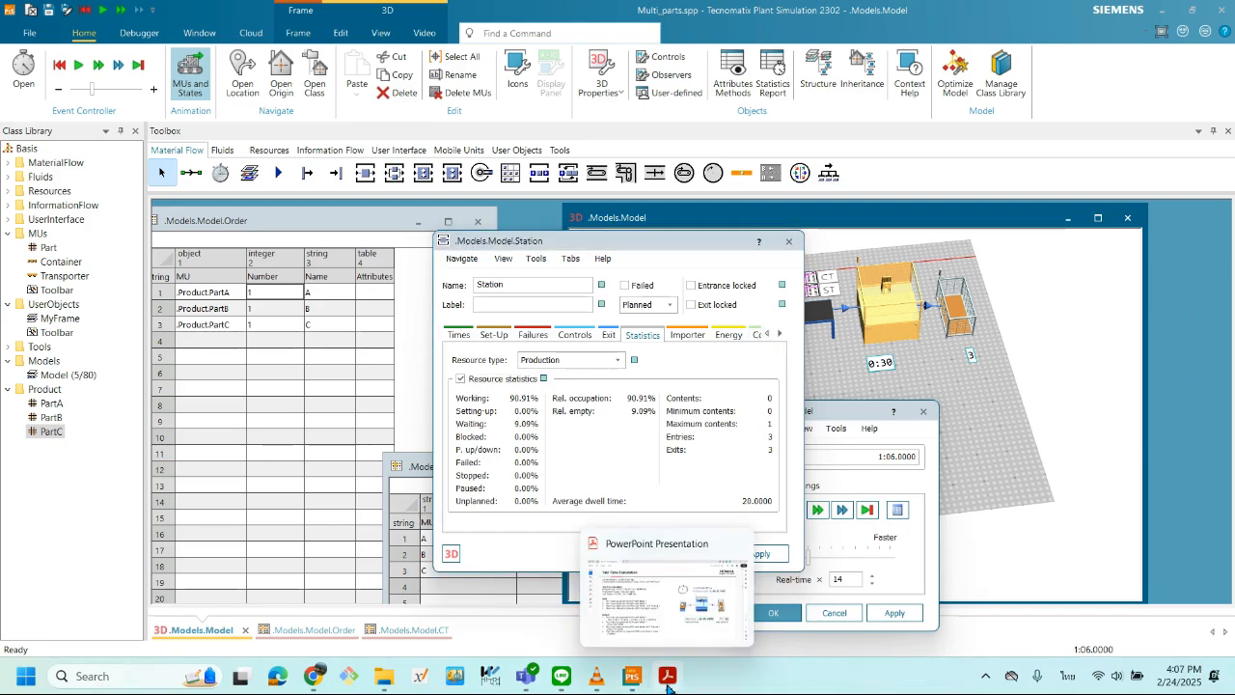
click(662, 609)
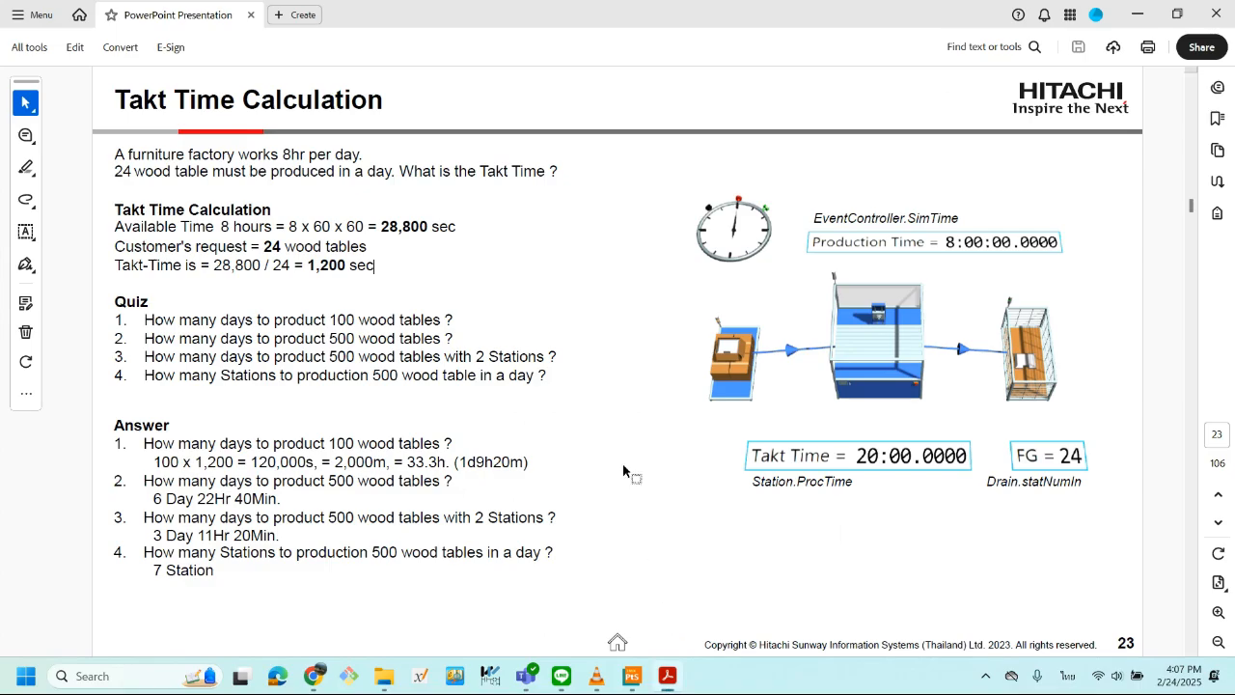
scroll(634, 371, down, 8)
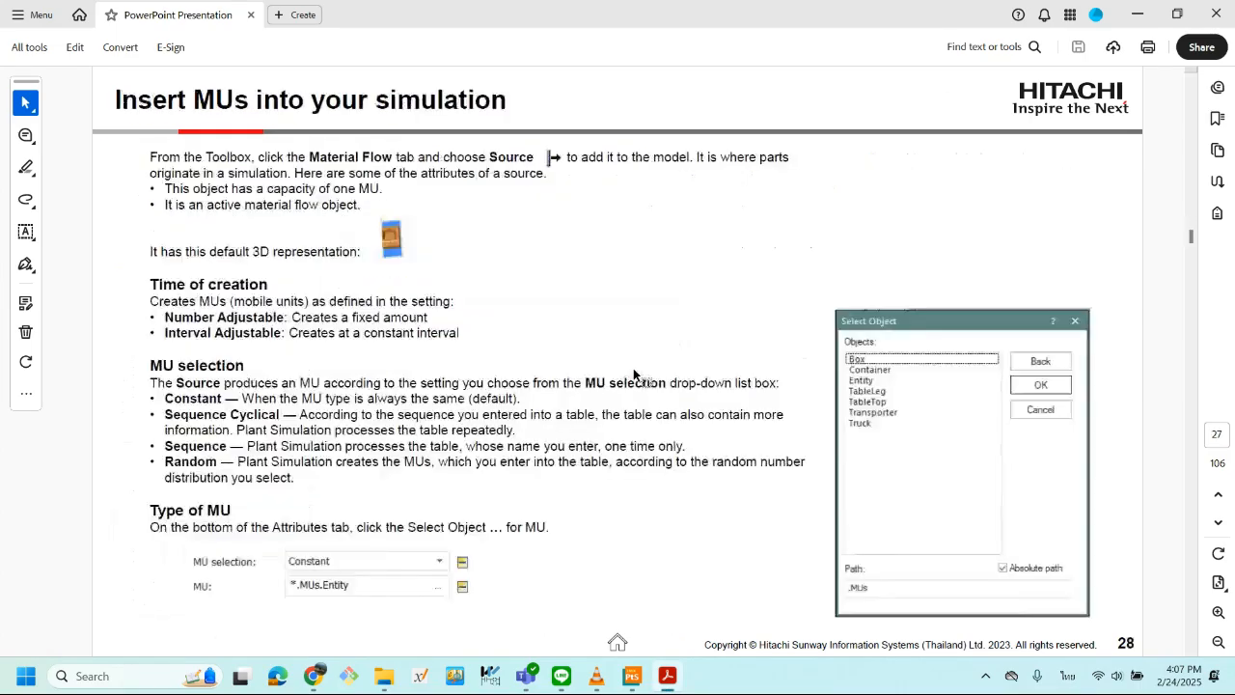
scroll(634, 370, down, 4)
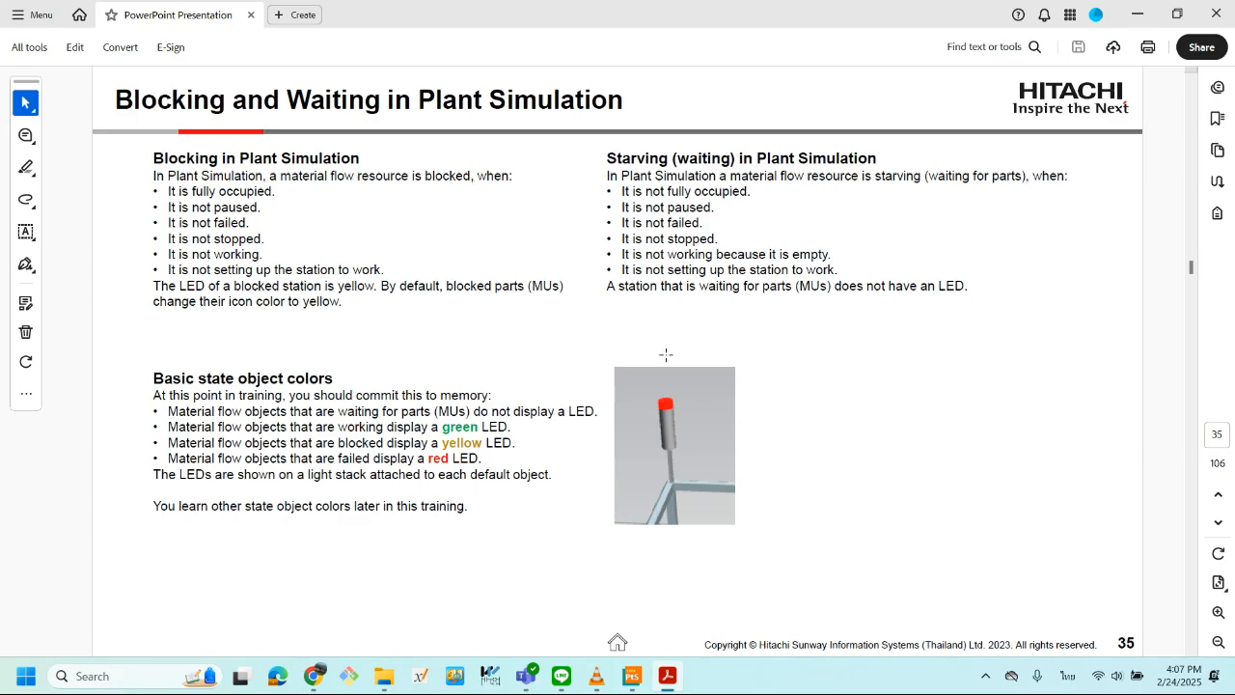
scroll(663, 355, down, 1)
scroll(663, 355, down, 7)
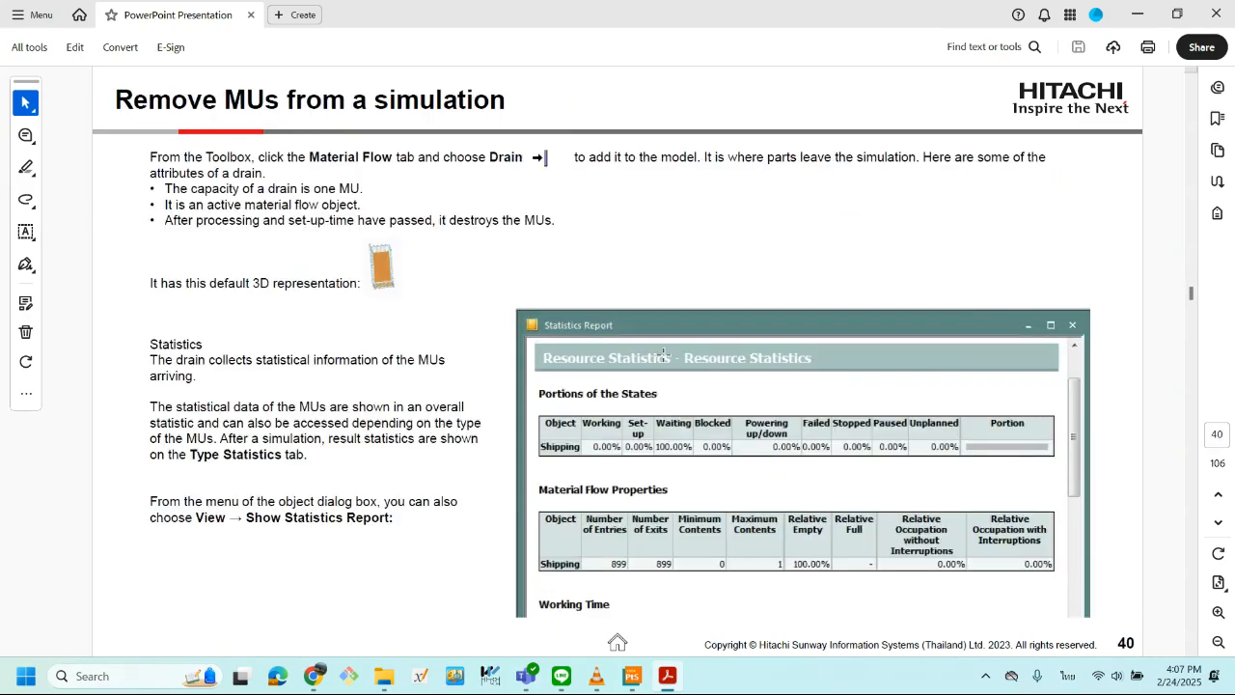
scroll(666, 355, down, 4)
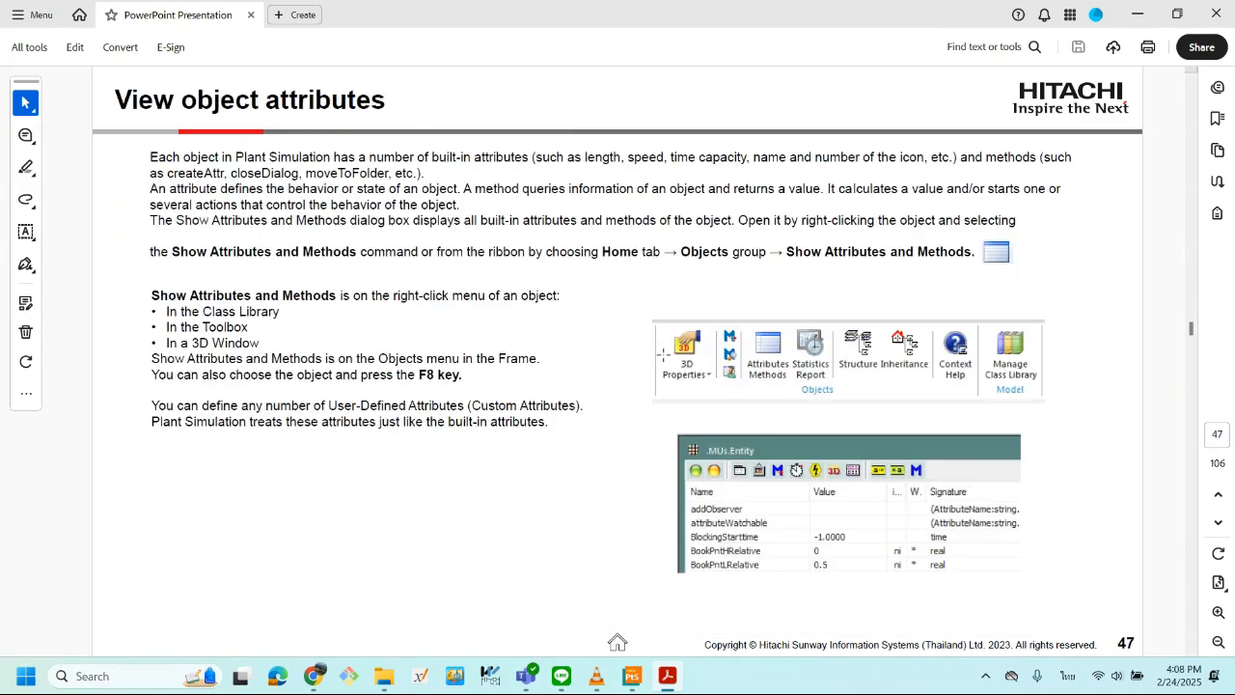
scroll(664, 355, down, 1)
scroll(663, 355, down, 1)
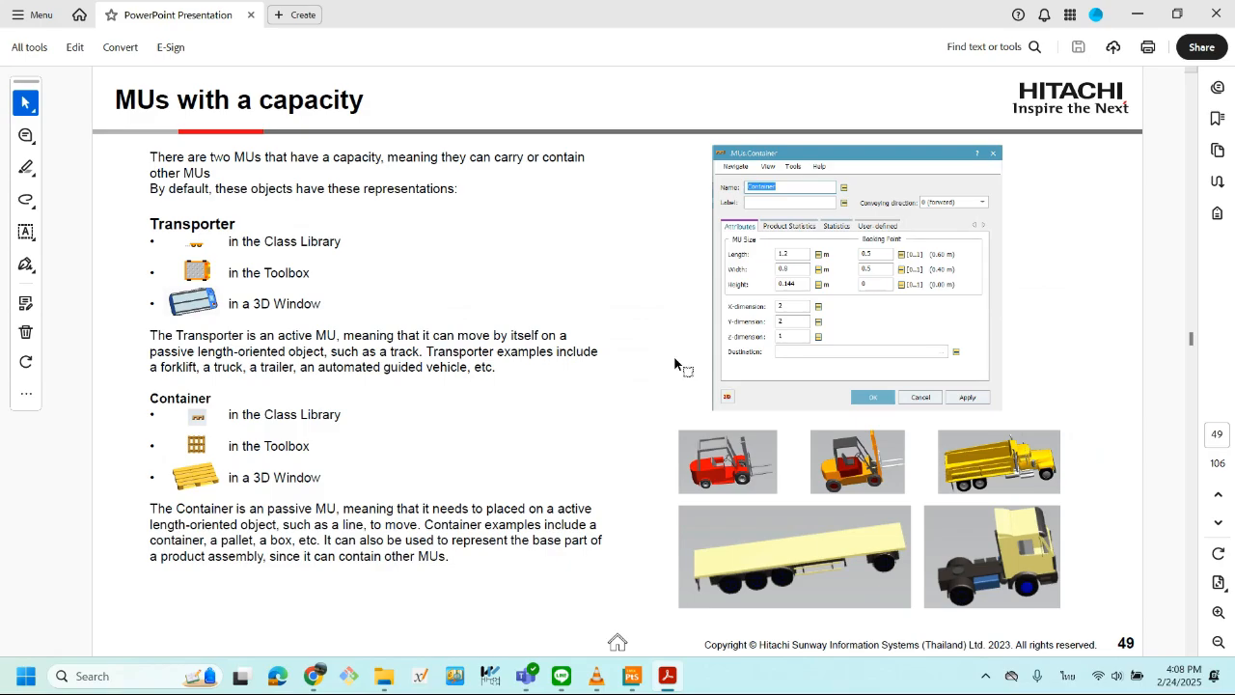
scroll(674, 362, down, 6)
scroll(674, 359, down, 2)
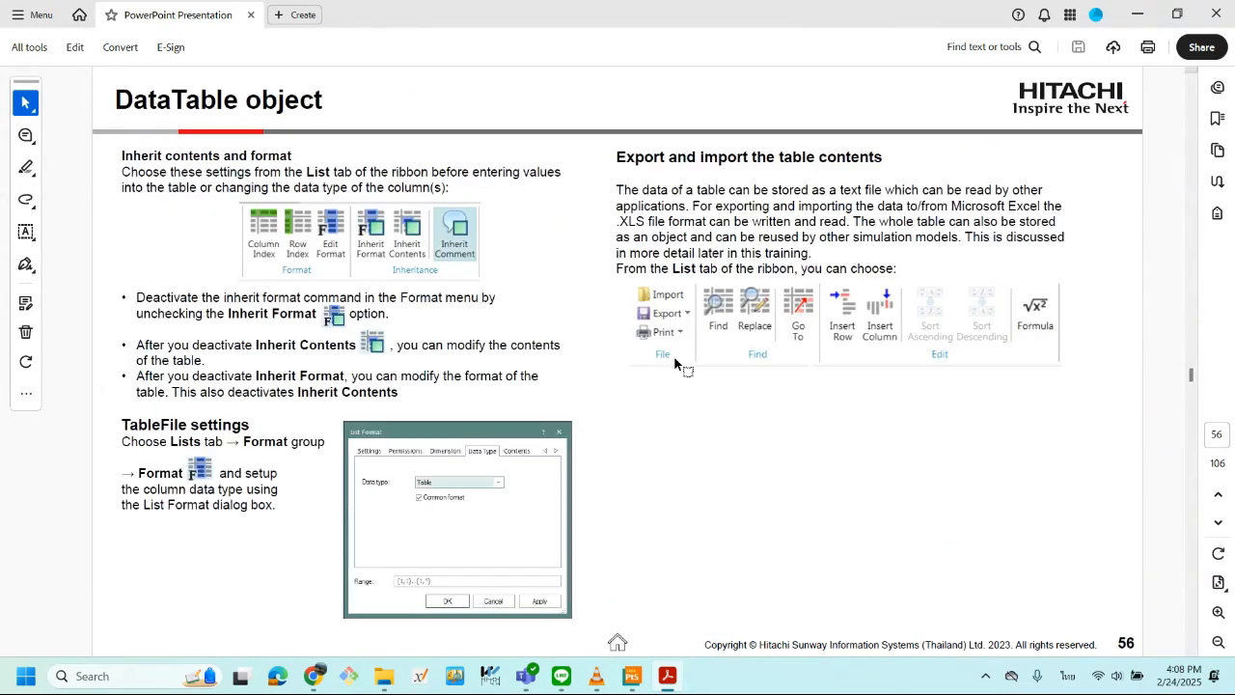
scroll(673, 358, down, 3)
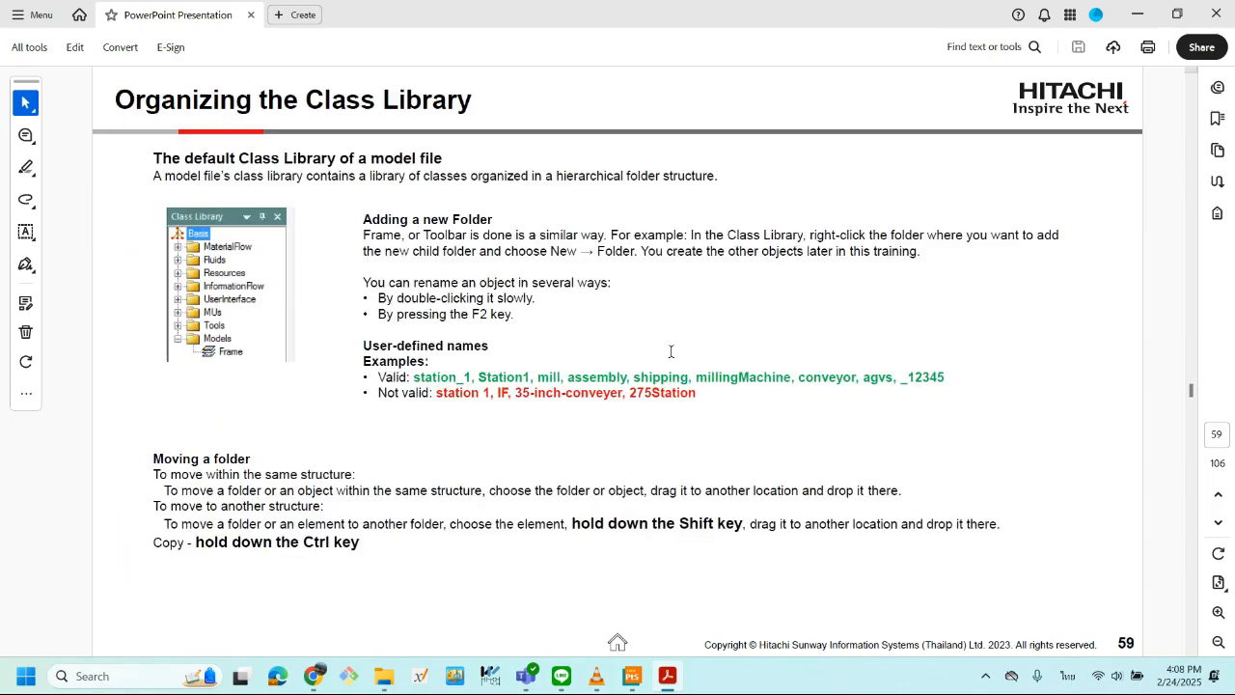
scroll(675, 363, down, 1)
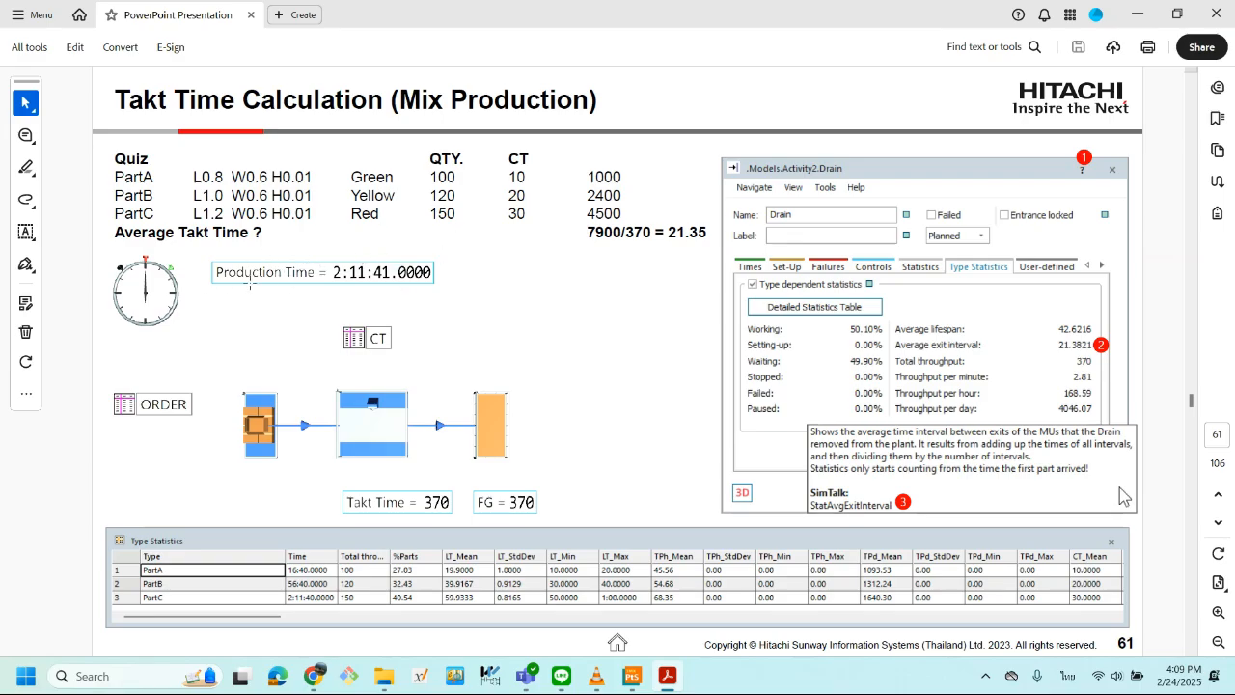
scroll(160, 318, down, 1)
scroll(526, 306, up, 1)
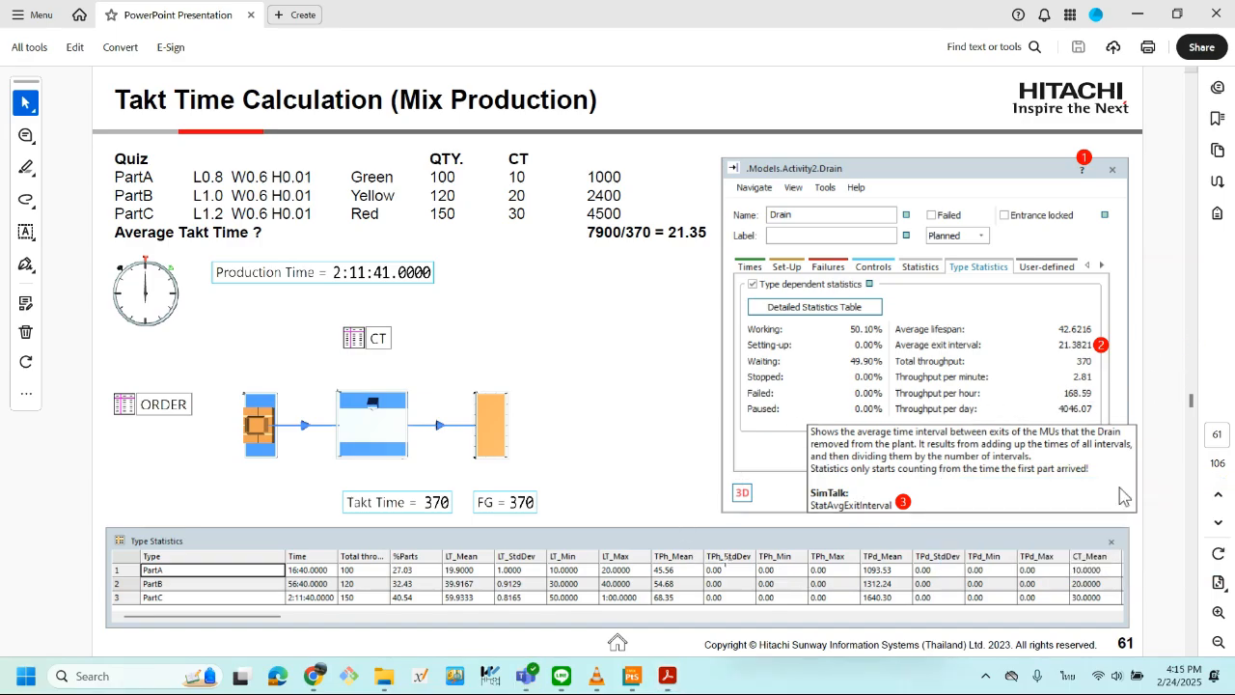
- Return to Plant Simulation and move the Station dialog and CT table clear of the Order table and model
click(632, 676)
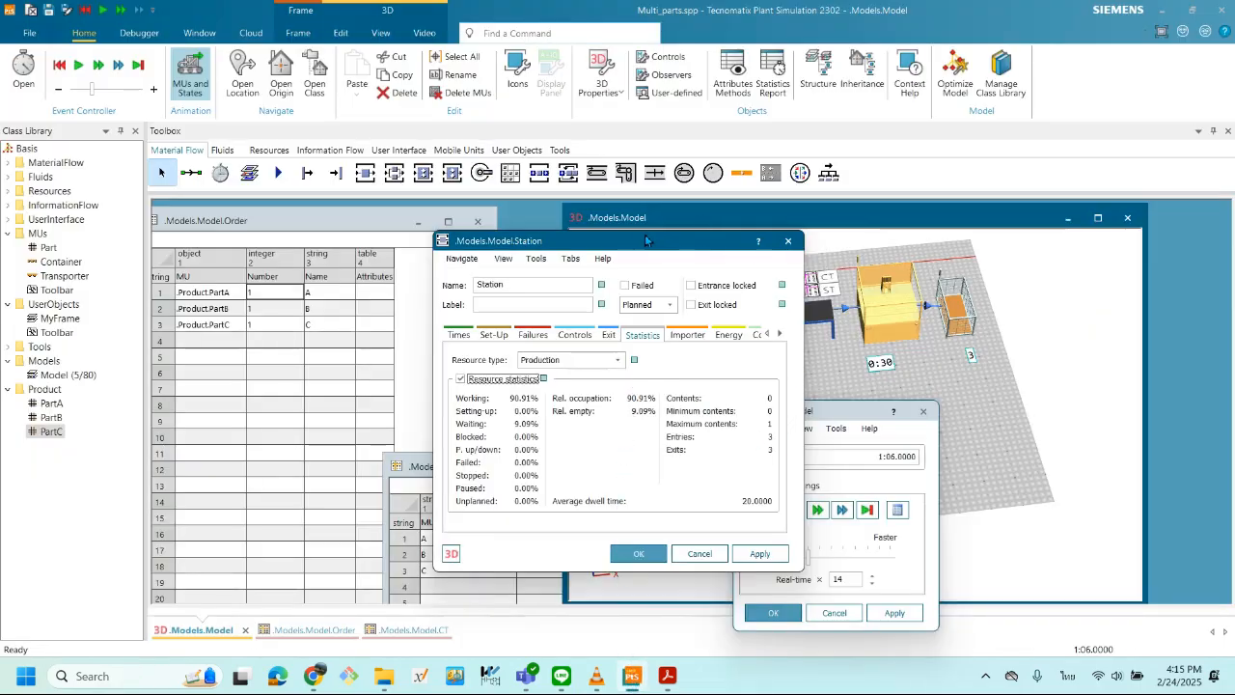
drag(632, 241, 741, 241)
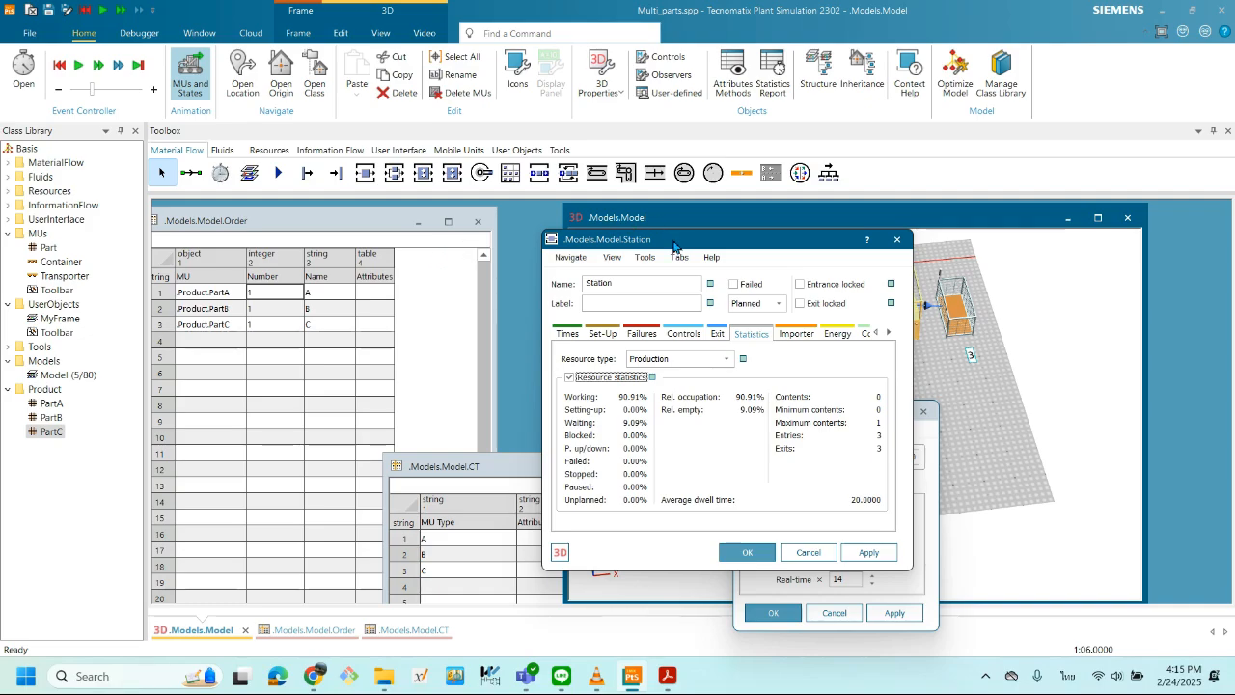
drag(673, 246, 871, 337)
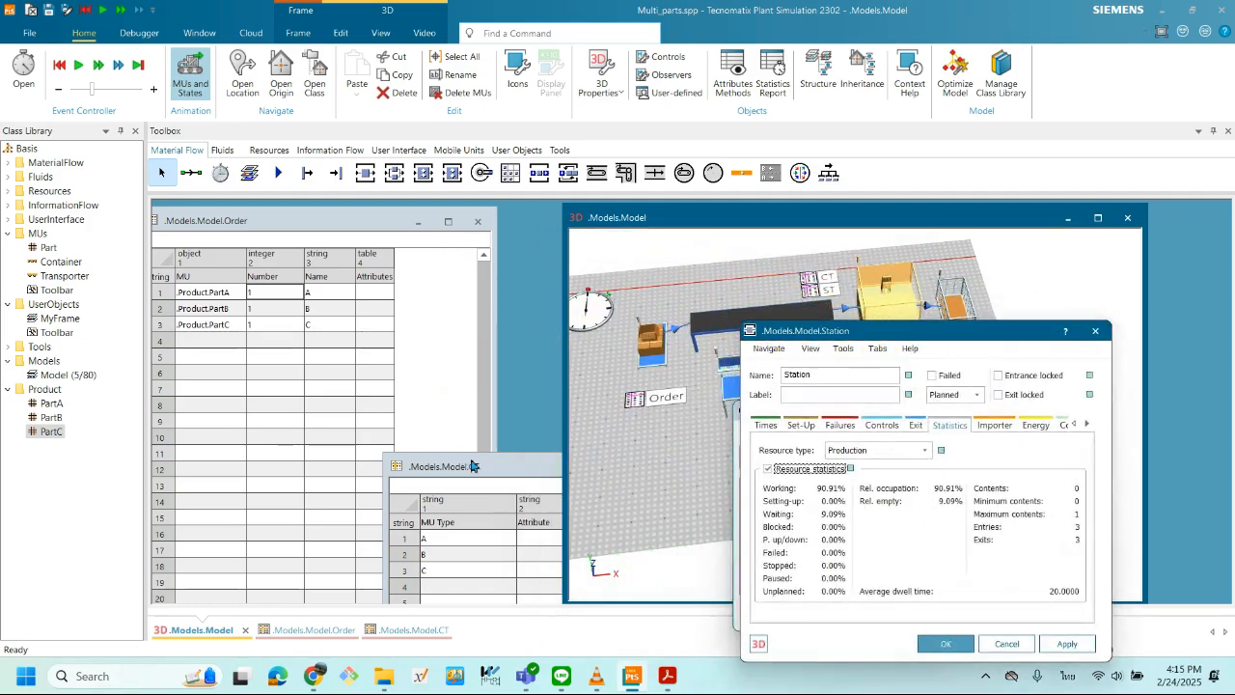
drag(473, 466, 608, 402)
- Set the Order table's Number to 100 for PartA and 120 for PartB
click(275, 353)
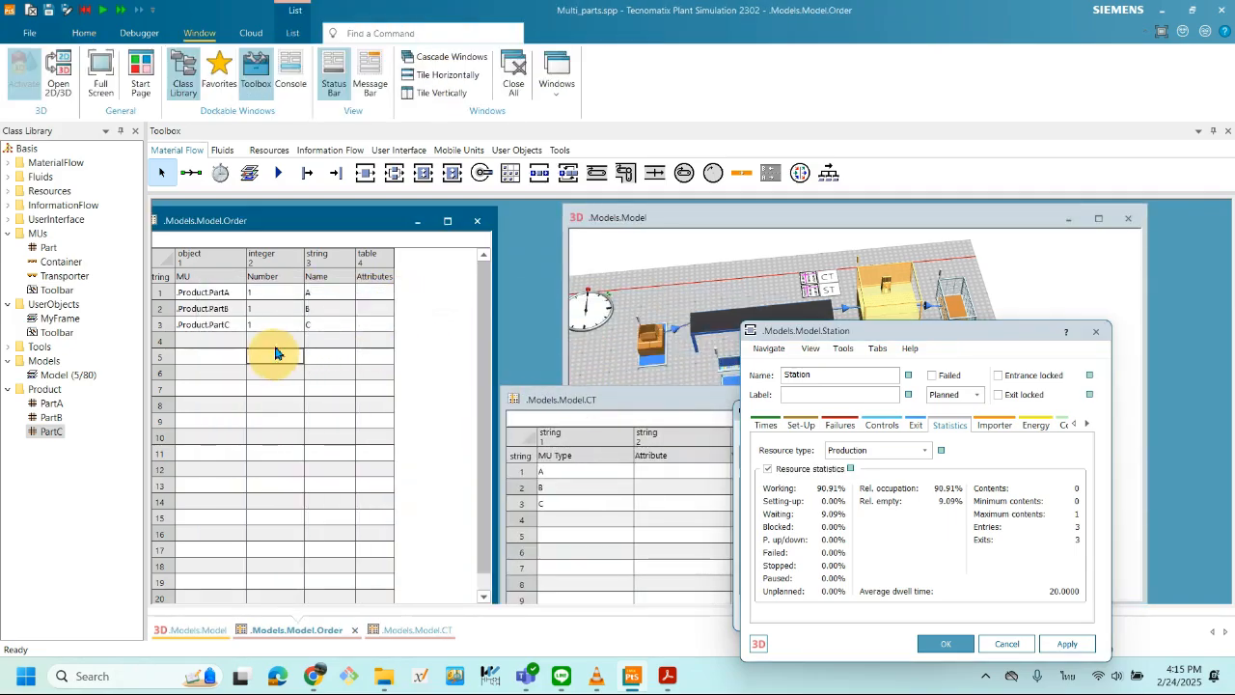
double_click(266, 293)
drag(270, 293, 235, 292)
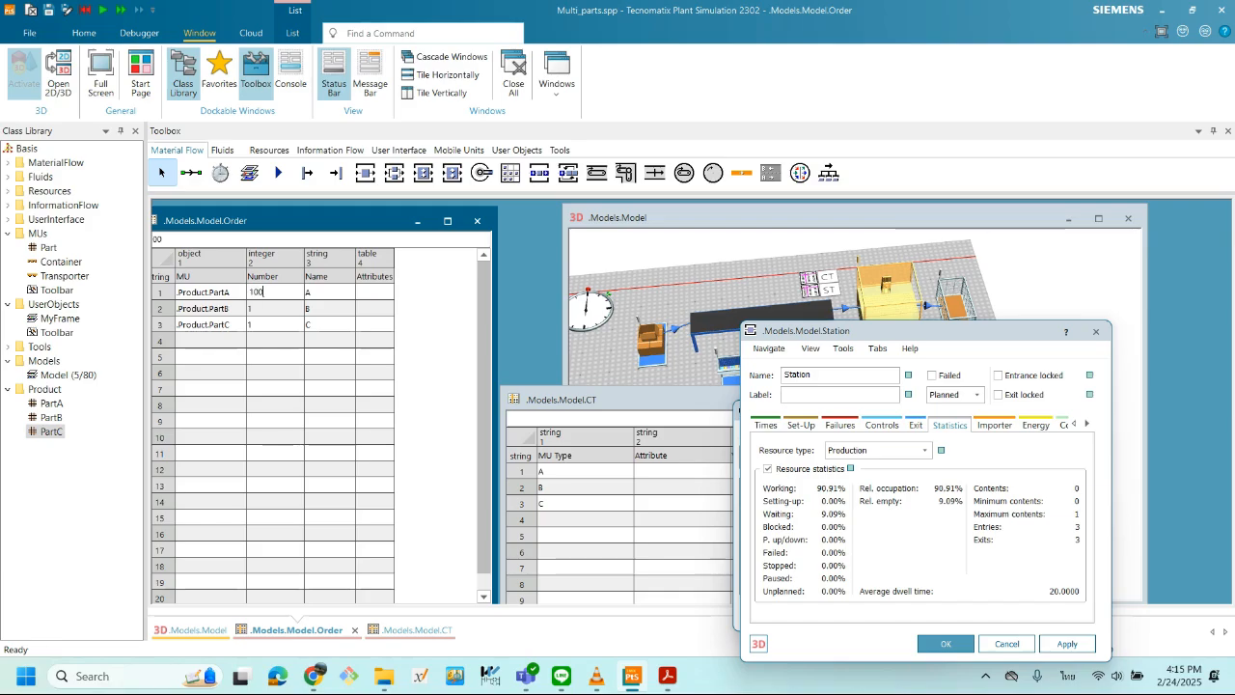
double_click(278, 308)
drag(285, 309, 243, 309)
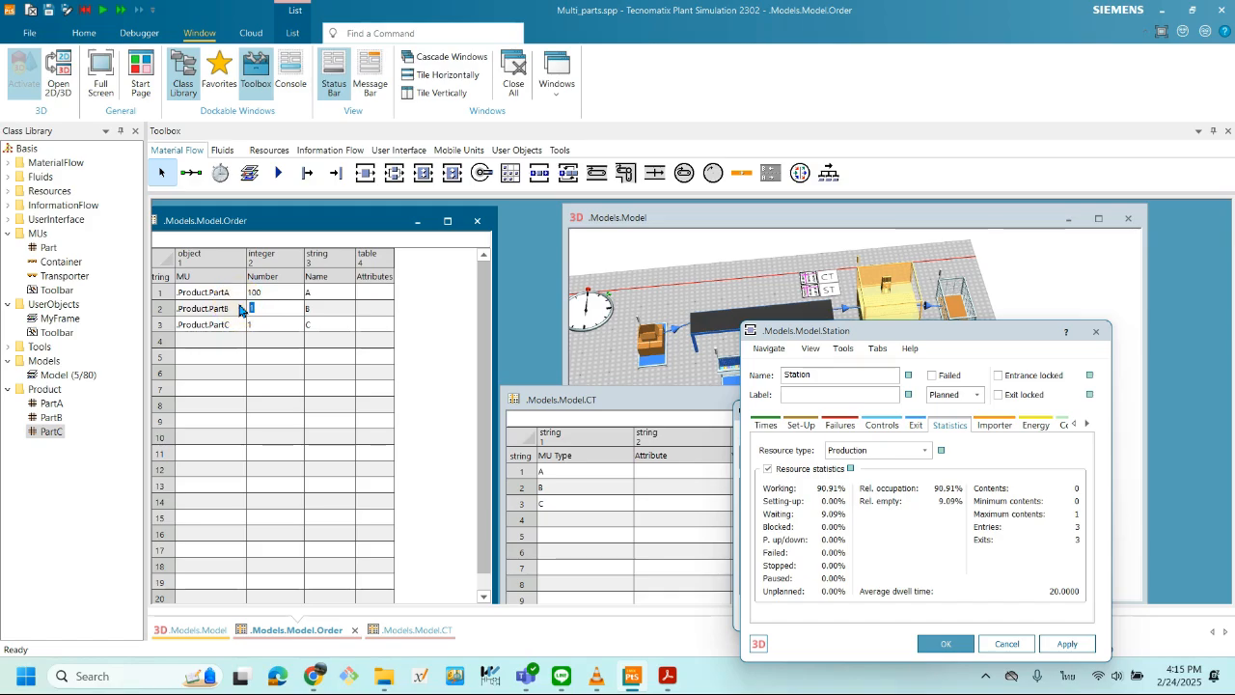
text(10)
drag(289, 308, 239, 307)
text(12)
- Set the Order table's Number for PartC to 150
click(268, 325)
double_click(272, 324)
drag(280, 323, 238, 324)
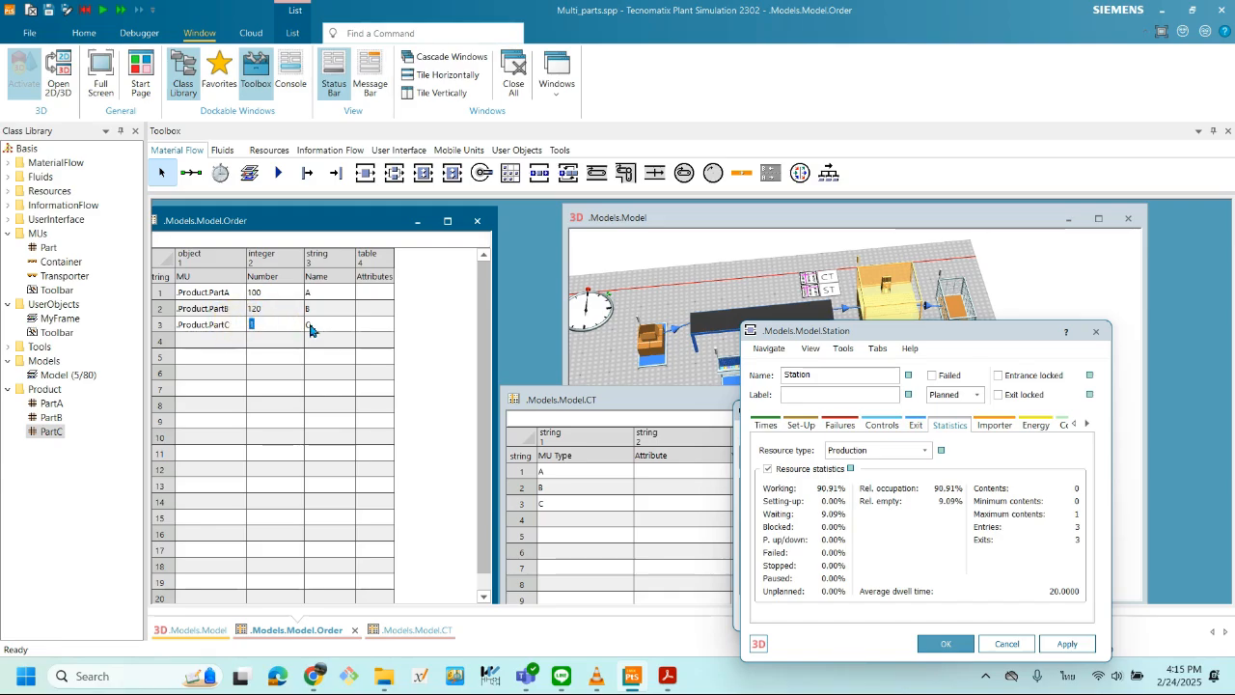
text(150)
click(324, 331)
click(335, 345)
- Examine the Station's processing time setting and close its dialog
drag(855, 338, 536, 243)
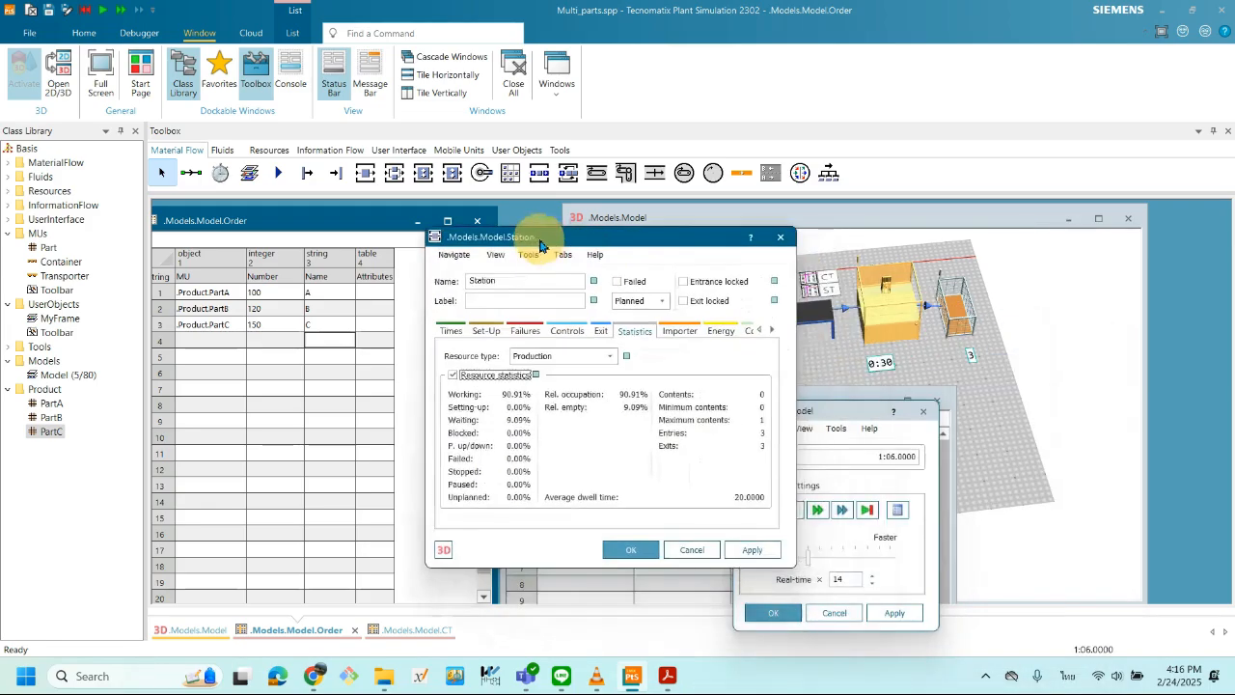
drag(660, 241, 805, 232)
click(593, 328)
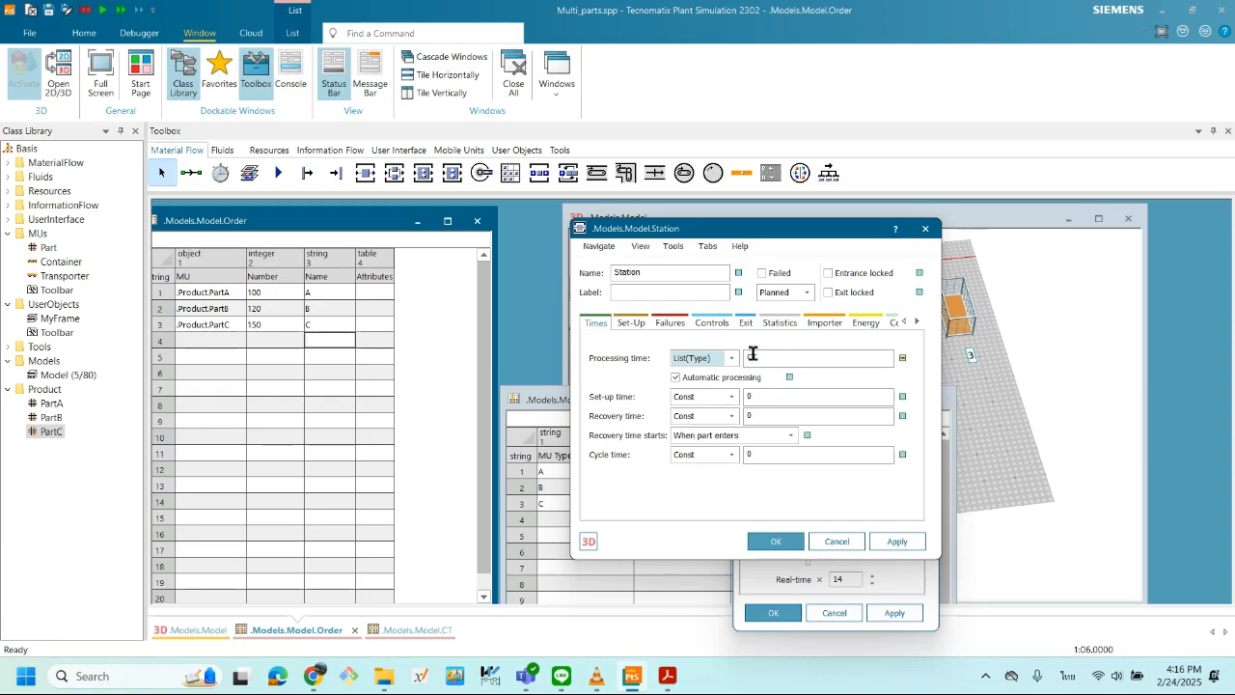
click(777, 542)
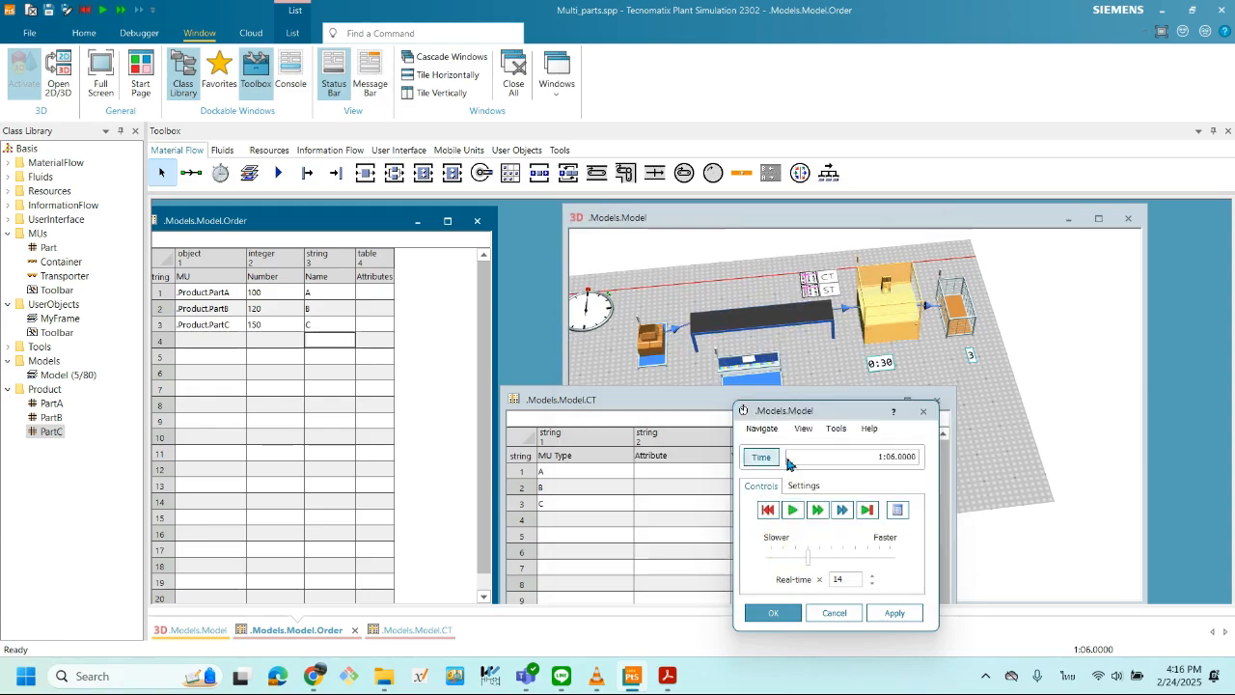
- Show the CT table's Time column and reopen the Station's processing time settings, moving the dialogs clear of the Source
drag(825, 411, 1024, 321)
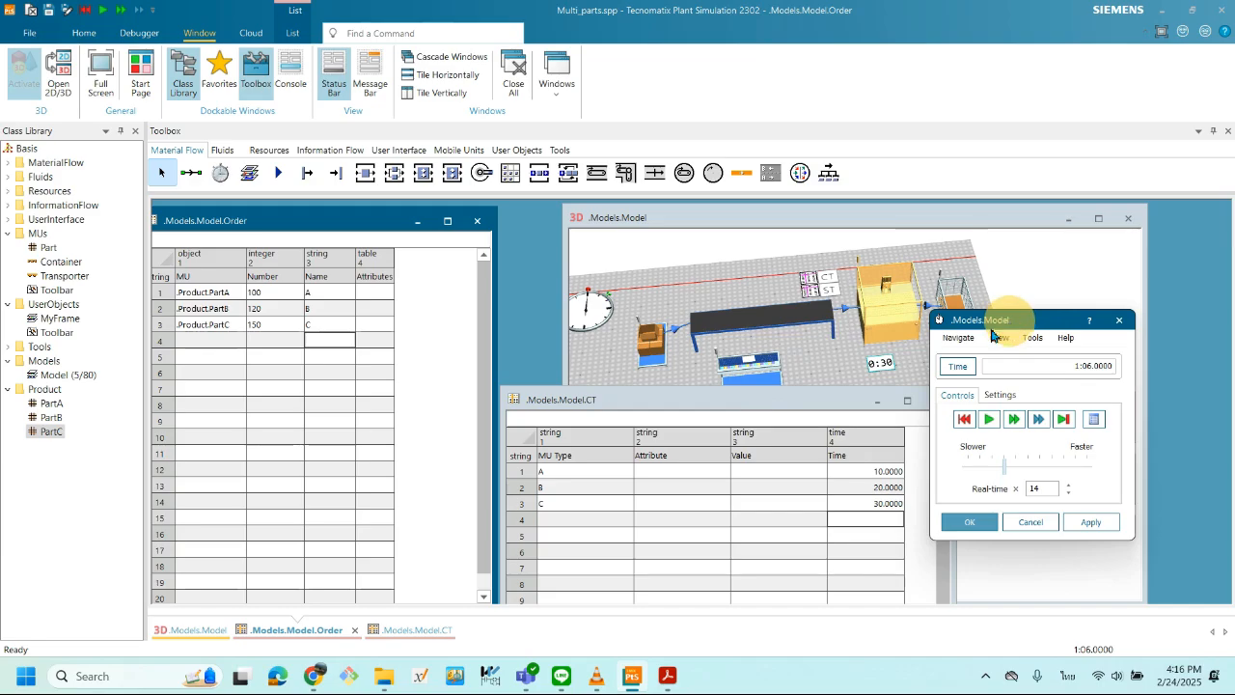
drag(689, 393, 382, 319)
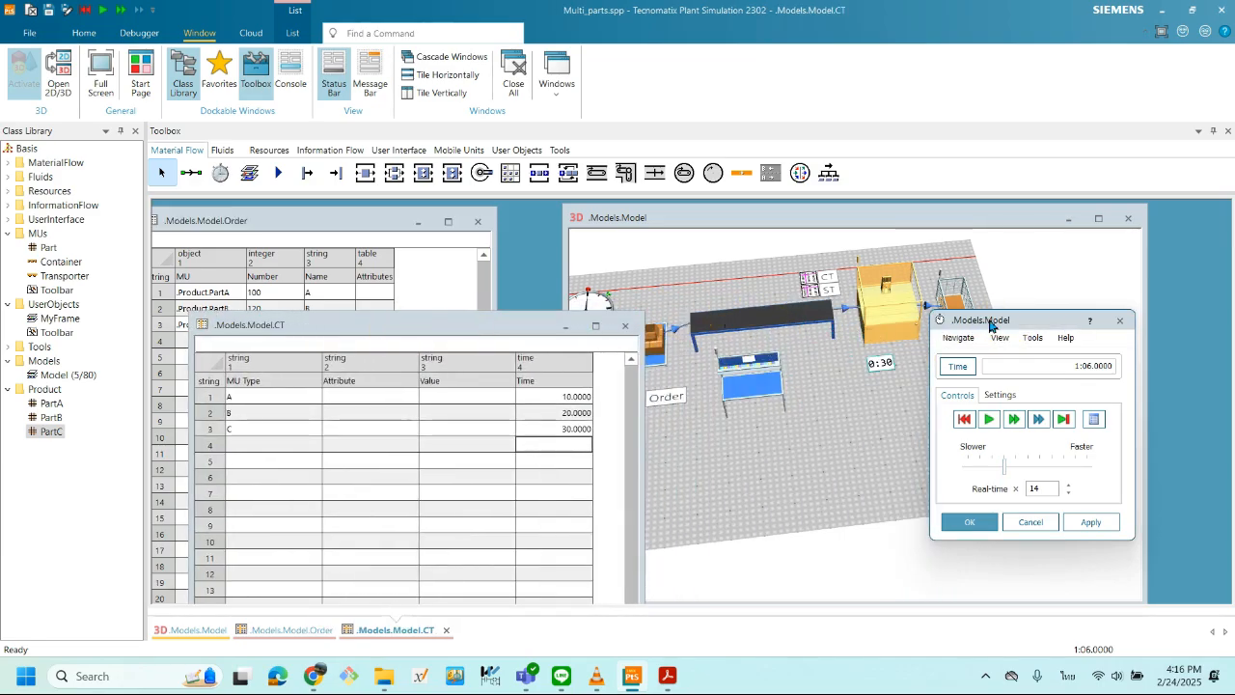
drag(984, 321, 585, 318)
double_click(893, 332)
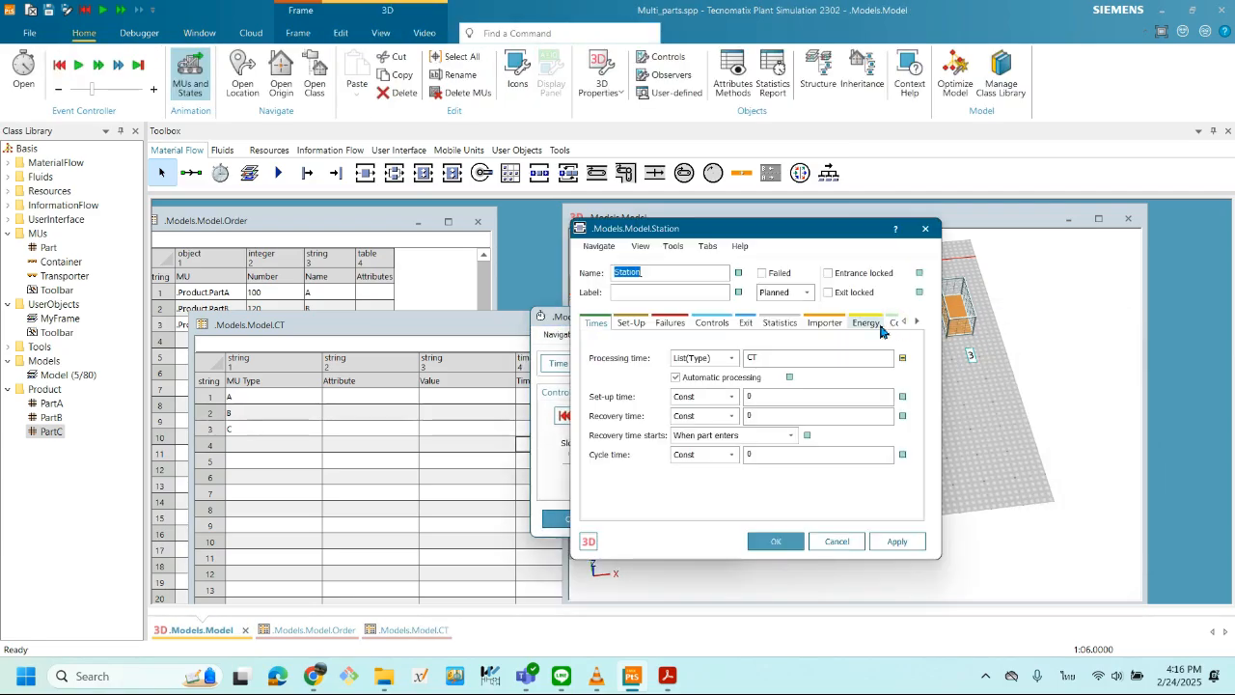
drag(830, 232, 1034, 265)
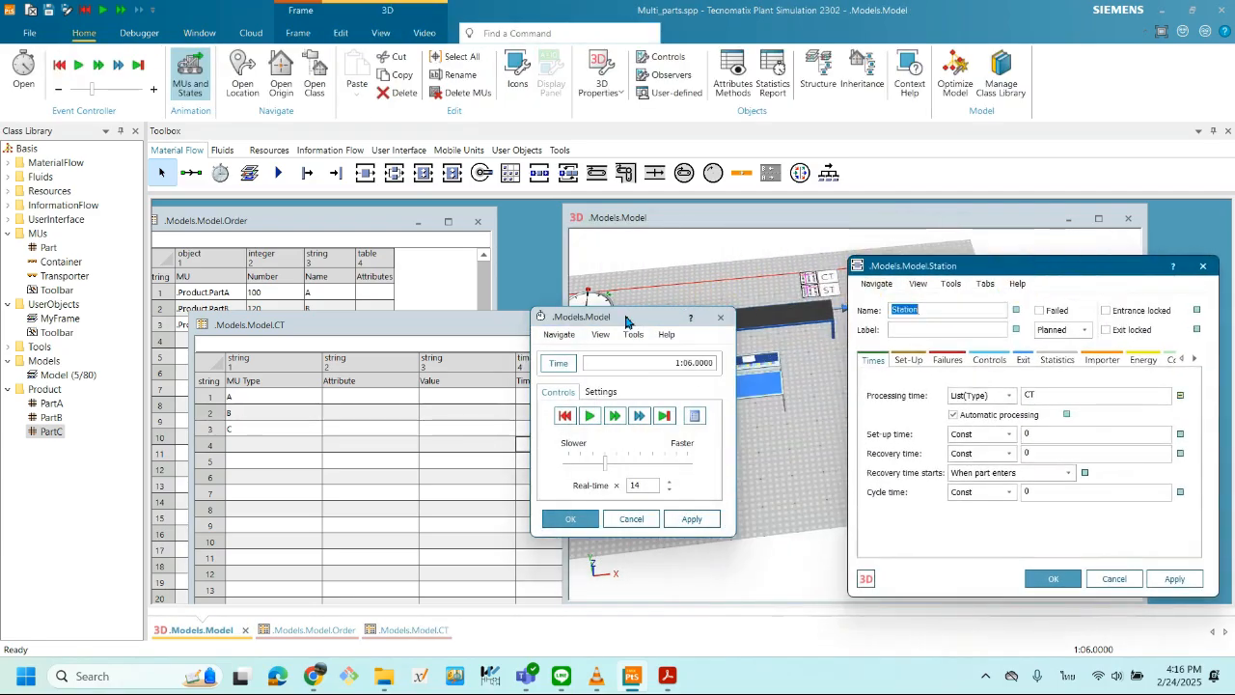
drag(589, 316, 922, 340)
- Open the Source's attributes, examine its MU selection against the Order table, and check the mix production quiz slide in Acrobat
double_click(656, 357)
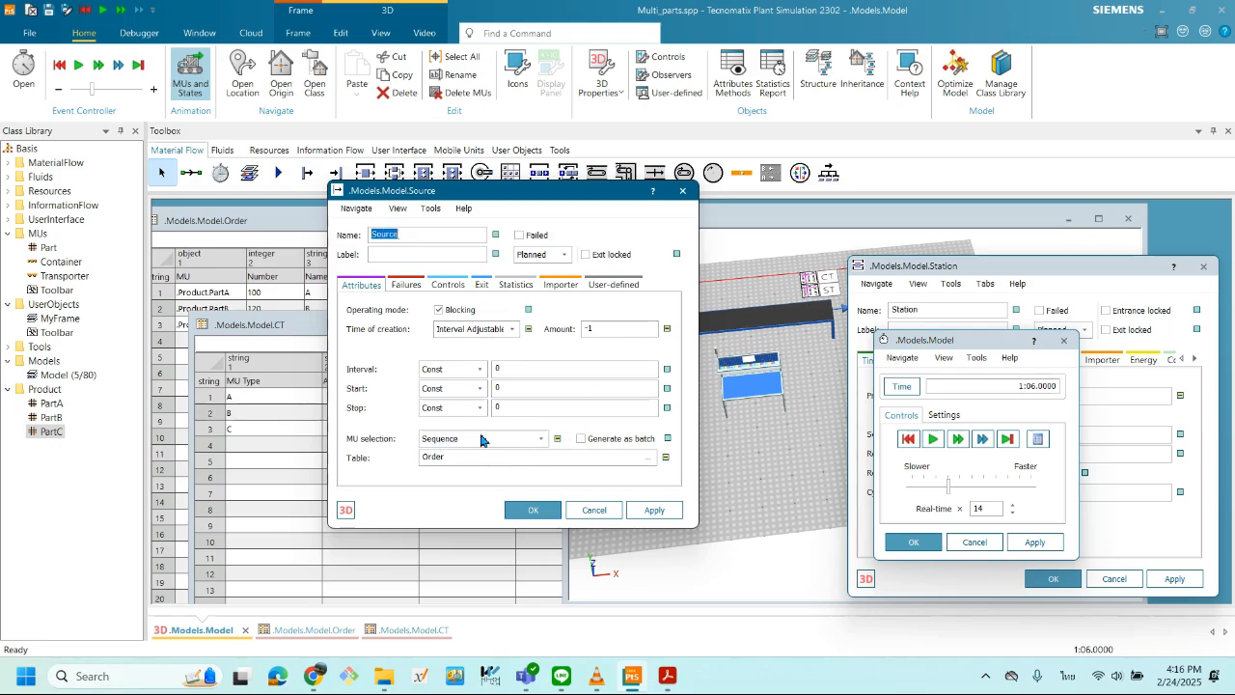
drag(550, 193, 758, 431)
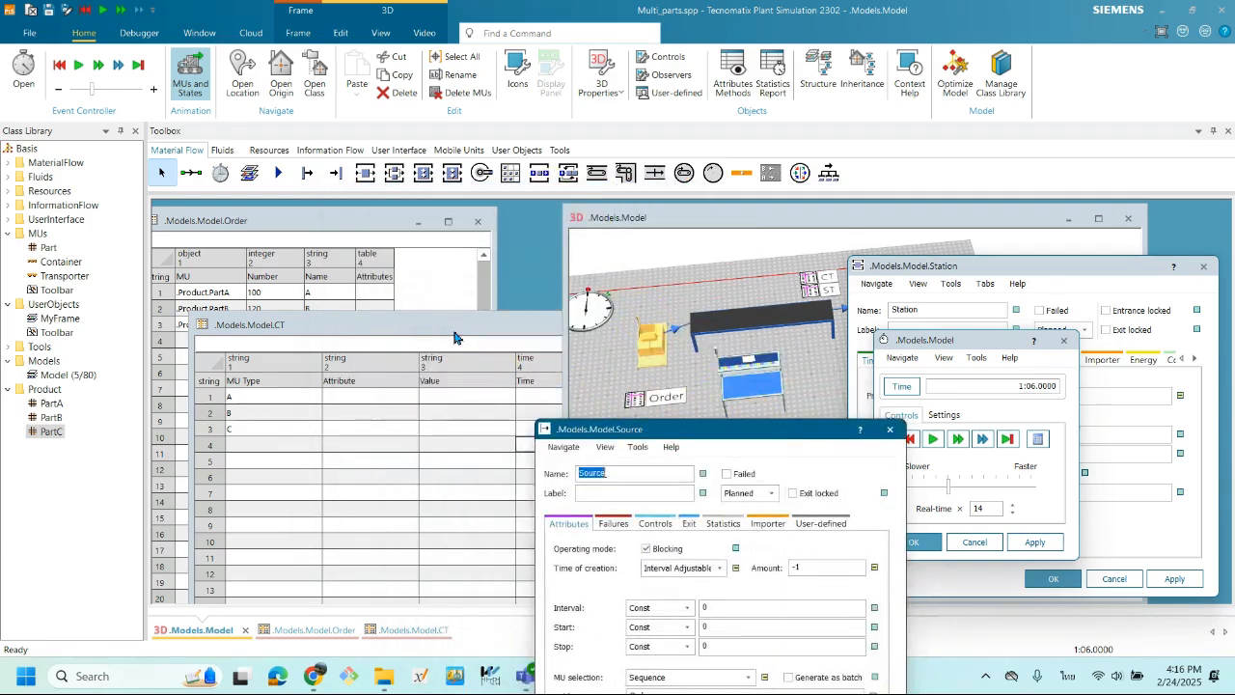
click(417, 326)
drag(409, 350, 356, 489)
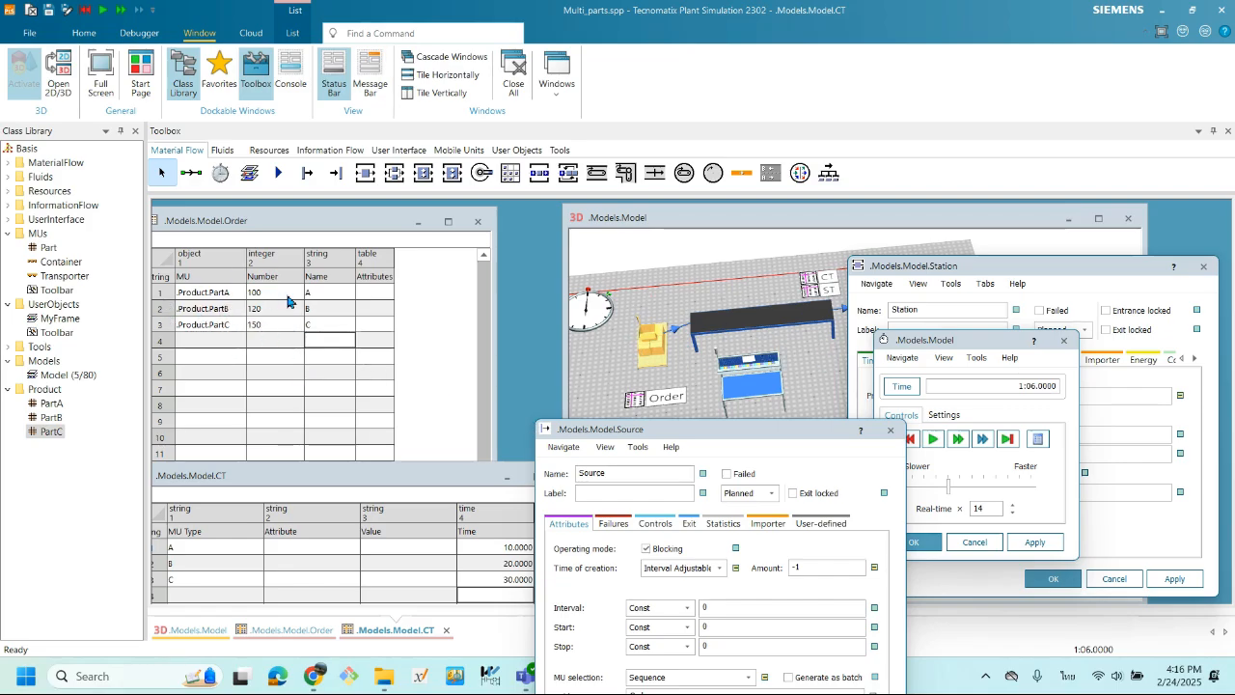
drag(728, 427, 397, 325)
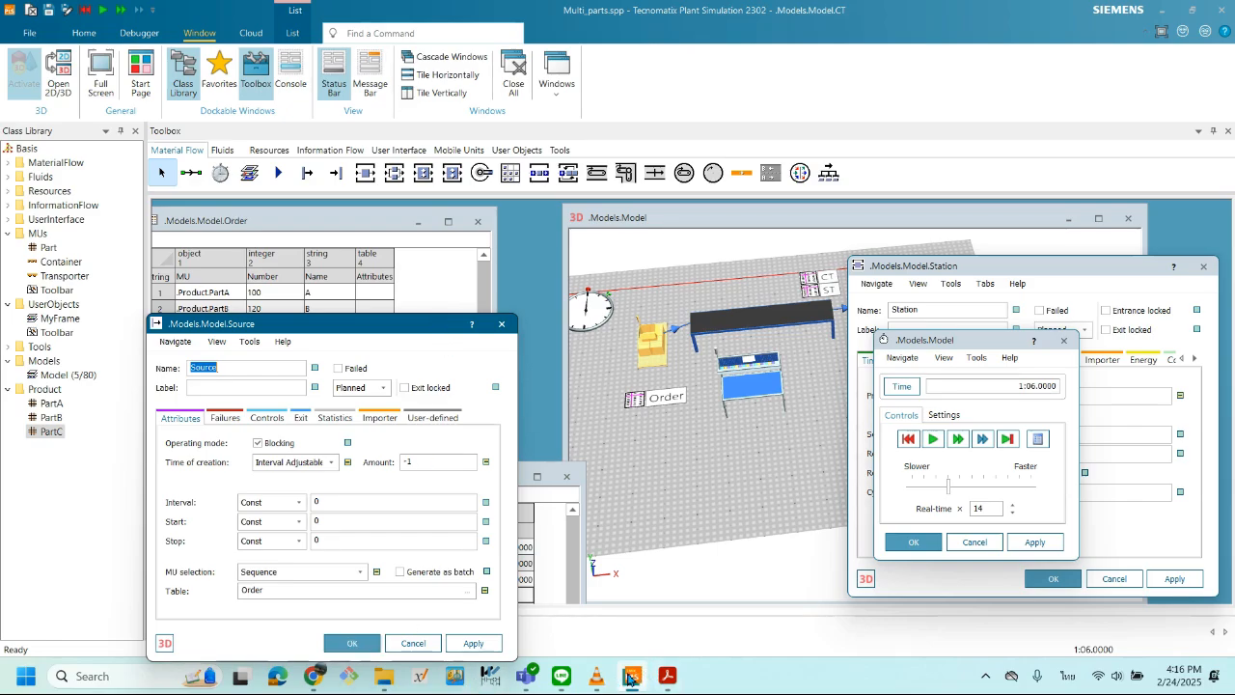
click(666, 677)
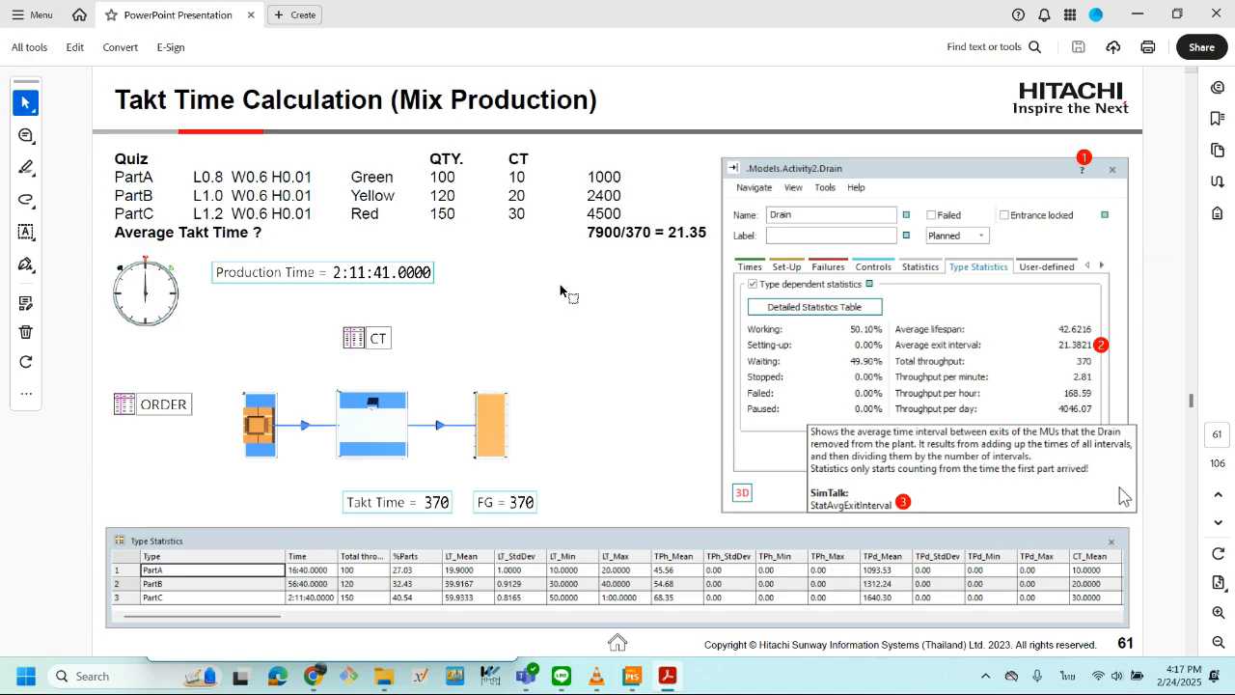
click(632, 676)
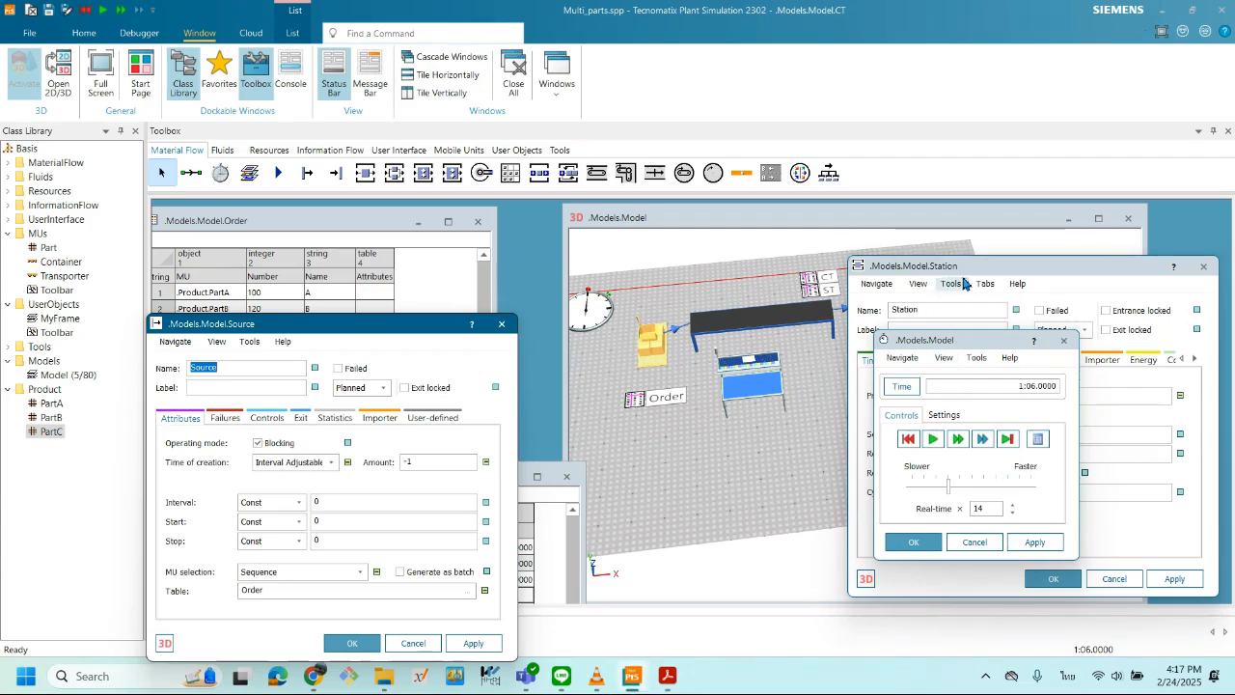
- Reset the simulation, close the Station's dialog, and place the Source and event controller dialogs clear of the 3D model
drag(400, 325, 355, 272)
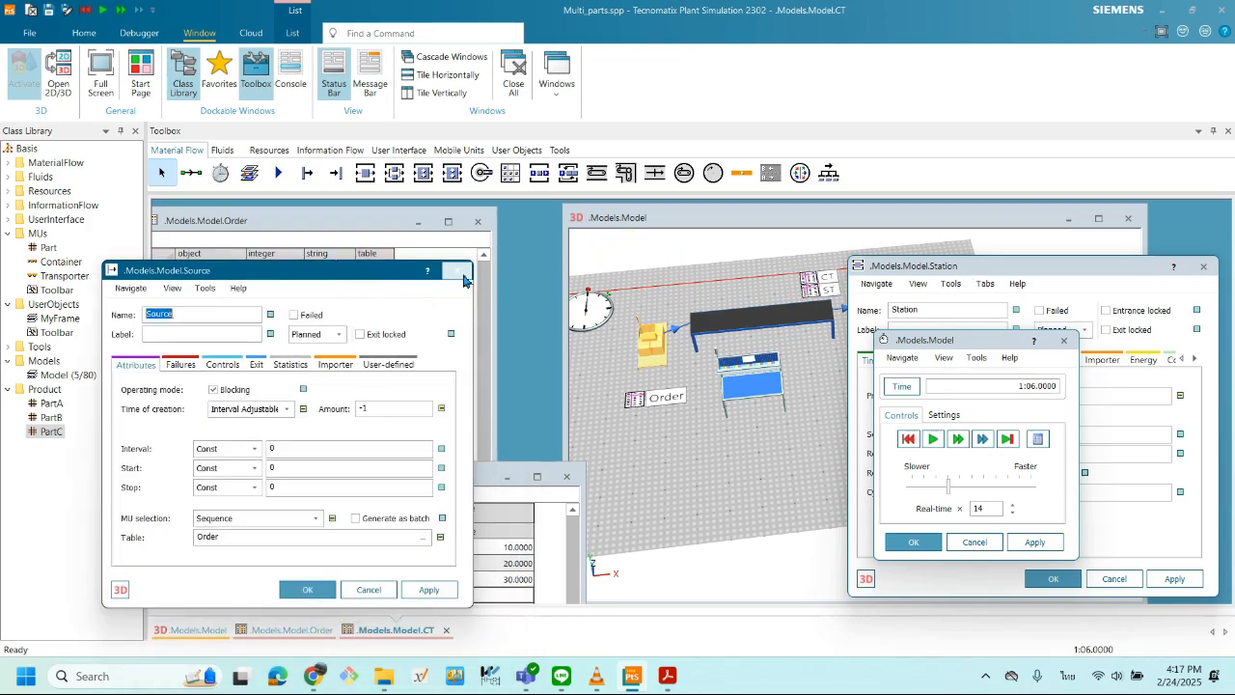
drag(984, 340, 435, 315)
click(736, 409)
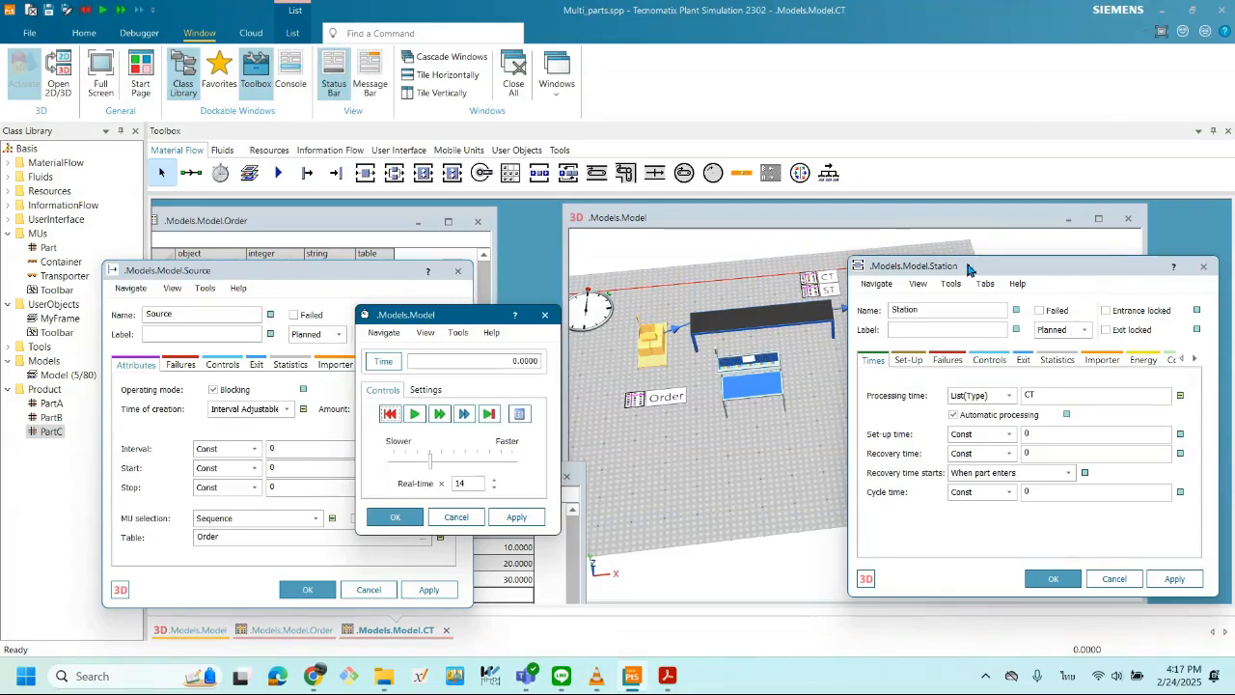
drag(965, 258, 827, 262)
click(1065, 265)
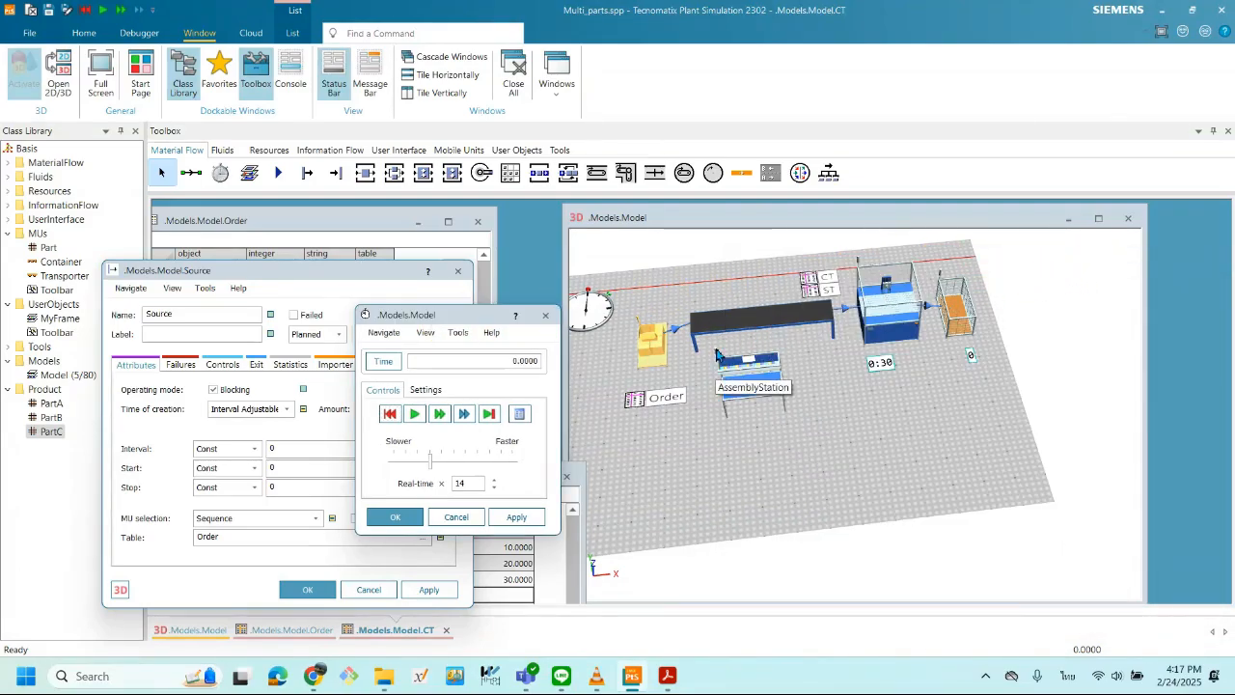
drag(453, 315, 436, 305)
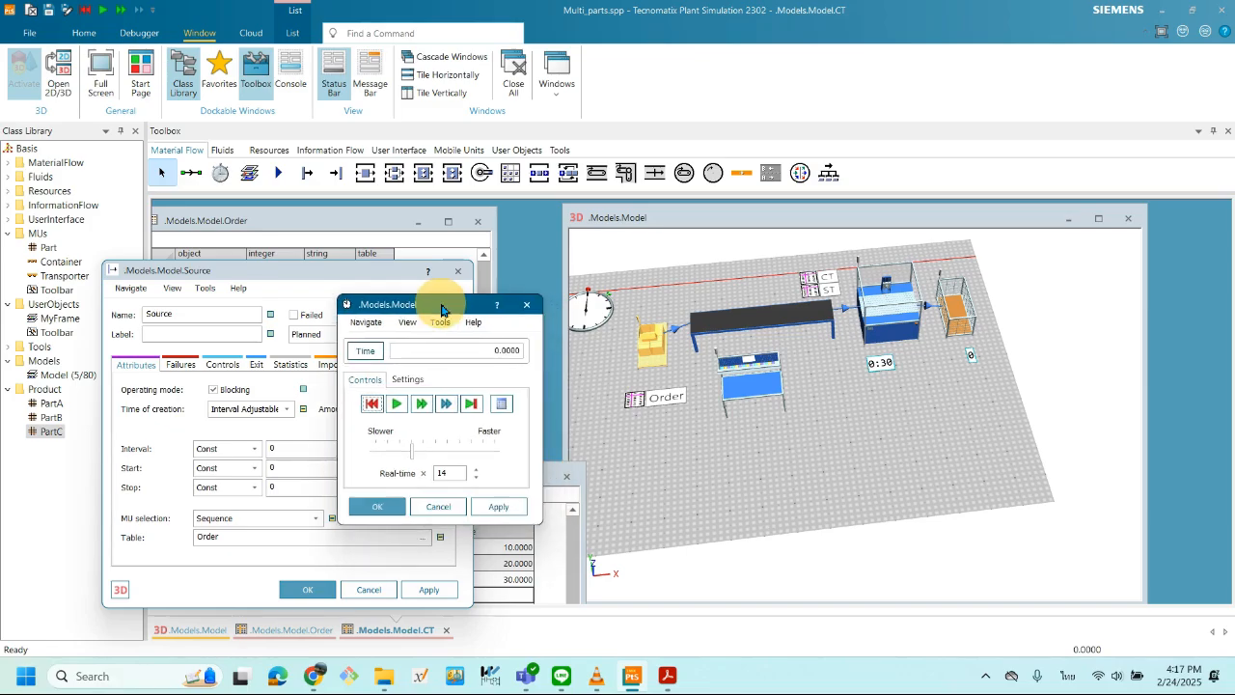
- Start the simulation and add the comment "CT=" to the display that shows the Station's processing time
click(398, 406)
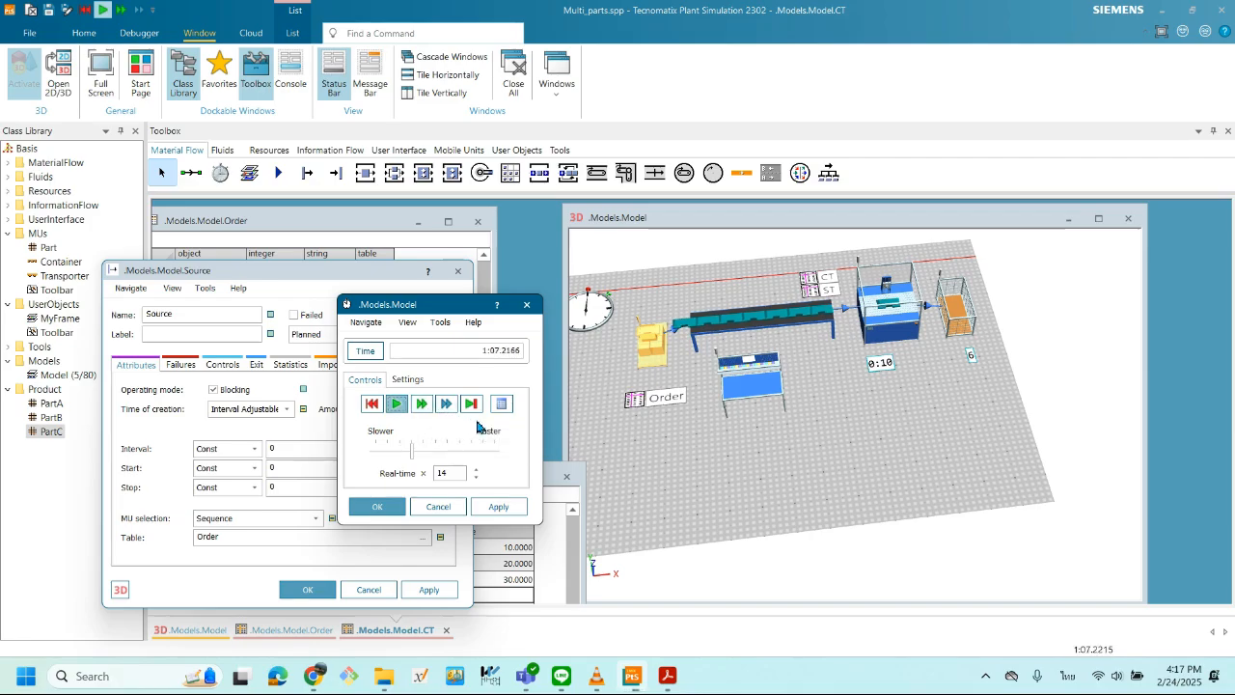
click(891, 367)
click(881, 366)
double_click(882, 367)
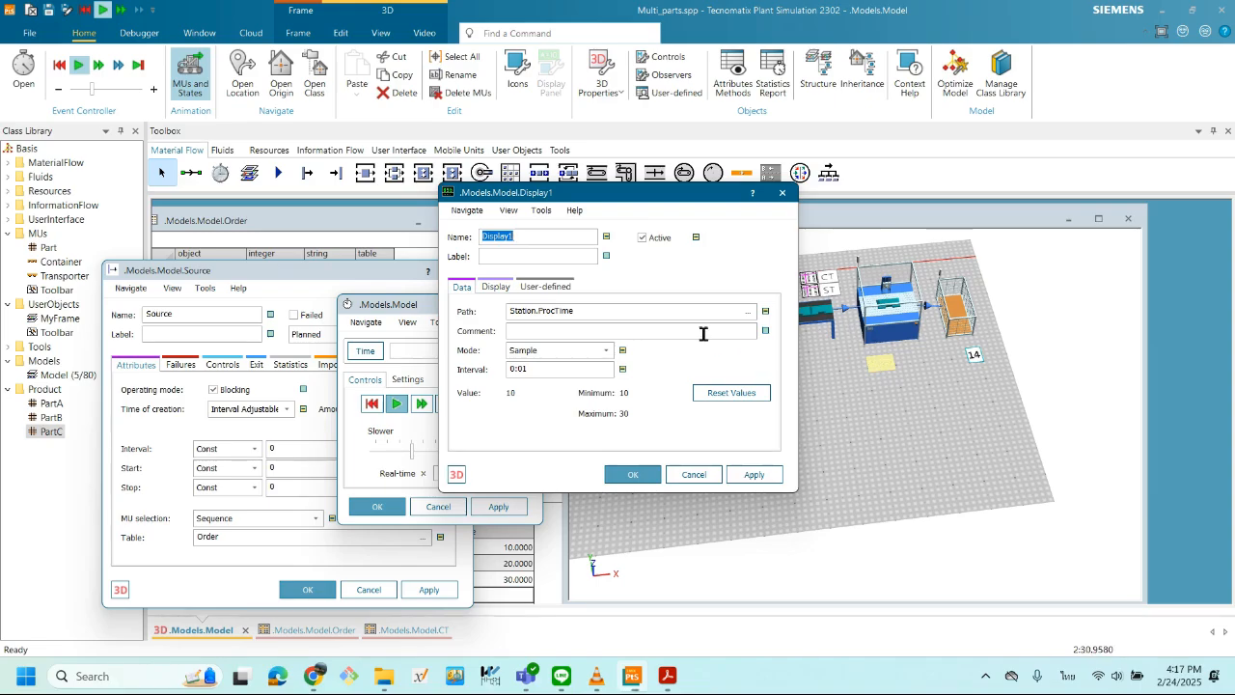
click(544, 332)
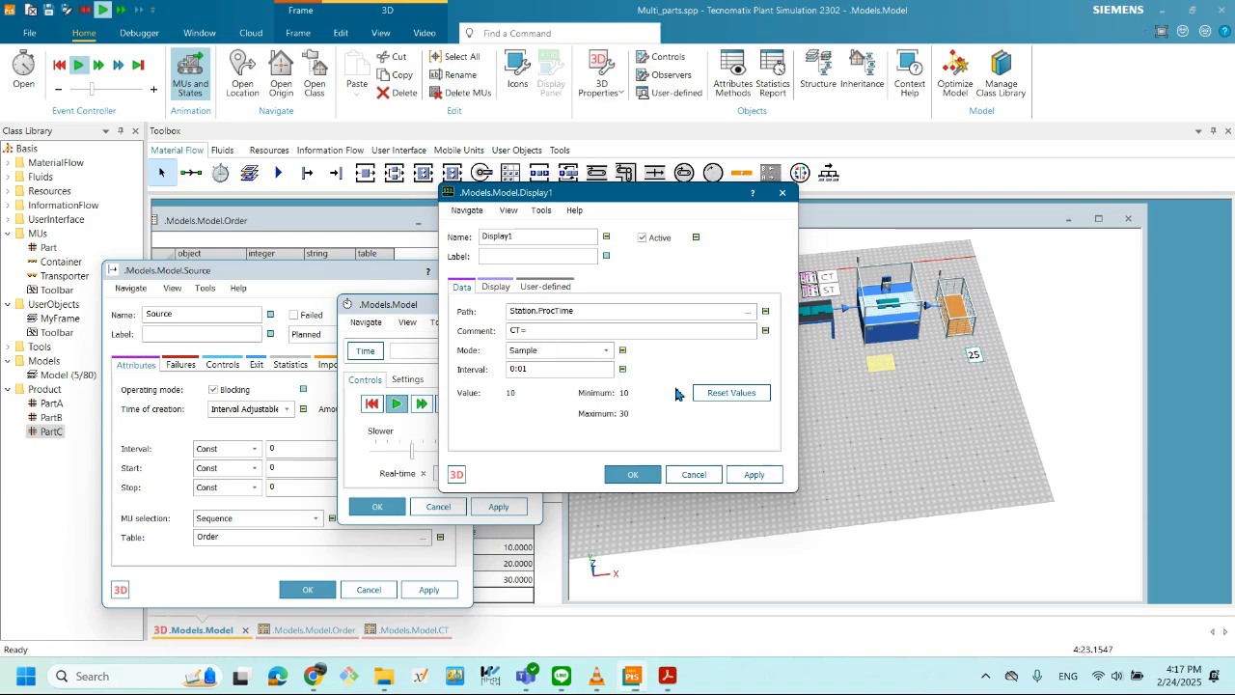
text(CT =)
click(749, 474)
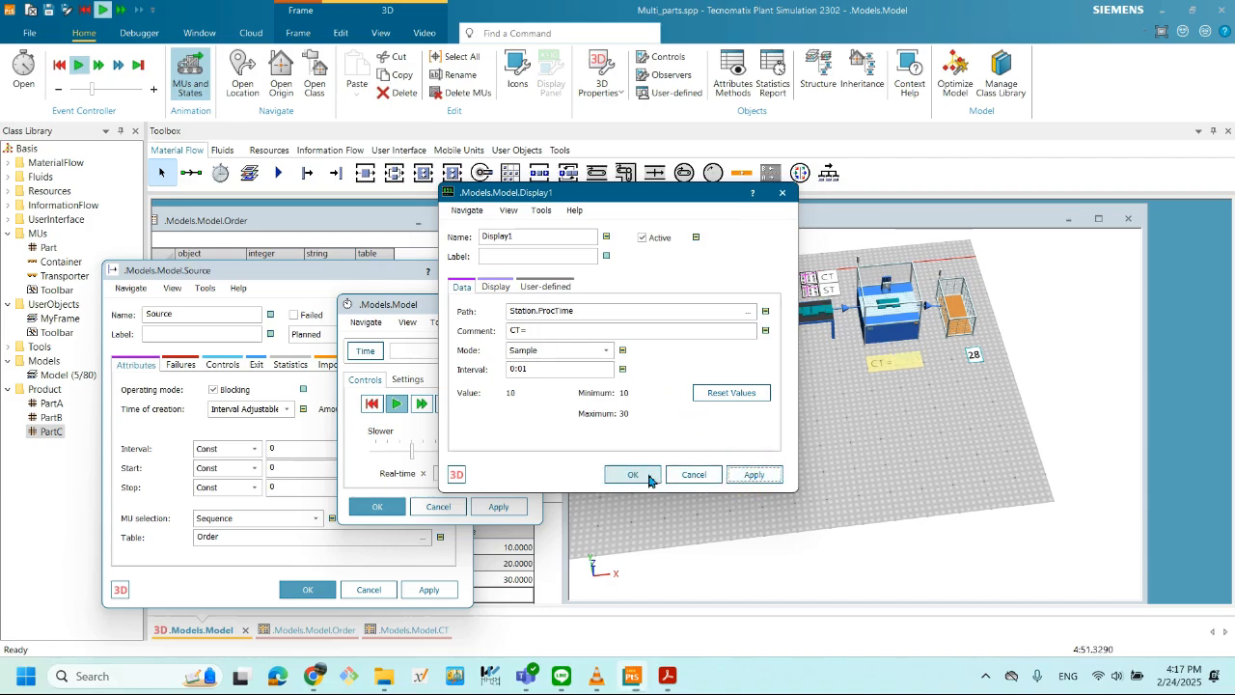
click(632, 474)
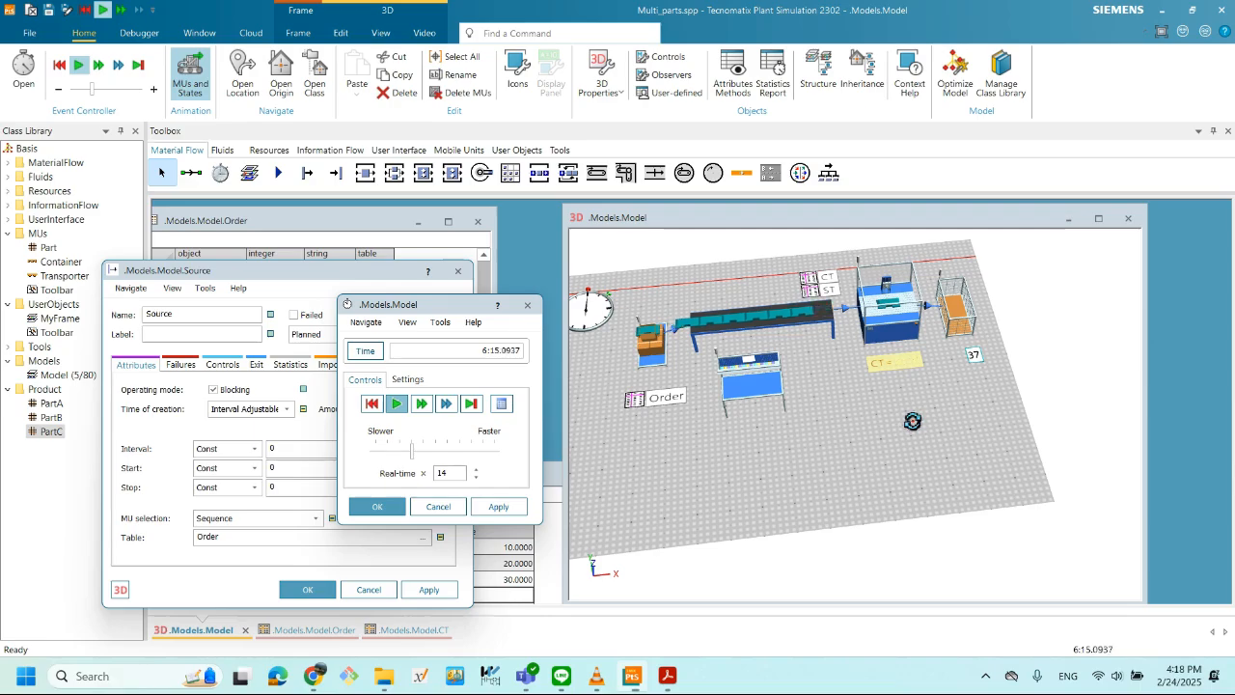
- Add a Display above the conveyor and link it to the event controller so it shows the simulation time
drag(878, 426, 883, 496)
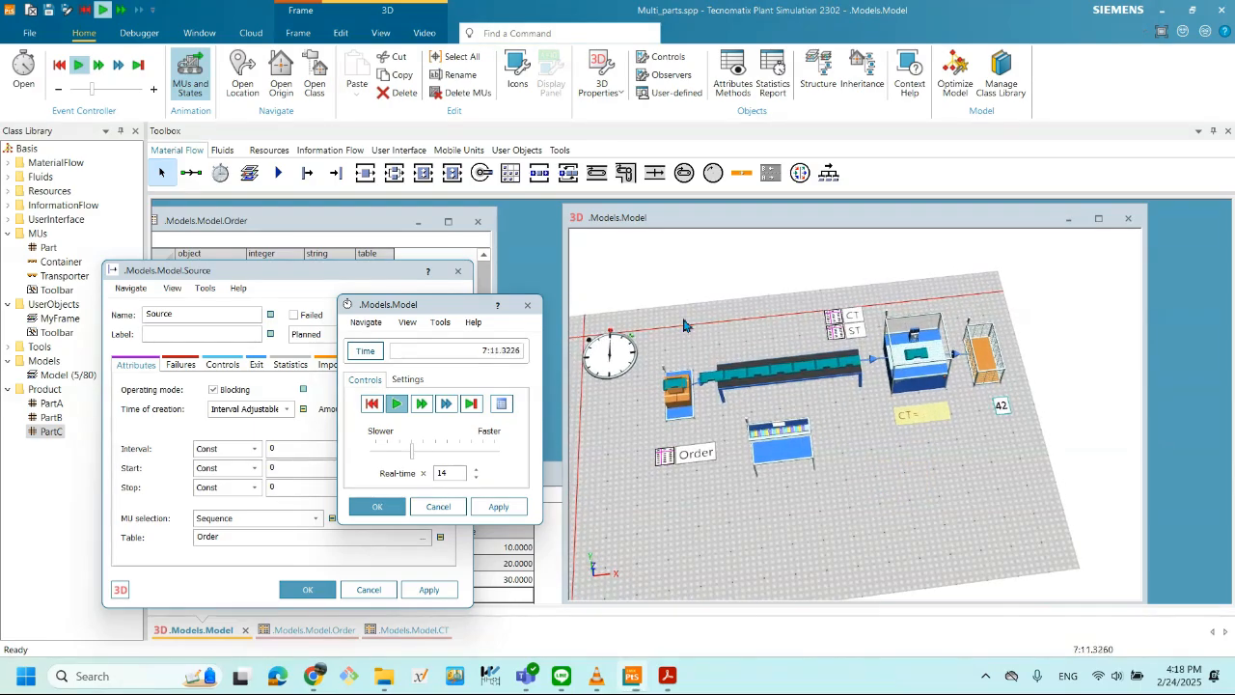
click(419, 152)
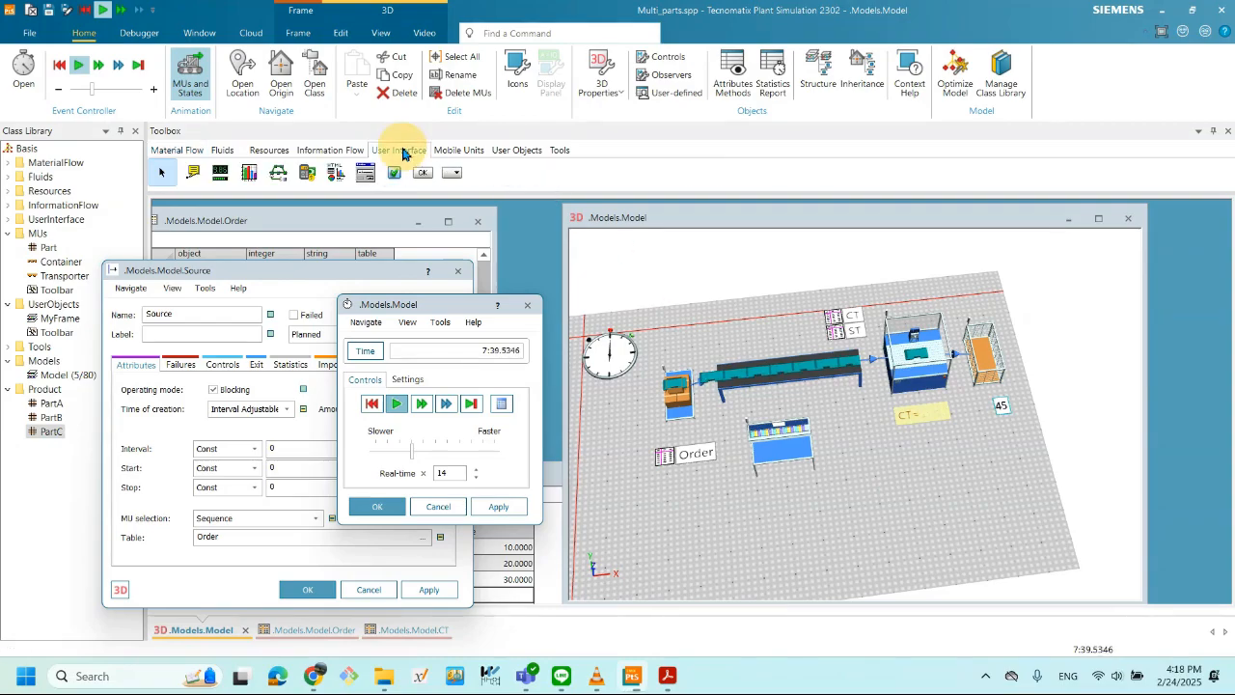
drag(269, 199, 718, 330)
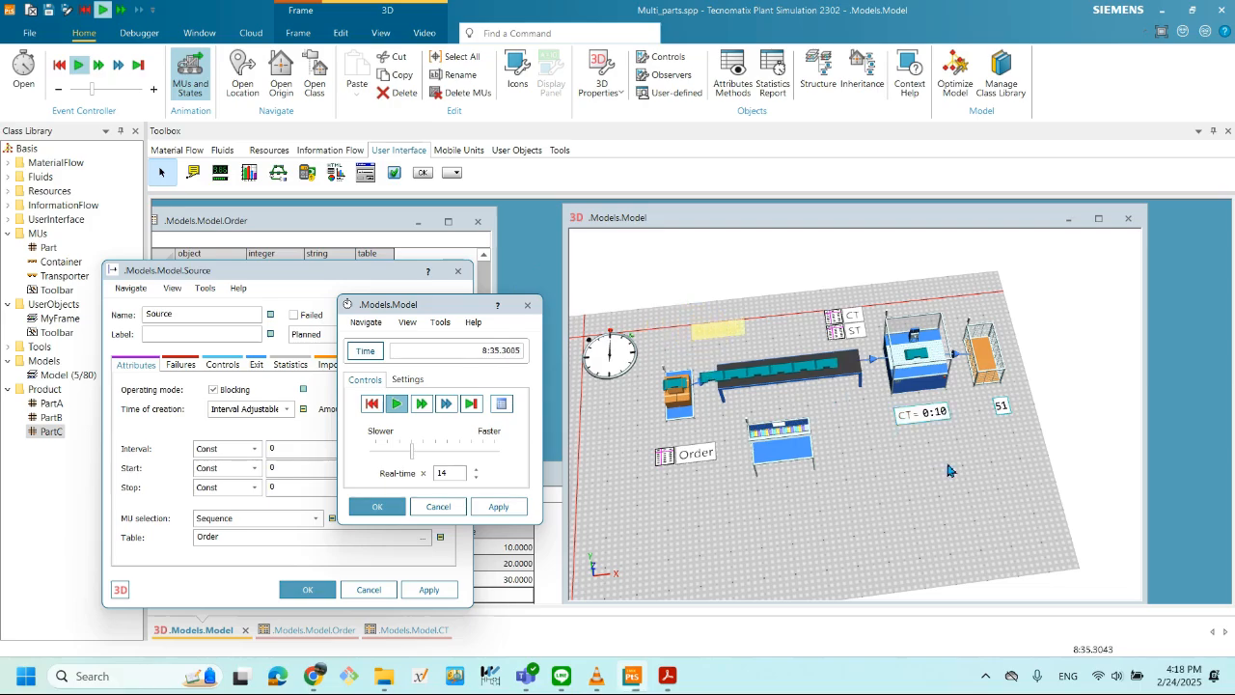
click(635, 345)
click(616, 354)
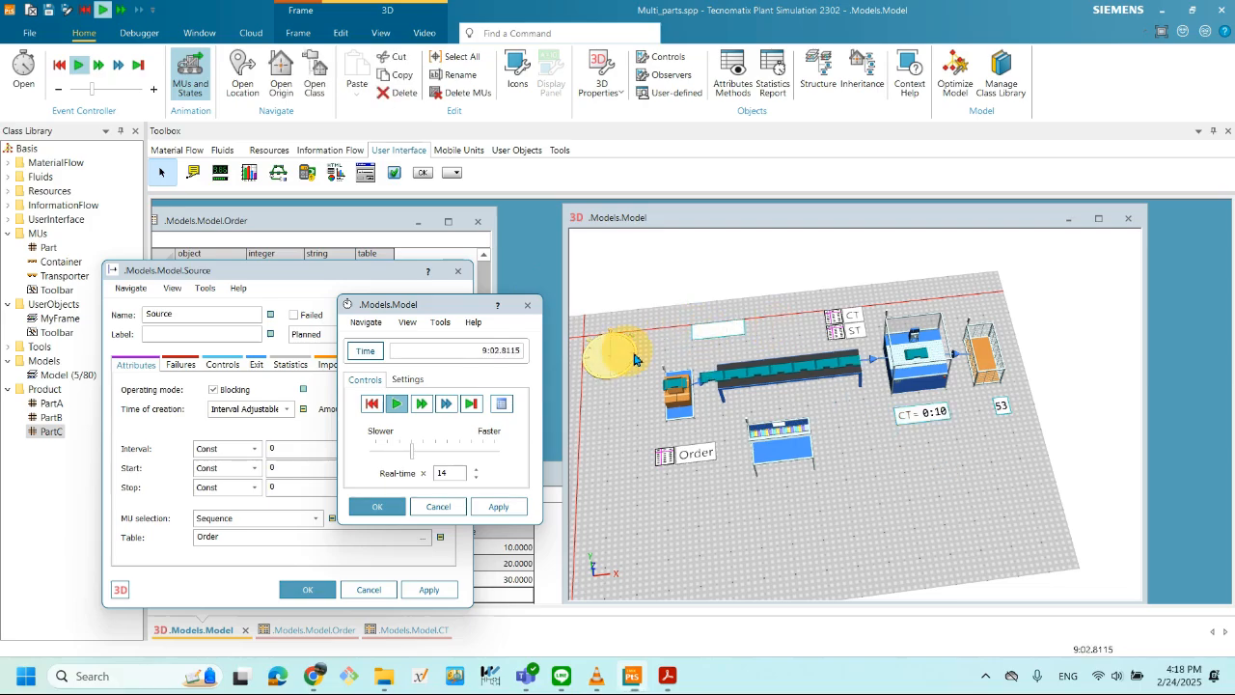
drag(608, 358, 722, 330)
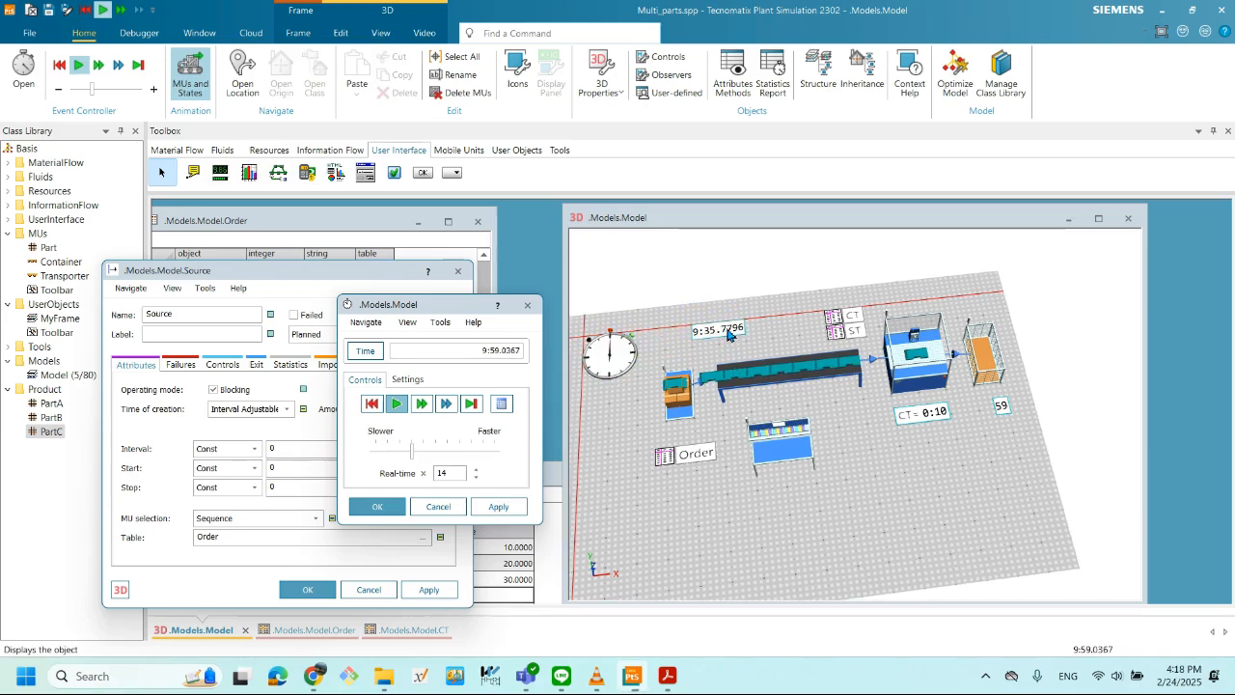
- Give the simulation time display the comment "Production_Time=" and shift it towards the event controller, clear of the CT and ST tables
double_click(725, 330)
click(564, 333)
text(Production_Time=)
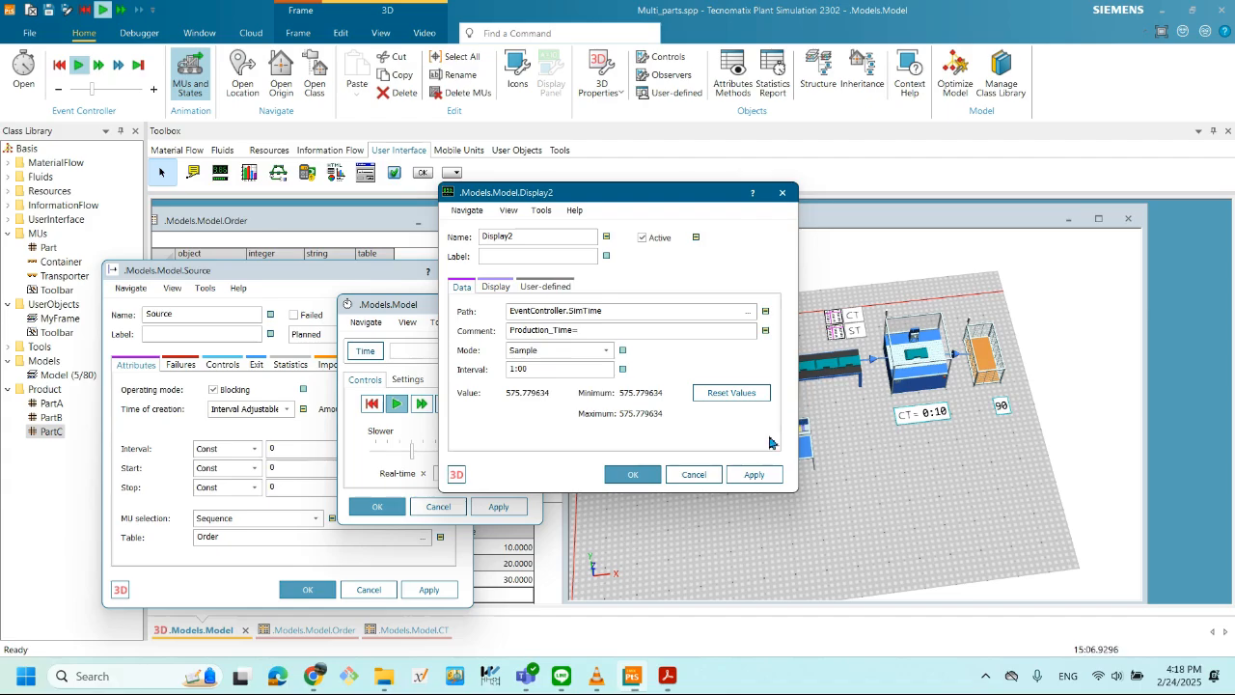
click(629, 475)
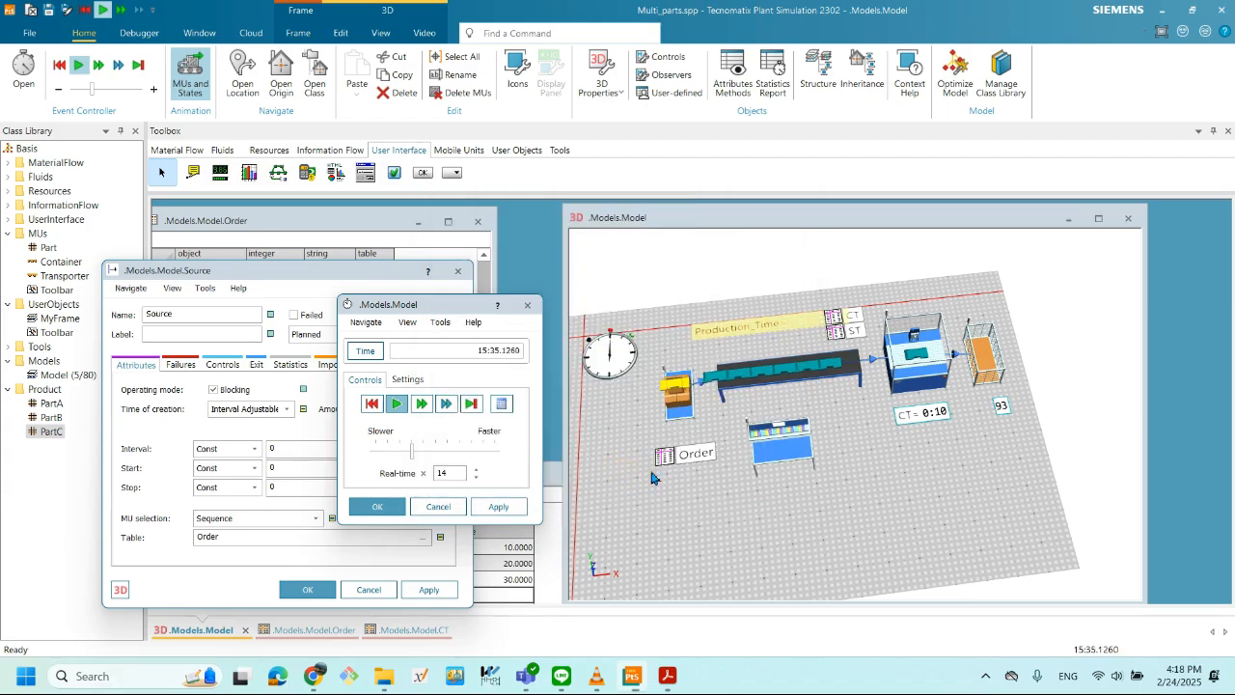
click(790, 326)
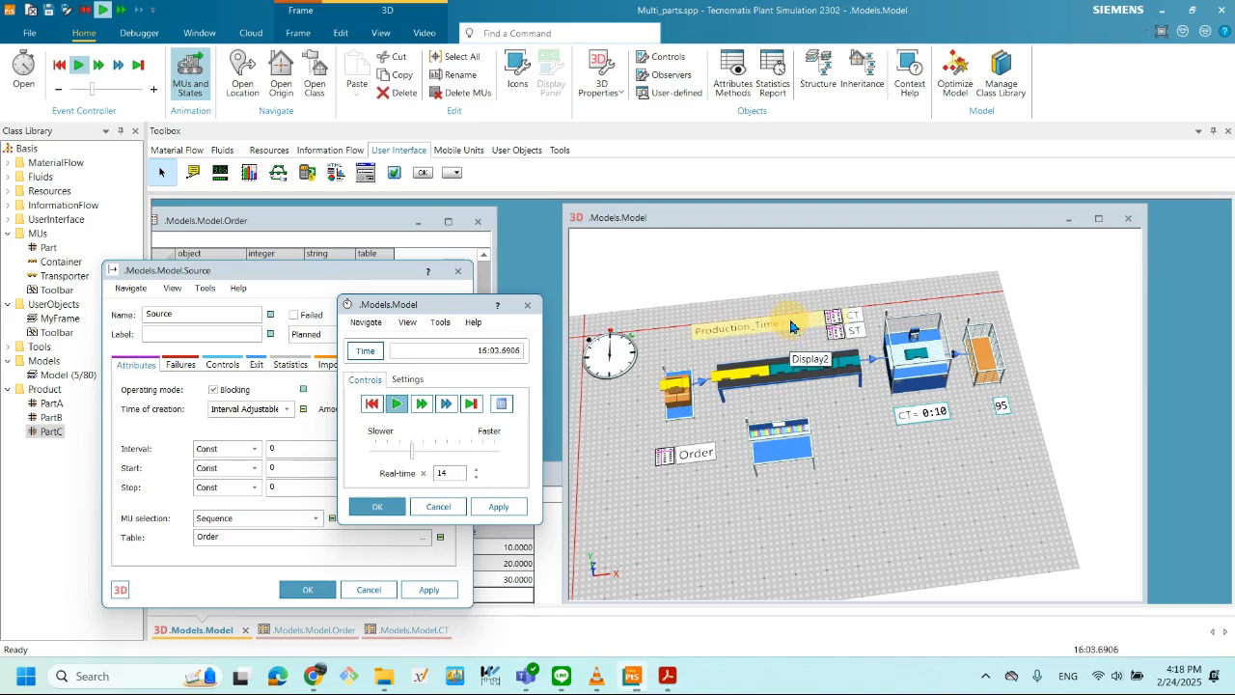
drag(797, 321, 750, 333)
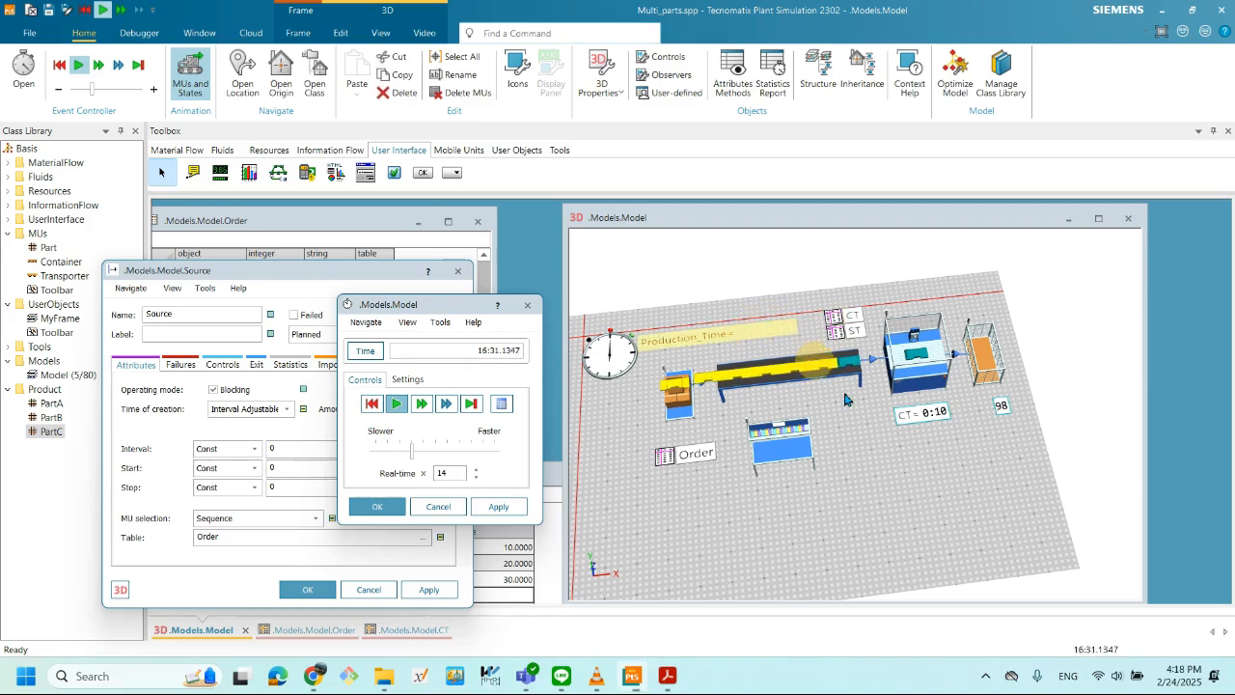
click(883, 441)
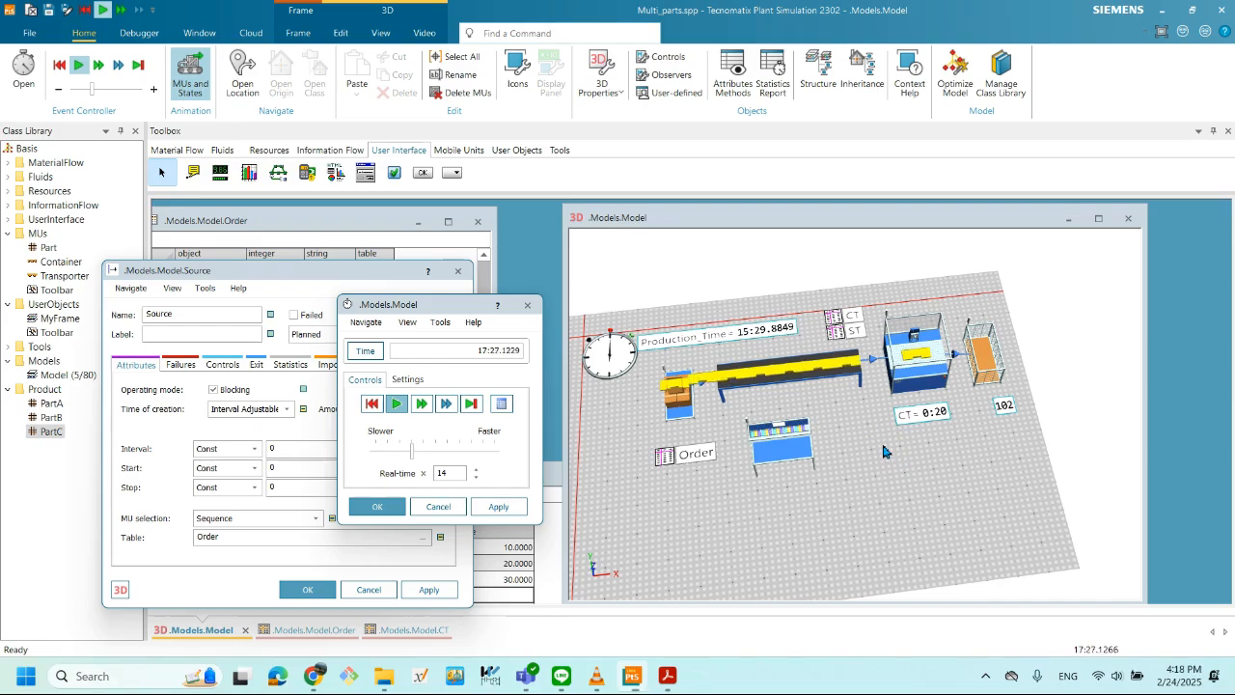
- Raise the running simulation's speed to real-time × 10000 and let all ordered parts finish
drag(412, 452, 487, 461)
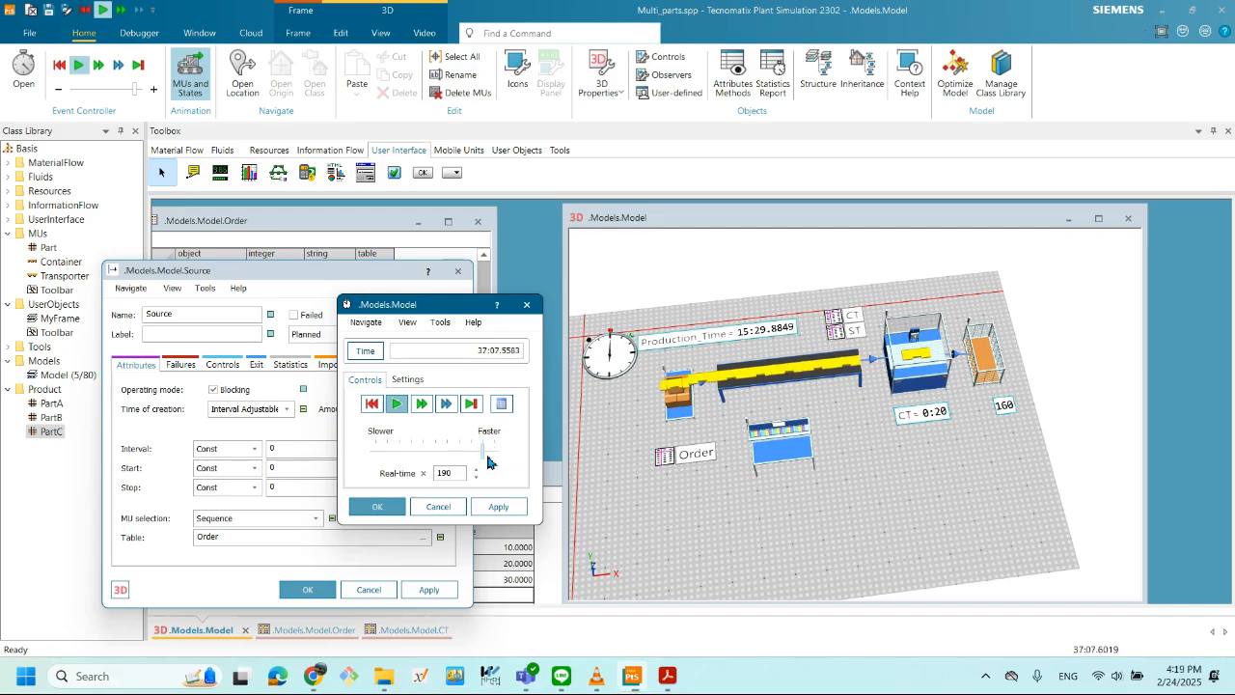
drag(487, 461, 496, 455)
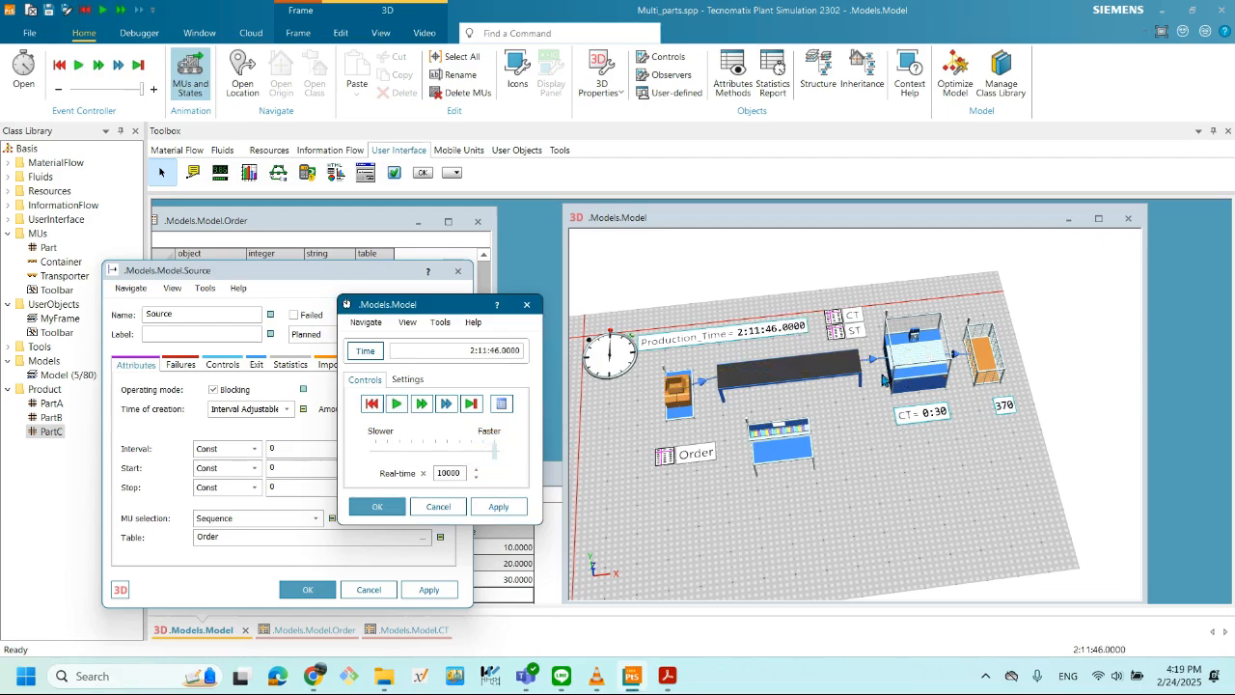
click(433, 306)
- Open the Station's resource statistics and move the dialog clear of the 3D model
mouse_move(1007, 443)
mouse_down()
mouse_move(1003, 455)
mouse_move(985, 450)
mouse_up()
drag(853, 452, 860, 434)
drag(935, 452, 986, 468)
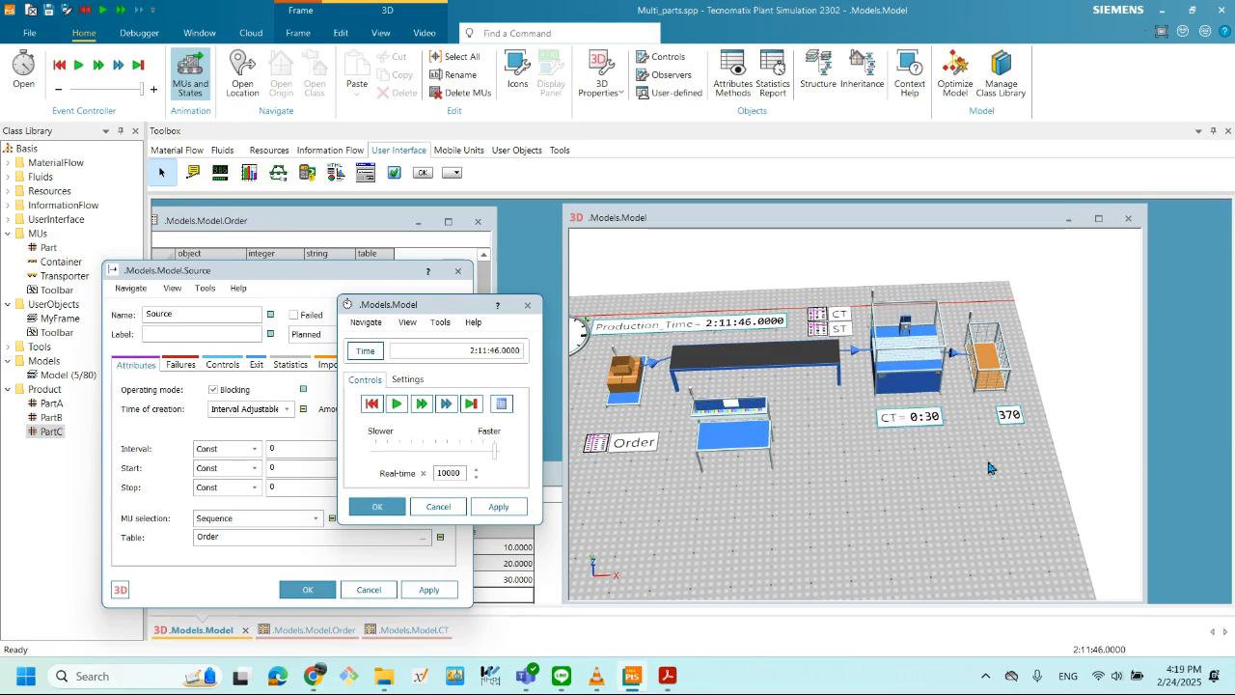
click(914, 378)
double_click(913, 379)
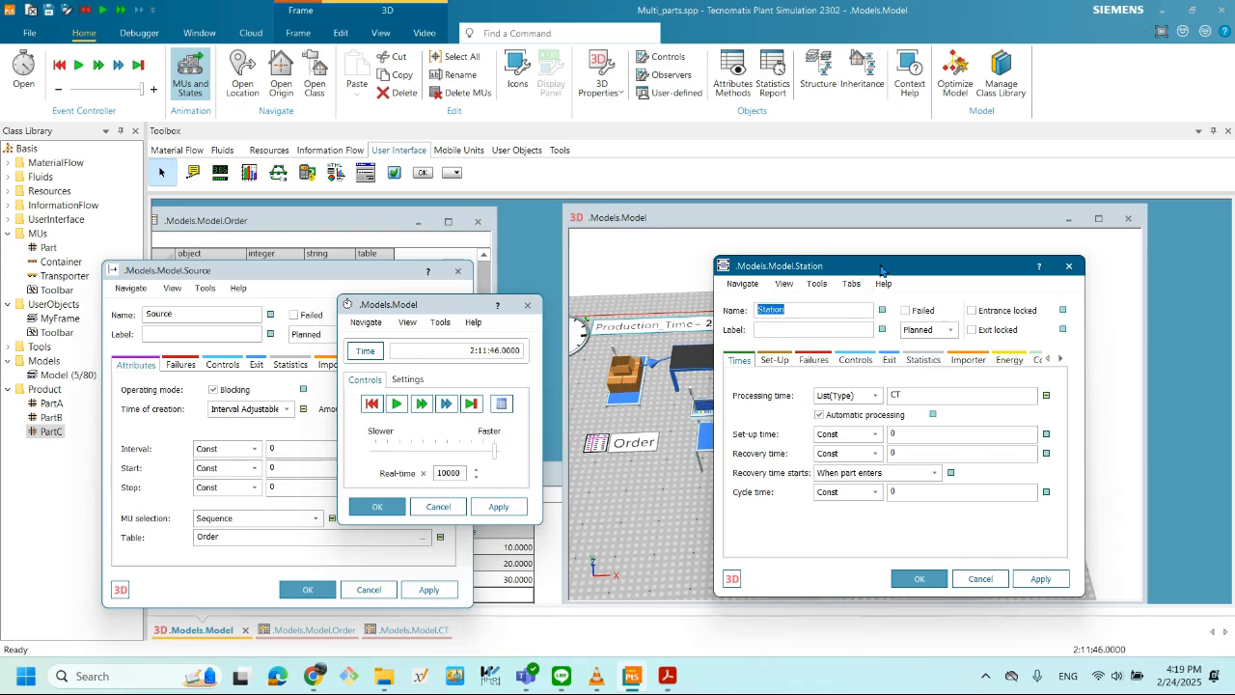
drag(872, 263, 772, 256)
click(814, 347)
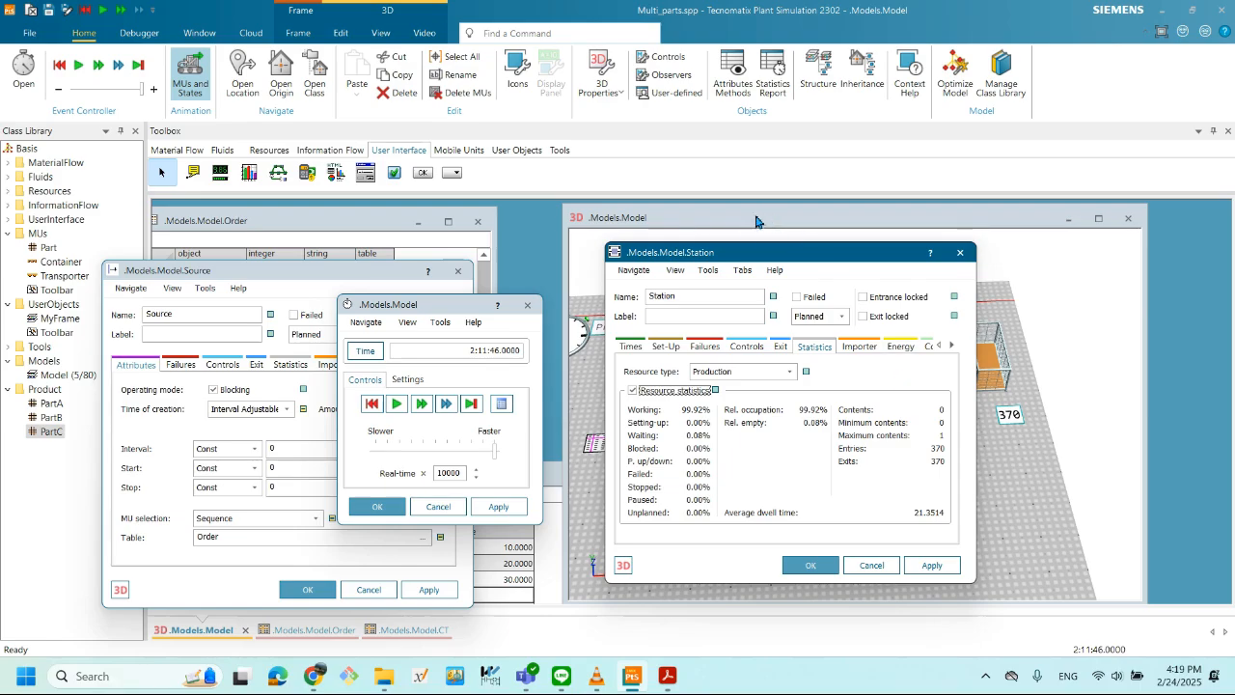
drag(709, 252, 164, 111)
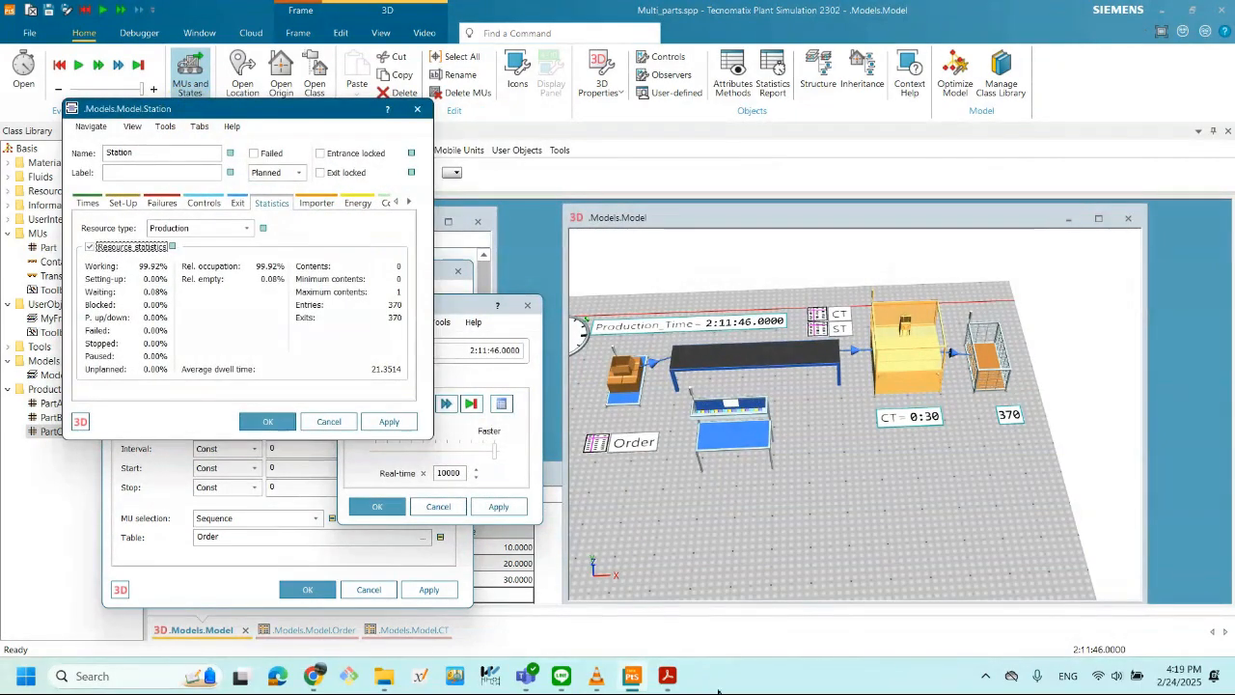
- Switch to the mix production quiz slide in Acrobat, zoom in and size its window to compare it beside the Station's statistics
click(673, 685)
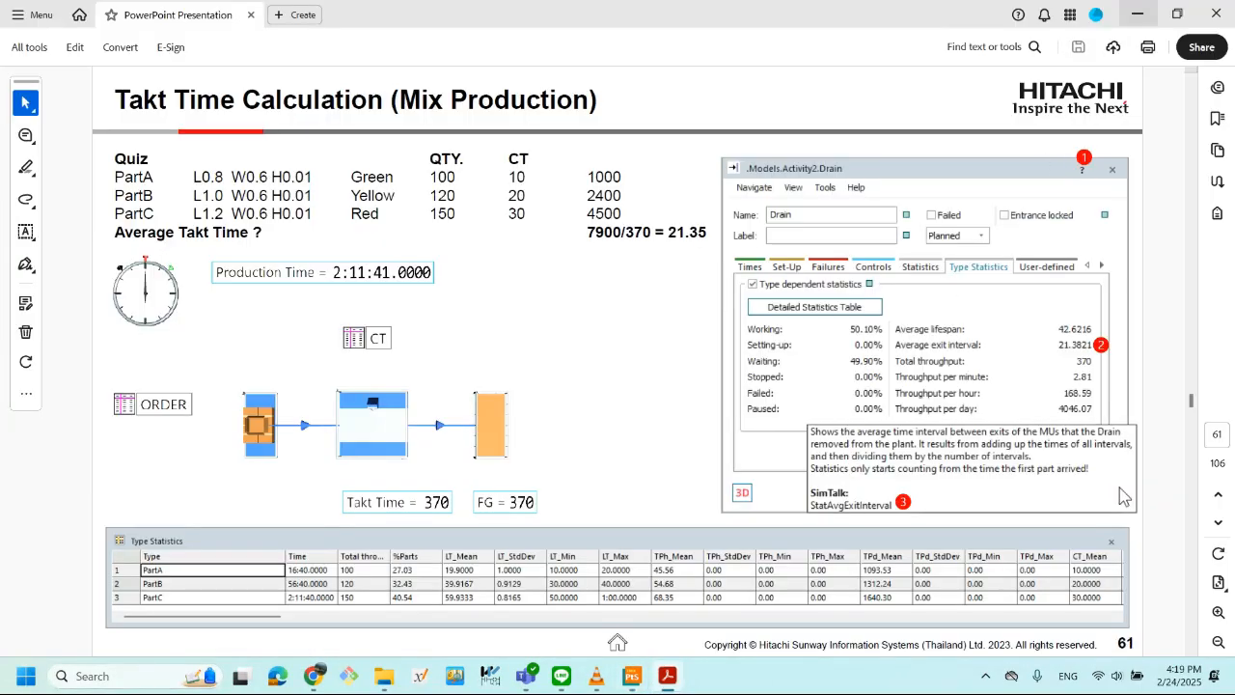
click(1176, 15)
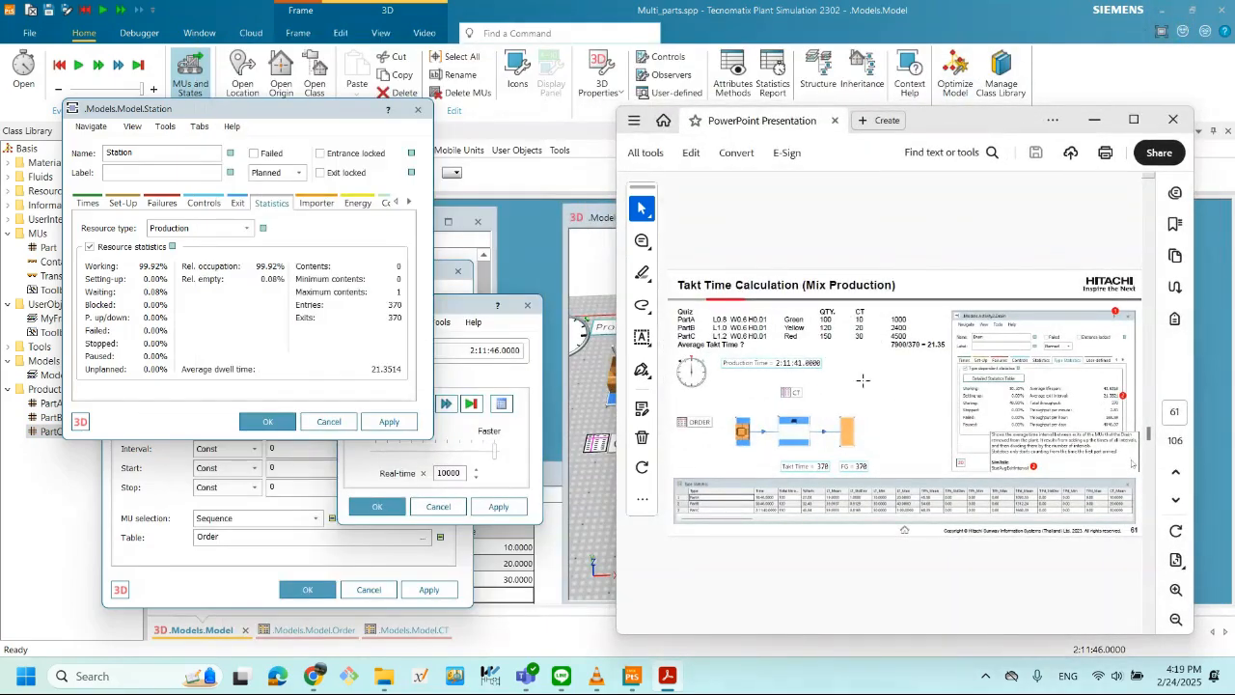
scroll(907, 396, up, 2)
scroll(907, 396, down, 2)
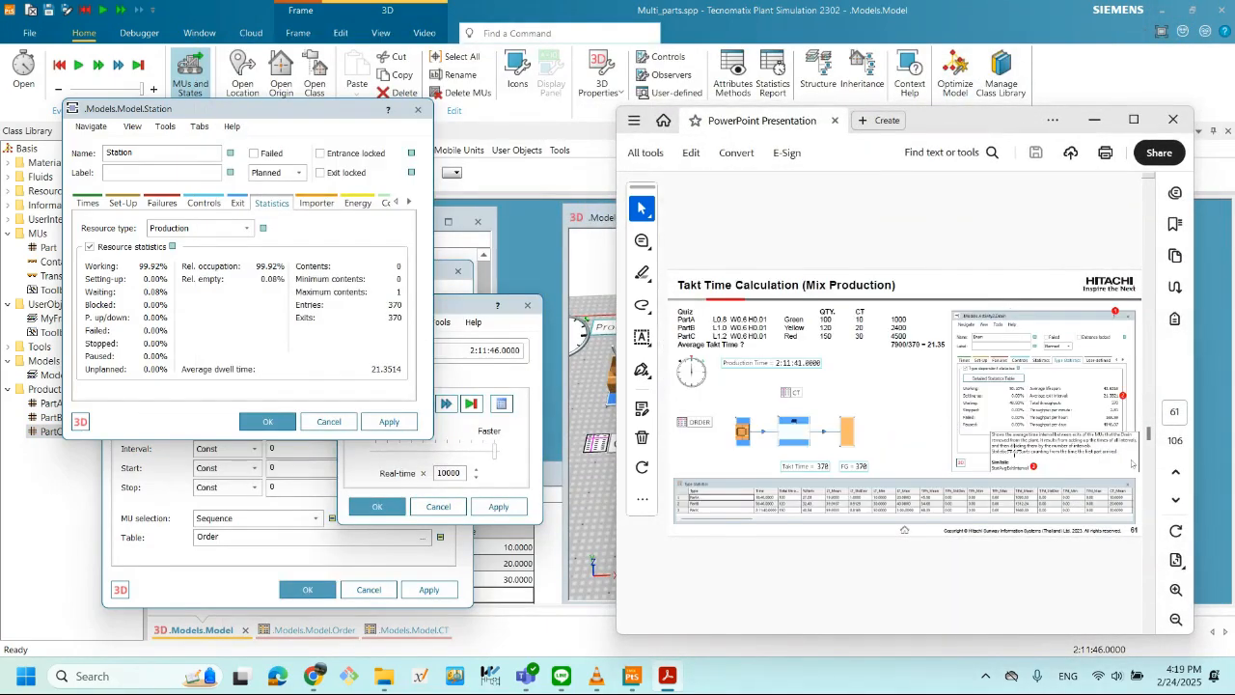
click(1175, 589)
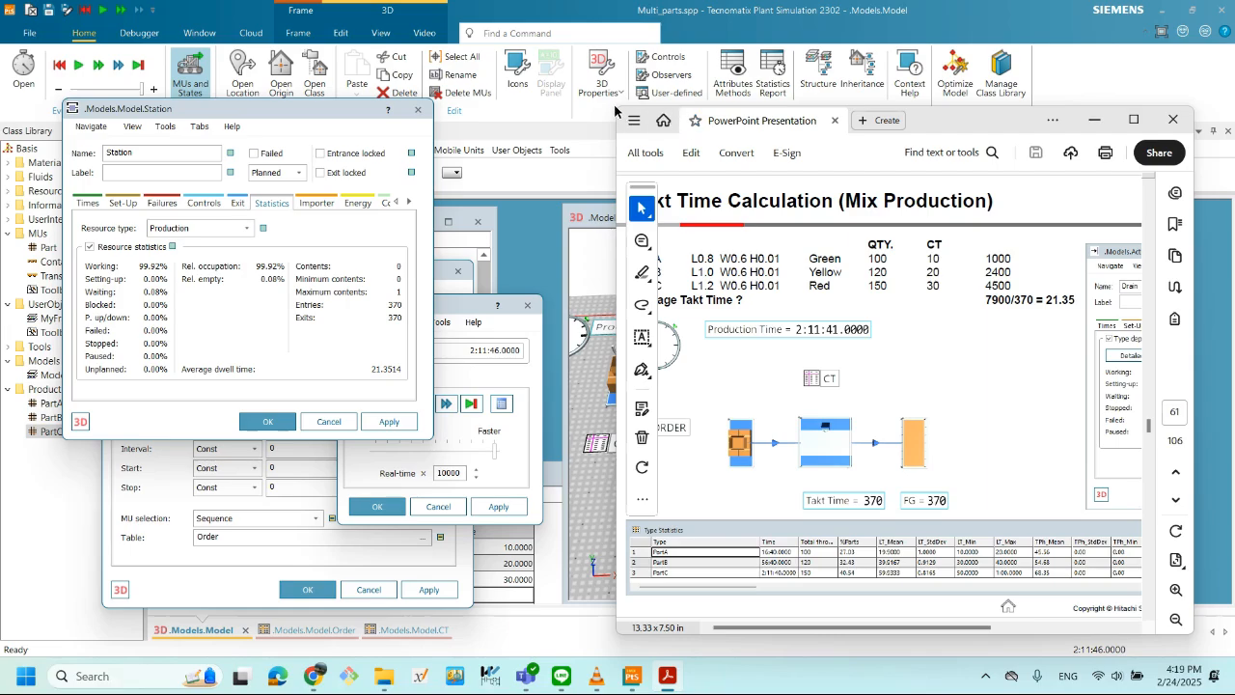
drag(616, 109, 499, 79)
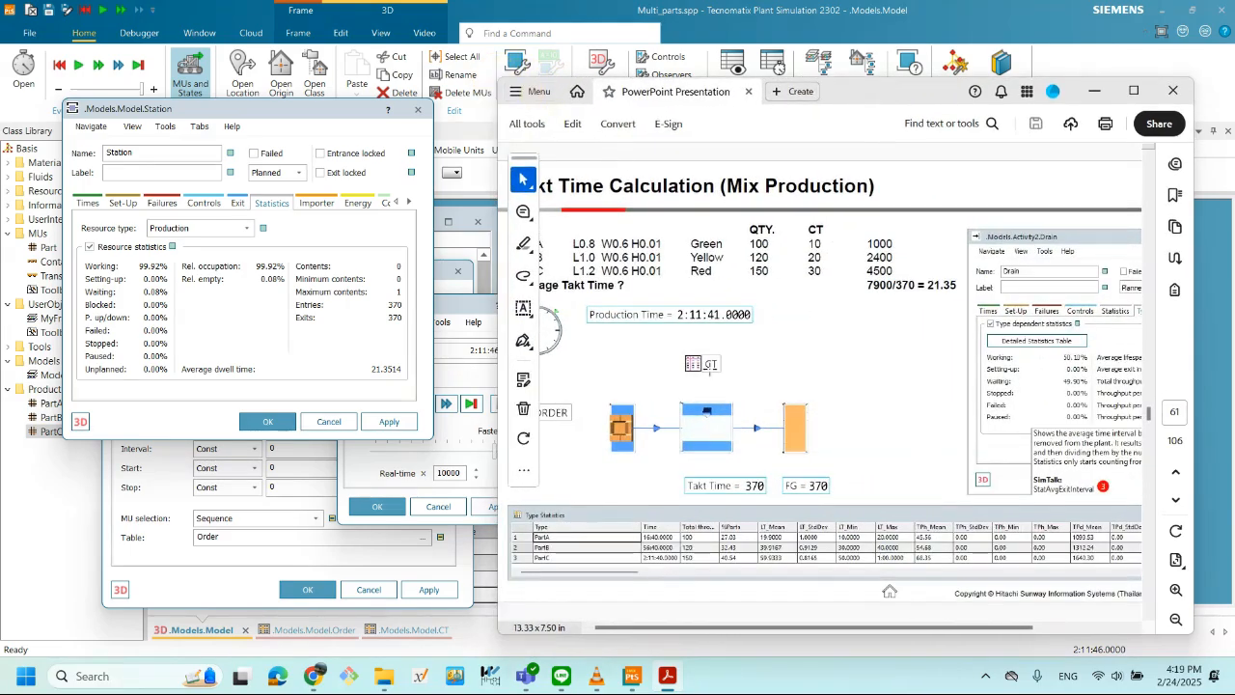
drag(642, 628, 635, 628)
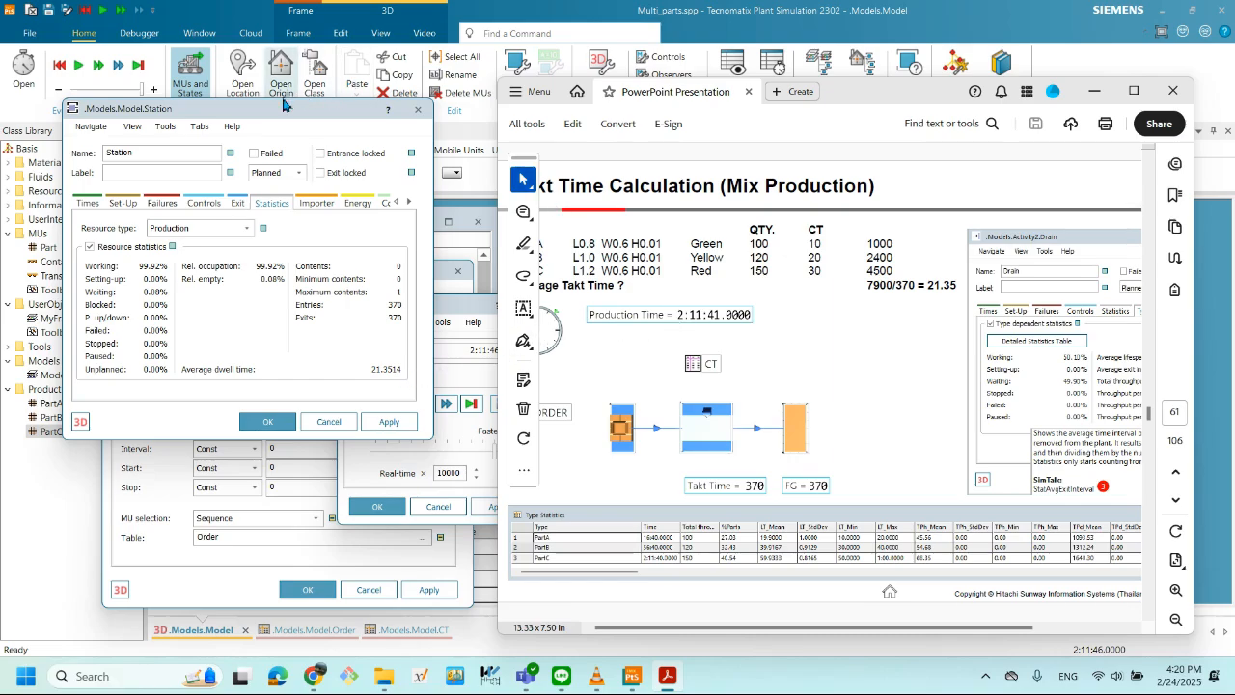
- Return to Plant Simulation and rearrange the Station, event controller and 3D model windows so the production time display stays in view
drag(265, 109, 215, 245)
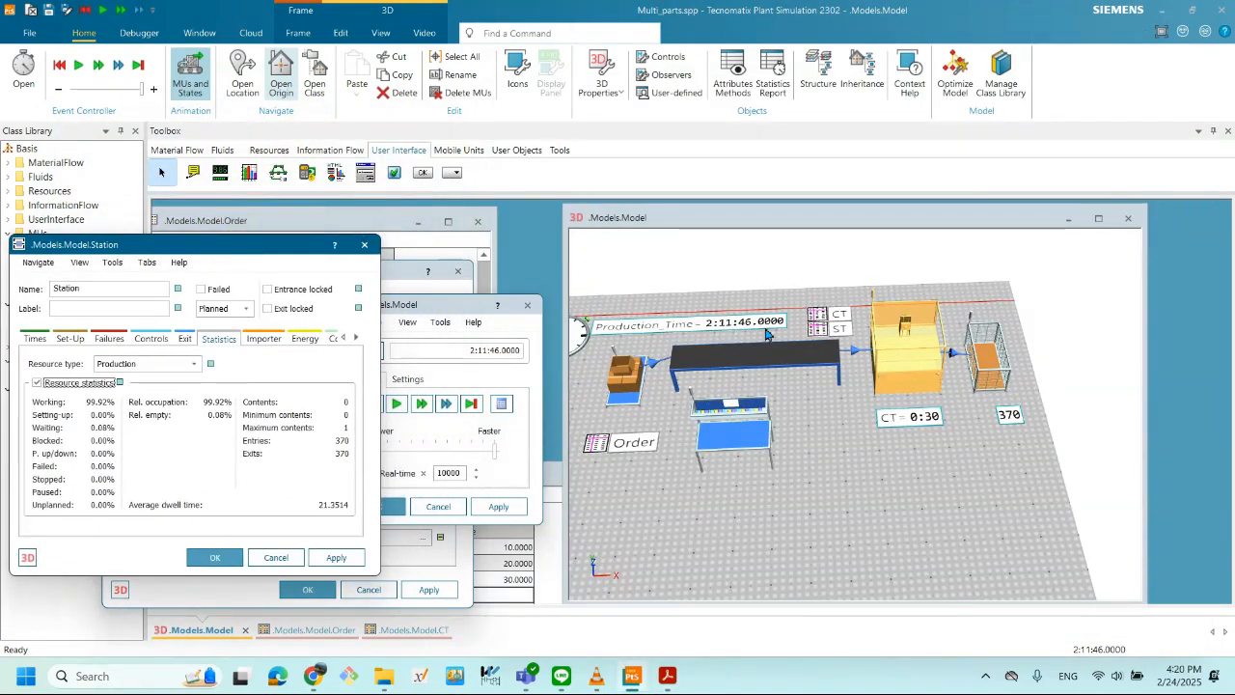
drag(198, 253, 442, 220)
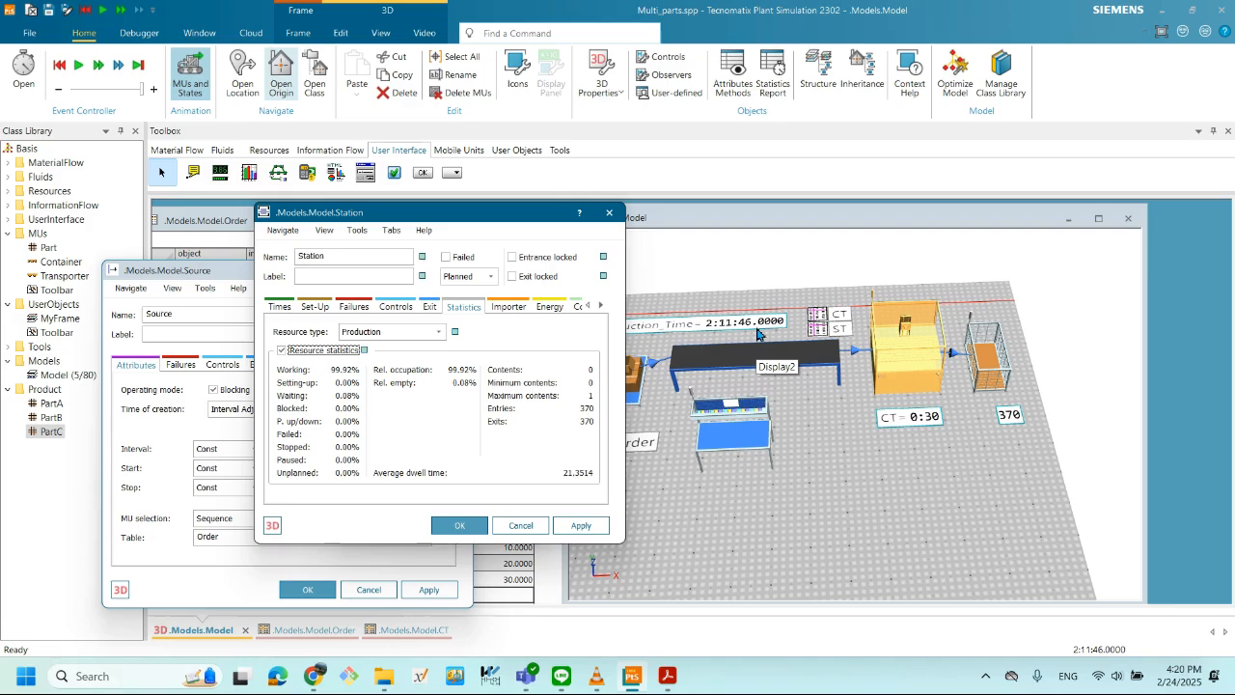
drag(421, 218, 356, 448)
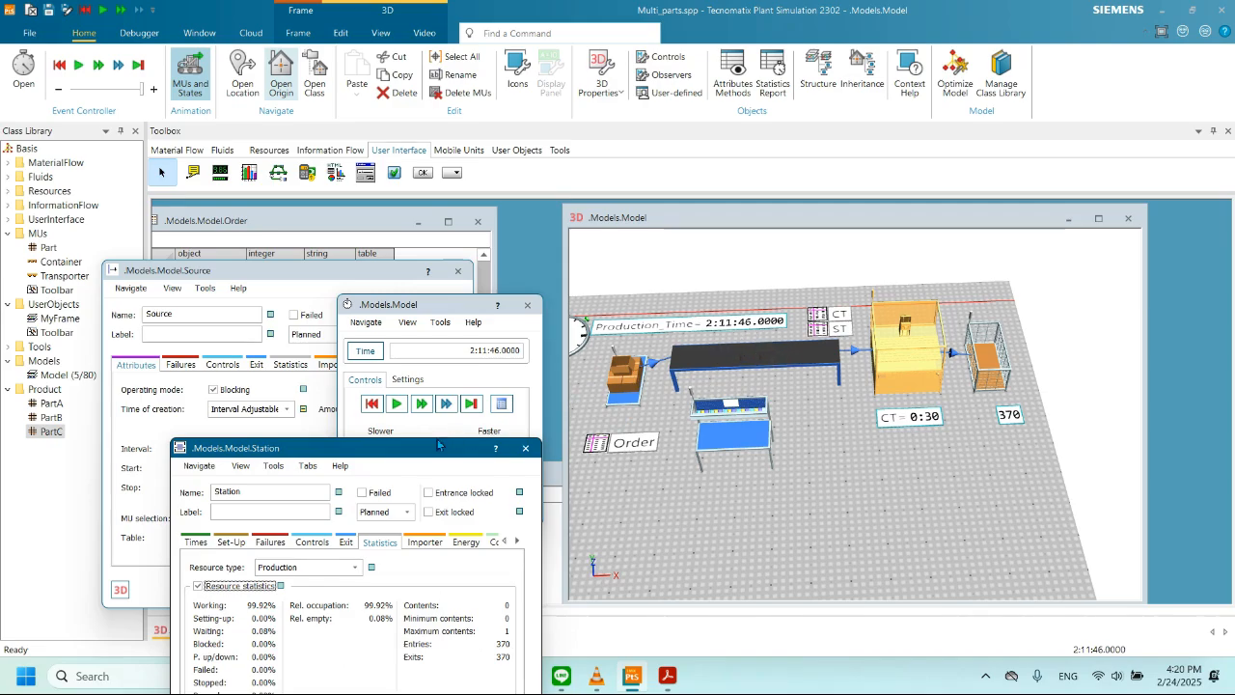
drag(746, 220, 569, 203)
drag(425, 307, 244, 302)
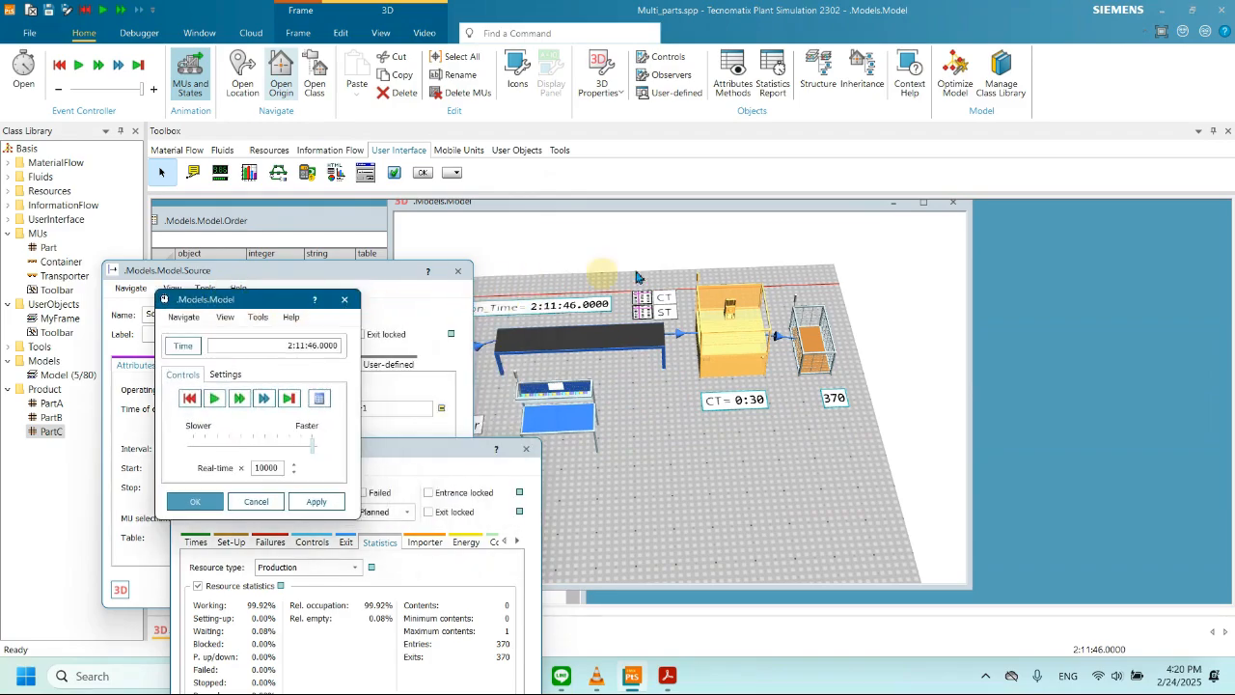
drag(722, 202, 784, 215)
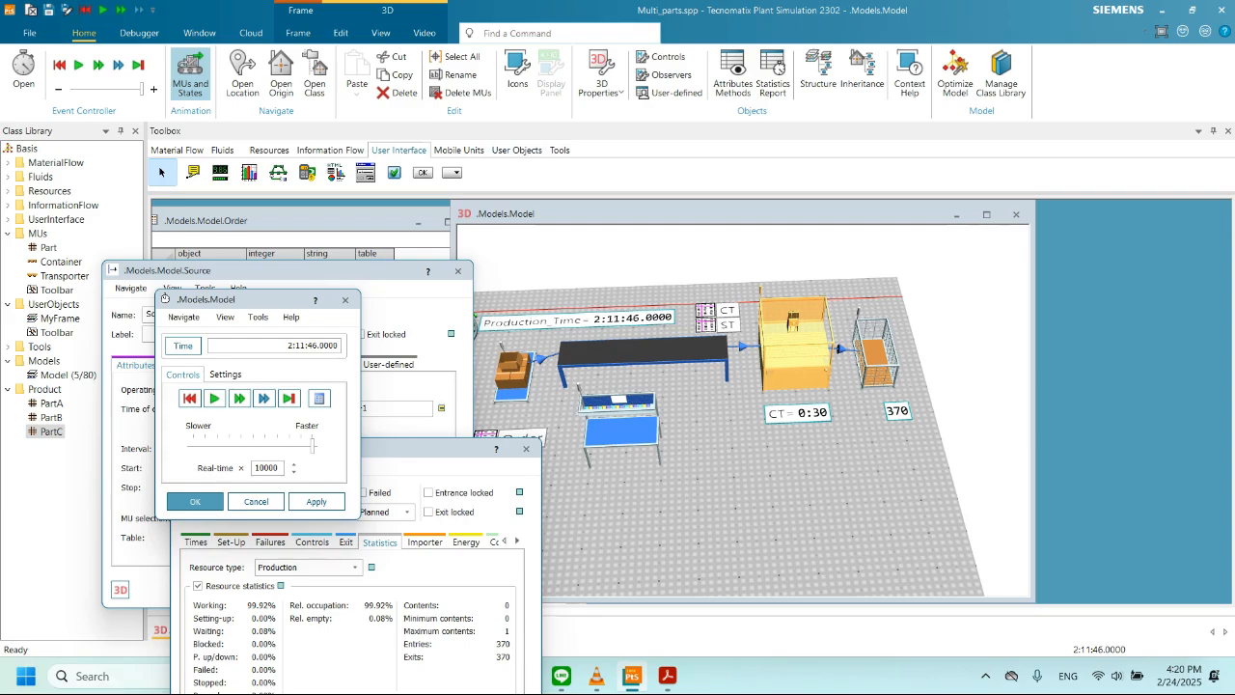
- Compare the quiz slide's production time and average takt time in Acrobat with the finished simulation run
click(667, 676)
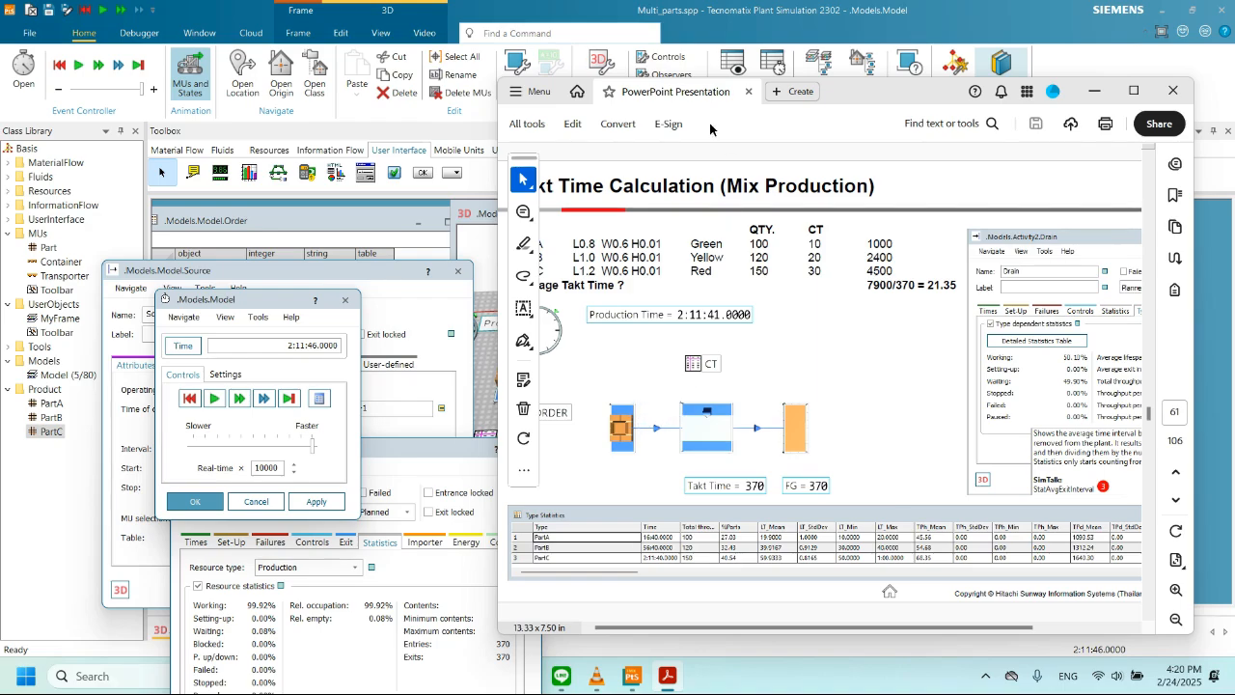
click(1111, 96)
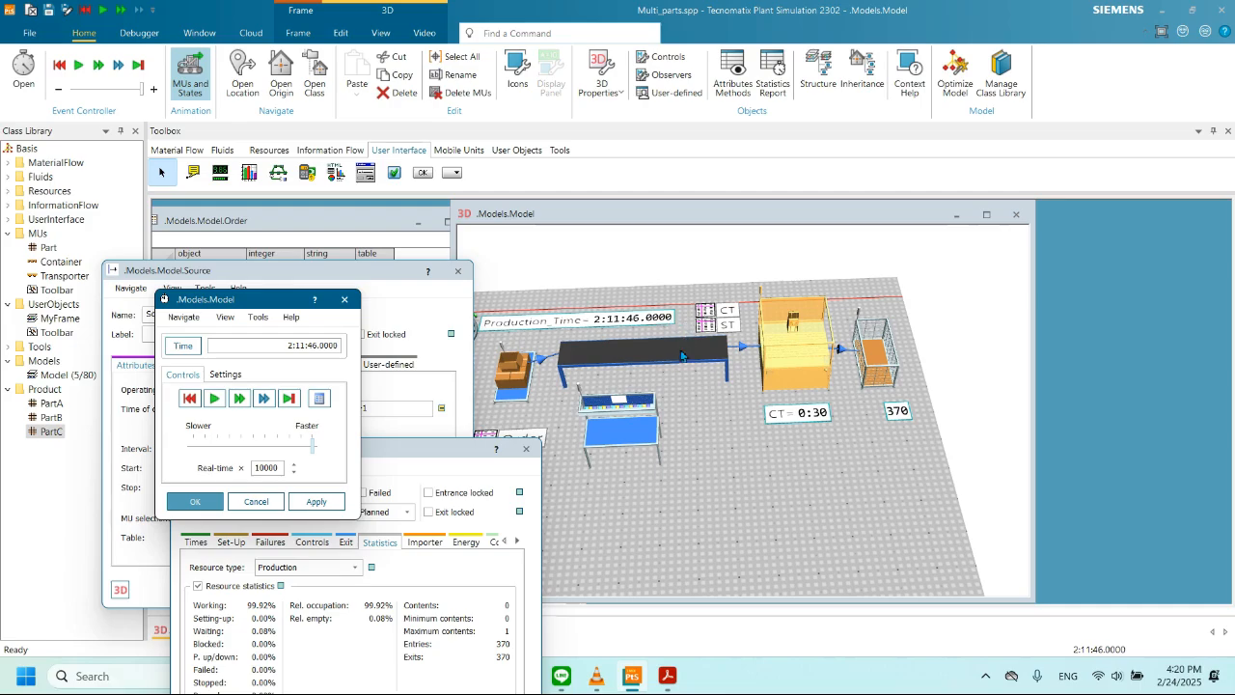
click(675, 685)
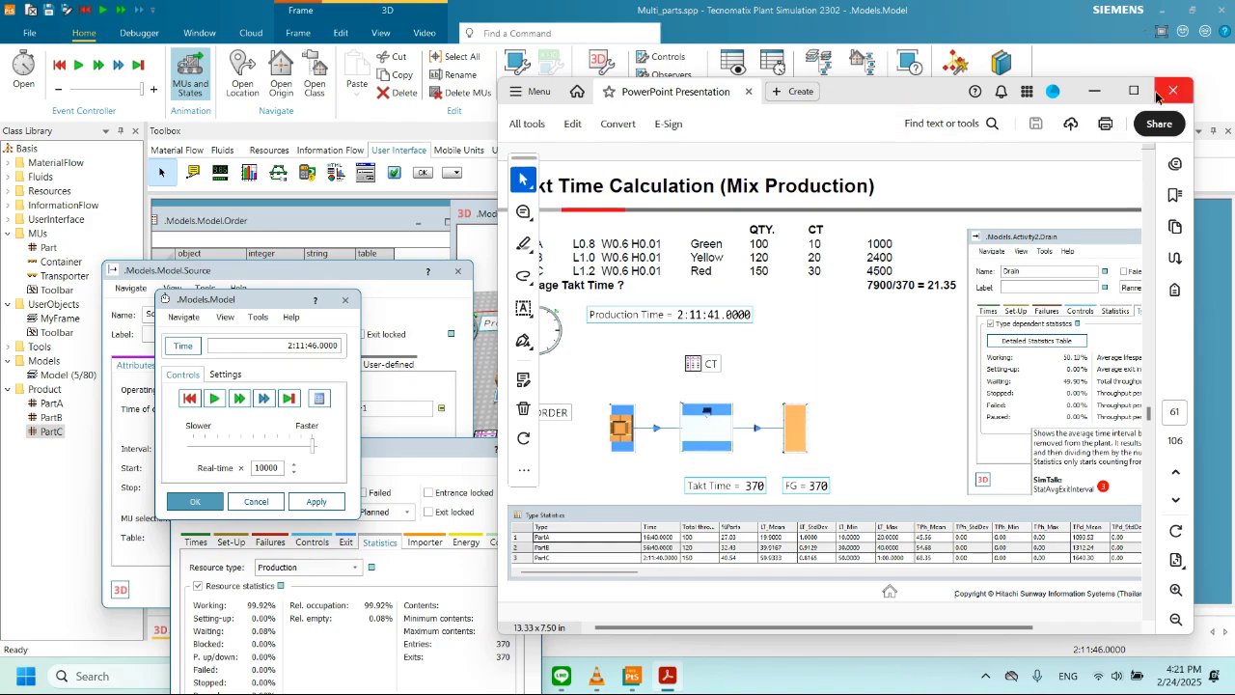
- Return to Plant Simulation, move the Source and Station dialogs clear of the 3D model, and open the Station's resource statistics
click(1093, 92)
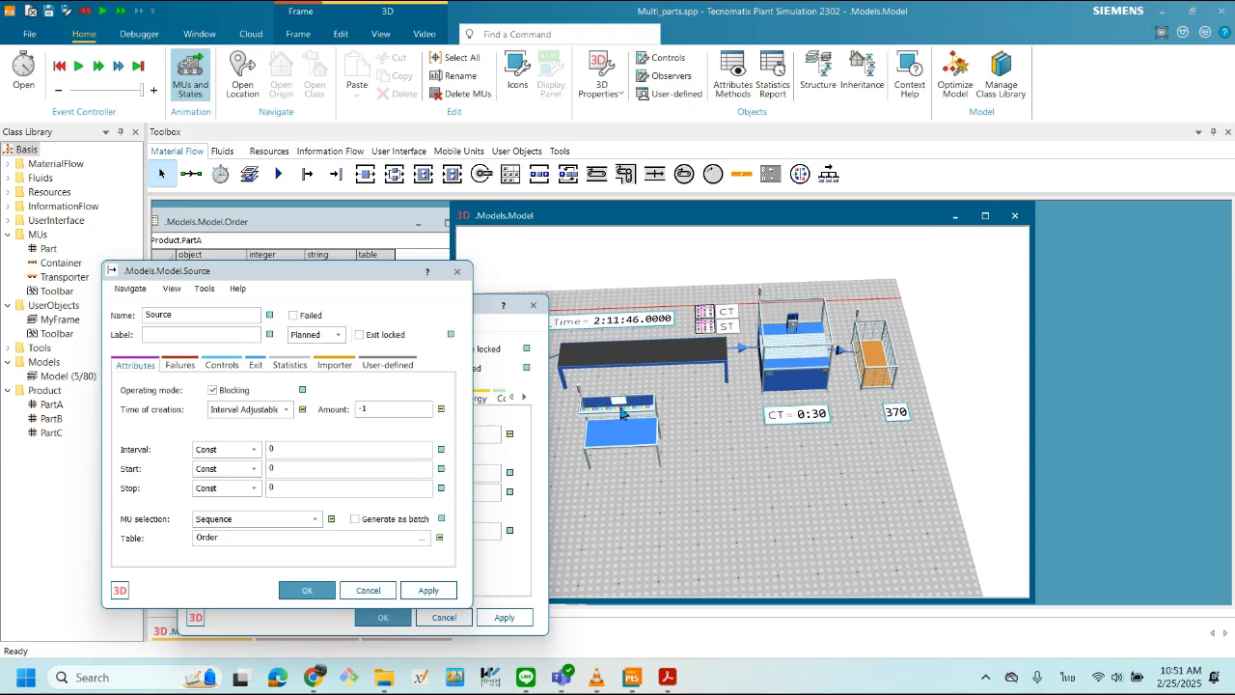
drag(339, 276, 311, 280)
click(473, 318)
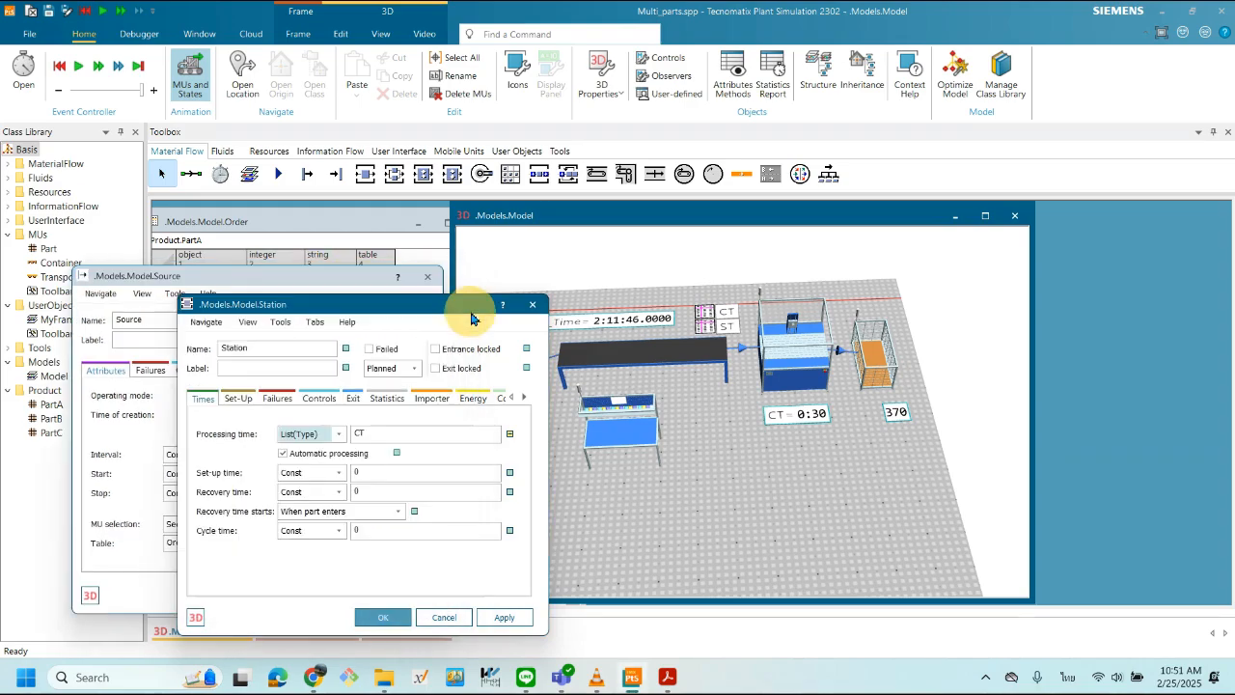
drag(438, 313, 354, 273)
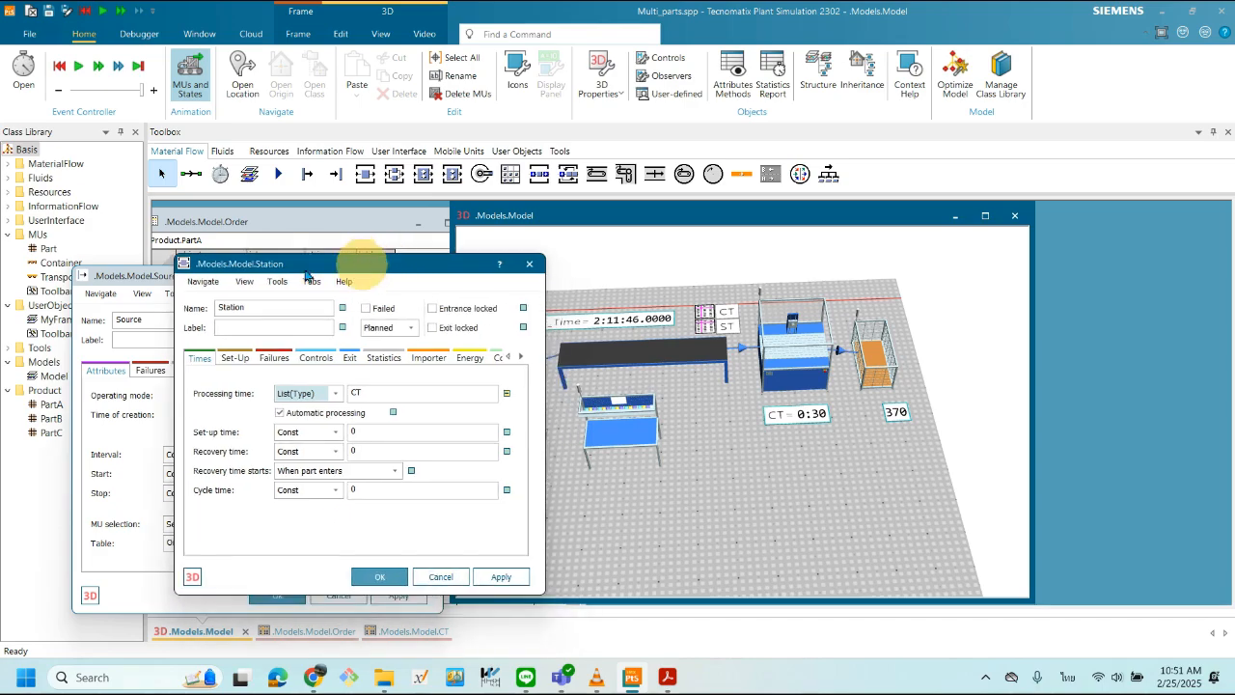
click(386, 359)
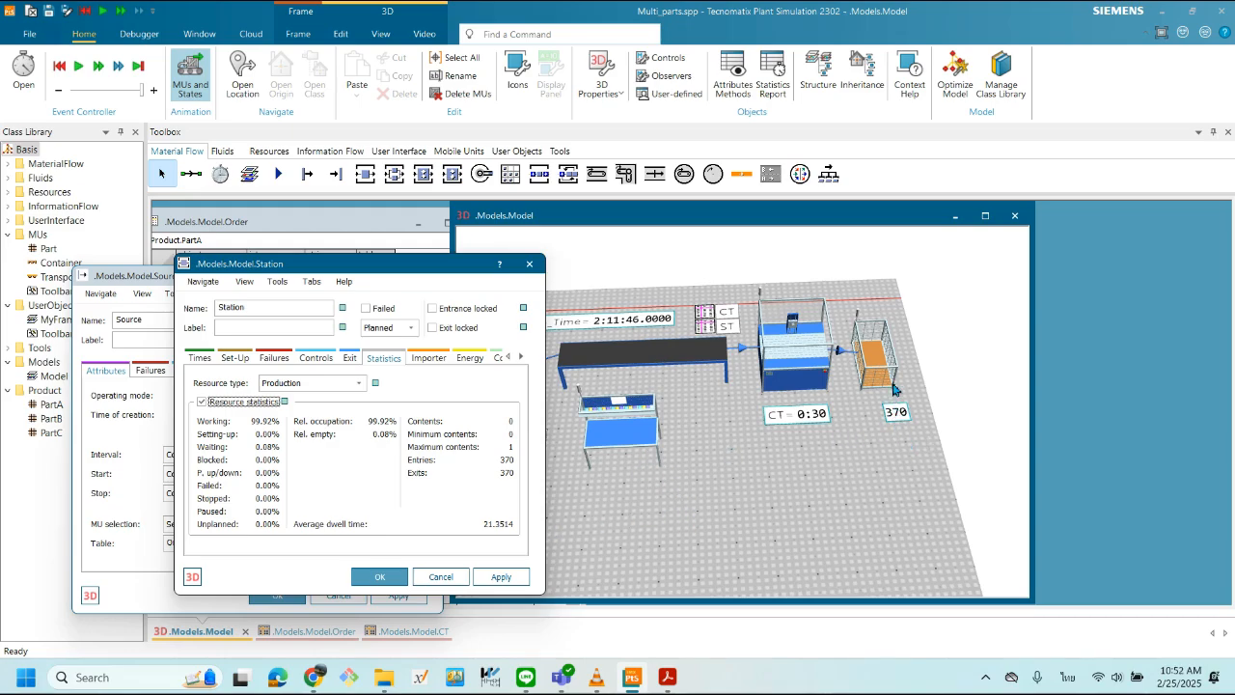
- Review the mix production takt time slide full screen in Acrobat, then return to Plant Simulation
click(665, 681)
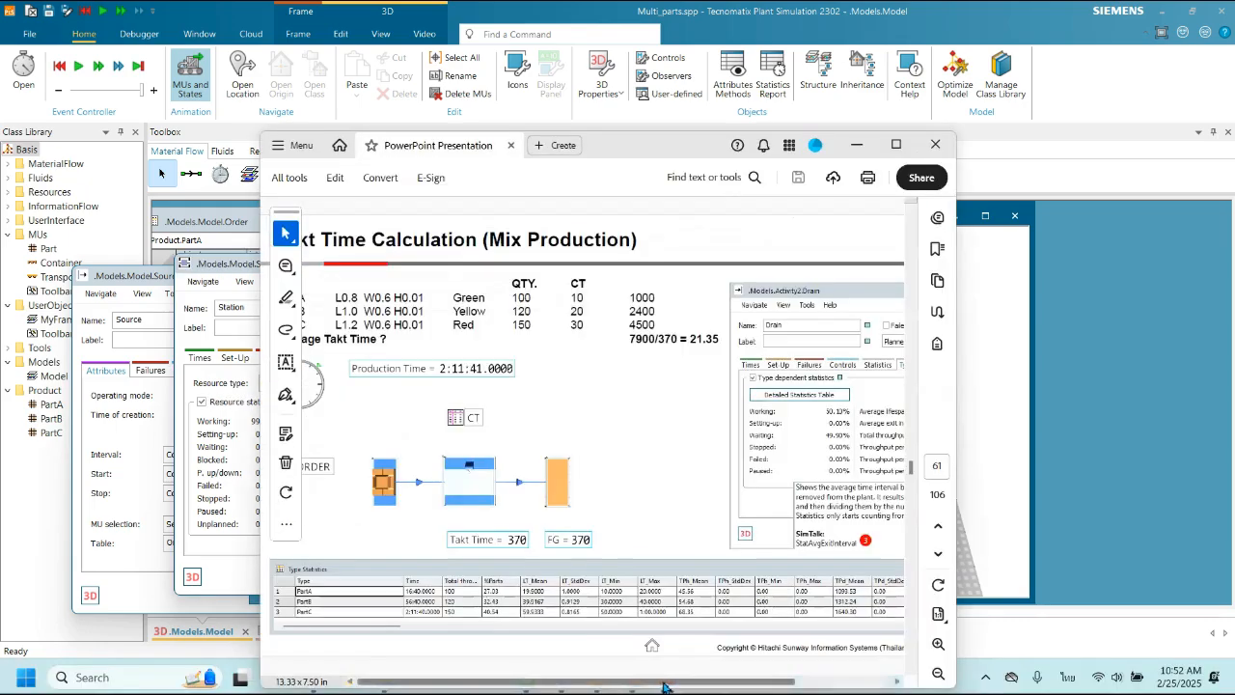
drag(669, 149, 646, 148)
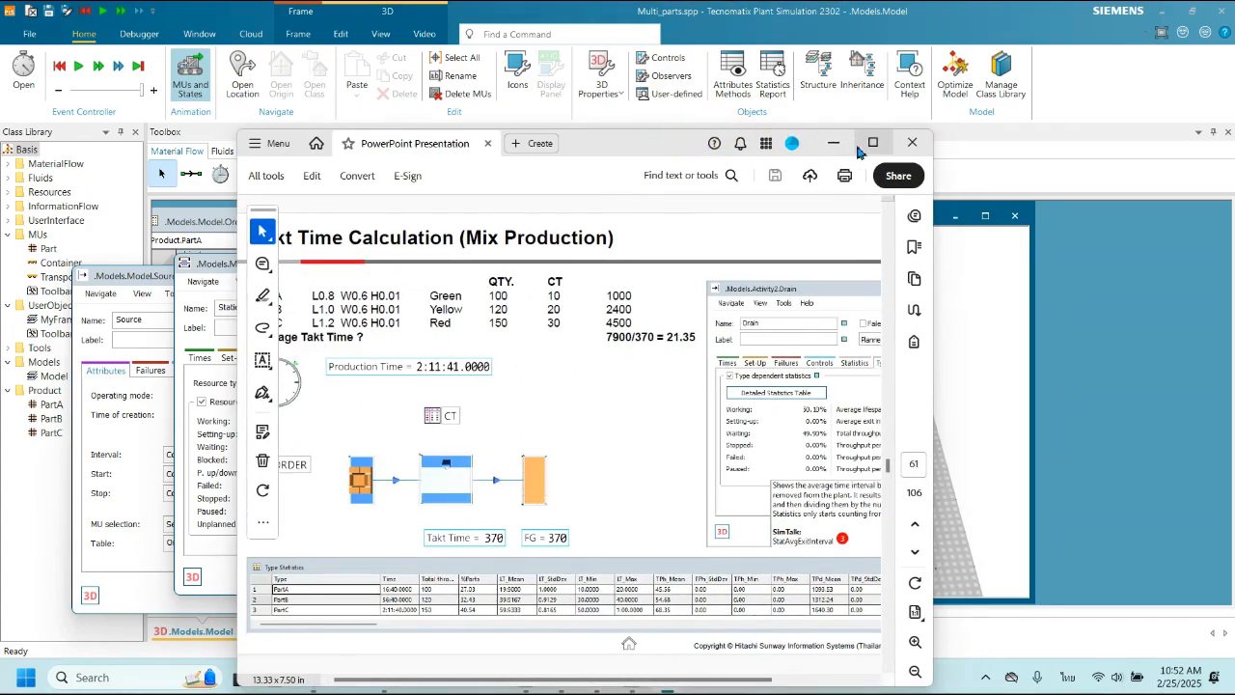
mouse_move(872, 145)
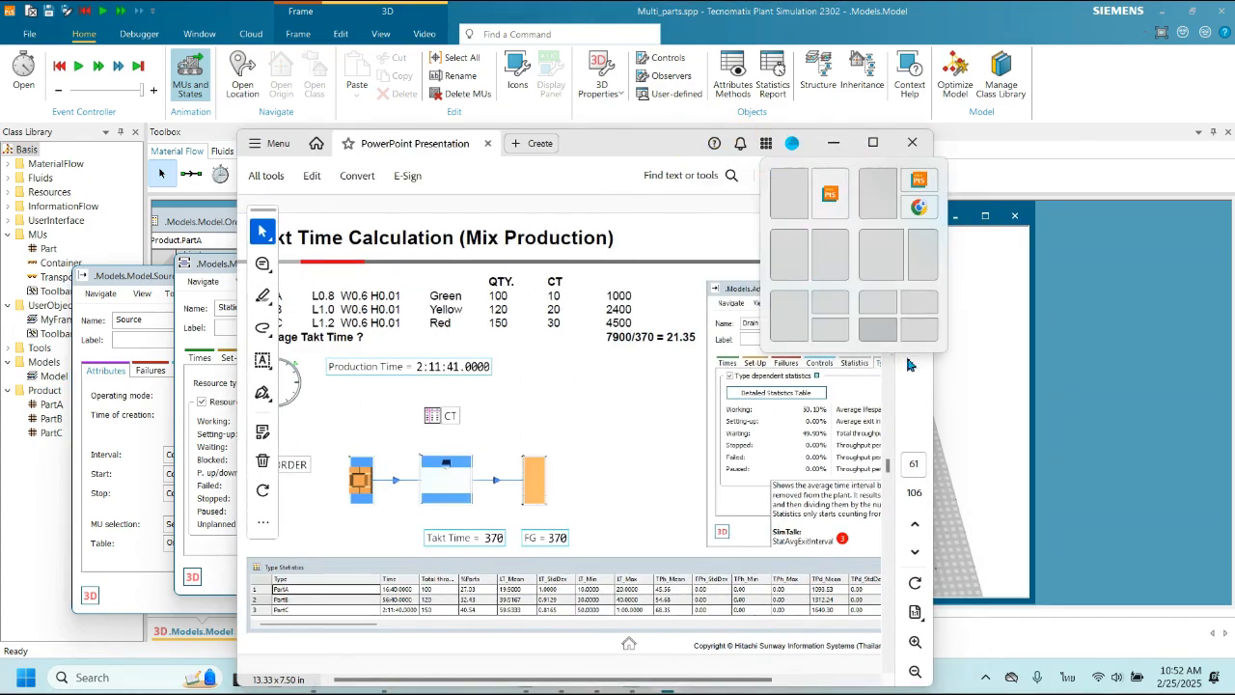
click(872, 143)
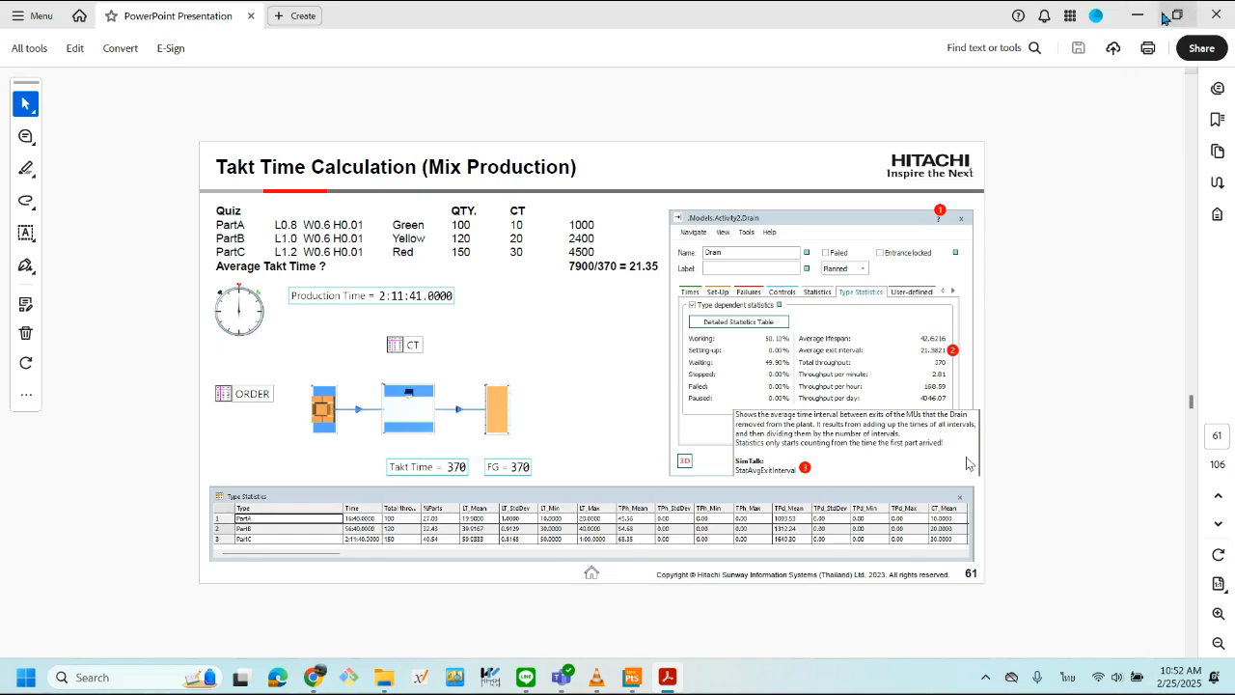
mouse_move(1176, 18)
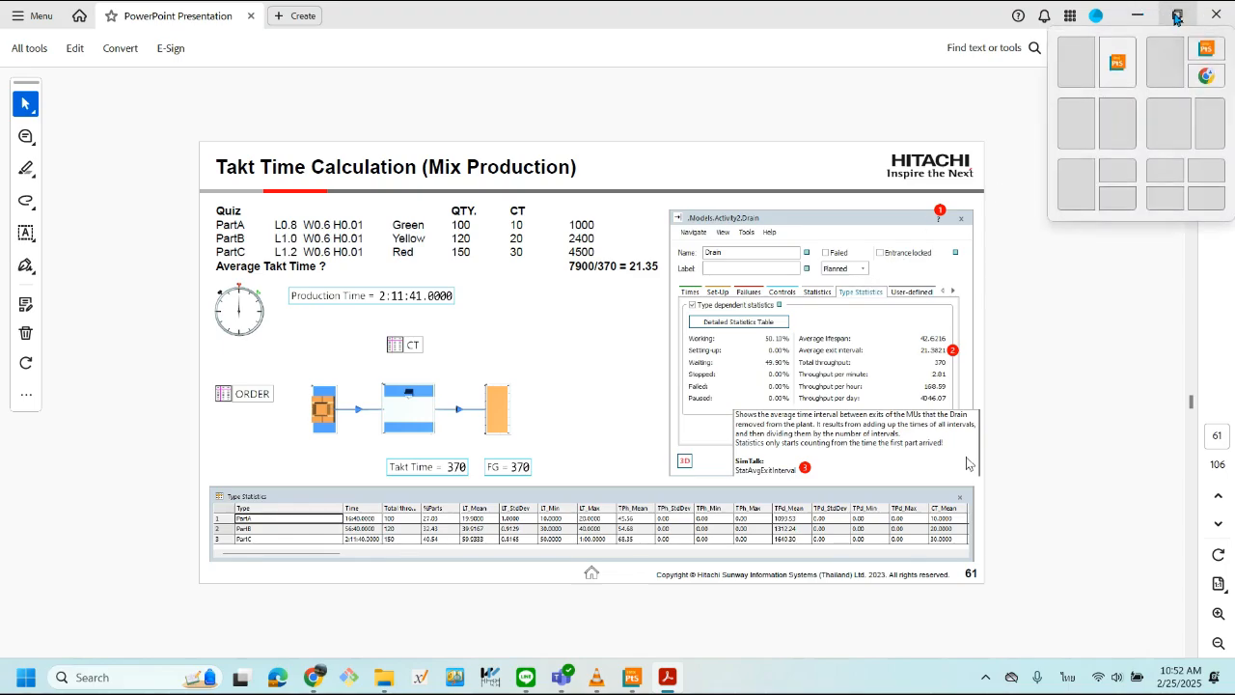
click(1138, 15)
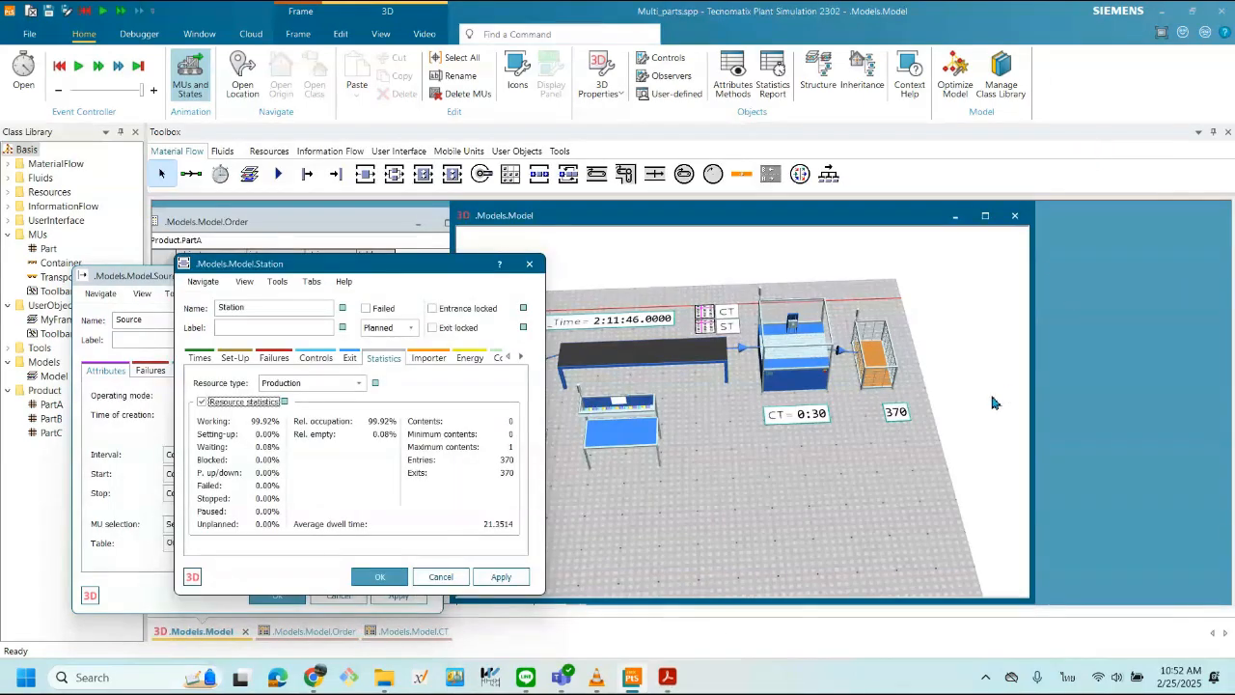
- Open the Drain's type-dependent statistics and arrange its dialog beside the Station's statistics to compare exit interval with dwell time
double_click(881, 396)
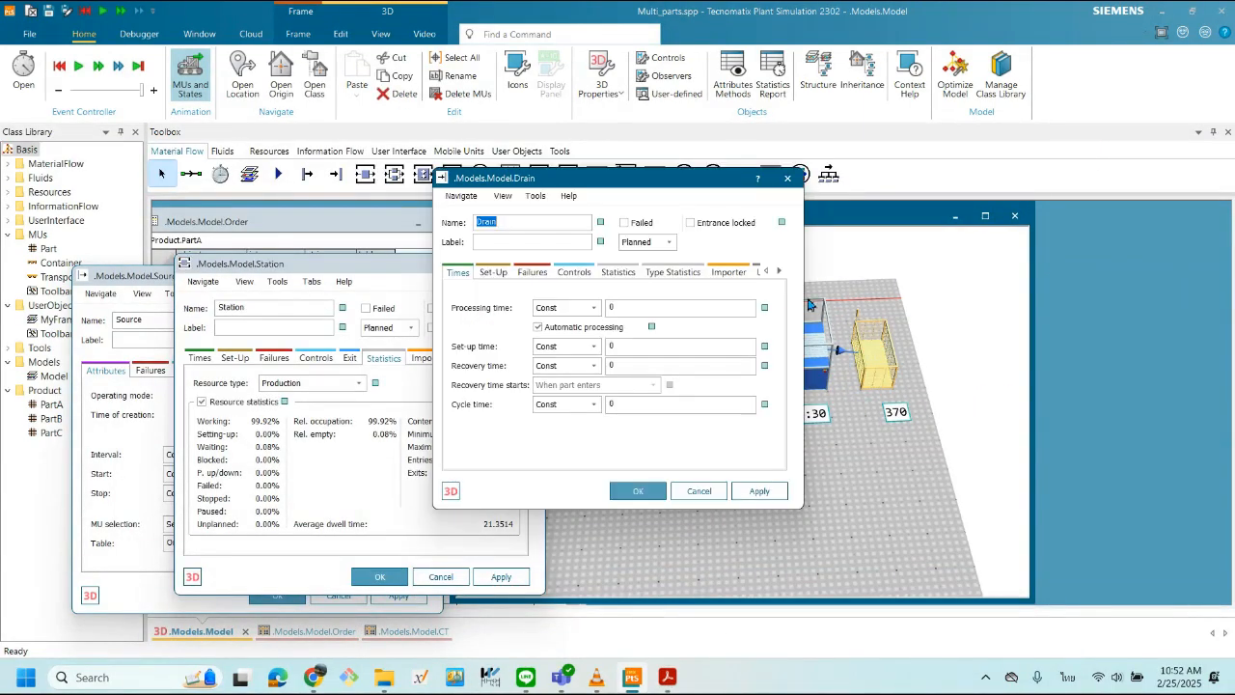
click(619, 273)
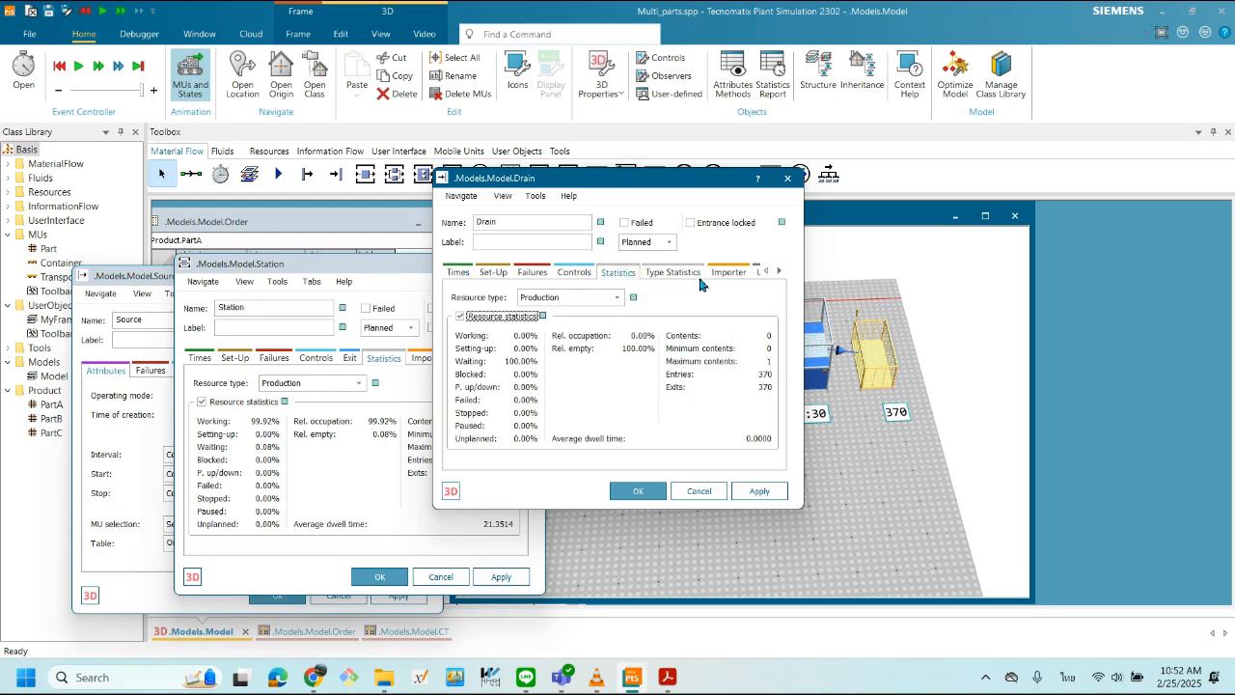
click(678, 273)
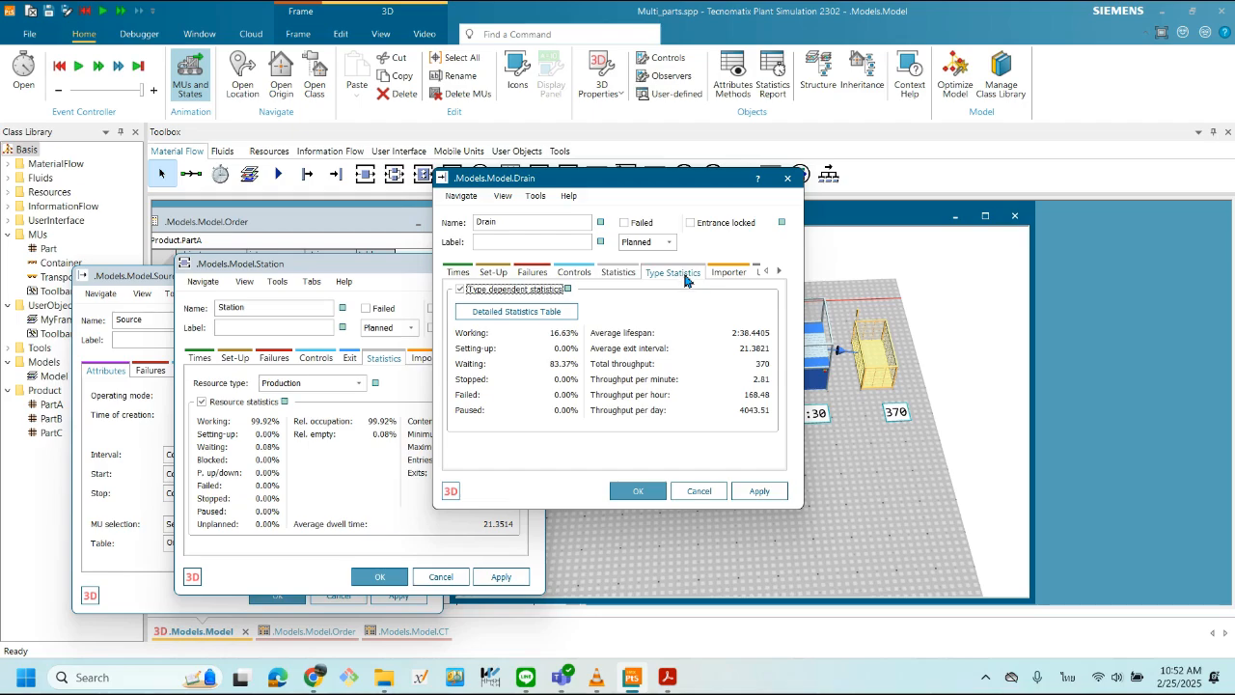
drag(652, 178, 726, 151)
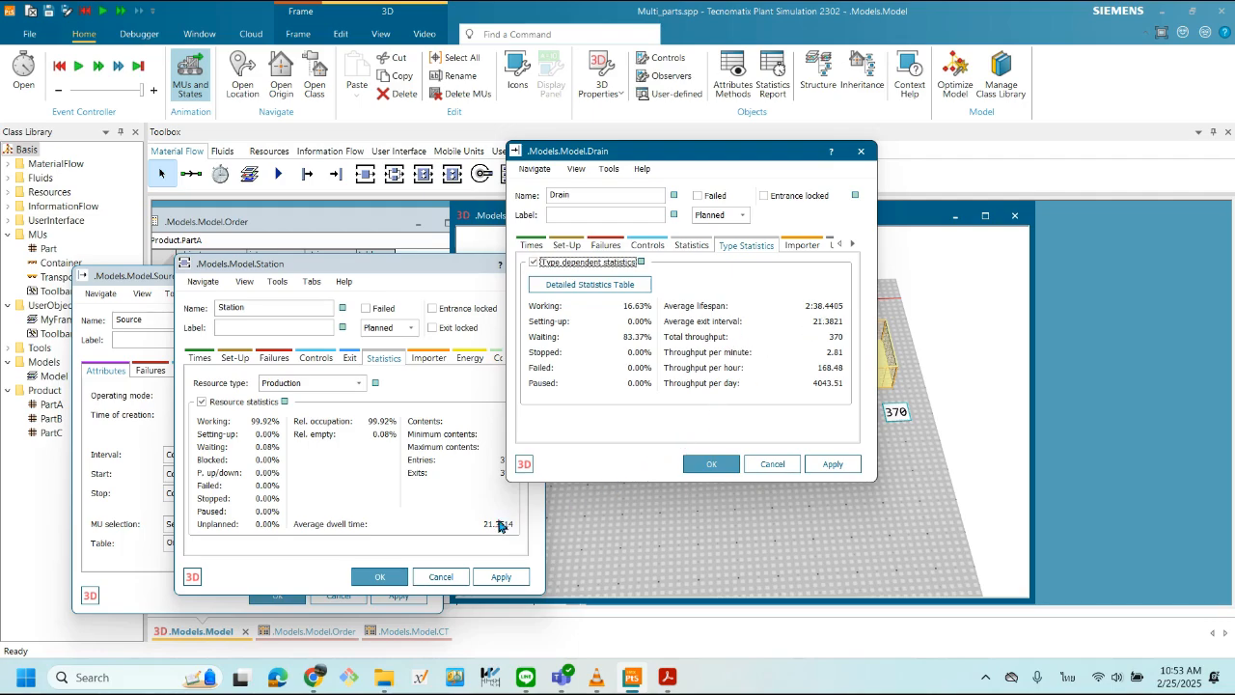
drag(381, 263, 413, 262)
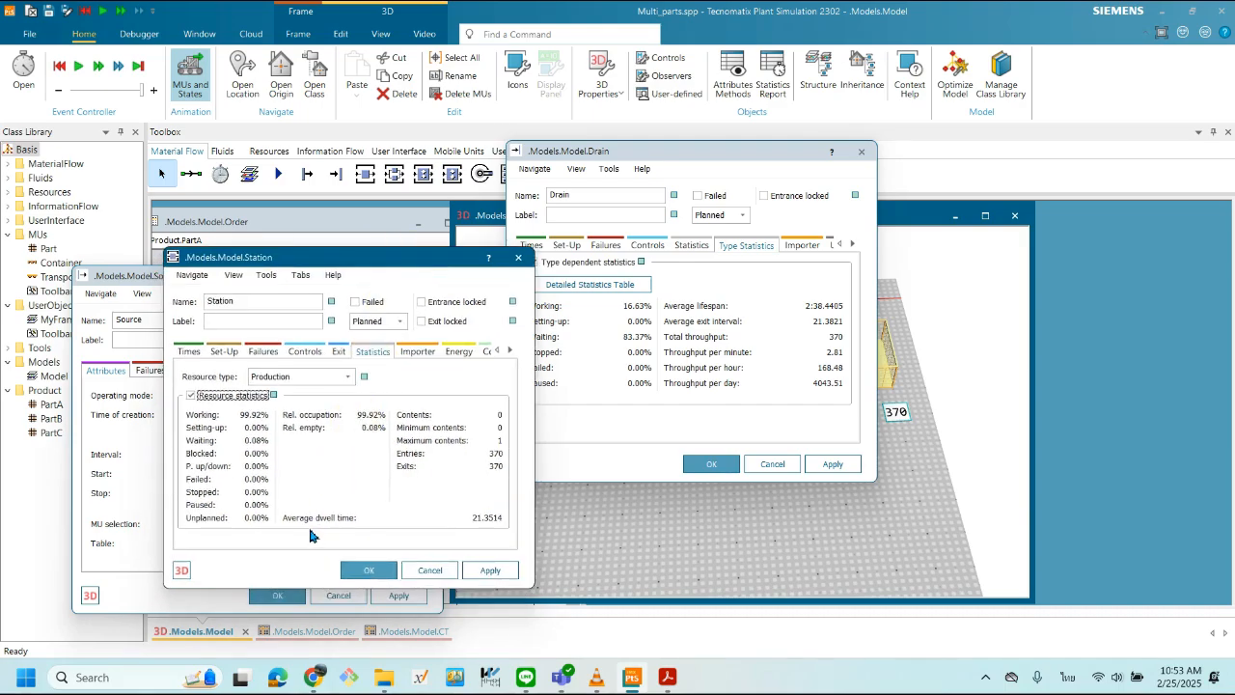
drag(424, 259, 389, 262)
drag(733, 153, 612, 204)
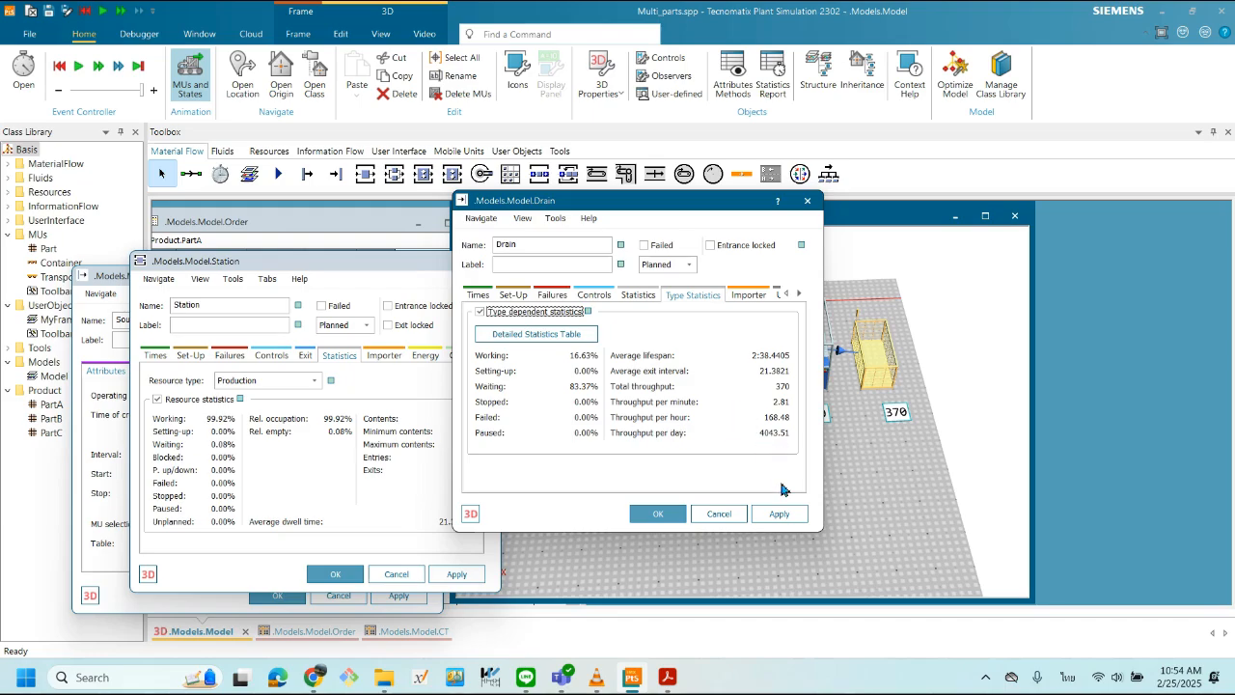
click(23, 279)
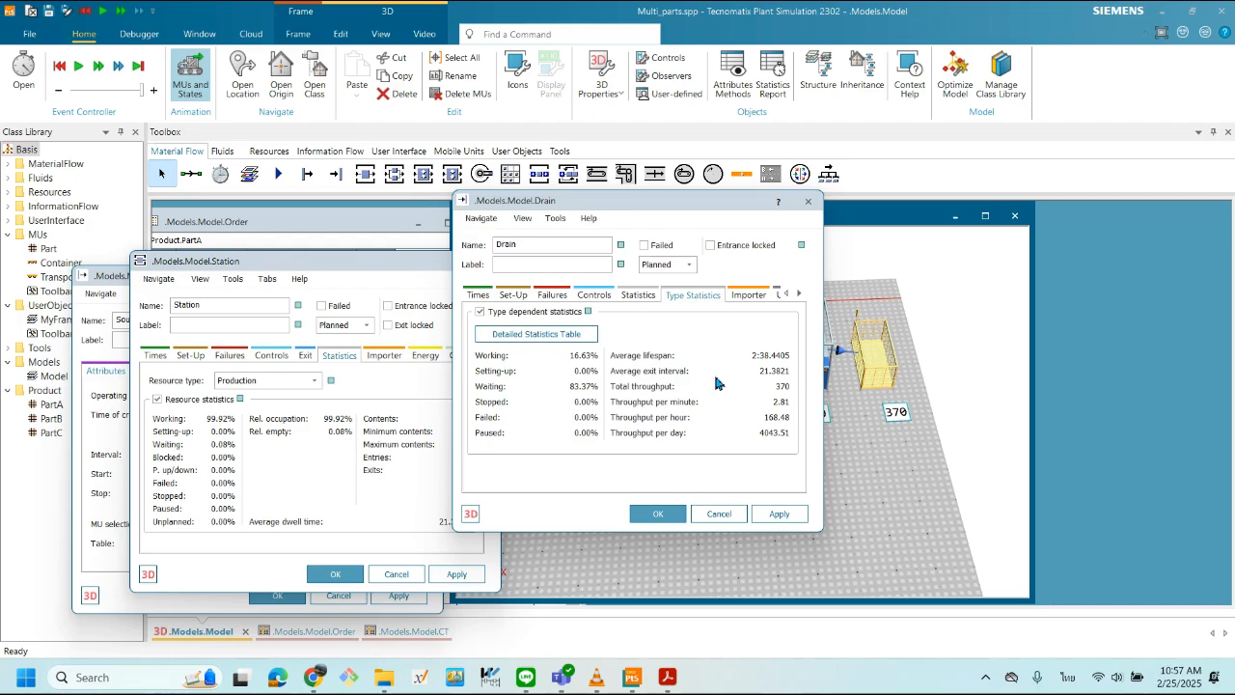
- Open the Drain's detailed statistics table, widen it to show more columns and place it above the dialogs
click(537, 338)
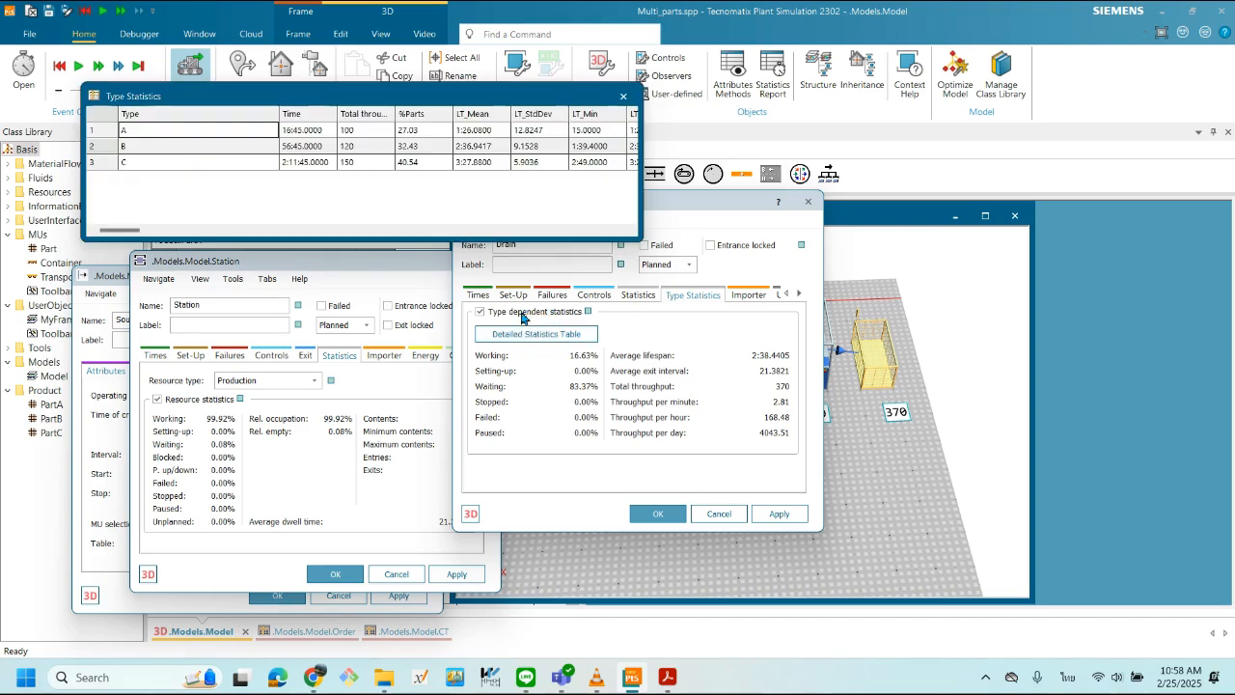
drag(639, 141, 1217, 141)
drag(502, 95, 496, 158)
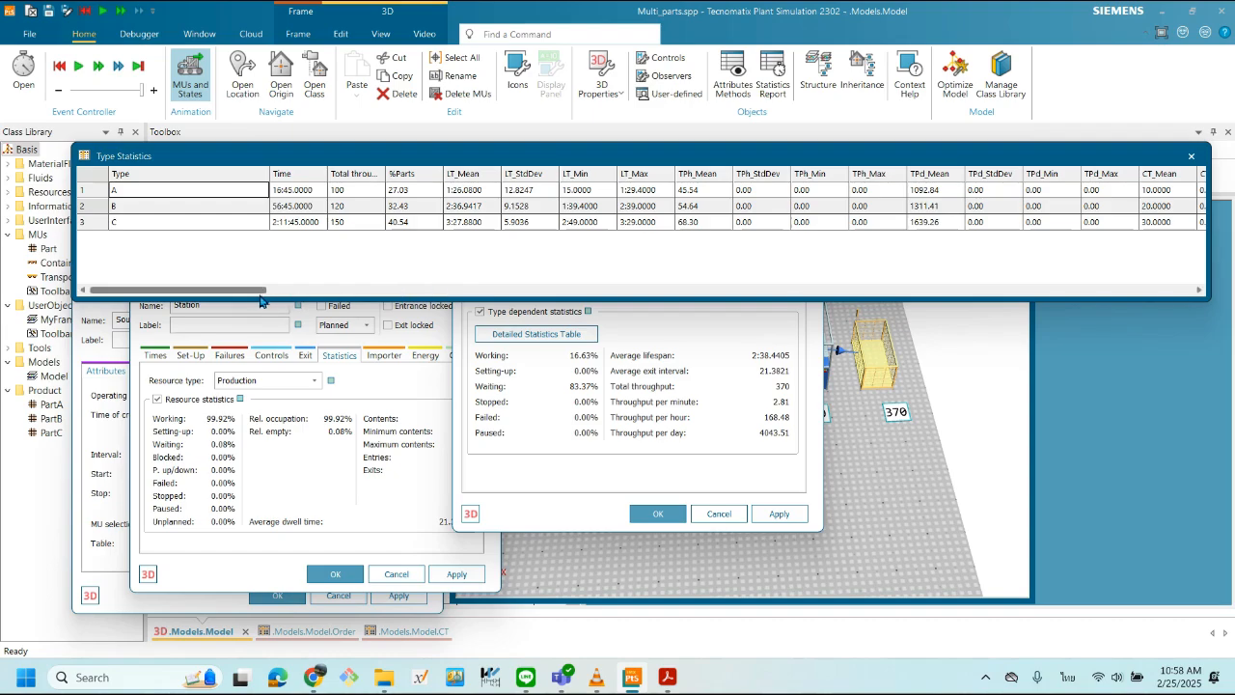
drag(251, 291, 173, 287)
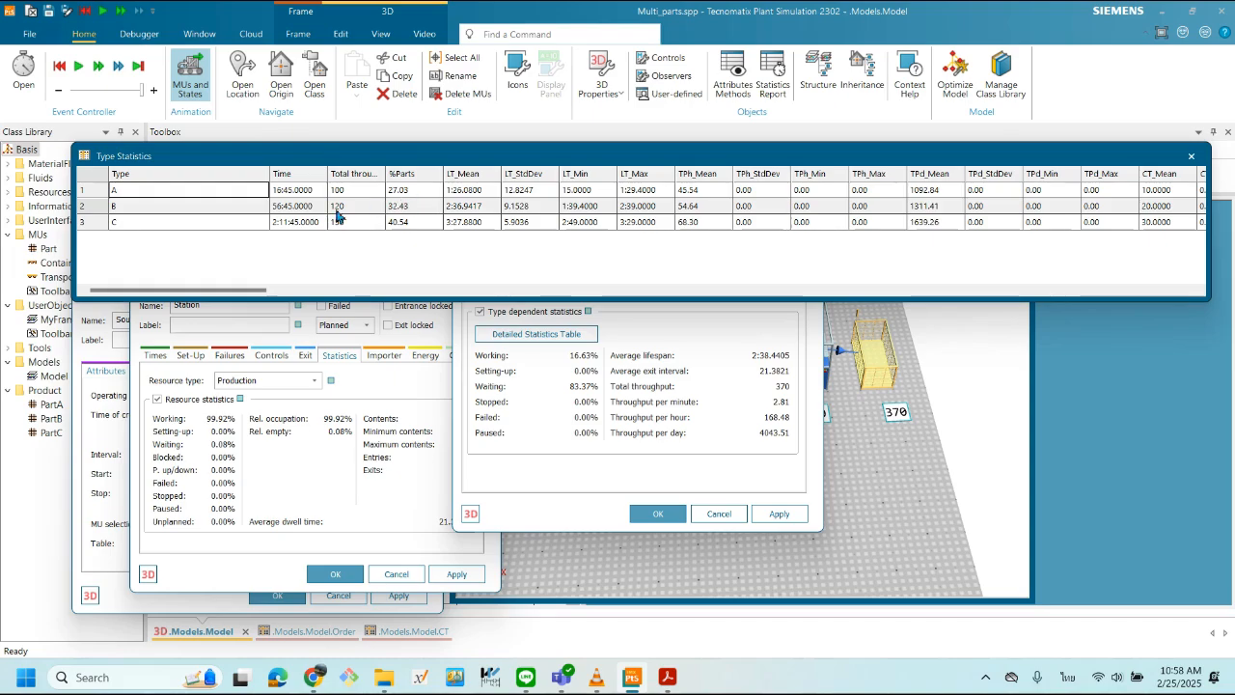
- Examine the throughput, part percentage and time columns for parts A, B and C, then close the detailed statistics table
click(116, 208)
click(400, 205)
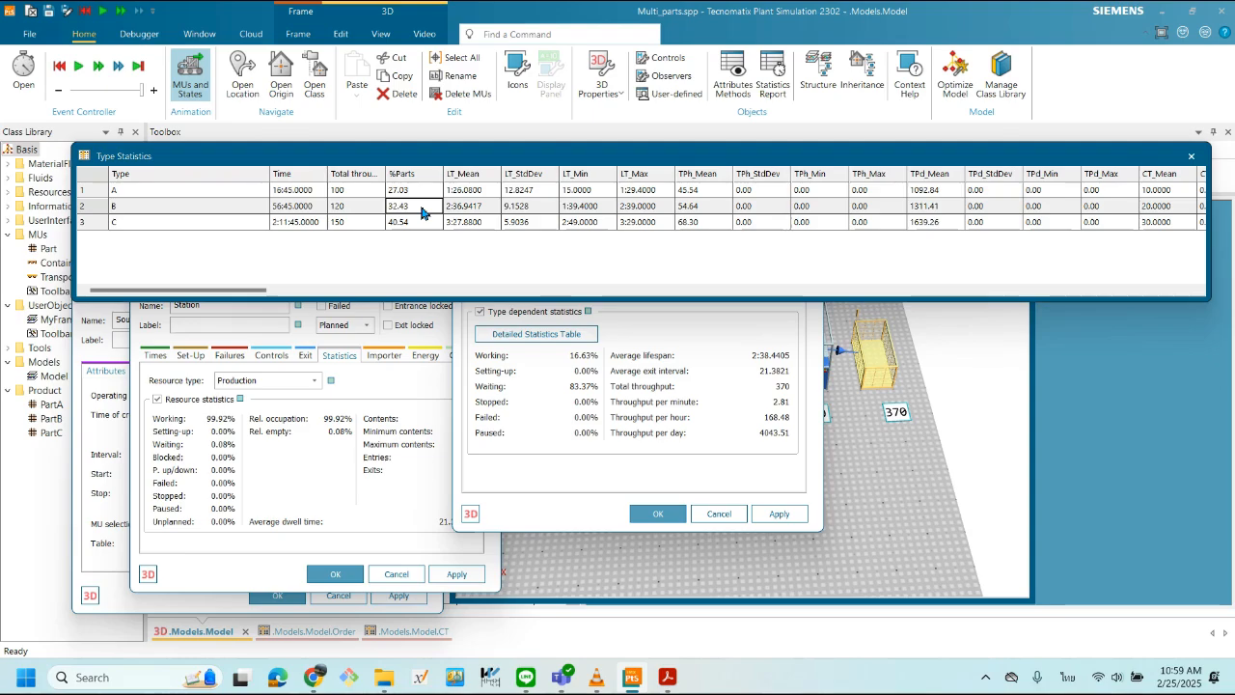
click(411, 222)
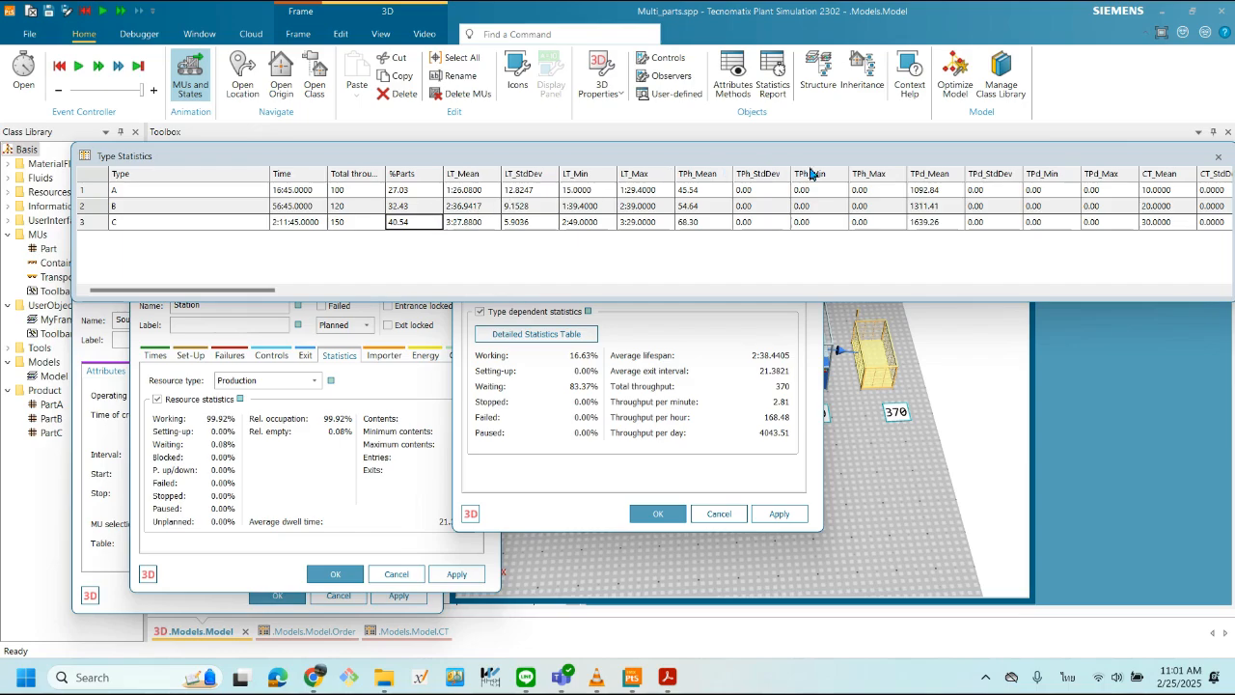
drag(257, 290, 145, 290)
drag(450, 162, 405, 177)
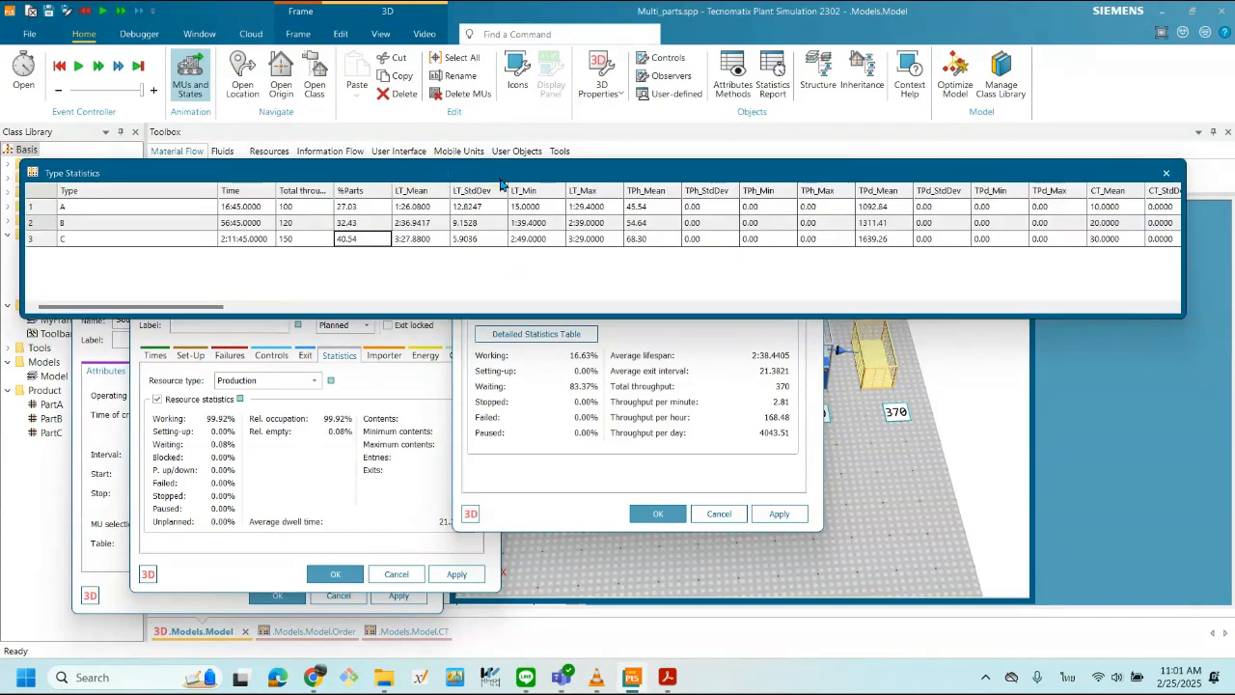
drag(680, 171, 632, 183)
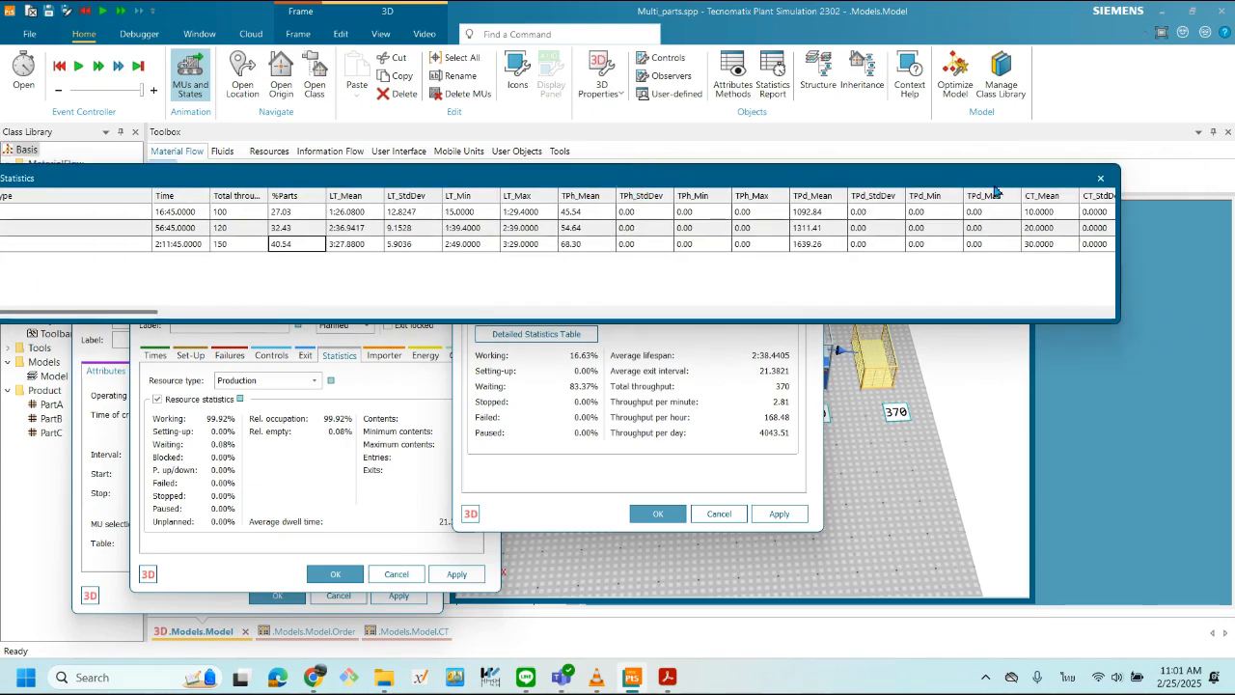
click(1102, 182)
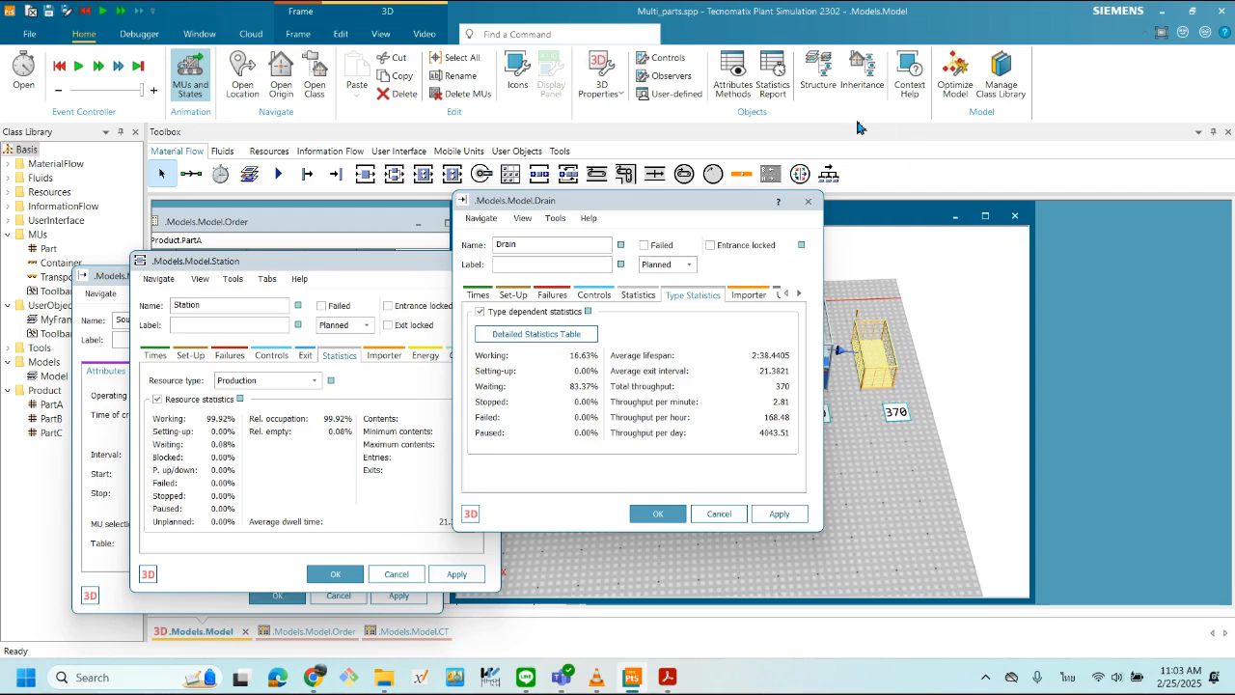
- Close the Drain, Station and Source dialogs after a last comparison of the Drain and Station statistics
drag(706, 212, 755, 217)
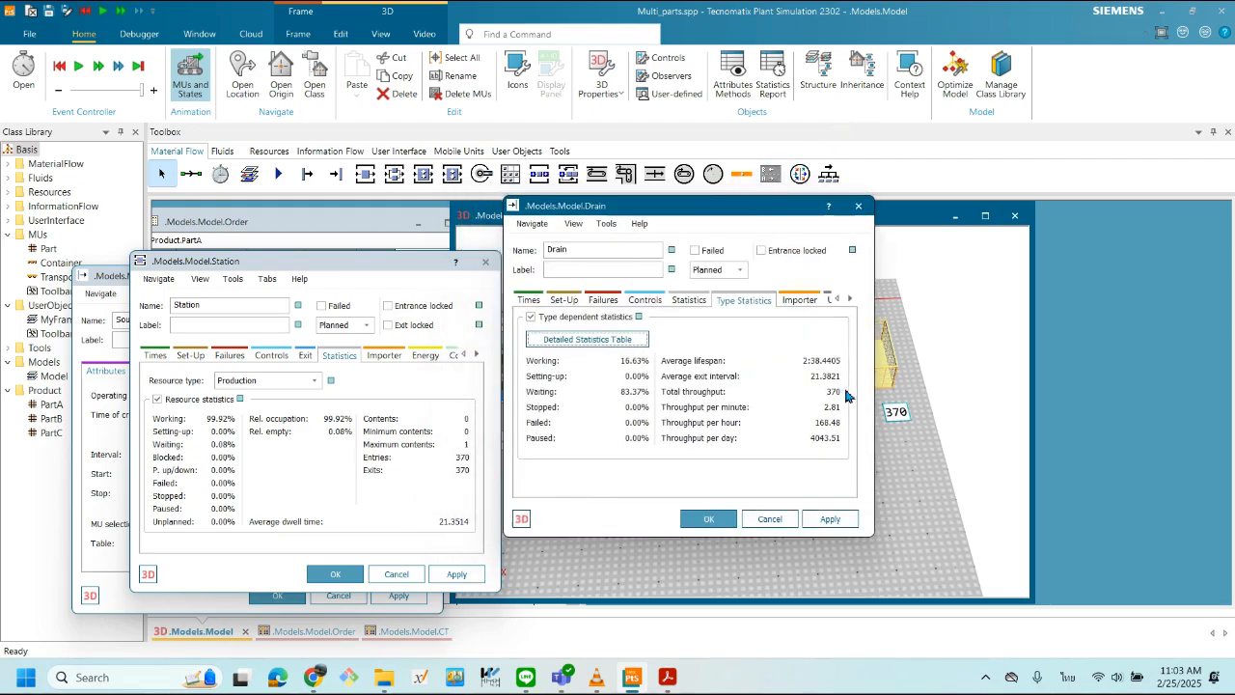
click(769, 519)
drag(390, 268, 816, 259)
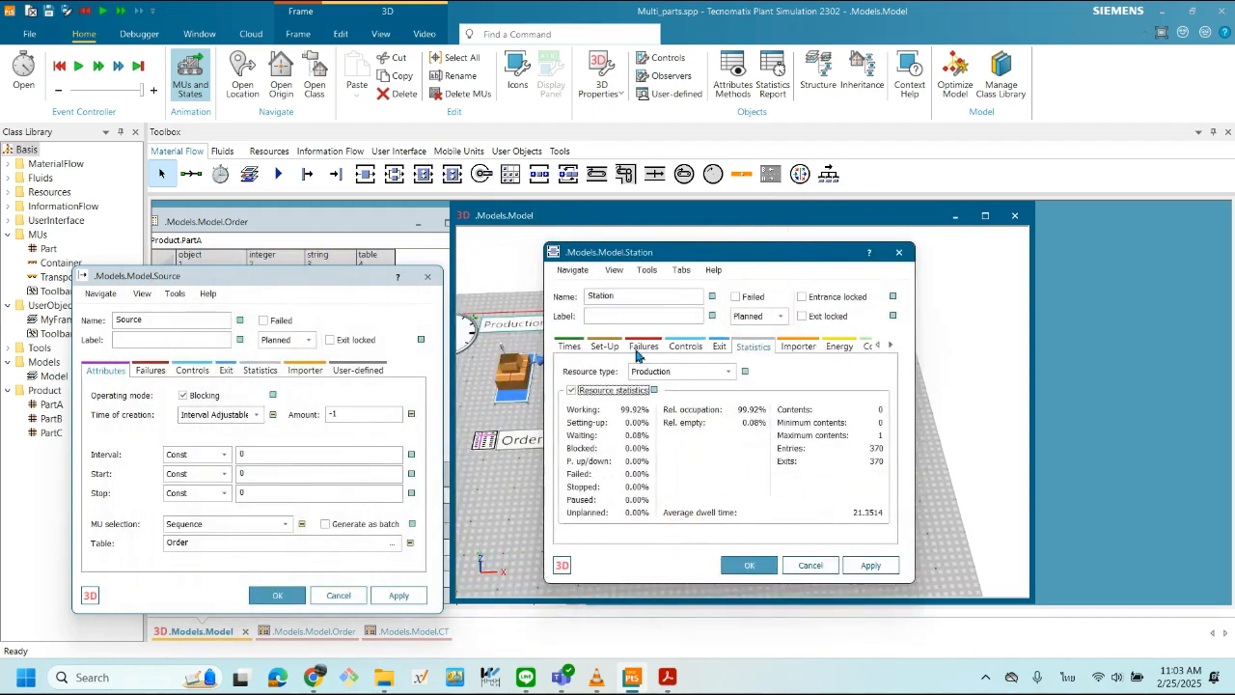
click(899, 252)
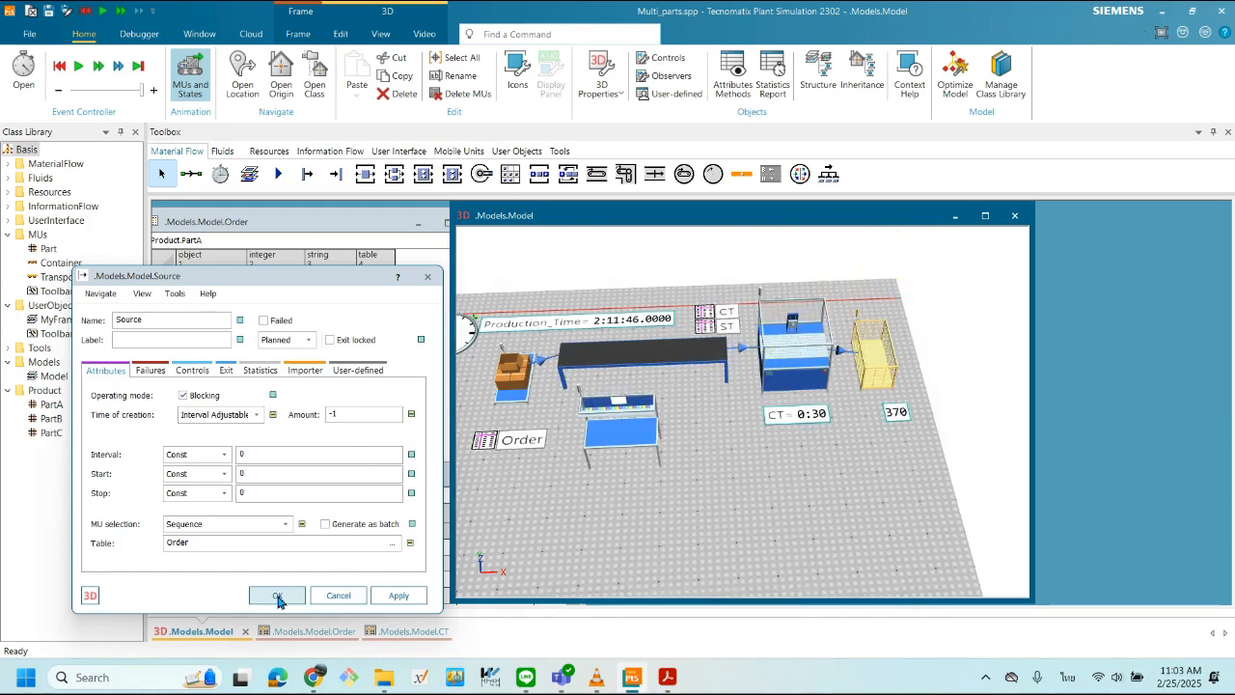
click(278, 597)
click(355, 305)
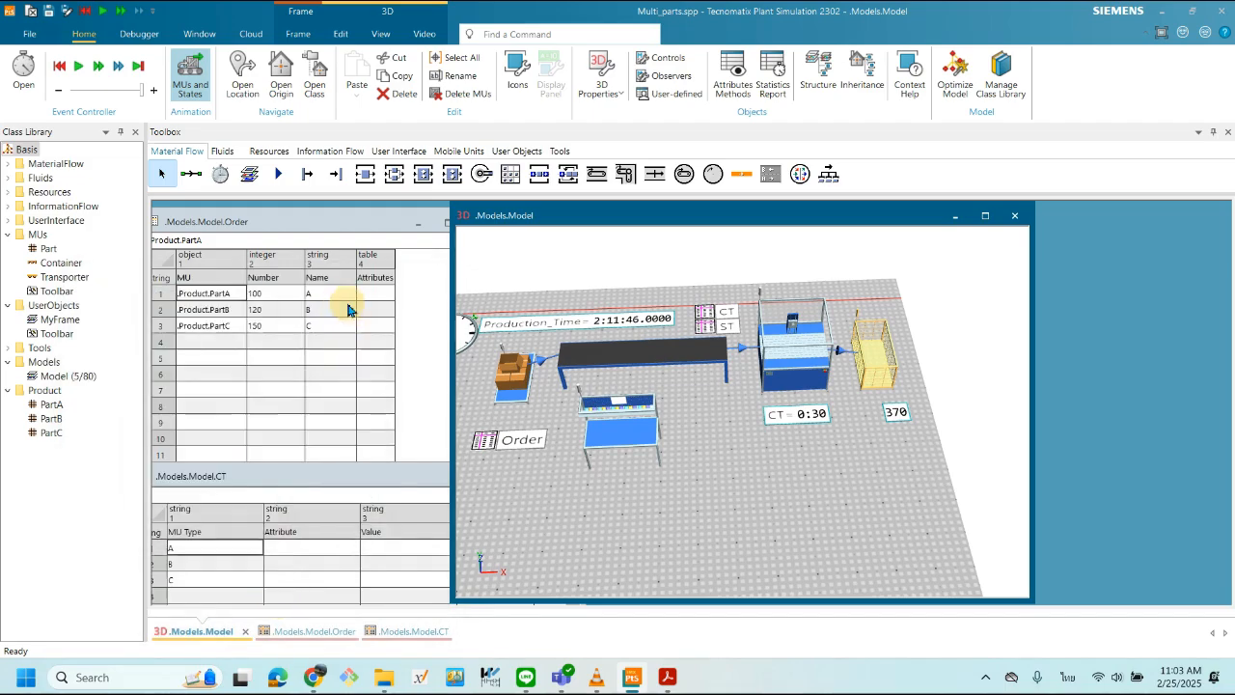
click(794, 495)
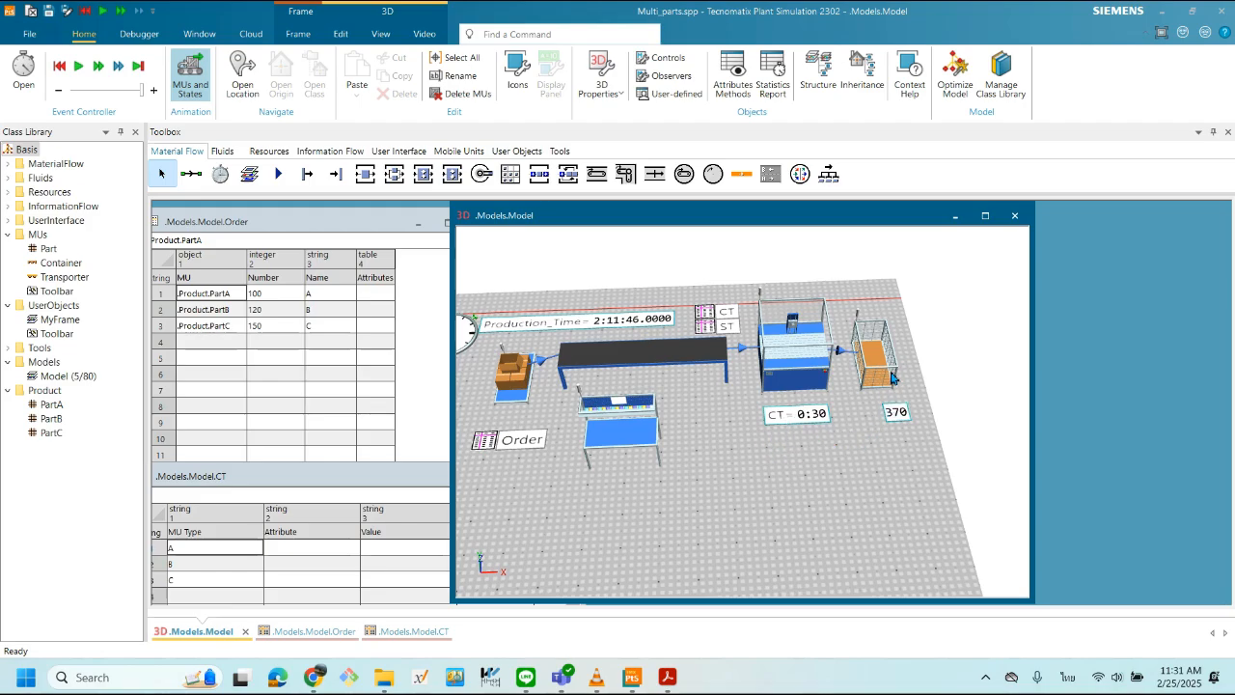
- Reopen the Drain's type-dependent statistics and look up the SimTalk attribute for throughput per hour with the context help
double_click(885, 376)
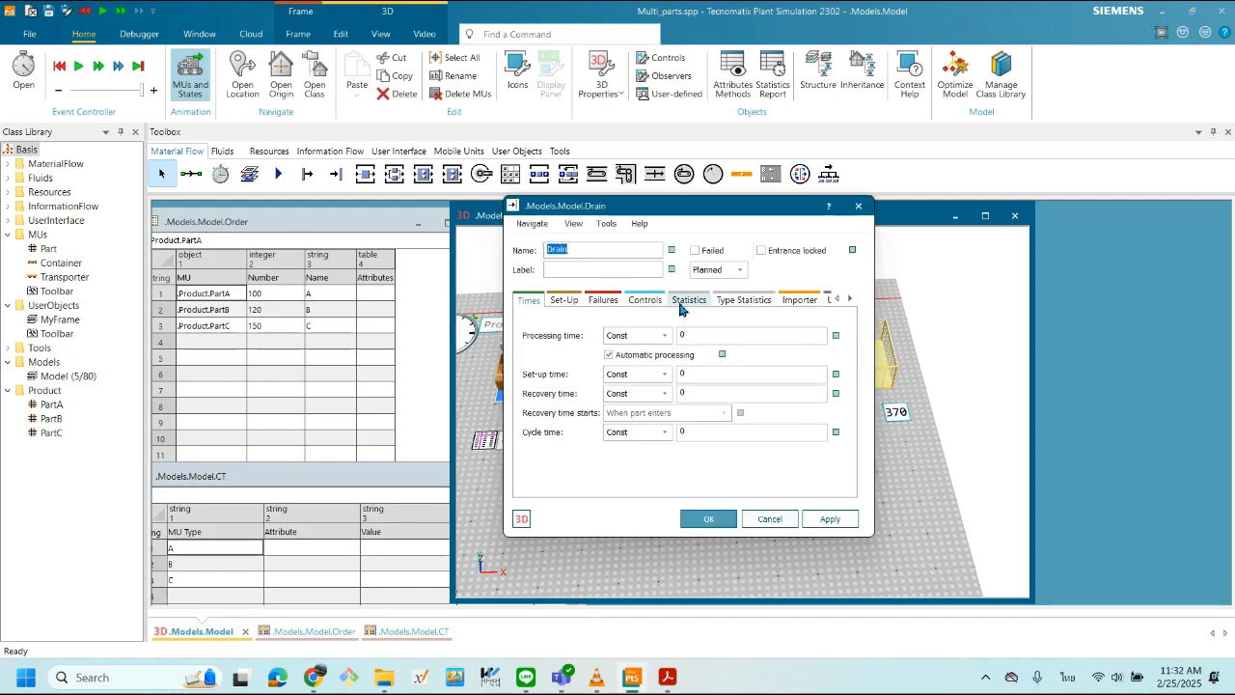
drag(717, 212, 658, 219)
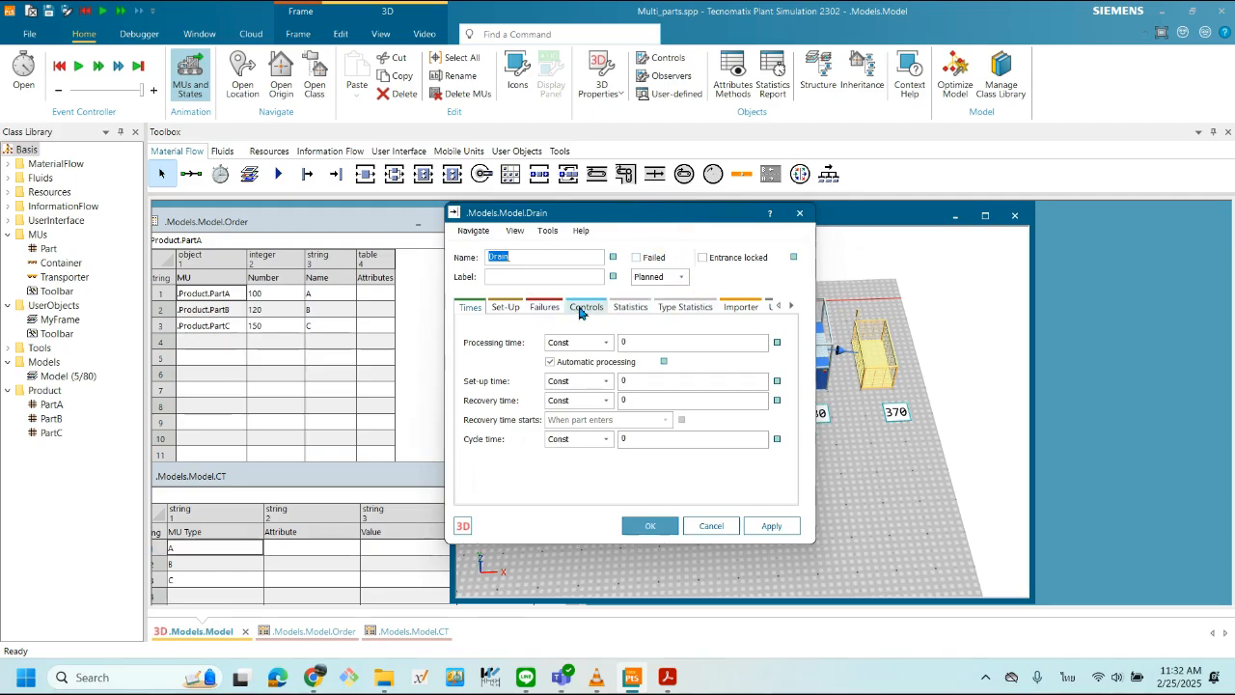
click(681, 309)
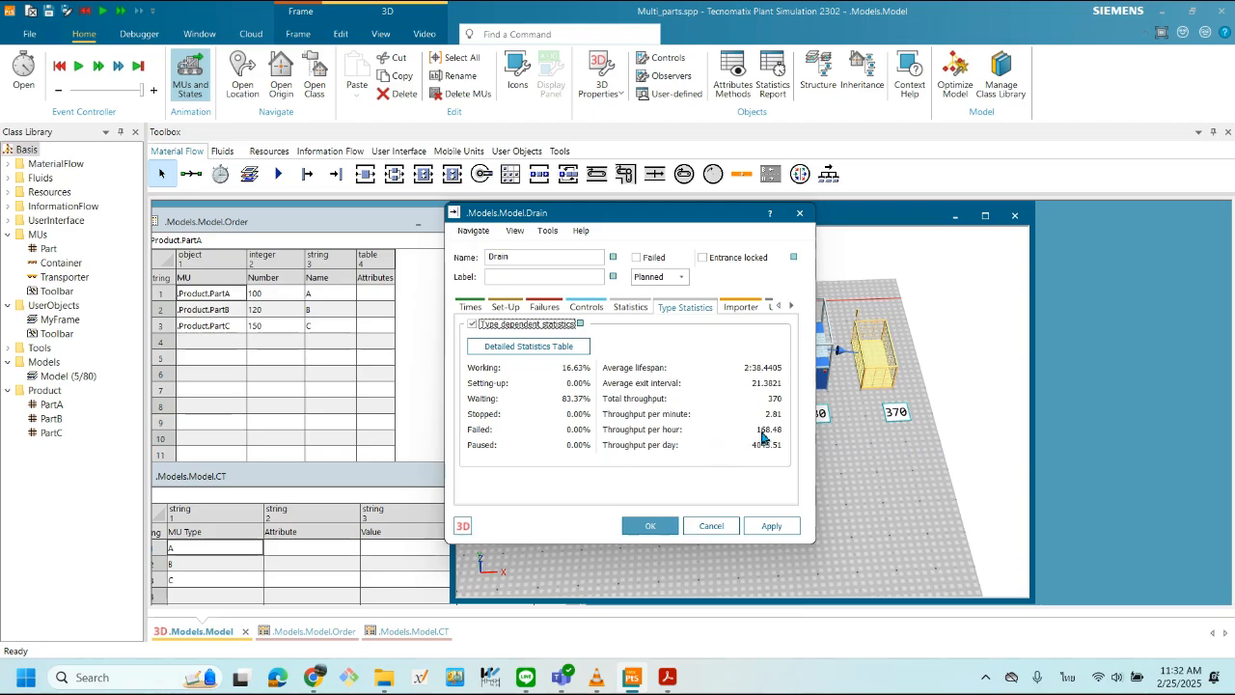
click(769, 218)
click(768, 433)
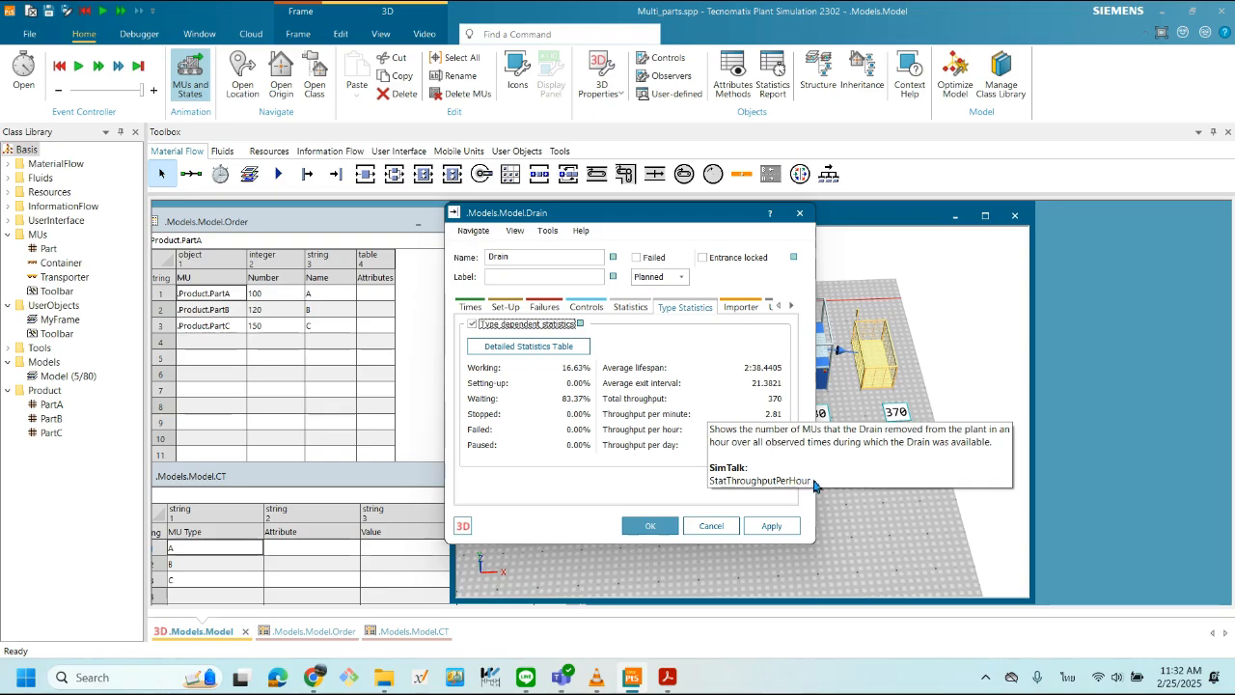
click(768, 486)
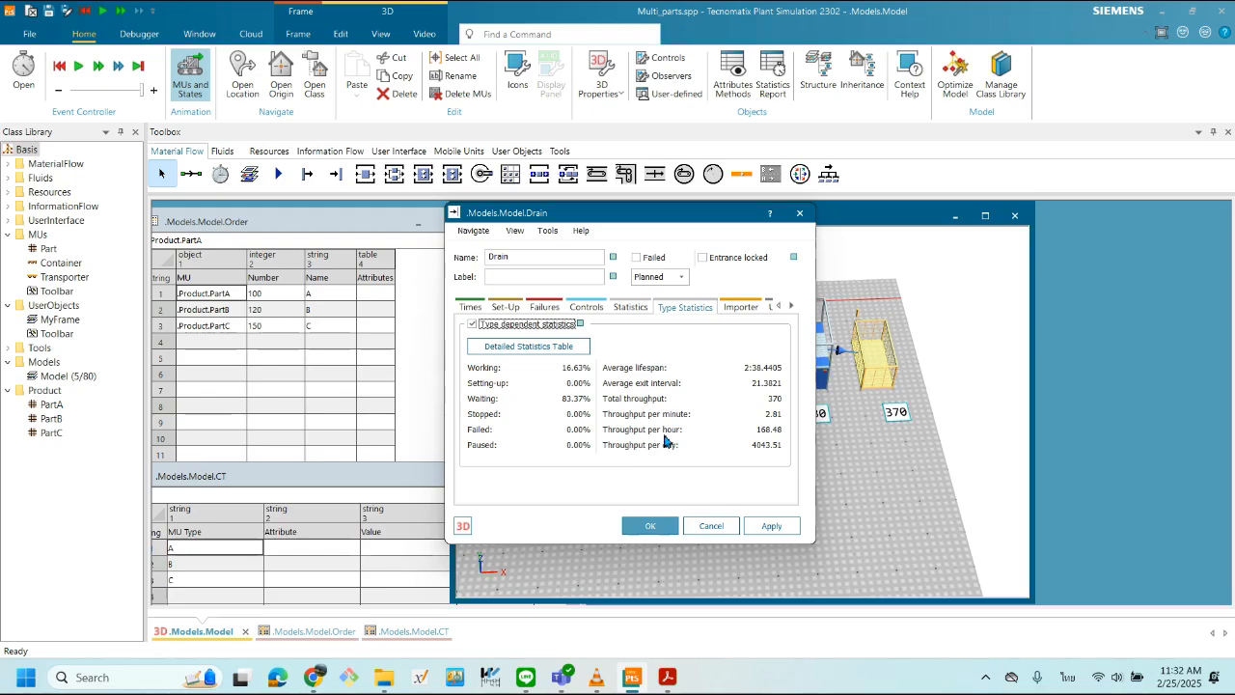
- Look up the SimTalk attribute for the Drain's total throughput with the context help, then close the Drain dialog
click(769, 213)
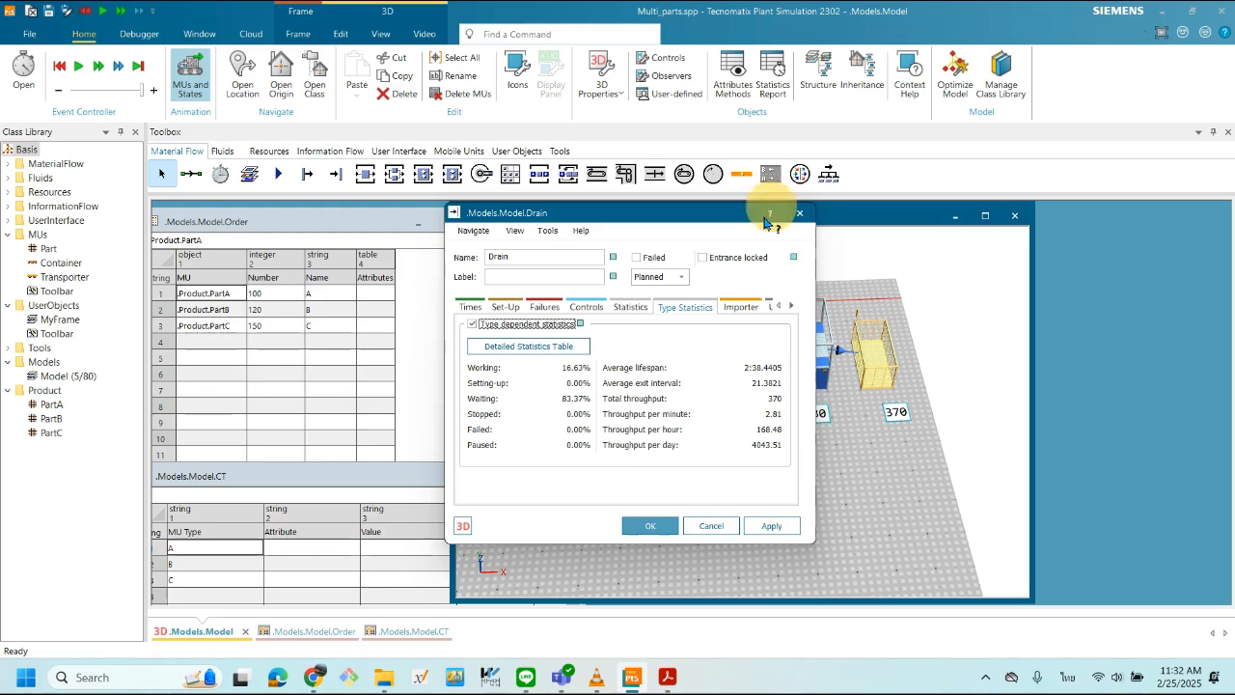
click(658, 399)
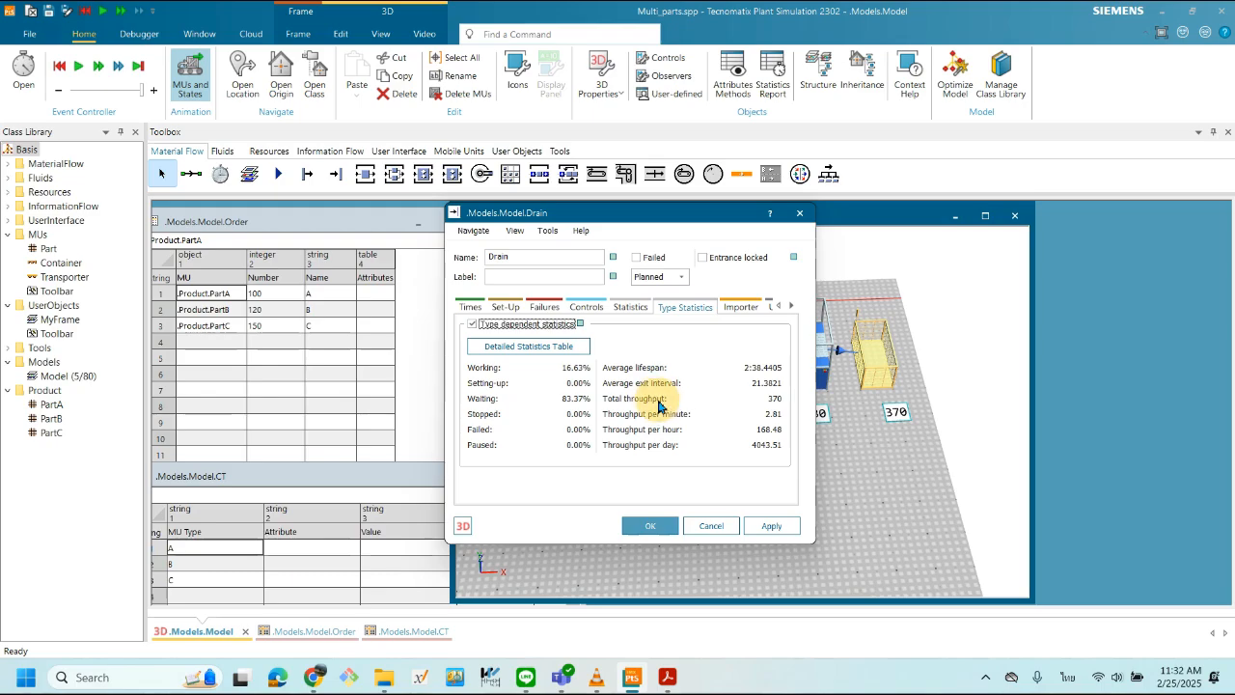
click(769, 213)
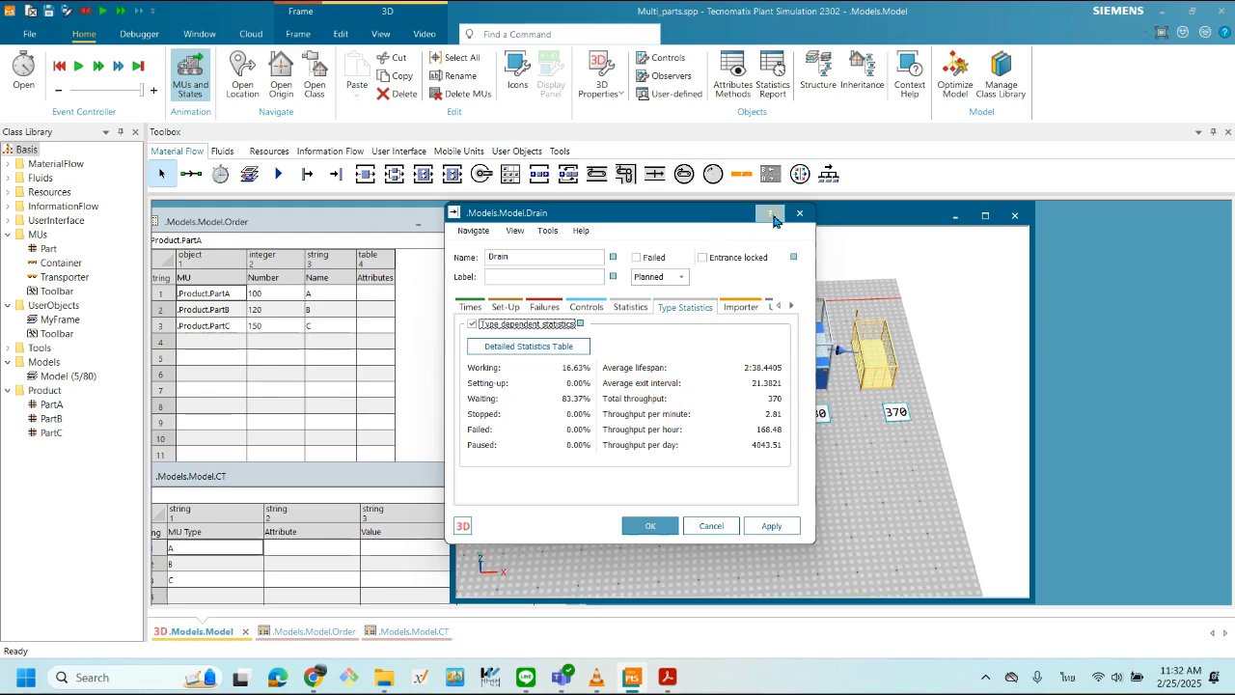
click(774, 402)
drag(696, 228, 416, 331)
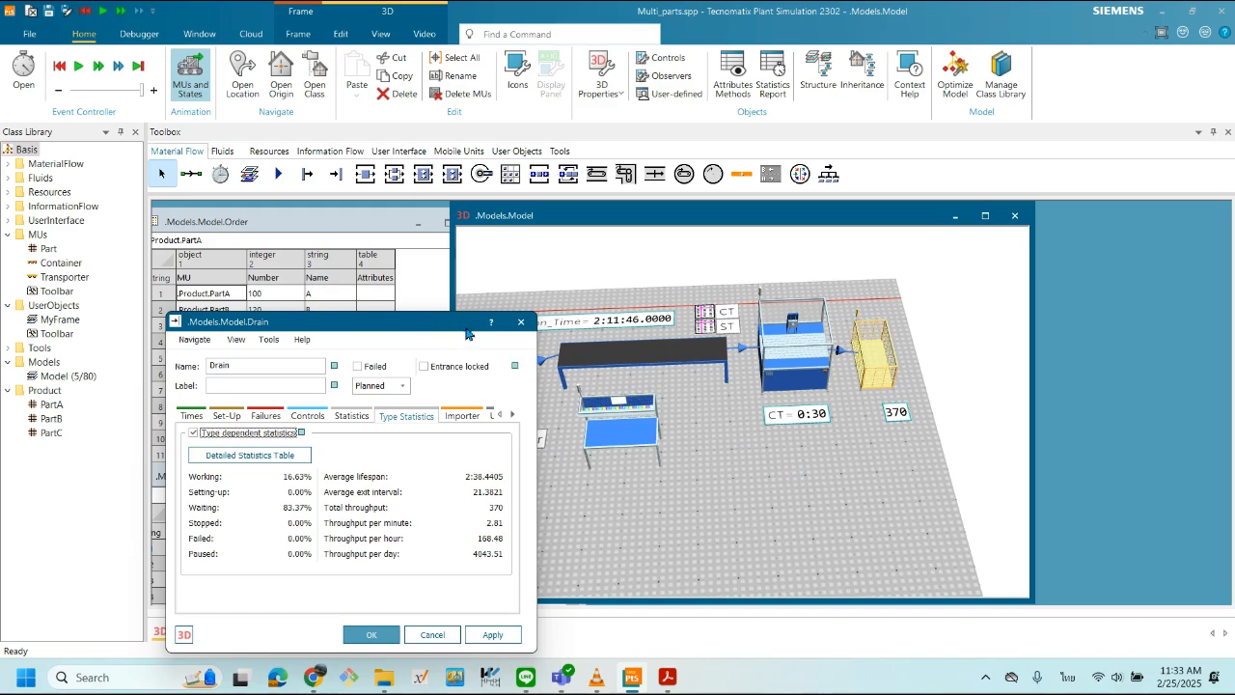
click(434, 634)
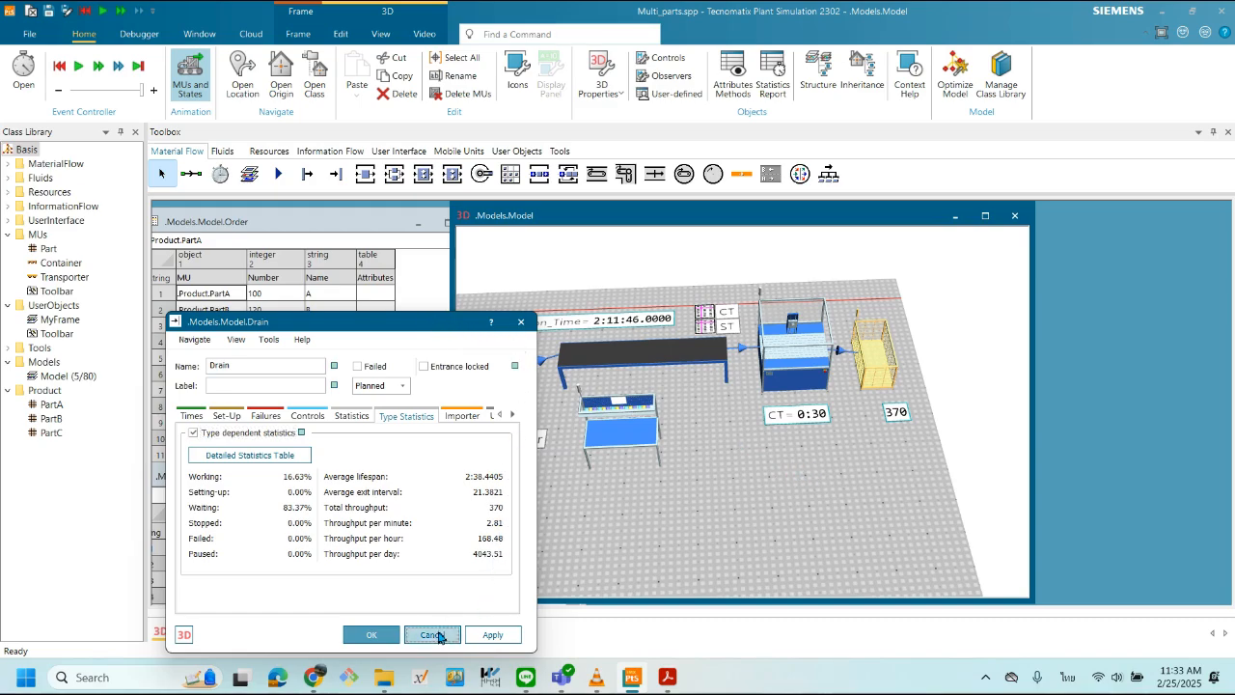
- Change the path of the Display beside the drain to the Drain's StatDeleted attribute, chosen from its attributes and methods
double_click(885, 415)
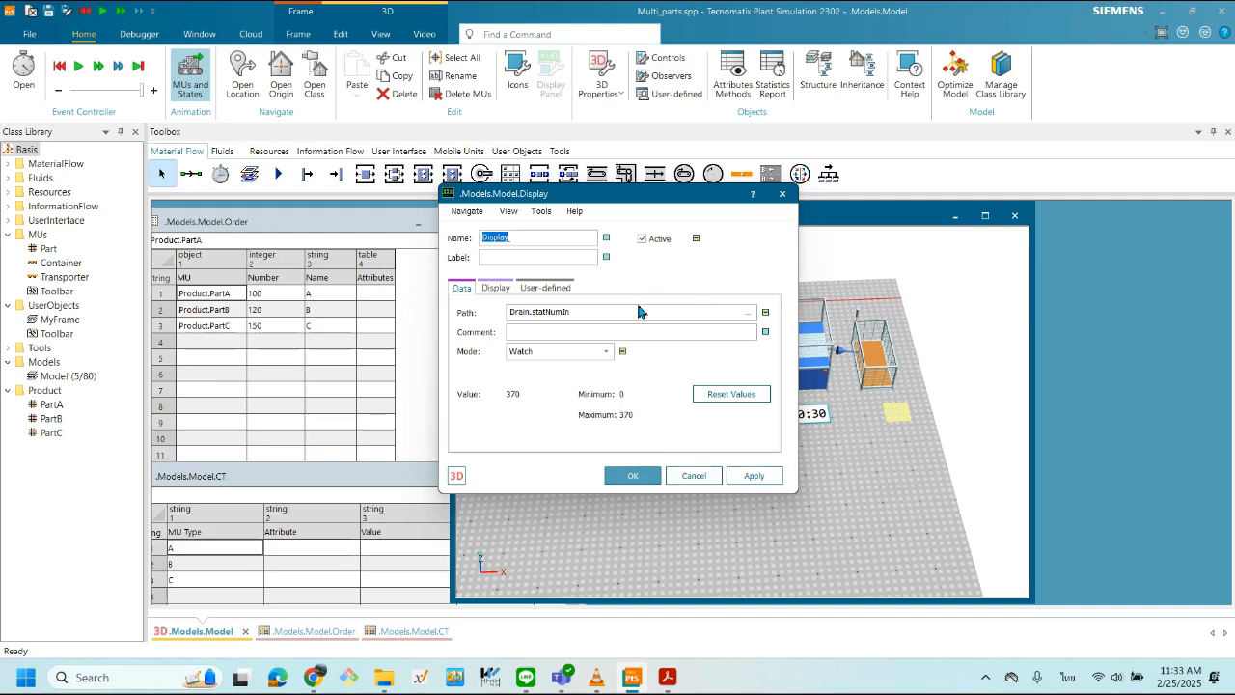
click(750, 314)
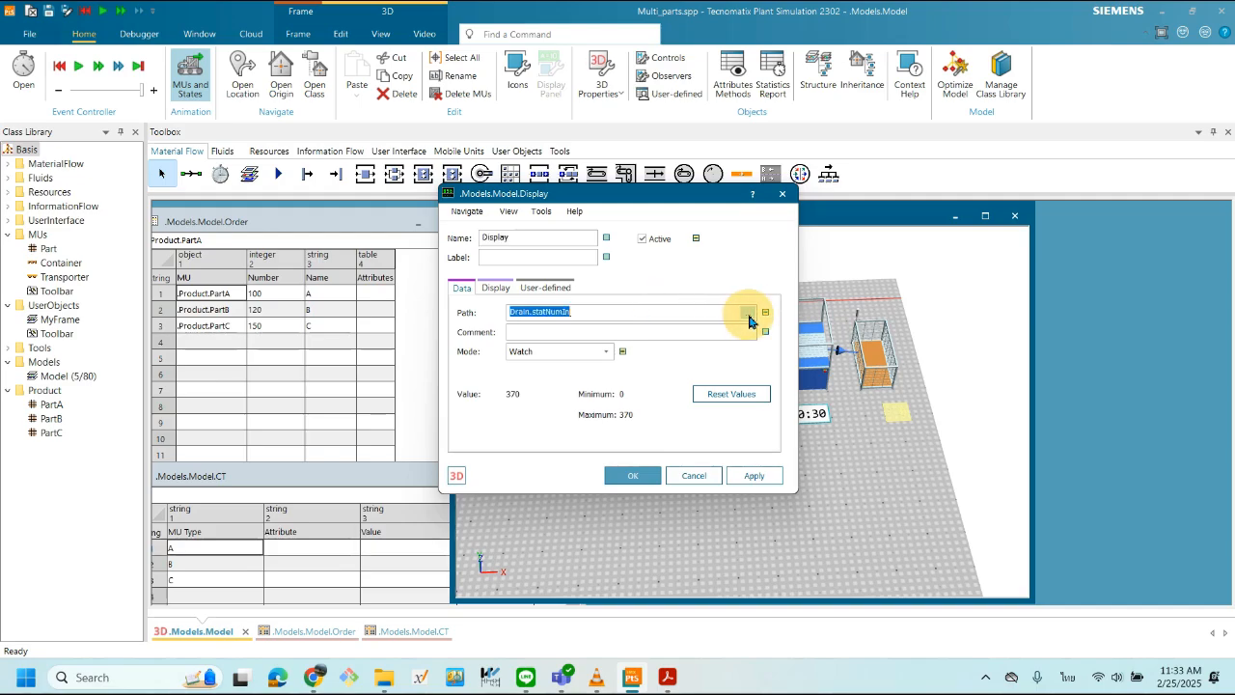
drag(645, 254, 651, 365)
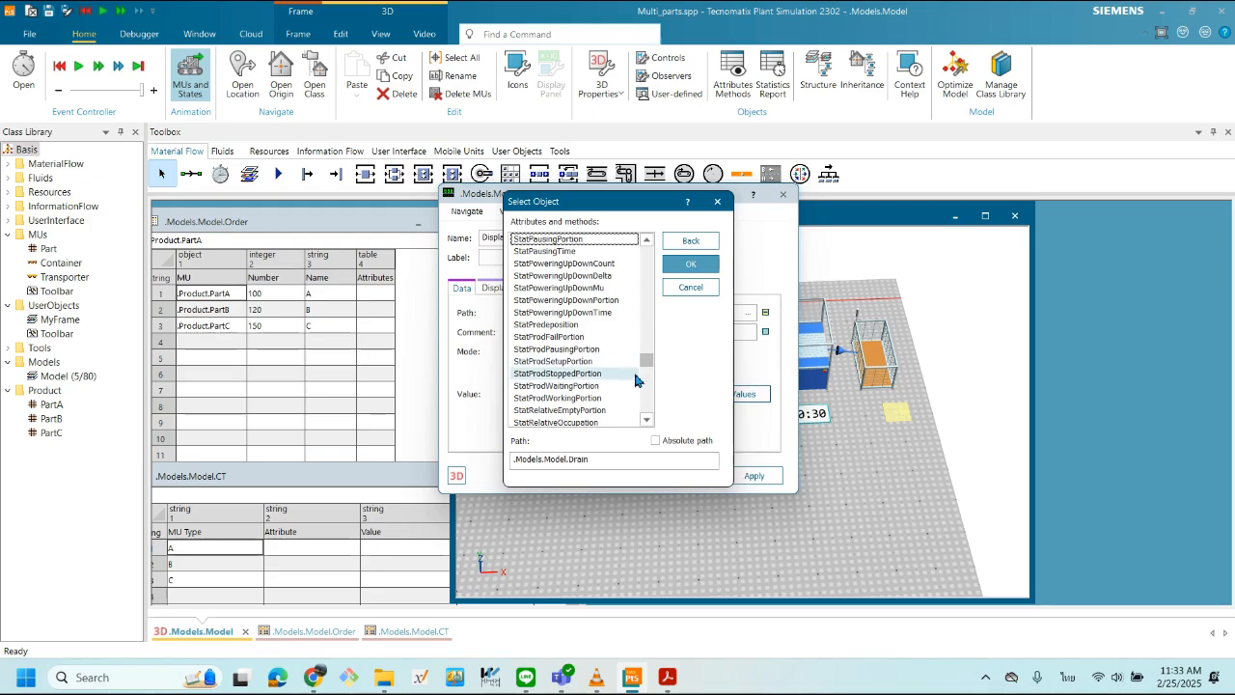
drag(649, 364, 647, 385)
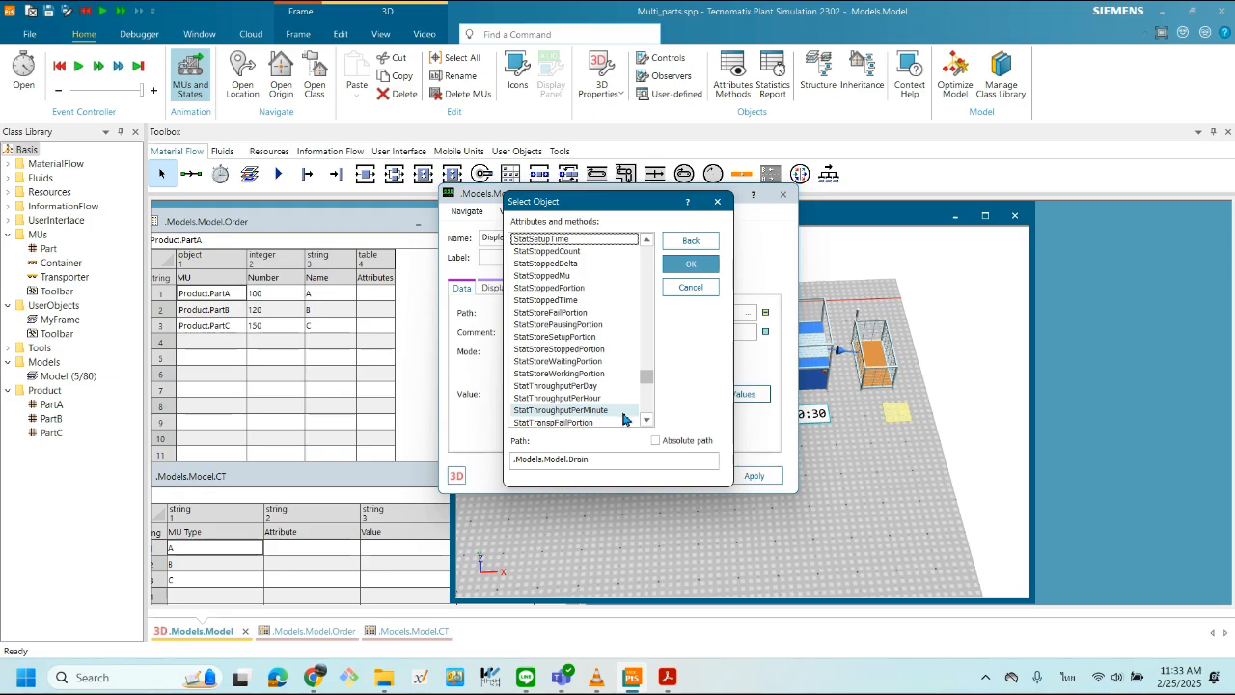
drag(646, 387, 647, 392)
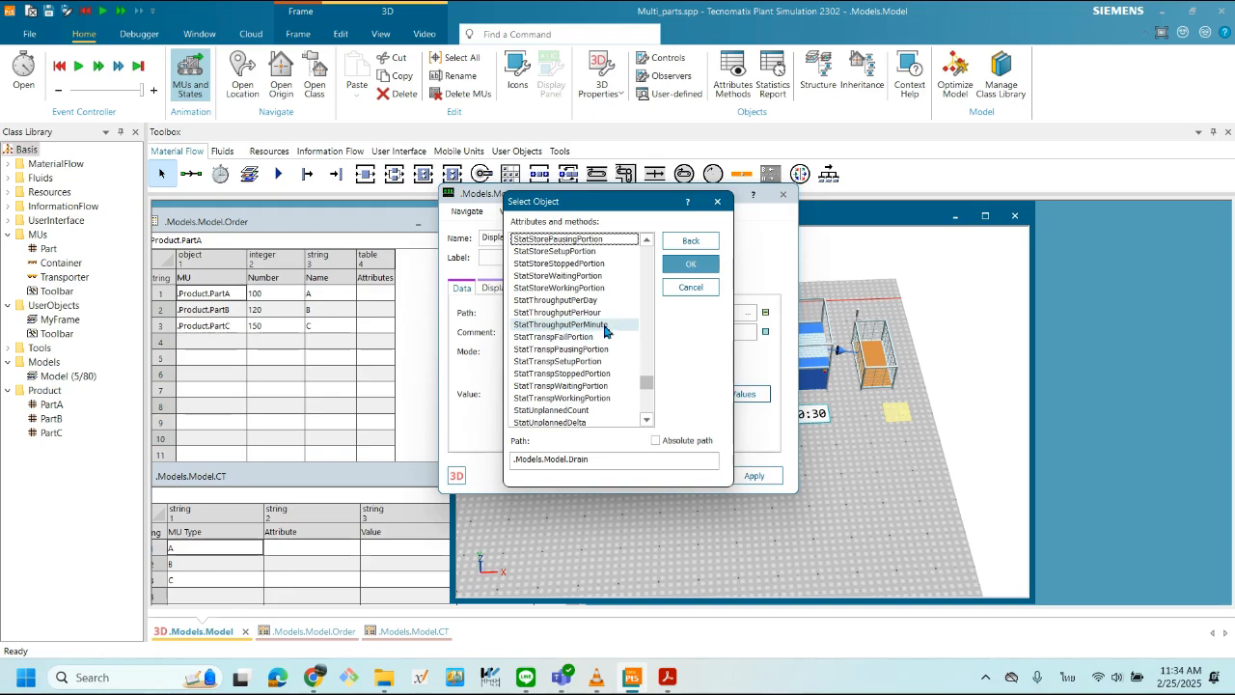
drag(649, 382, 650, 393)
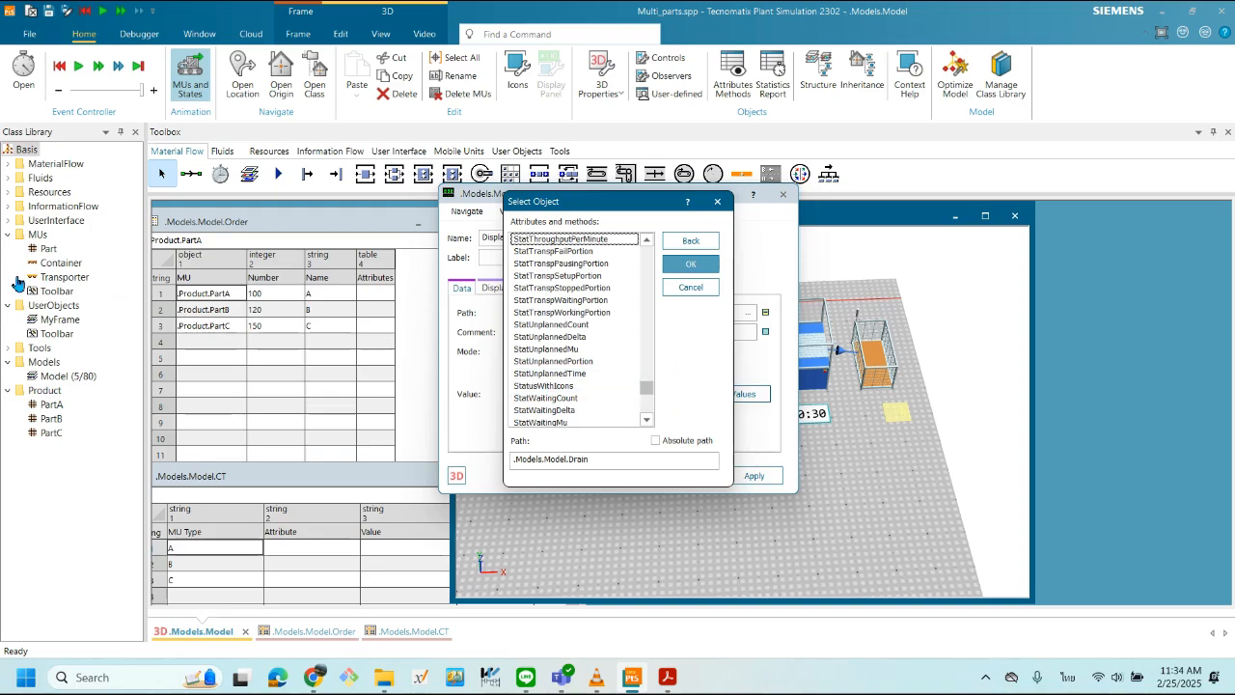
click(647, 377)
drag(646, 377, 645, 338)
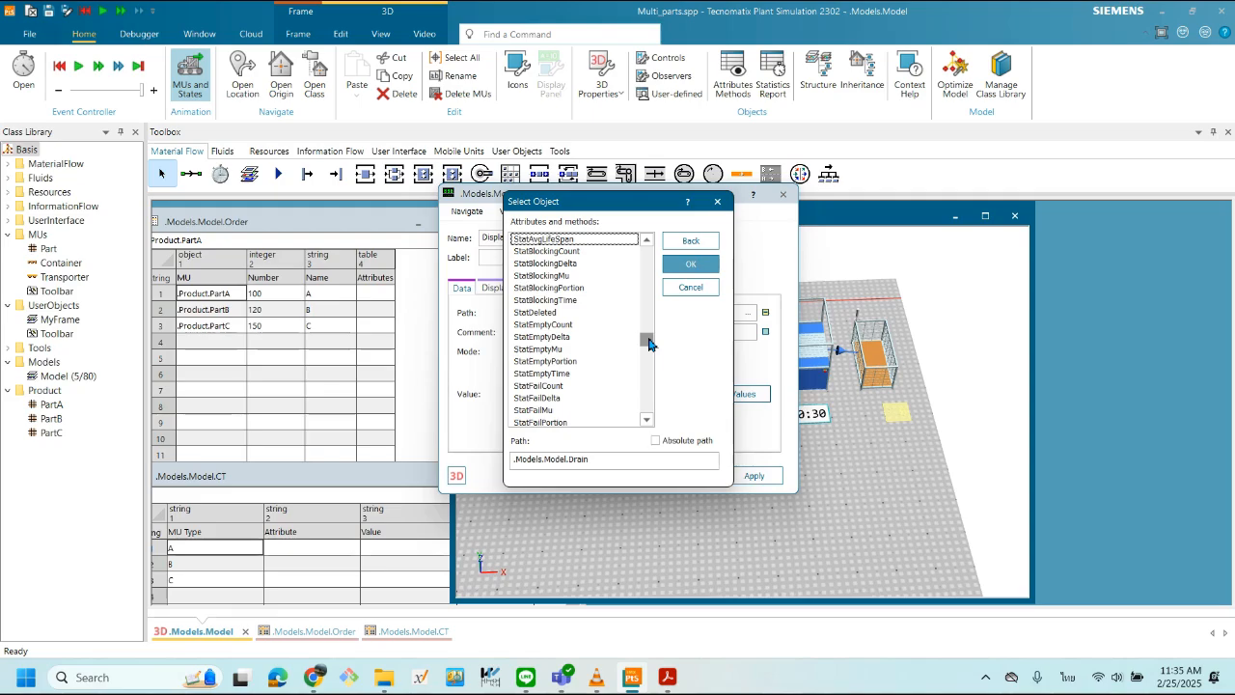
drag(648, 343, 648, 380)
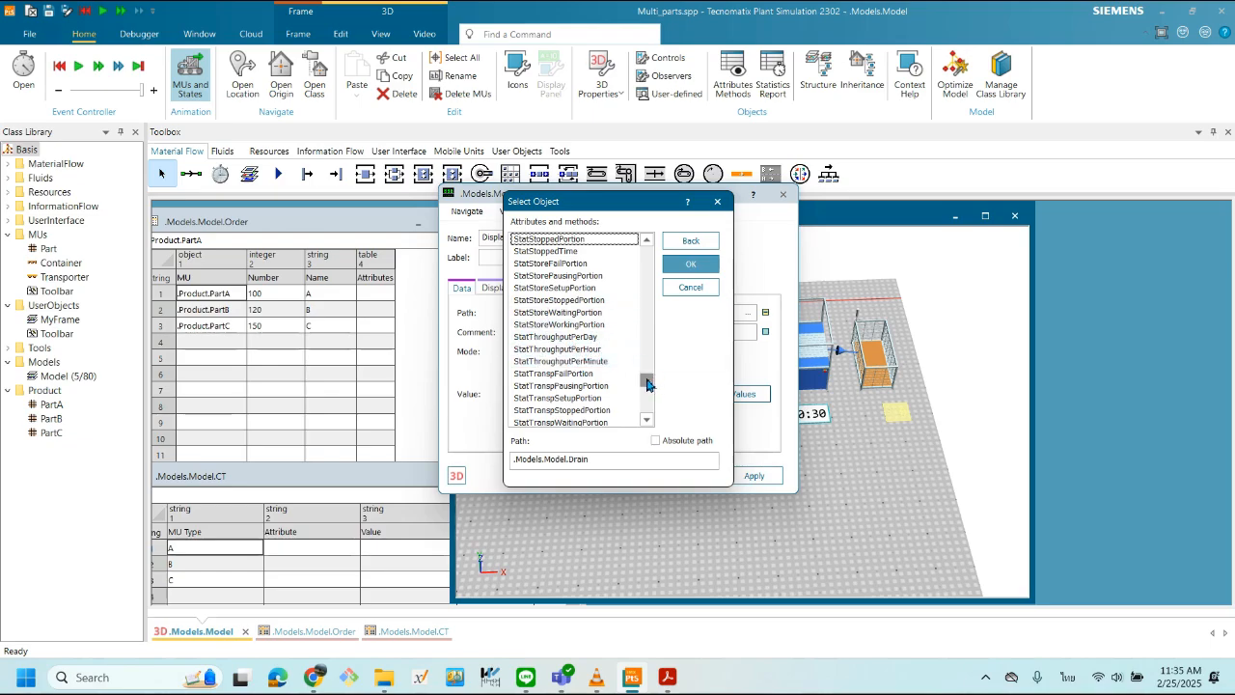
drag(647, 384, 647, 342)
click(537, 290)
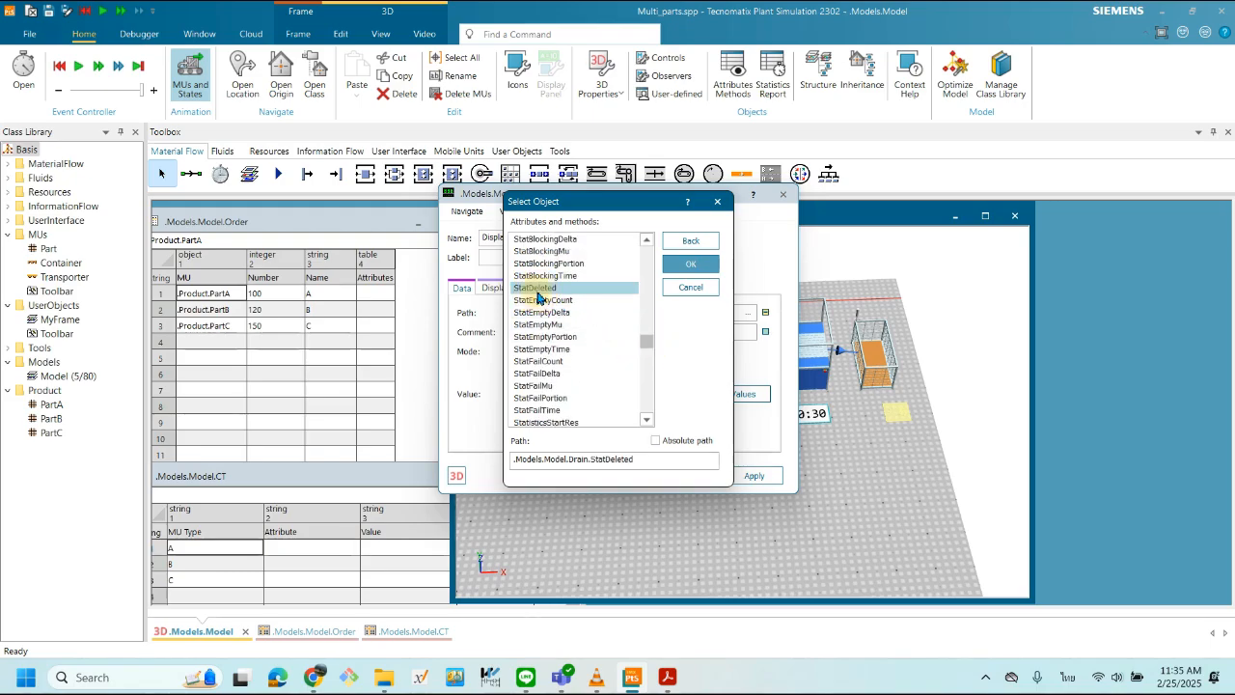
click(683, 266)
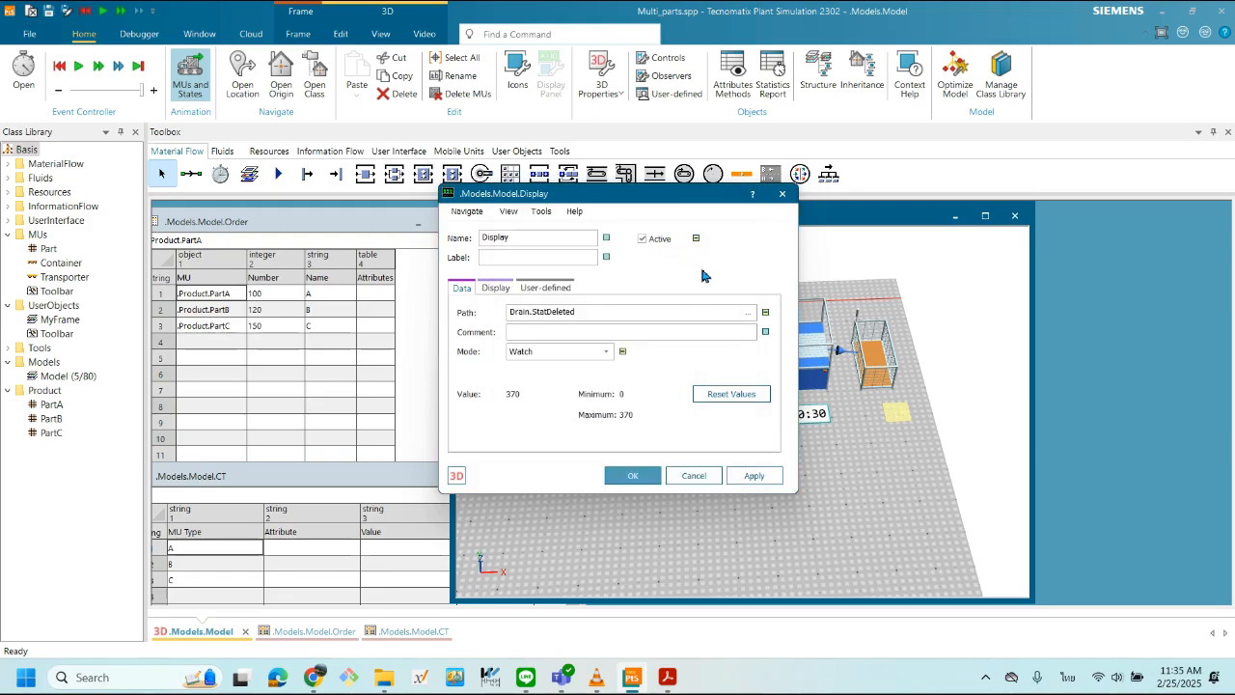
- Give the Display the comment ThroughPut= and set its mode to Sample with an interval of 1
click(531, 331)
click(757, 475)
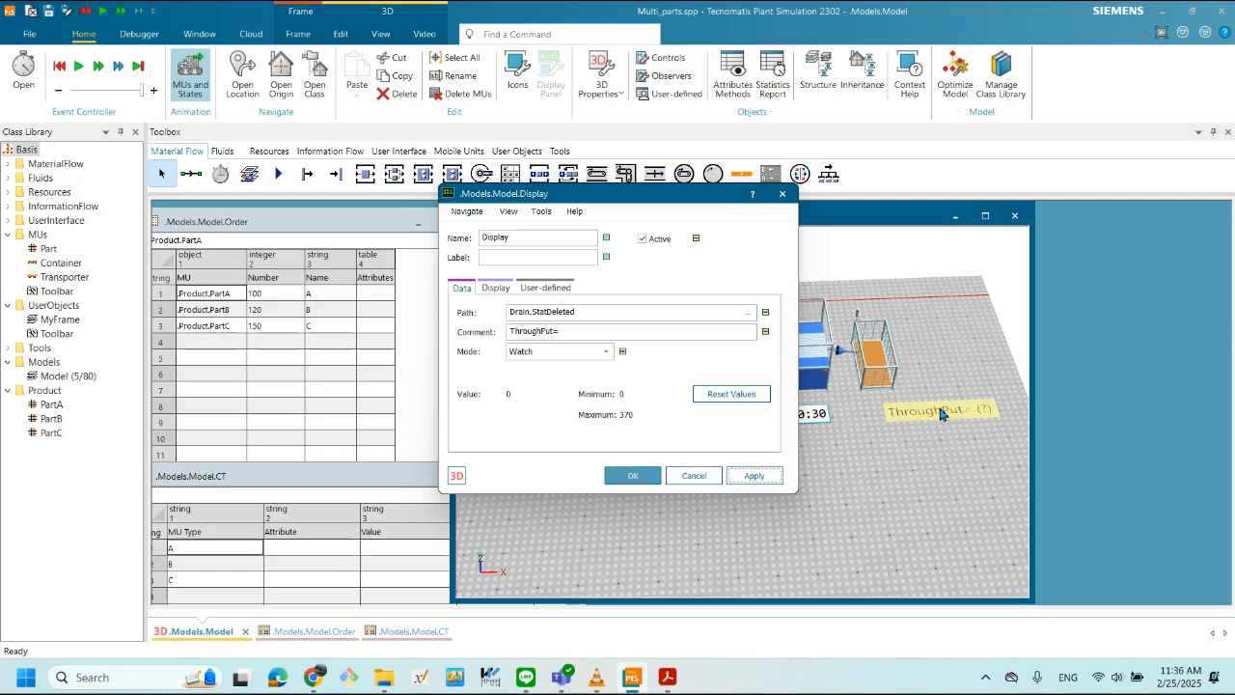
click(607, 355)
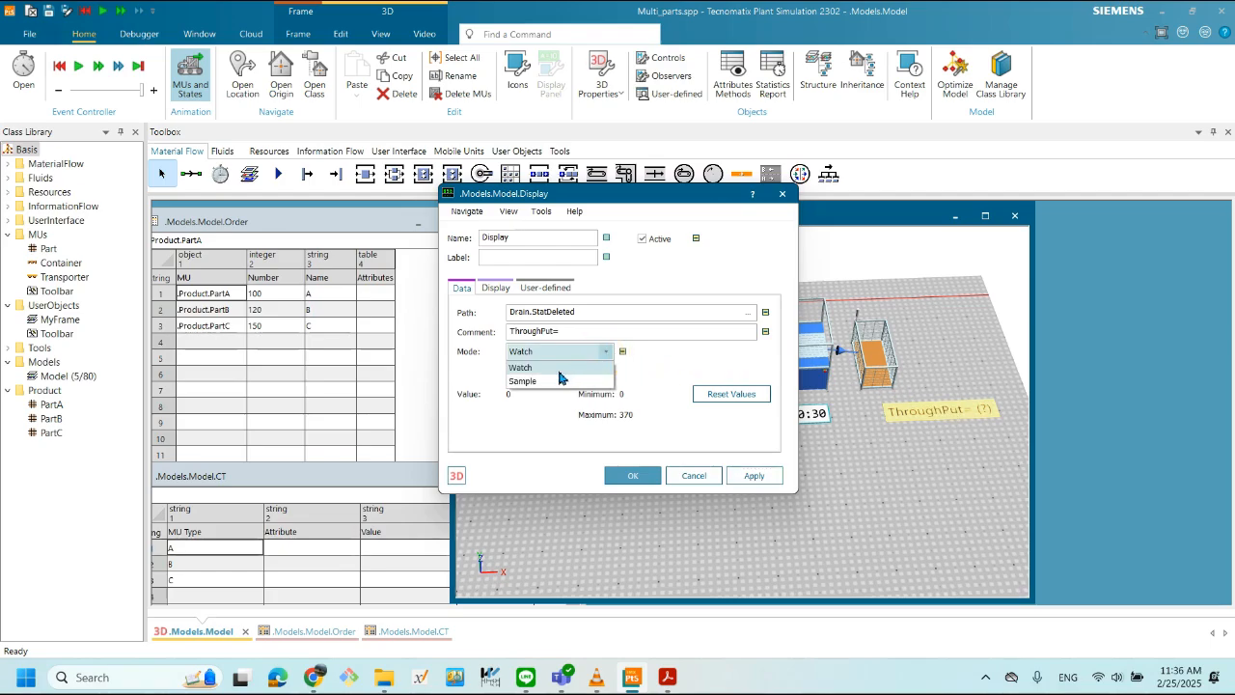
click(545, 379)
drag(565, 372, 453, 375)
text(1)
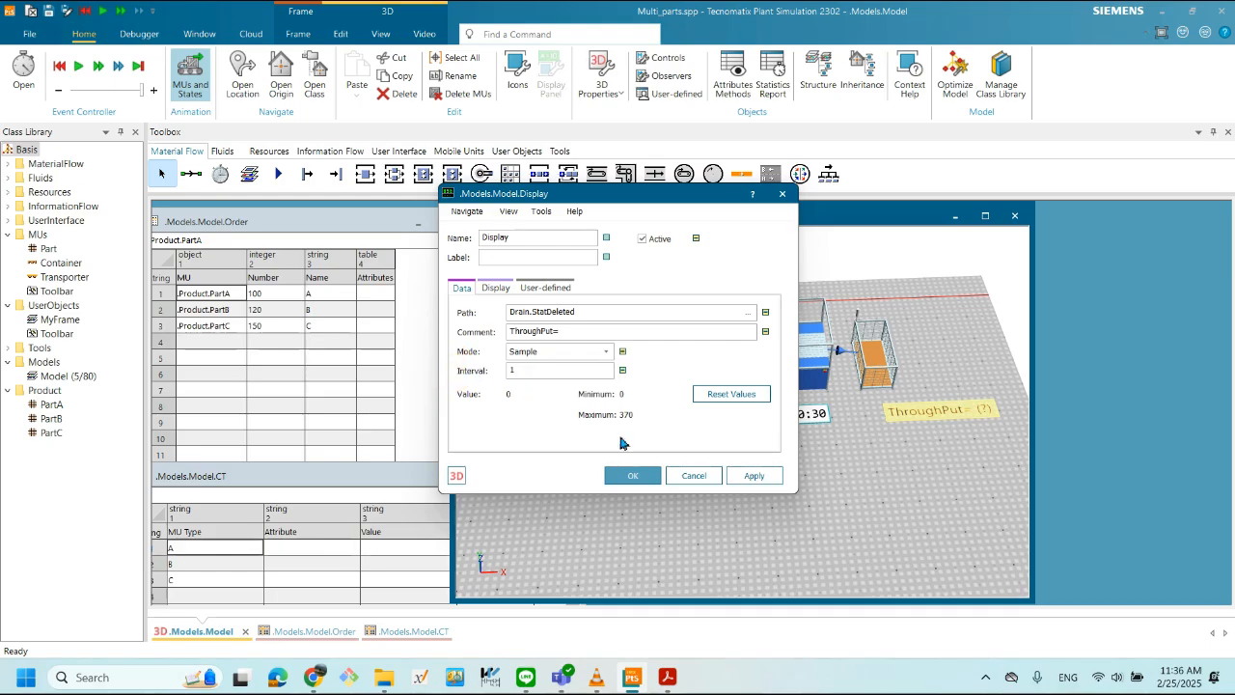
click(755, 475)
click(651, 476)
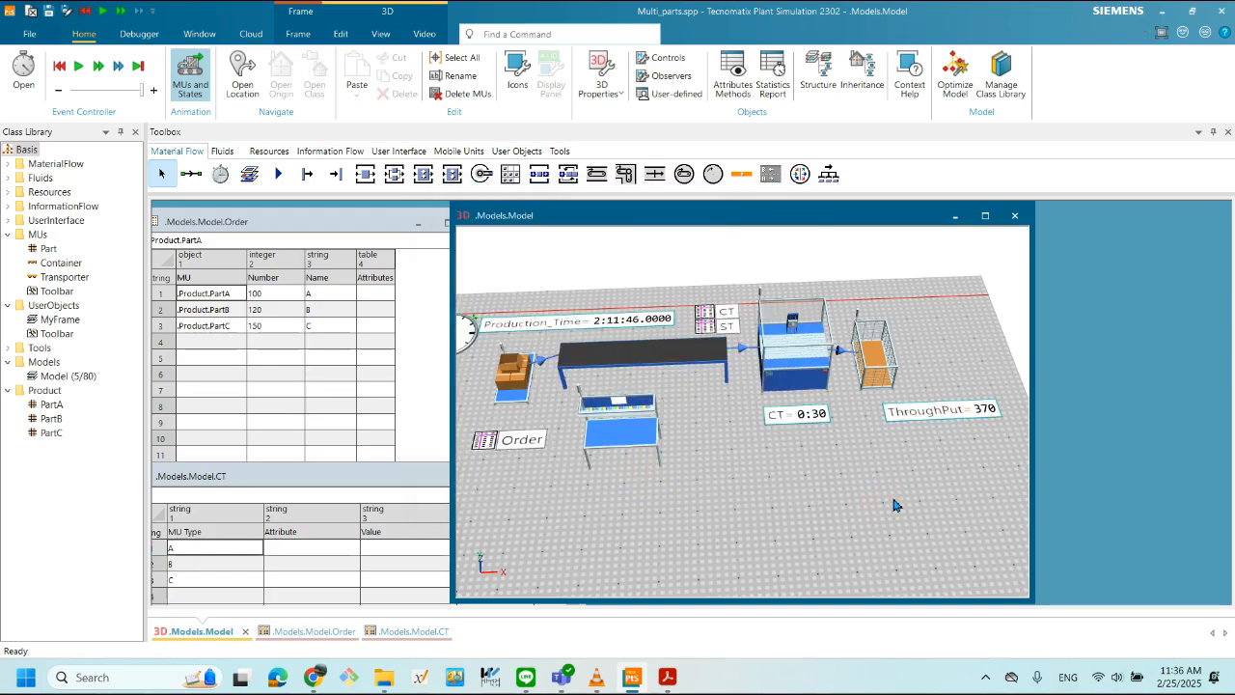
- Reset the simulation and run it to the end to check the ThroughPut display in the 3D model
right_click(853, 478)
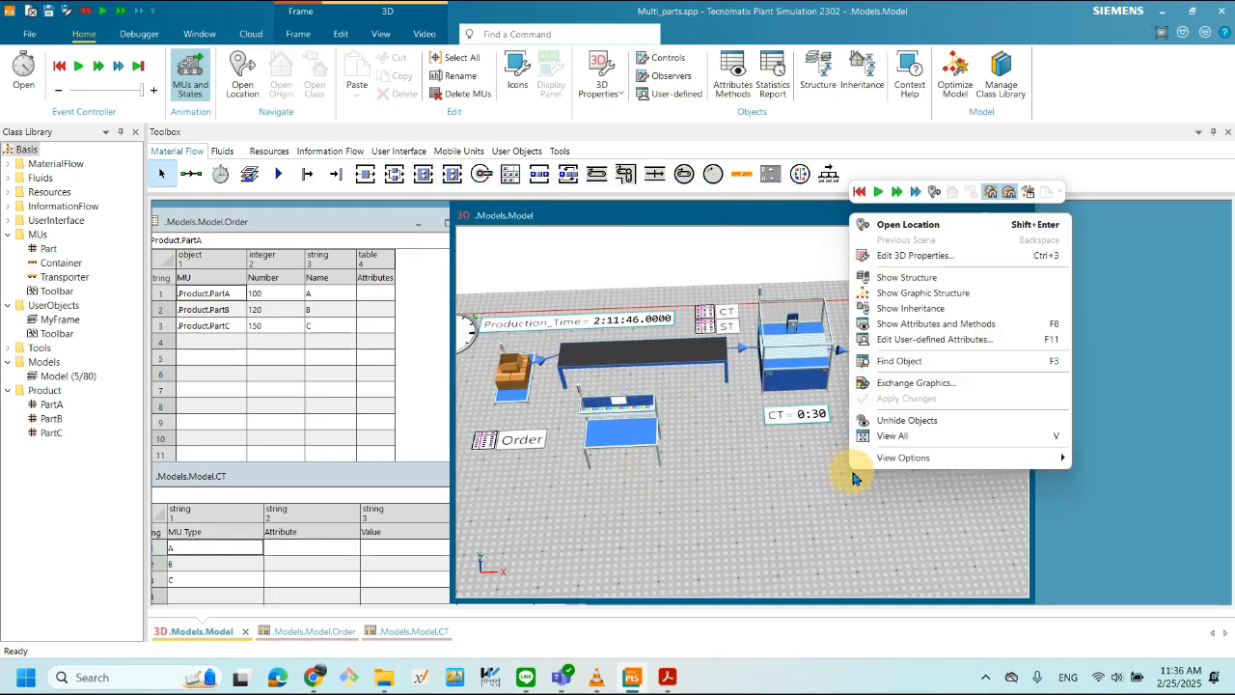
click(860, 191)
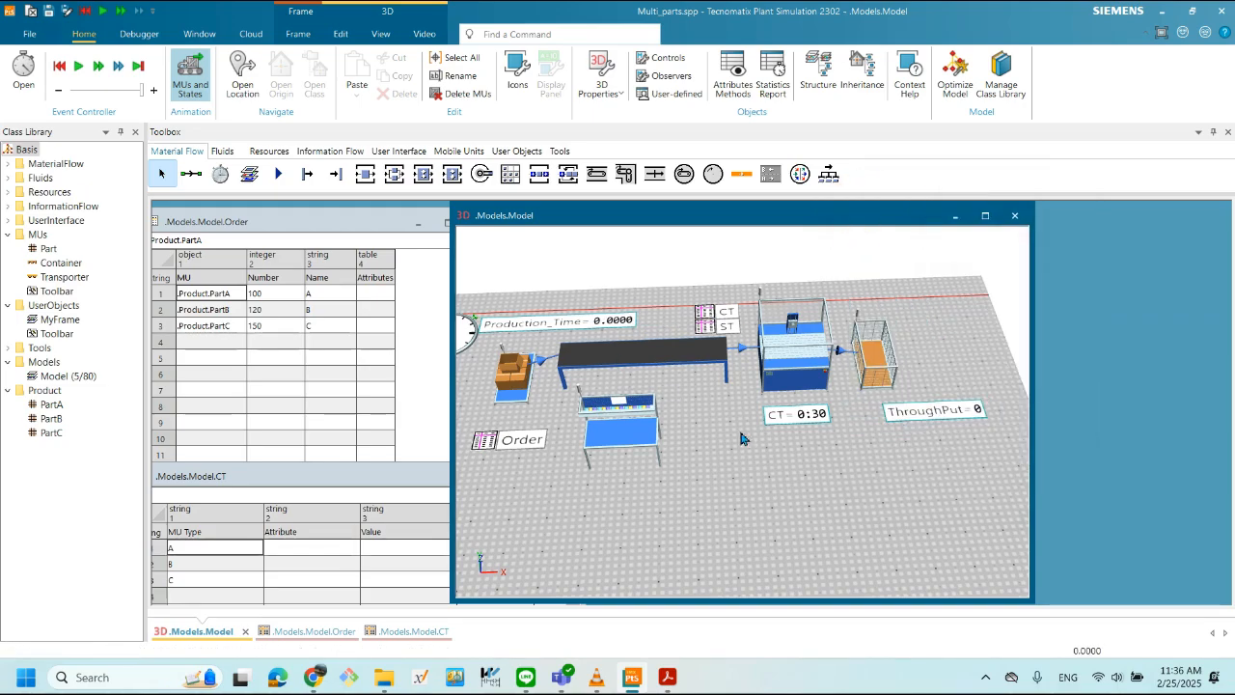
right_click(855, 491)
click(877, 220)
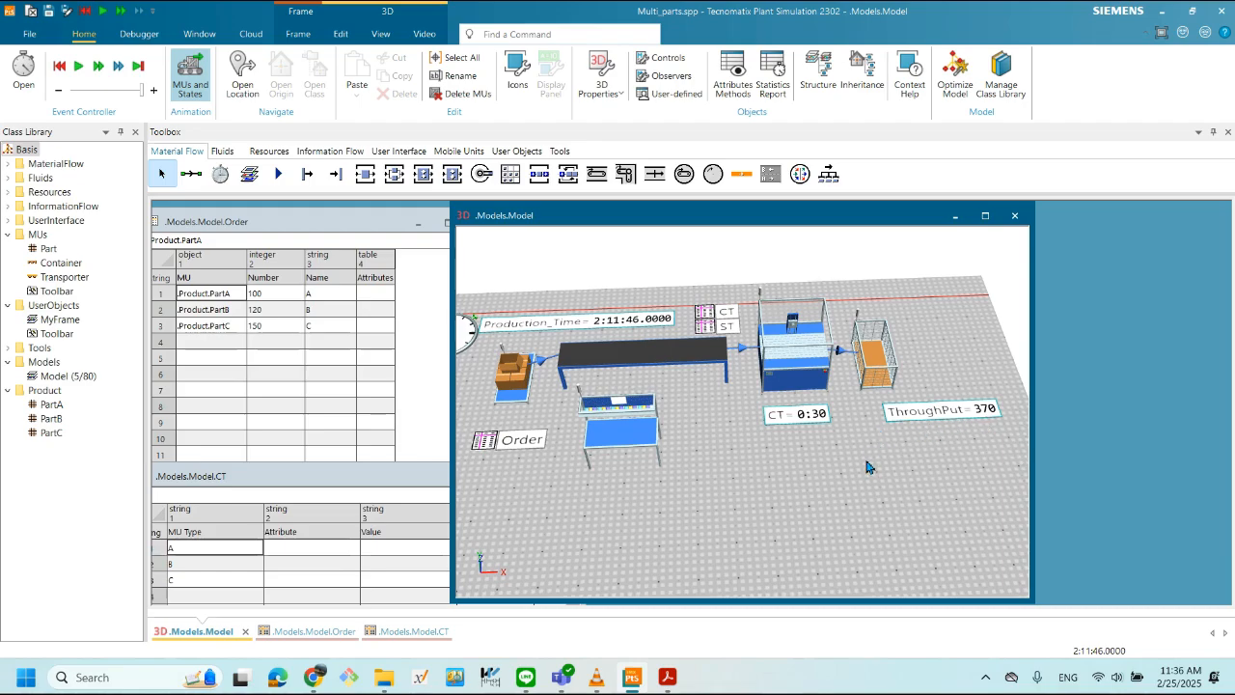
scroll(907, 452, up, 1)
scroll(907, 453, down, 3)
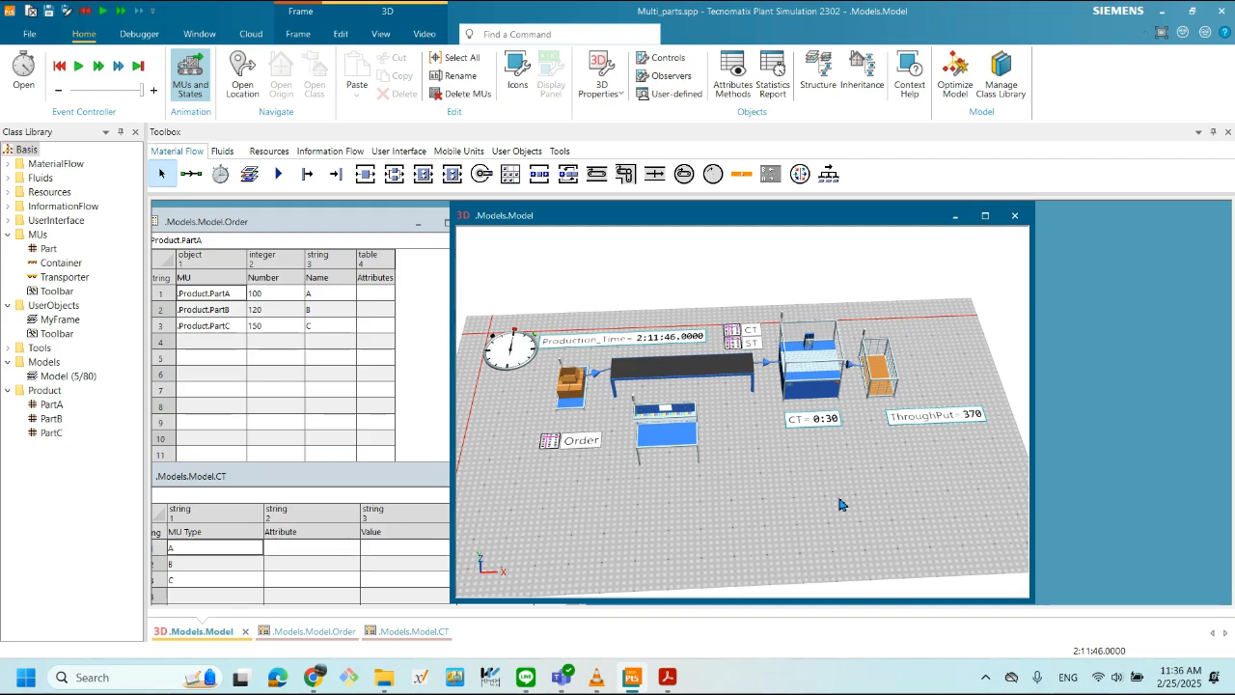
scroll(862, 463, up, 3)
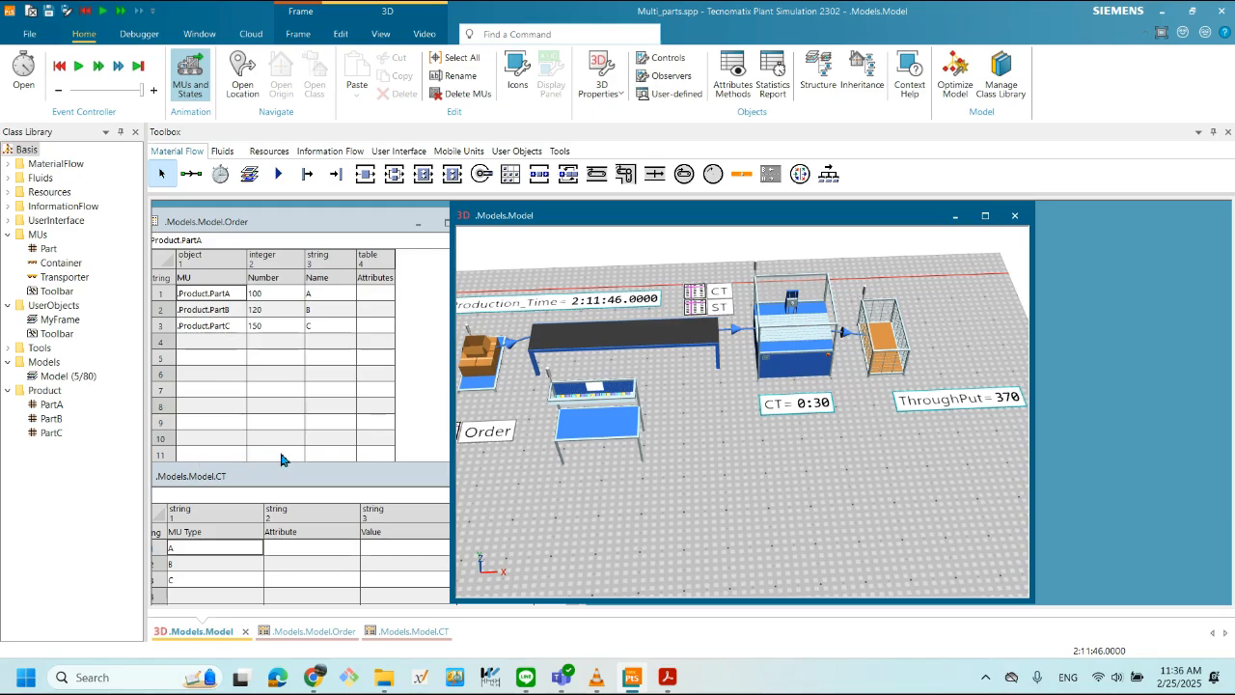
scroll(287, 459, down, 1)
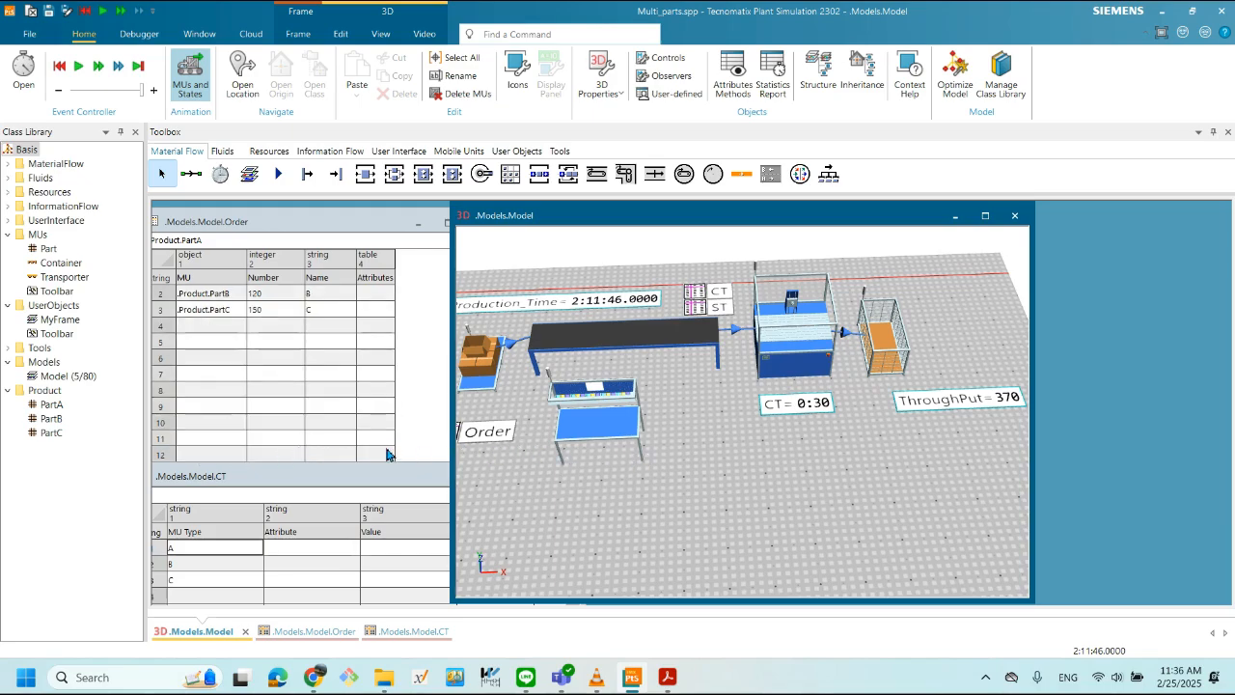
scroll(786, 478, down, 2)
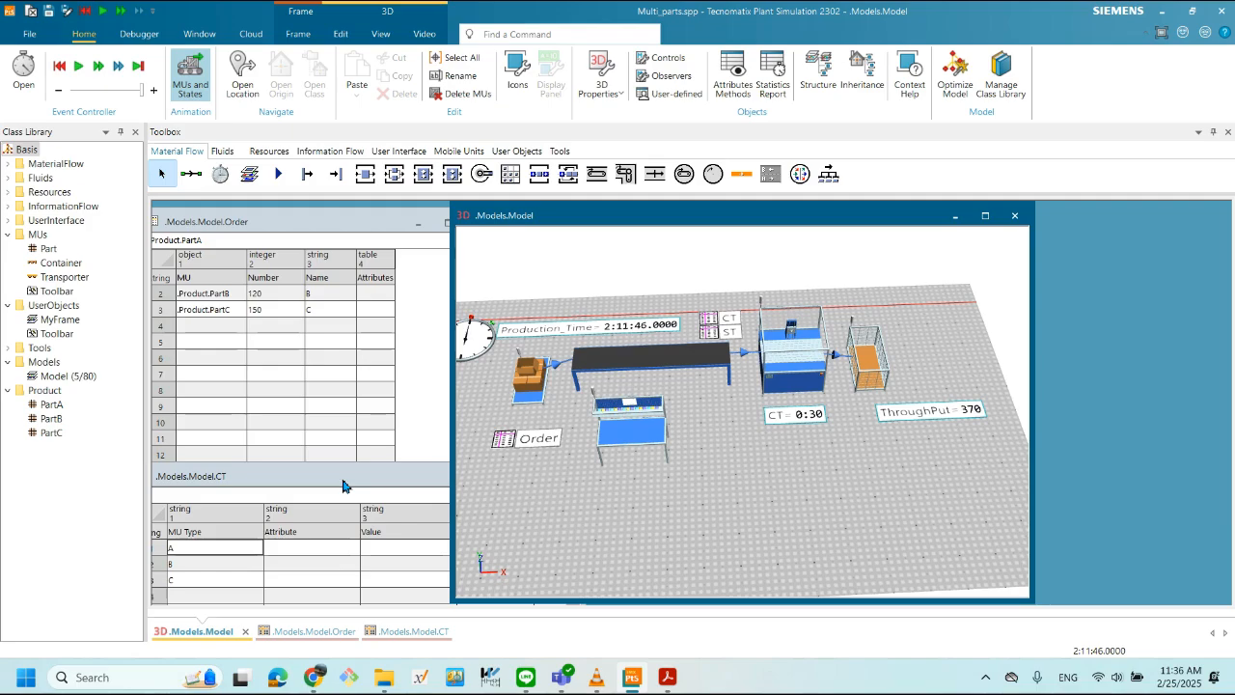
- Move the 3D model aside and place the CT table beside the Order table to compare part quantities with processing times
drag(636, 217, 790, 218)
click(386, 220)
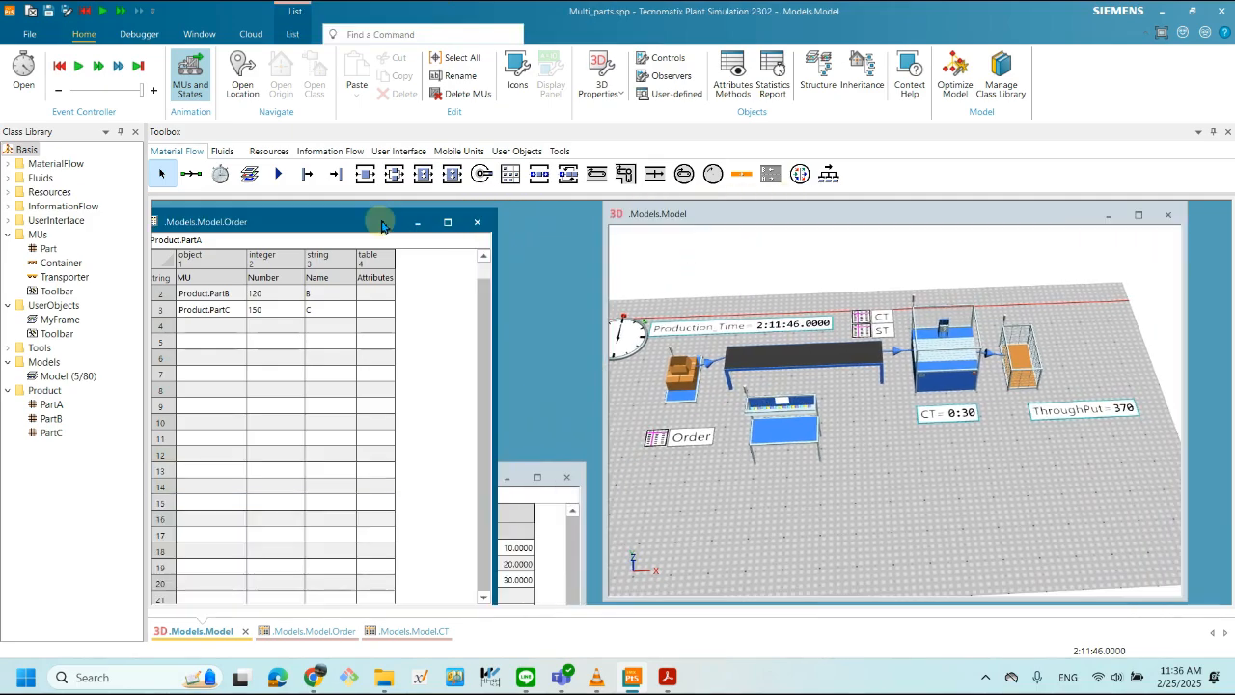
click(505, 469)
drag(422, 473, 441, 350)
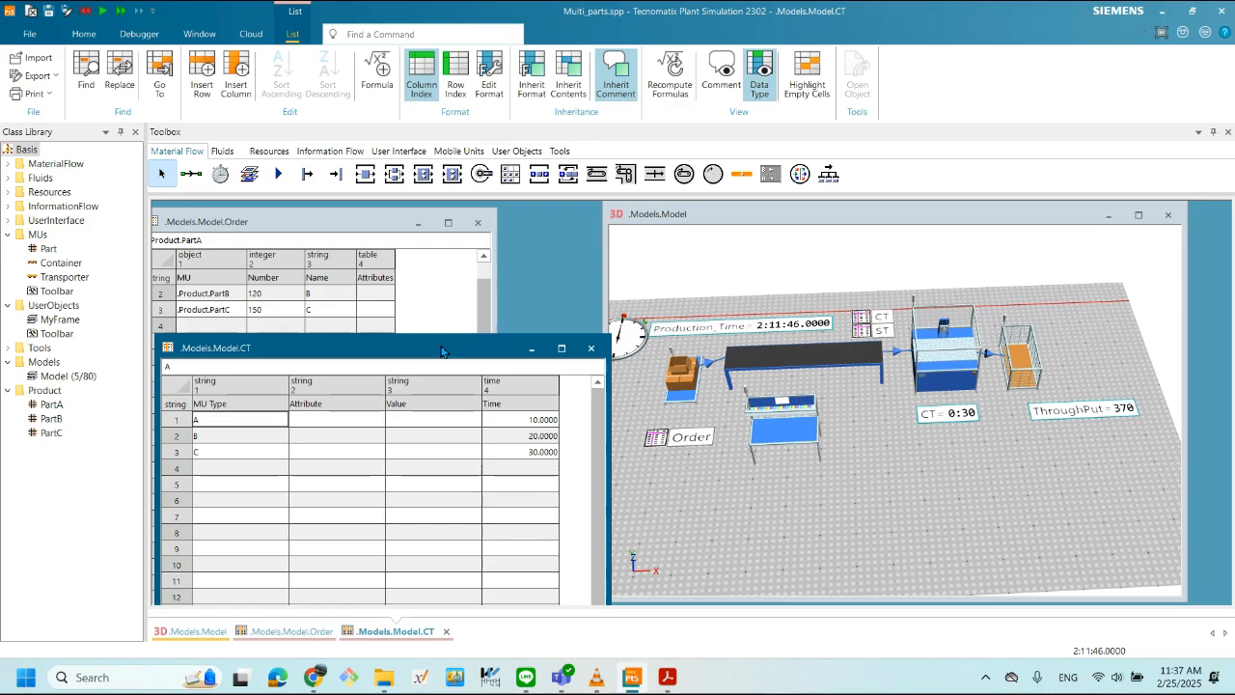
drag(376, 355, 386, 345)
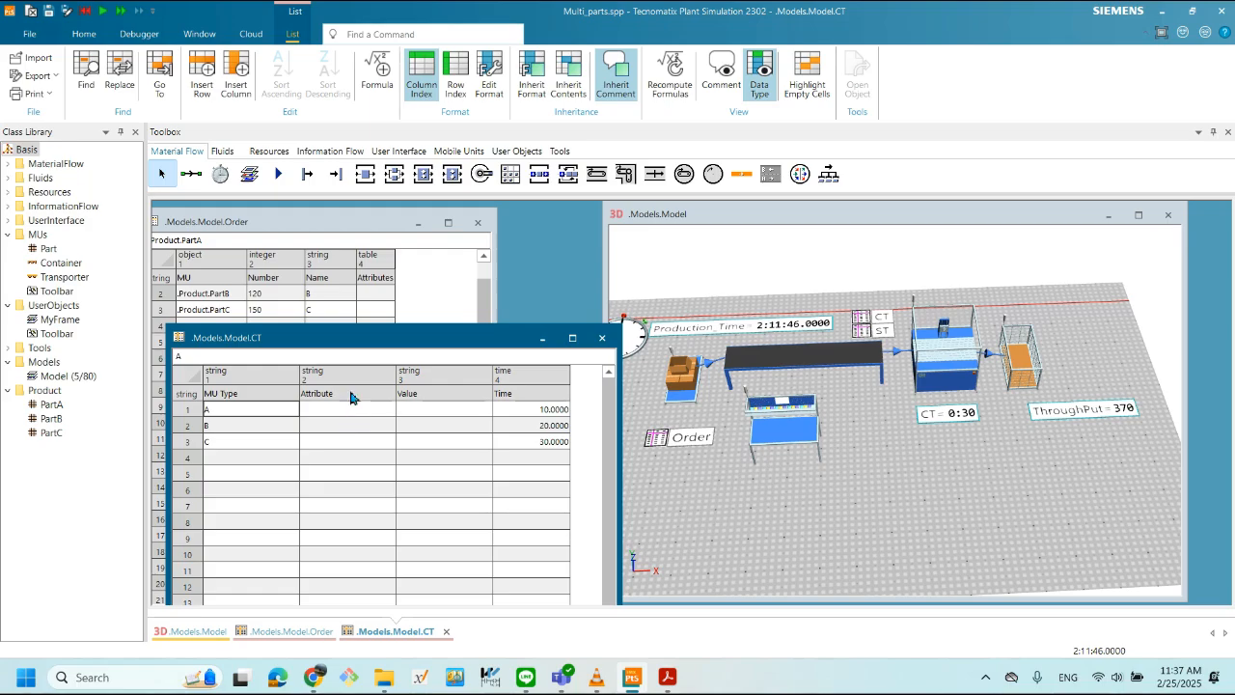
drag(349, 345, 626, 318)
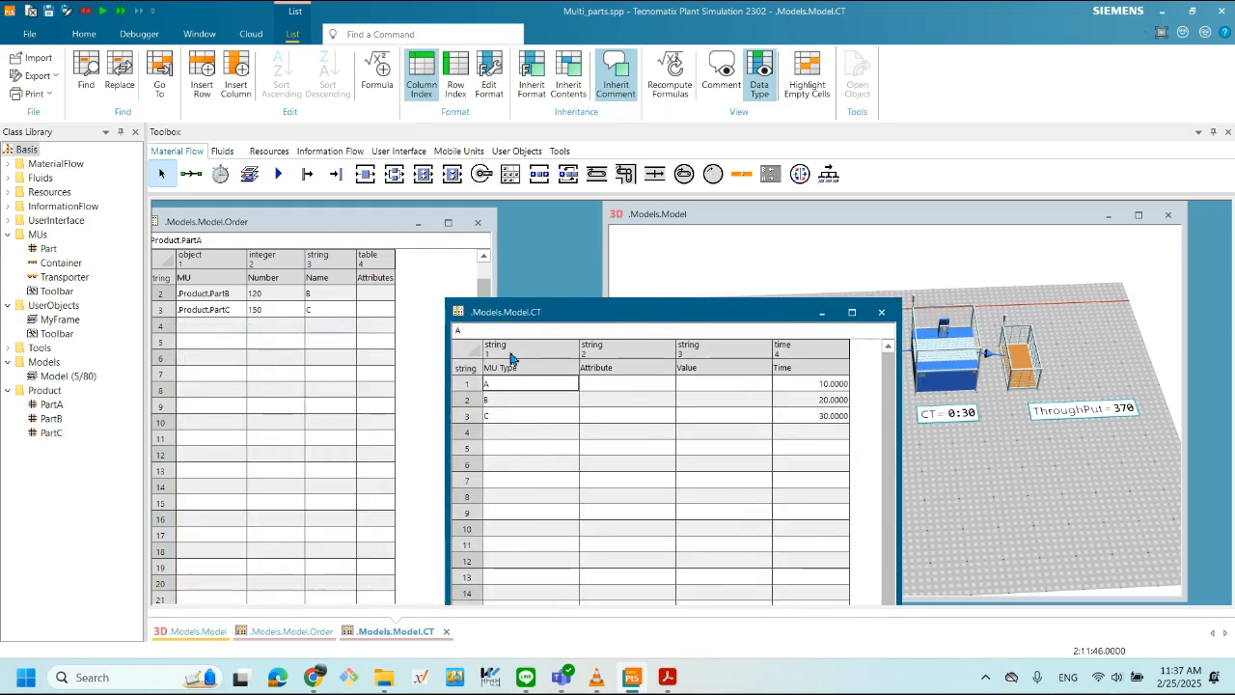
scroll(301, 403, up, 1)
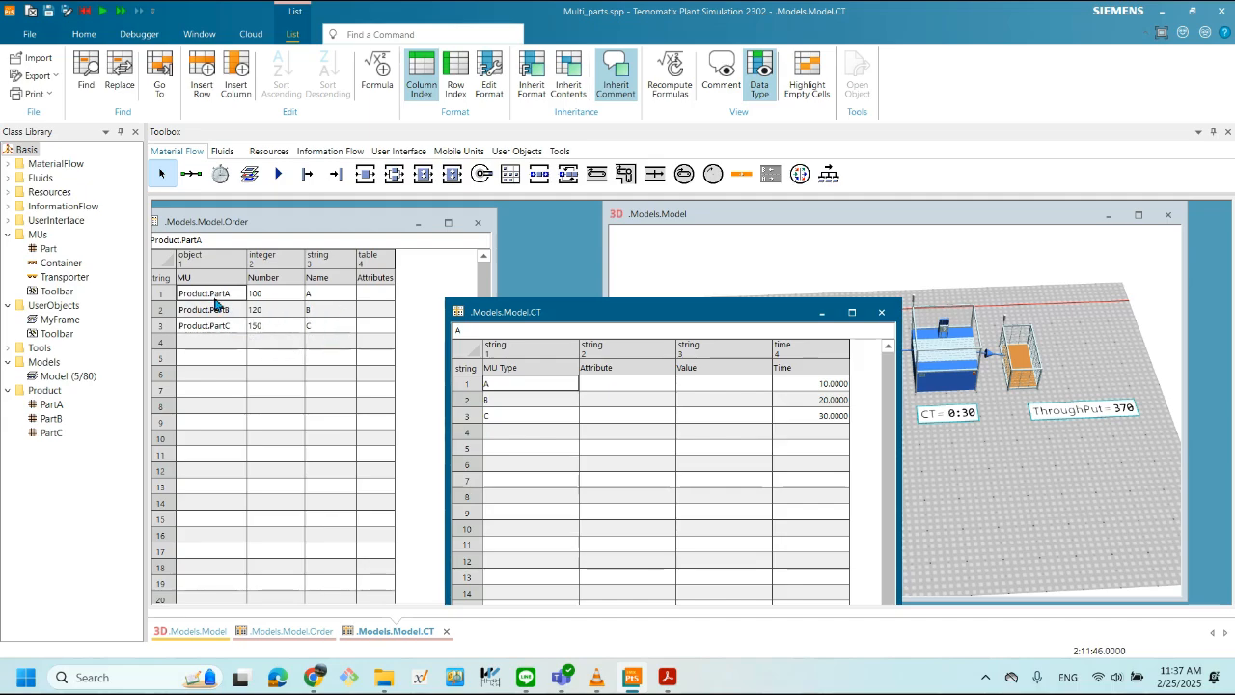
drag(537, 312, 583, 302)
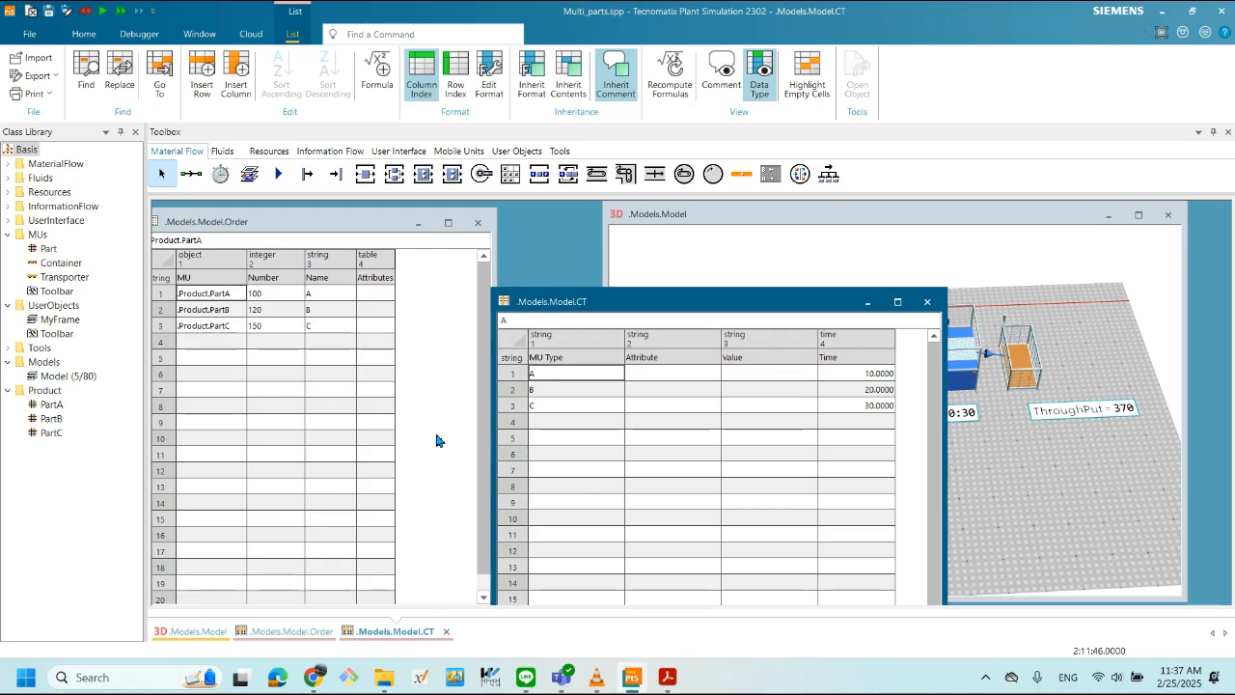
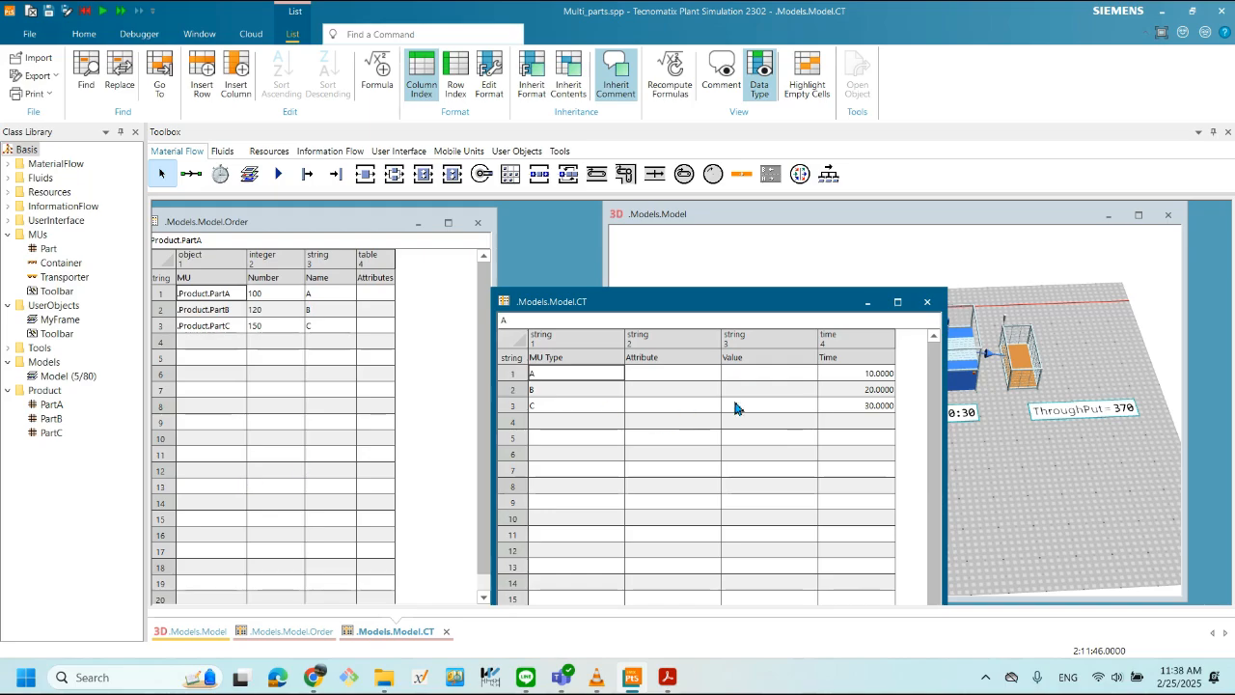
mouse_move(750, 303)
mouse_down()
mouse_move(841, 377)
mouse_move(749, 285)
mouse_up()
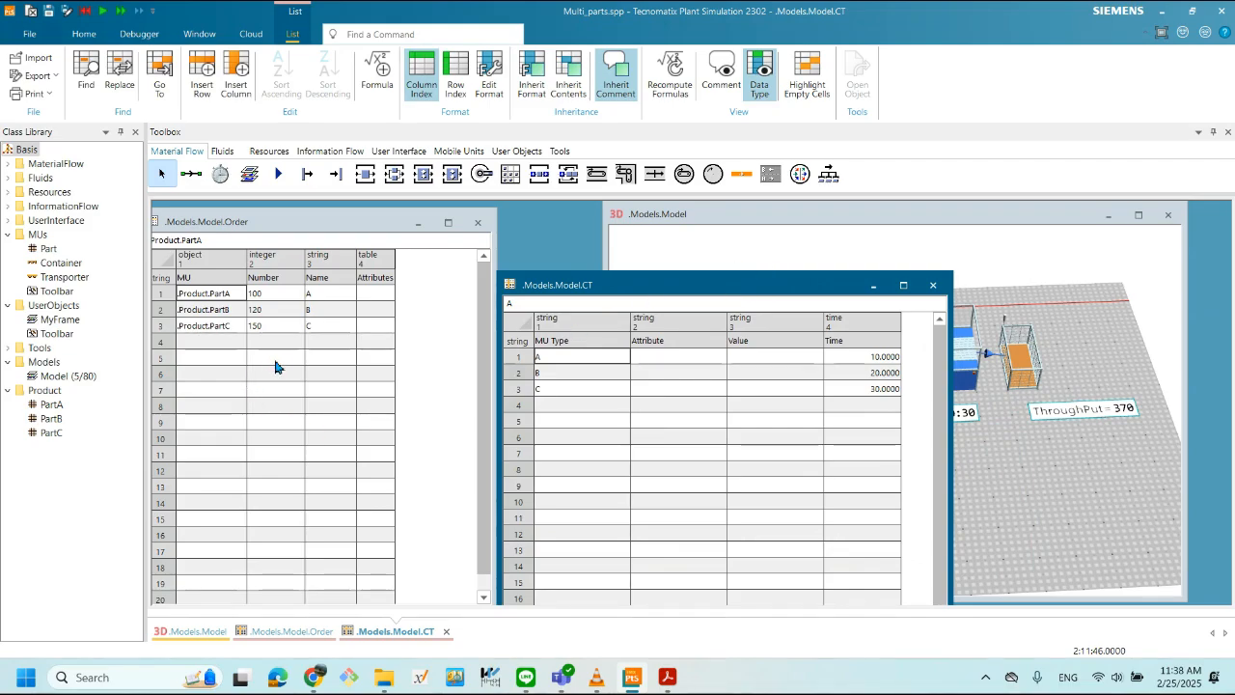
drag(662, 284, 698, 297)
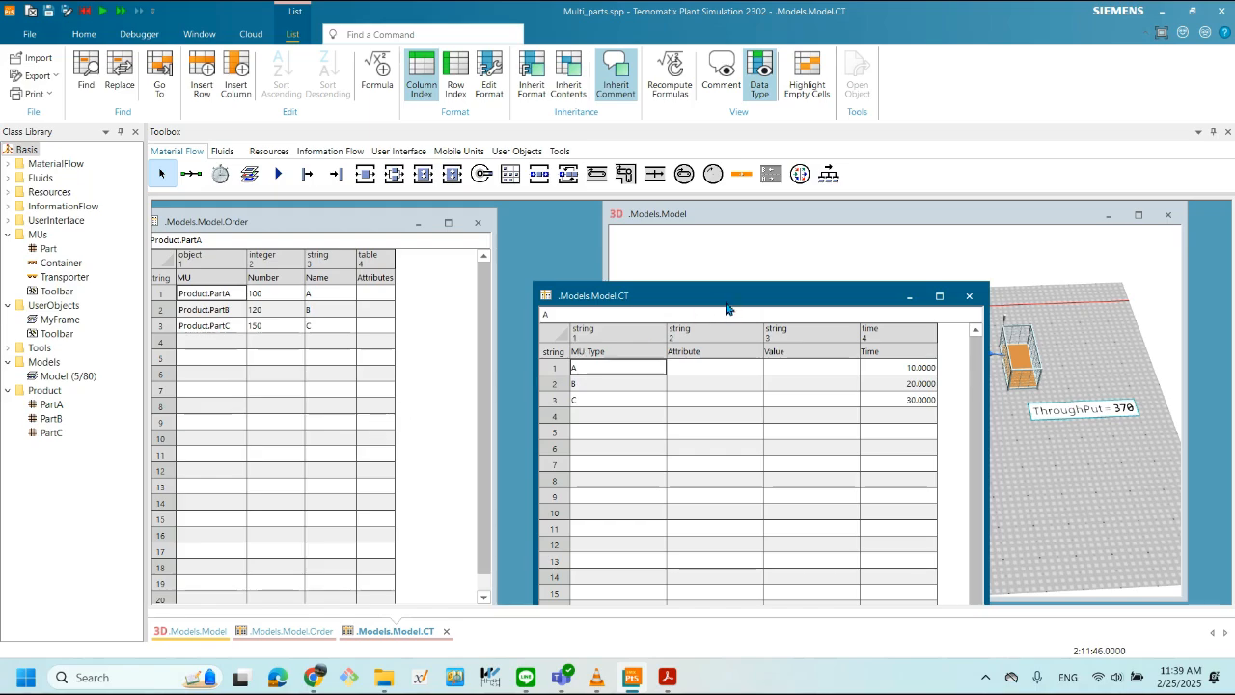
- Compare the CT table's processing times with the Order table and the 3D model, and close the CT table
drag(723, 295, 595, 287)
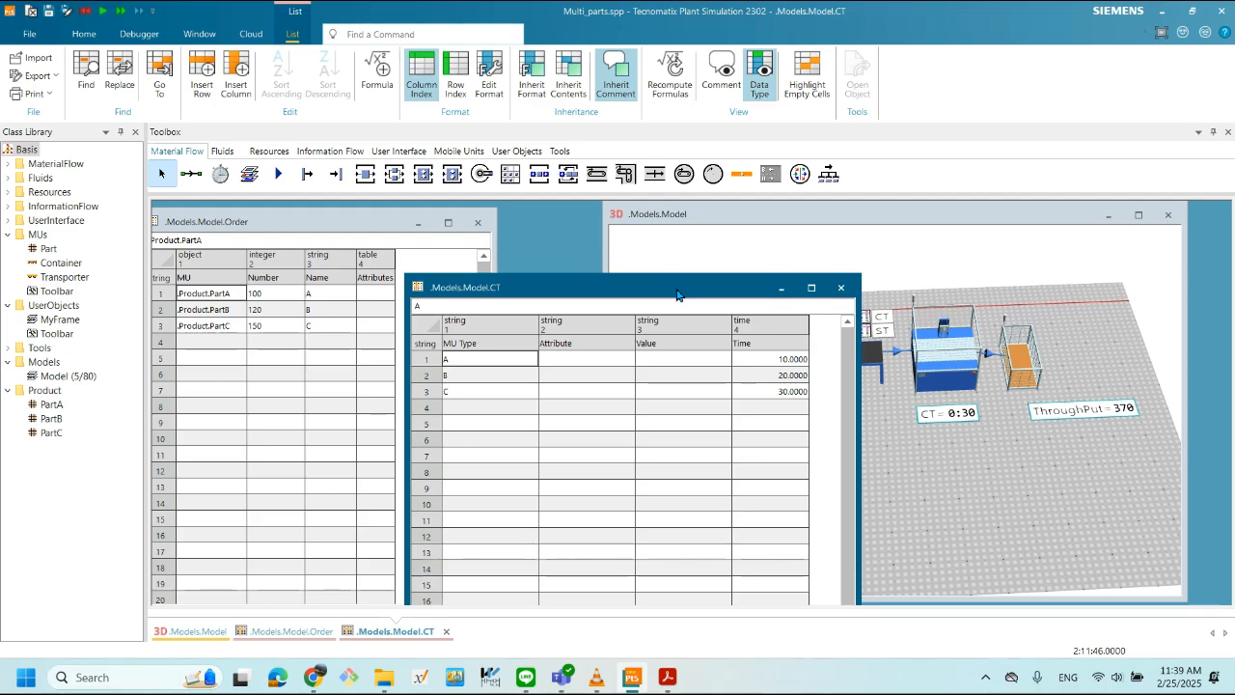
drag(677, 295, 512, 265)
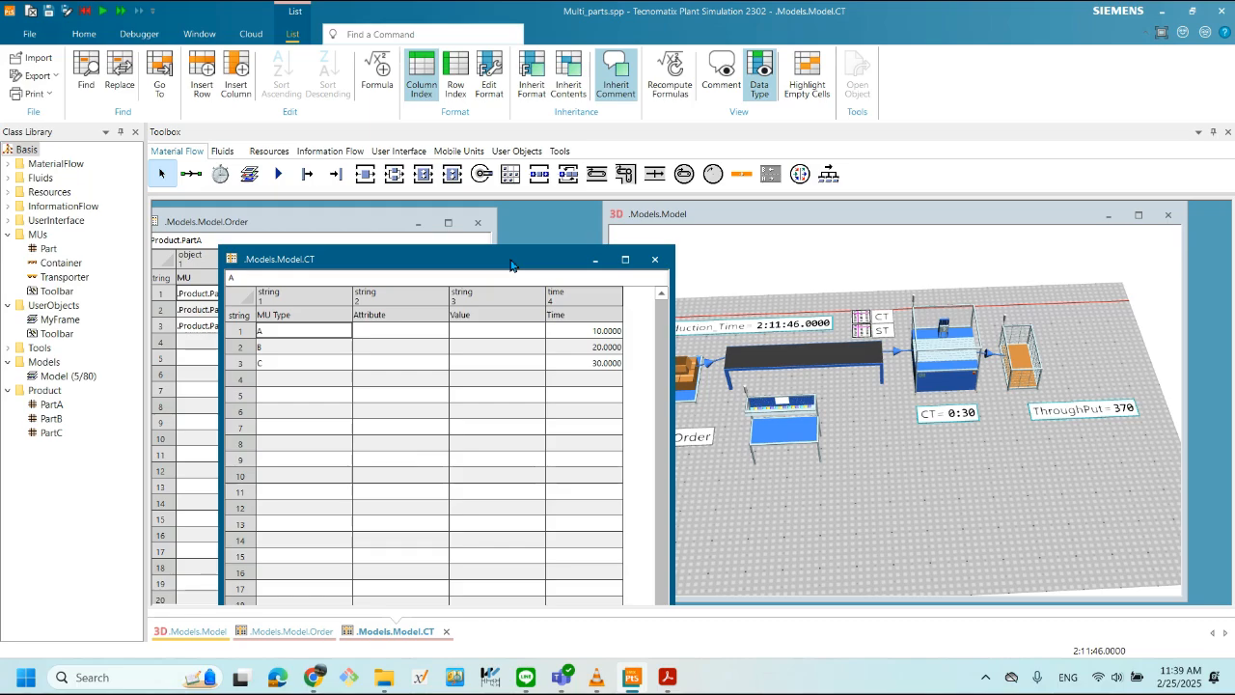
drag(511, 265, 414, 329)
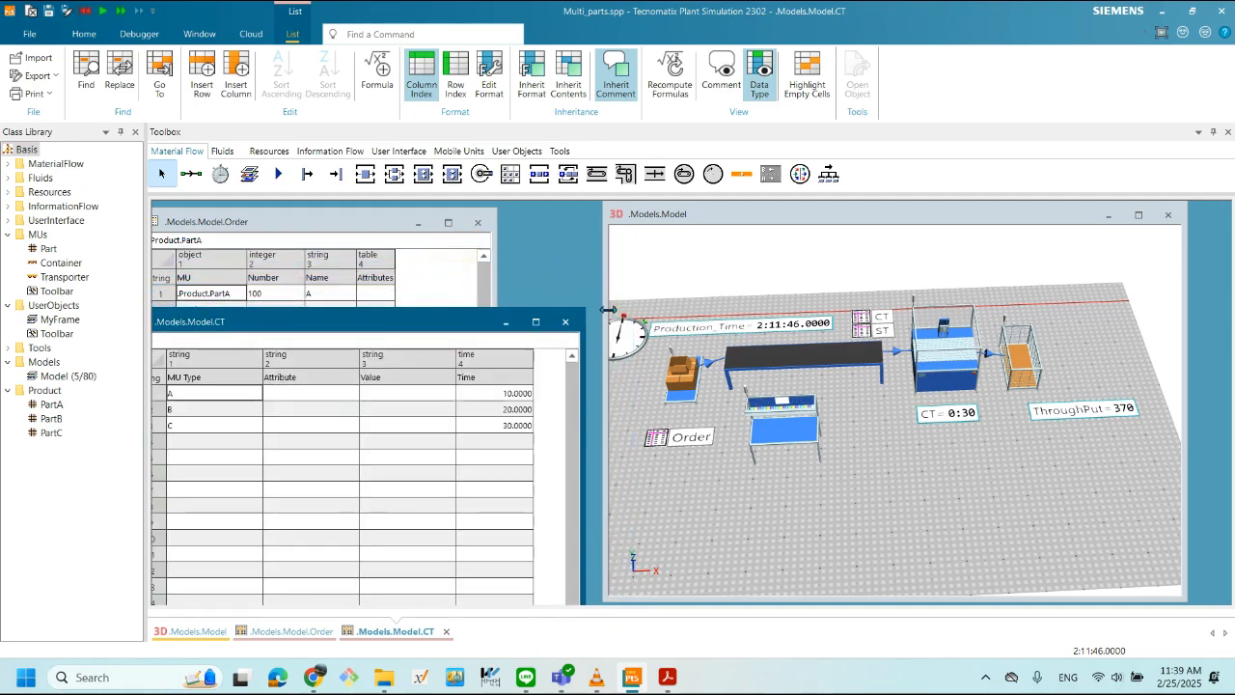
click(565, 322)
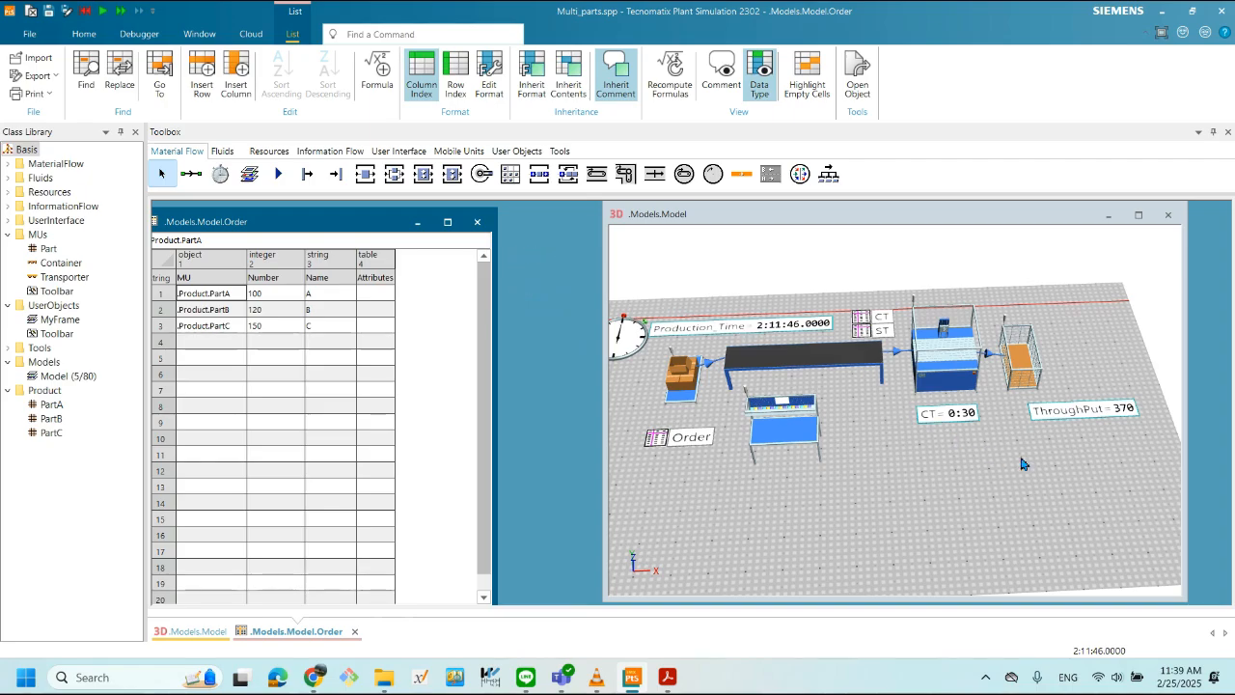
- Set the Station's set-up time type to Matrix(Type)
click(966, 389)
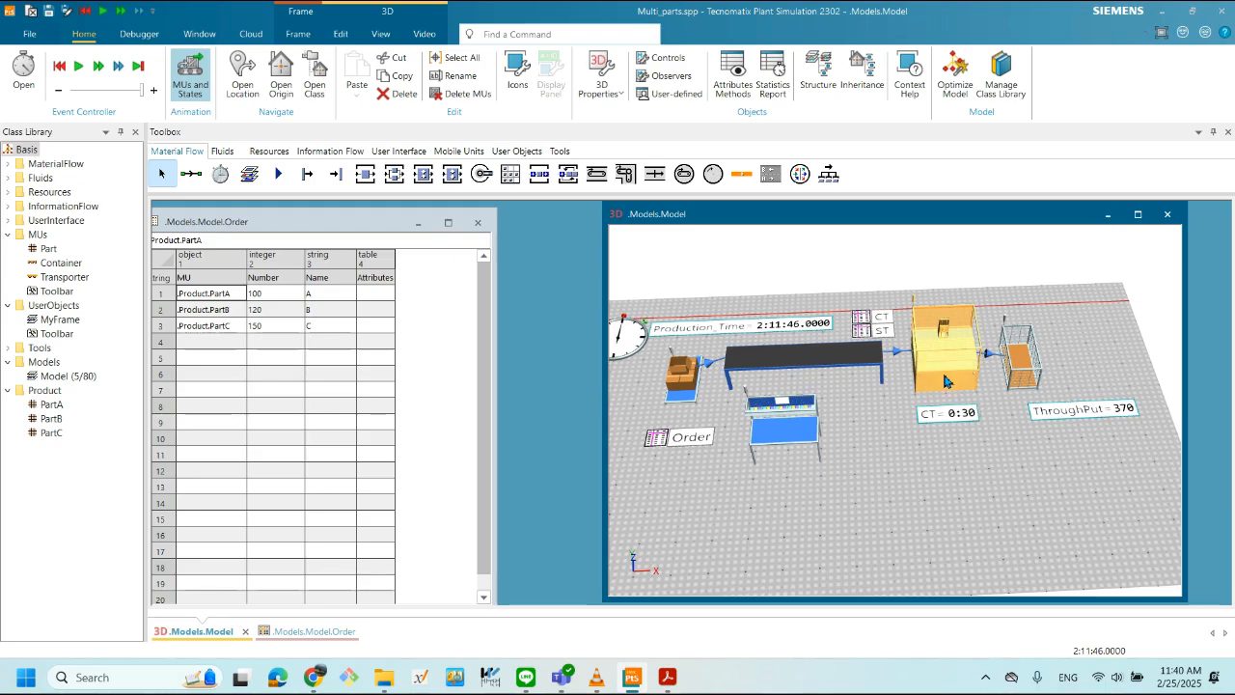
double_click(945, 381)
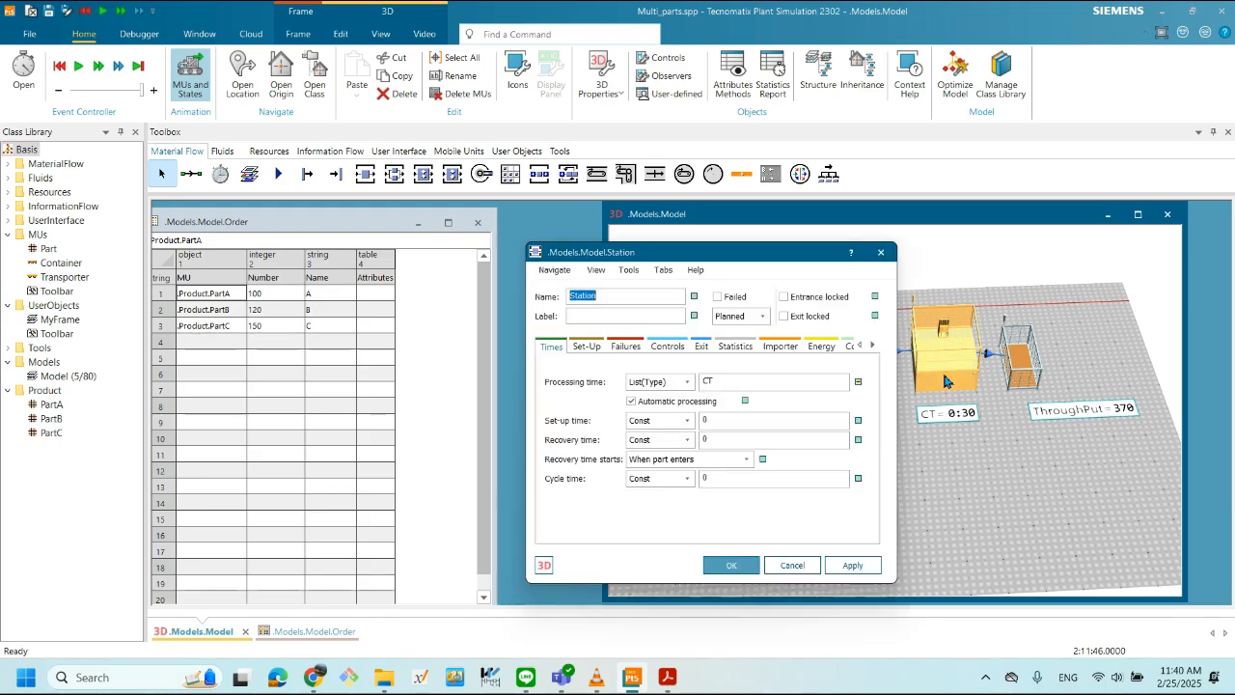
click(687, 422)
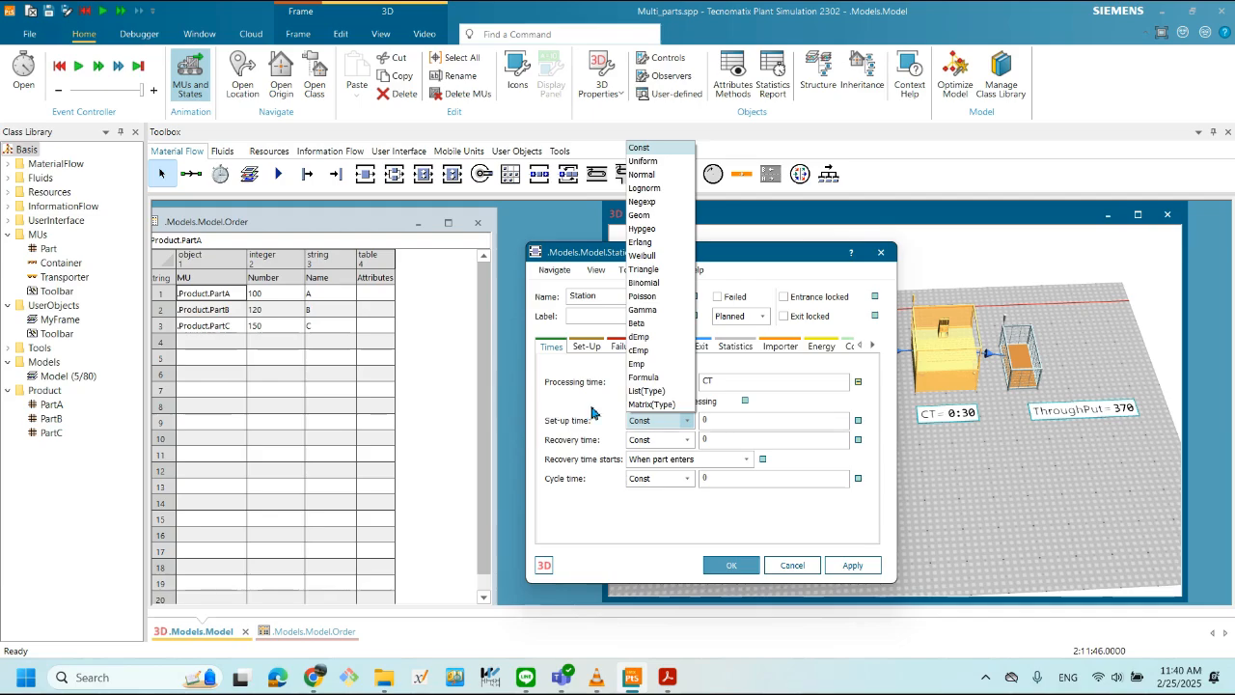
click(637, 405)
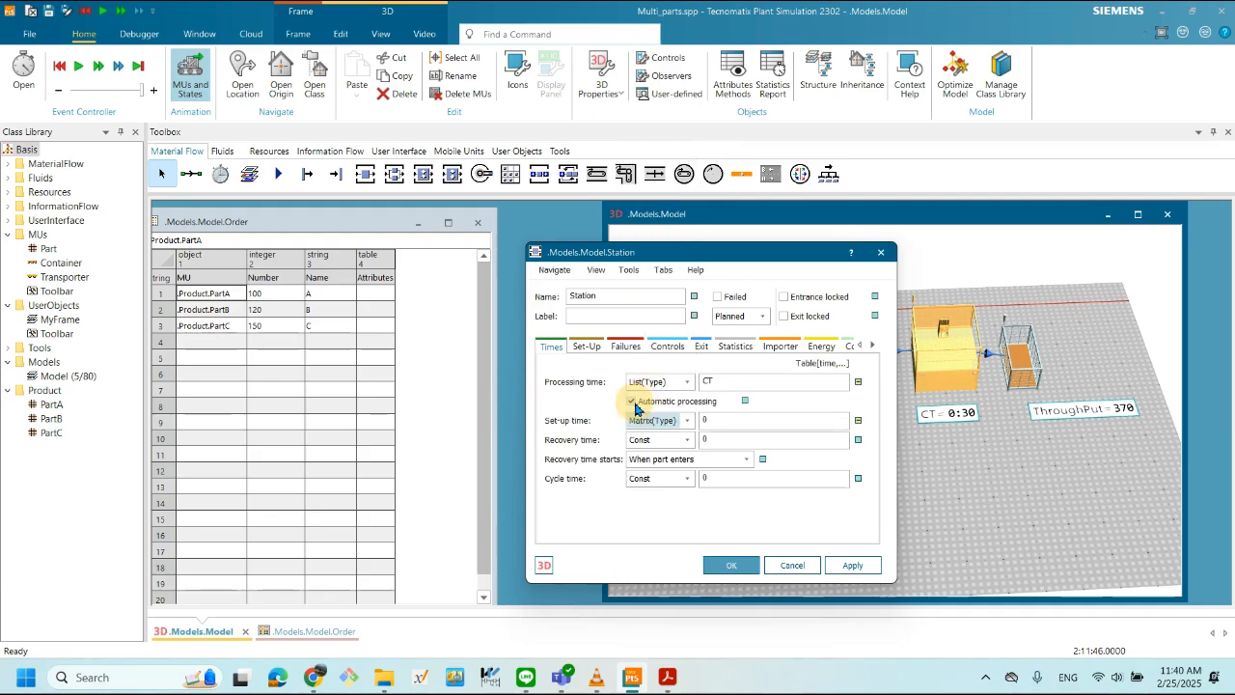
drag(733, 261, 544, 298)
- Open the ST table from the 3D model, view it beside the Station's settings, and close it
click(888, 335)
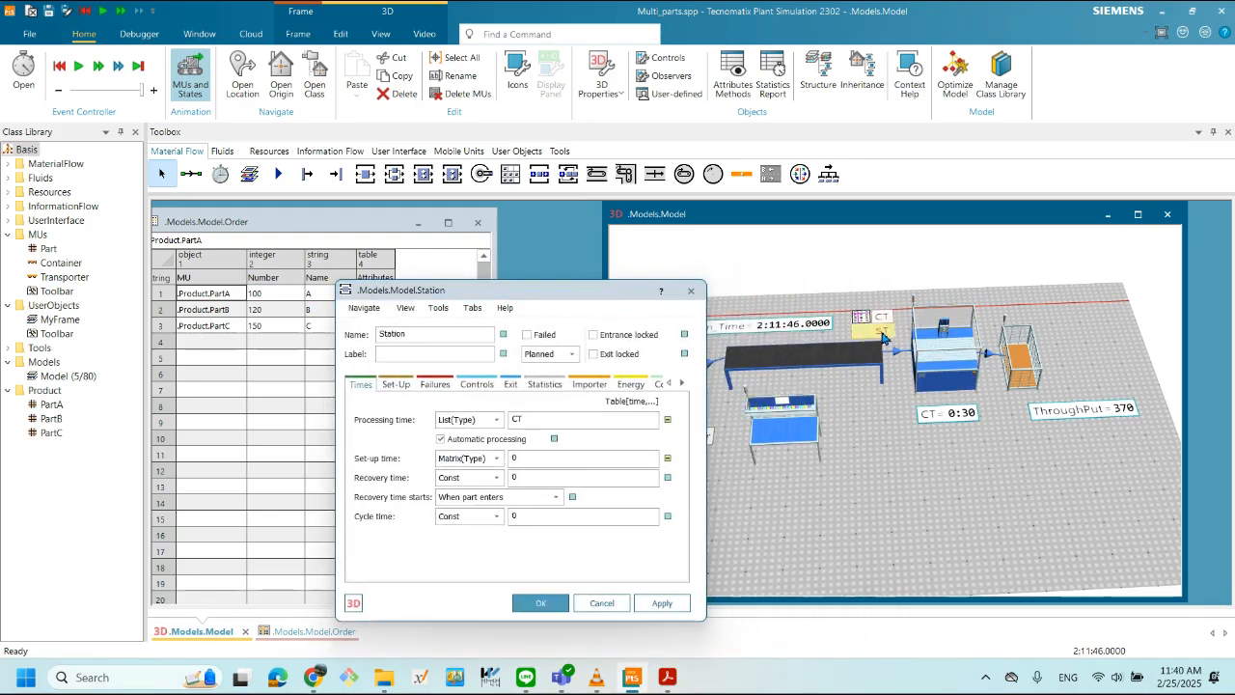
double_click(886, 333)
drag(559, 305, 1062, 172)
drag(481, 291, 307, 220)
drag(403, 228, 577, 235)
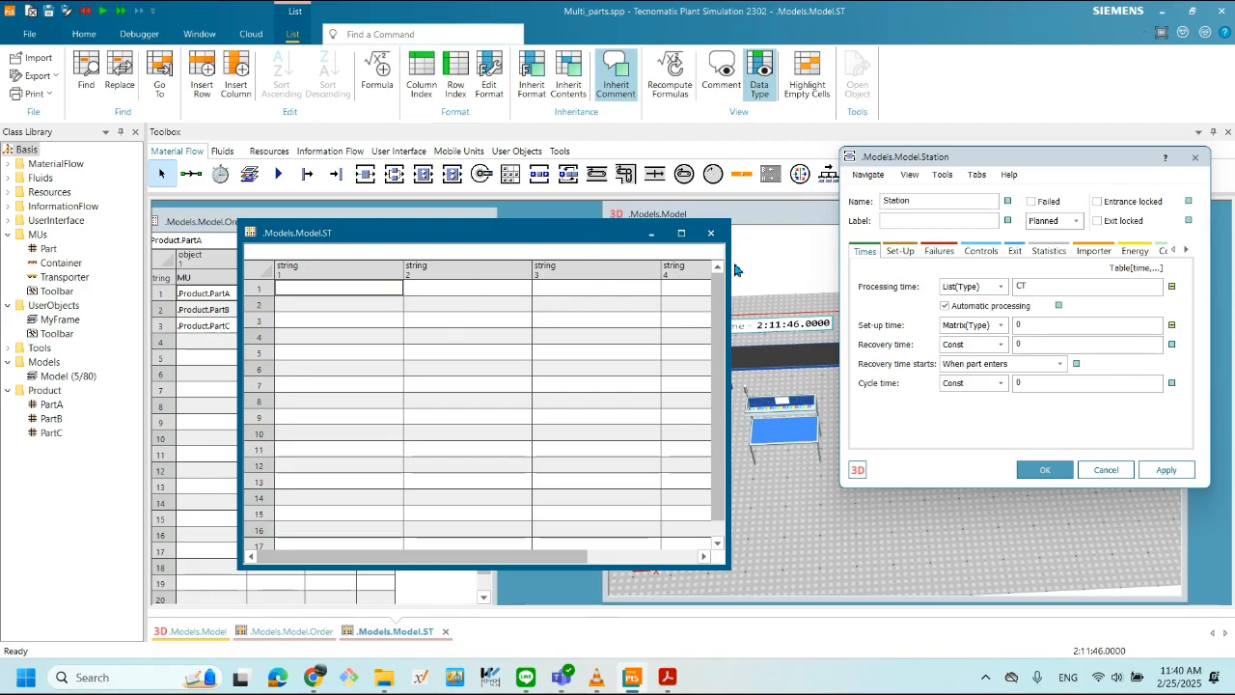
drag(969, 156, 135, 364)
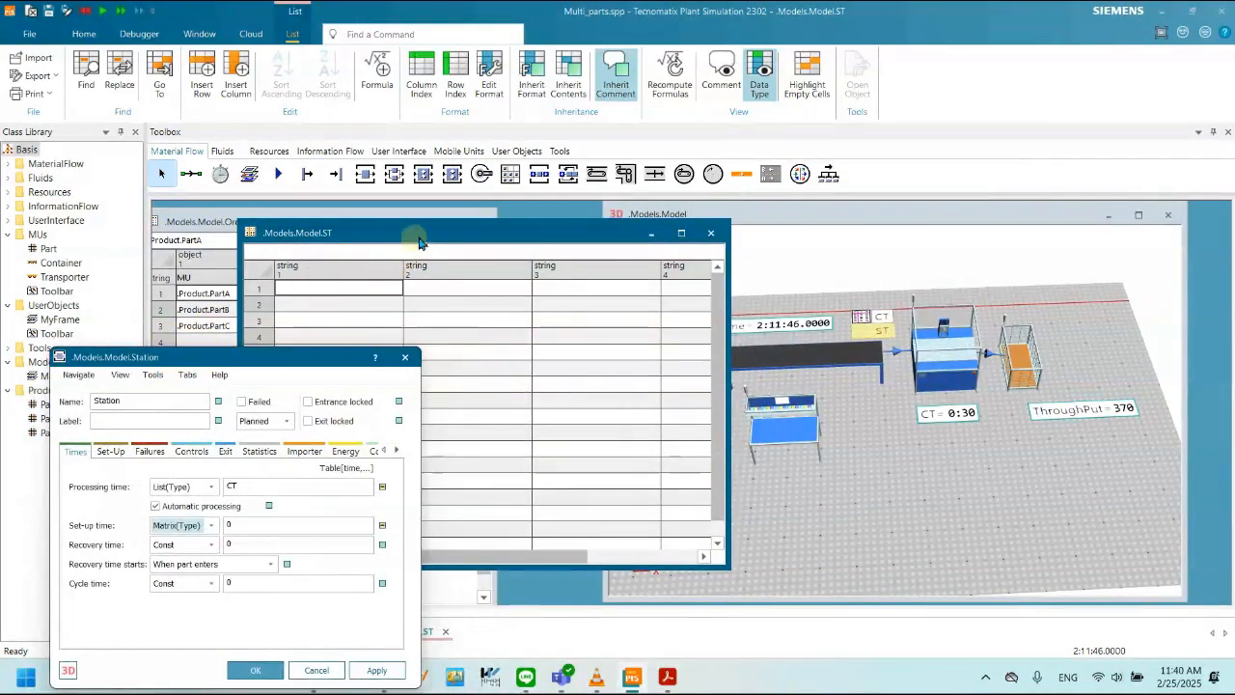
drag(473, 240, 590, 207)
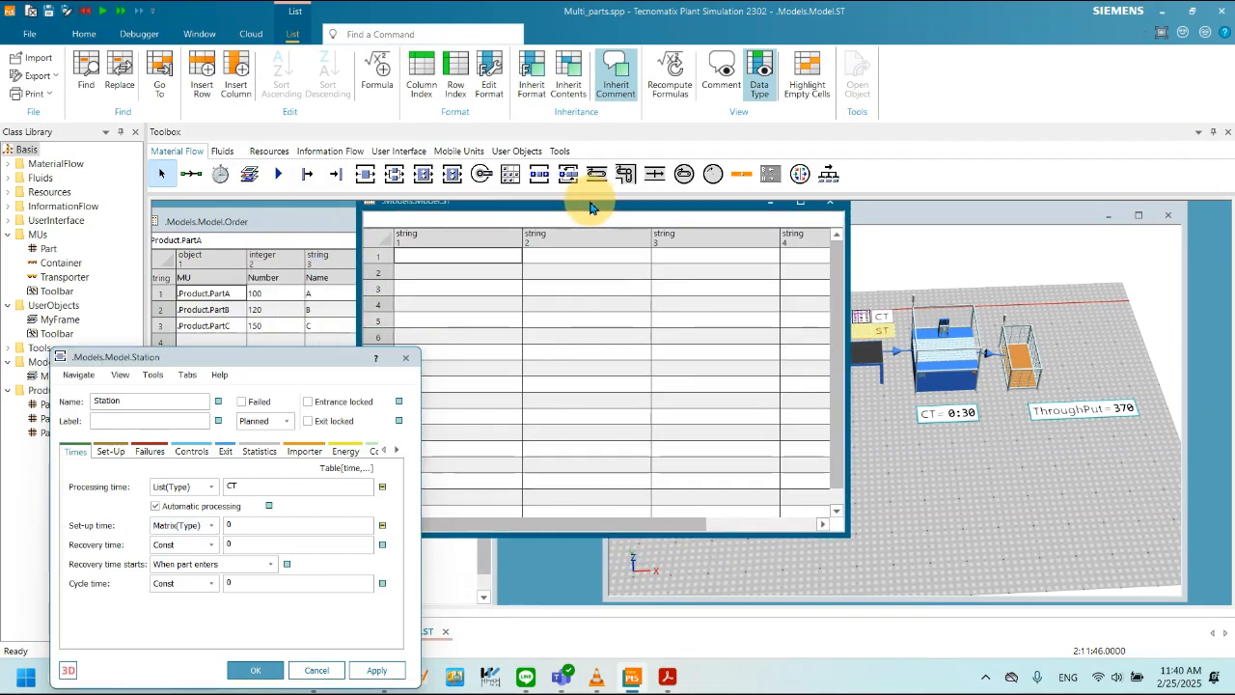
drag(246, 362, 472, 351)
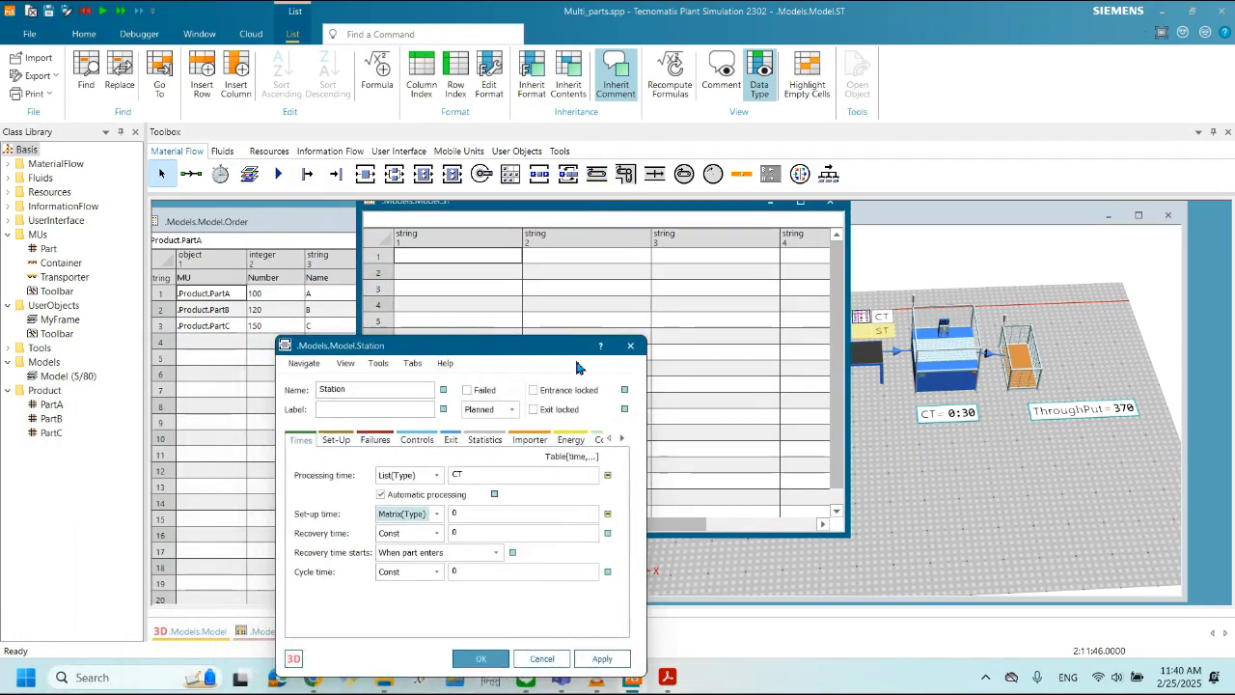
drag(568, 350, 1096, 307)
drag(696, 210, 647, 215)
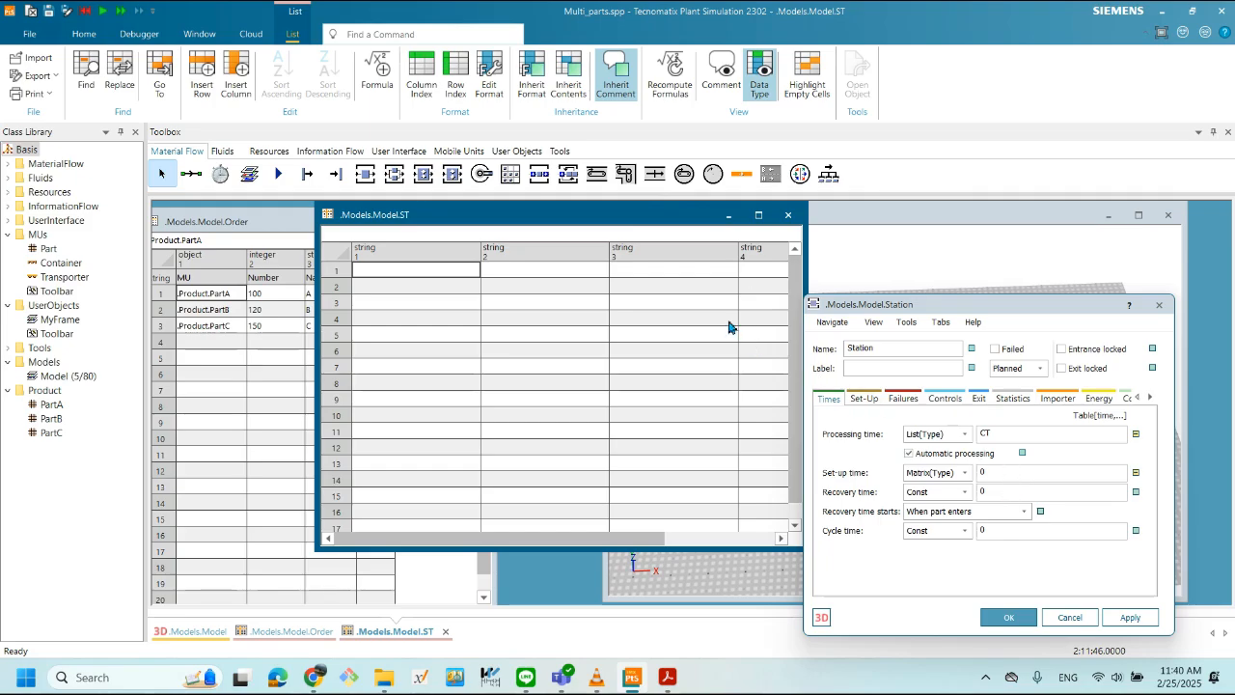
drag(937, 307, 381, 214)
click(788, 214)
- Assign the ST table from the 3D model as the Station's set-up time matrix
click(485, 382)
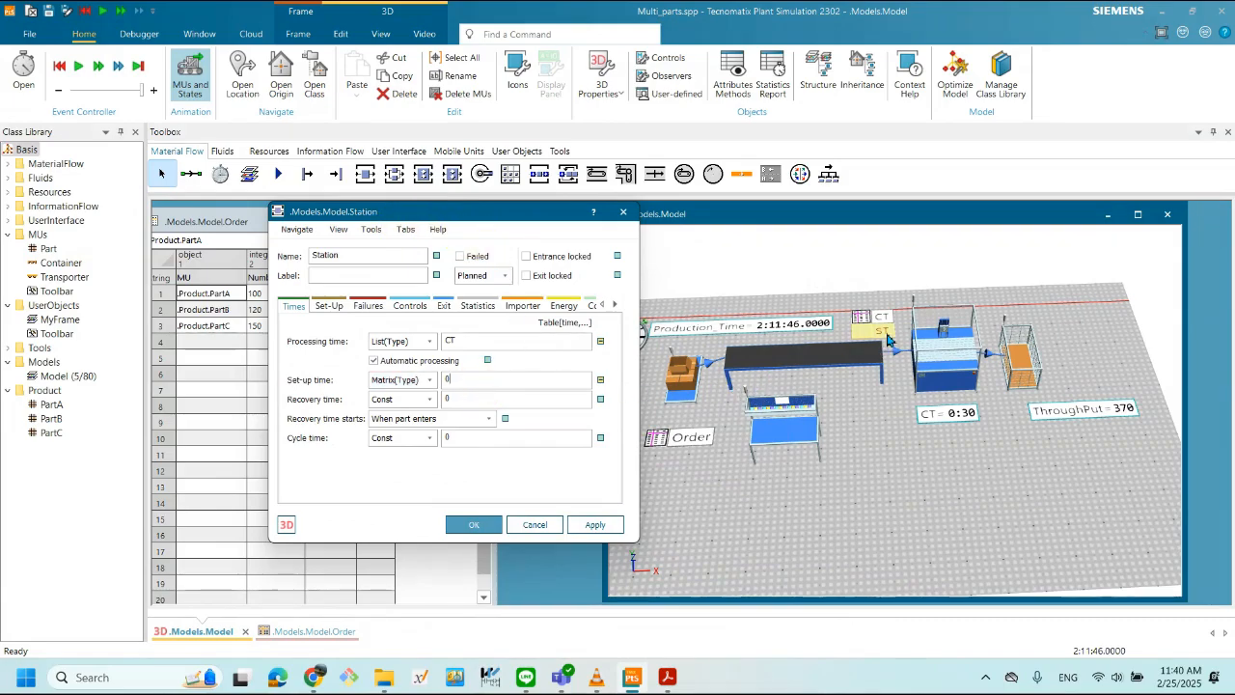
drag(881, 338, 654, 371)
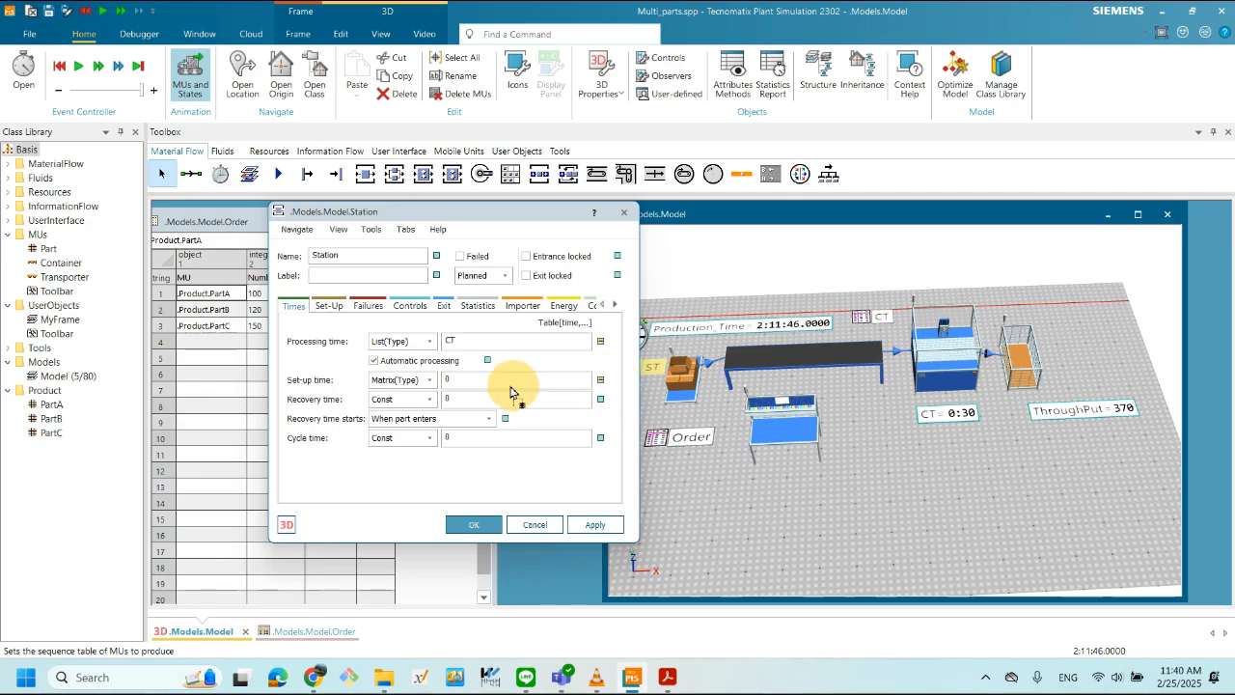
drag(484, 389, 483, 383)
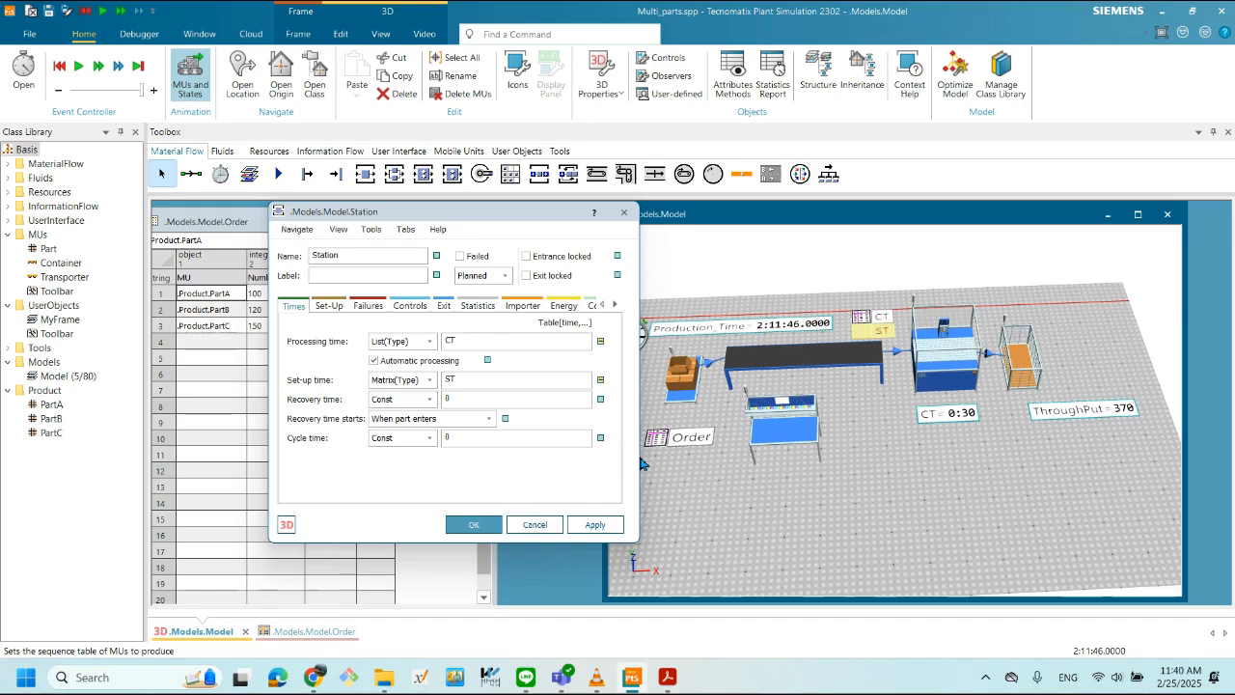
- Reopen the ST table beside the Station's settings and enter -, A, B and C down its first column
double_click(884, 335)
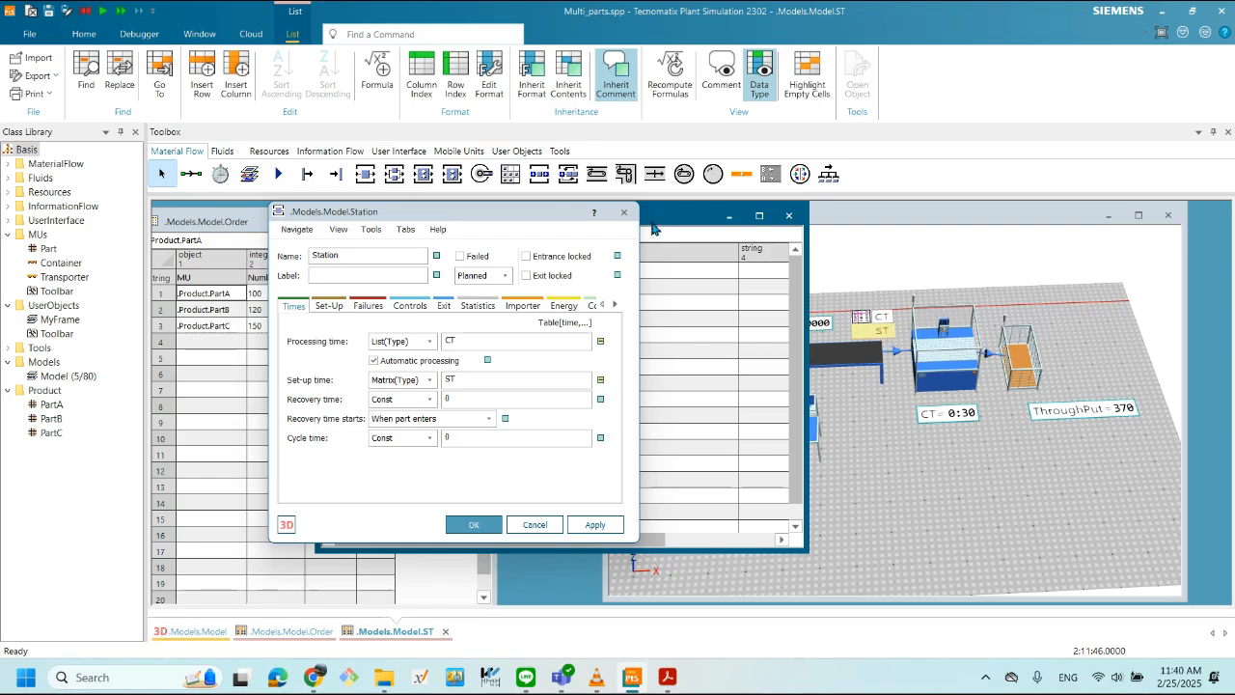
drag(745, 241, 1066, 270)
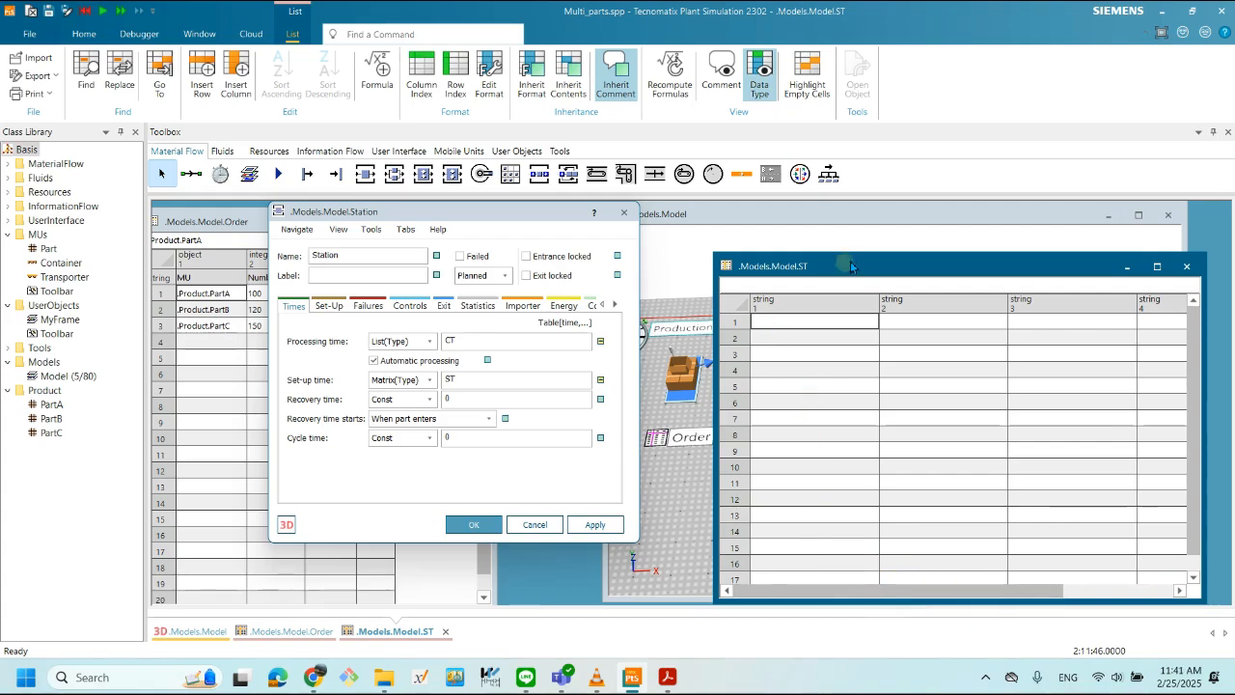
drag(850, 266, 856, 261)
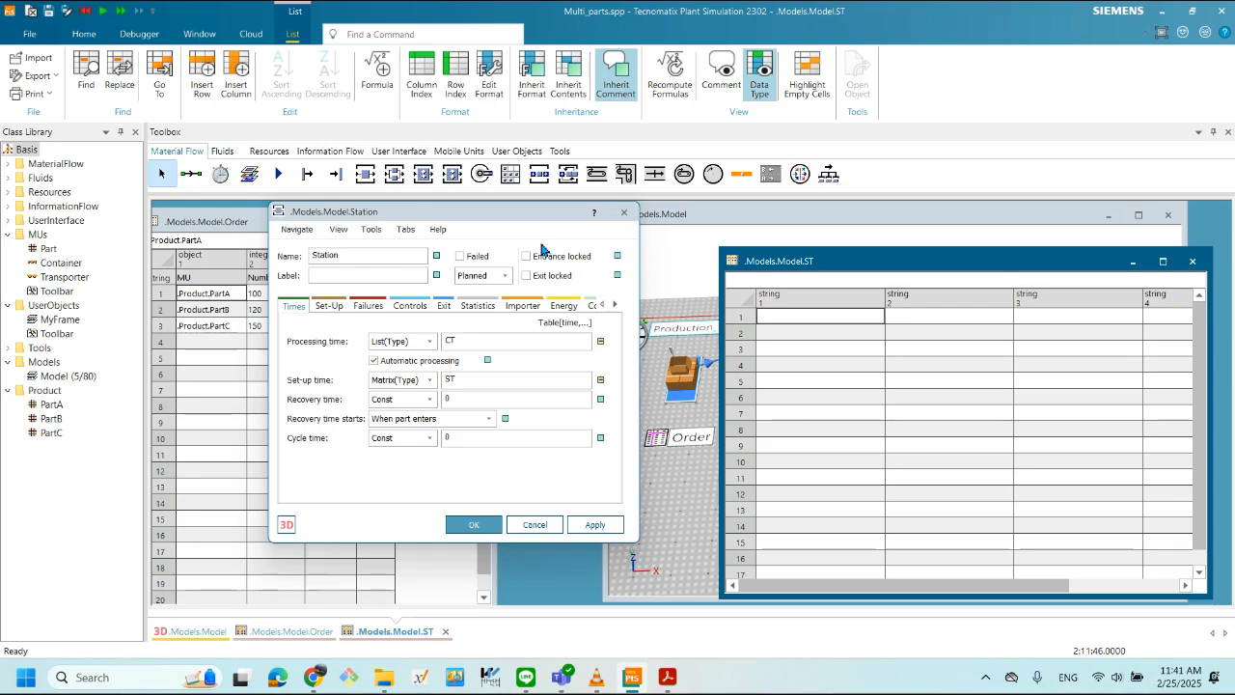
double_click(818, 322)
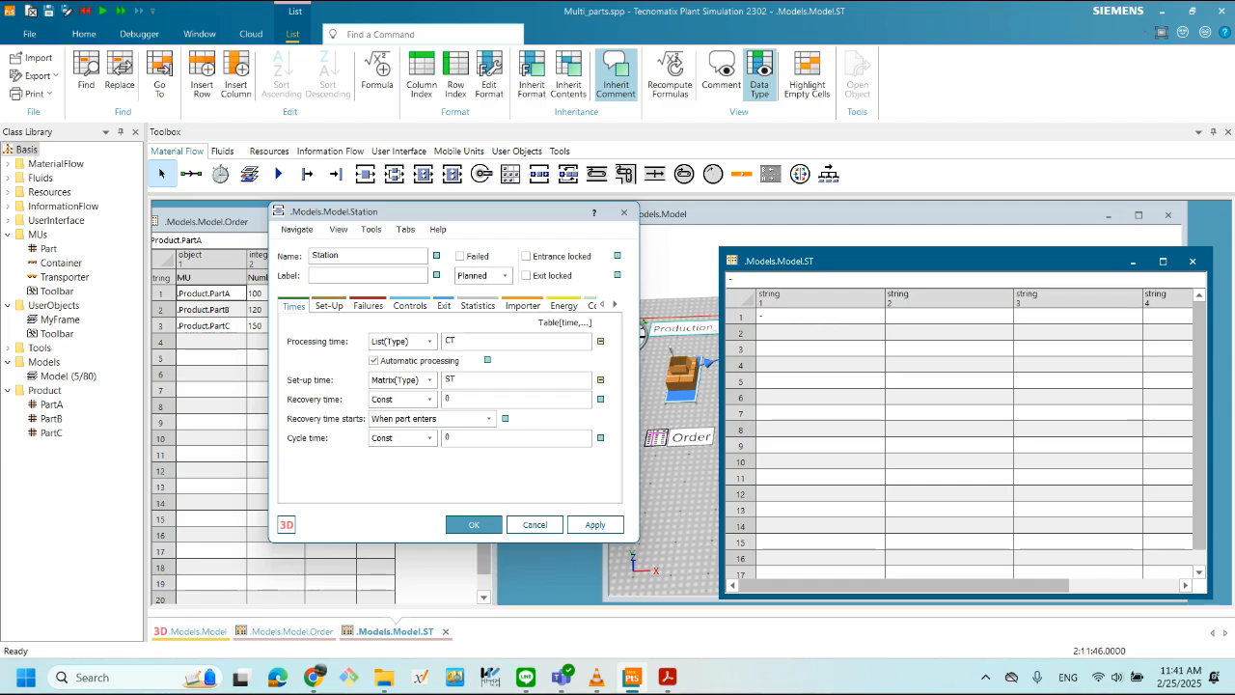
key(Return)
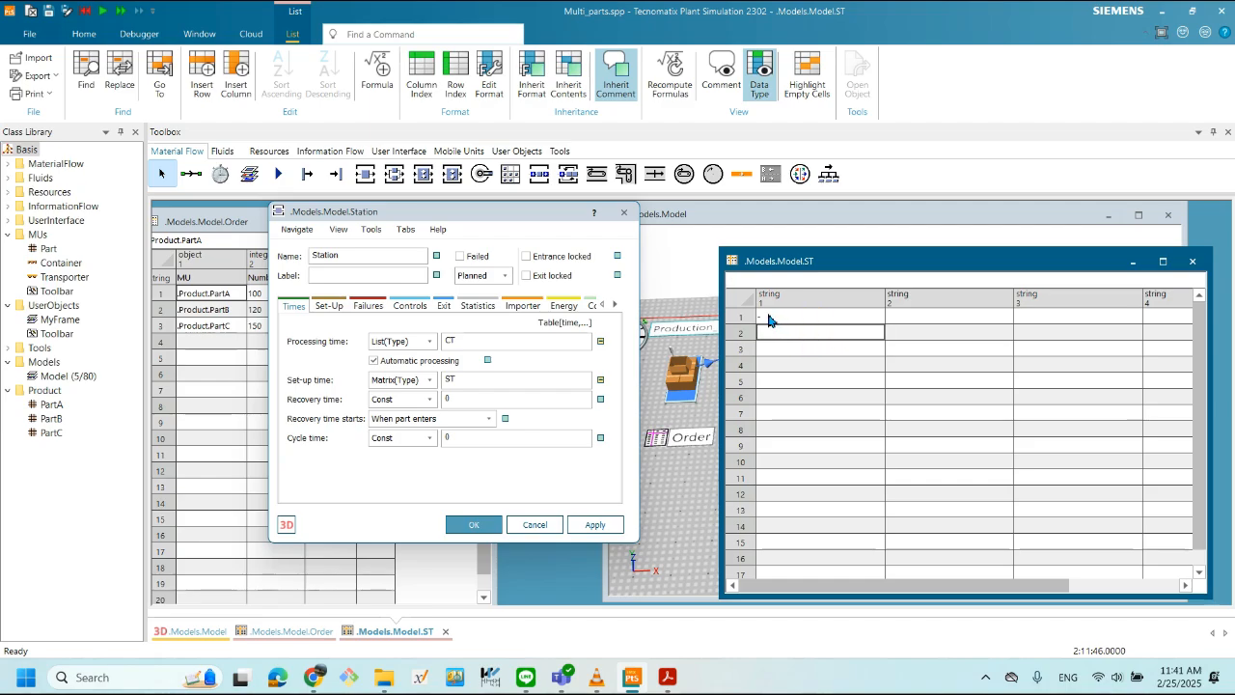
text(A)
key(Return)
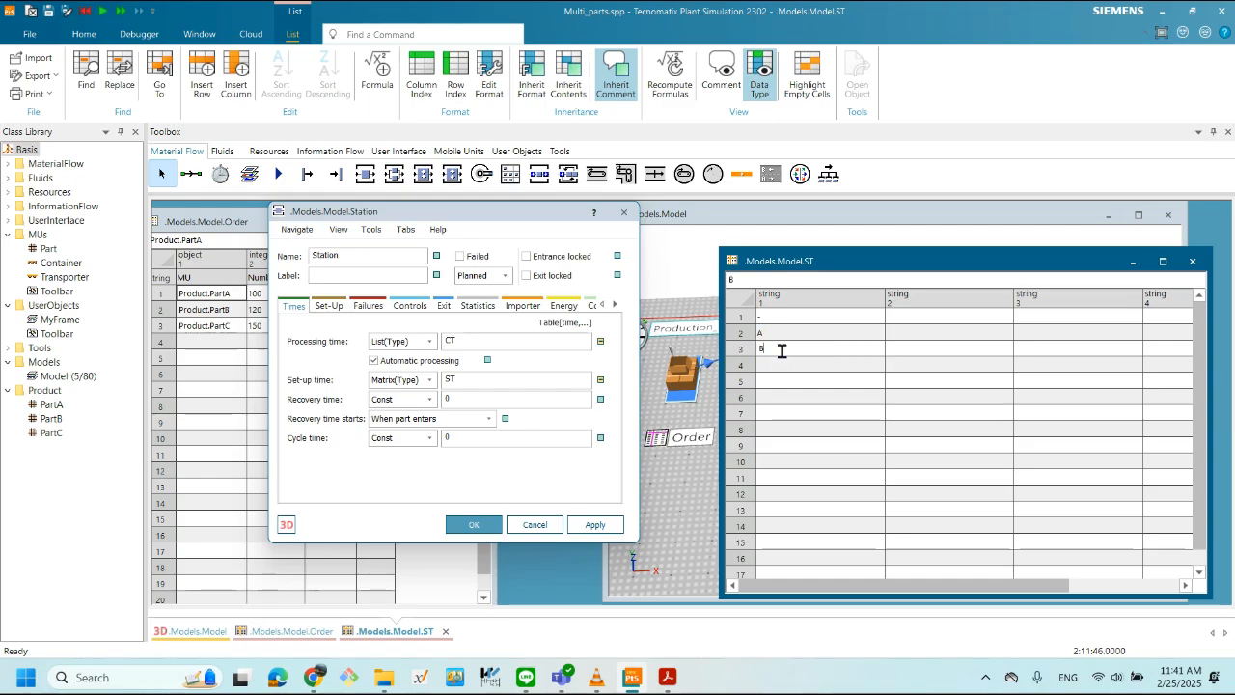
click(774, 367)
text(C)
- Narrow the first four columns of the ST table
click(932, 316)
drag(885, 297, 807, 301)
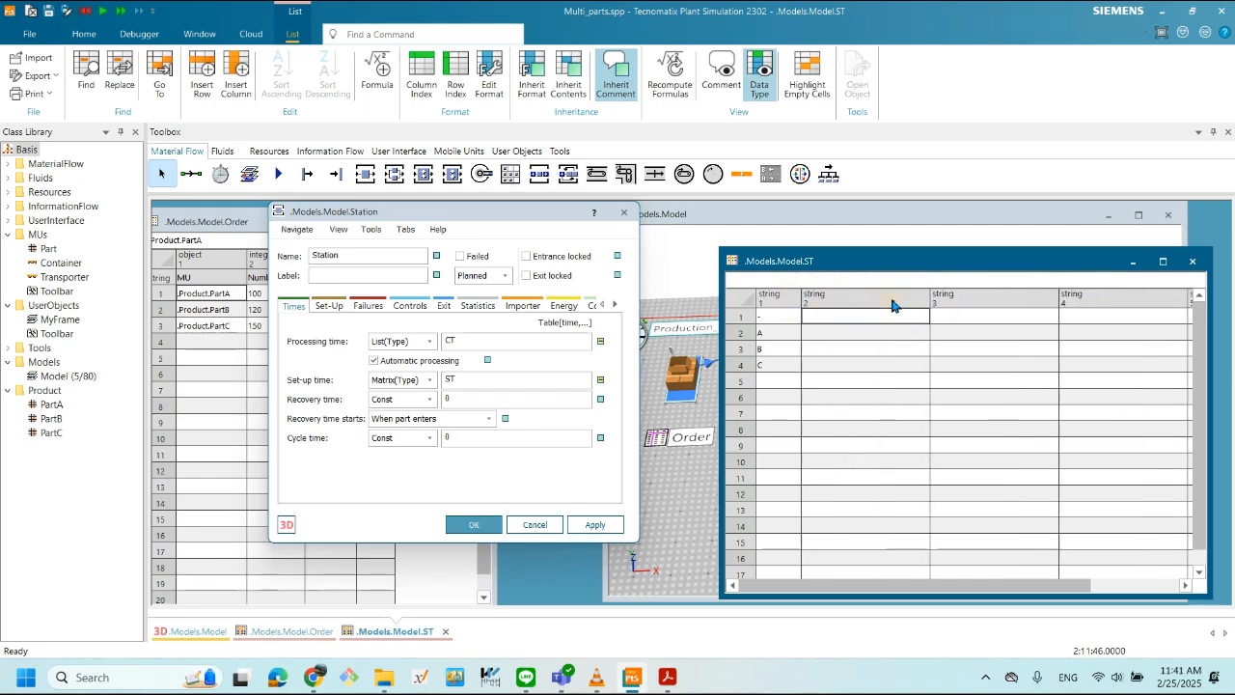
drag(932, 297, 862, 297)
drag(990, 296, 921, 297)
drag(1050, 308, 981, 308)
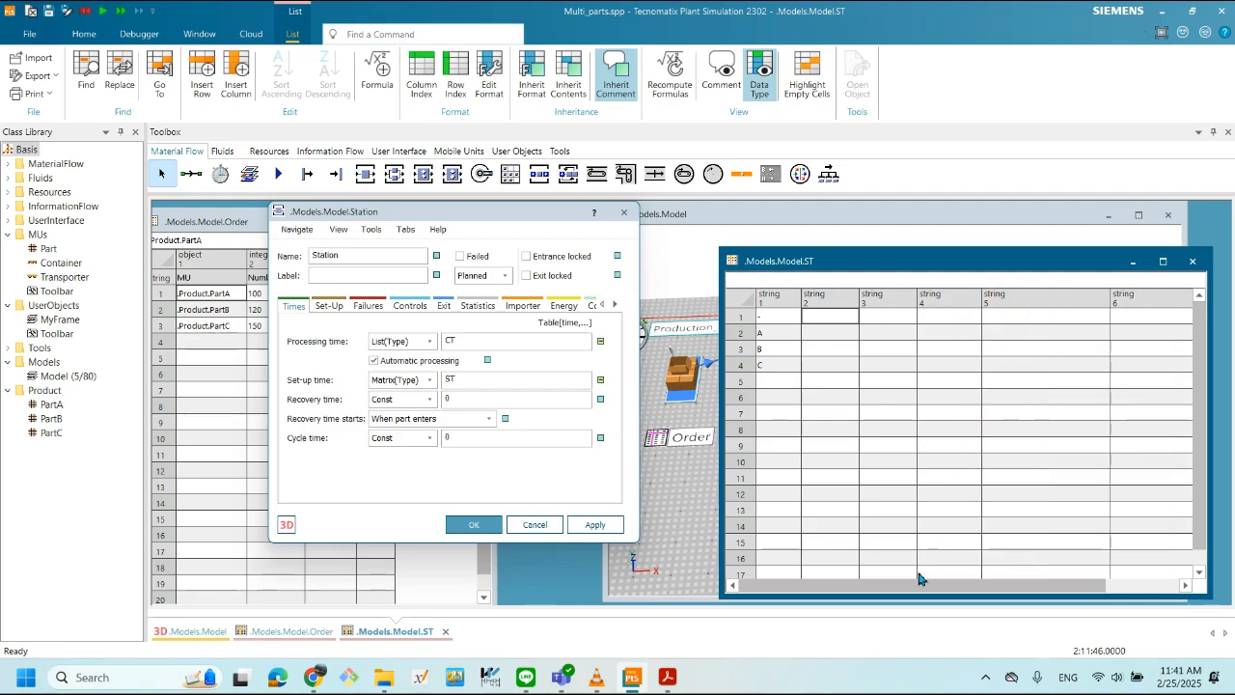
- Enter A, B and C across the first row of the ST table in columns 2 to 4
double_click(837, 318)
double_click(878, 321)
text(B)
double_click(946, 320)
drag(846, 269, 865, 268)
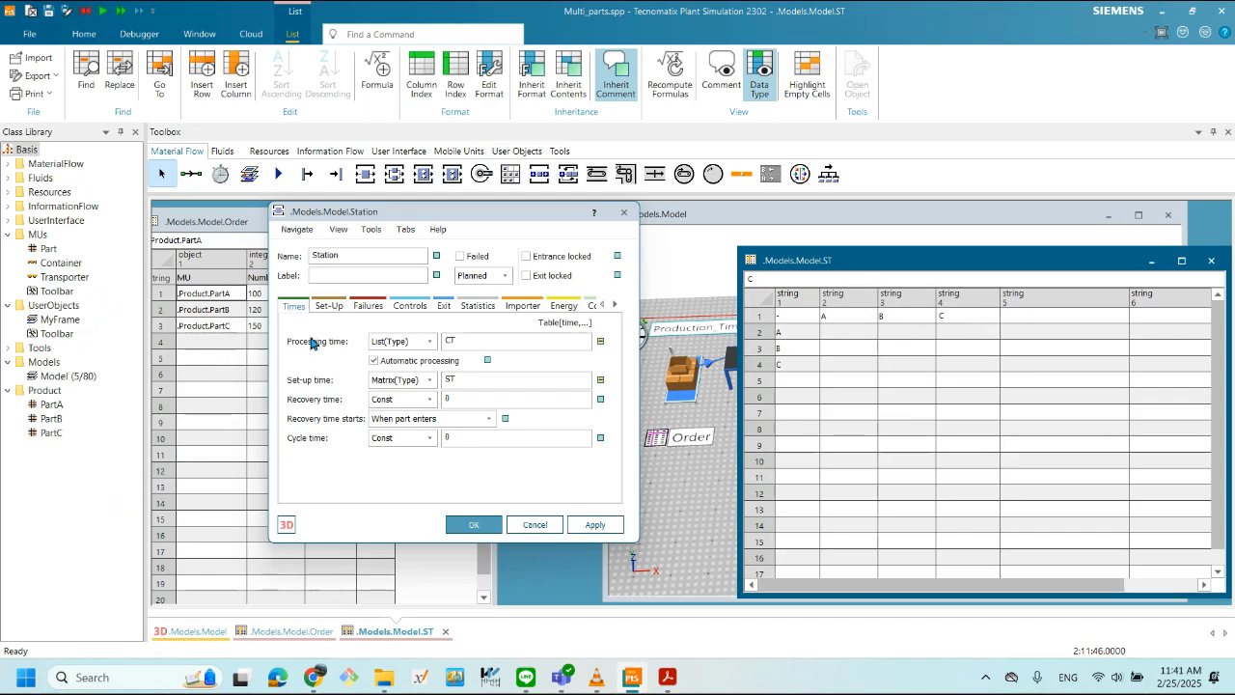
drag(440, 218, 470, 218)
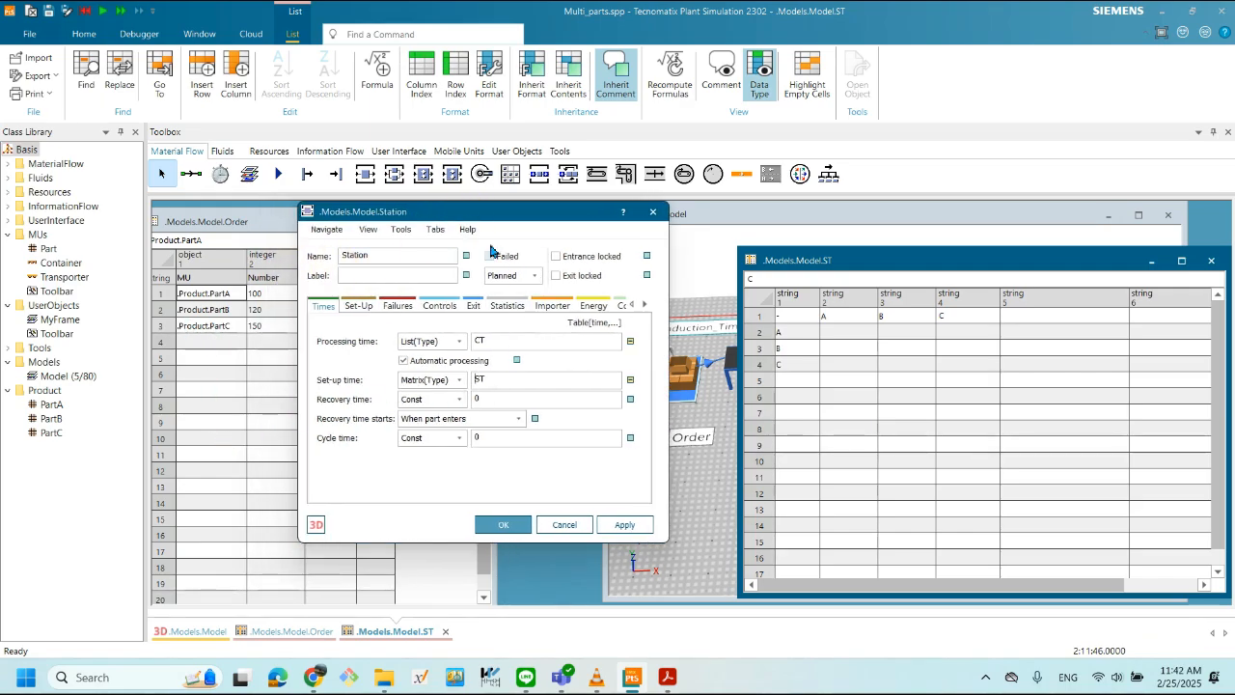
drag(527, 214, 497, 214)
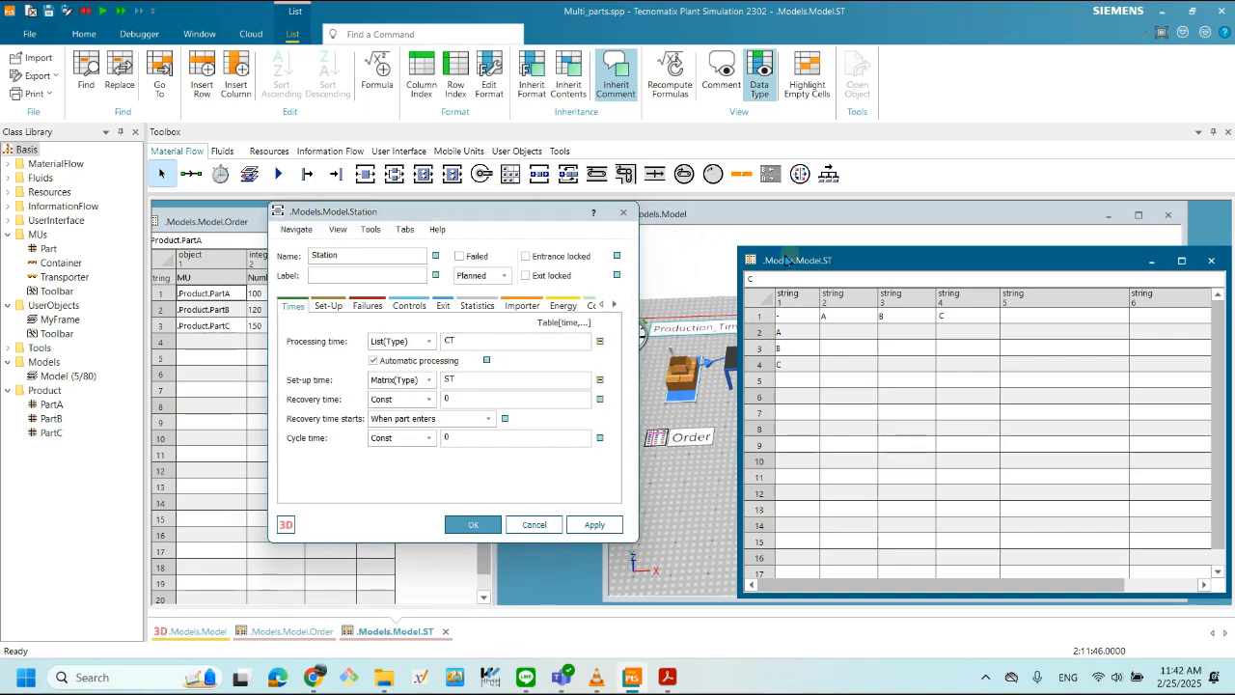
drag(793, 263, 761, 255)
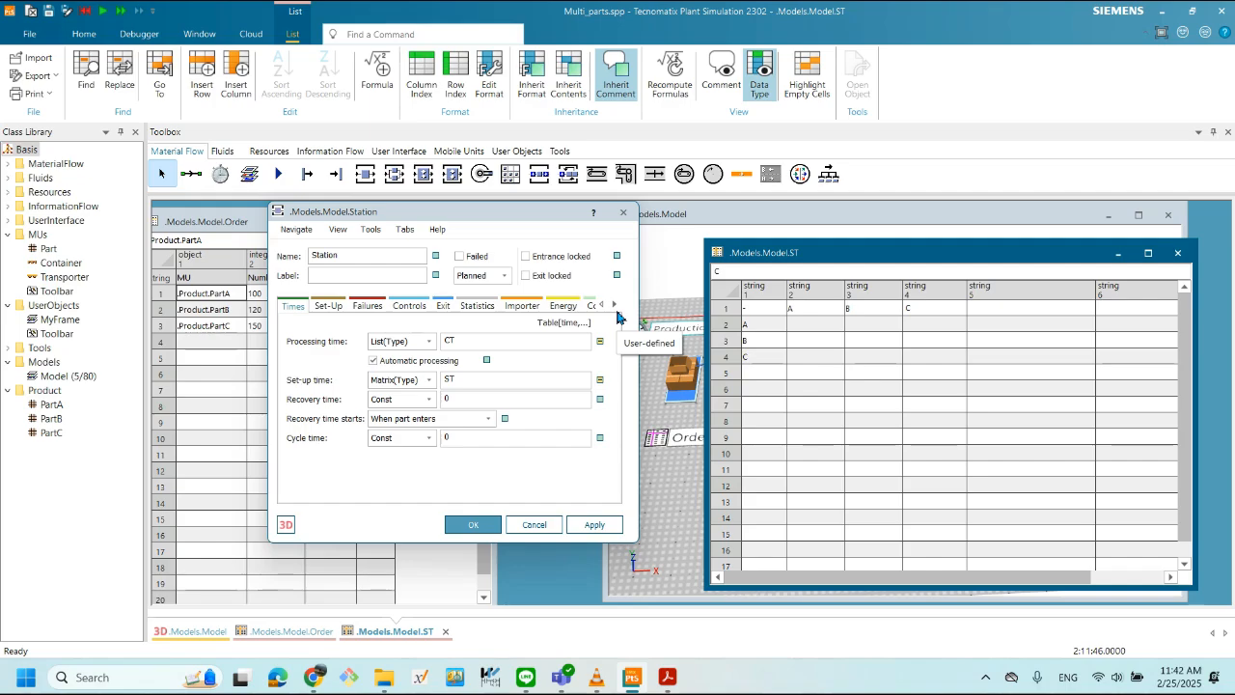
- Enter 0 for the same-part changeovers A-A, B-B and C-C in the ST table, and close the table
double_click(797, 327)
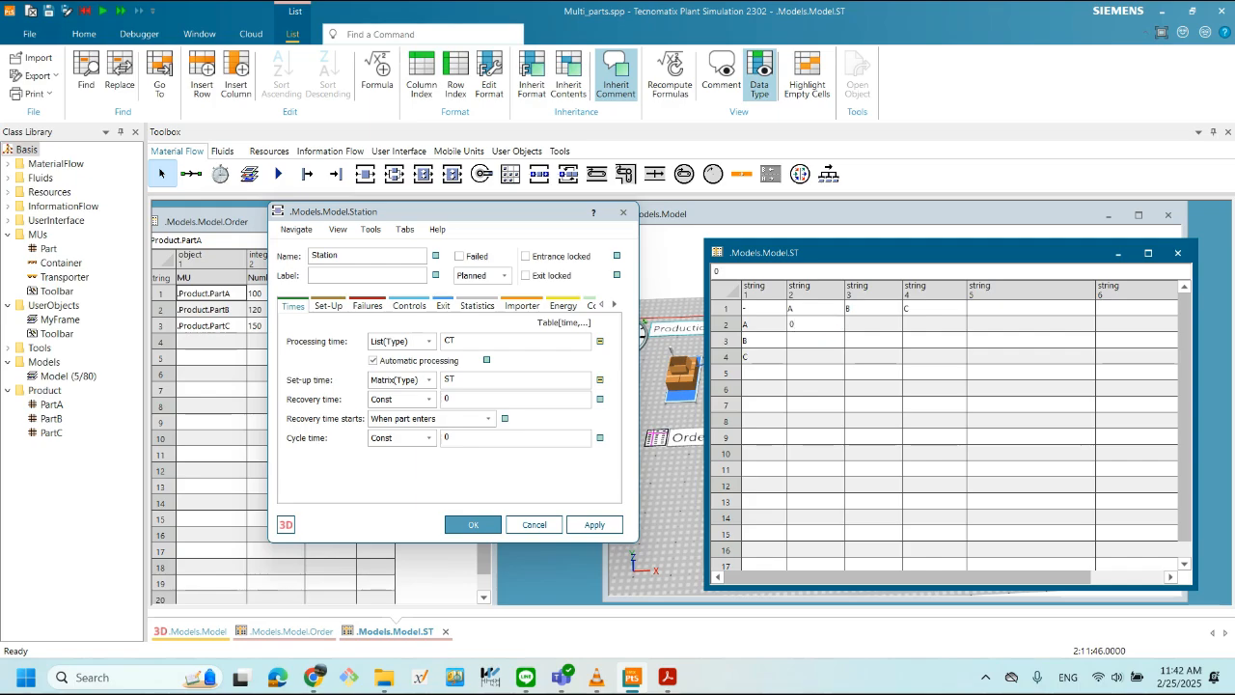
click(867, 330)
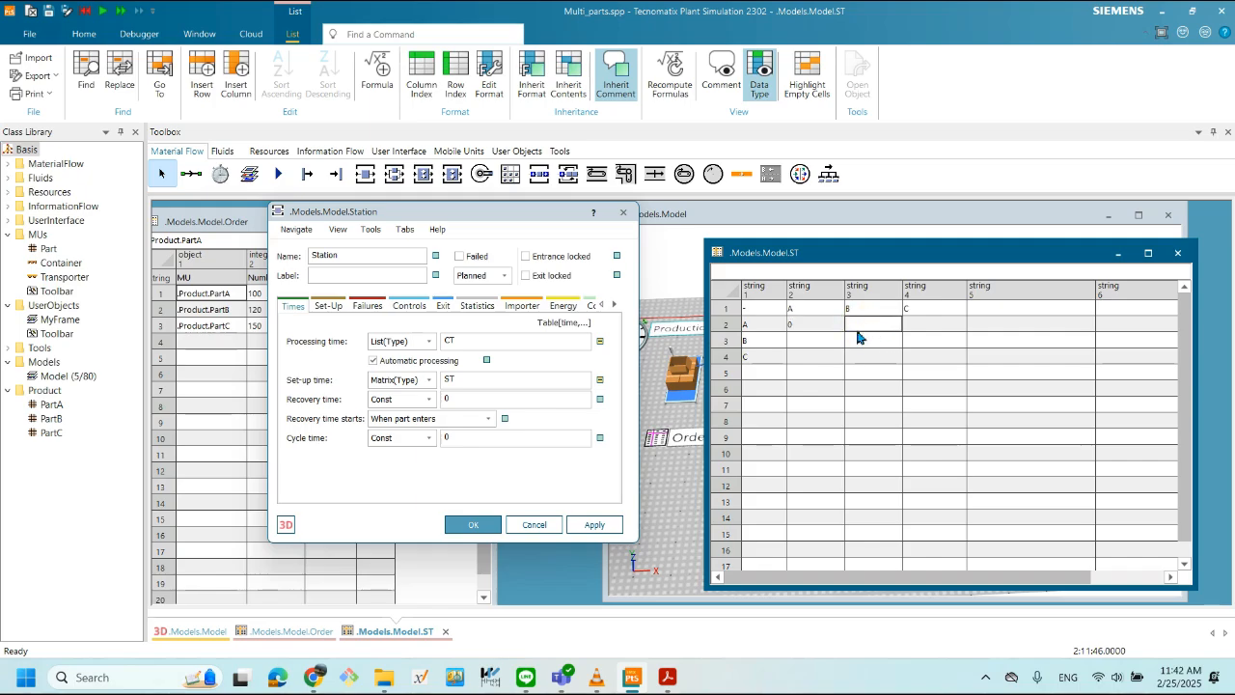
click(860, 344)
click(861, 345)
text(0)
click(926, 358)
double_click(933, 361)
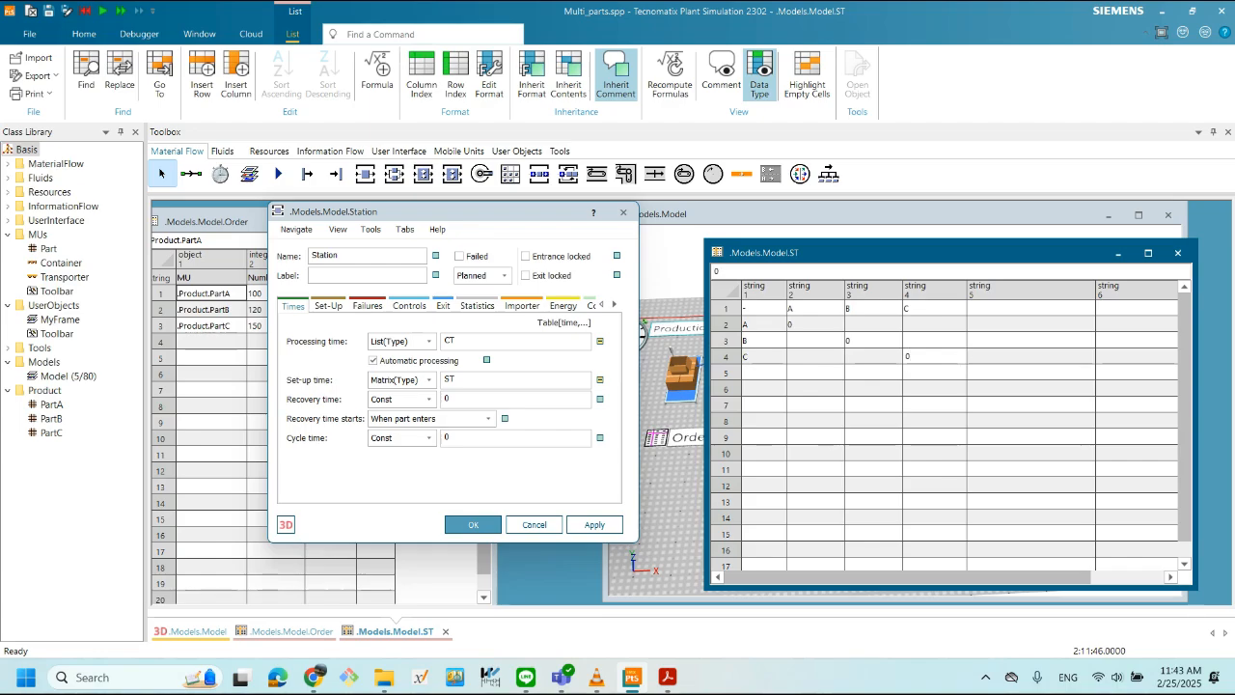
click(944, 373)
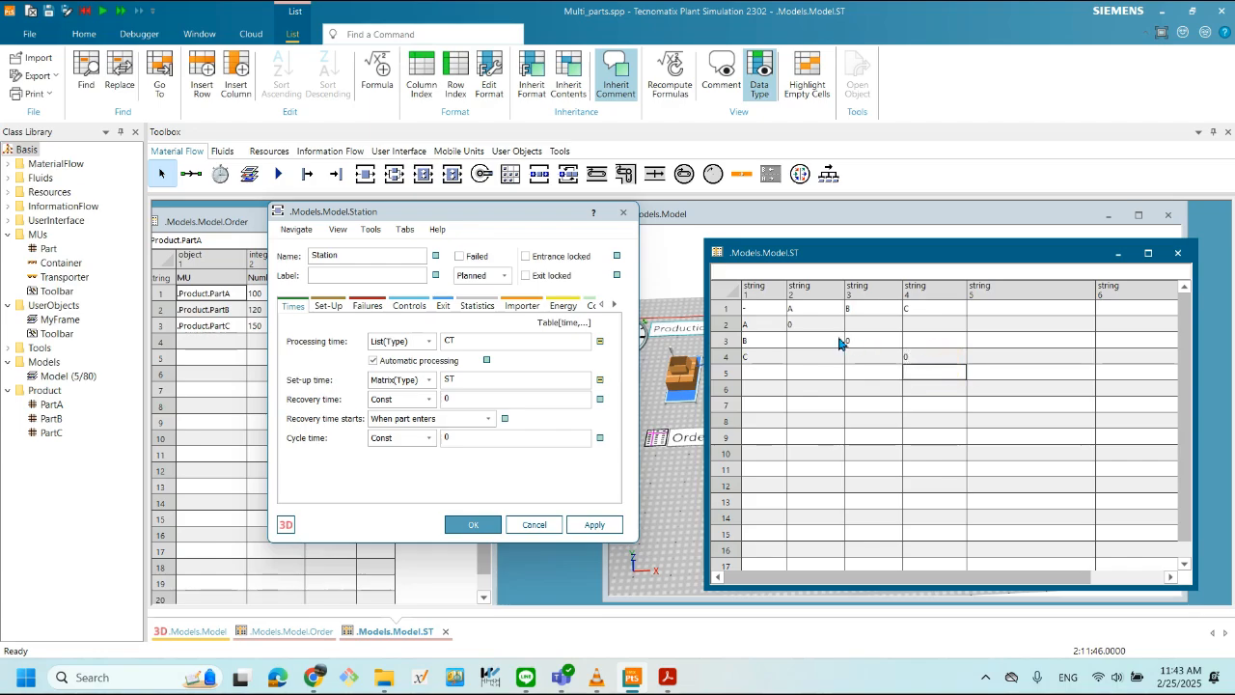
click(820, 326)
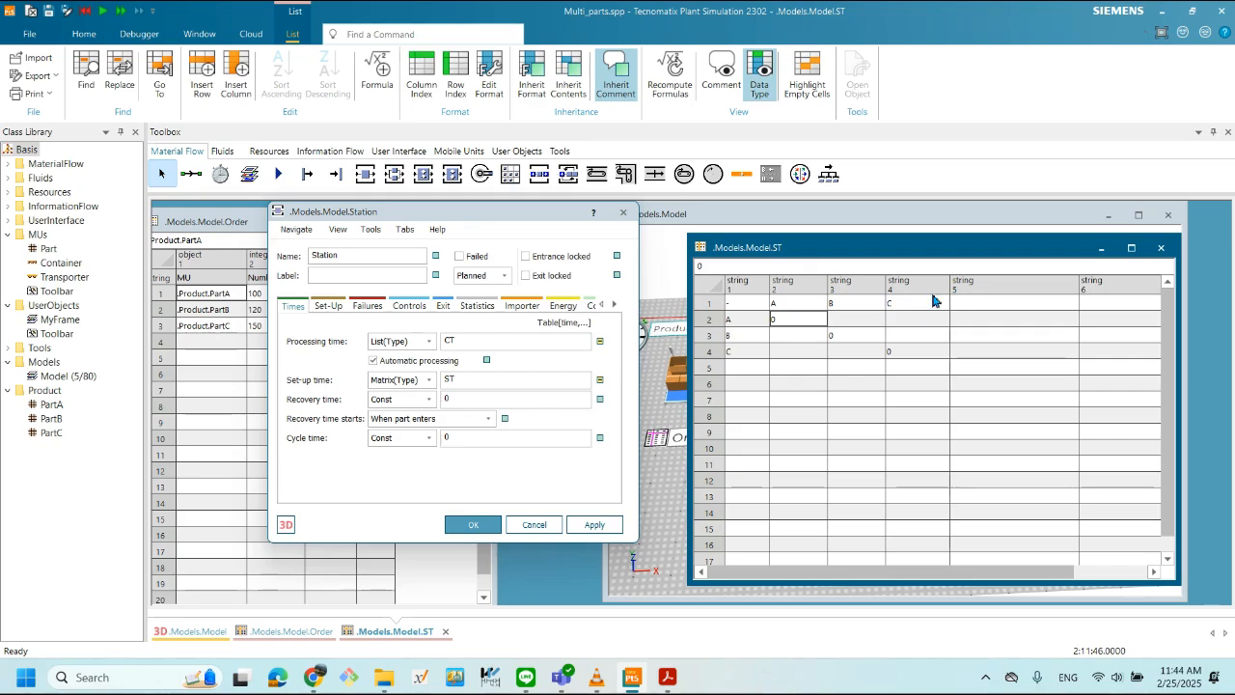
click(1159, 251)
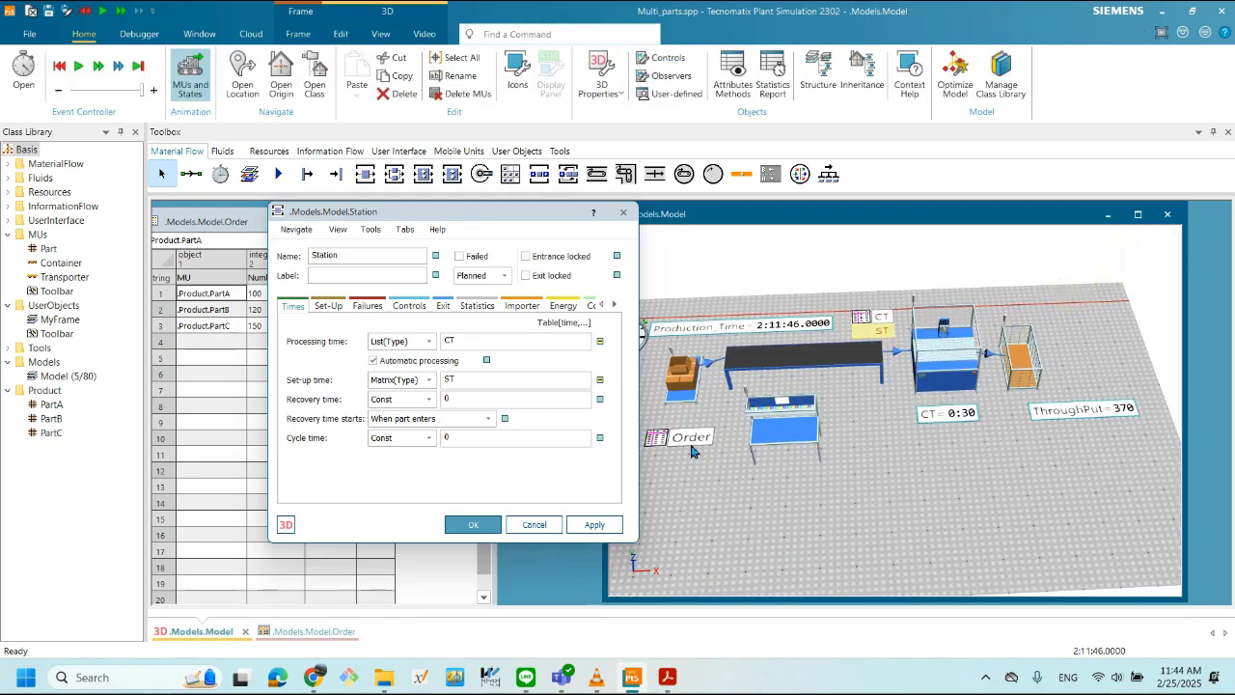
- Apply the Station's settings and have the ST table formatted with a row and column index
click(596, 527)
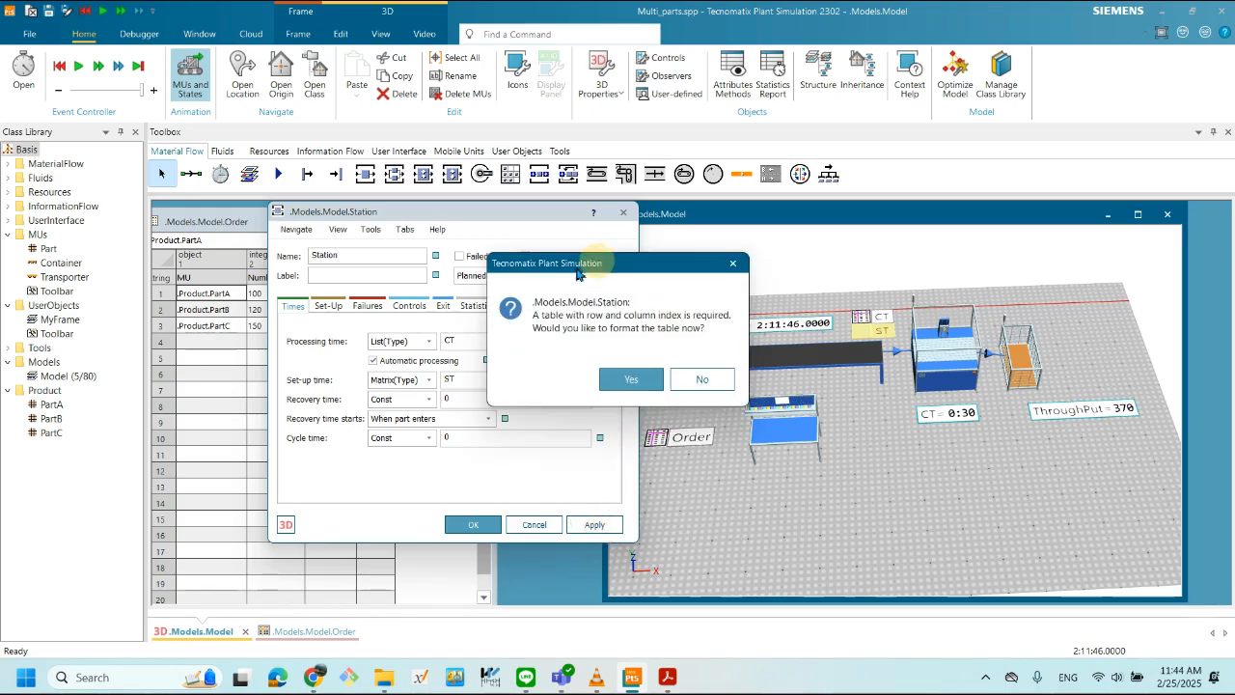
drag(591, 264, 508, 284)
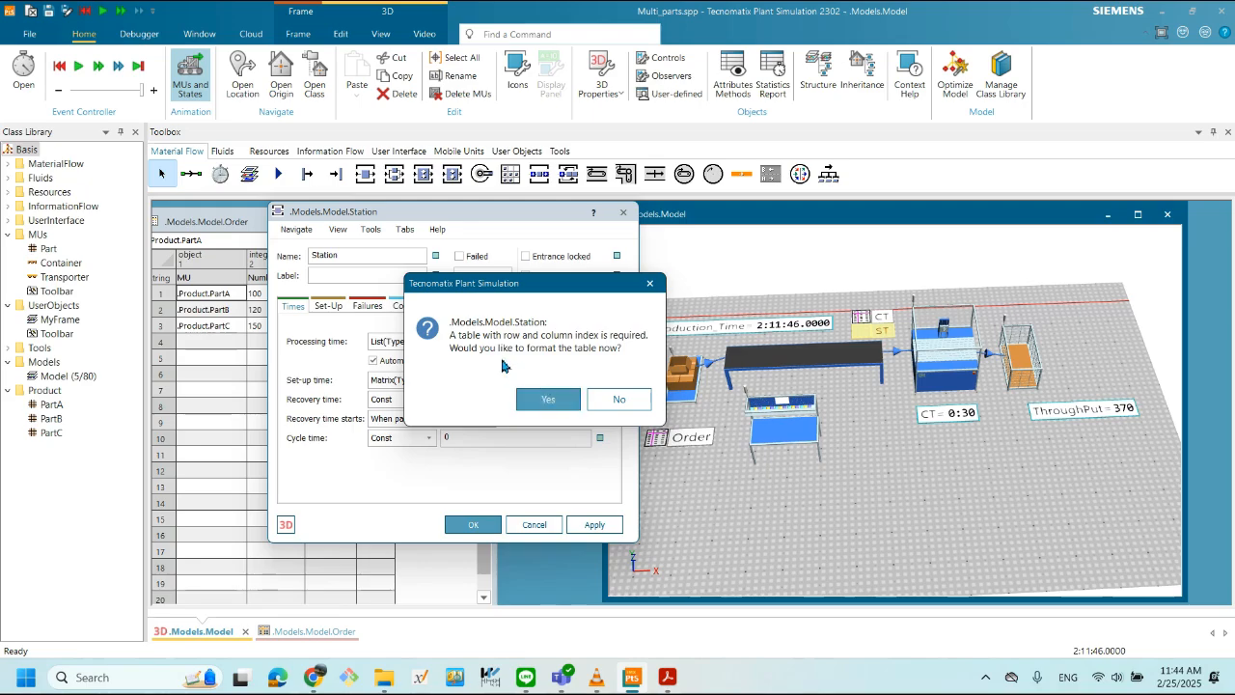
click(560, 400)
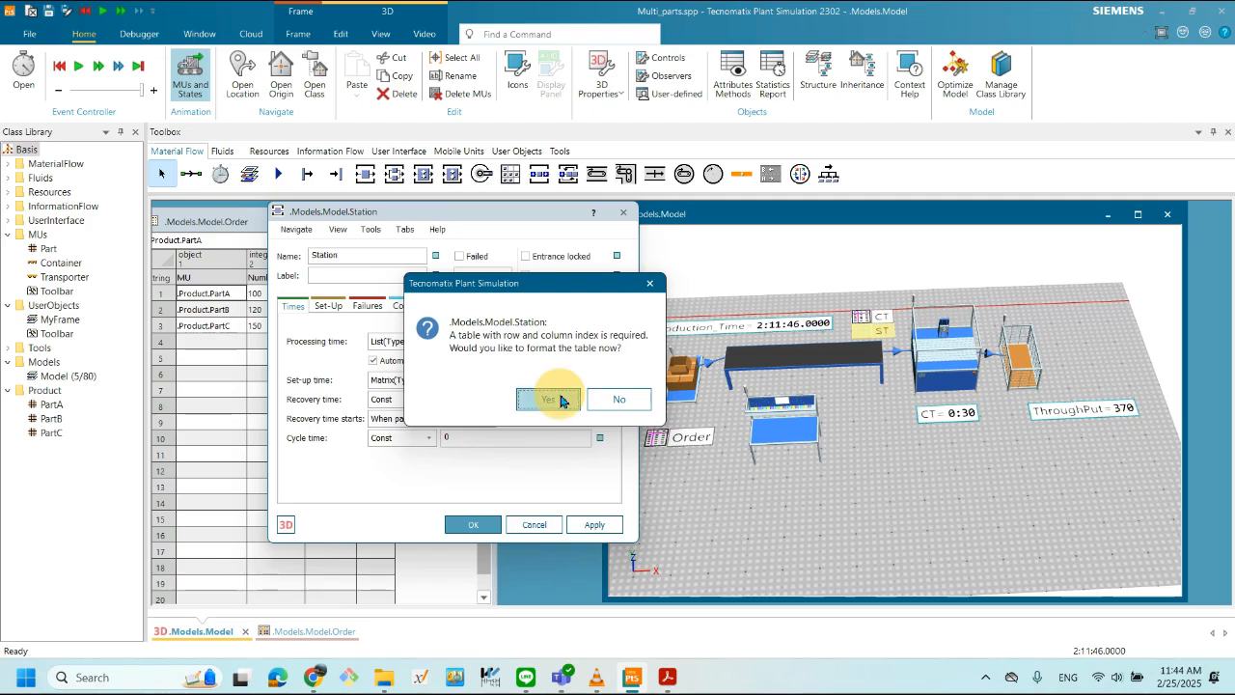
click(674, 372)
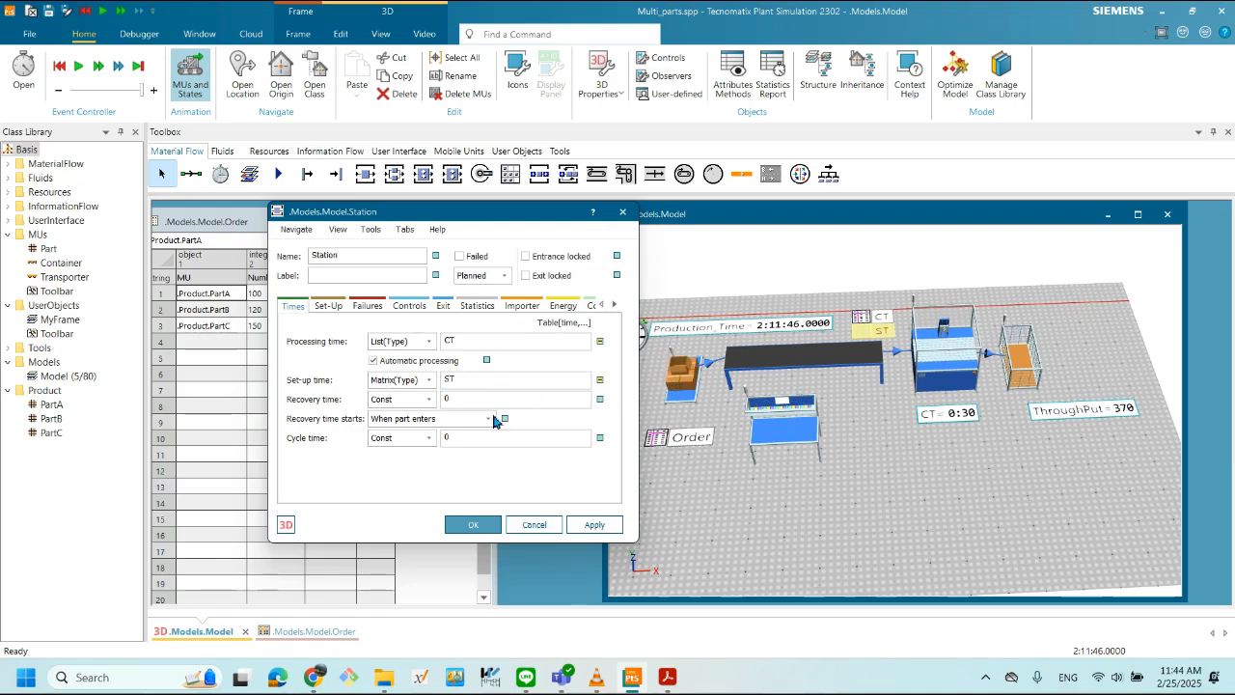
- Open the ST table beside the Station's settings and enter - as the index of row 1
drag(511, 211, 442, 215)
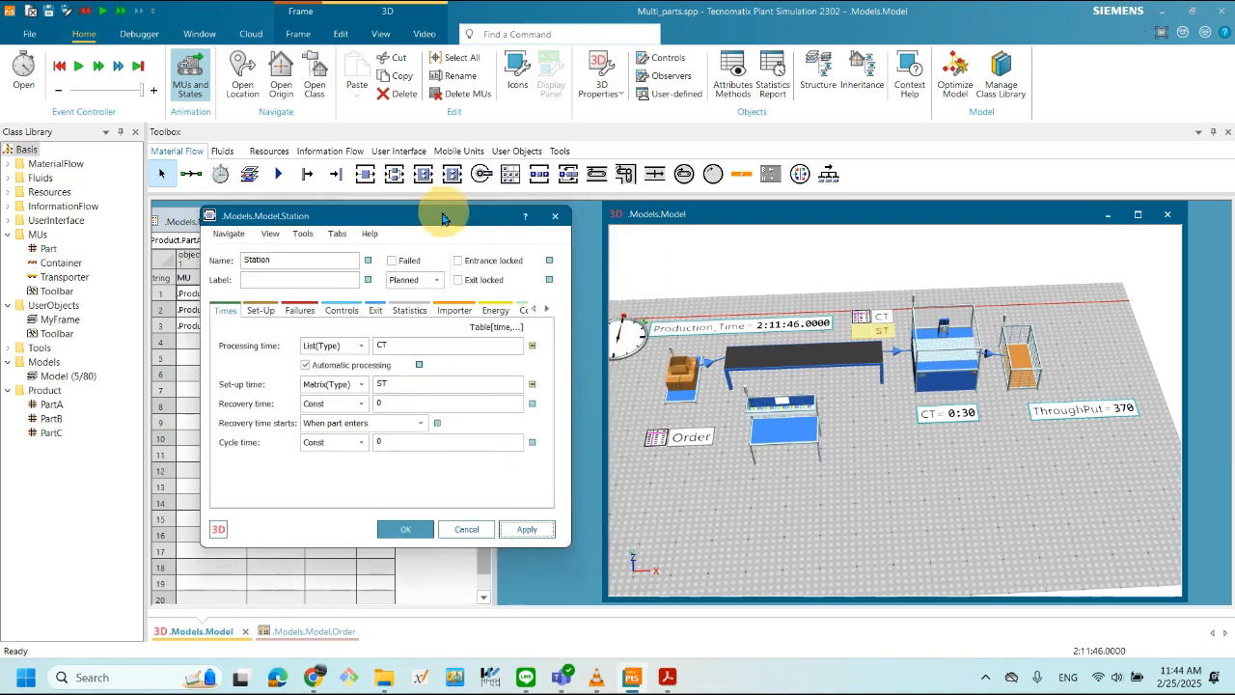
double_click(882, 330)
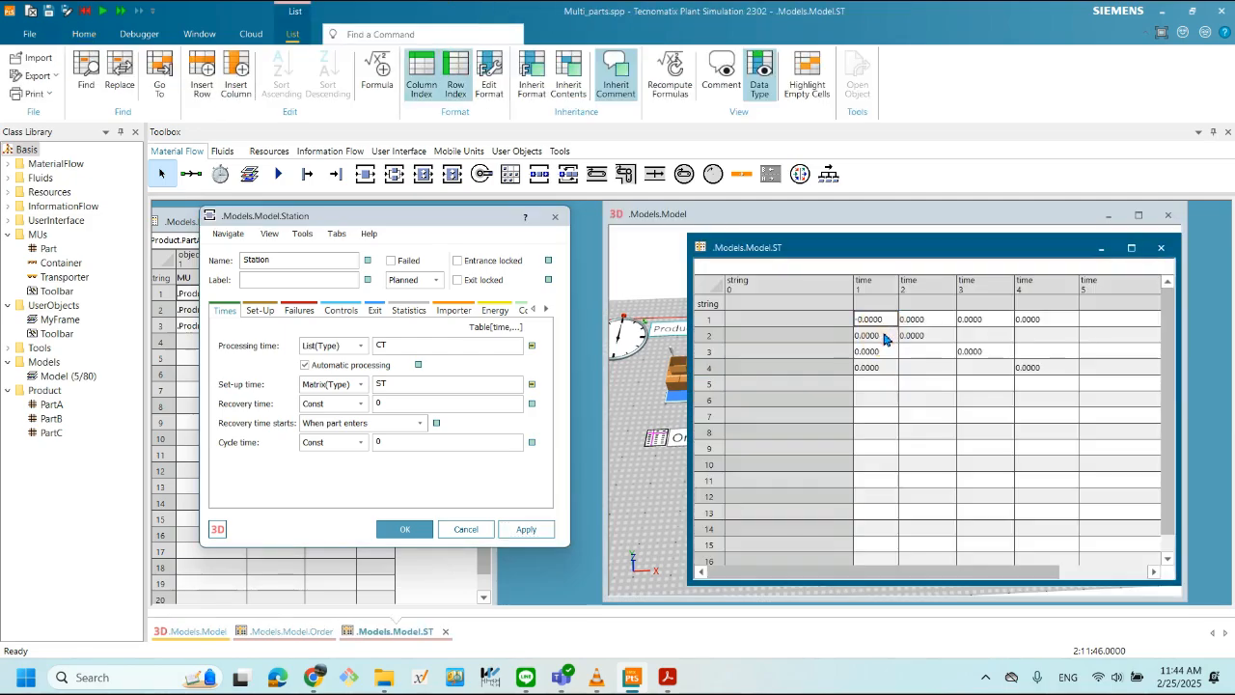
drag(928, 262, 855, 262)
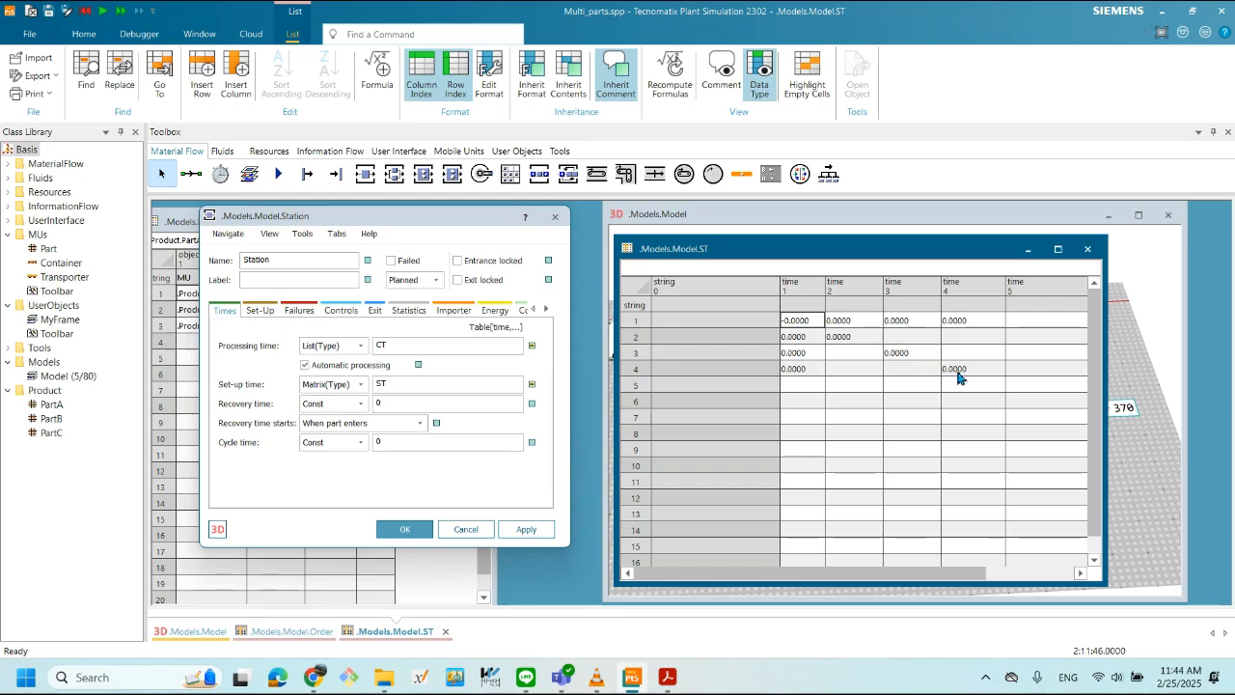
click(695, 321)
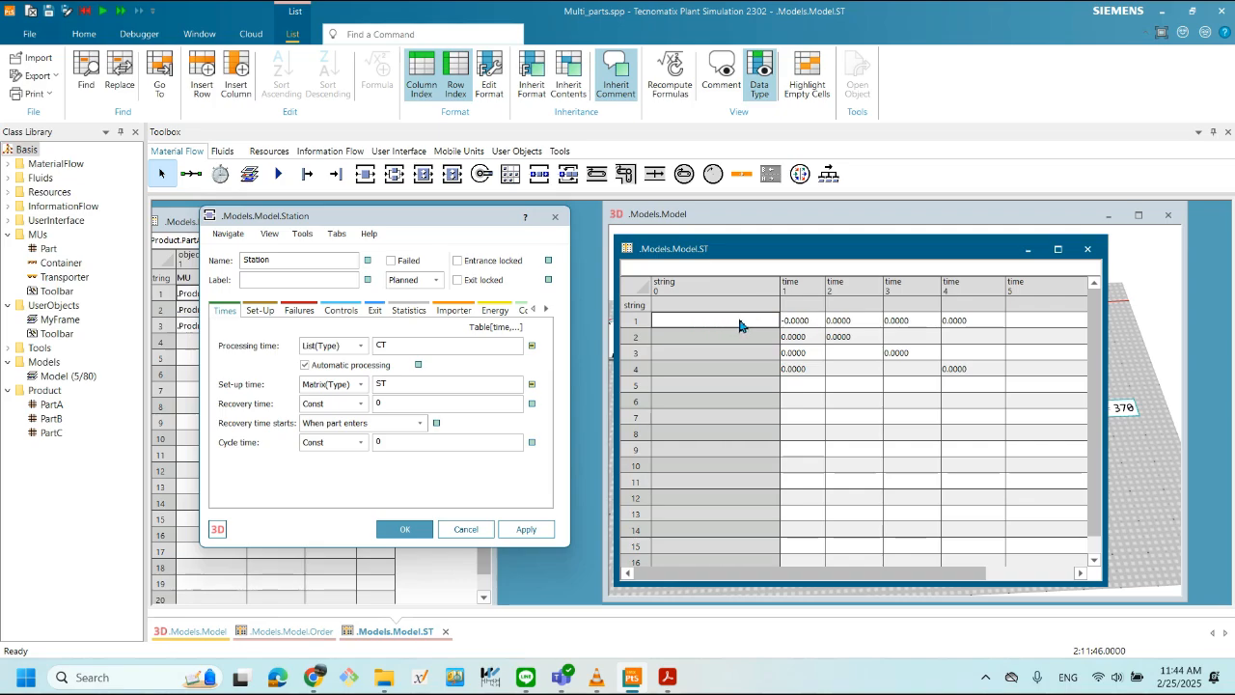
click(792, 321)
click(701, 321)
click(702, 305)
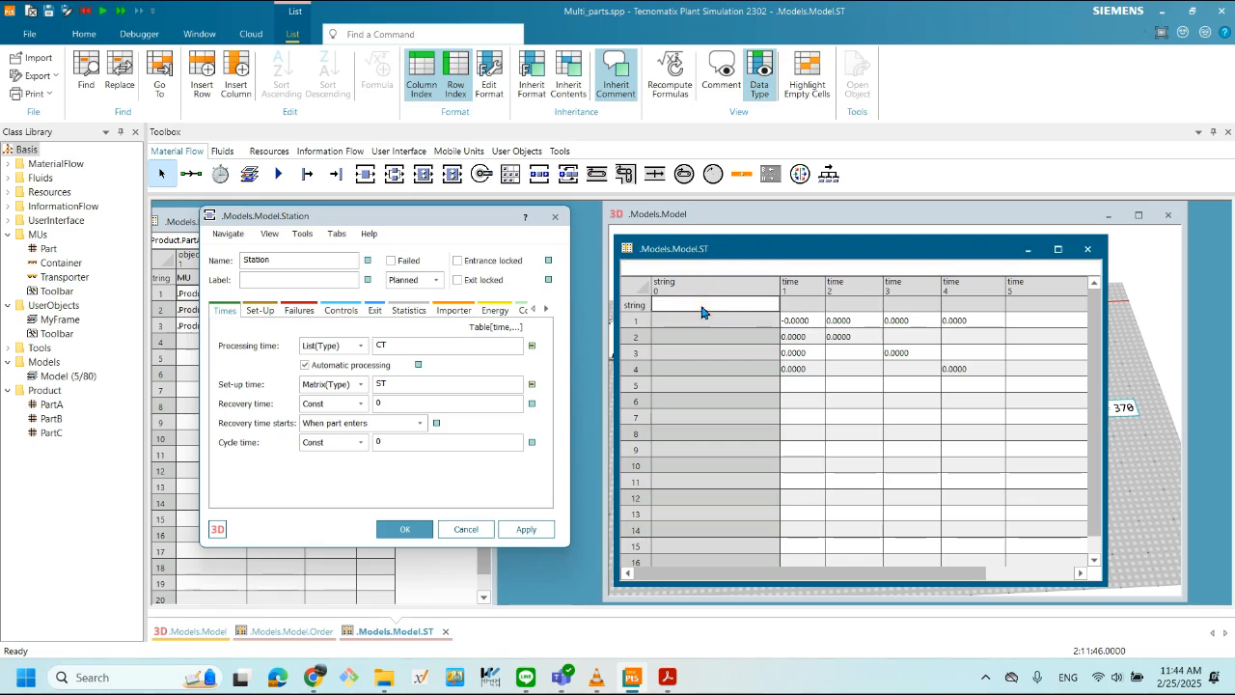
double_click(704, 307)
click(727, 322)
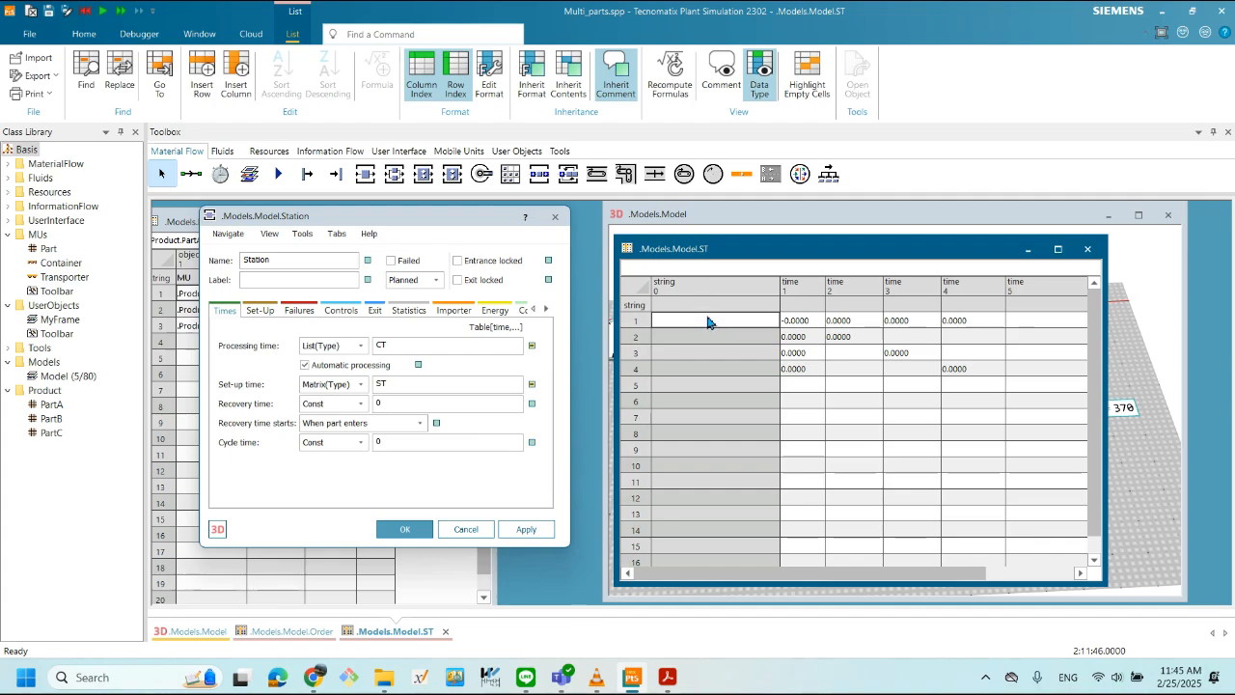
text(-)
click(735, 338)
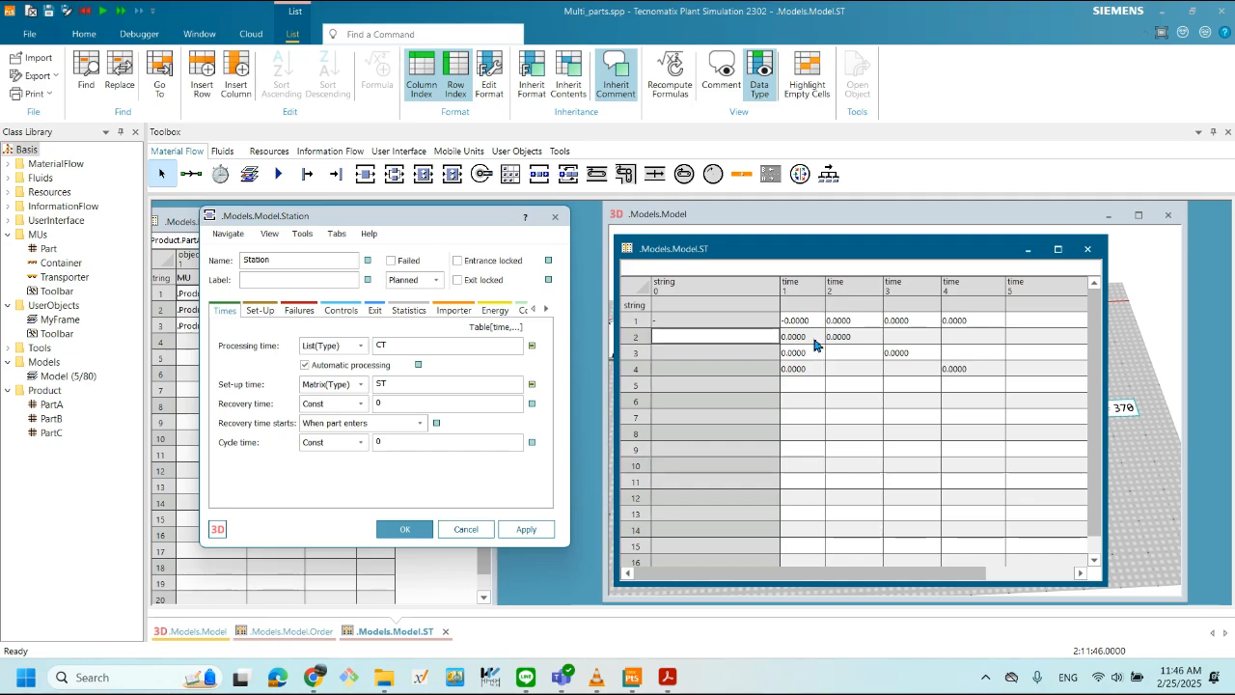
- Enter A, B and C as the column indexes of columns 1 to 3 in the ST table
click(699, 322)
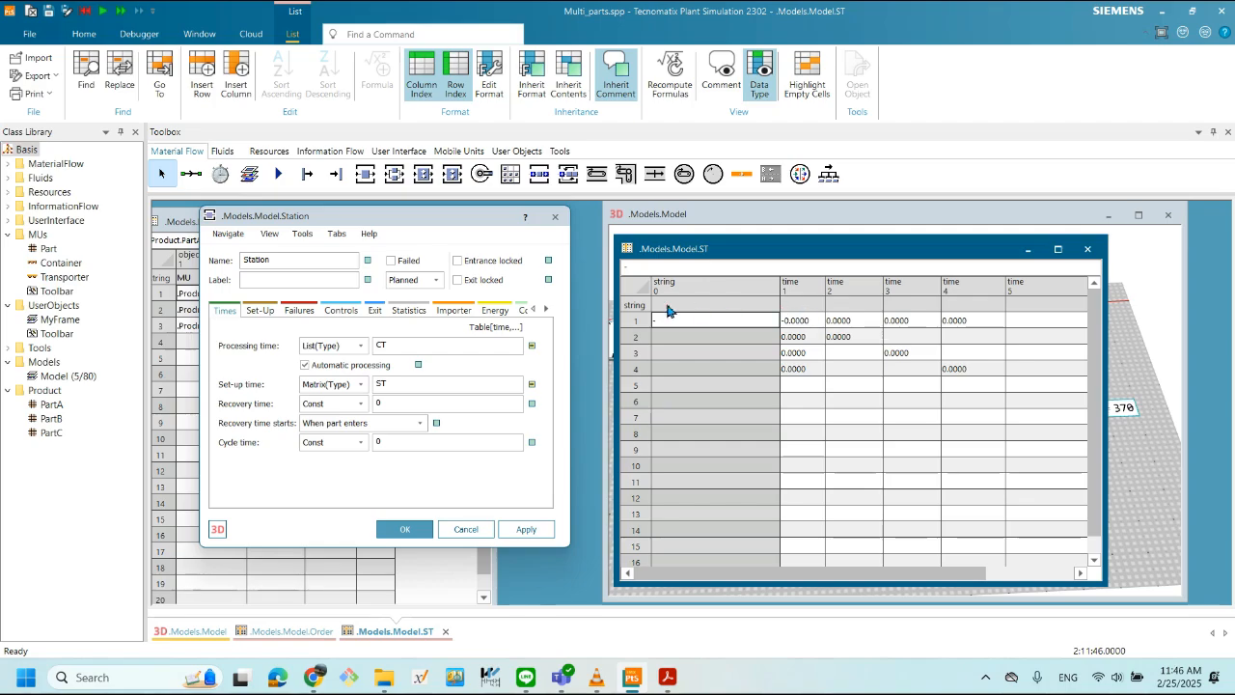
click(799, 309)
click(799, 307)
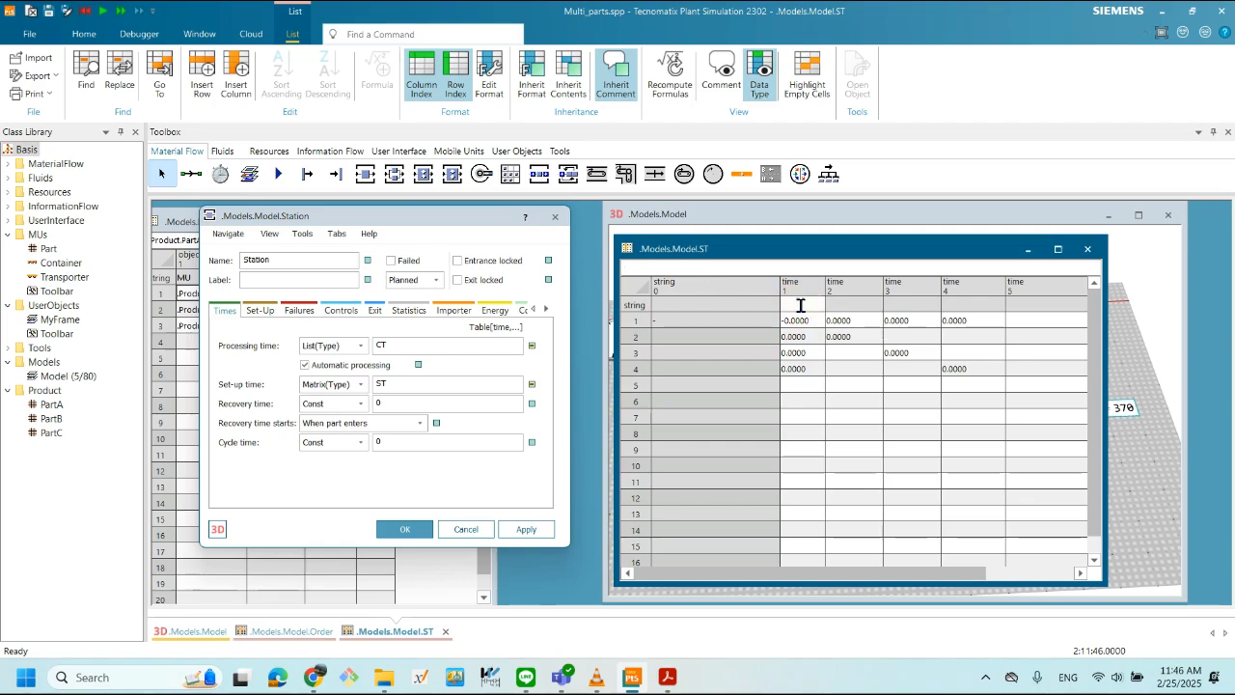
text(A)
click(861, 307)
text(B)
click(908, 309)
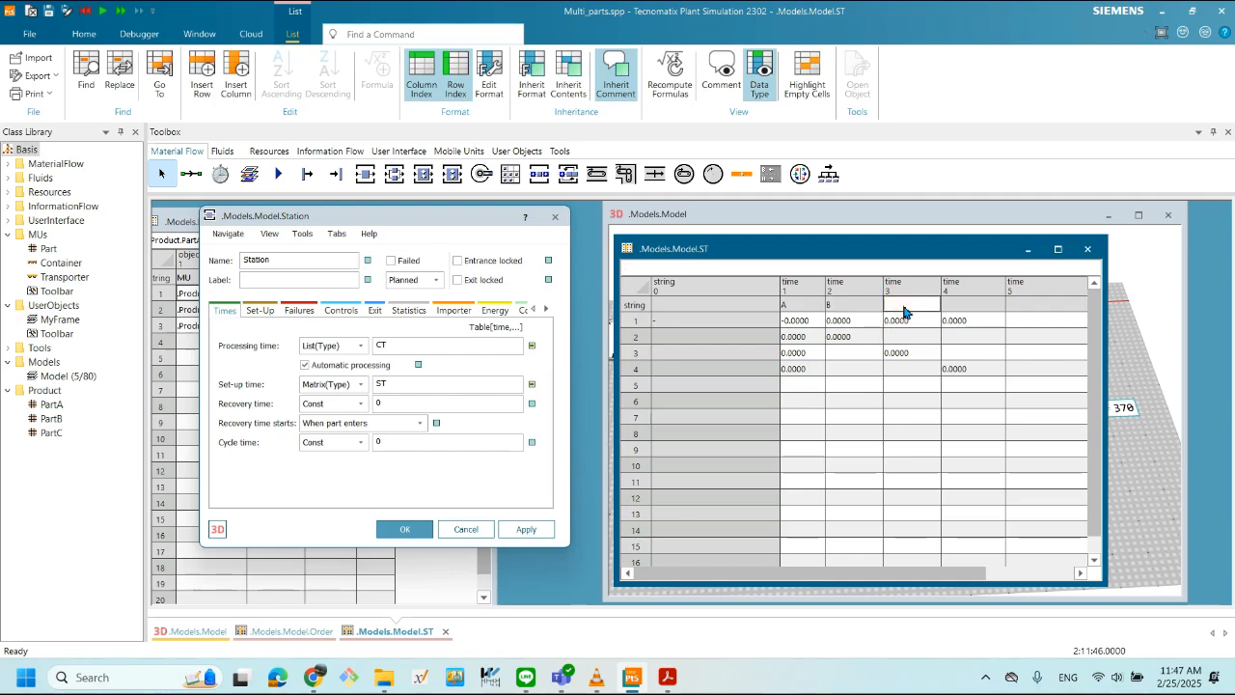
click(910, 307)
- Enter A, B and C as the row indexes of rows 2 to 4 in the ST table
click(683, 338)
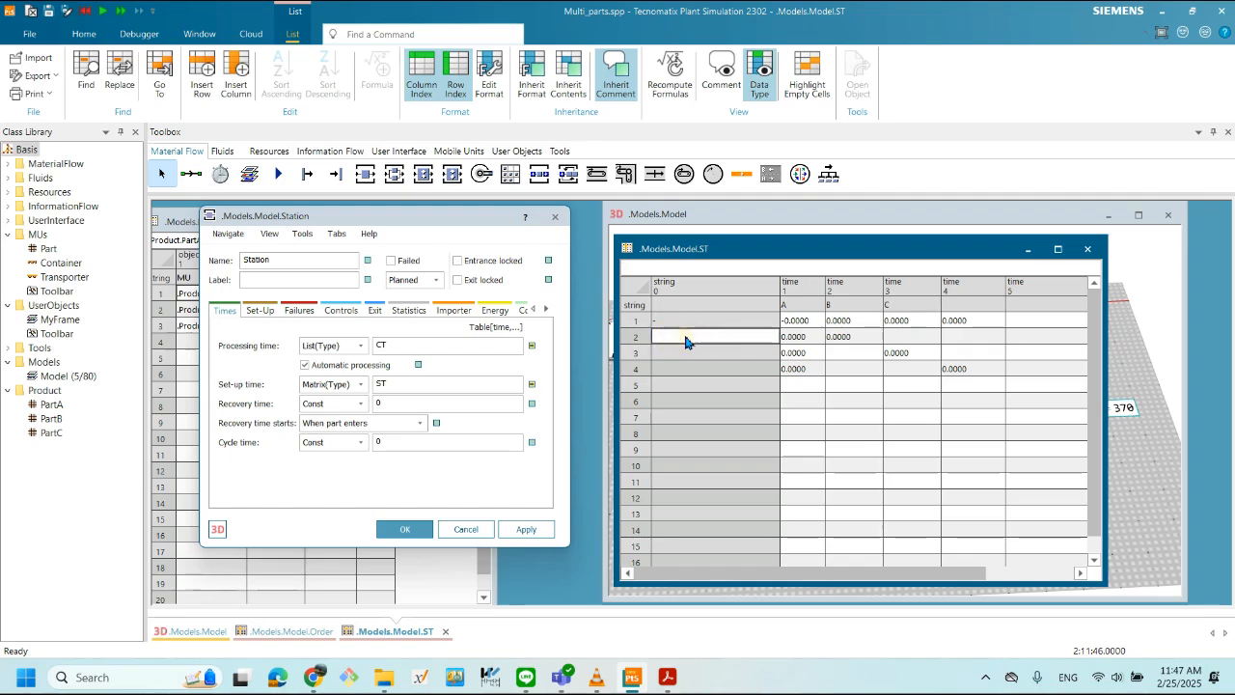
click(683, 339)
text(A)
click(679, 353)
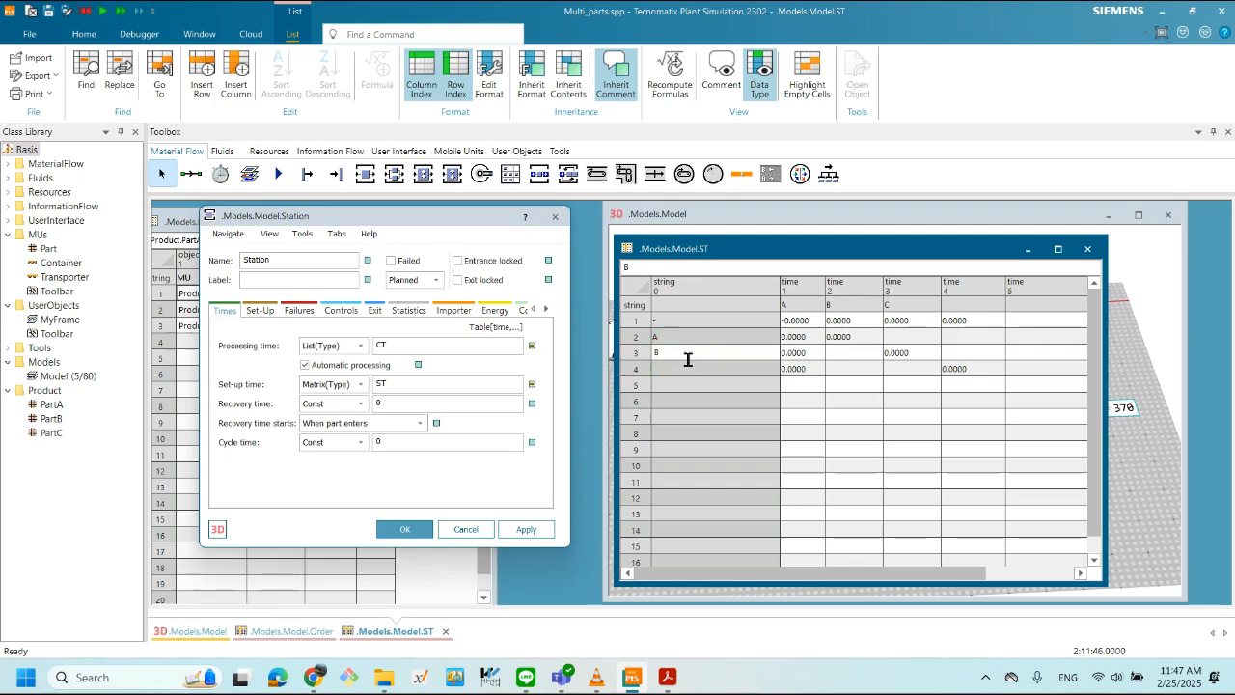
click(681, 369)
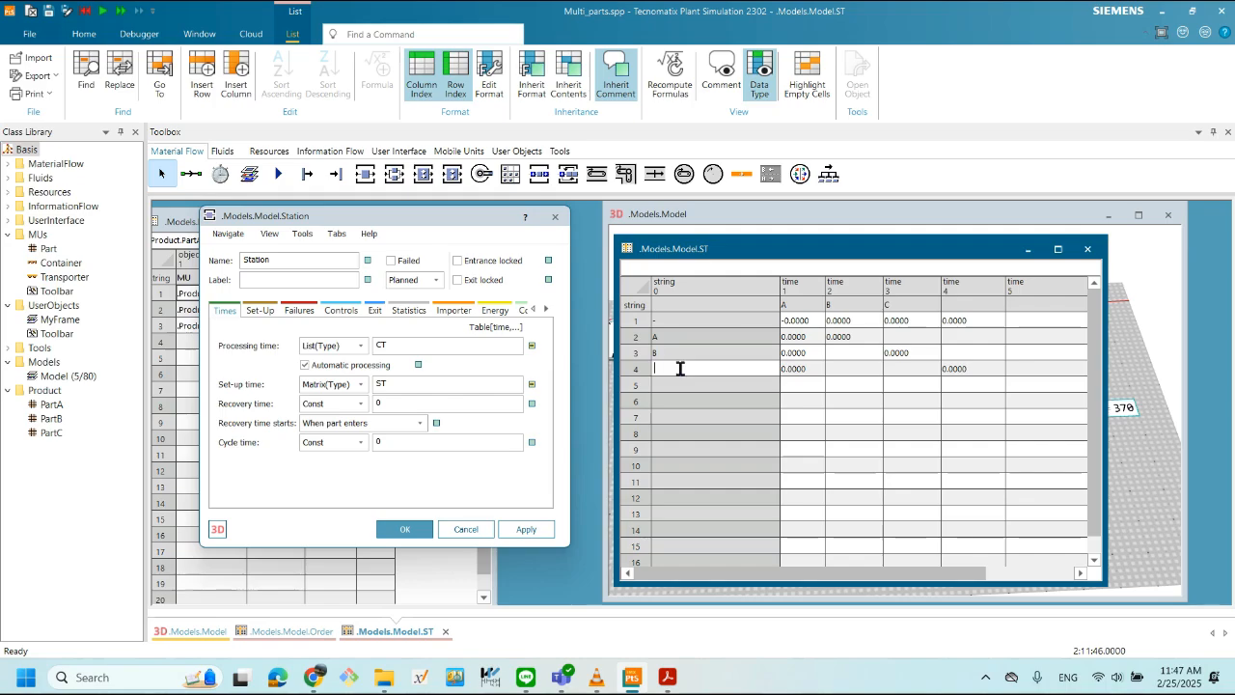
- Set the initial set-up times in the - row of the ST table to 10 for A, 20 for B and 30 for C
click(793, 323)
click(801, 322)
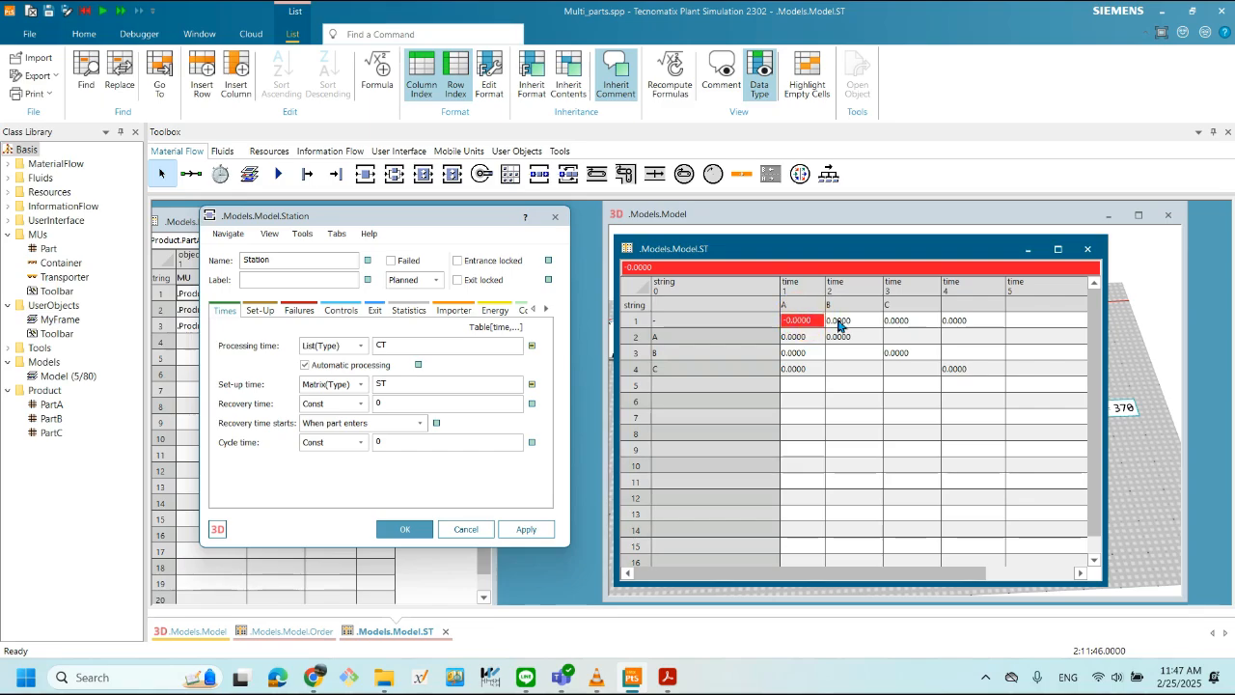
key(Delete)
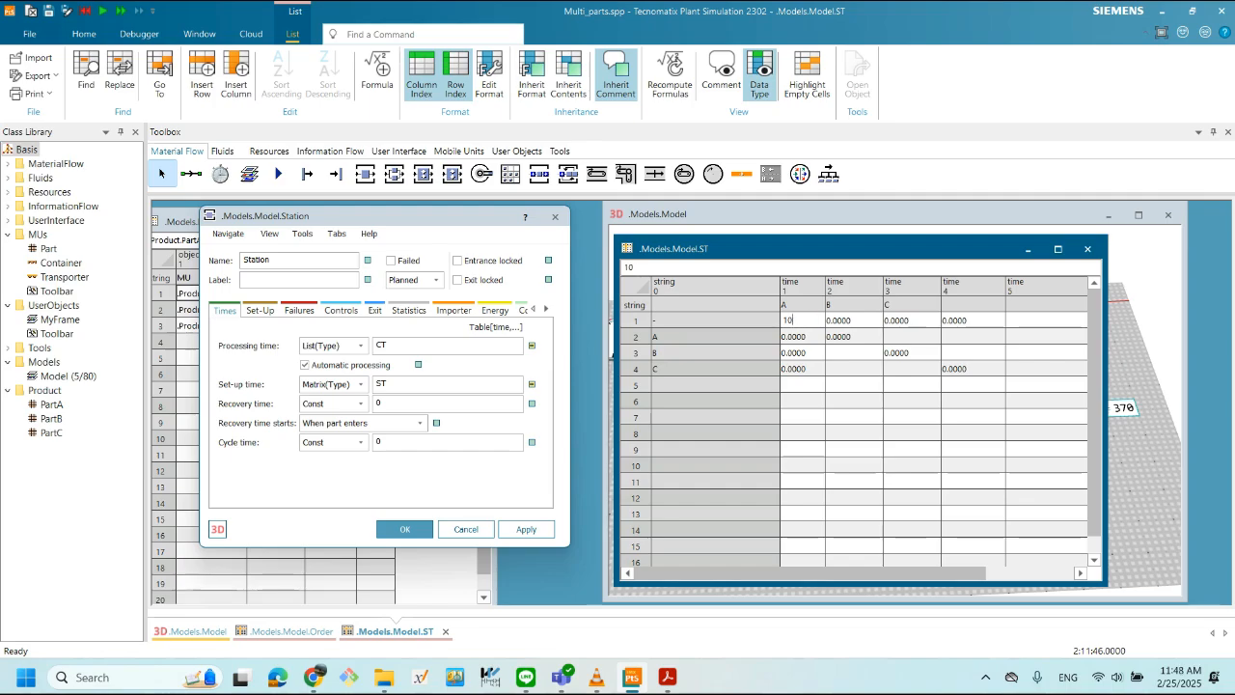
click(853, 321)
click(862, 321)
drag(862, 321, 820, 324)
text(20)
click(915, 321)
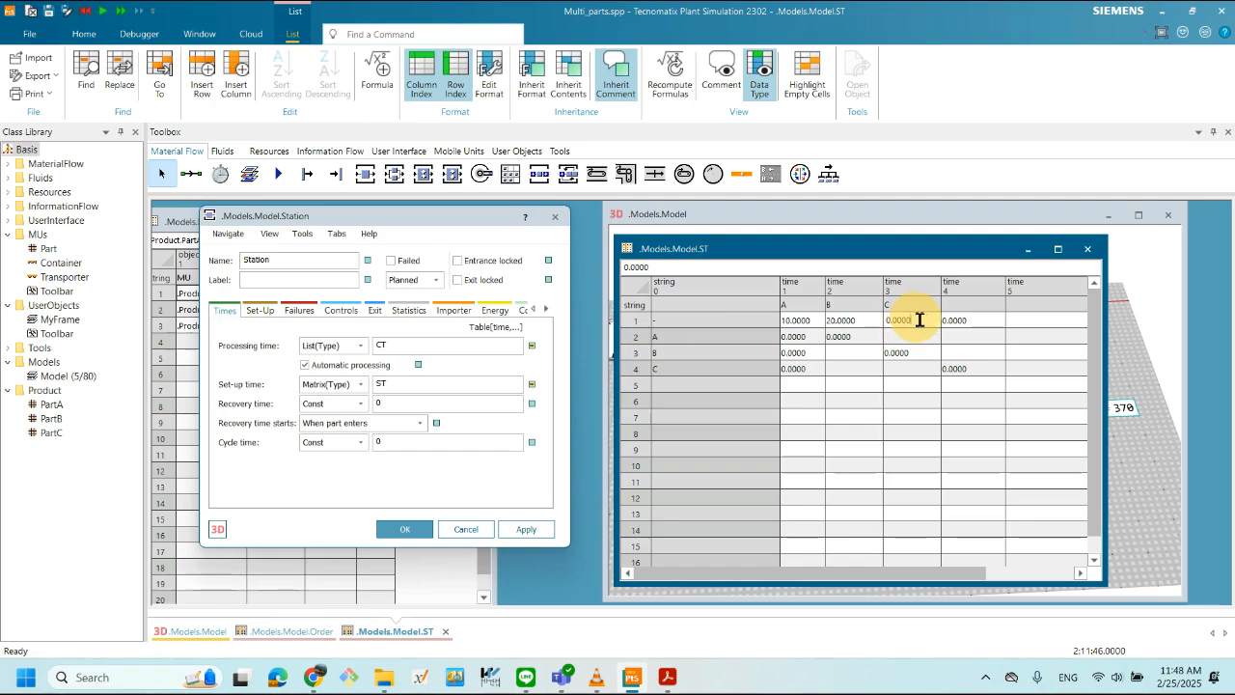
drag(917, 321, 880, 322)
text(3)
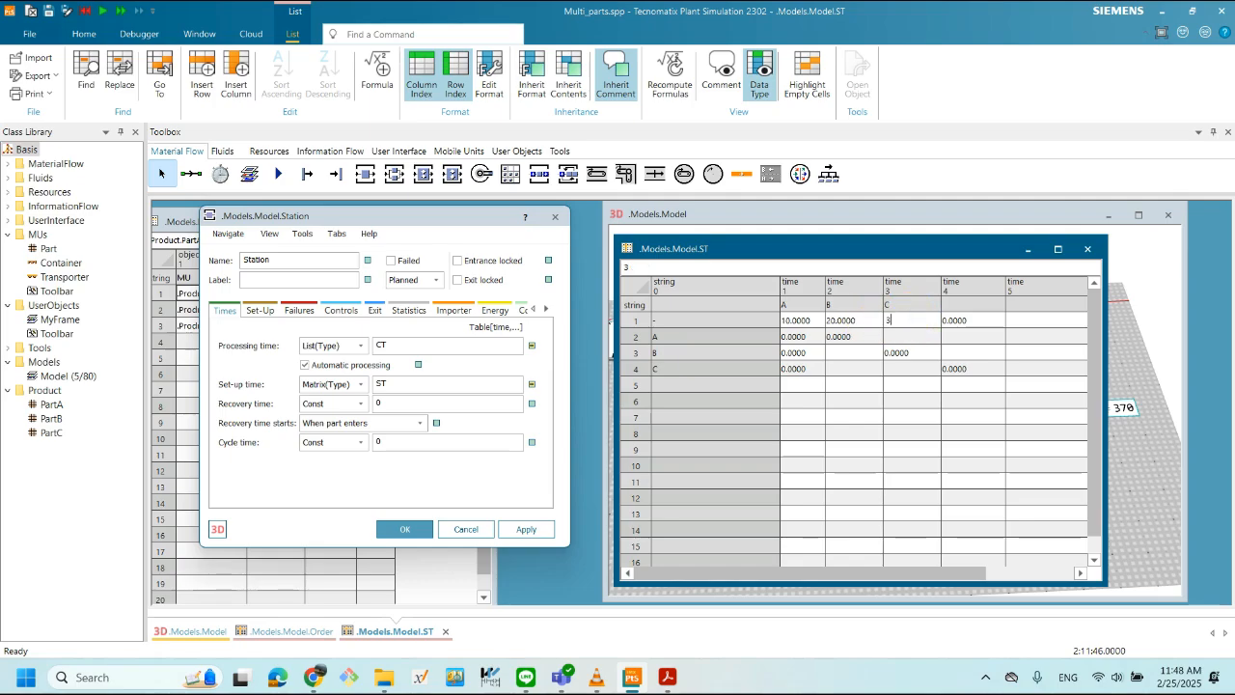
- Clear the leftover value in row 1, column 4 of the ST table
click(983, 325)
click(985, 324)
key(BackSpace)
key(BackSpace)
key(BackSpace)
click(954, 305)
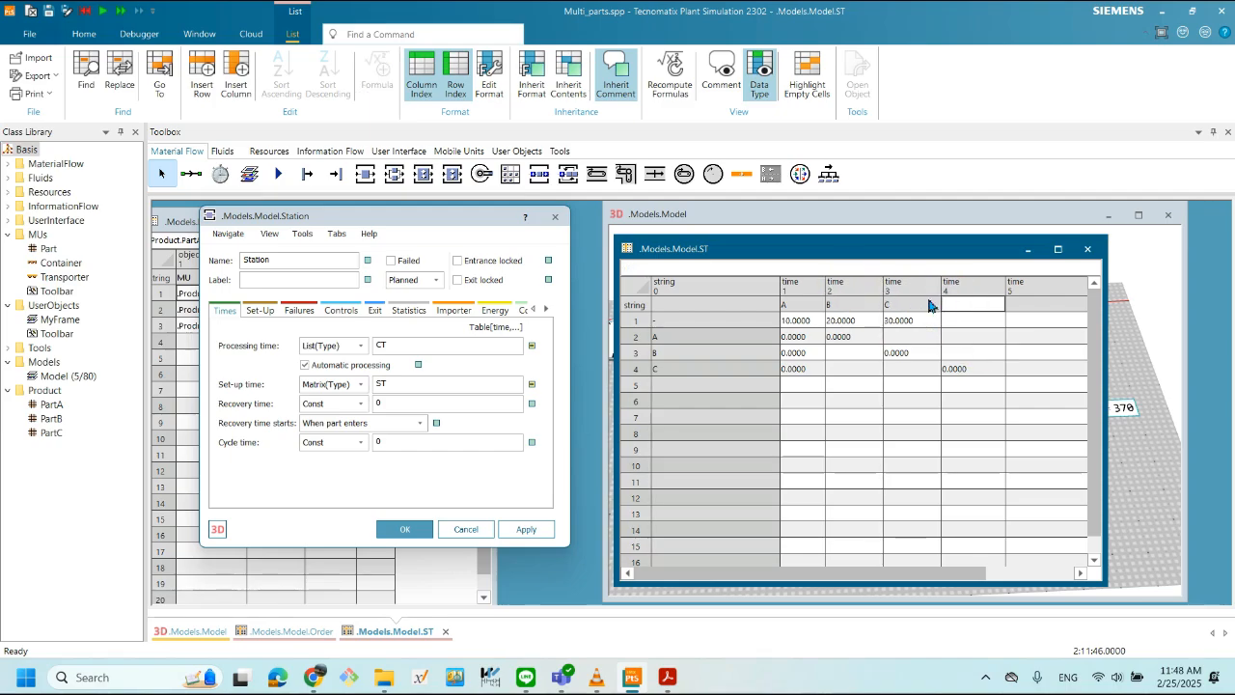
- Enter 0 for the B-B changeover in the ST table
click(795, 341)
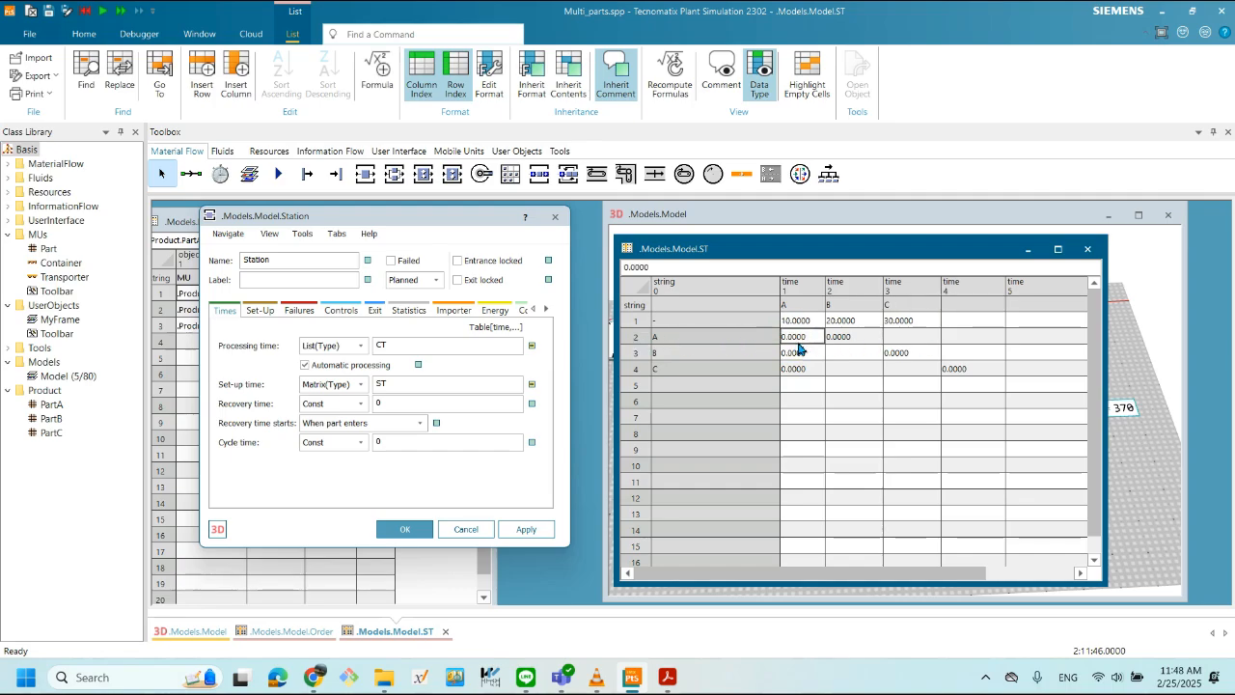
click(841, 338)
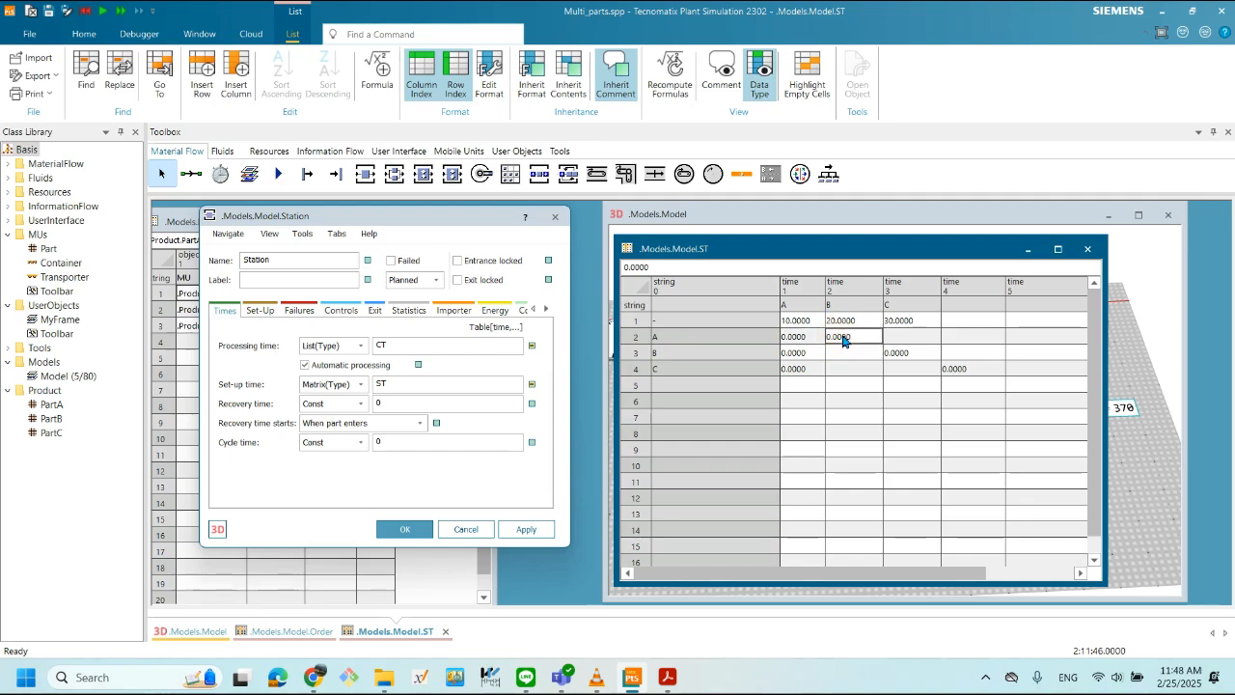
double_click(845, 351)
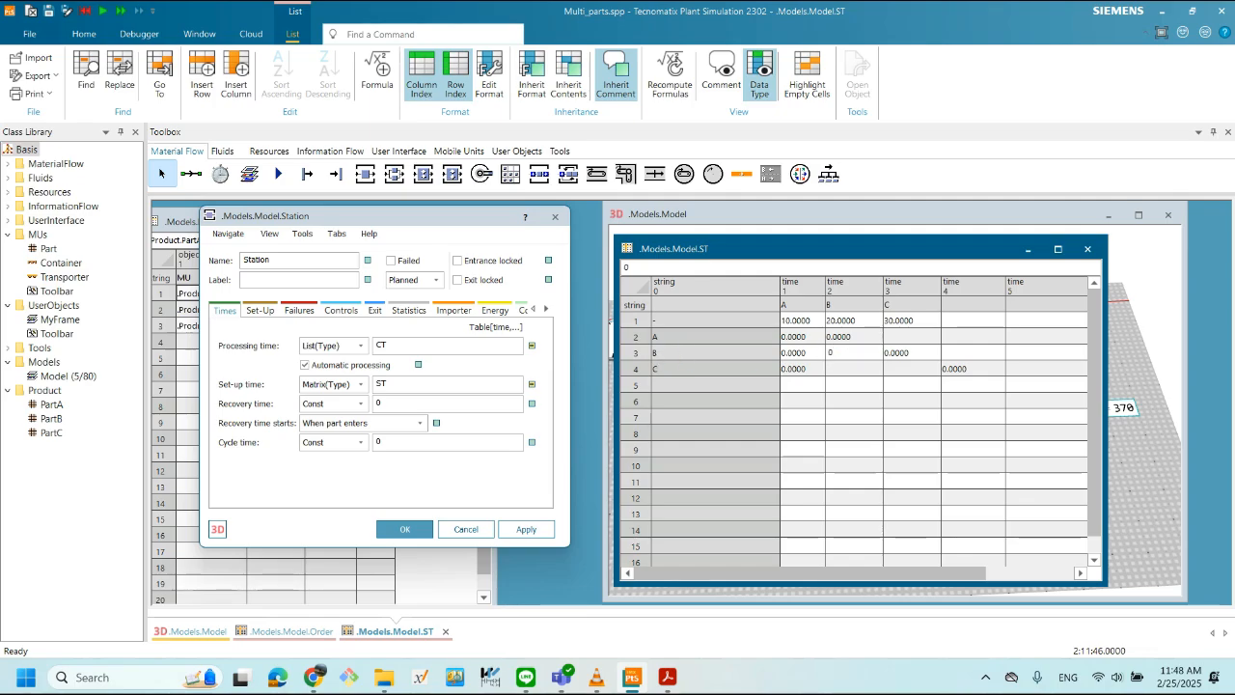
key(Return)
- Set the changeover times in row A of the ST table to 12 for B and 25 for C
click(855, 337)
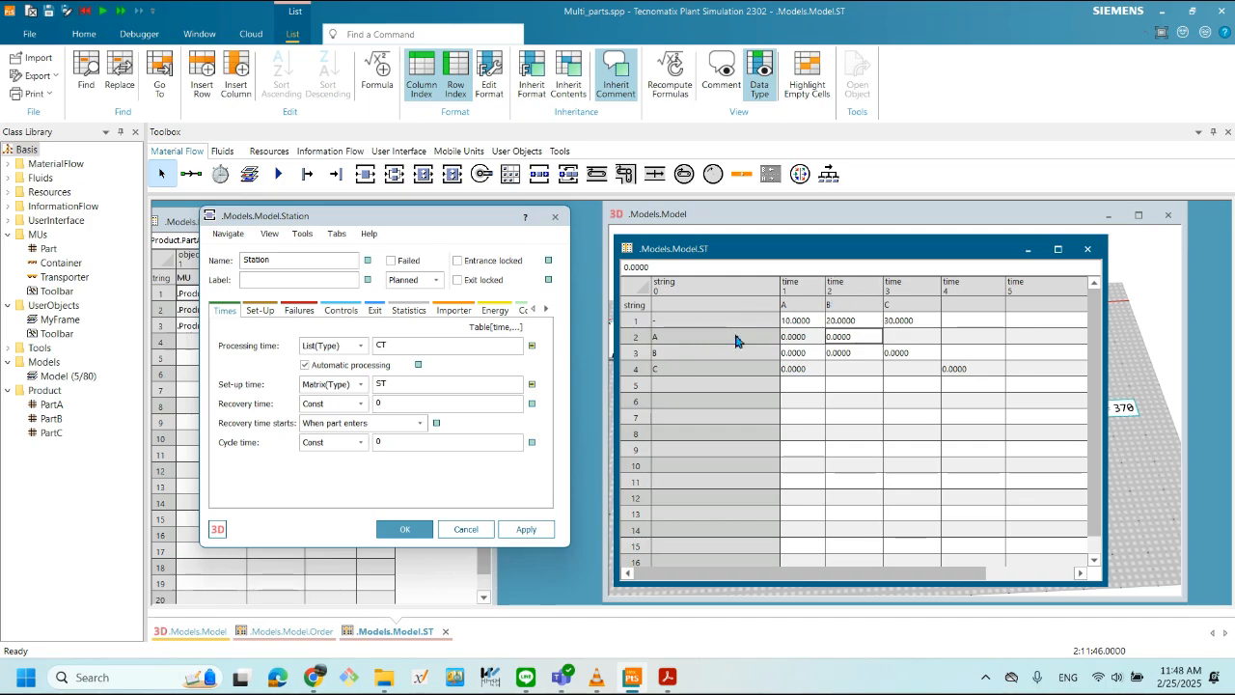
double_click(862, 337)
drag(866, 336, 814, 338)
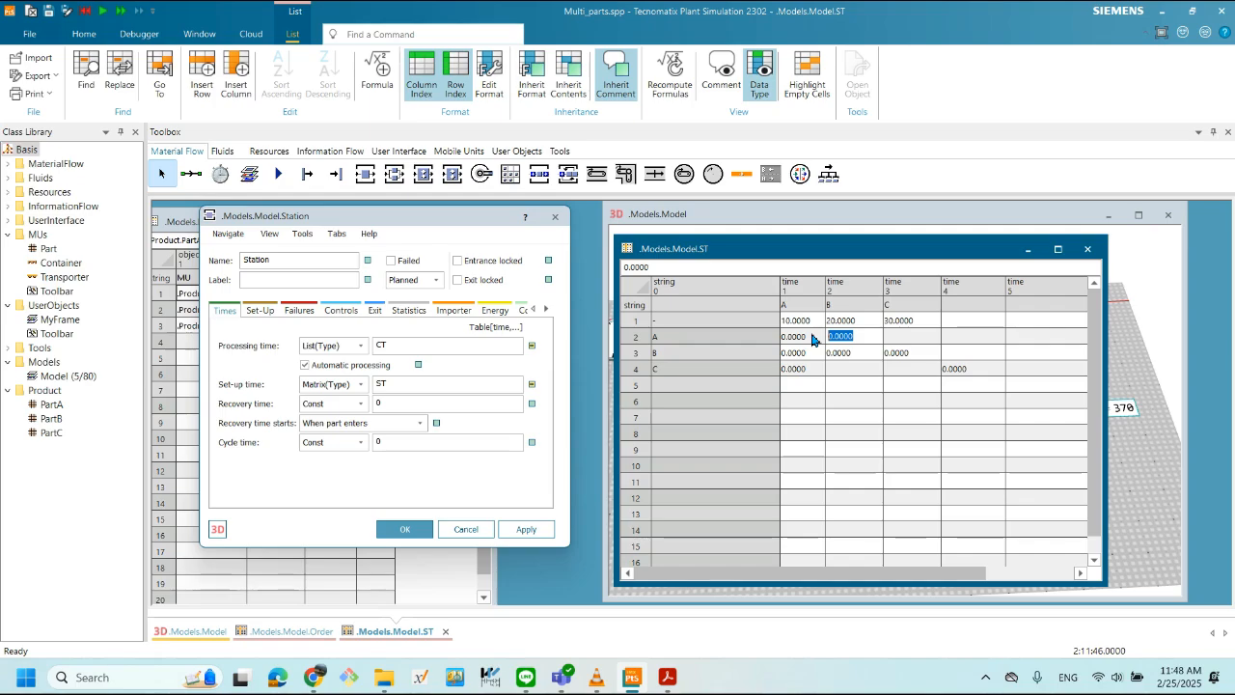
text(12)
click(913, 338)
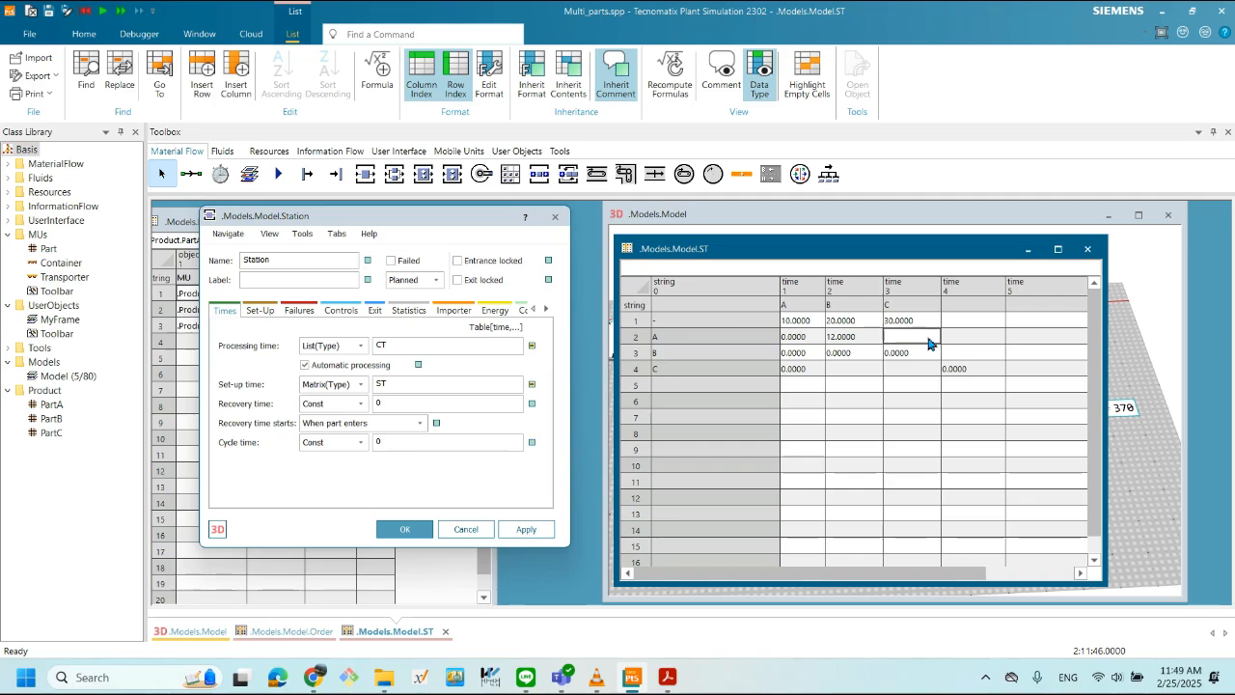
double_click(927, 336)
text(25)
- Clear the leftover value in row C, column 4 of the ST table and enter 0 for the C-C changeover
click(907, 362)
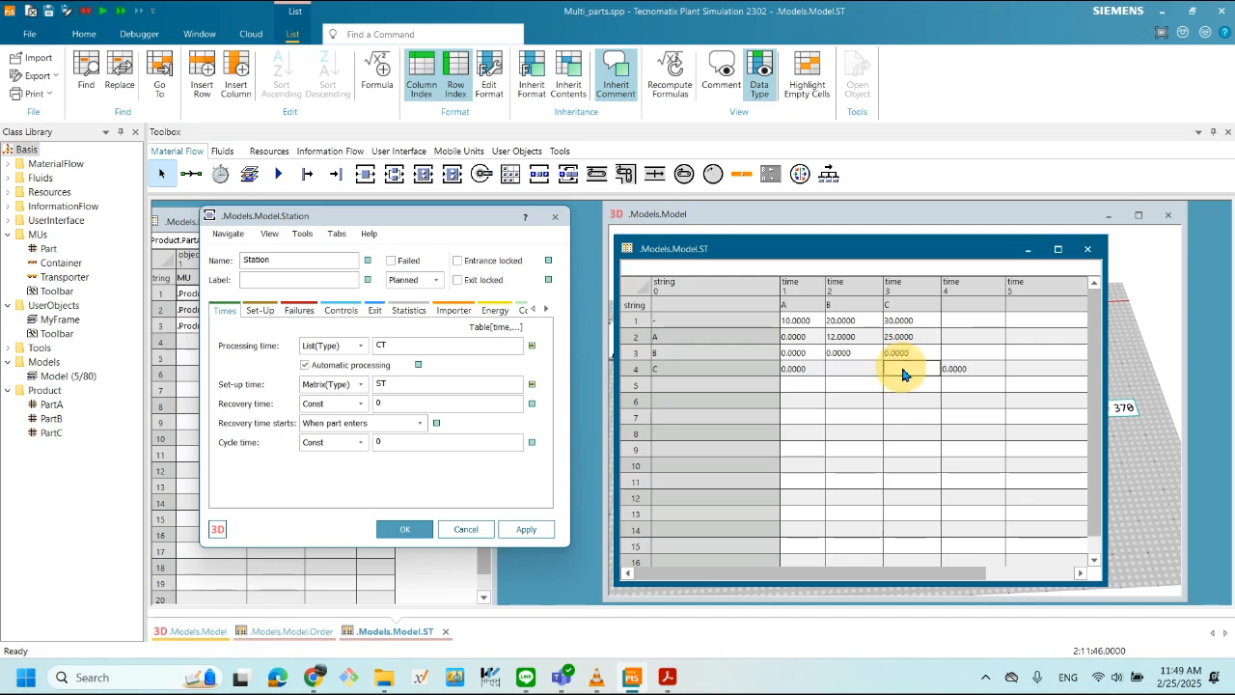
click(977, 370)
click(978, 372)
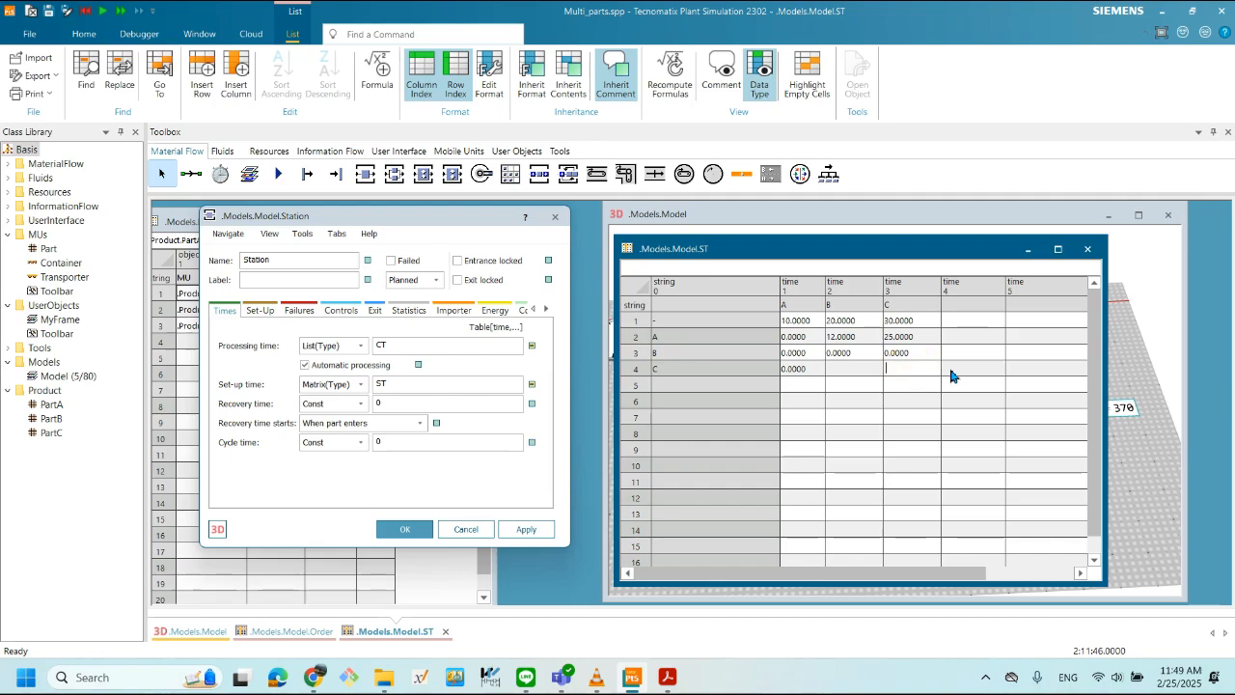
text(0)
- Set the changeover times in row C of the ST table to 13 for A and 5 for B
click(845, 371)
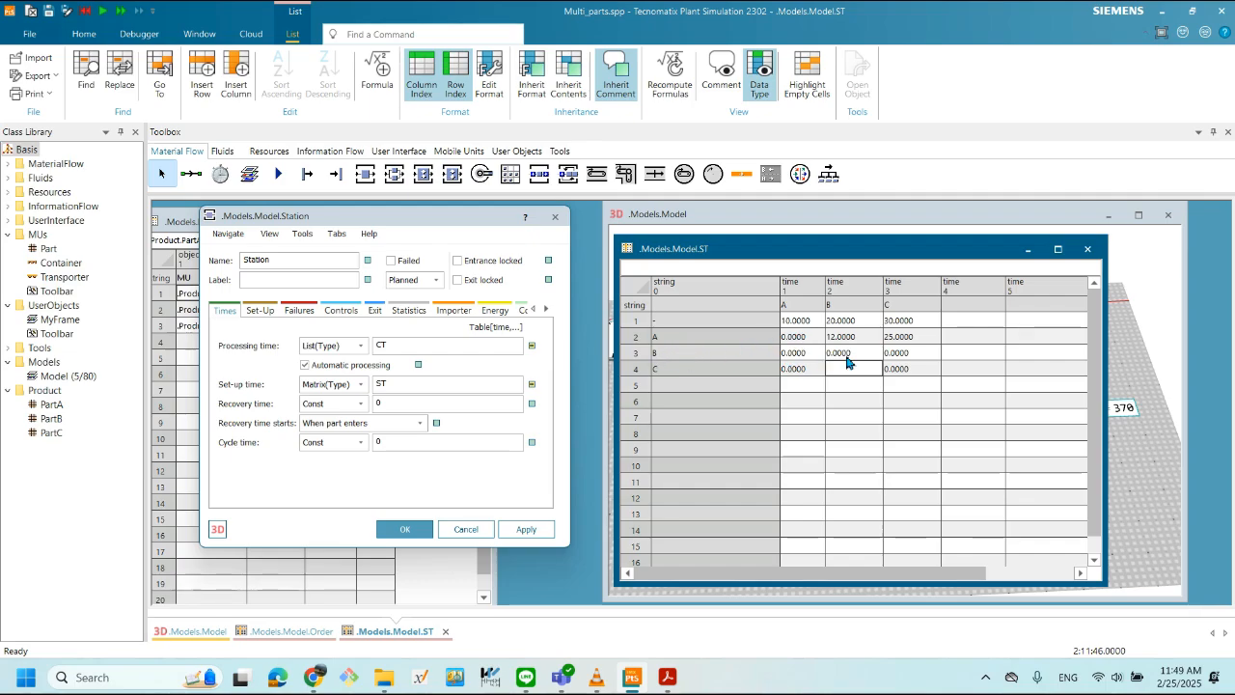
click(910, 375)
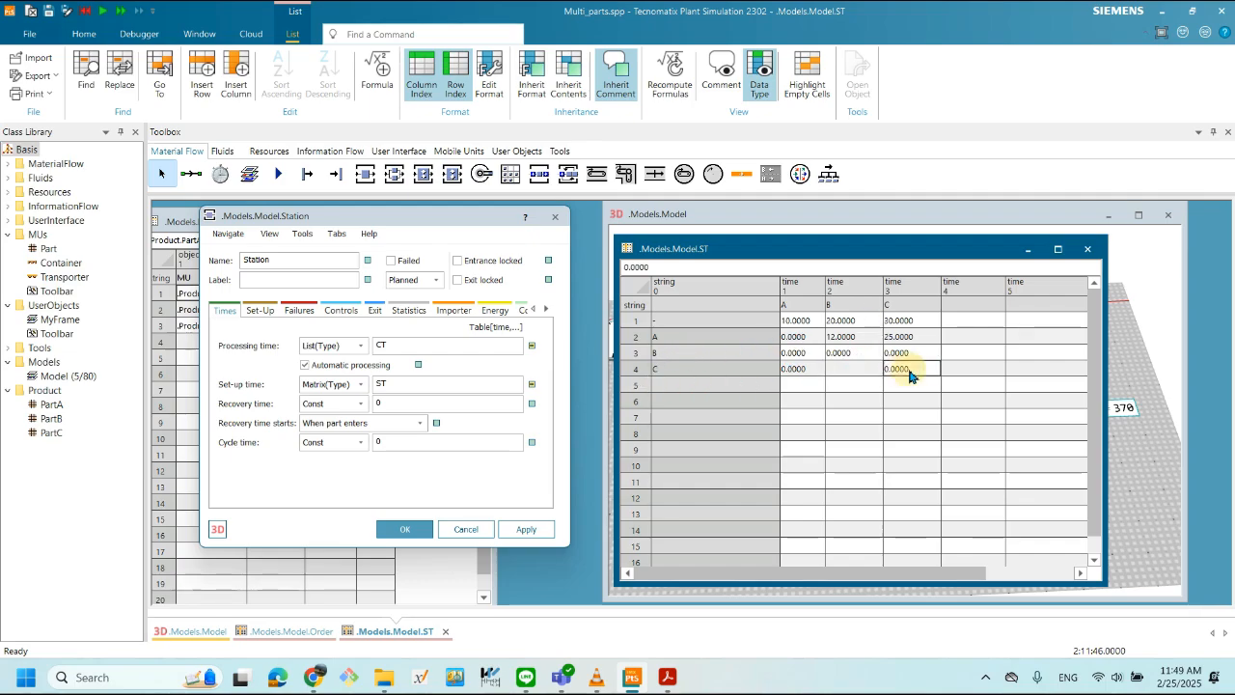
click(807, 368)
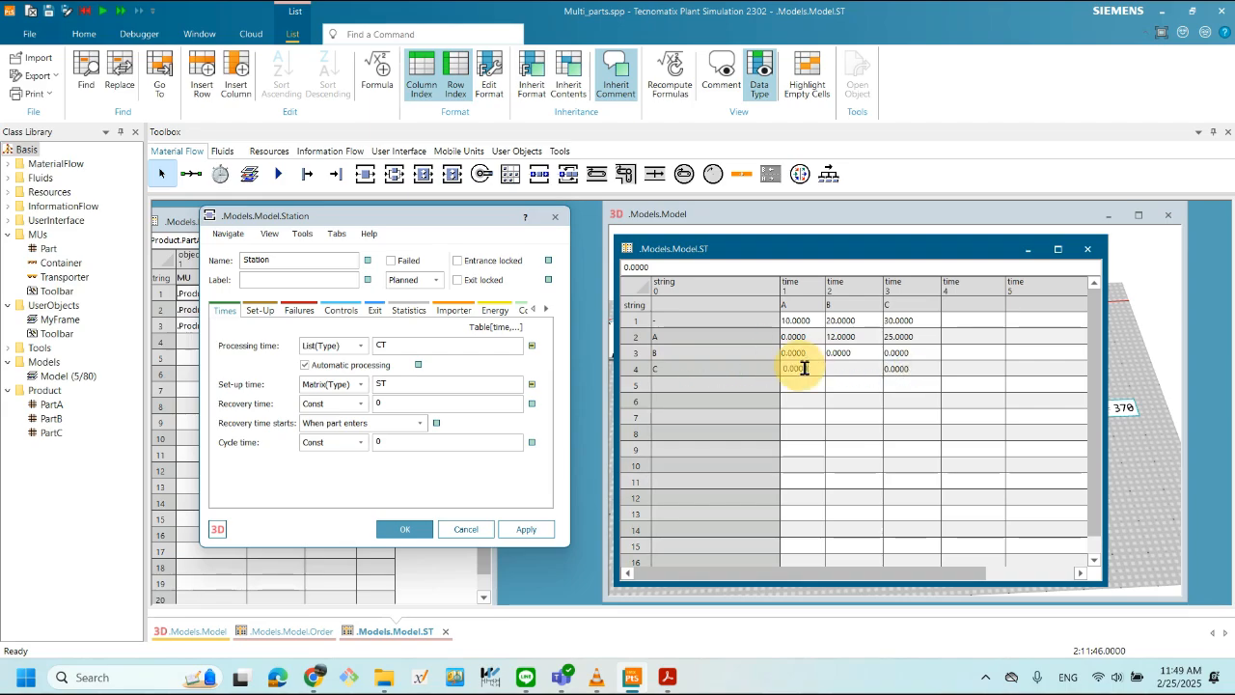
double_click(813, 368)
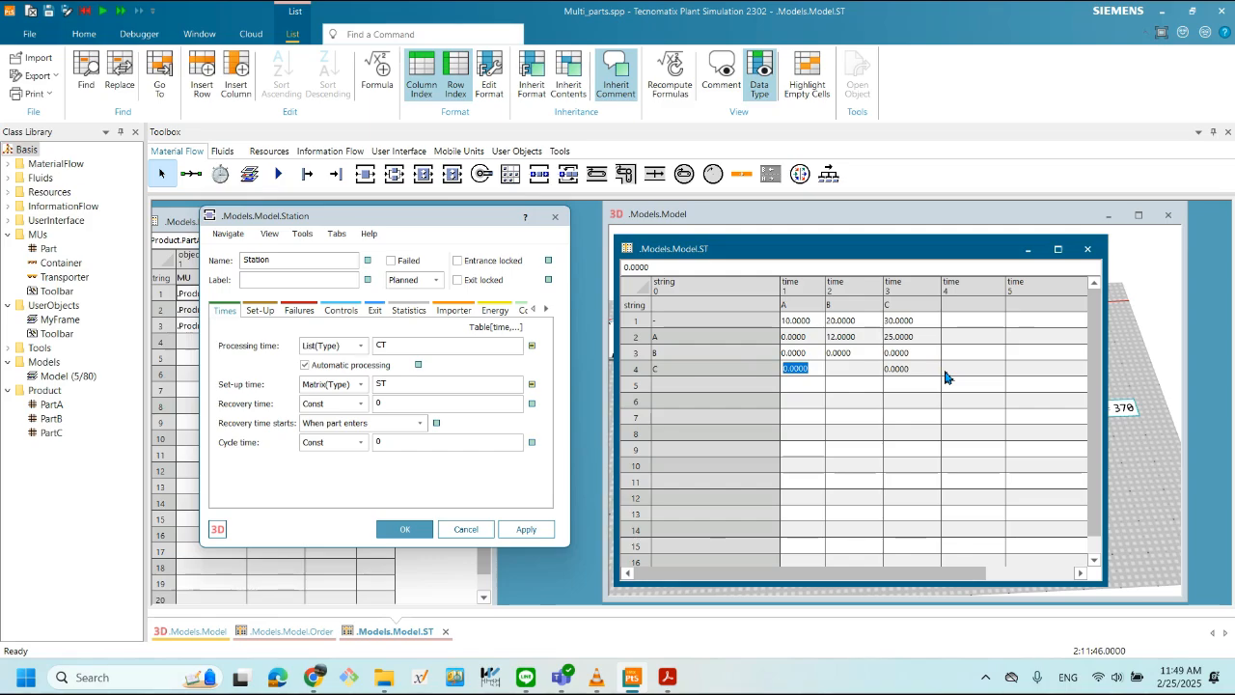
text(13)
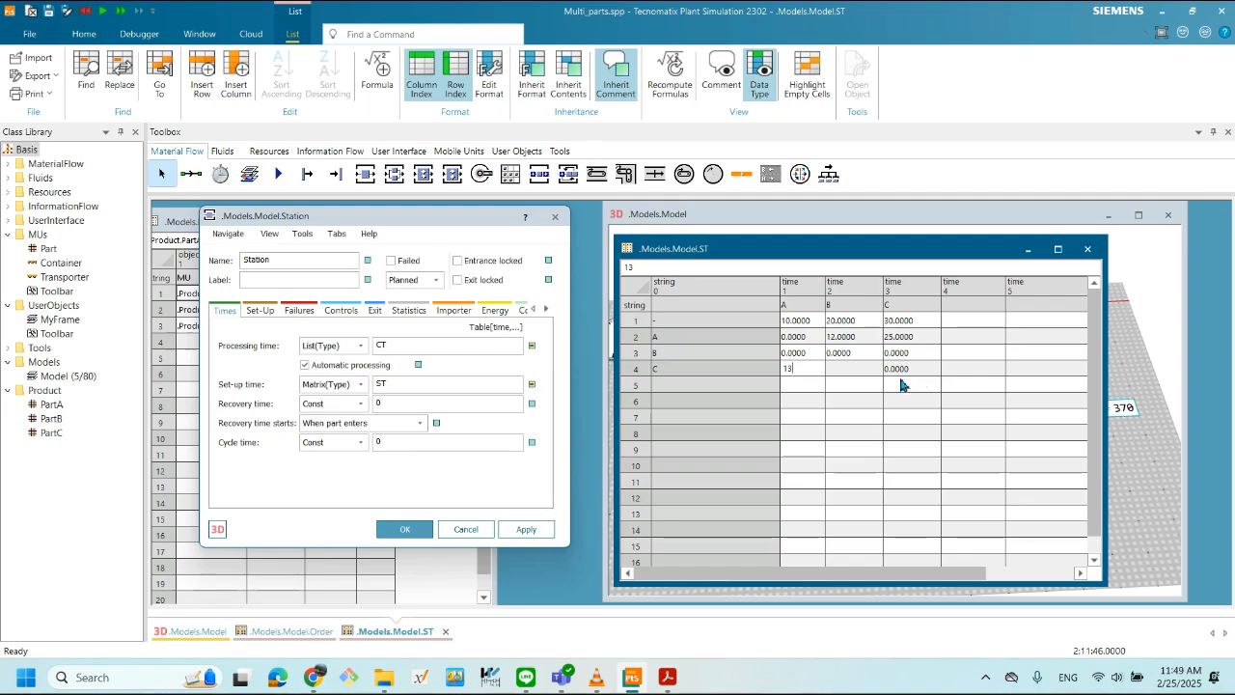
click(849, 372)
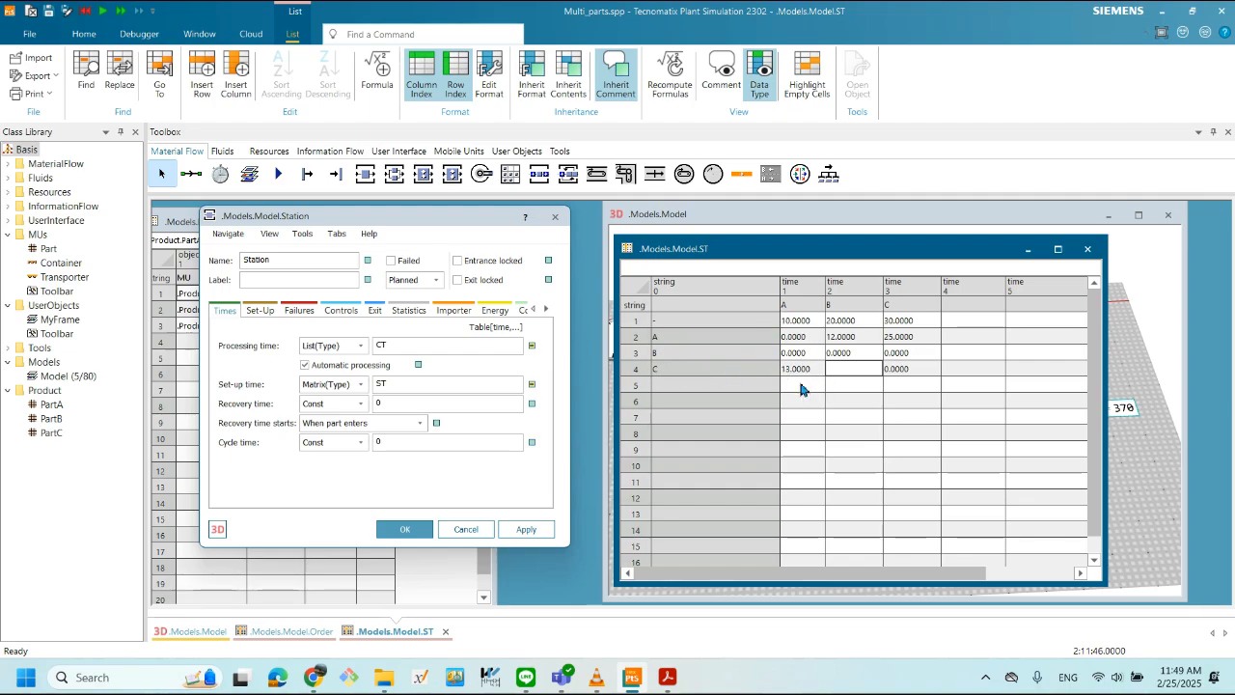
double_click(841, 369)
key(Return)
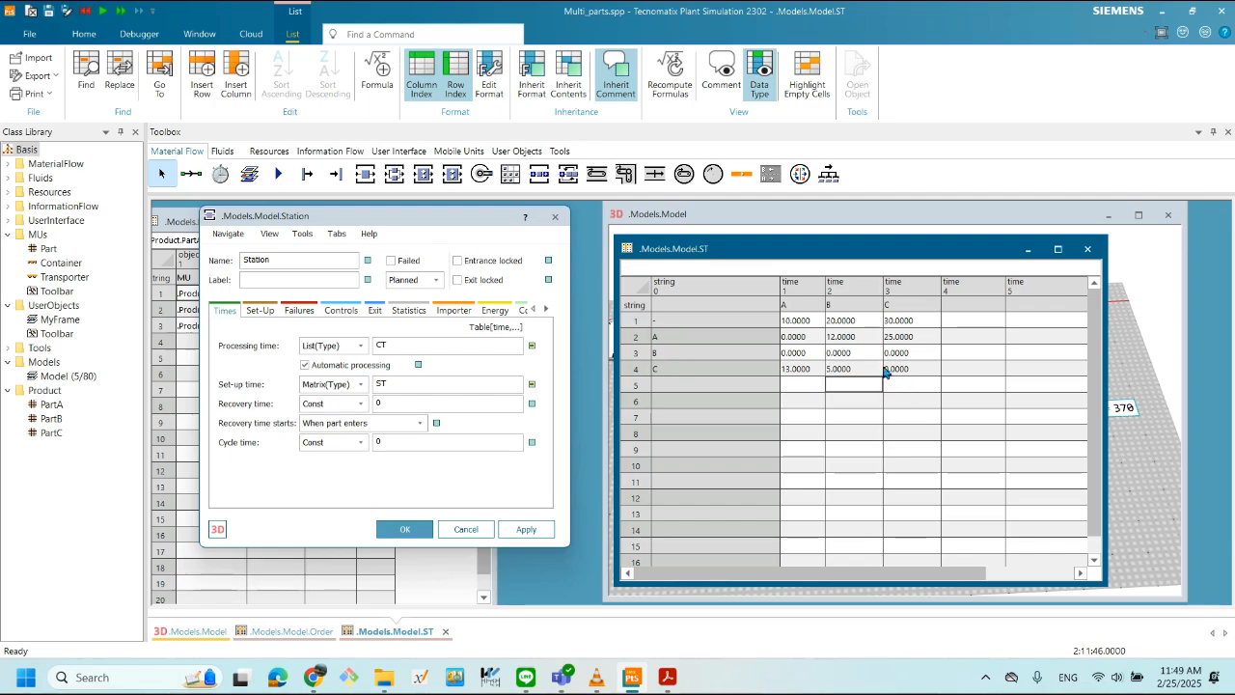
- Set the changeover times in row B of the ST table to 17 for A and 8 for C
double_click(797, 353)
double_click(801, 353)
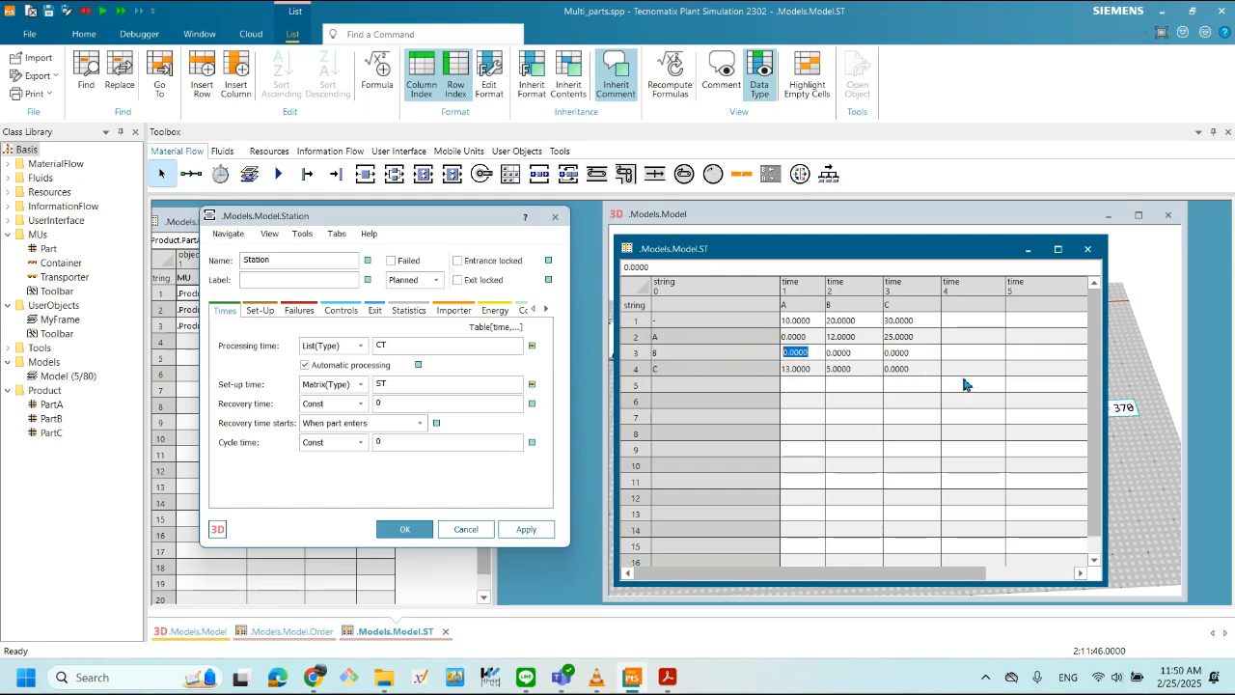
text(17)
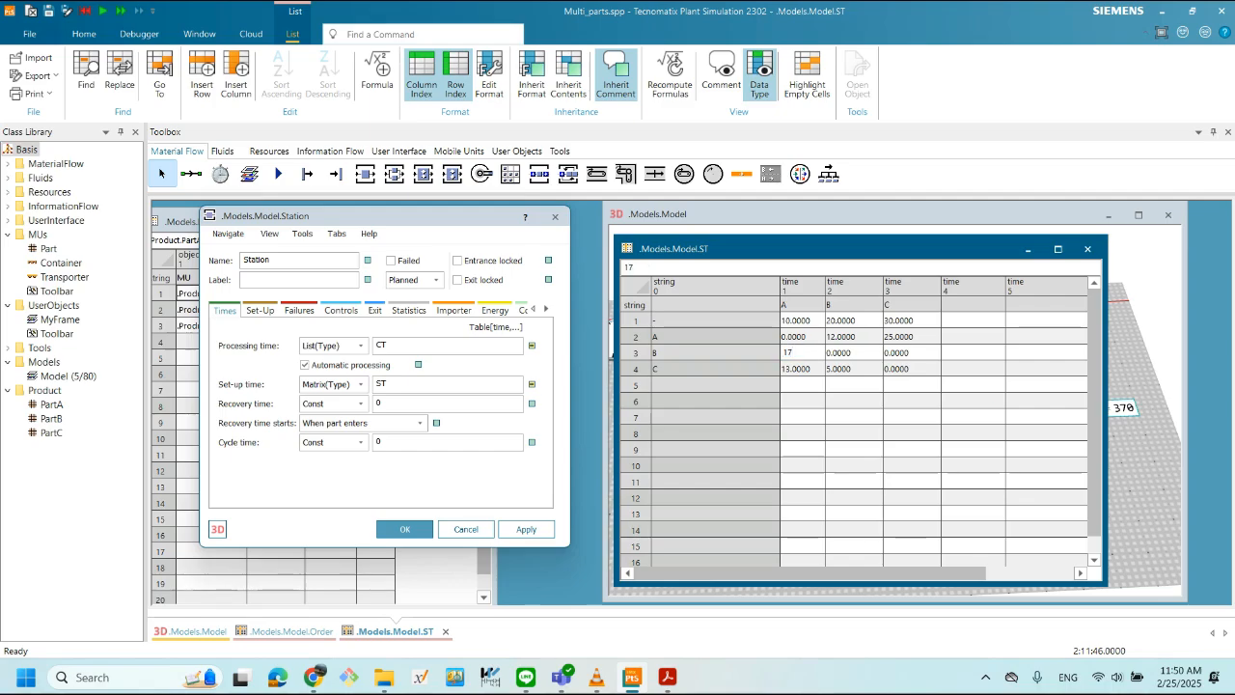
click(917, 353)
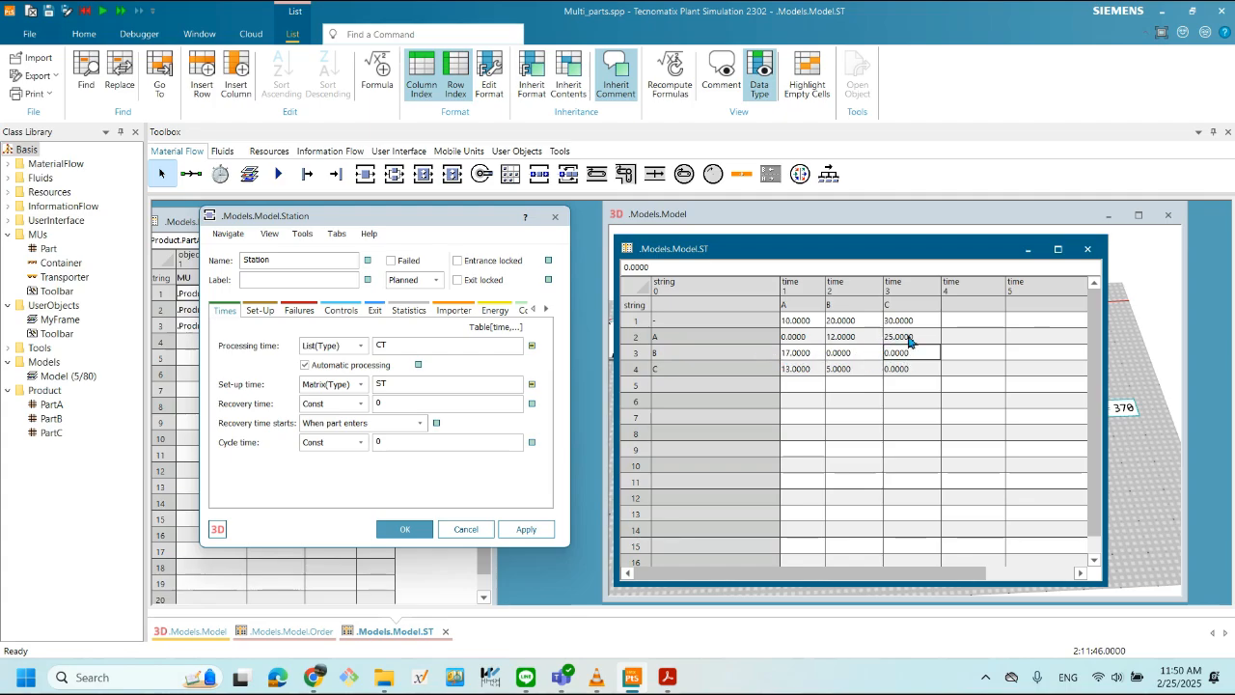
click(913, 350)
double_click(883, 355)
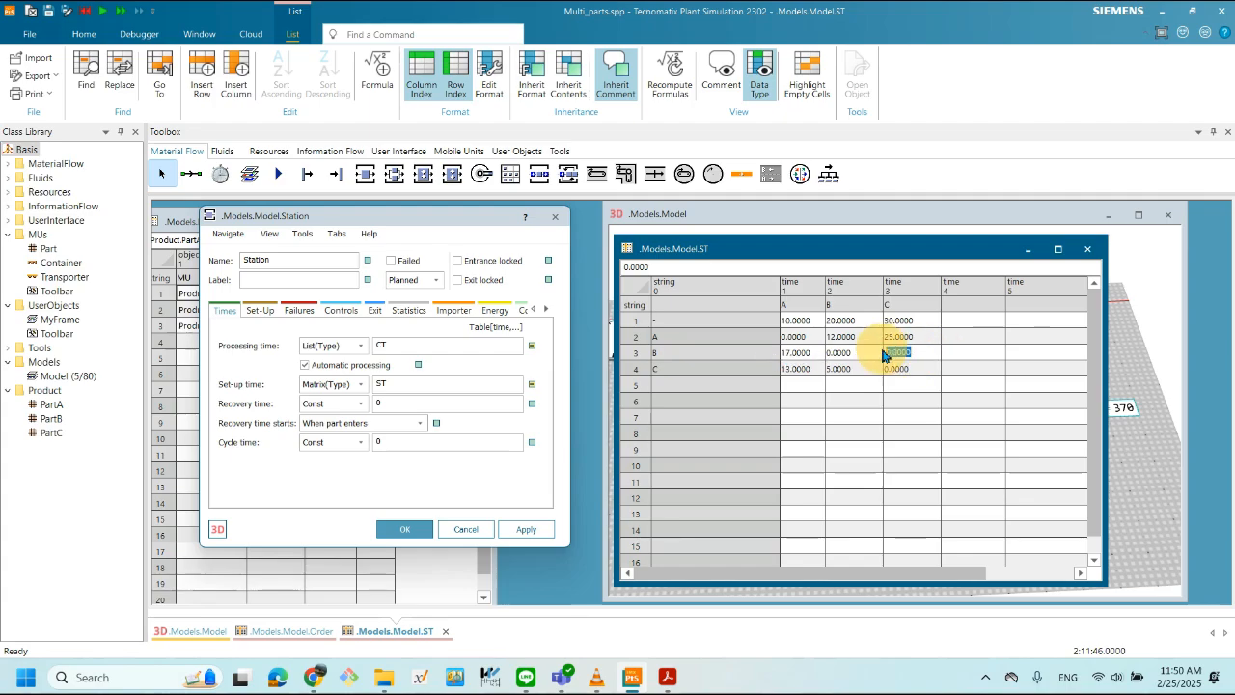
text(8)
click(917, 386)
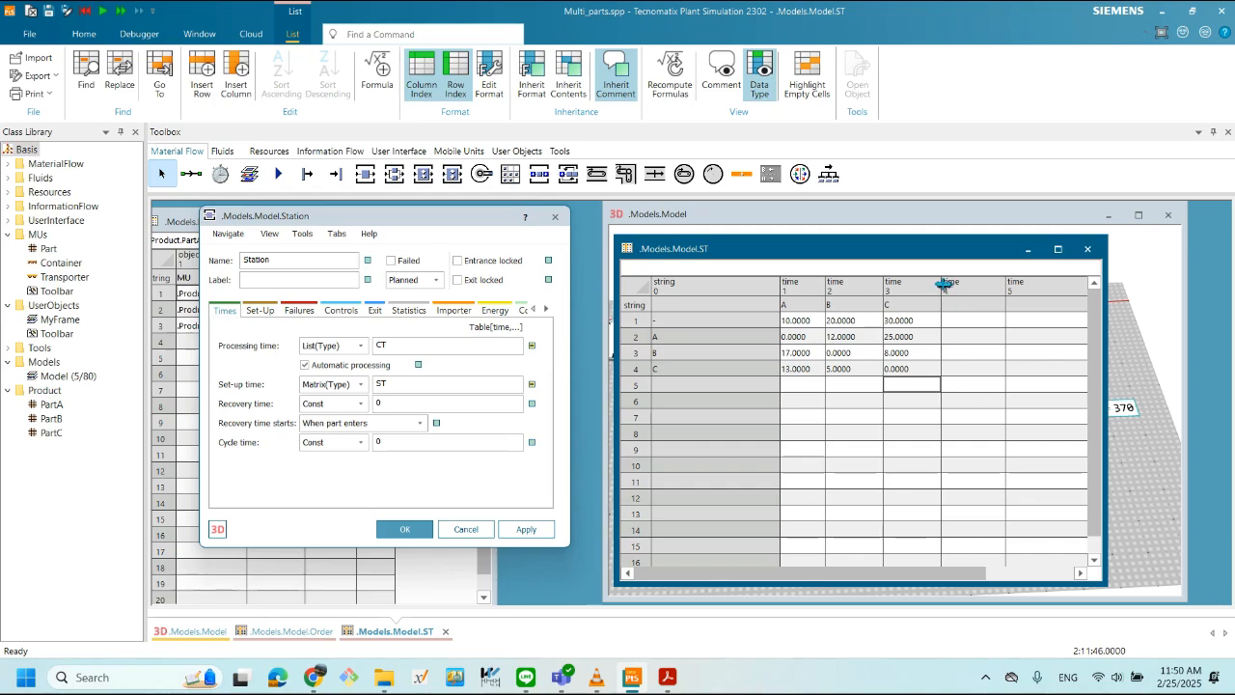
- Narrow column 3 of the ST table slightly and place its window below the Order table, clear of the 3D model
drag(941, 281, 934, 290)
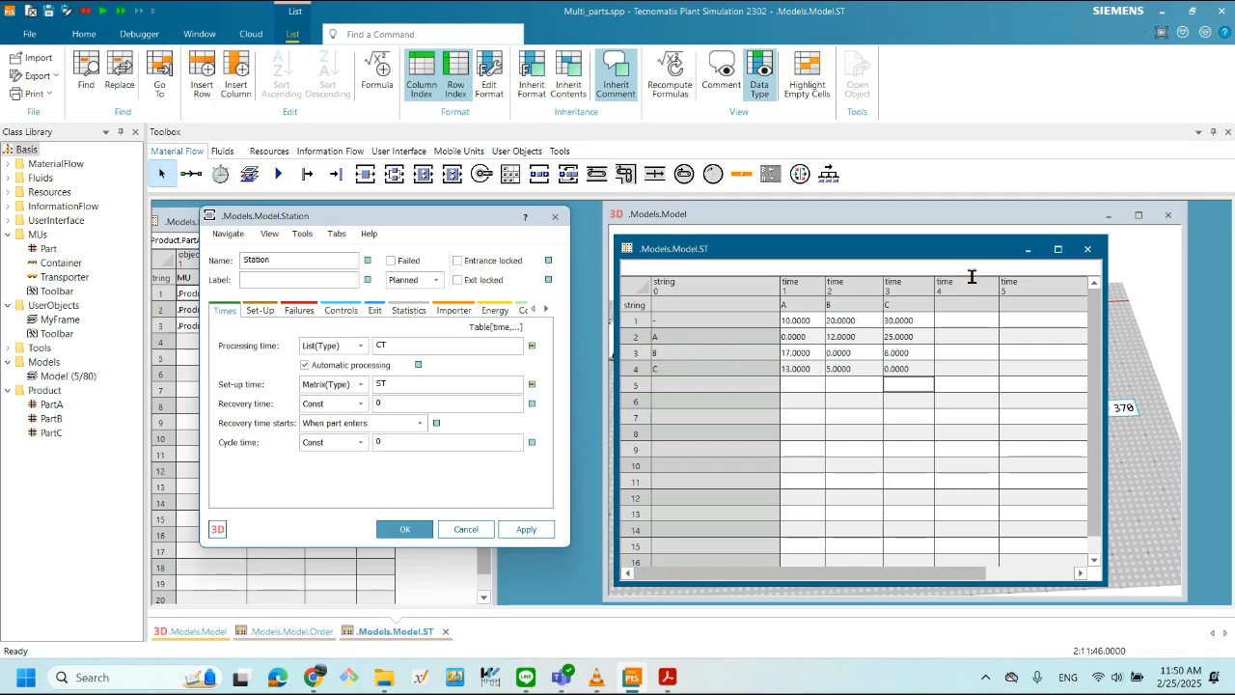
drag(853, 253, 917, 256)
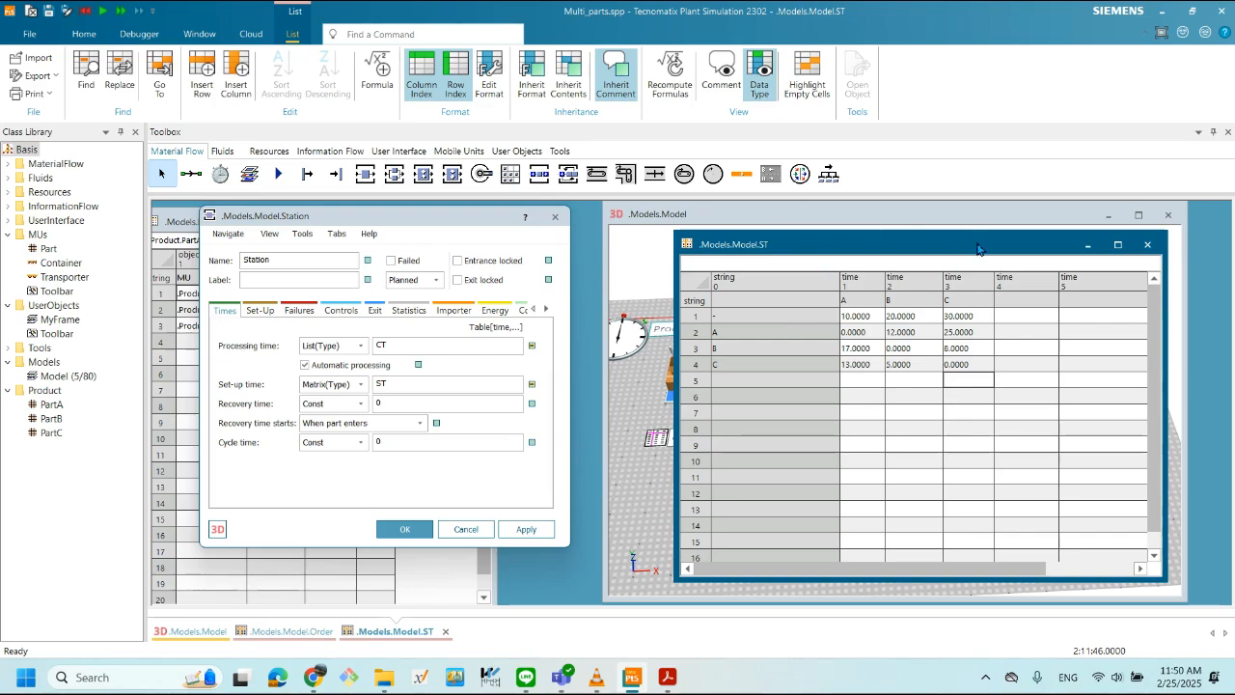
drag(970, 243, 943, 240)
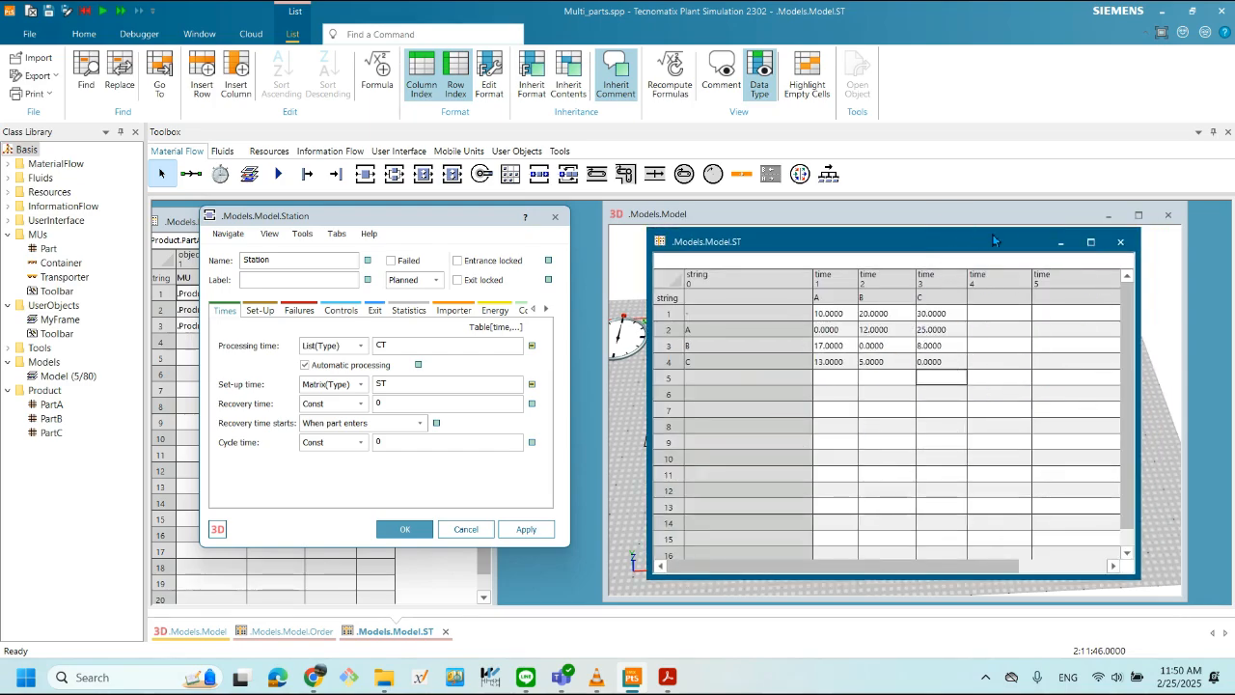
drag(1023, 241, 997, 240)
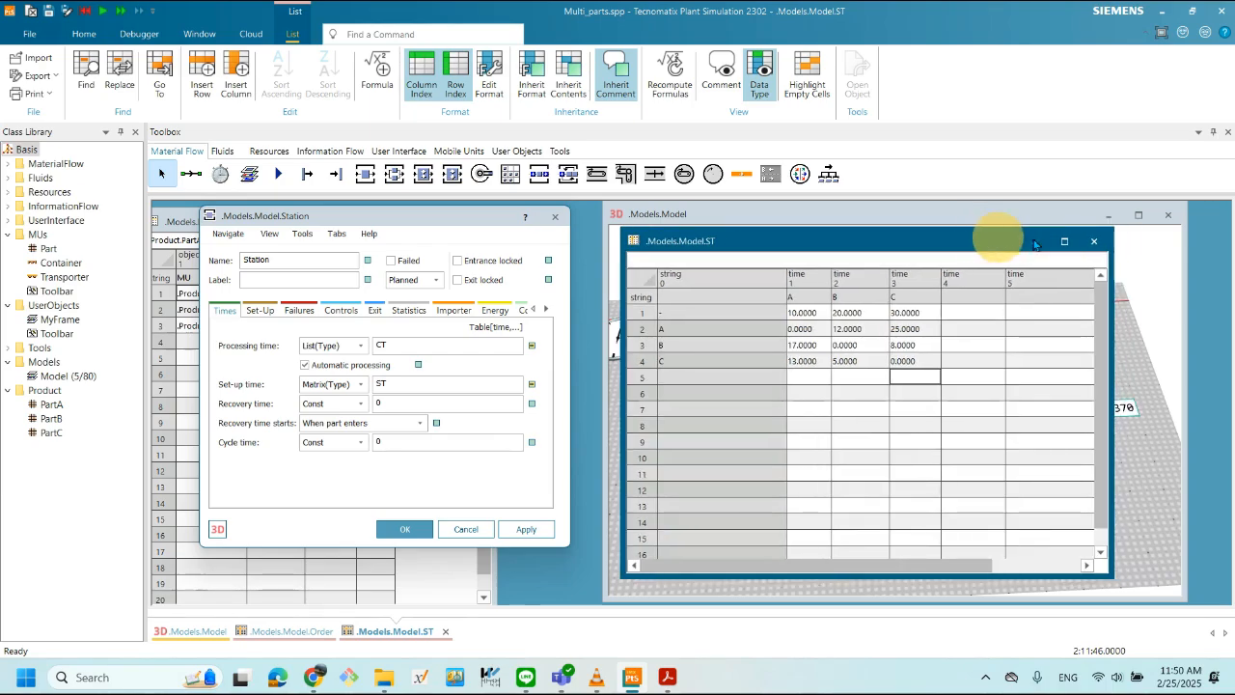
click(1095, 244)
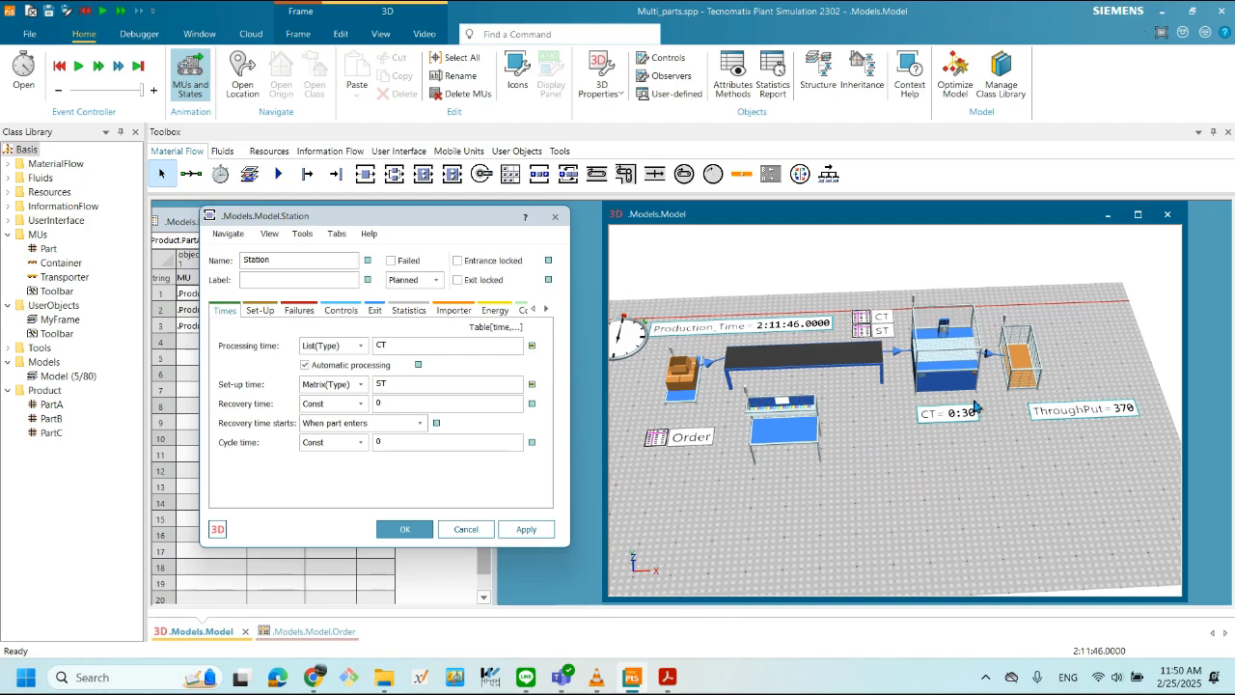
double_click(878, 331)
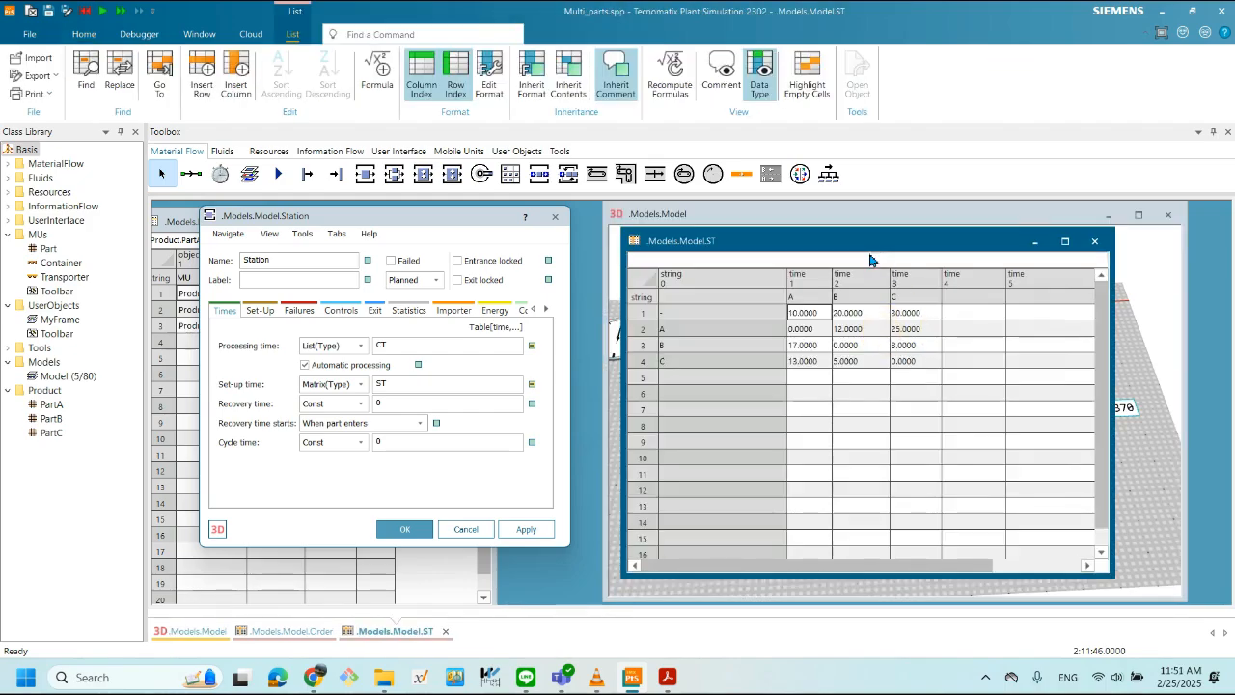
drag(866, 246, 355, 389)
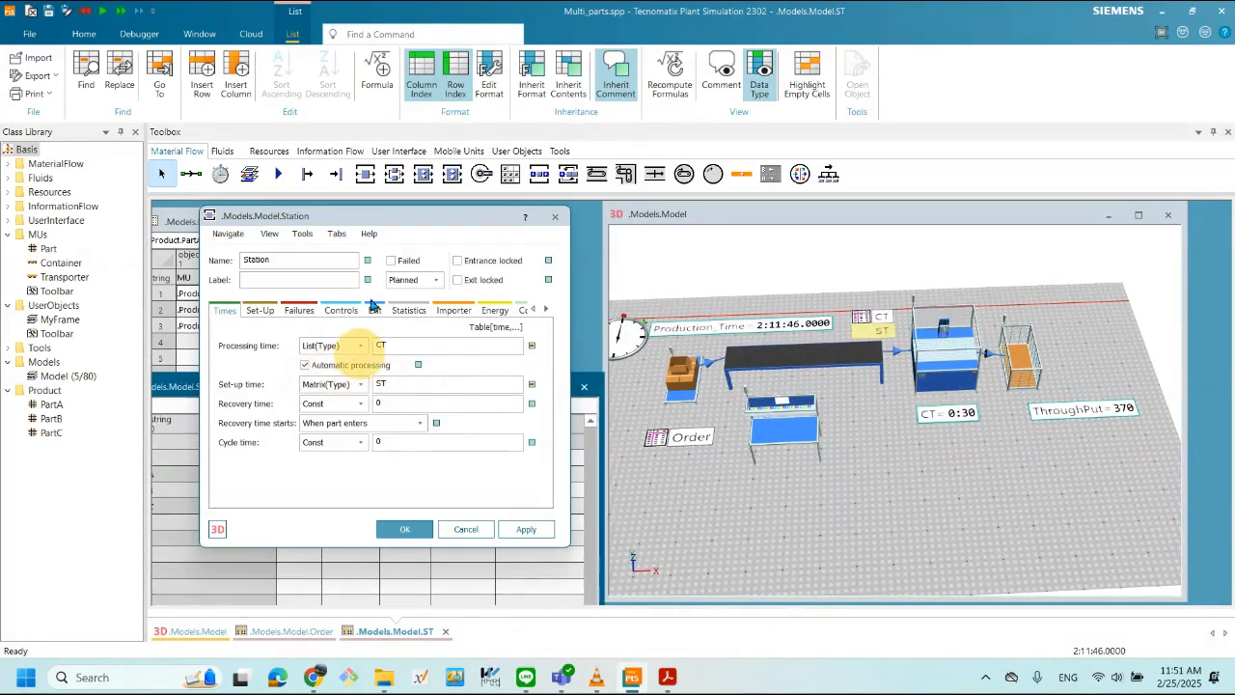
- Confirm the Station's settings with the ST set-up matrix and return to the 3D model
drag(403, 224, 390, 220)
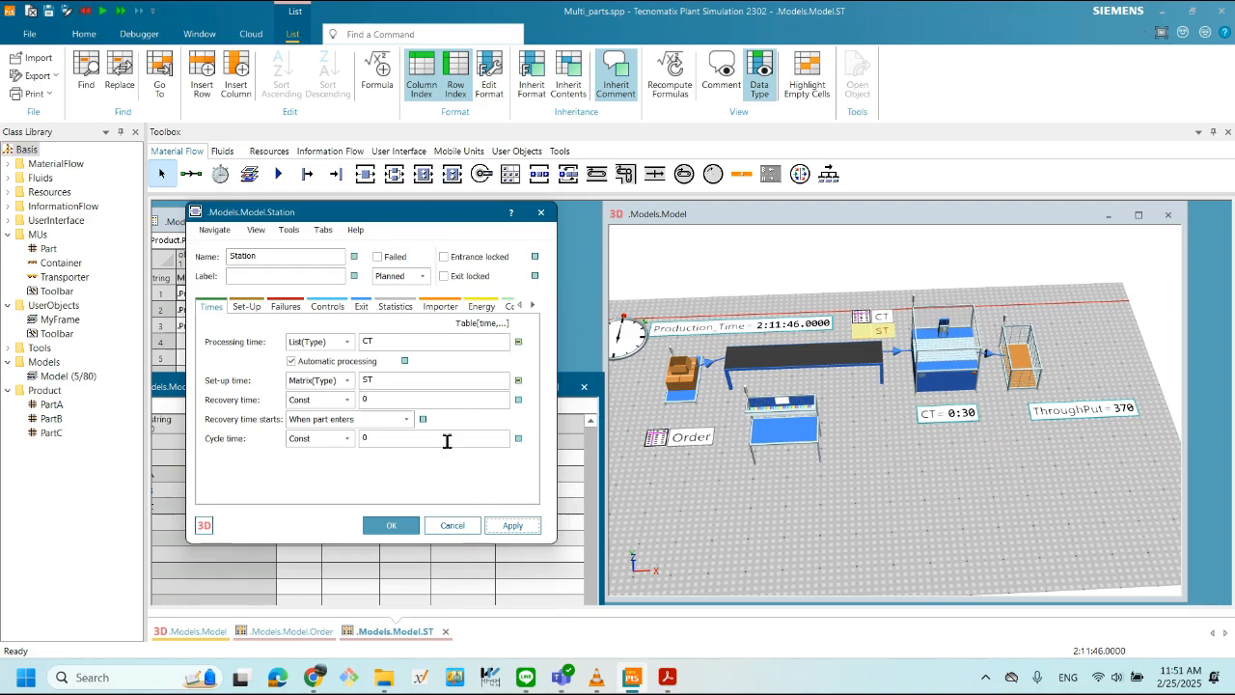
click(389, 527)
click(881, 499)
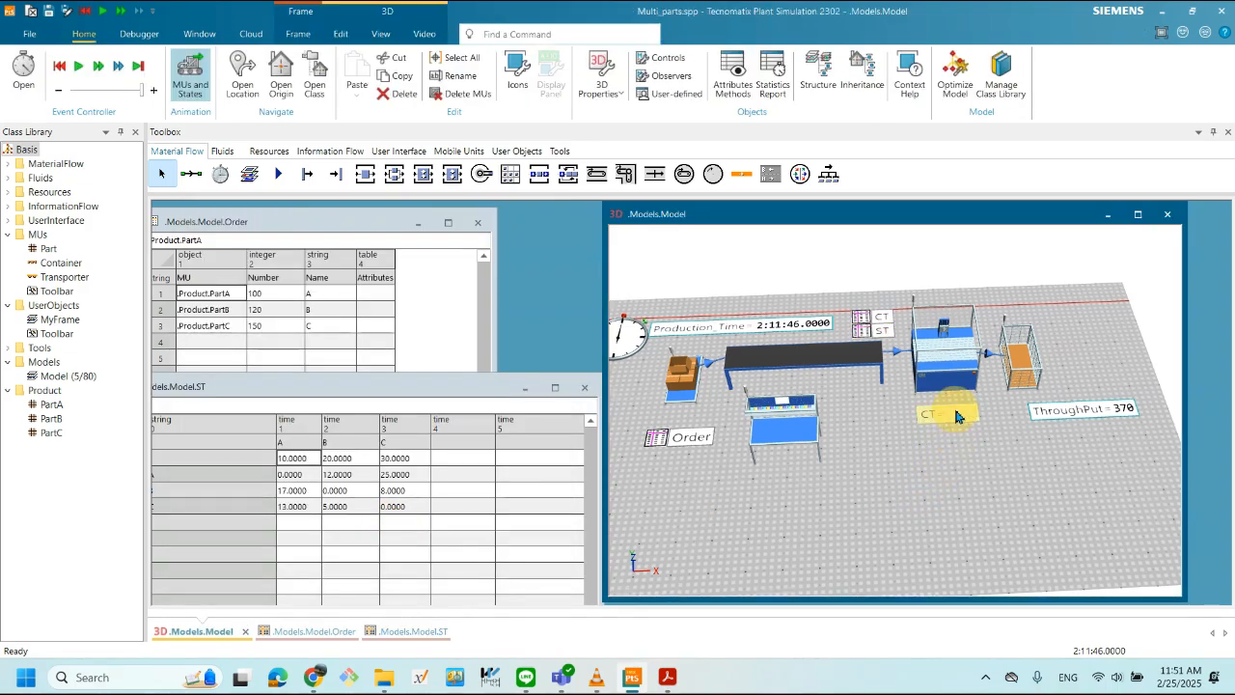
right_click(957, 412)
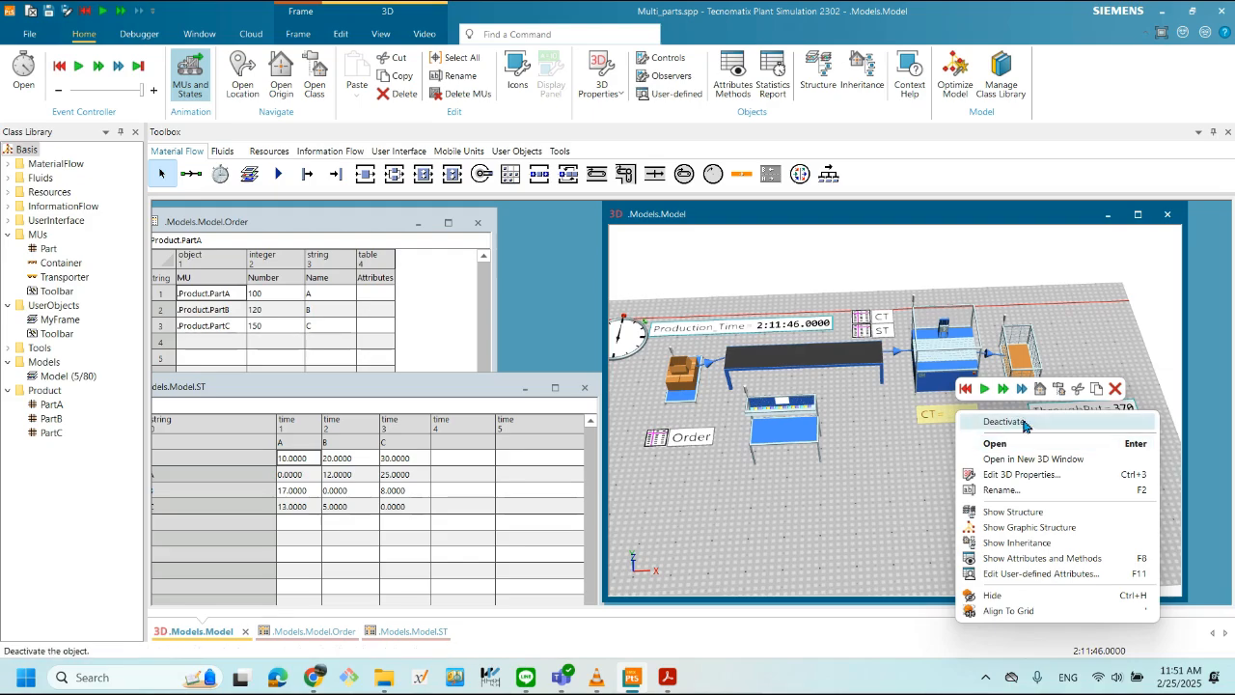
click(952, 418)
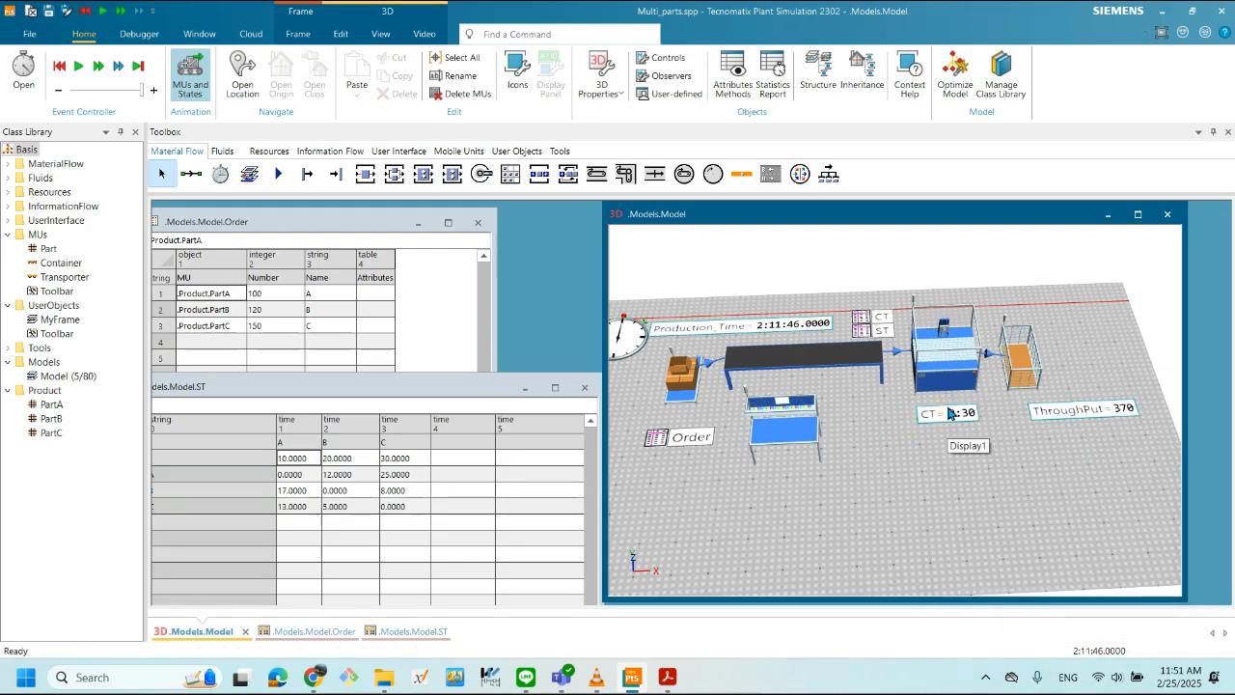
right_click(880, 441)
- Open the model's event controller and reset the simulation
click(625, 334)
double_click(627, 335)
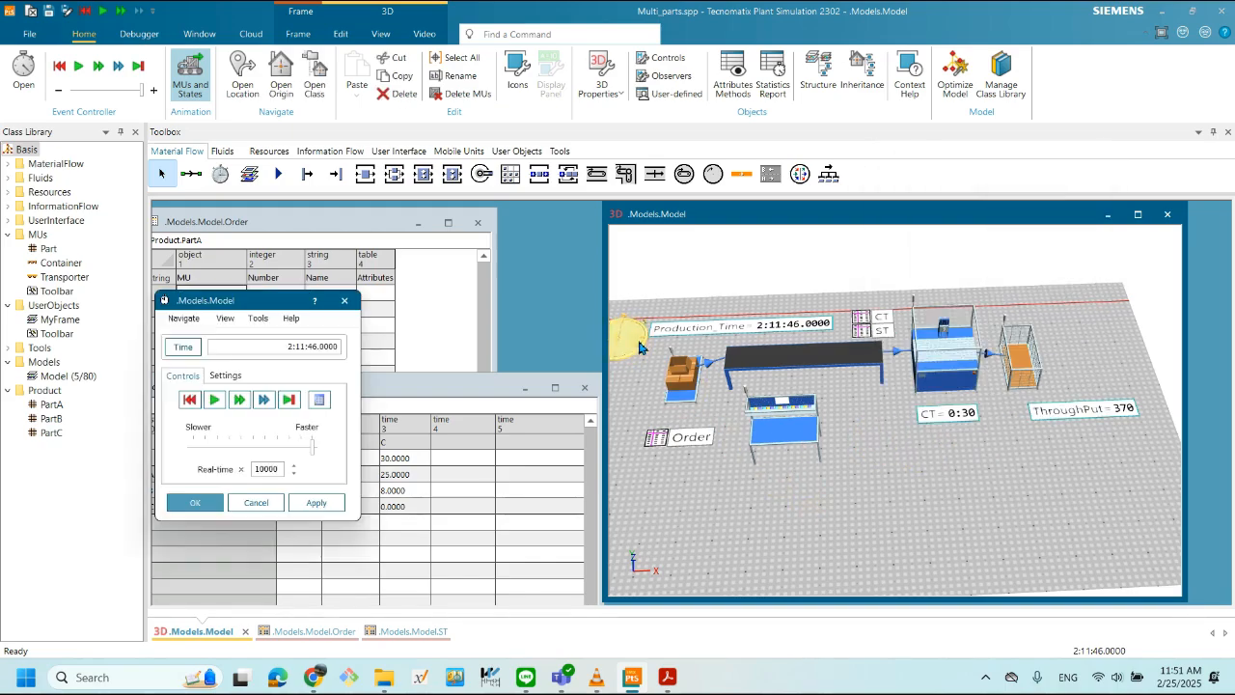
click(190, 398)
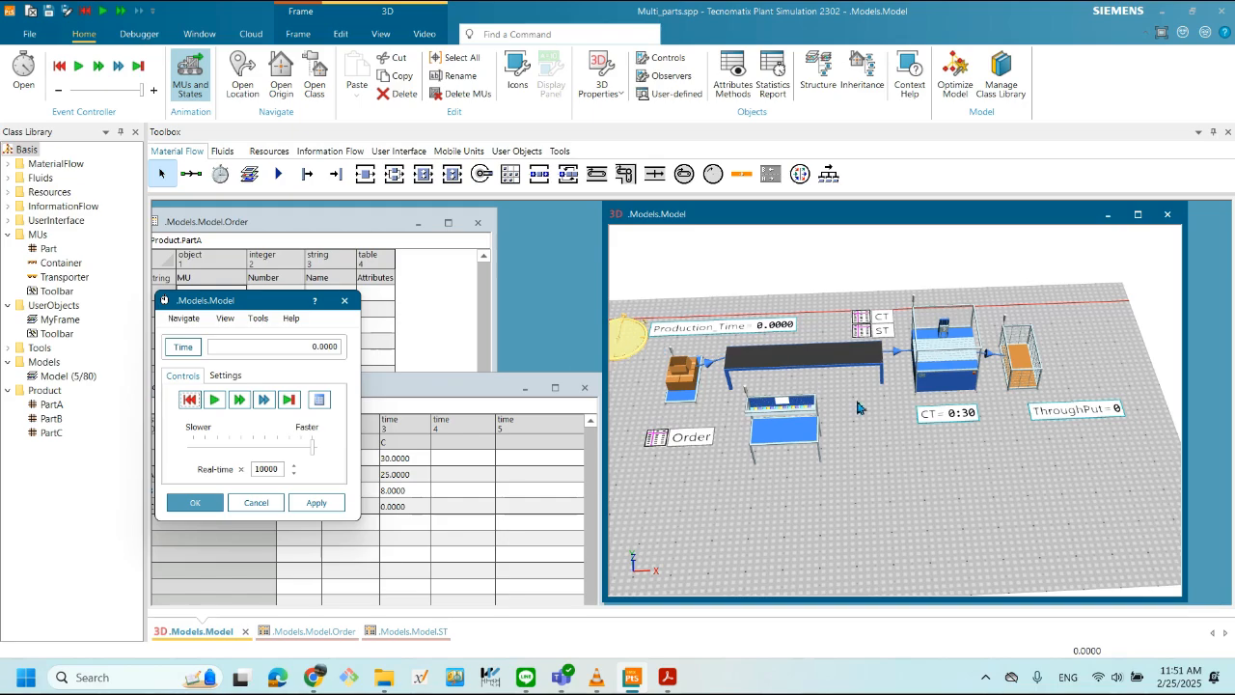
- Duplicate the CT display below the Station and place the copy directly beneath the original
click(954, 430)
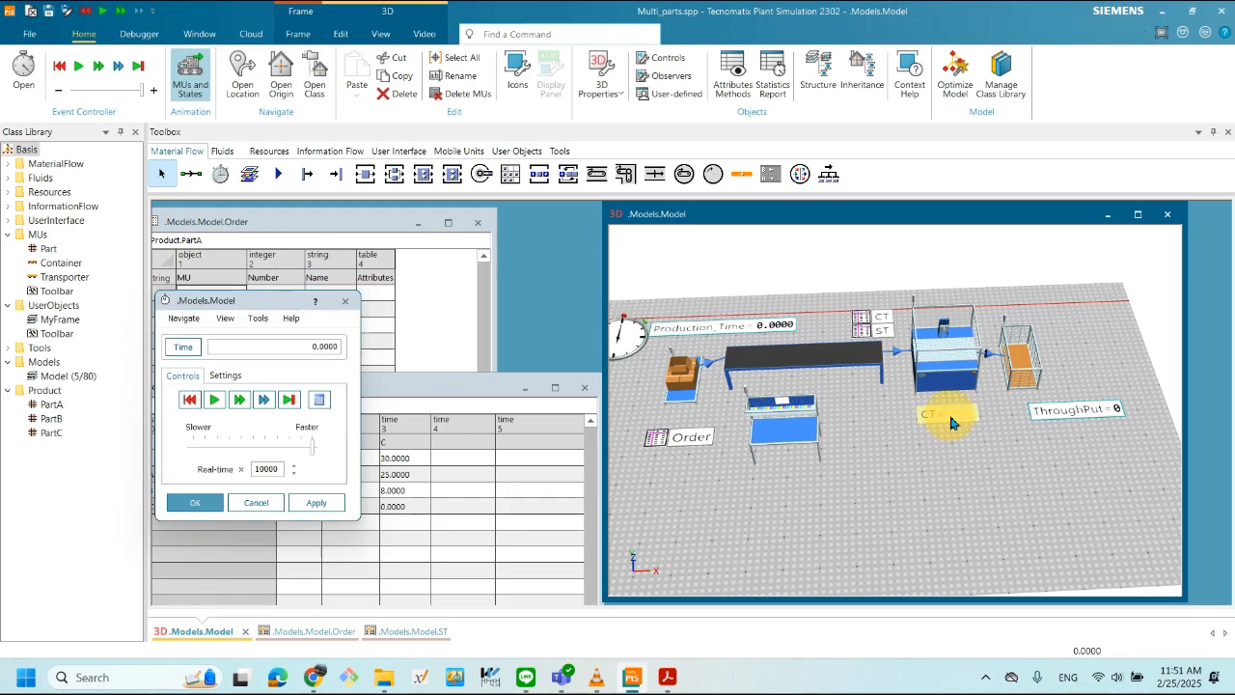
right_click(952, 421)
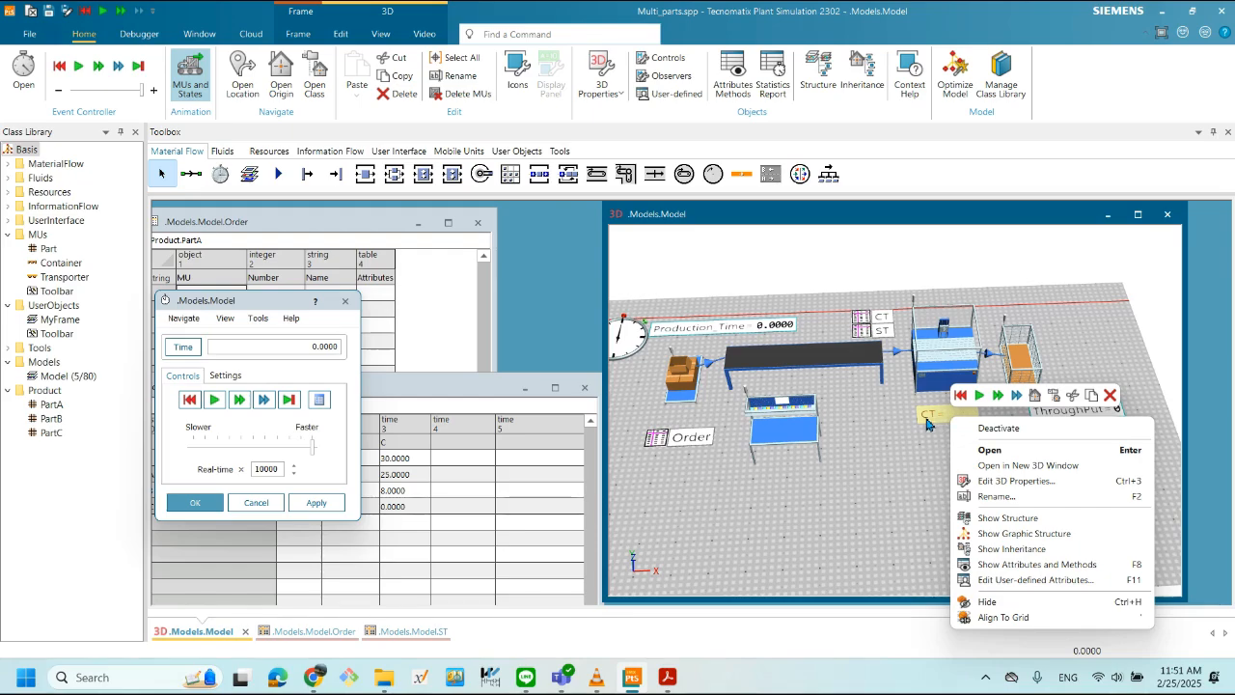
click(913, 419)
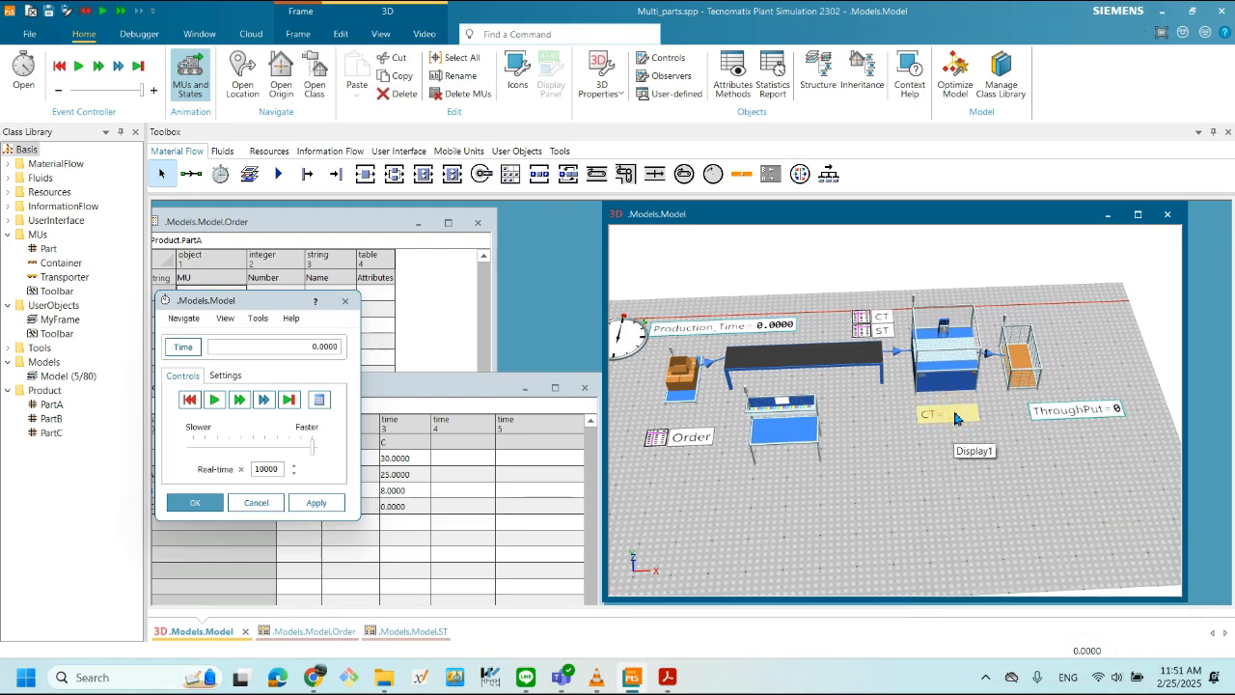
click(928, 480)
key(ctrl+v)
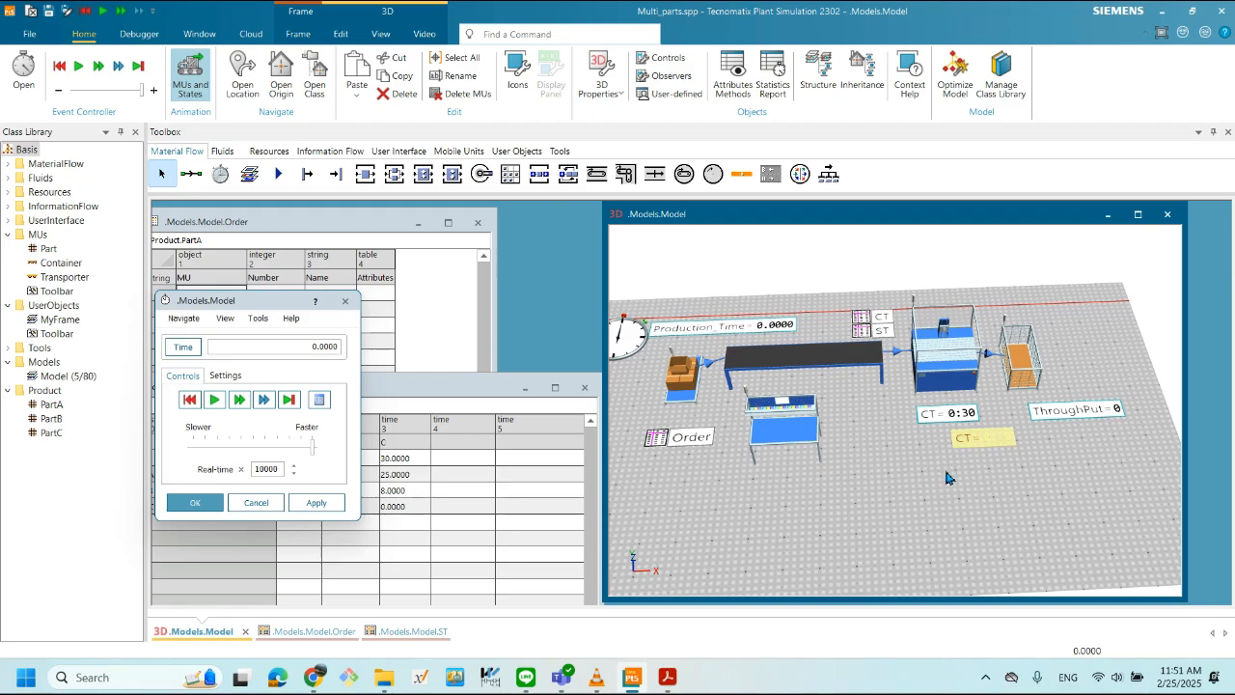
drag(998, 443, 961, 443)
click(1022, 490)
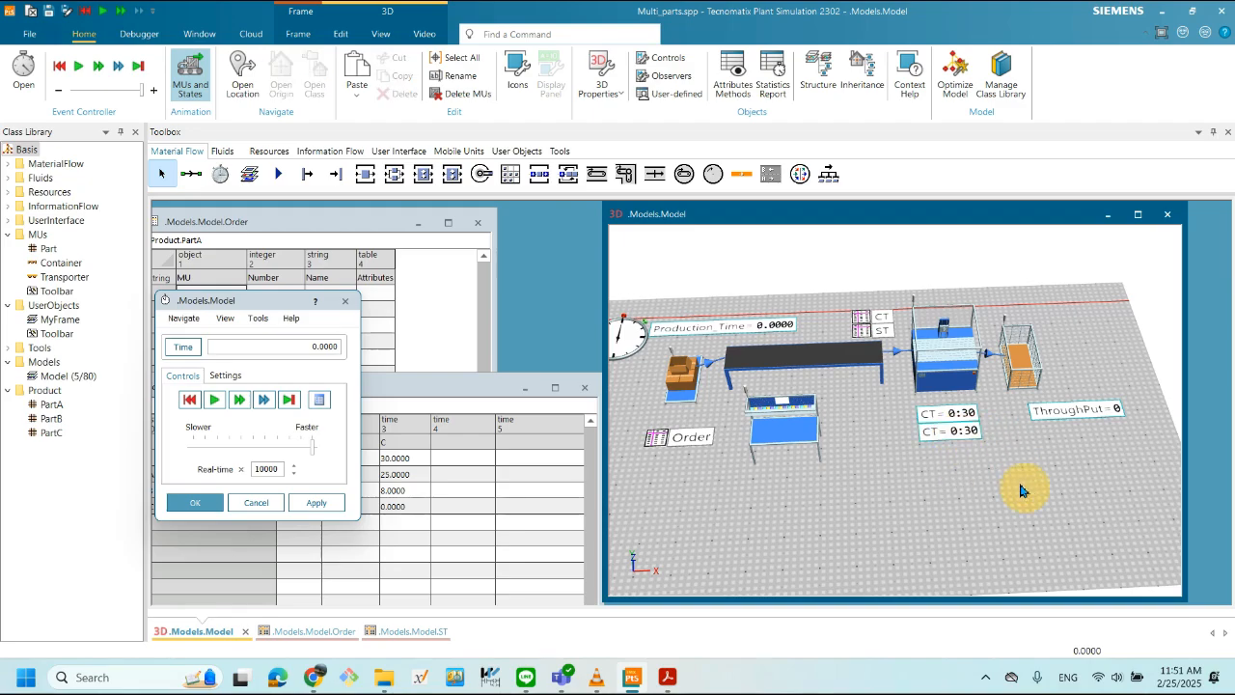
- Name the copied display ST and set its comment to "ST="
double_click(964, 434)
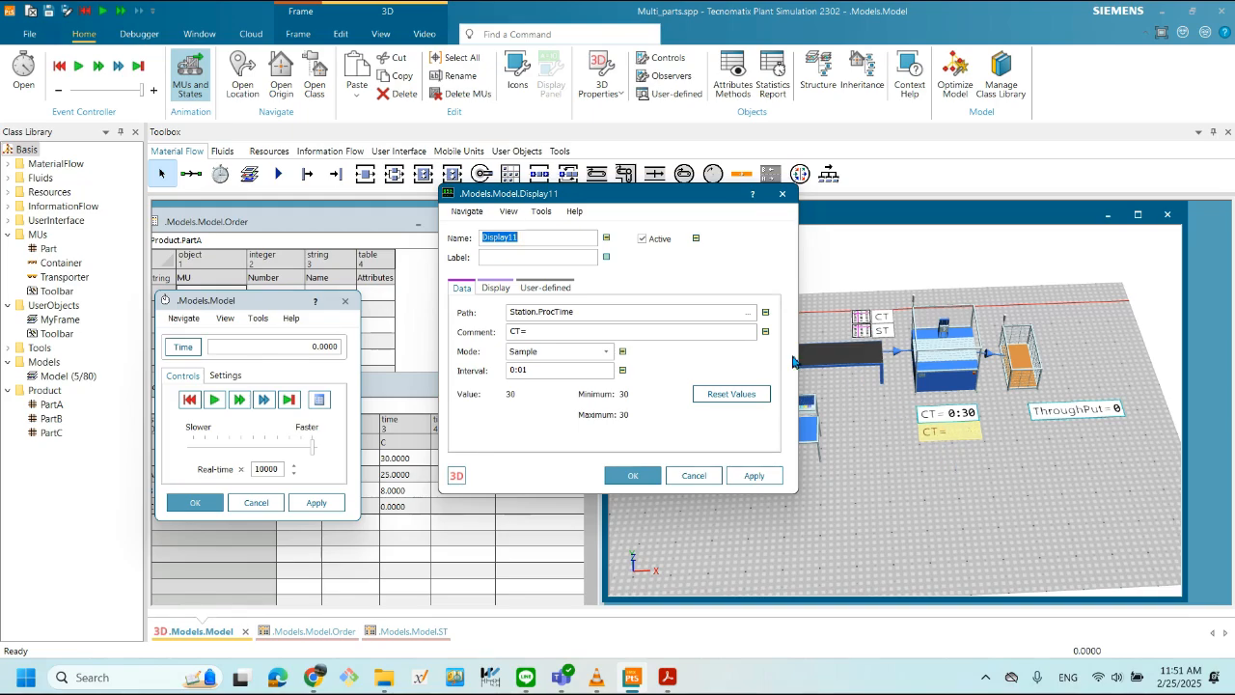
drag(559, 237, 445, 241)
text(ST)
click(537, 263)
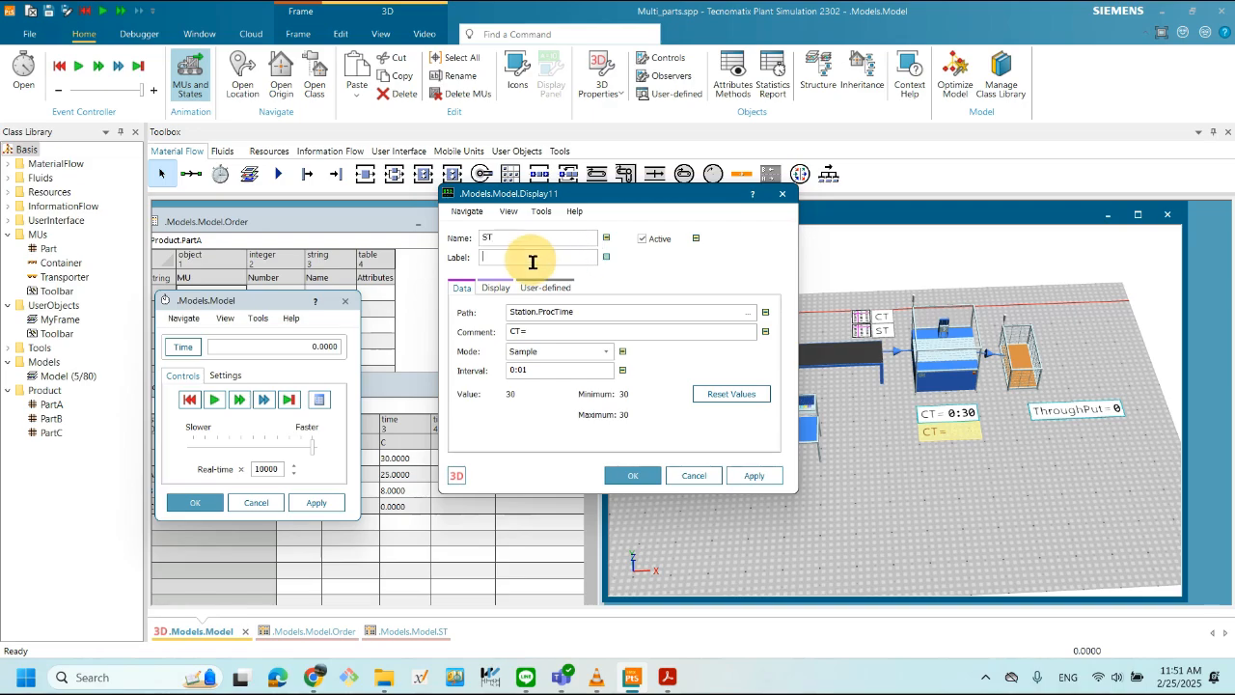
click(517, 332)
click(567, 312)
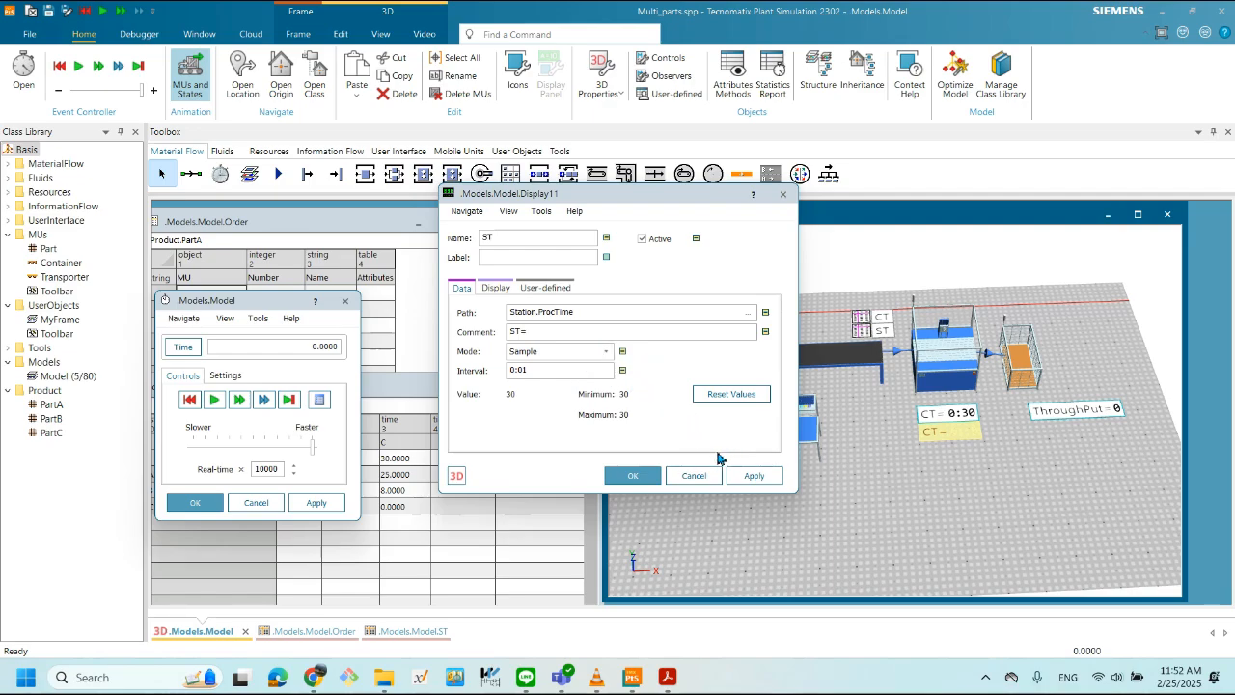
- Open the Station's settings and arrange them beside the copied display's settings to compare the time attributes
drag(634, 195, 261, 372)
double_click(946, 382)
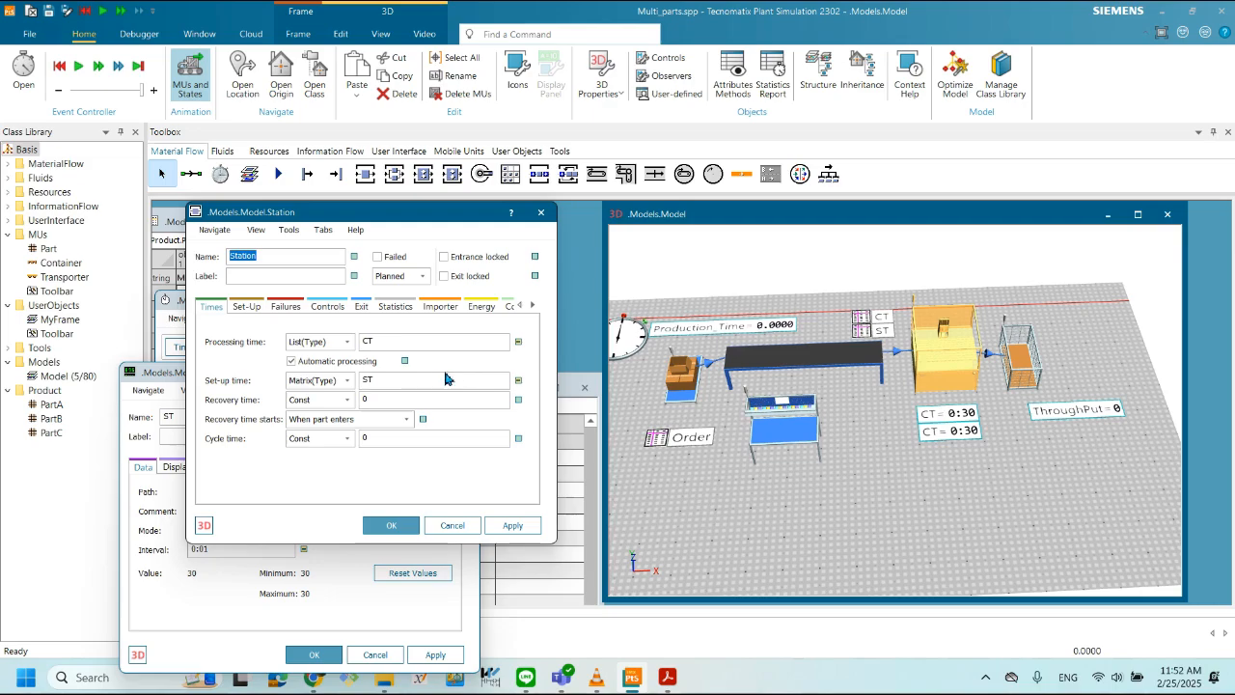
click(510, 214)
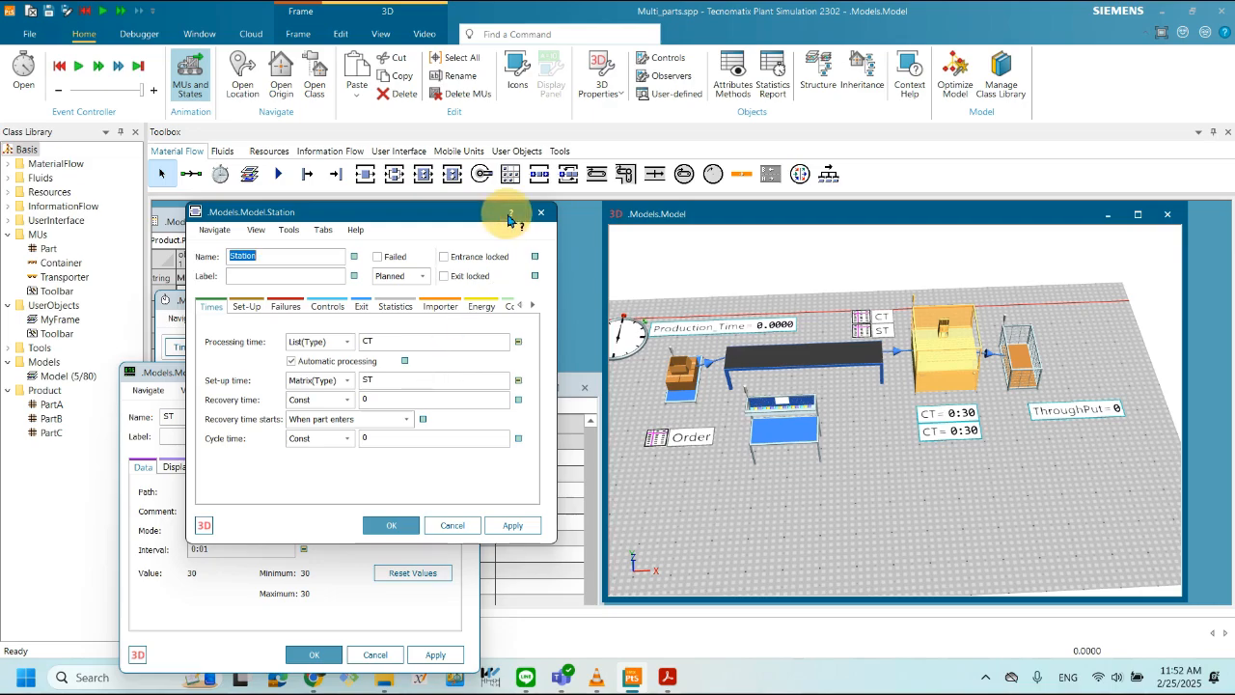
click(412, 384)
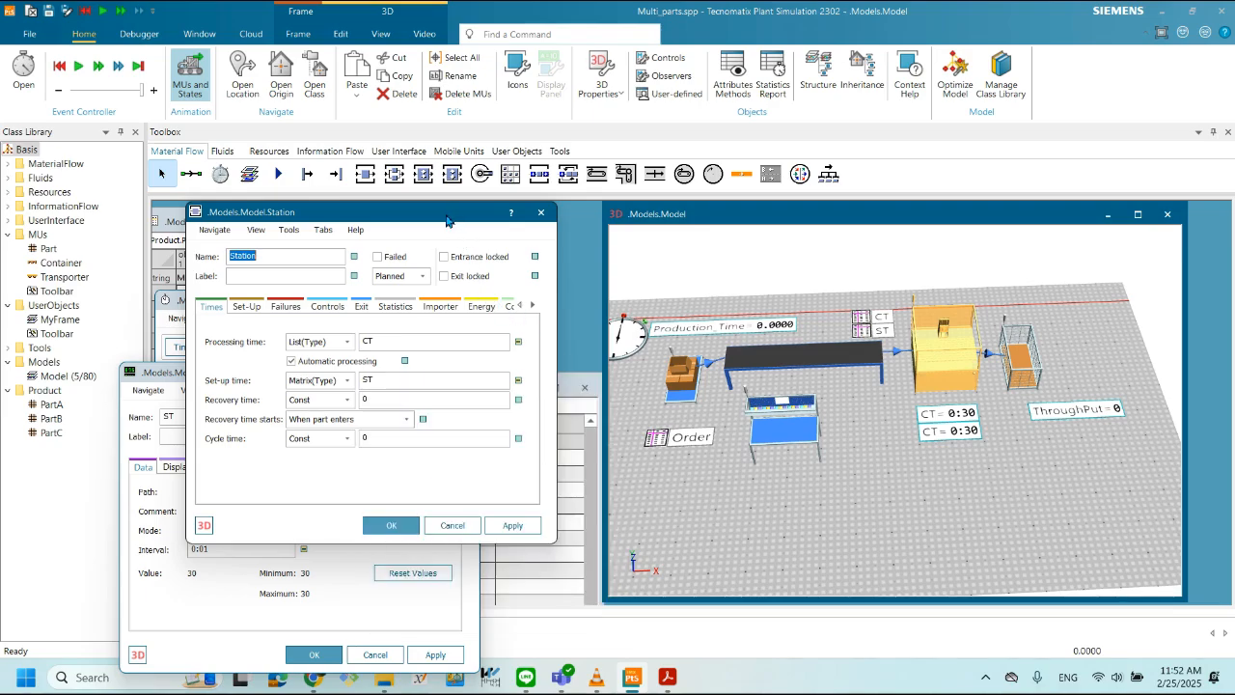
click(164, 376)
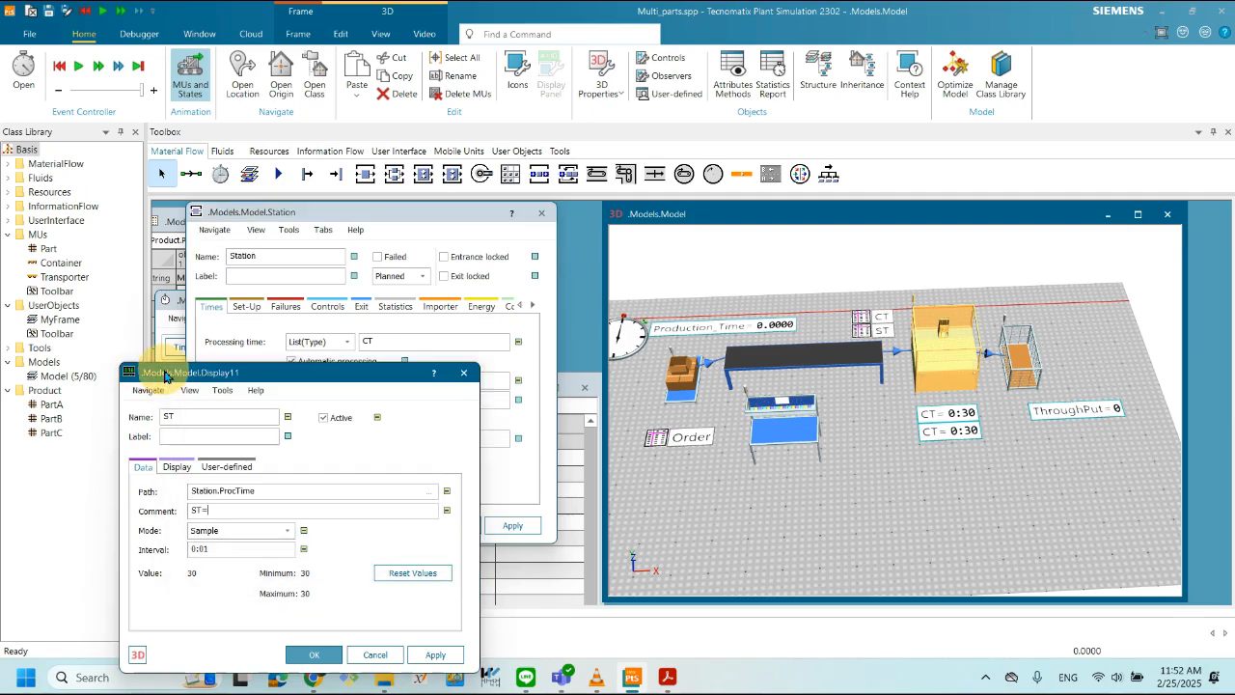
drag(164, 376, 597, 320)
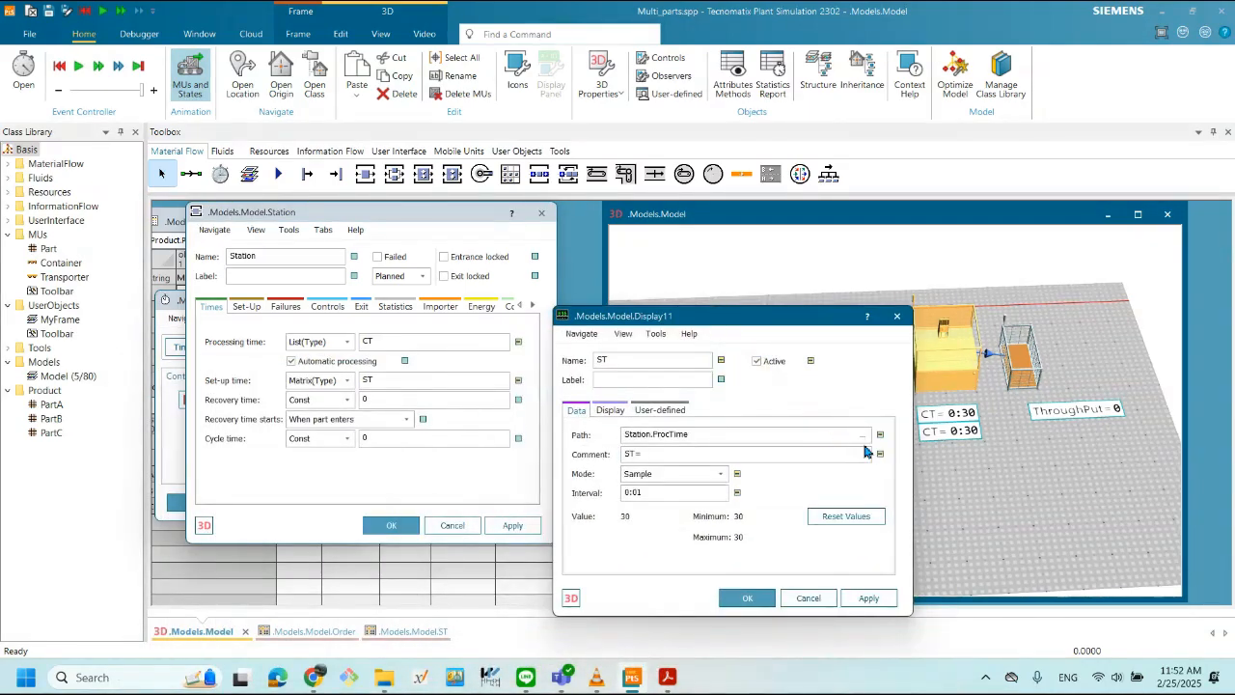
- Set the copied display's path to the Station's SetupTime attribute and apply the change
click(863, 435)
scroll(743, 444, down, 7)
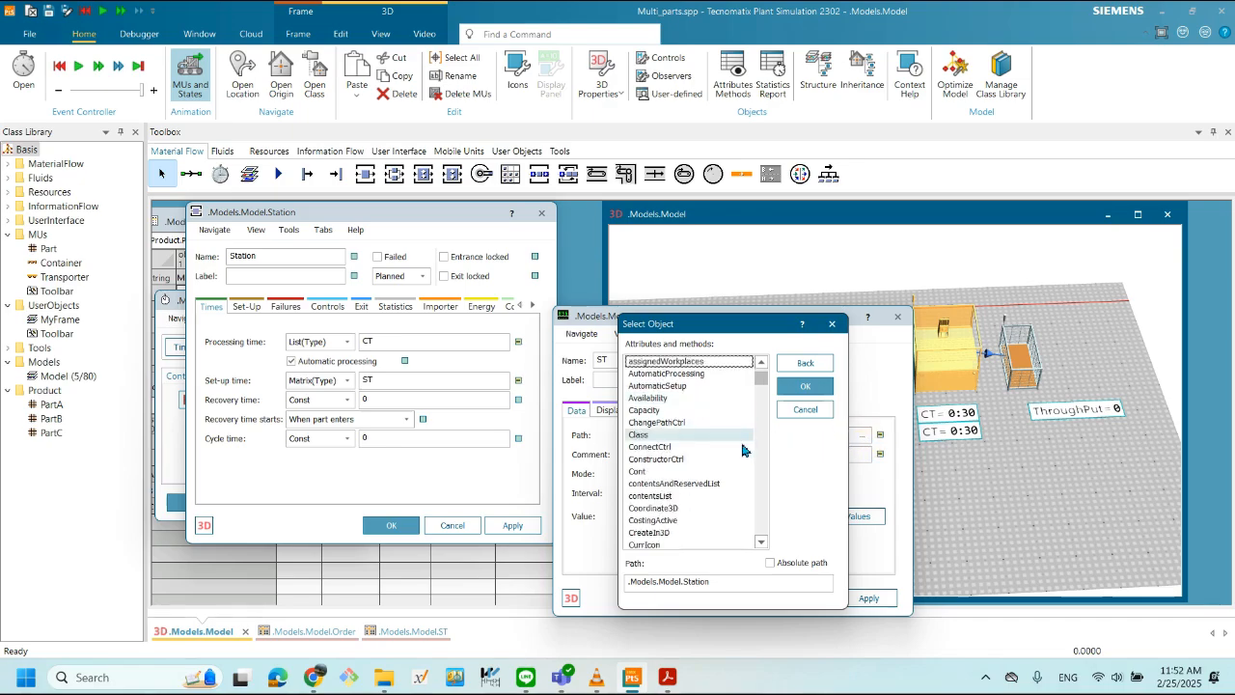
drag(763, 392, 768, 530)
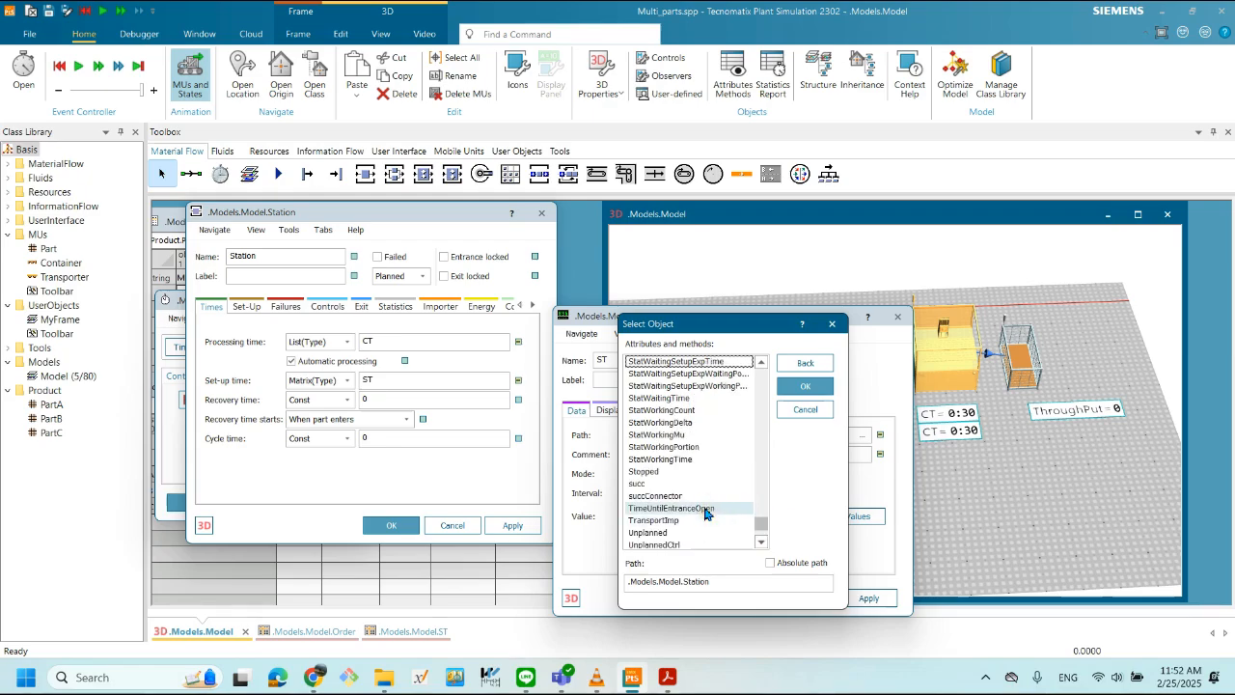
scroll(726, 513, down, 3)
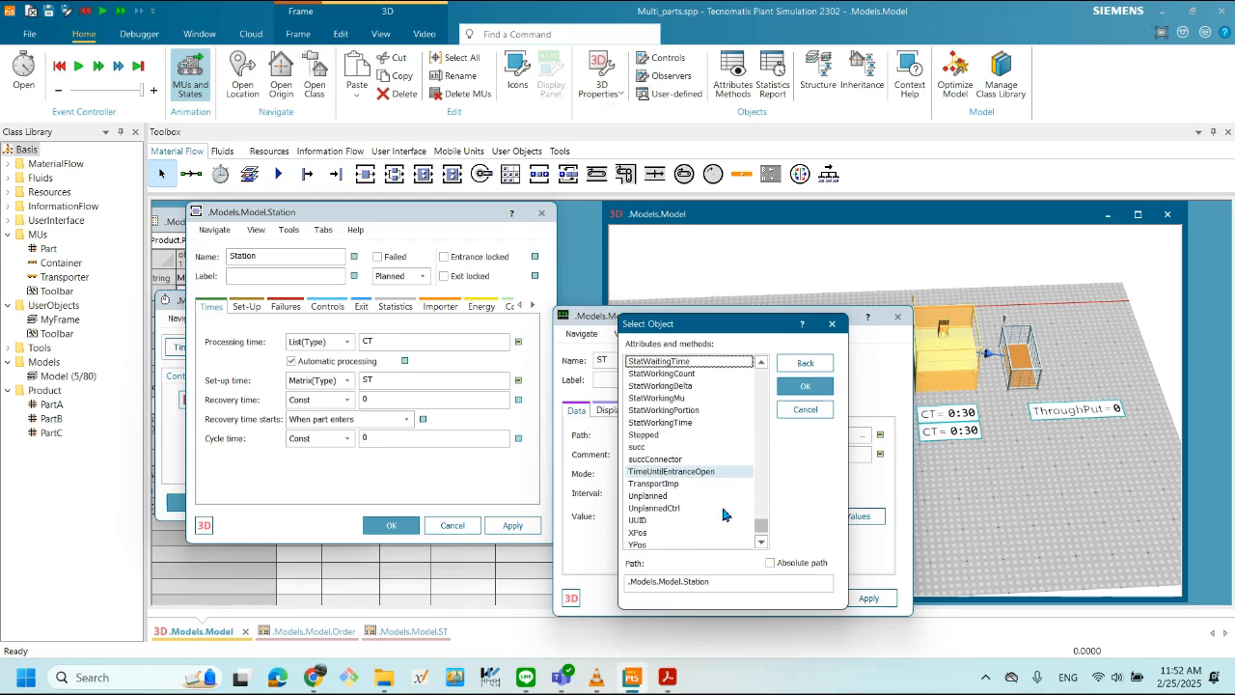
scroll(726, 513, down, 3)
scroll(726, 514, up, 3)
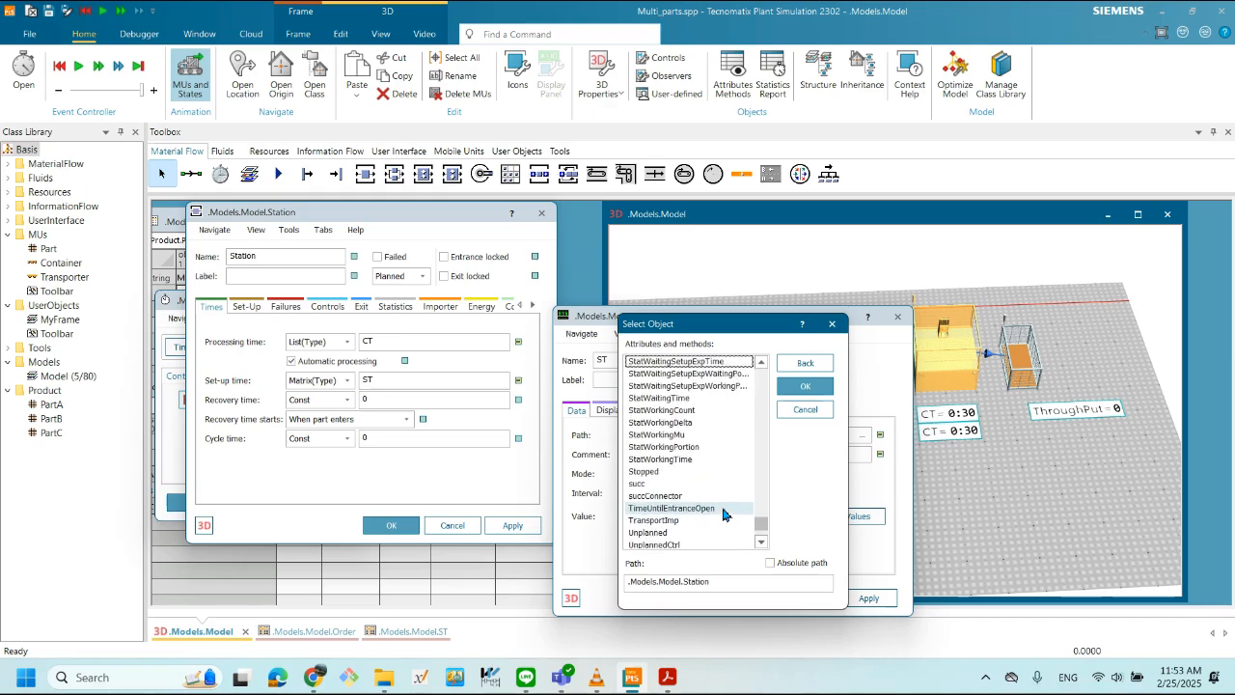
scroll(726, 513, up, 5)
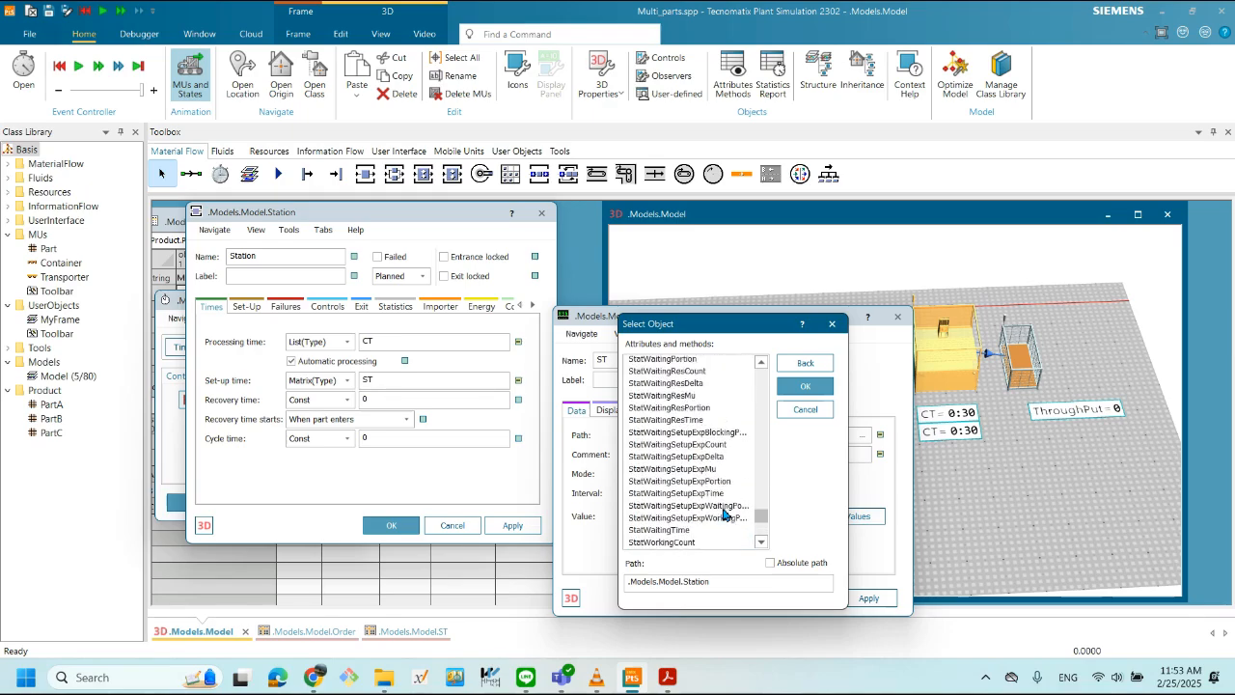
scroll(726, 513, up, 10)
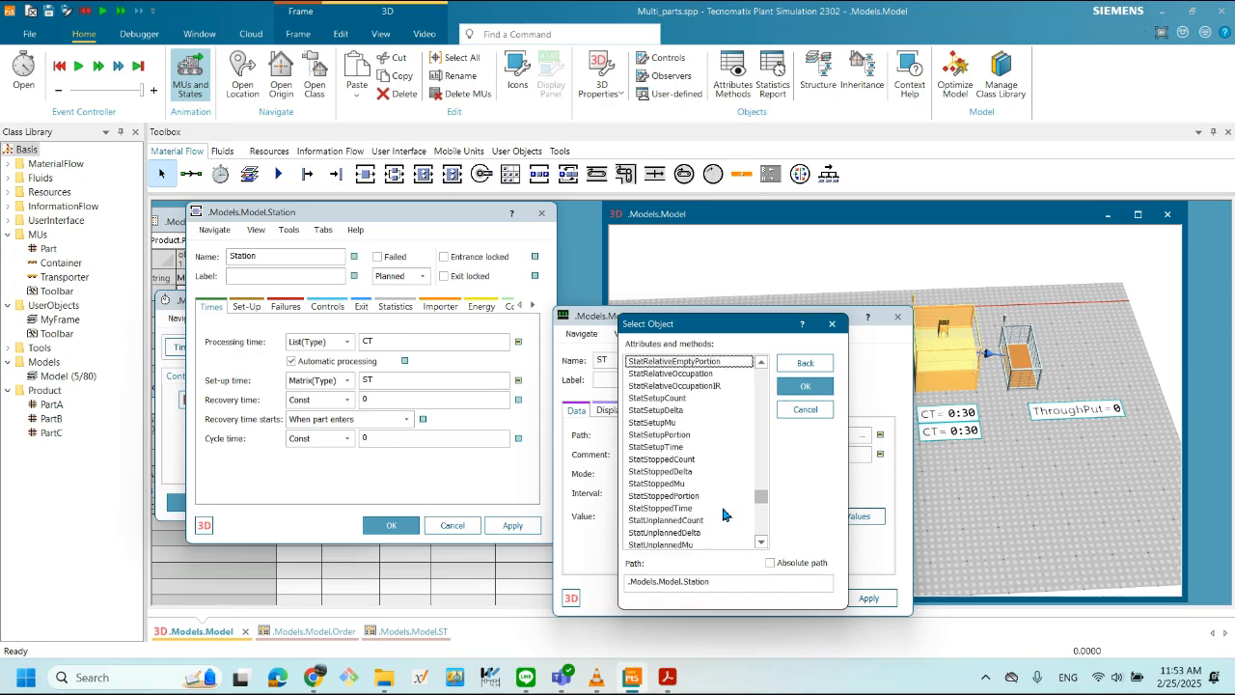
scroll(725, 513, up, 3)
drag(766, 485, 768, 458)
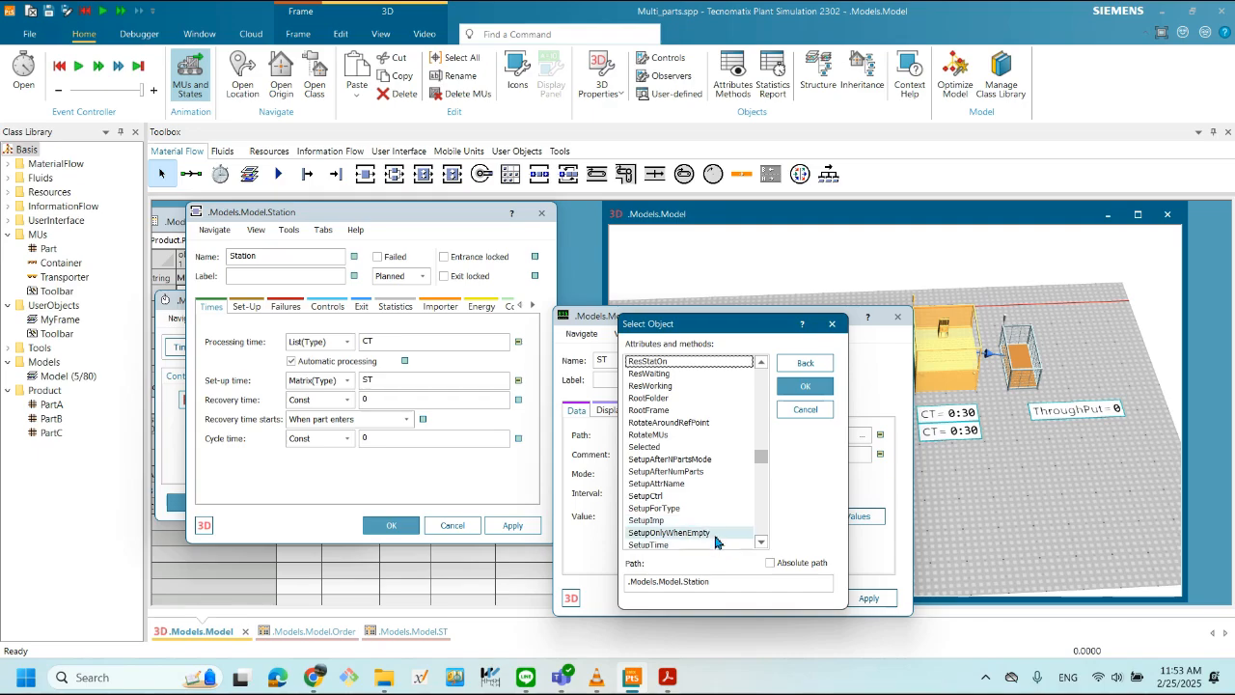
scroll(715, 540, down, 1)
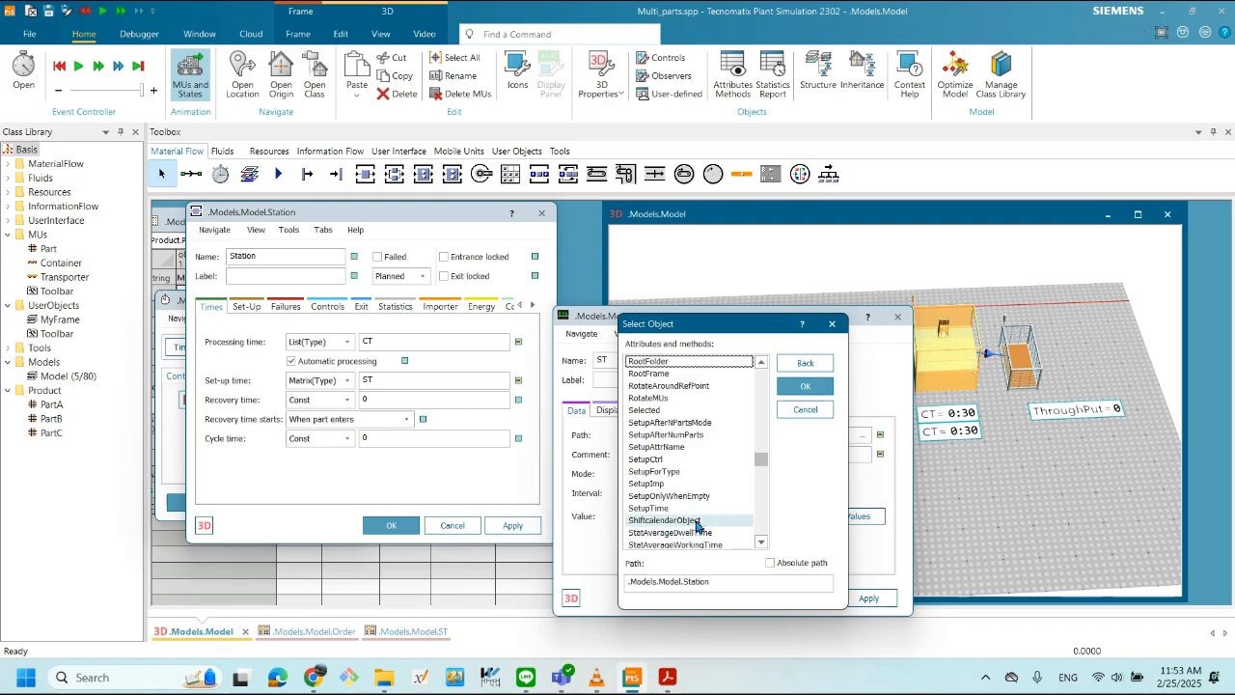
click(672, 509)
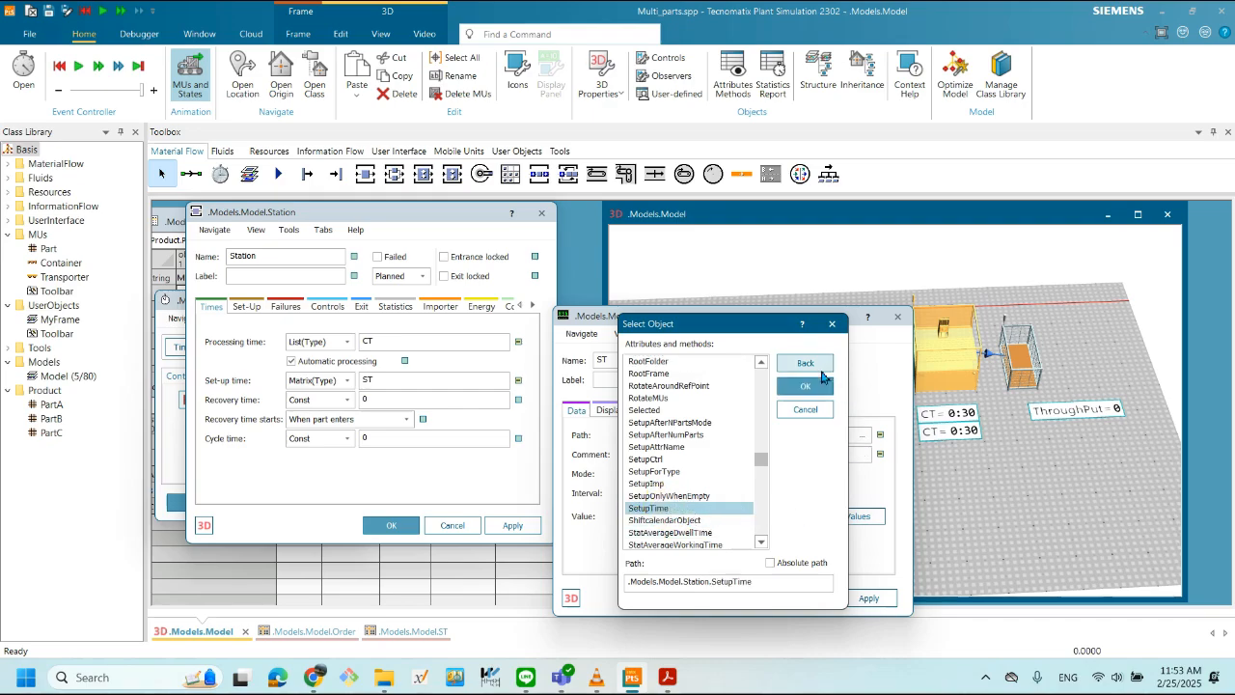
click(815, 386)
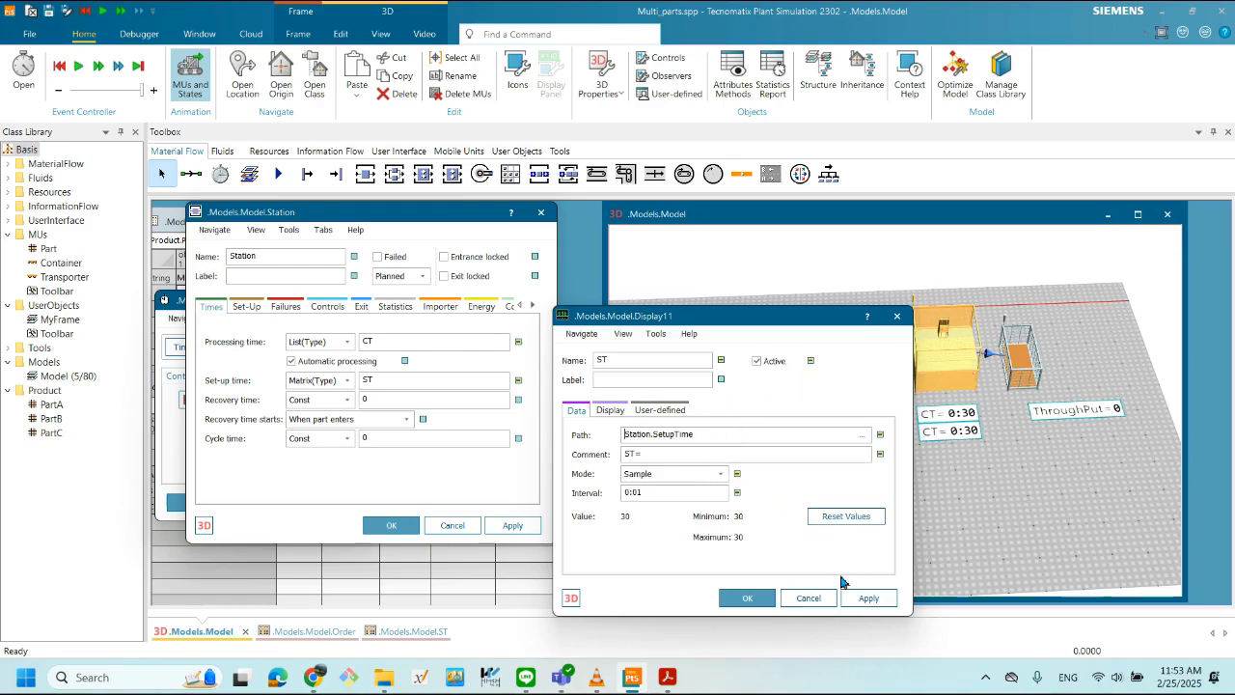
click(867, 600)
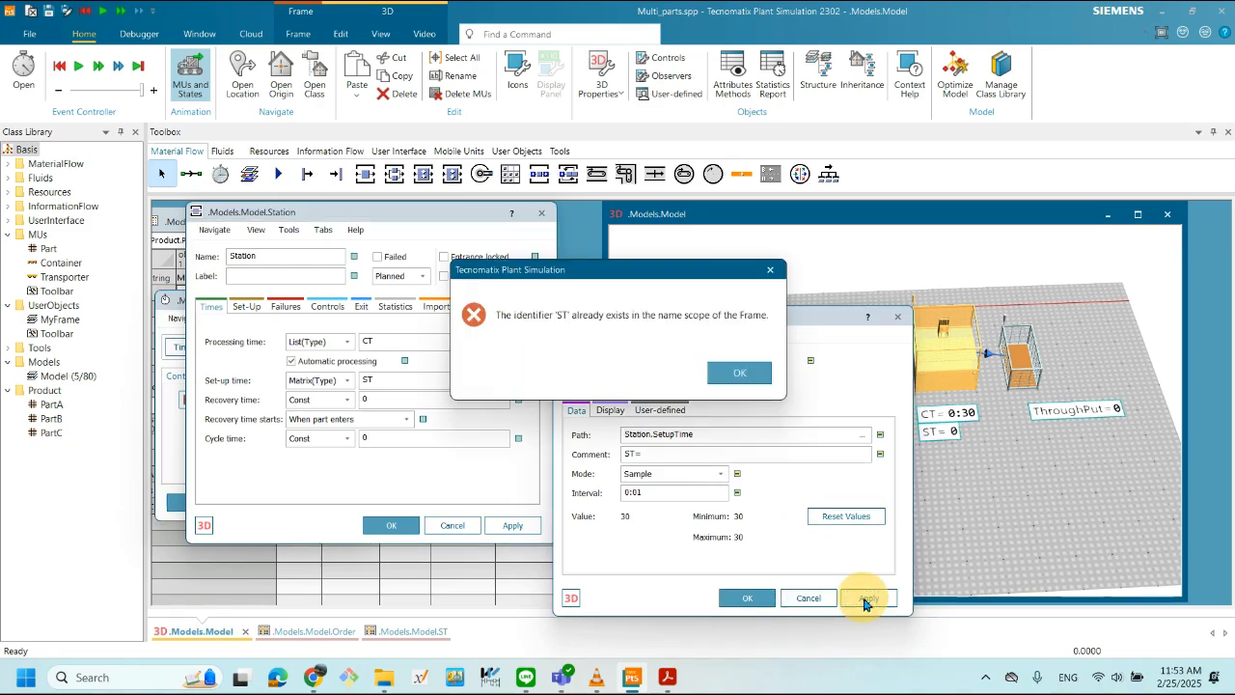
click(739, 374)
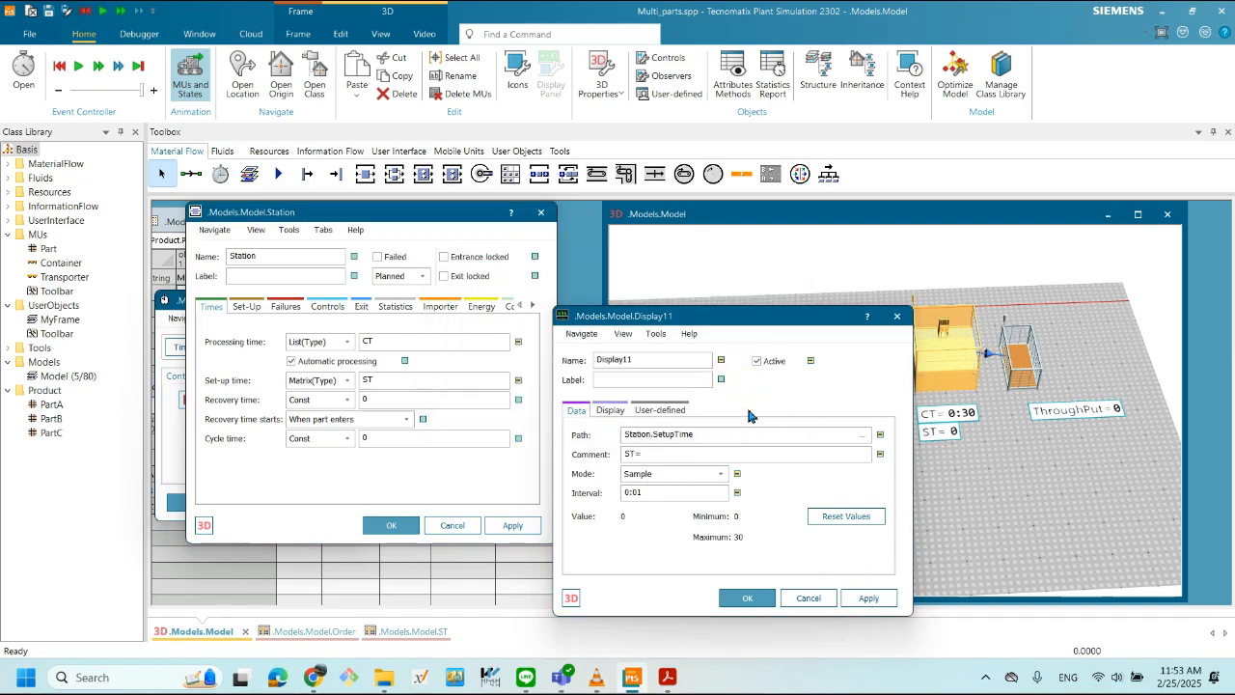
- Try again to rename the set-up time display to ST
click(690, 451)
drag(783, 319, 805, 291)
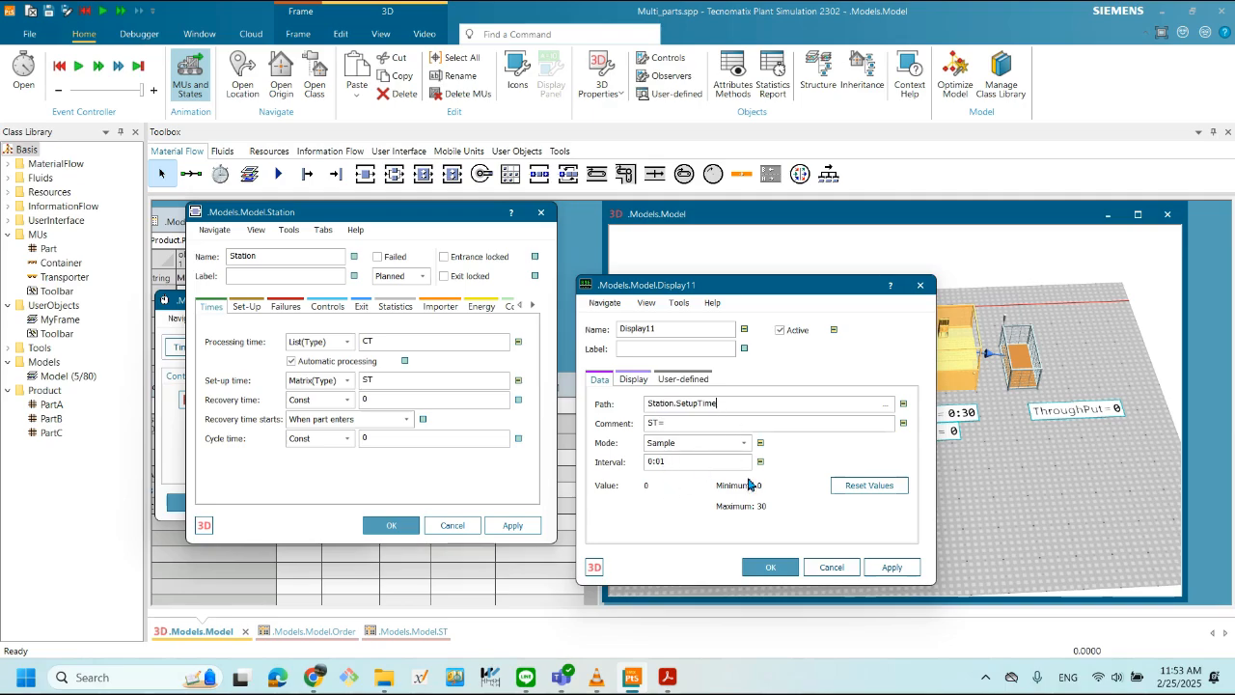
drag(719, 287, 744, 327)
drag(709, 367, 611, 368)
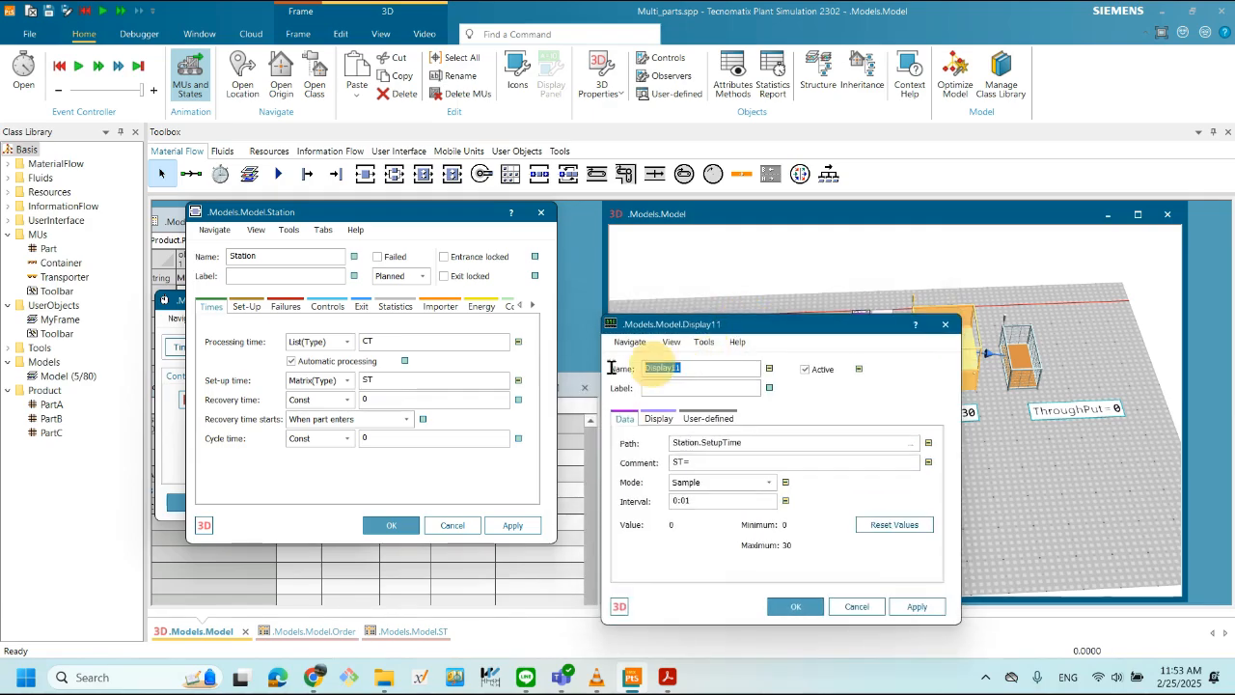
text(ST)
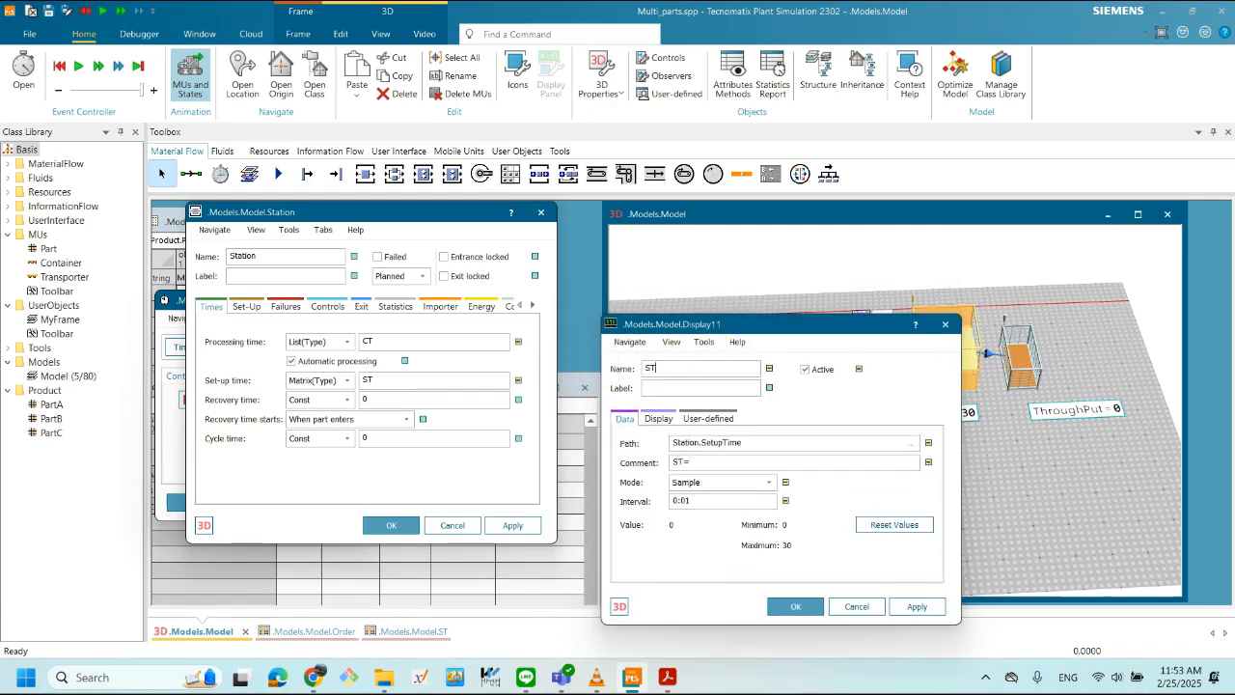
click(916, 606)
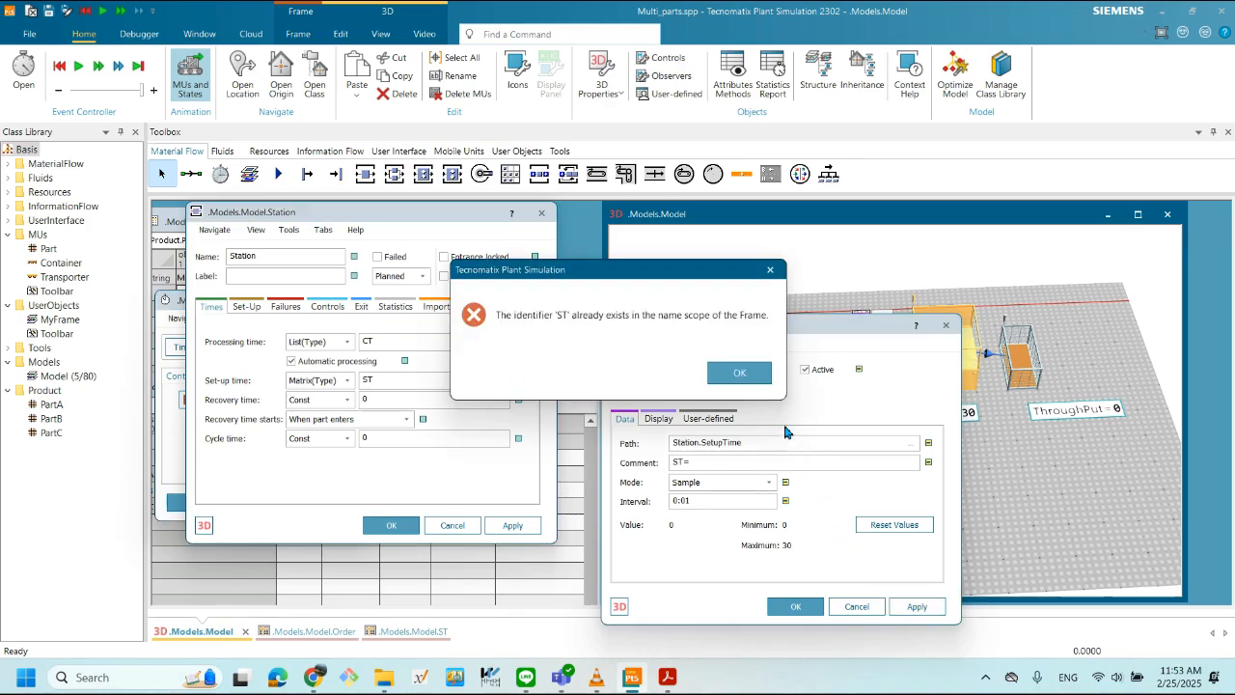
click(755, 383)
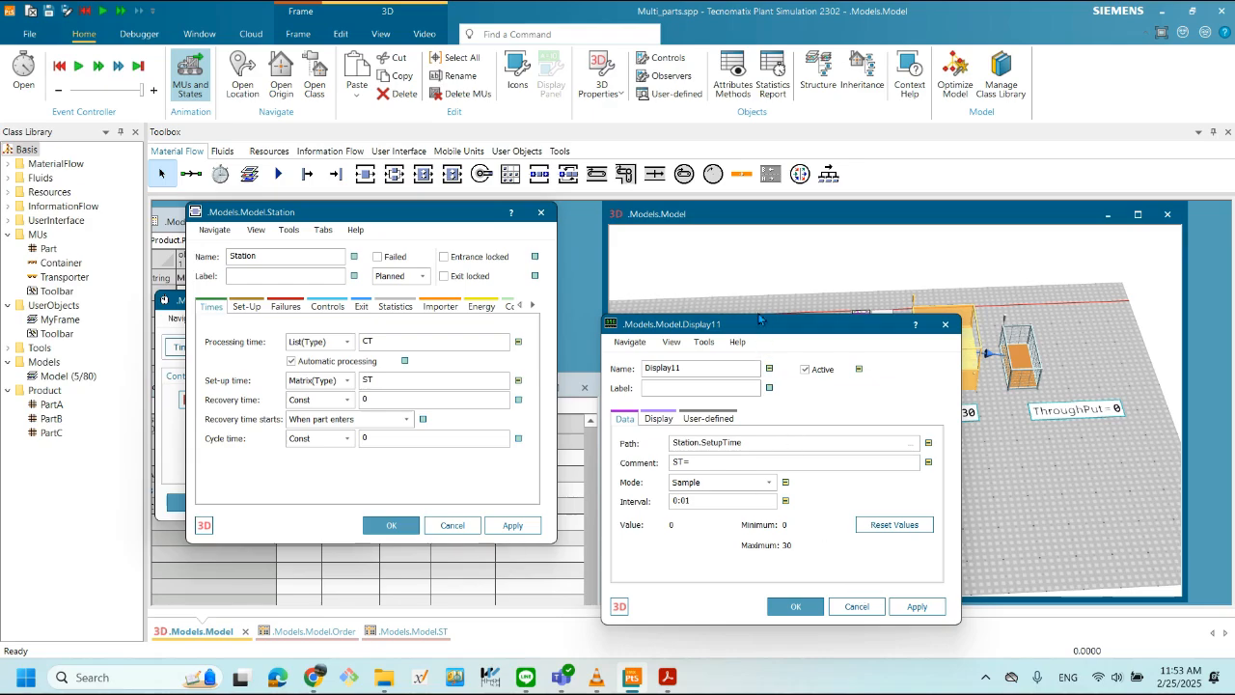
- Check the set-up time display's appearance options and confirm its settings with the default name
mouse_move(746, 326)
mouse_down()
mouse_move(741, 543)
mouse_move(816, 452)
mouse_move(807, 424)
mouse_move(704, 406)
mouse_move(746, 336)
mouse_move(729, 335)
mouse_up()
click(593, 420)
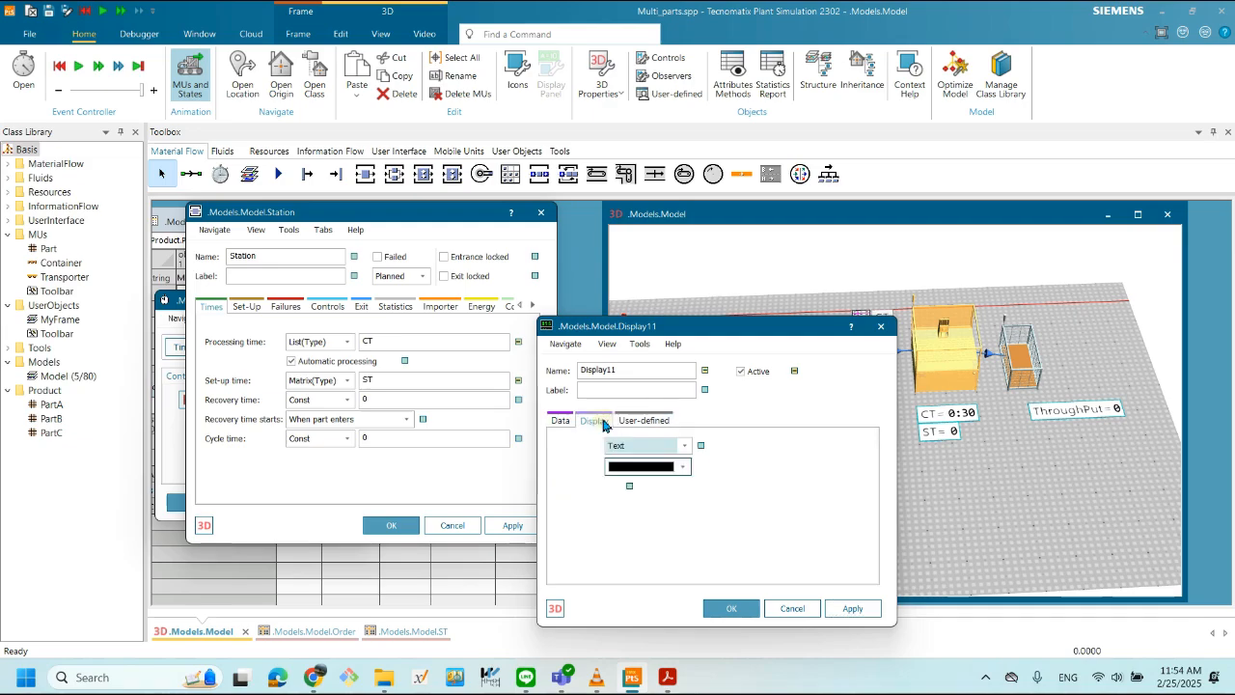
click(561, 421)
click(848, 610)
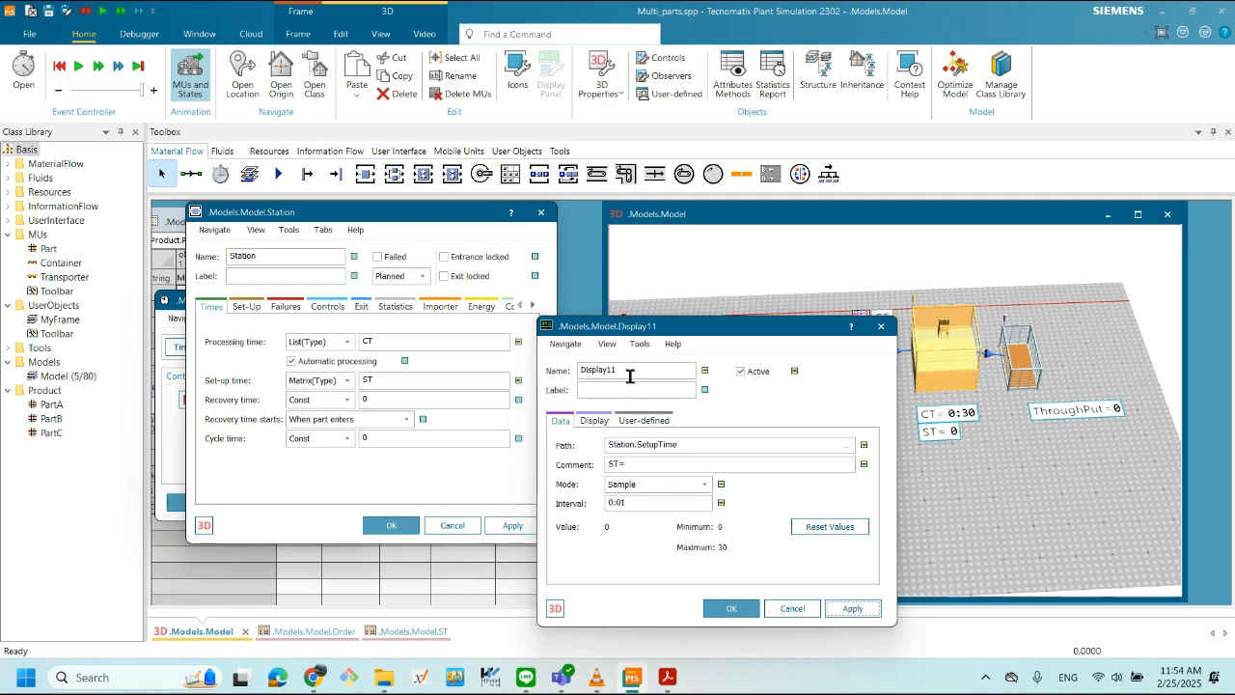
drag(728, 330, 701, 322)
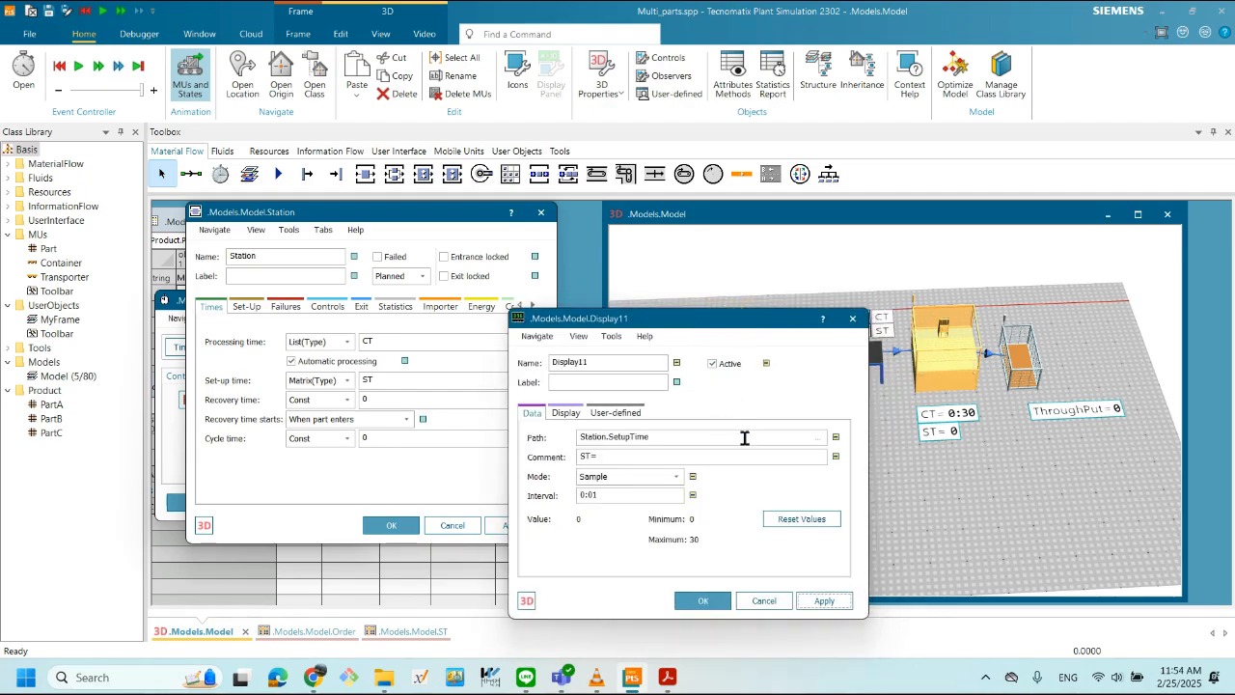
click(712, 598)
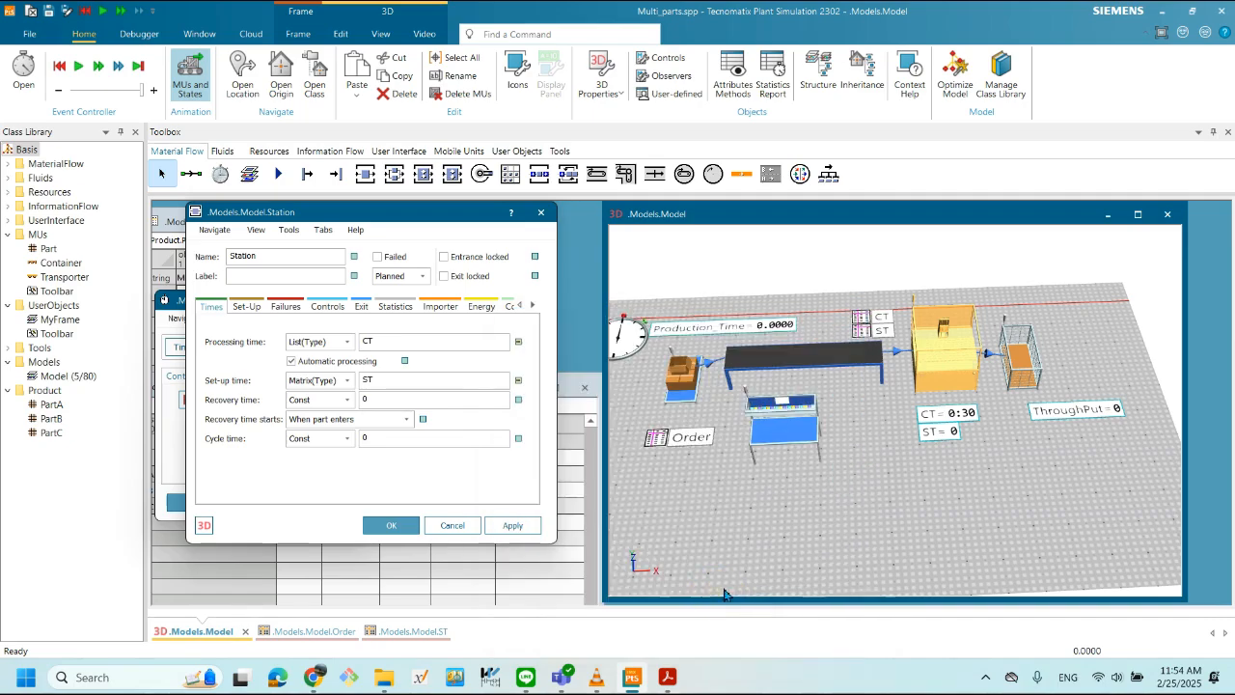
- Apply and confirm the Station's processing and set-up time settings
click(944, 451)
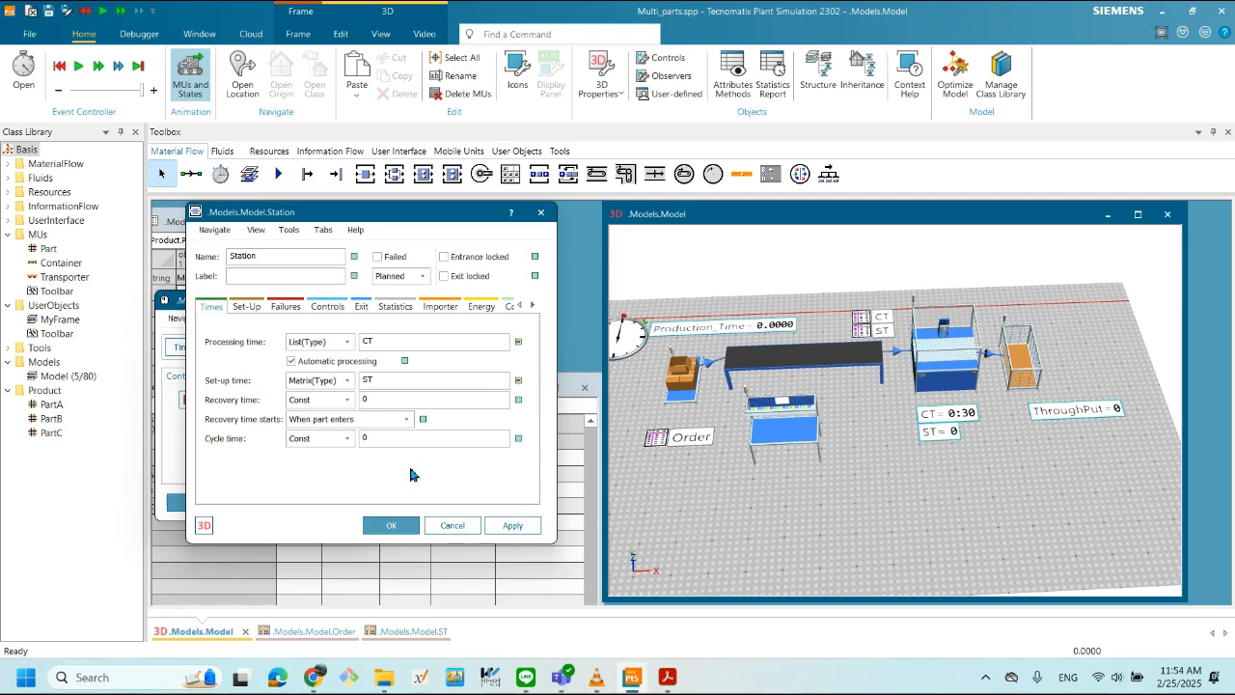
click(507, 525)
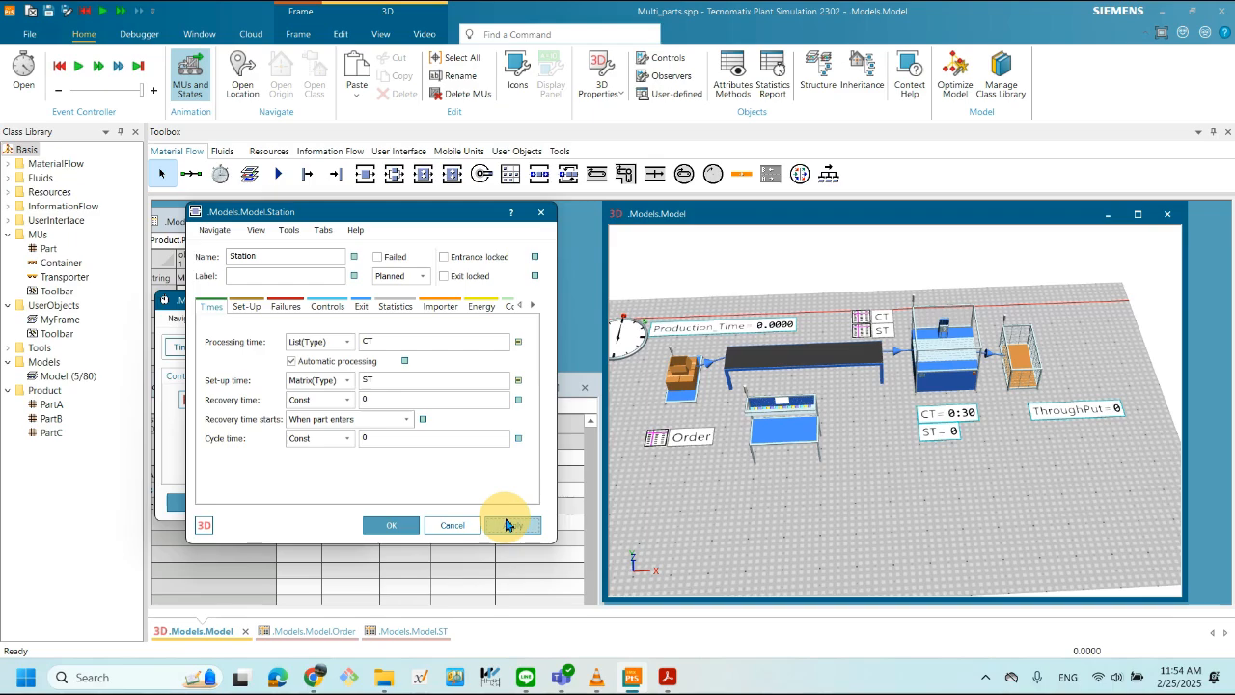
click(392, 525)
- Run the simulation at real-time factor 10000 with the event controller placed clear of the displays
drag(259, 307, 1002, 494)
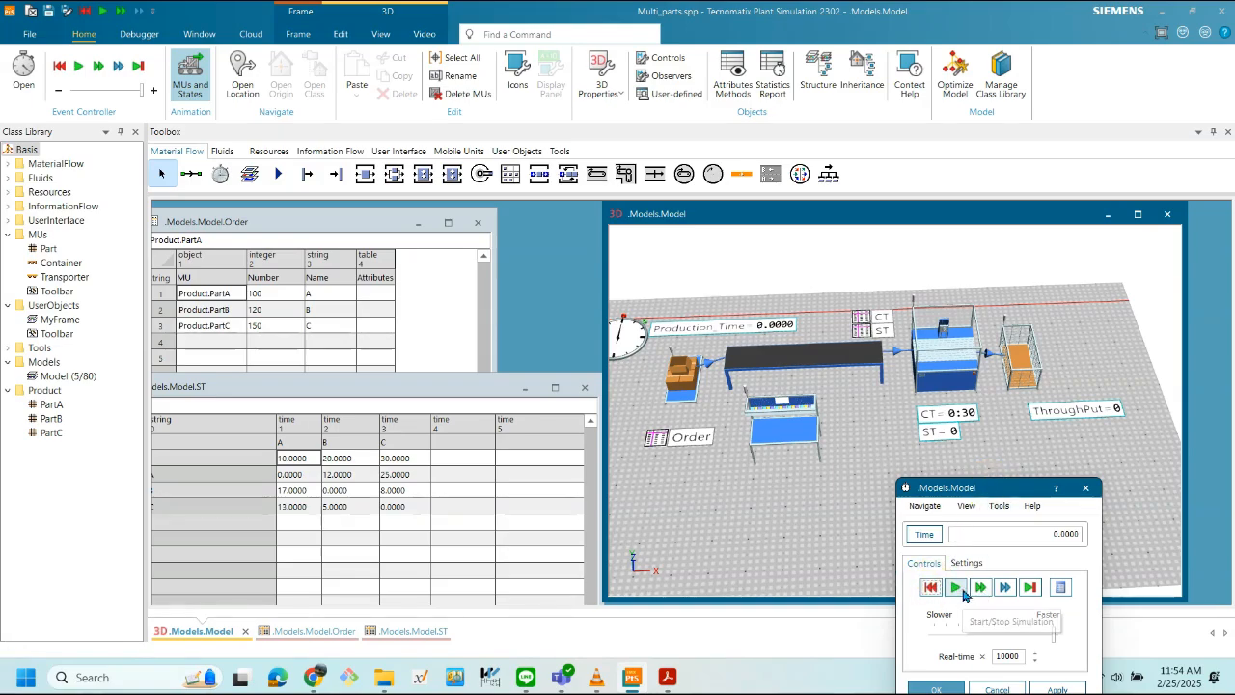
click(961, 588)
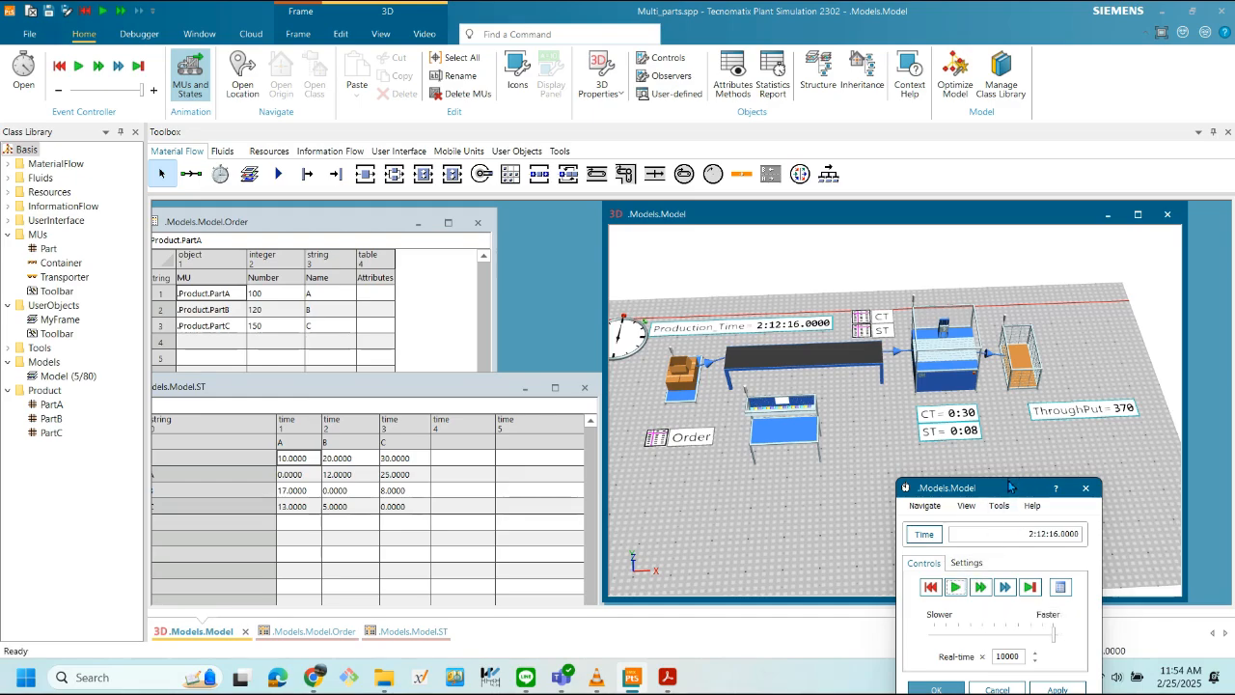
drag(1010, 486, 873, 413)
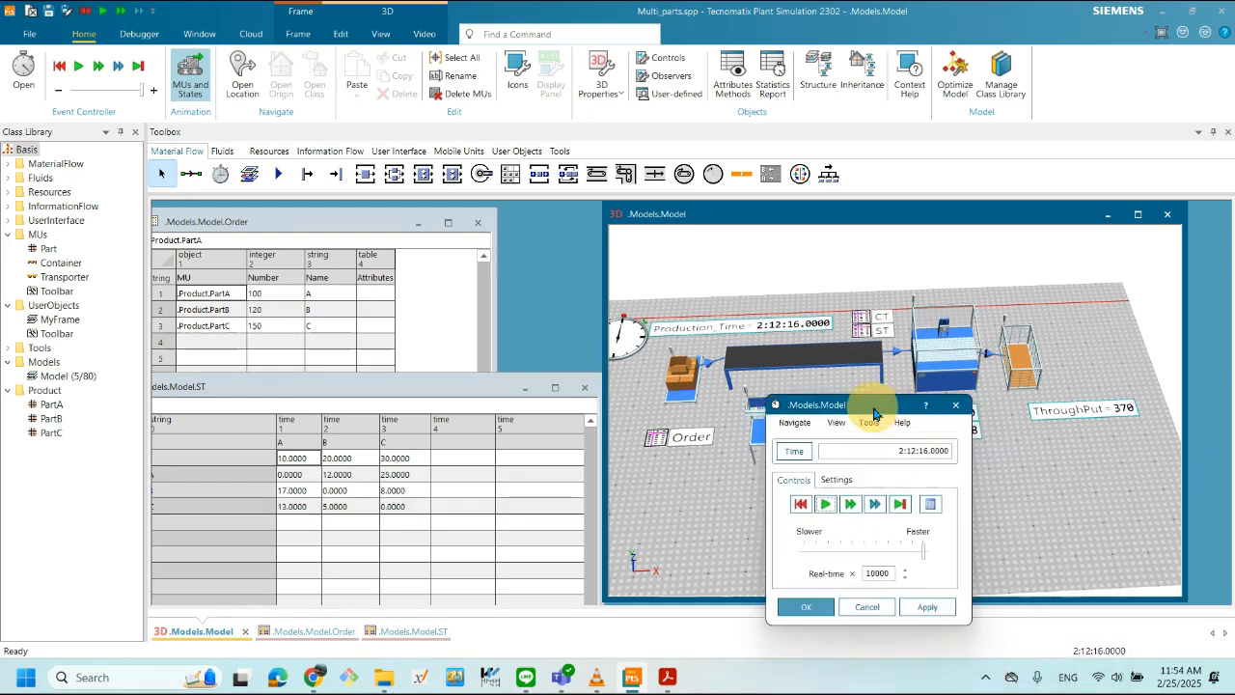
- Rerun the simulation from the start at real-time factor 2 to watch the CT and ST displays, and reset it
drag(923, 550, 816, 553)
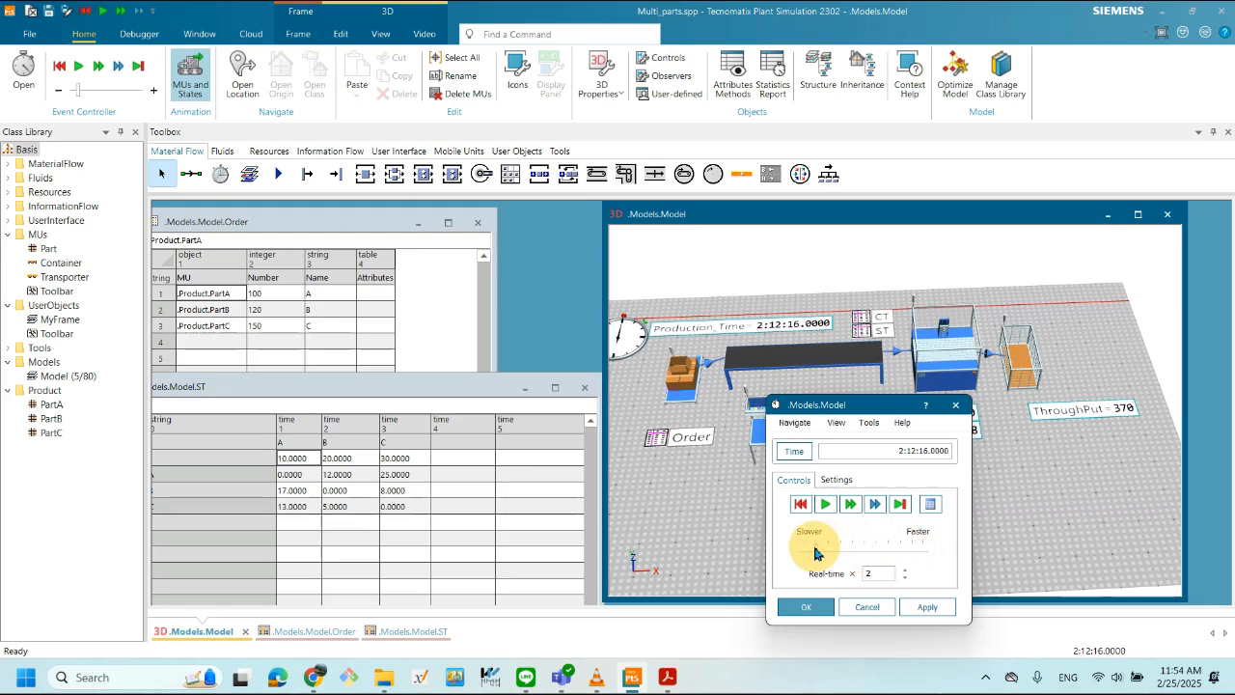
click(800, 504)
click(825, 503)
drag(870, 406, 743, 438)
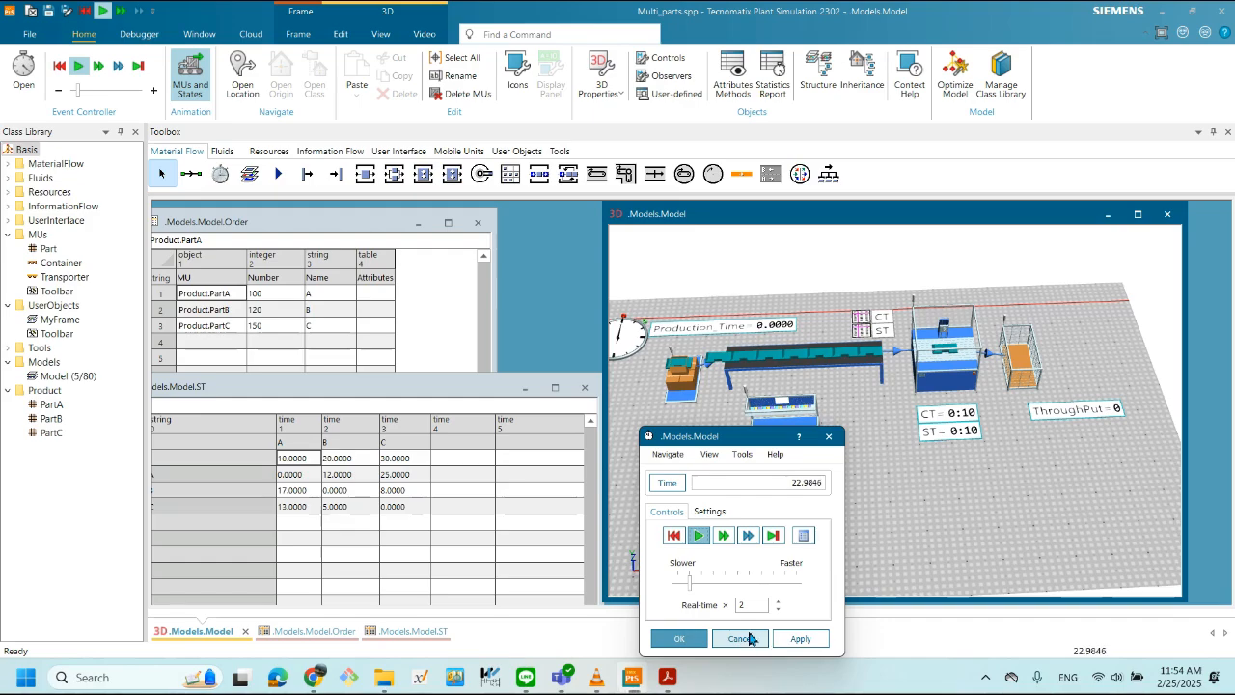
click(675, 538)
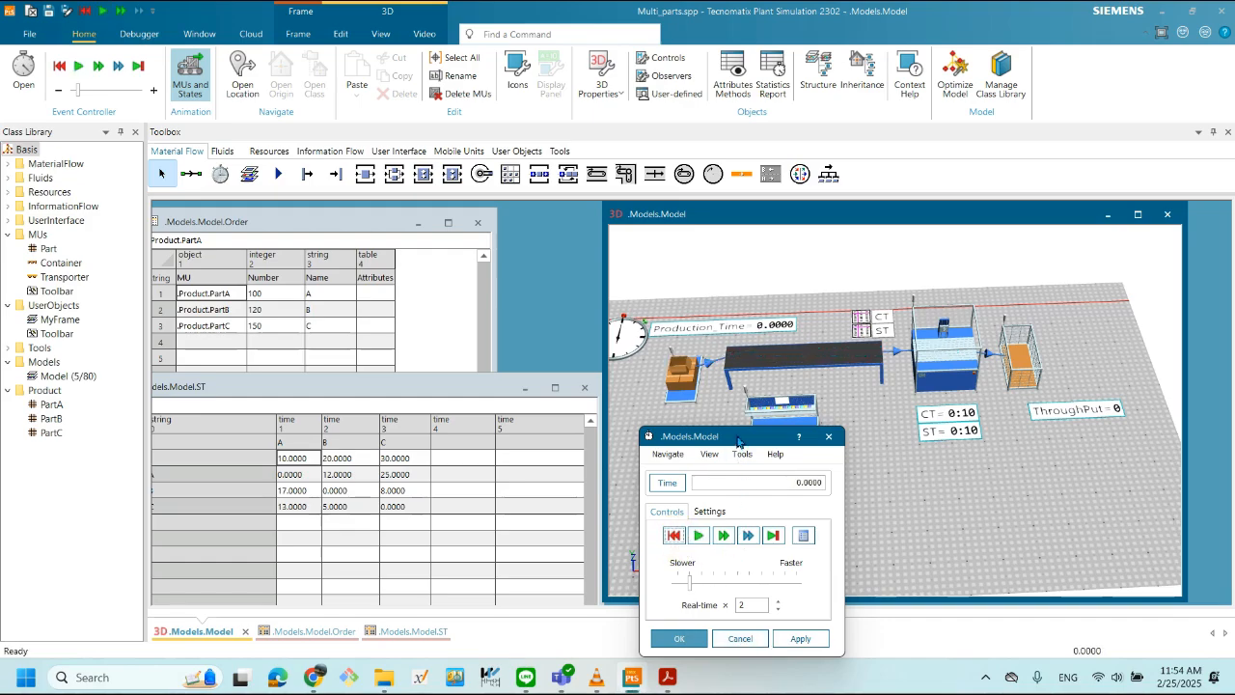
drag(743, 437, 826, 468)
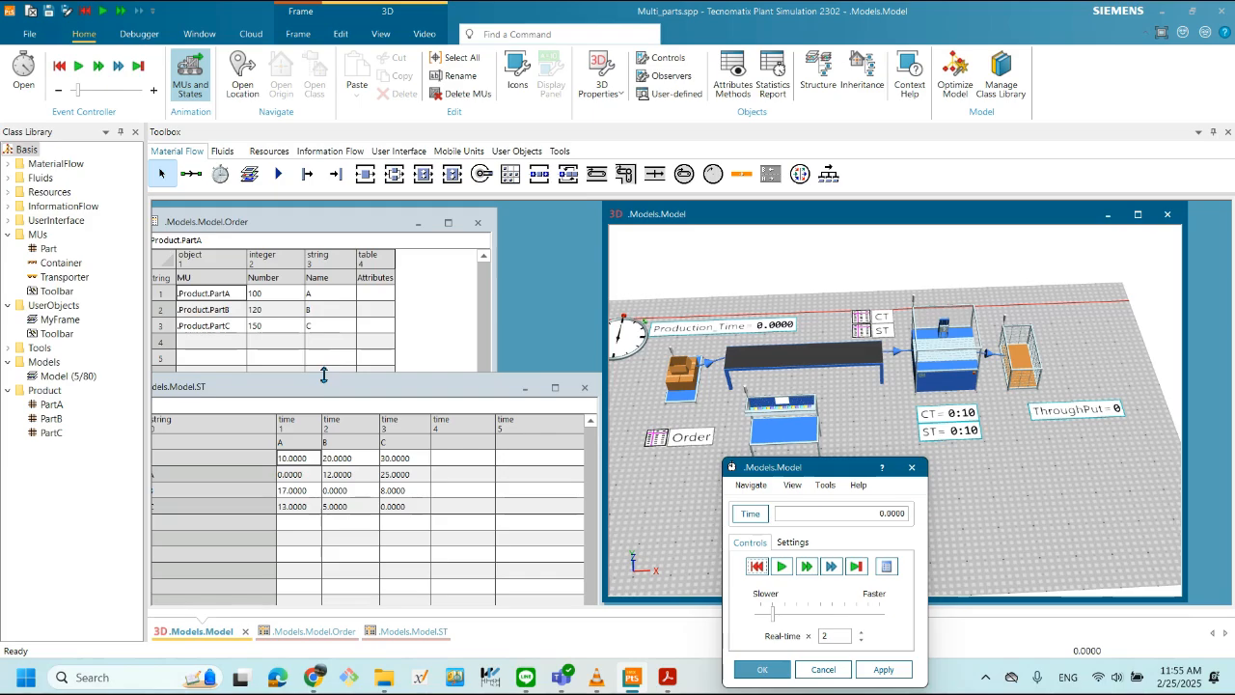
- Set the quantities of PartA, PartB and PartC in the Order table to 1 each
drag(321, 391, 318, 451)
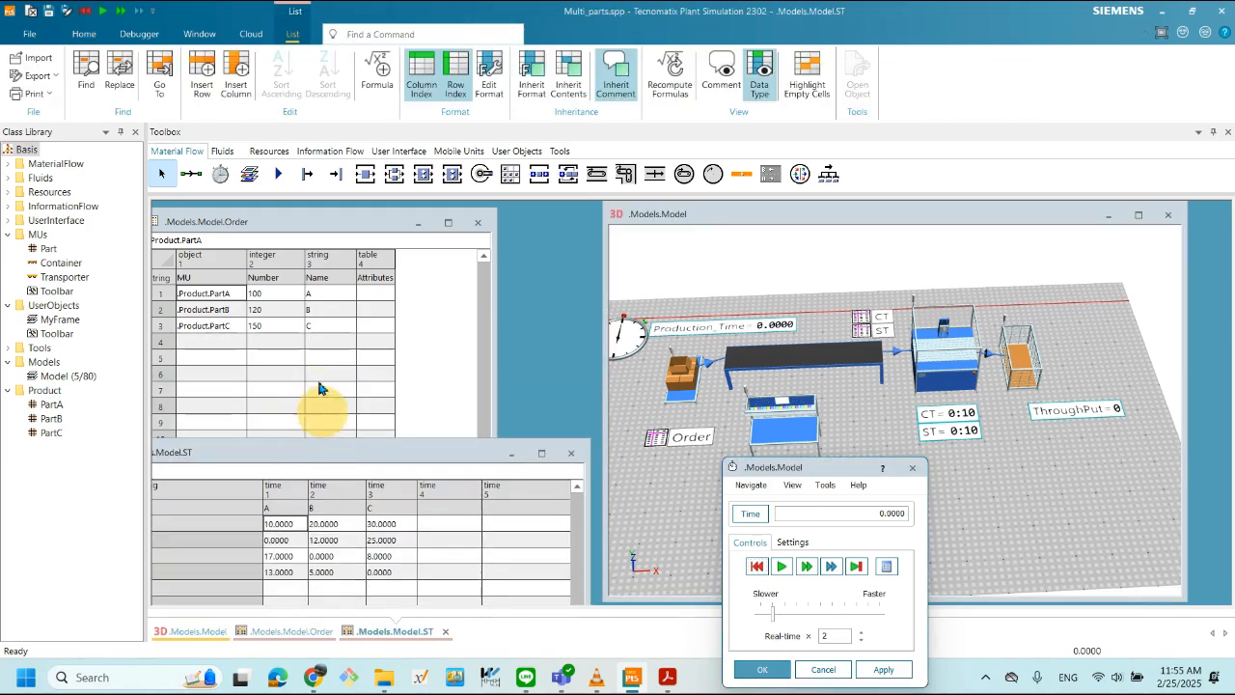
click(286, 292)
double_click(287, 293)
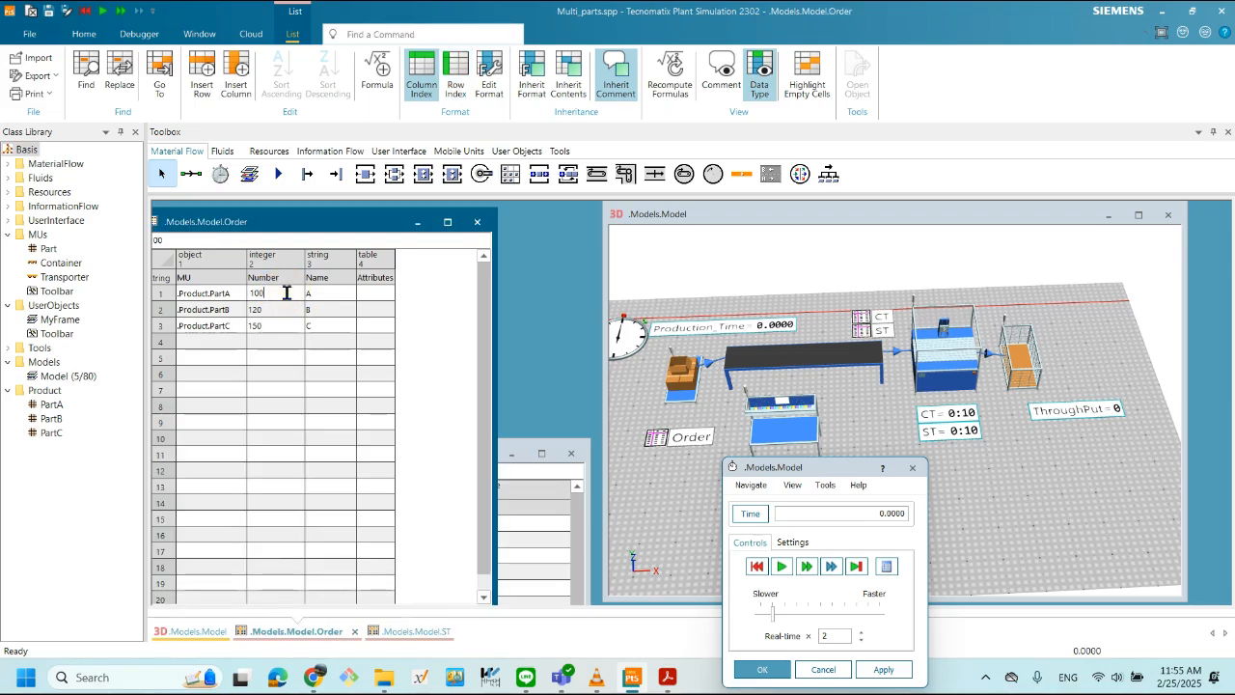
text(1)
click(283, 309)
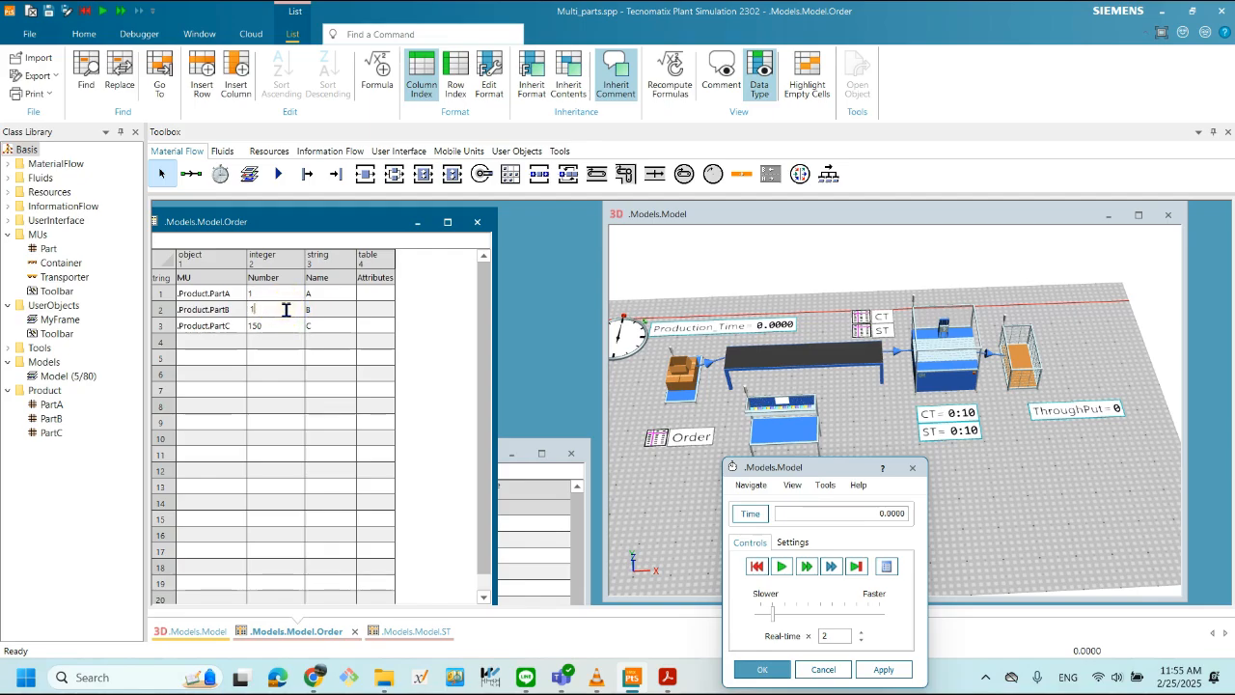
click(298, 325)
double_click(300, 325)
drag(822, 473, 941, 480)
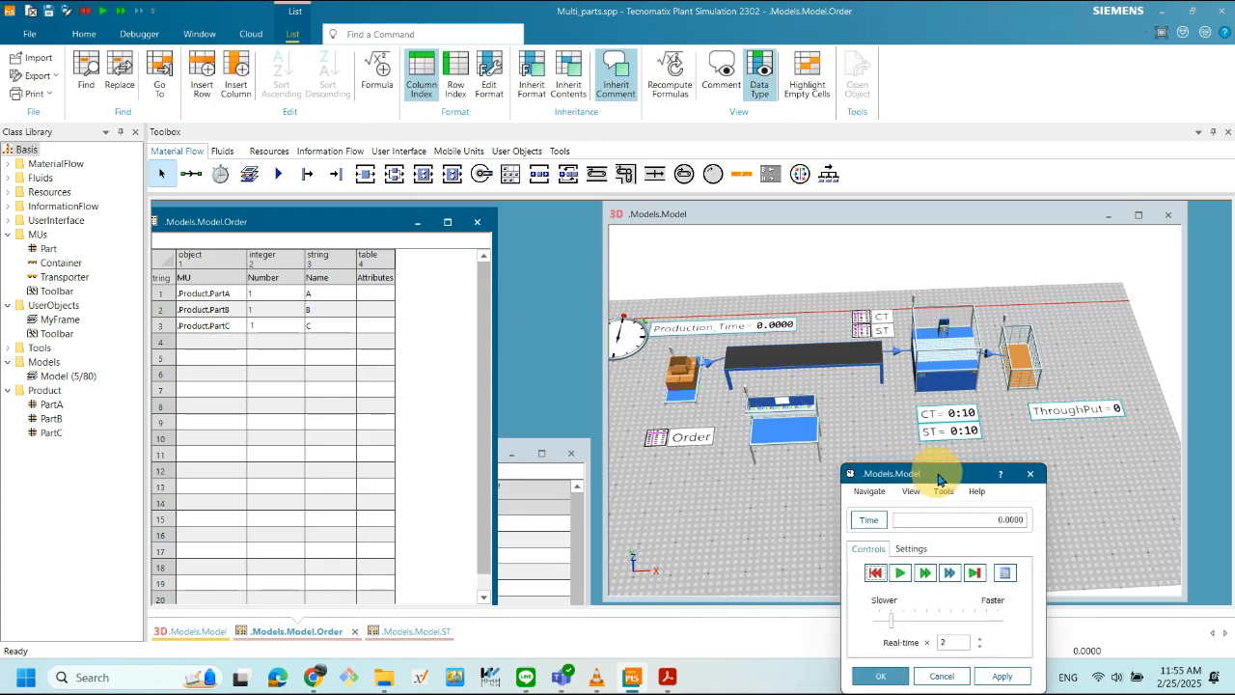
click(440, 380)
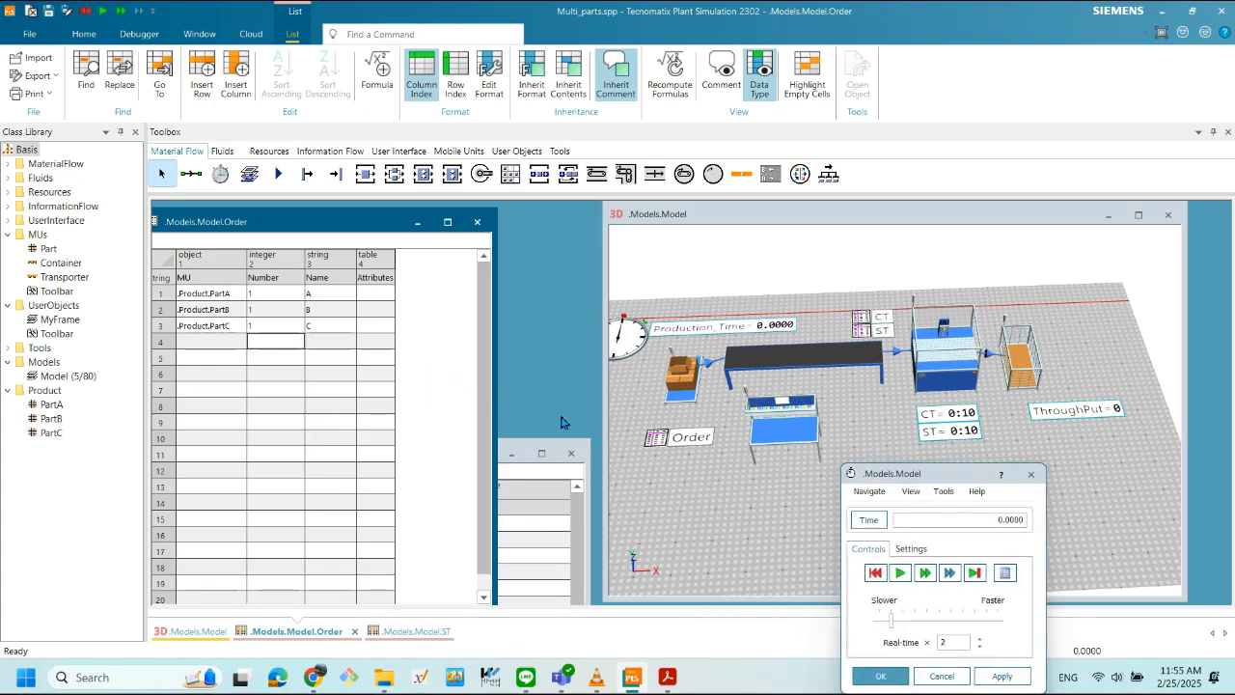
- Run the simulation at real-time factor 2 with the ST matrix in view to compare its set-up times with the ST display
click(877, 480)
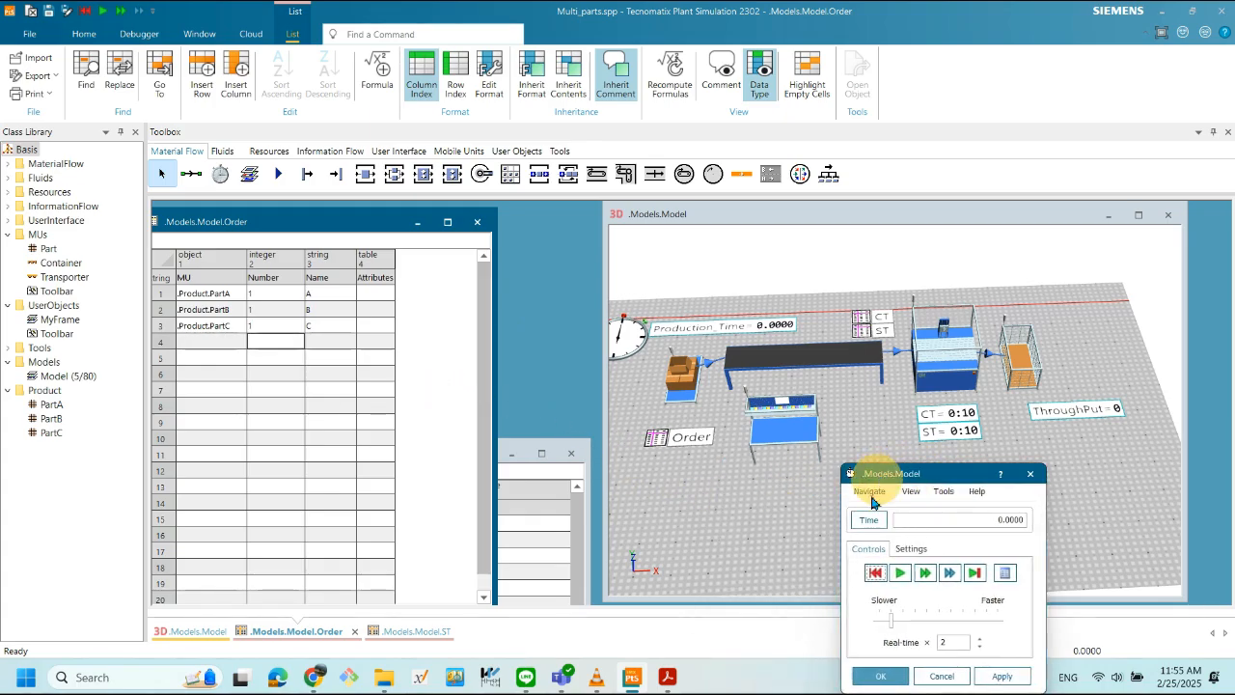
click(898, 574)
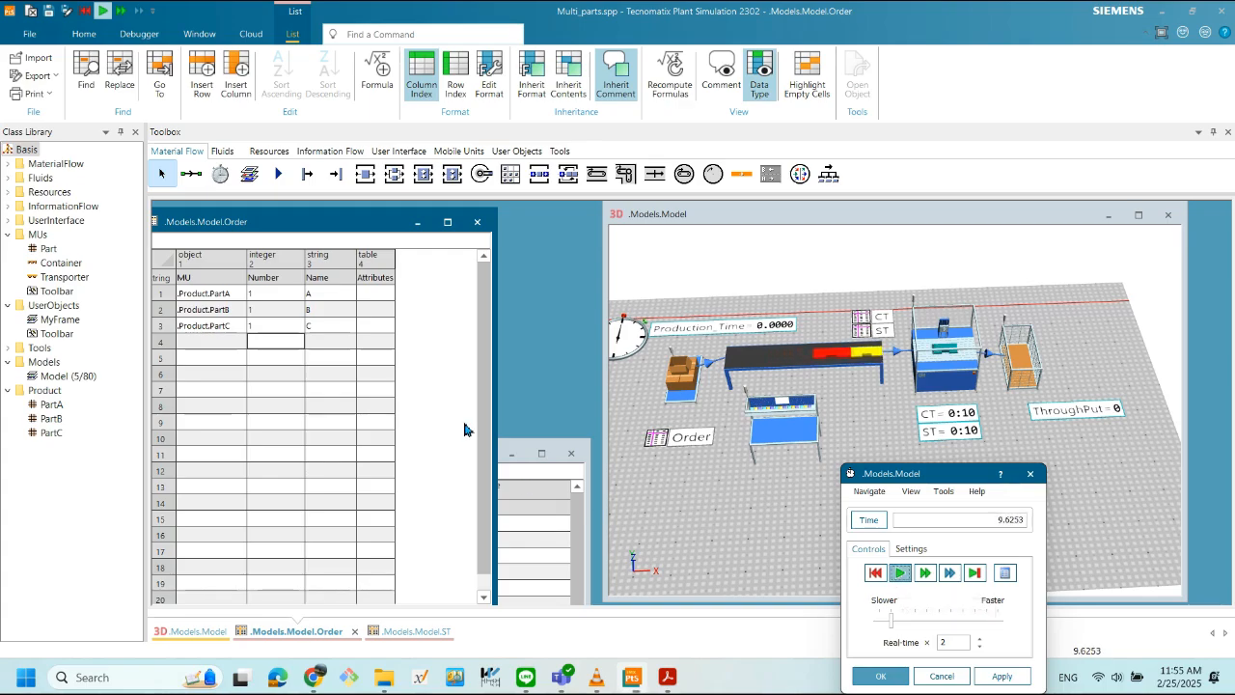
click(505, 452)
drag(454, 452, 490, 319)
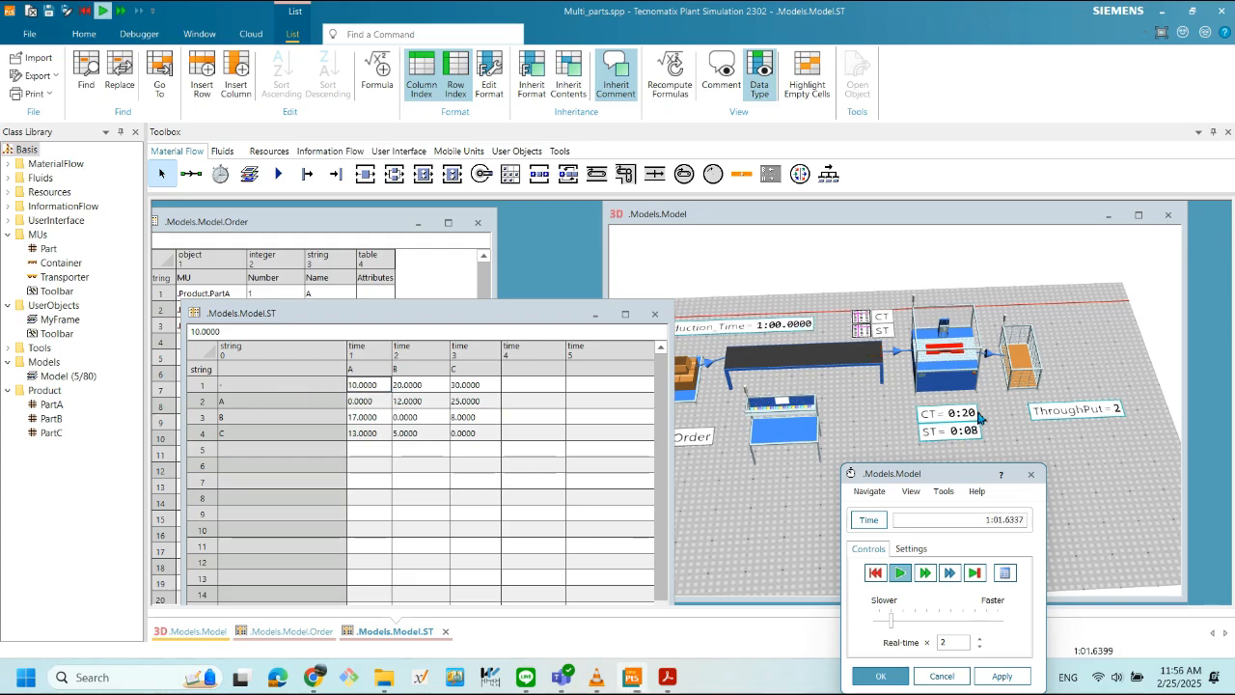
mouse_move(961, 362)
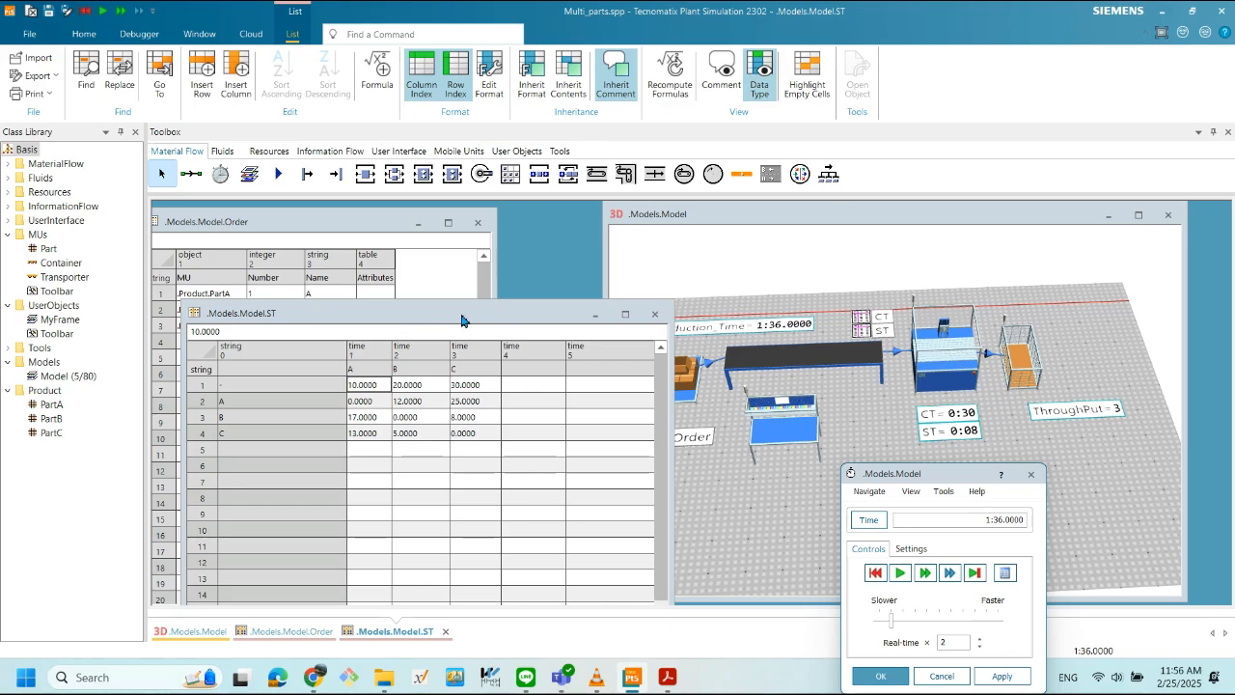
- Reset the simulation and change the Source's MU selection to Sequence Cyclical, keeping Order as its table
drag(465, 316, 397, 303)
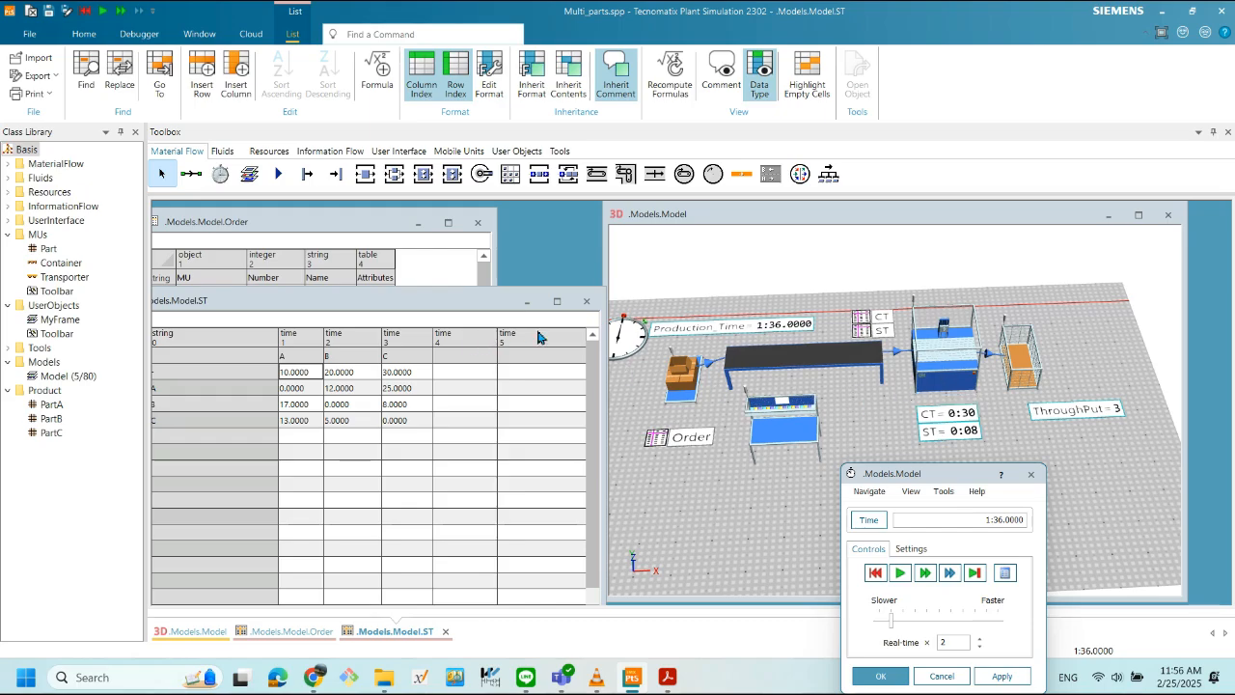
double_click(685, 376)
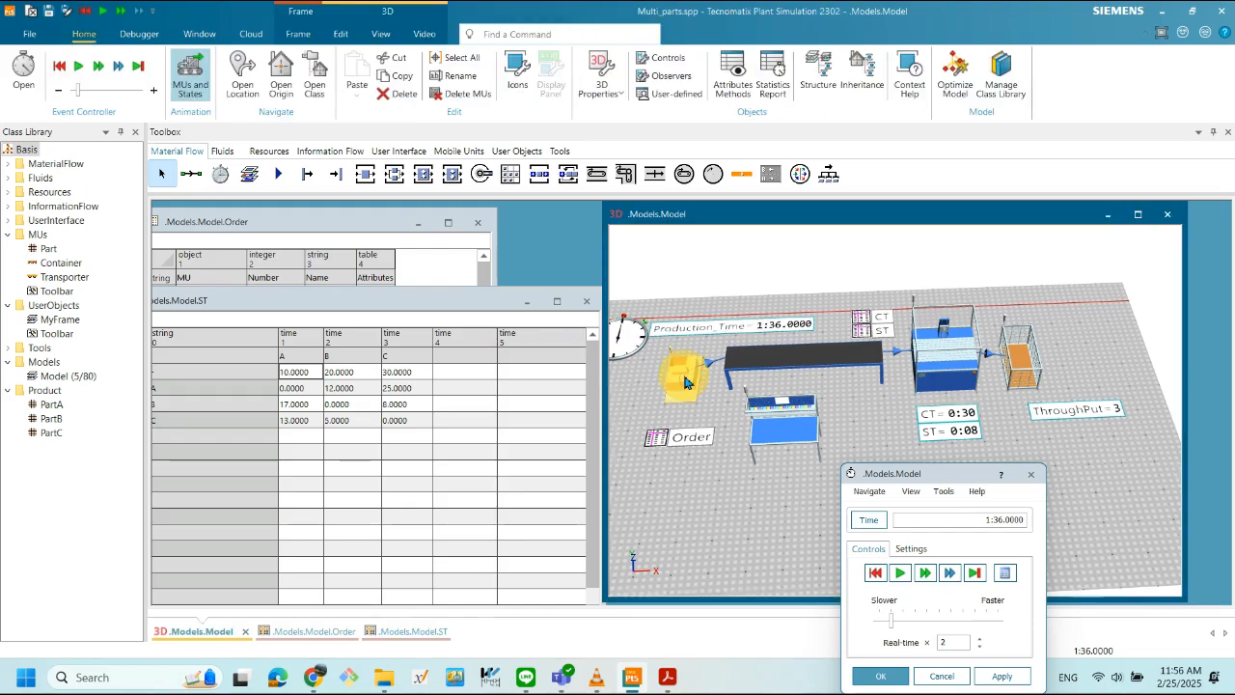
click(875, 573)
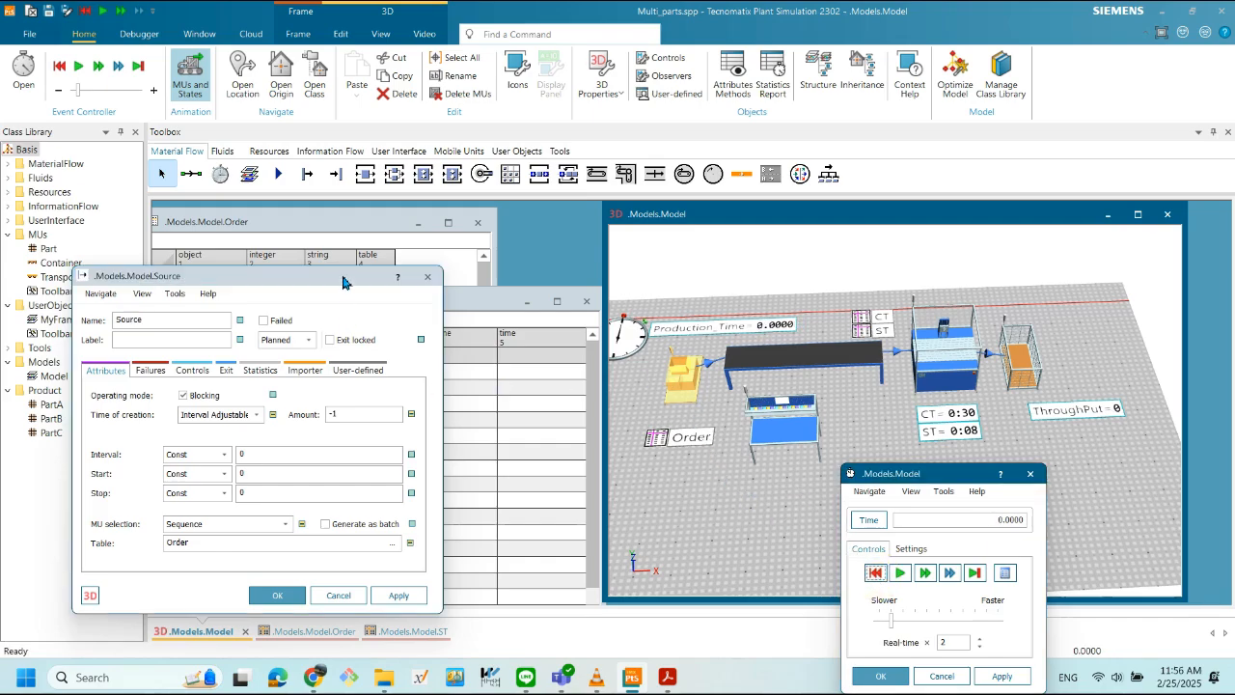
drag(335, 281, 514, 250)
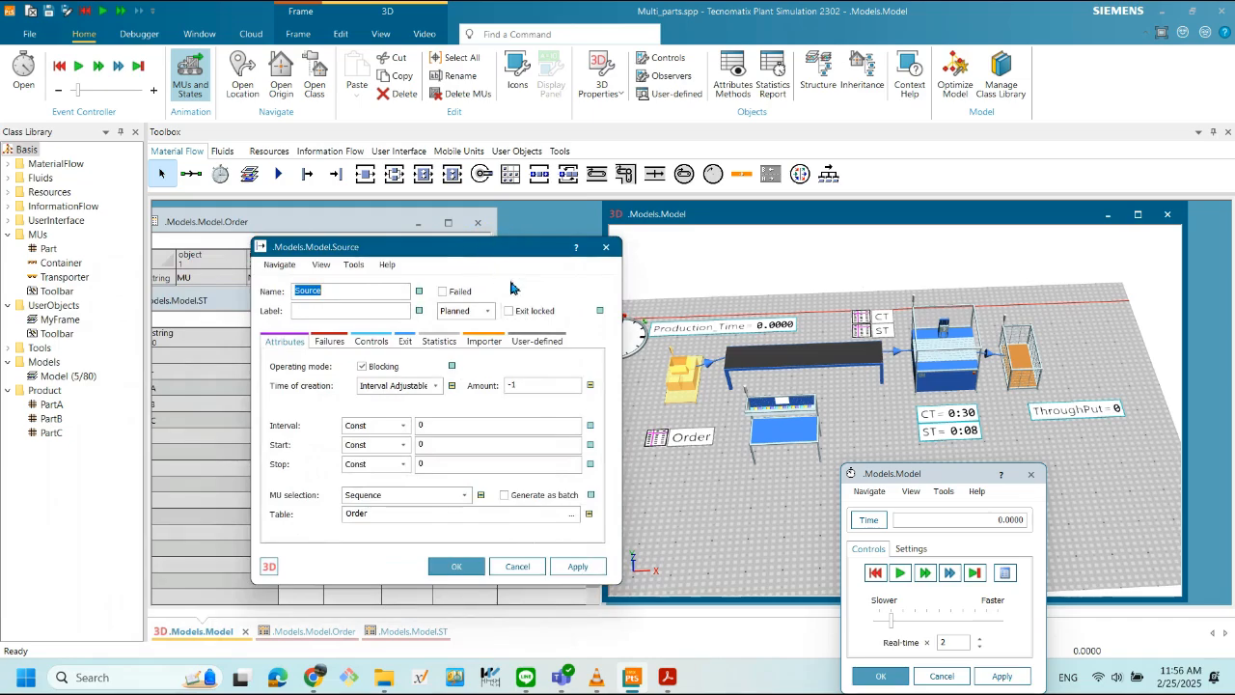
click(463, 498)
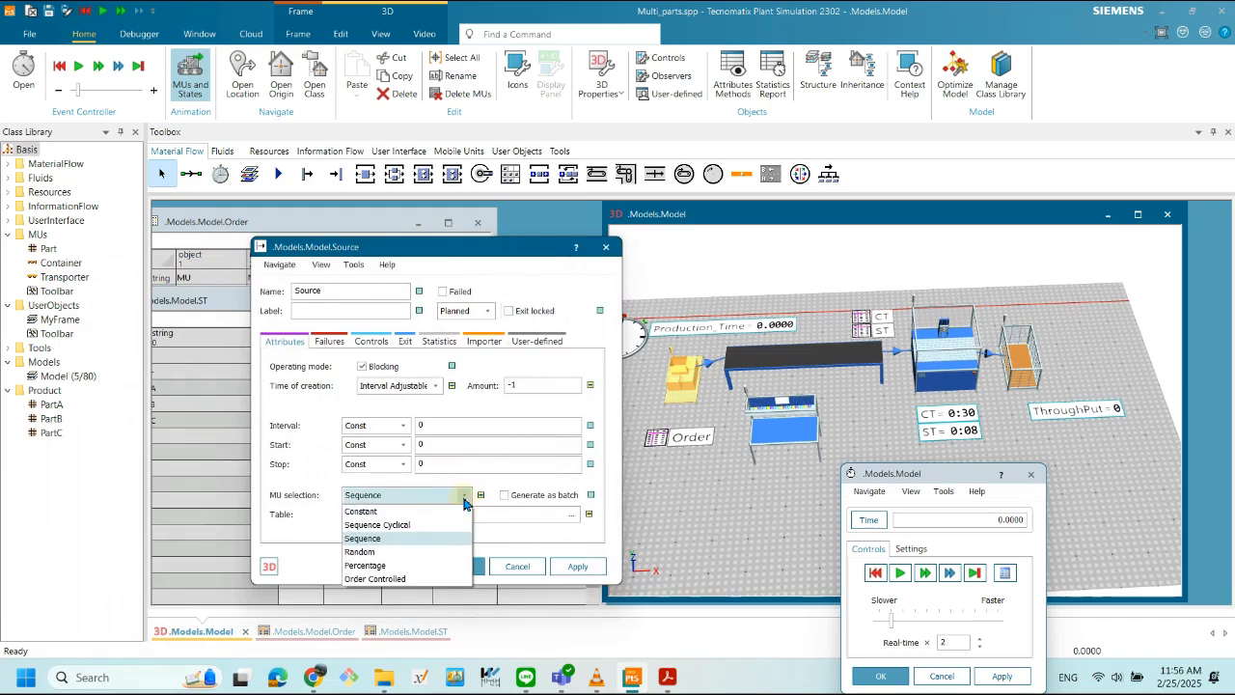
click(412, 525)
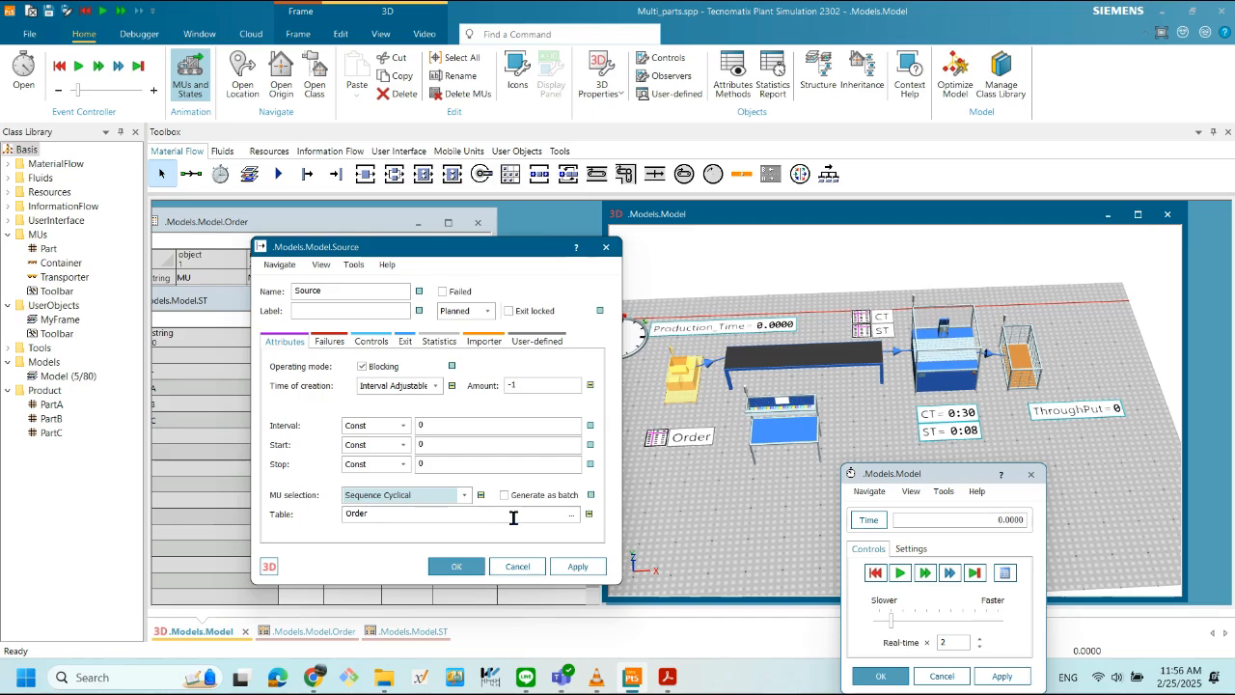
click(577, 566)
click(457, 568)
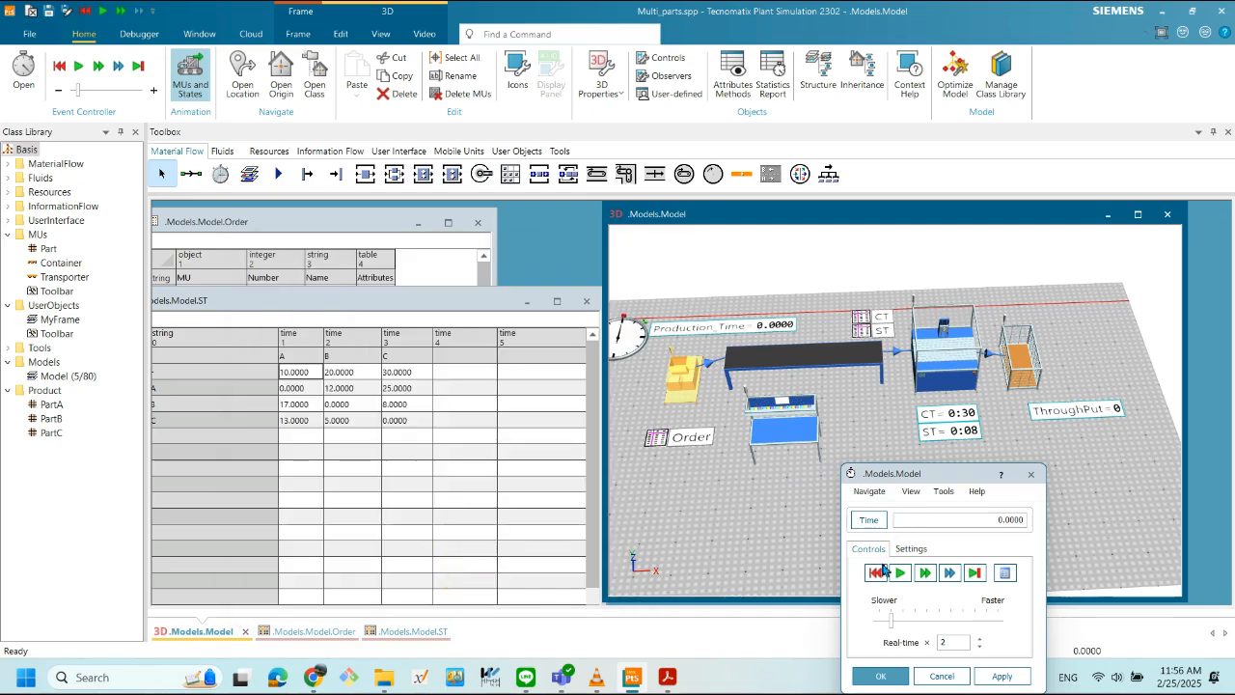
- Run the simulation from the start, raise the real-time factor to 2.5, and watch the Station's CT and ST displays
click(877, 571)
click(900, 573)
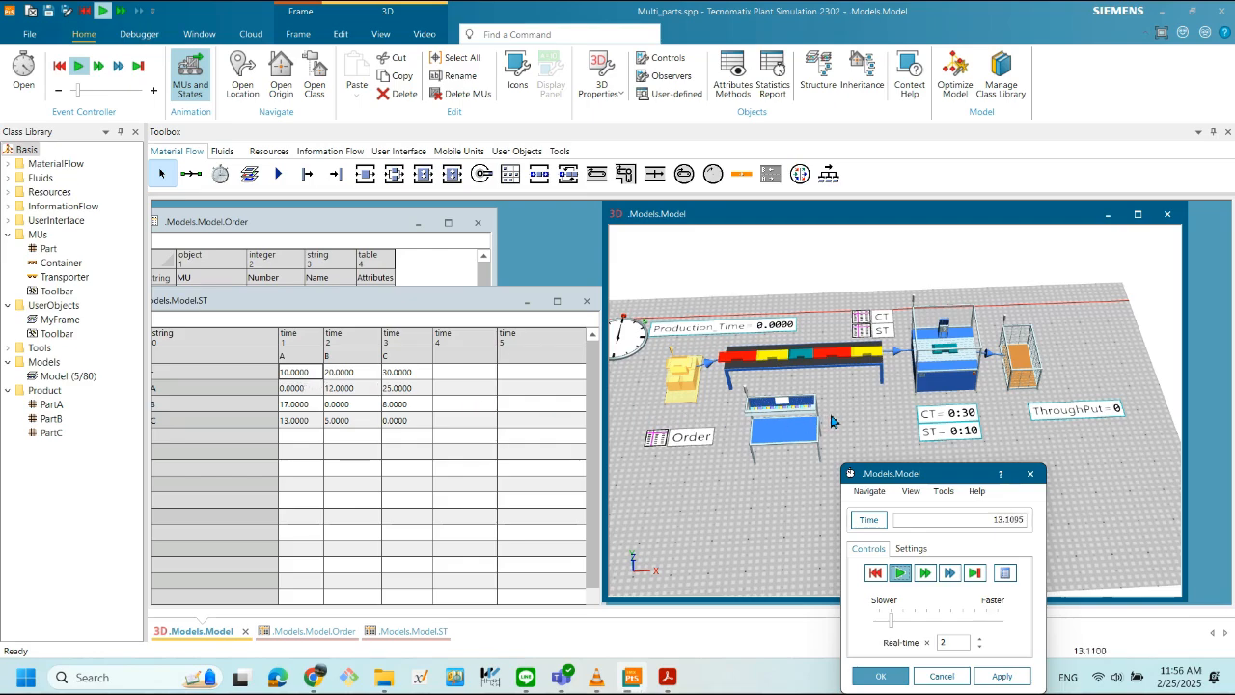
drag(917, 472, 880, 461)
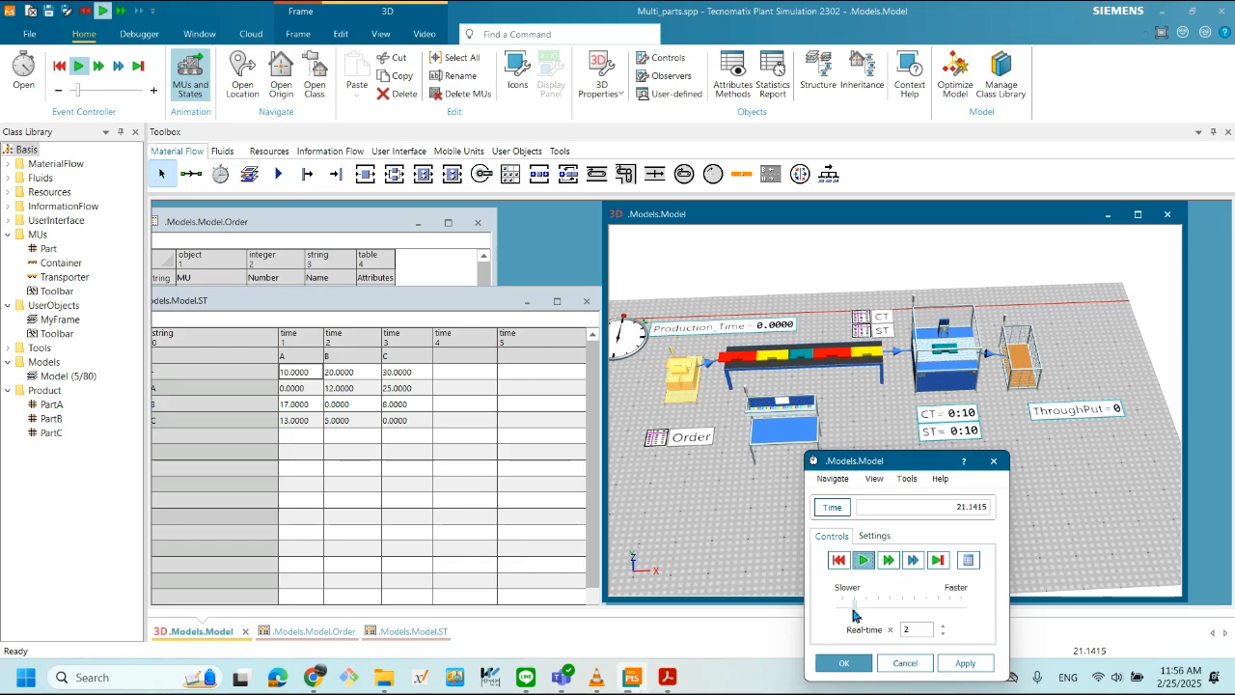
drag(856, 608, 858, 608)
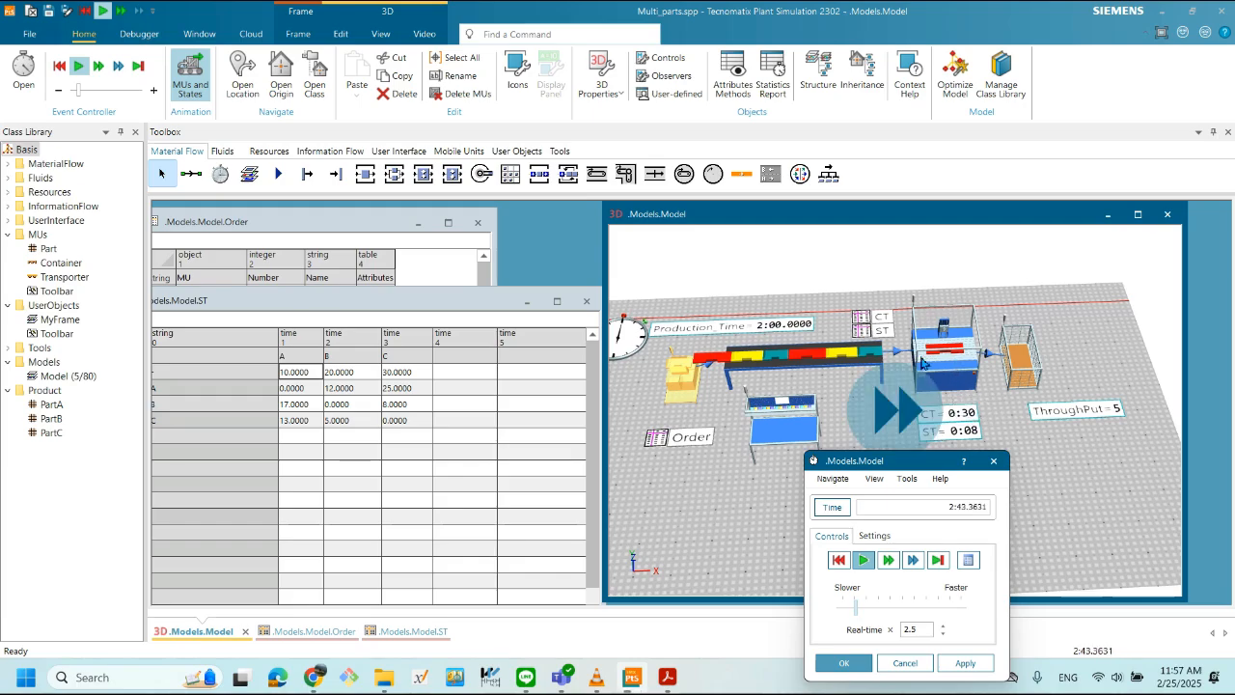
mouse_move(952, 359)
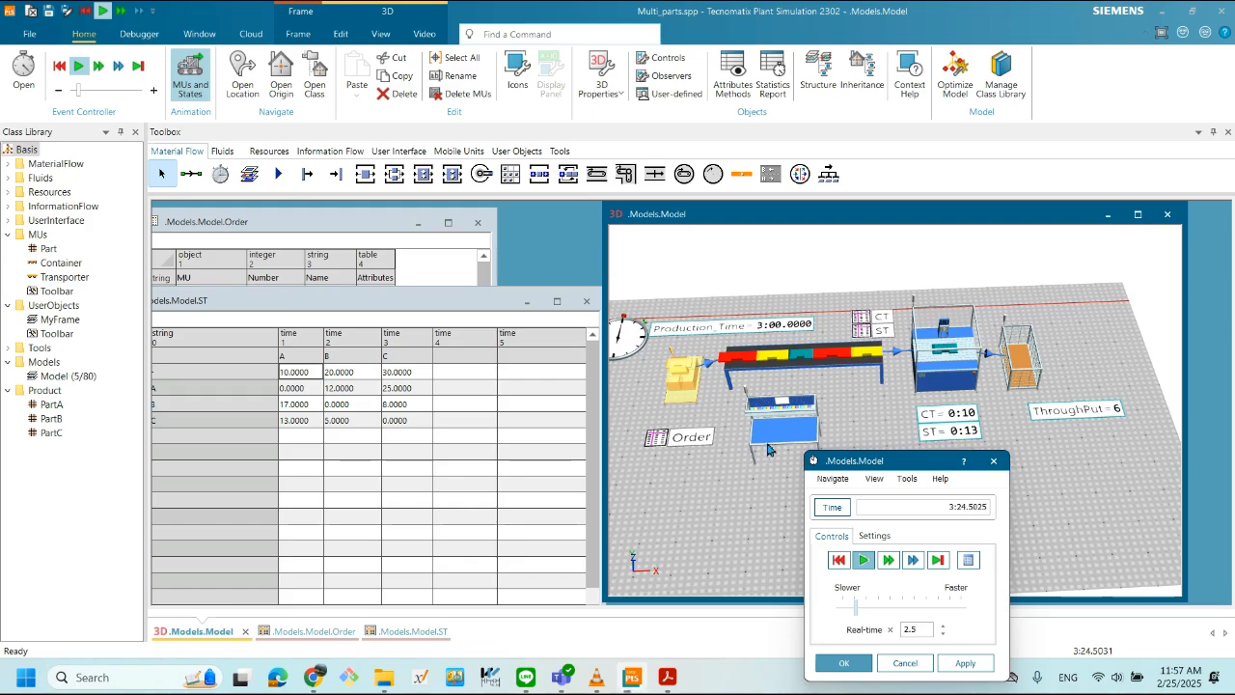
- Reposition the event controller around the 3D model and reset the simulation
drag(920, 461, 610, 445)
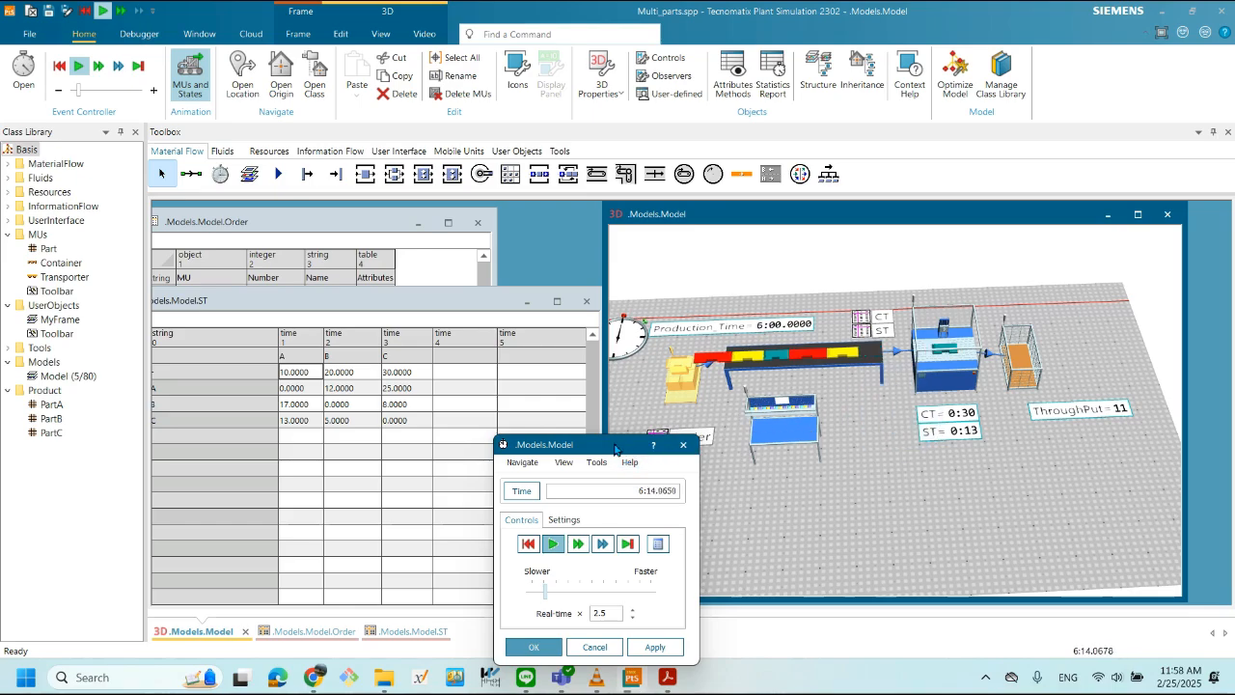
drag(647, 446, 646, 408)
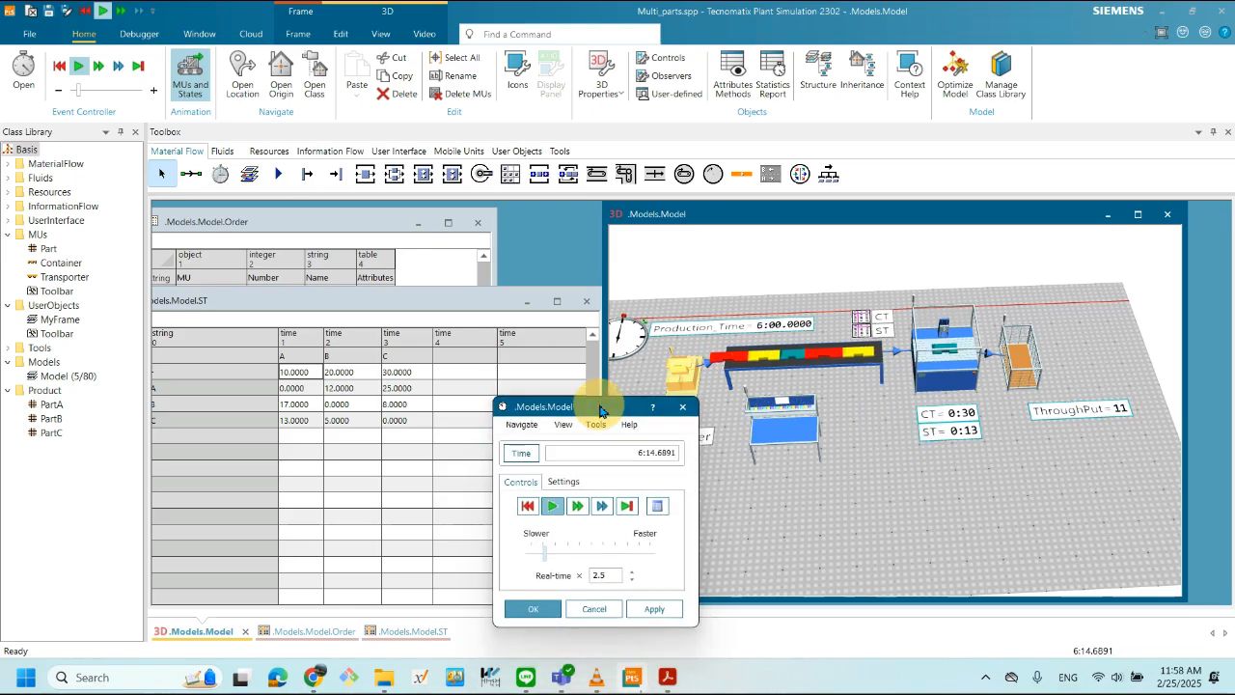
drag(612, 416, 798, 449)
click(909, 494)
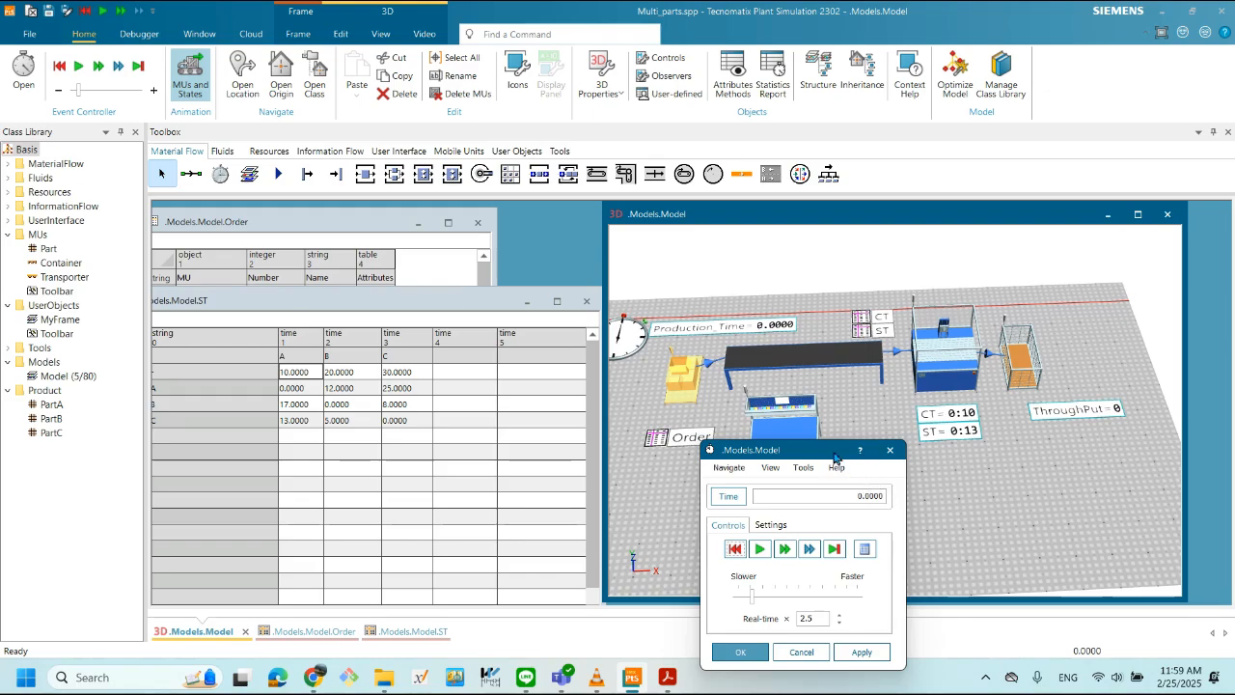
drag(830, 451, 854, 386)
click(761, 494)
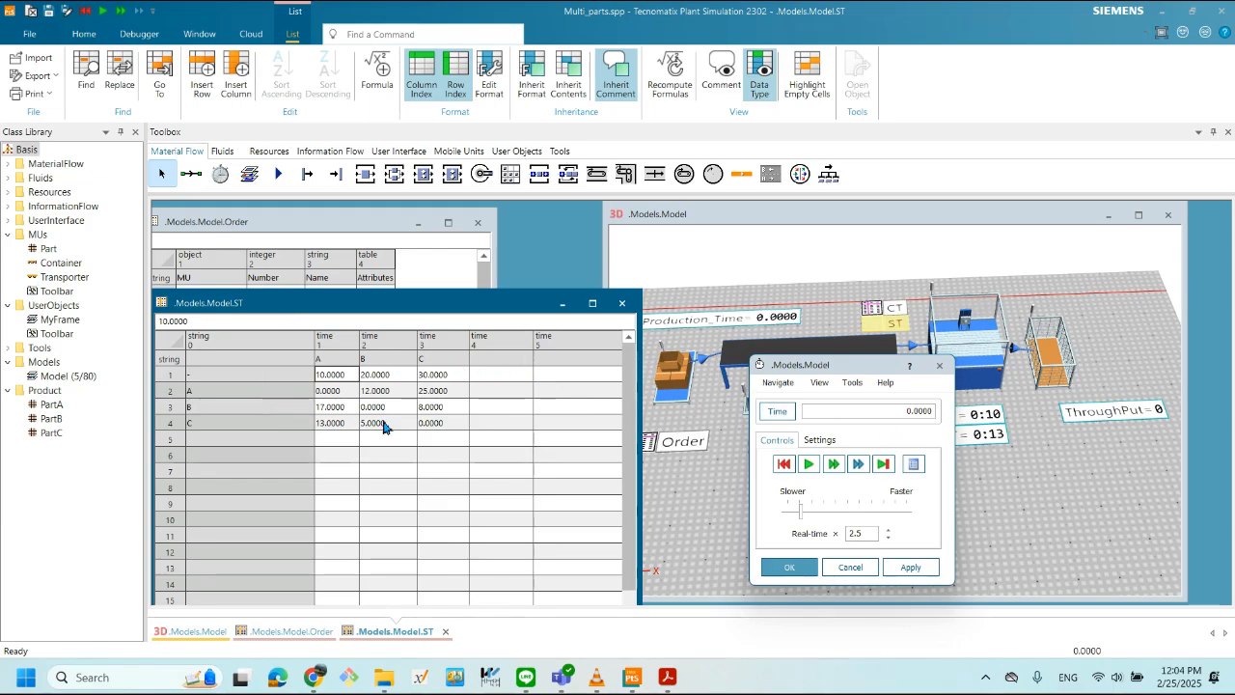
- Examine the ST set-up time matrix against the Order table's part sequence and the Station's CT and ST displays
drag(289, 303, 487, 360)
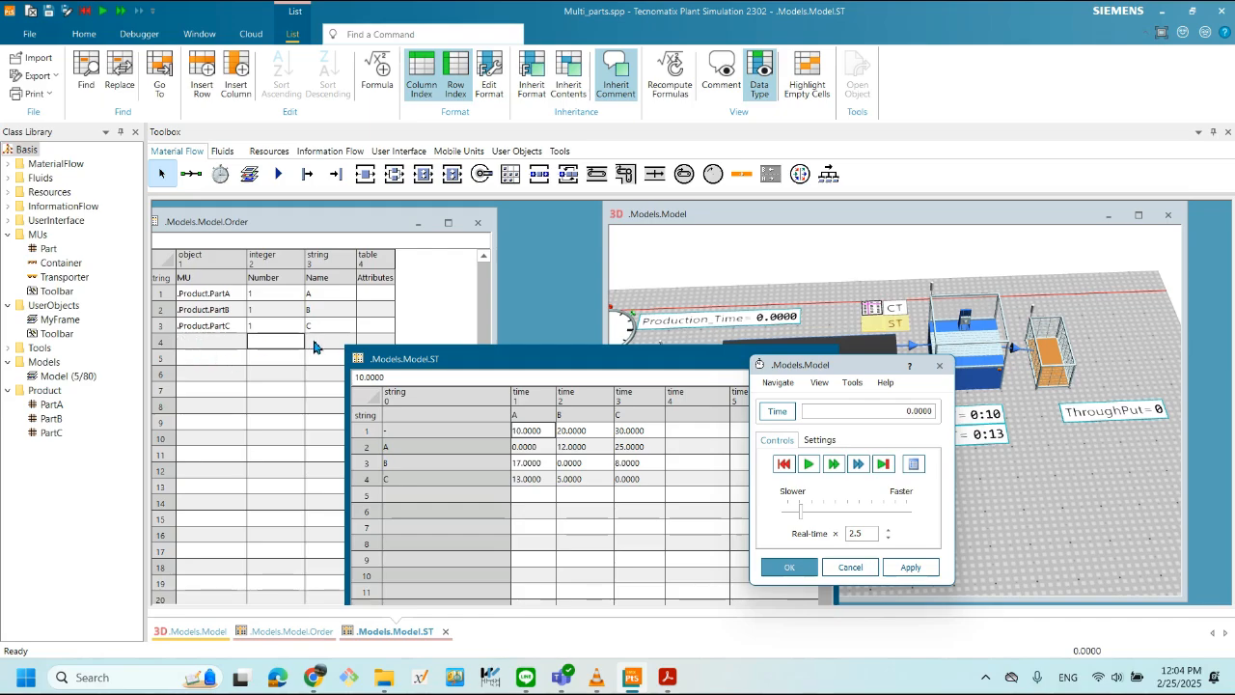
drag(448, 355, 252, 287)
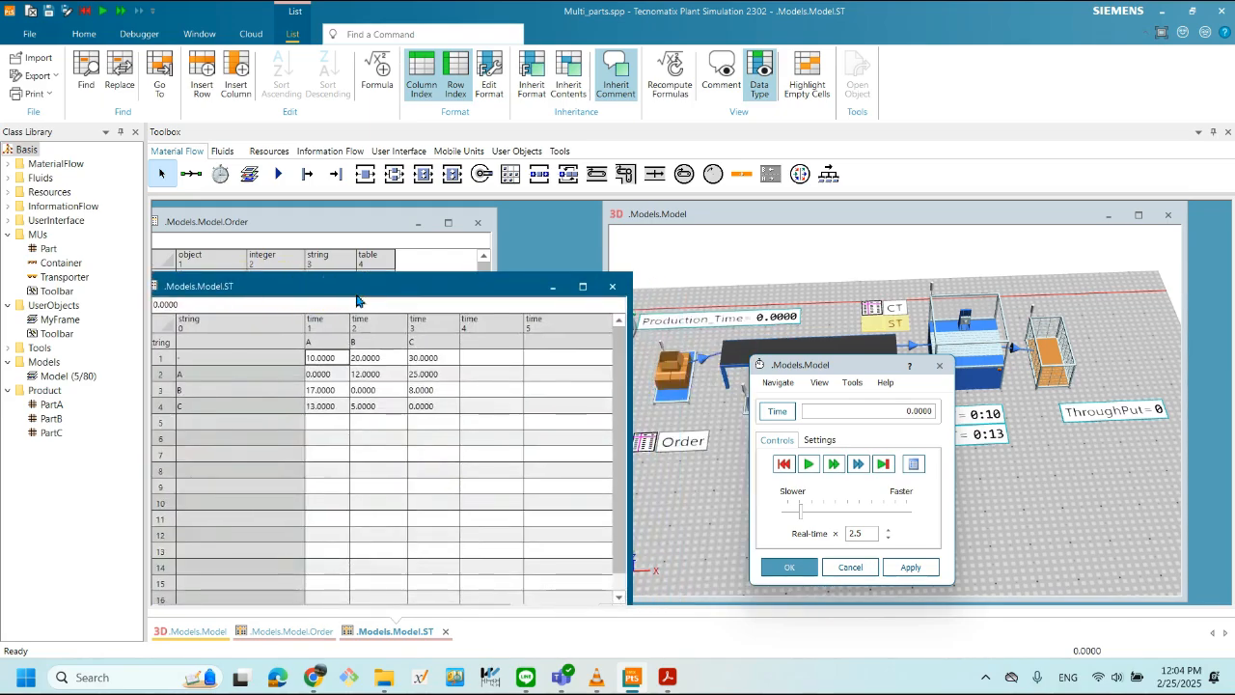
drag(355, 295, 345, 284)
drag(825, 365, 728, 457)
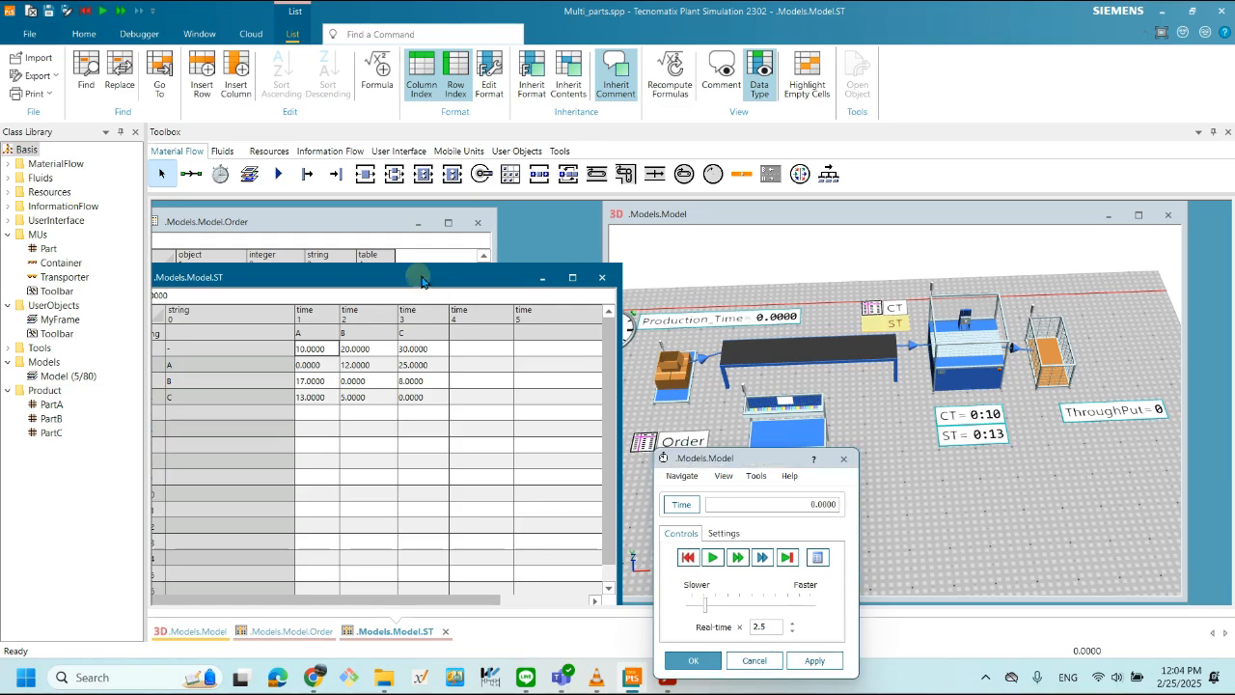
drag(419, 277, 536, 285)
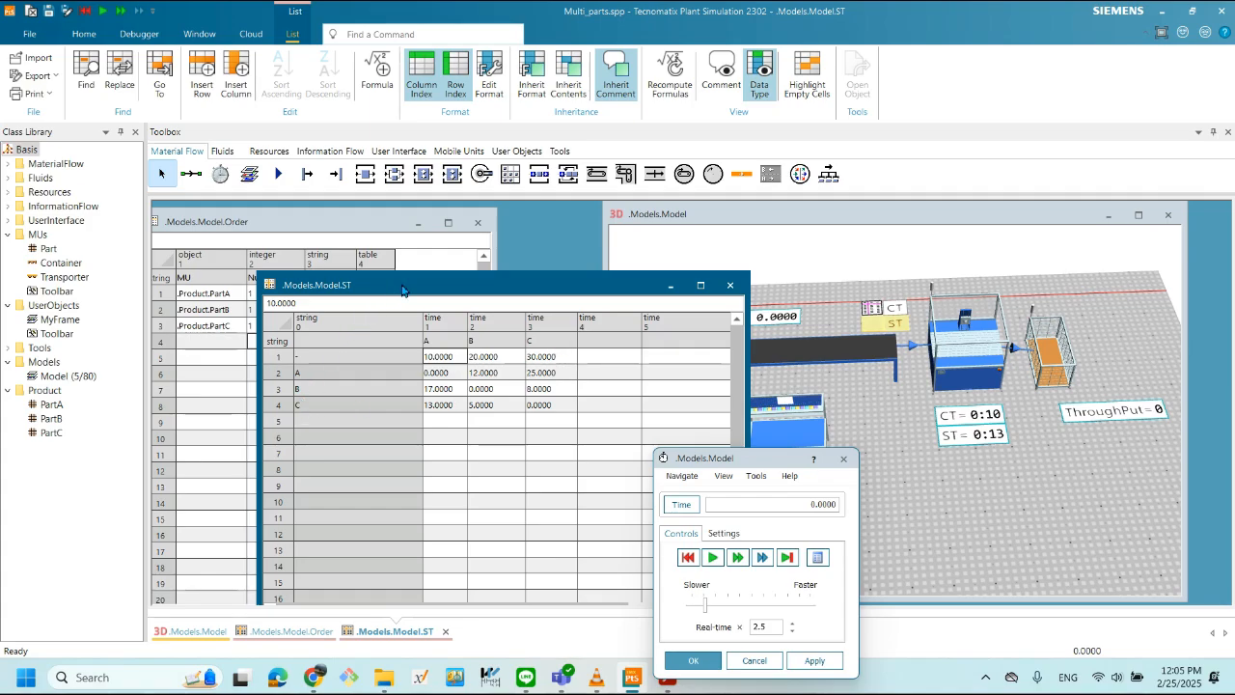
drag(403, 289, 551, 292)
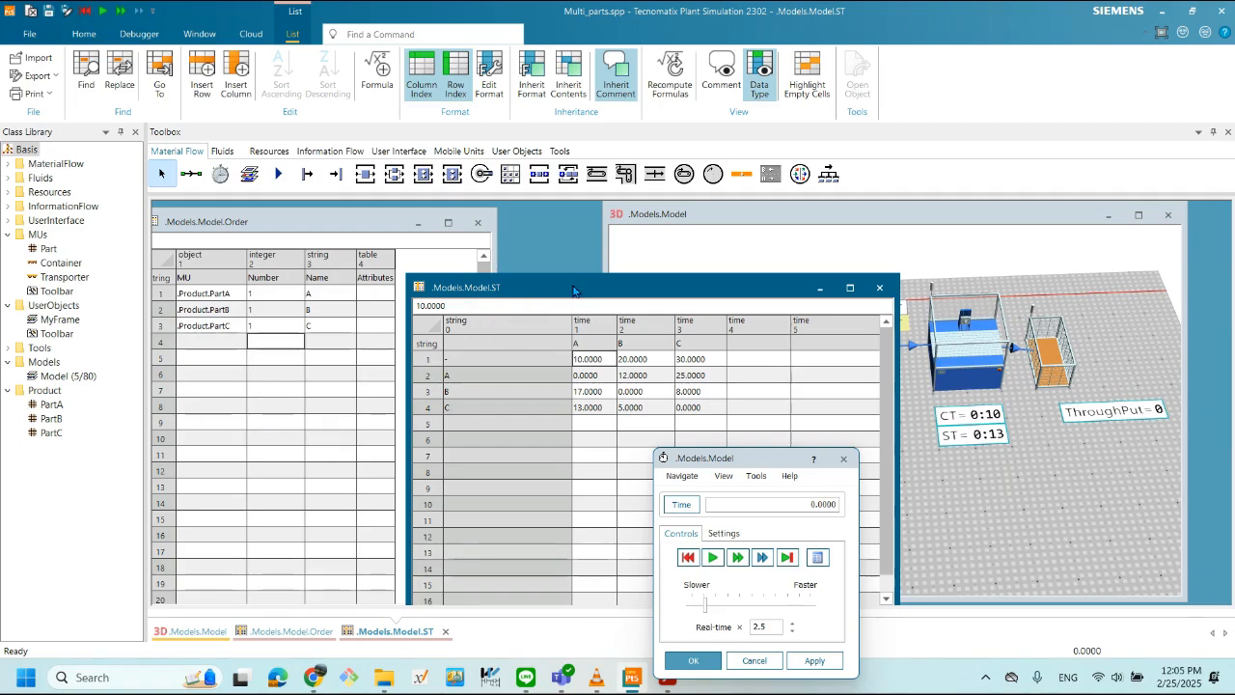
drag(573, 290, 376, 273)
drag(799, 464, 688, 450)
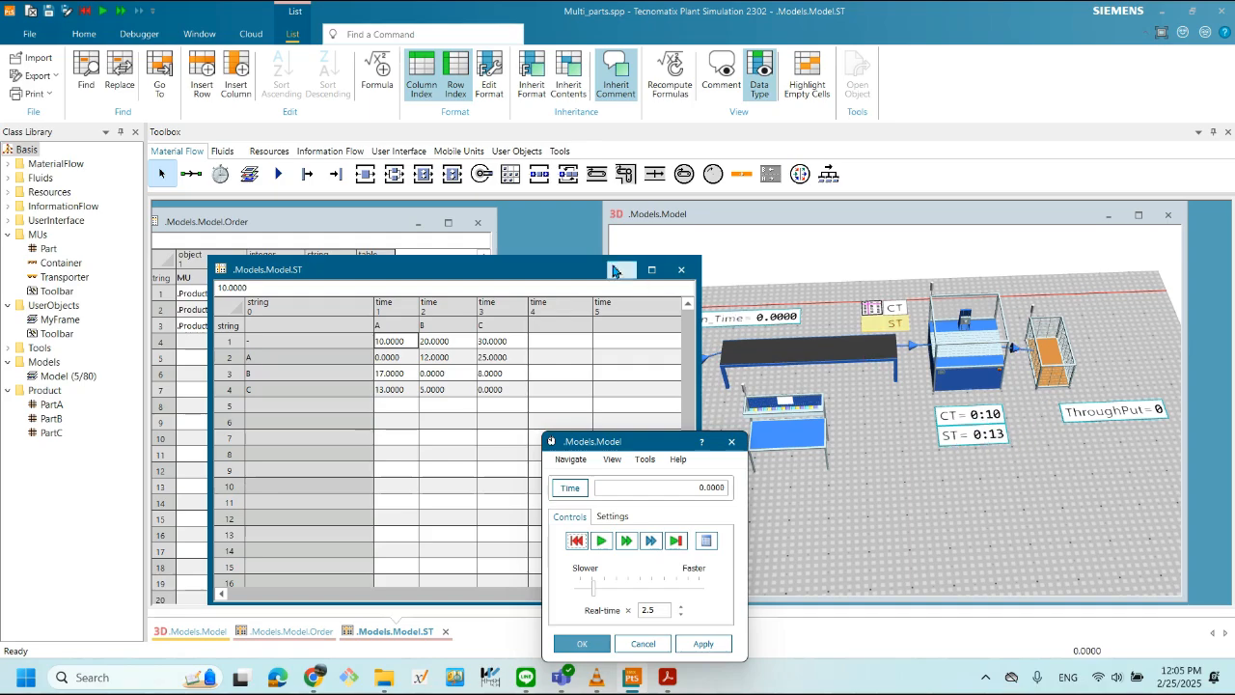
drag(551, 271, 572, 263)
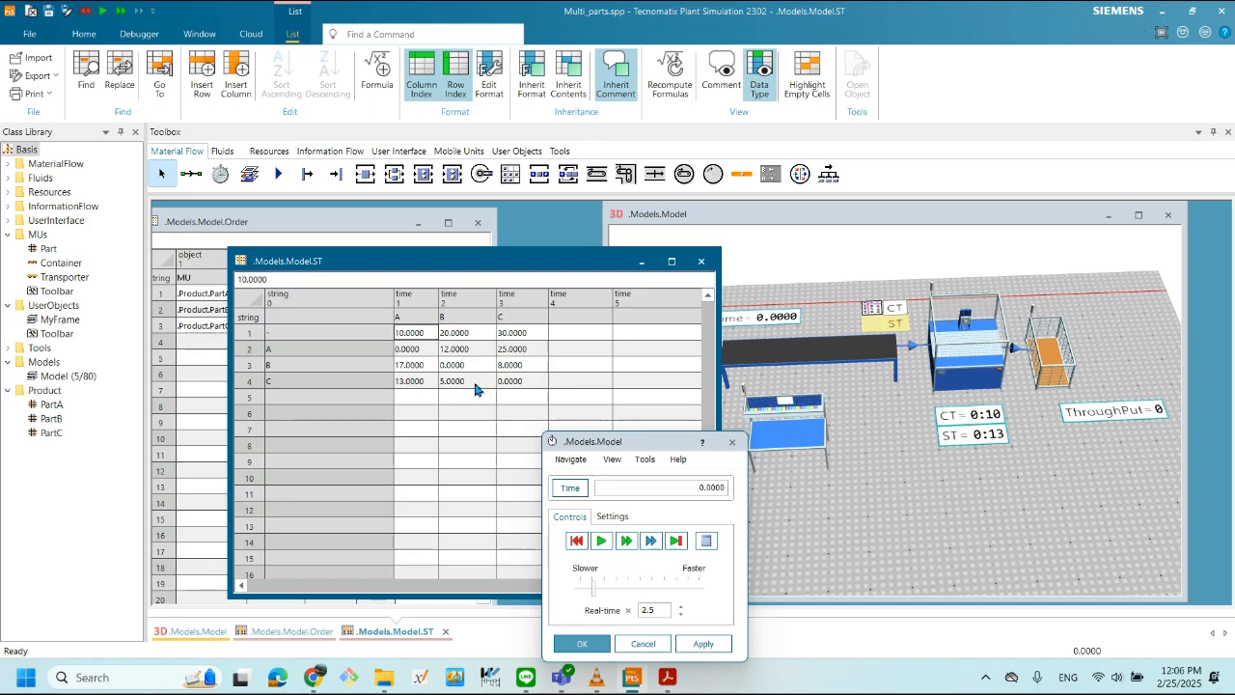
- Narrow the ST table window, place the event controller clear of the 3D production line, and reset the simulation
drag(666, 444, 637, 301)
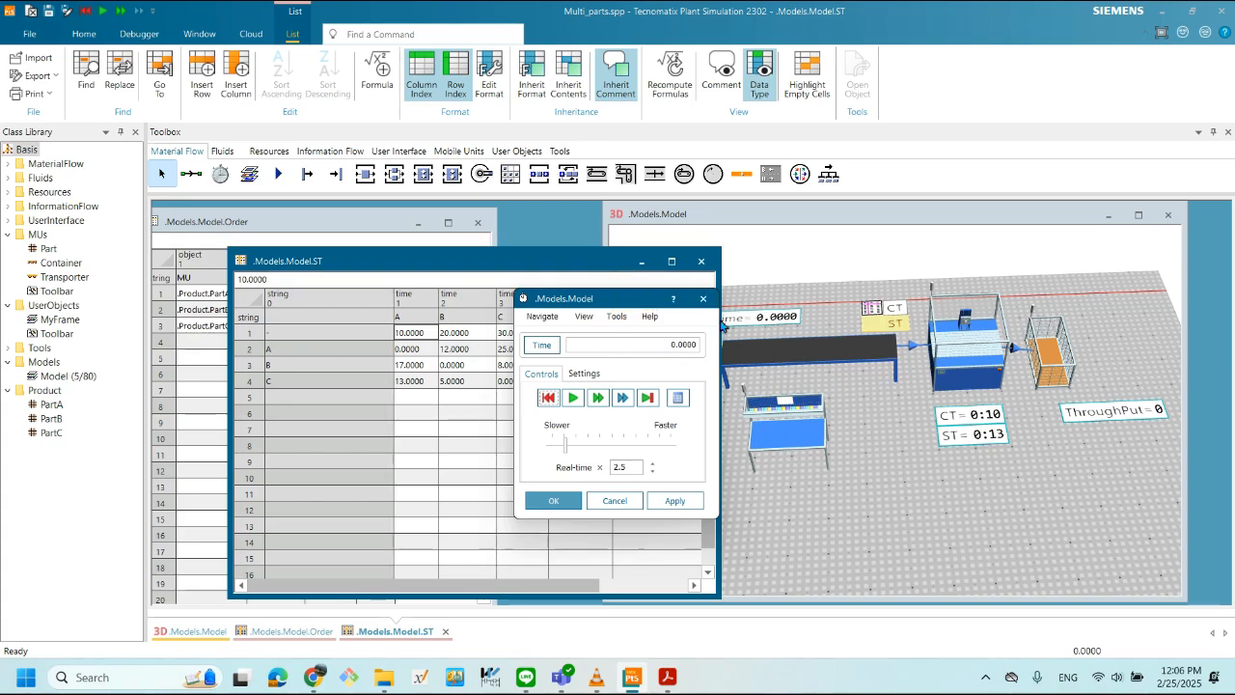
drag(569, 263, 474, 233)
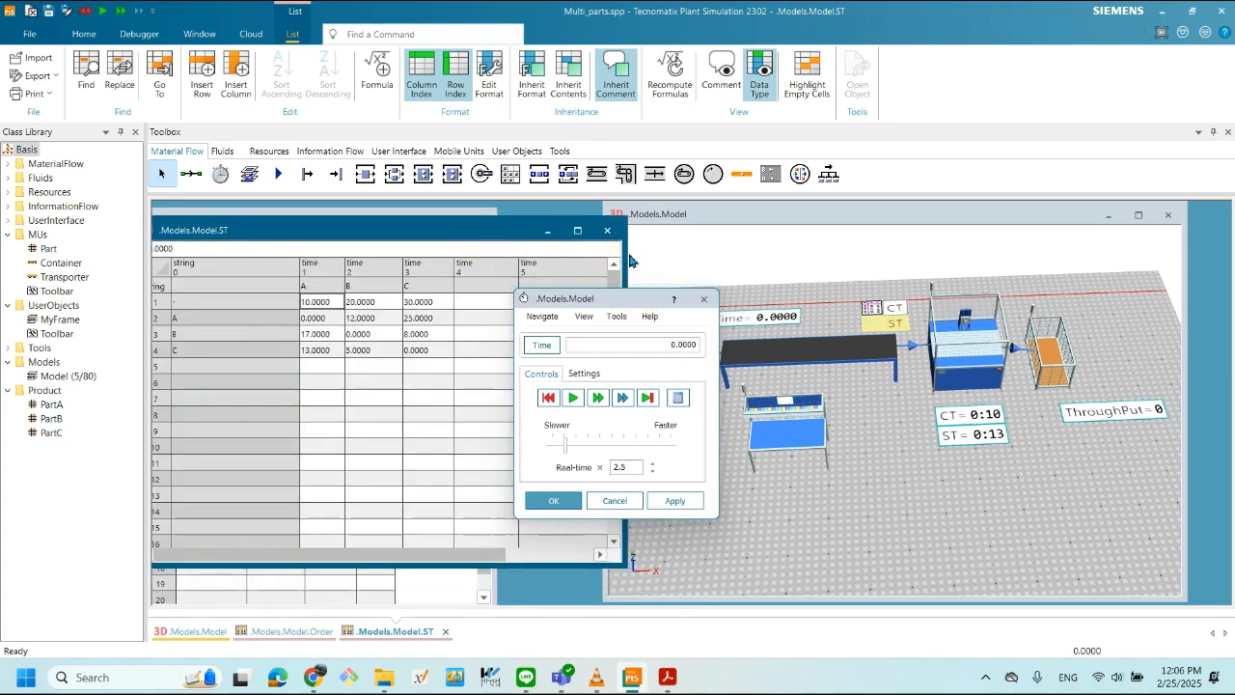
drag(627, 252, 473, 252)
drag(612, 299, 505, 271)
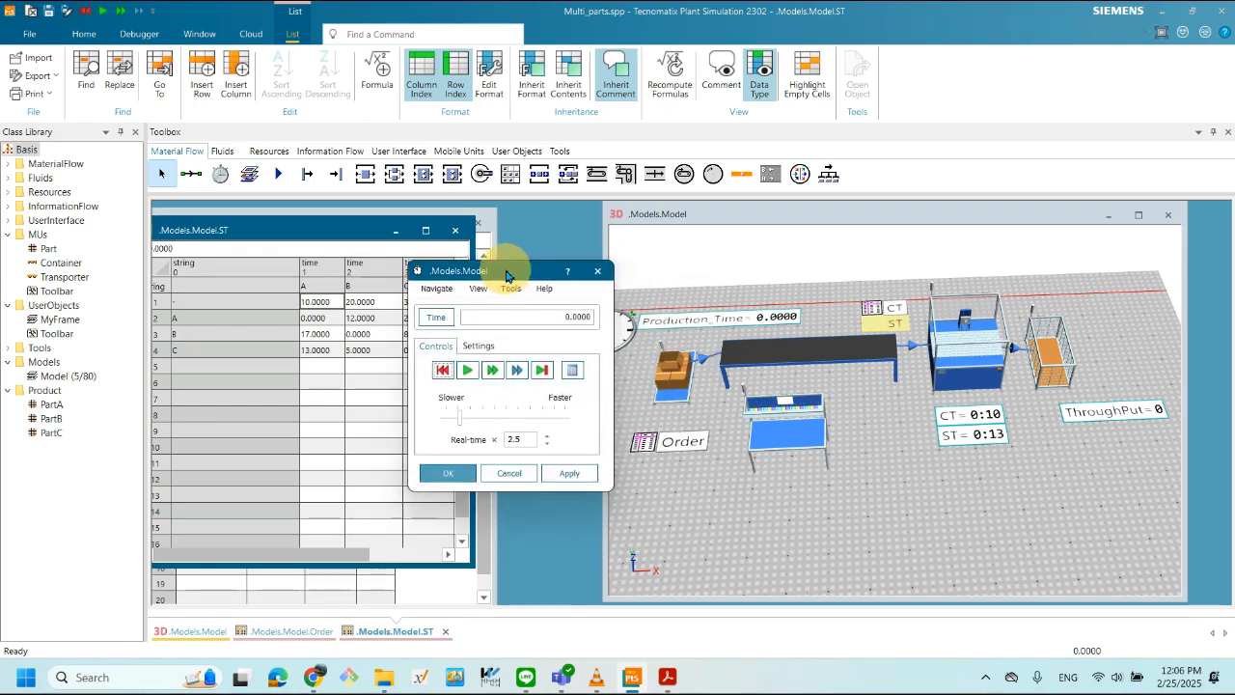
click(441, 373)
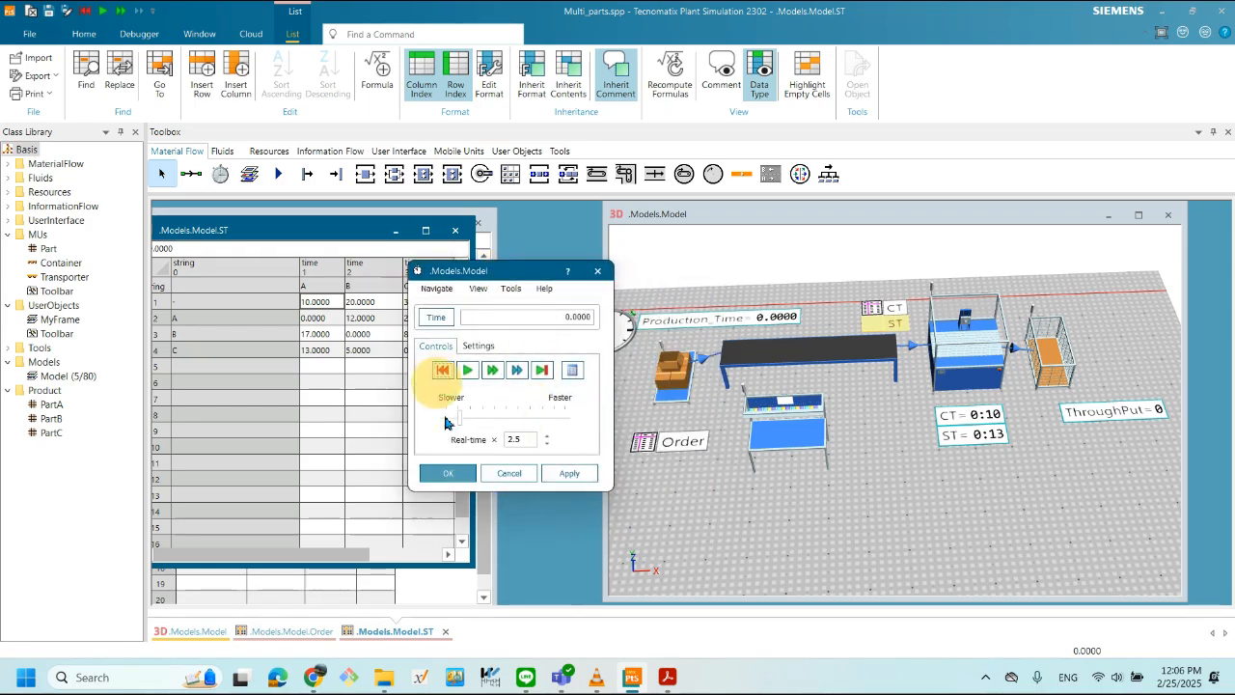
- Close the event controller and review the Station's processing-time and set-up-time settings without changing them
click(450, 474)
double_click(980, 368)
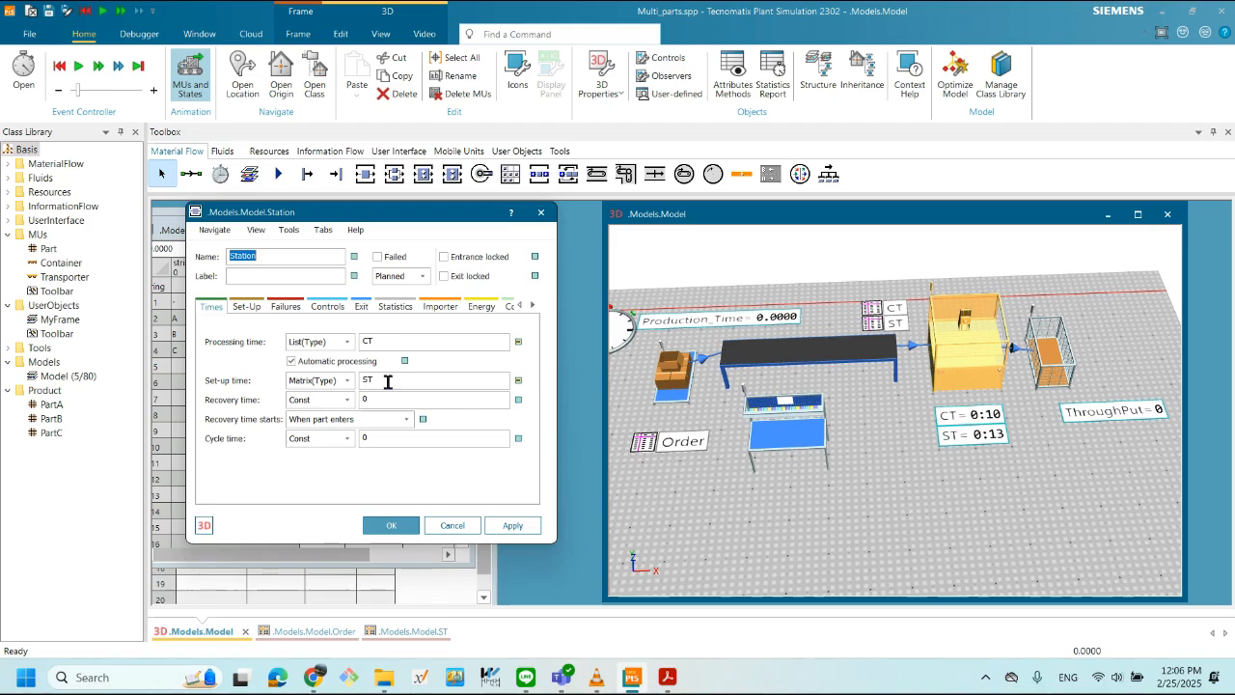
click(541, 212)
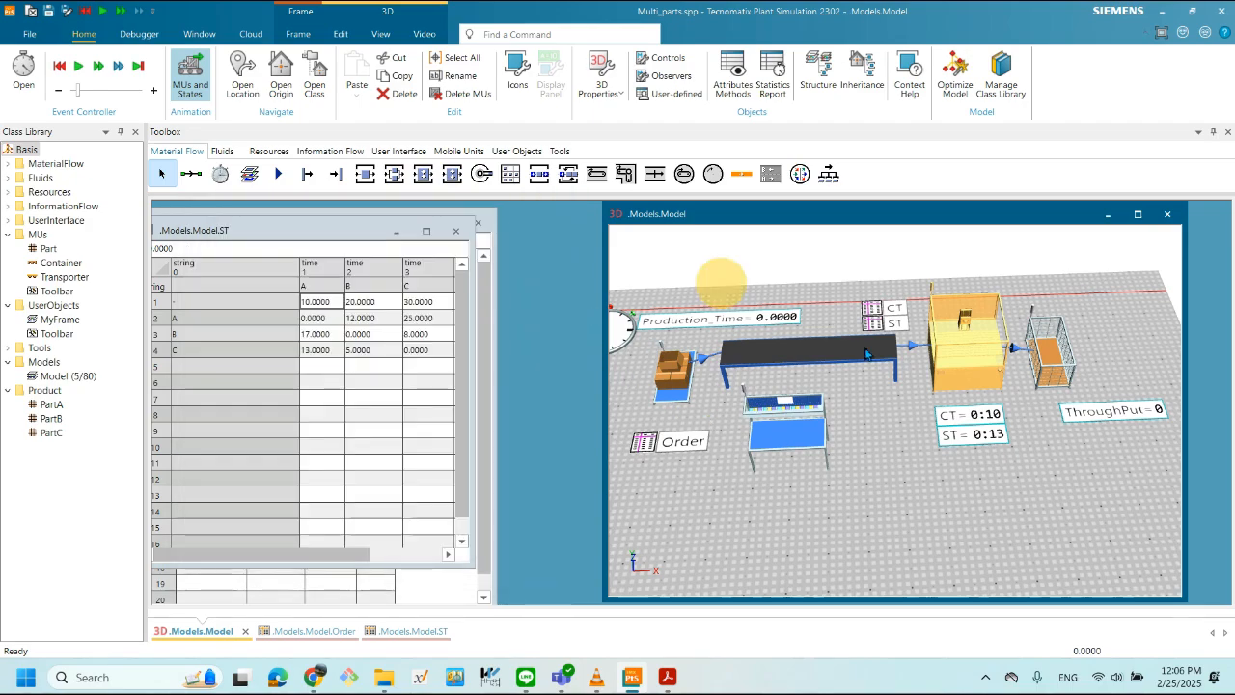
- Inspect the ST display's Station.SetupTime path and browse the Station's available attributes and methods, keeping the existing path
click(982, 443)
double_click(981, 443)
click(587, 311)
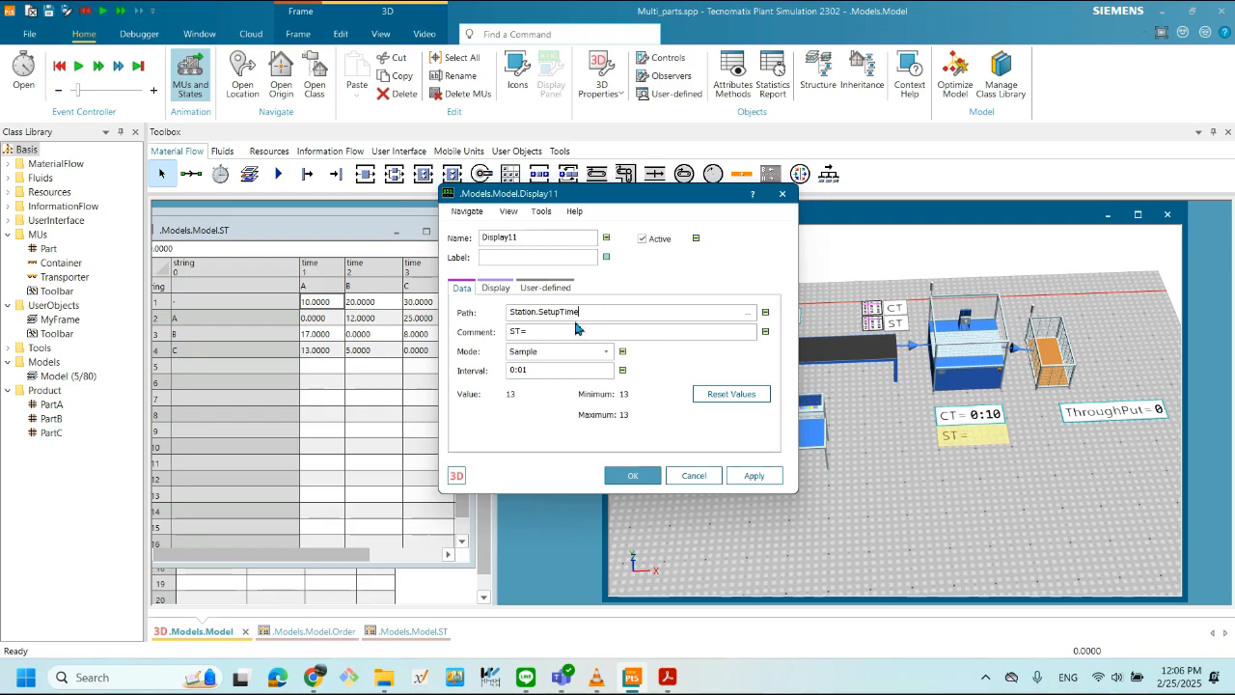
click(748, 313)
mouse_move(646, 253)
mouse_down()
mouse_move(650, 383)
mouse_move(656, 242)
mouse_up()
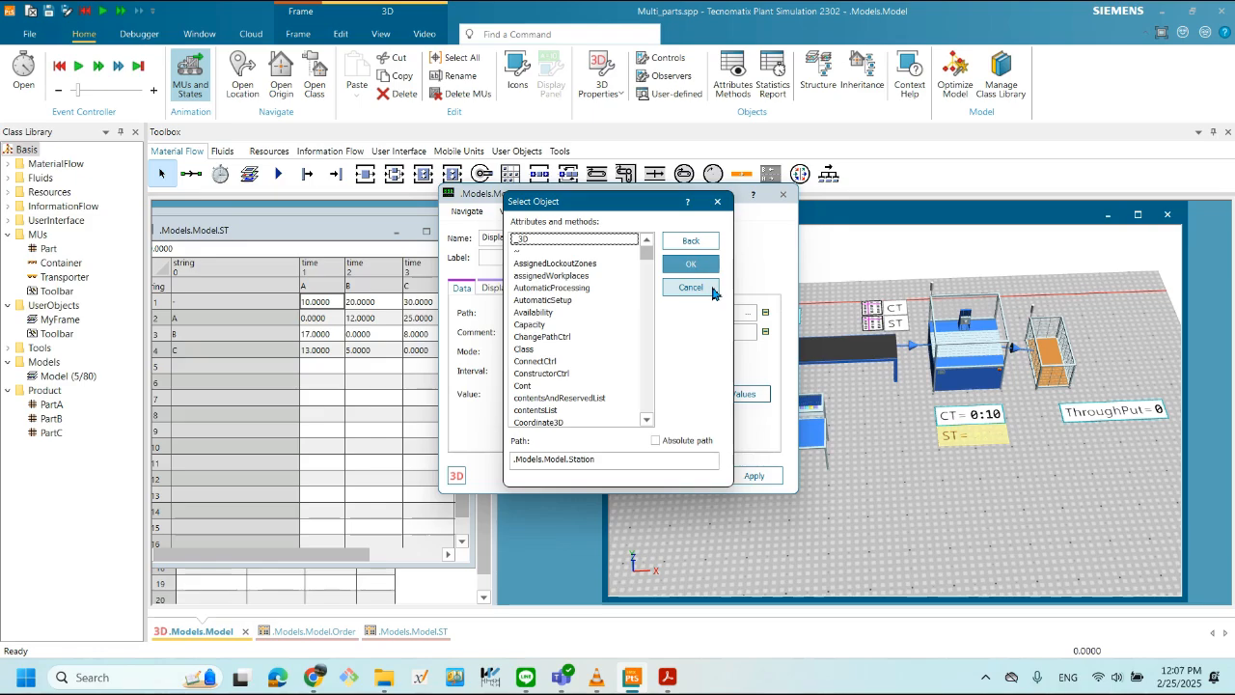
mouse_move(652, 259)
mouse_down()
mouse_move(651, 309)
mouse_move(662, 244)
mouse_move(650, 277)
mouse_move(646, 267)
mouse_up()
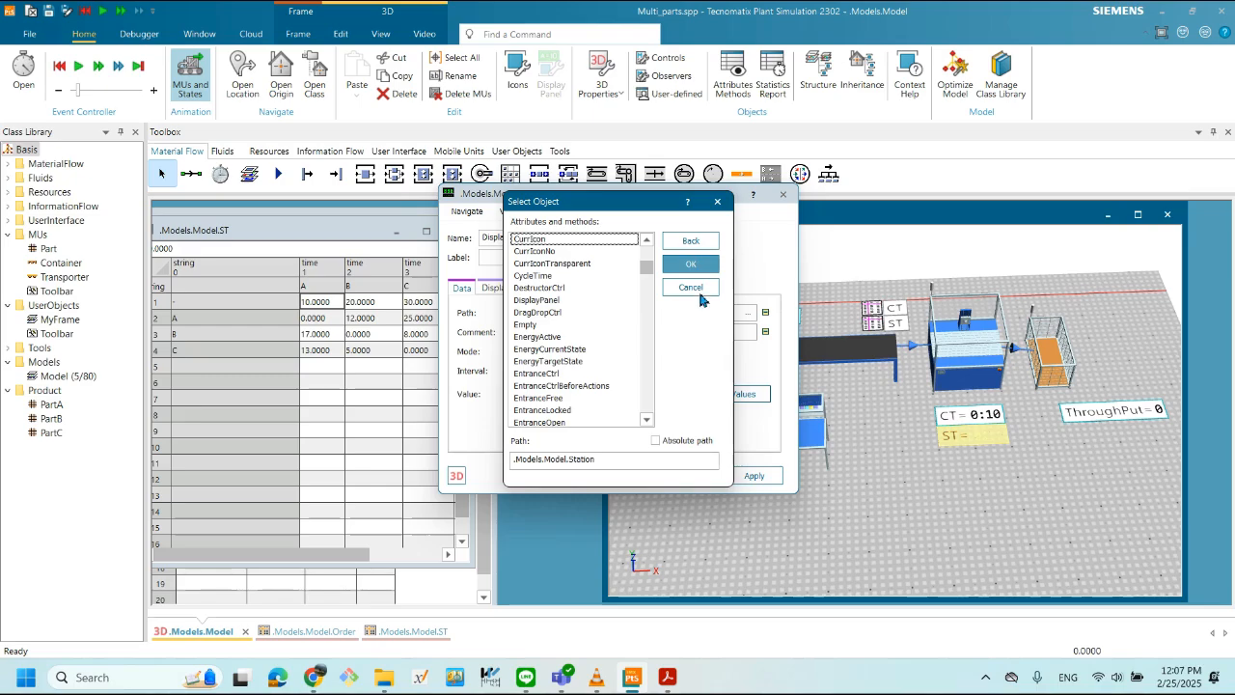
drag(632, 202, 909, 280)
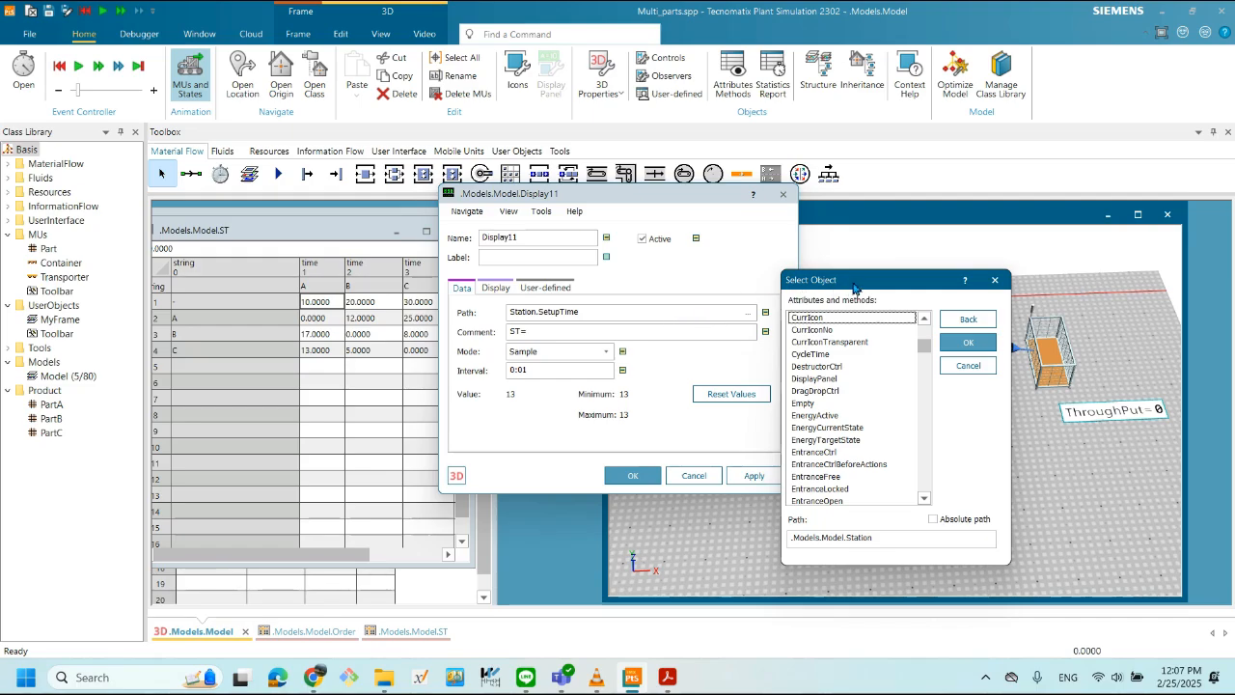
drag(864, 282, 853, 279)
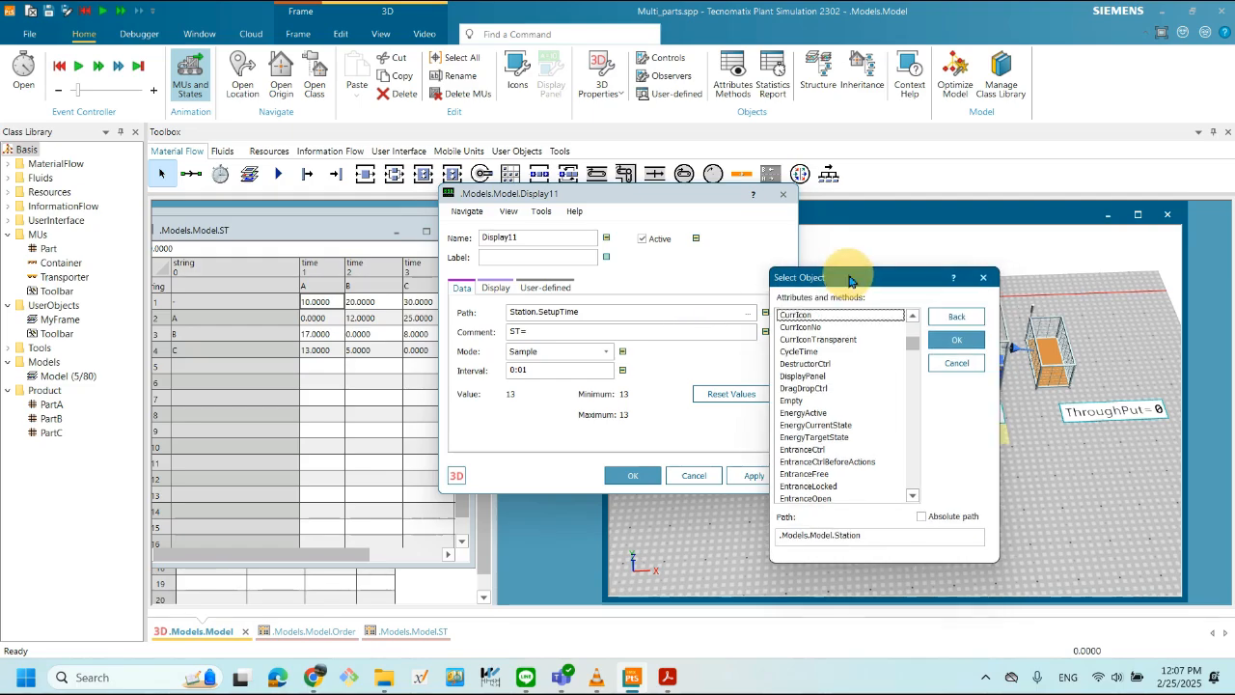
click(984, 277)
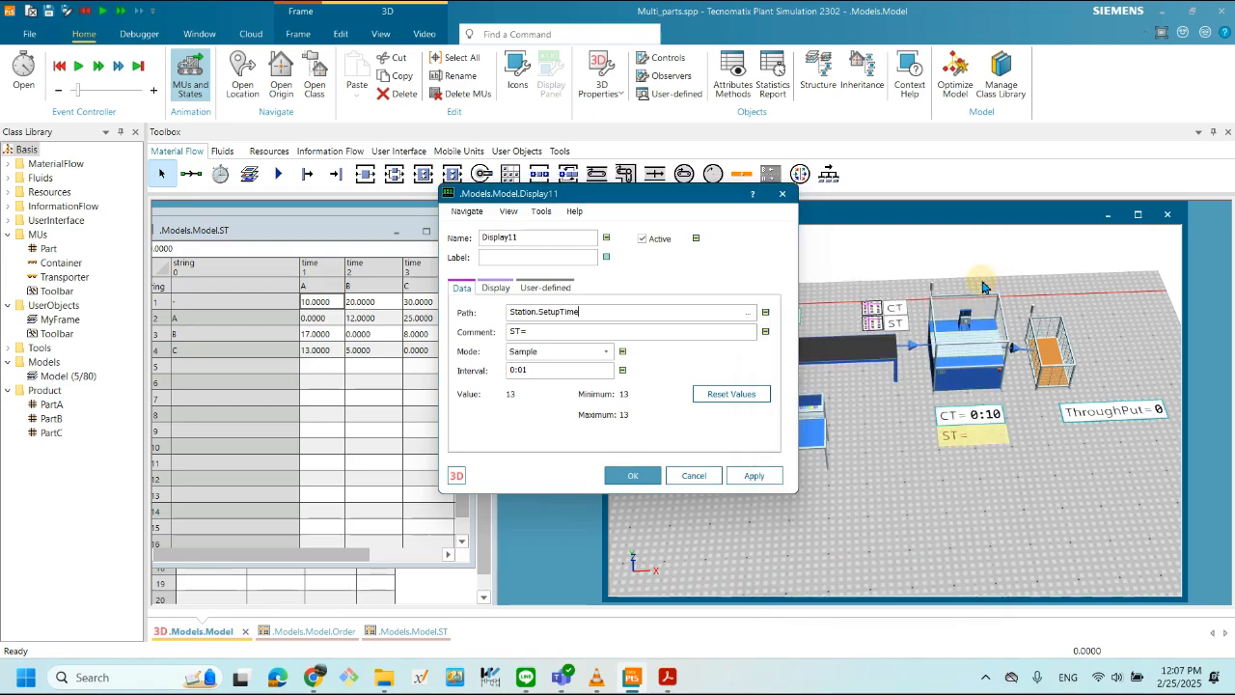
click(634, 476)
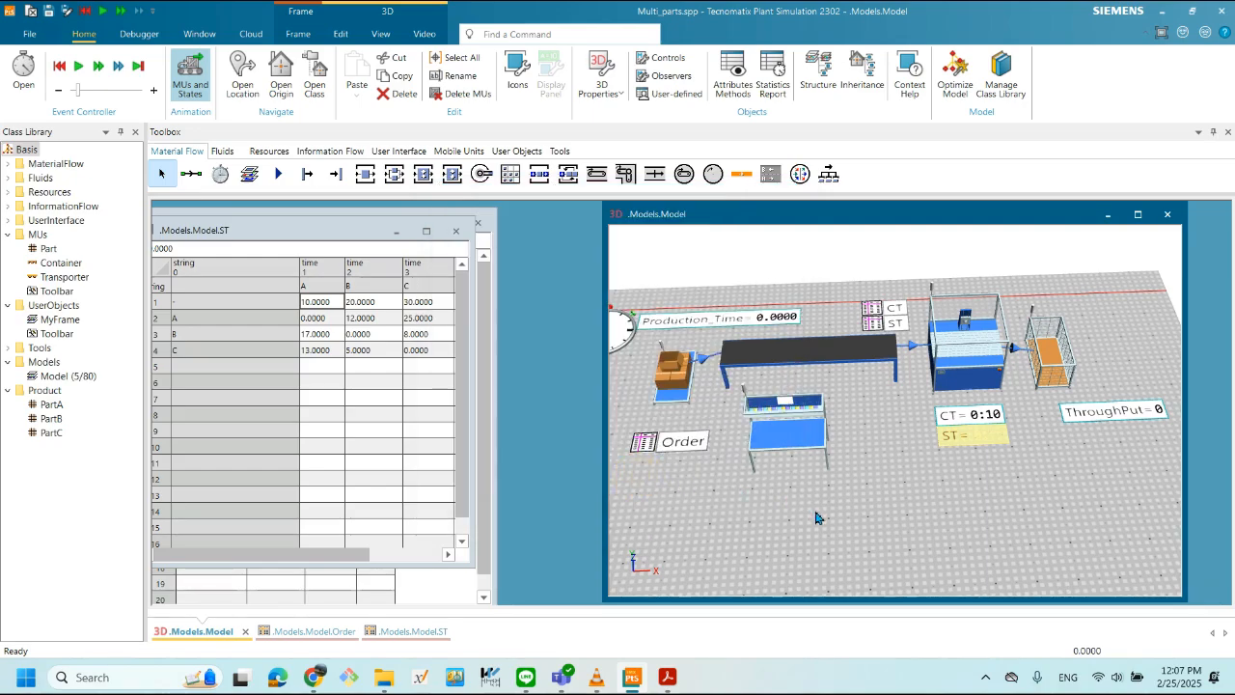
- Bring the ST table window forward and reposition it so its row headings and set-up times are fully in view
click(422, 232)
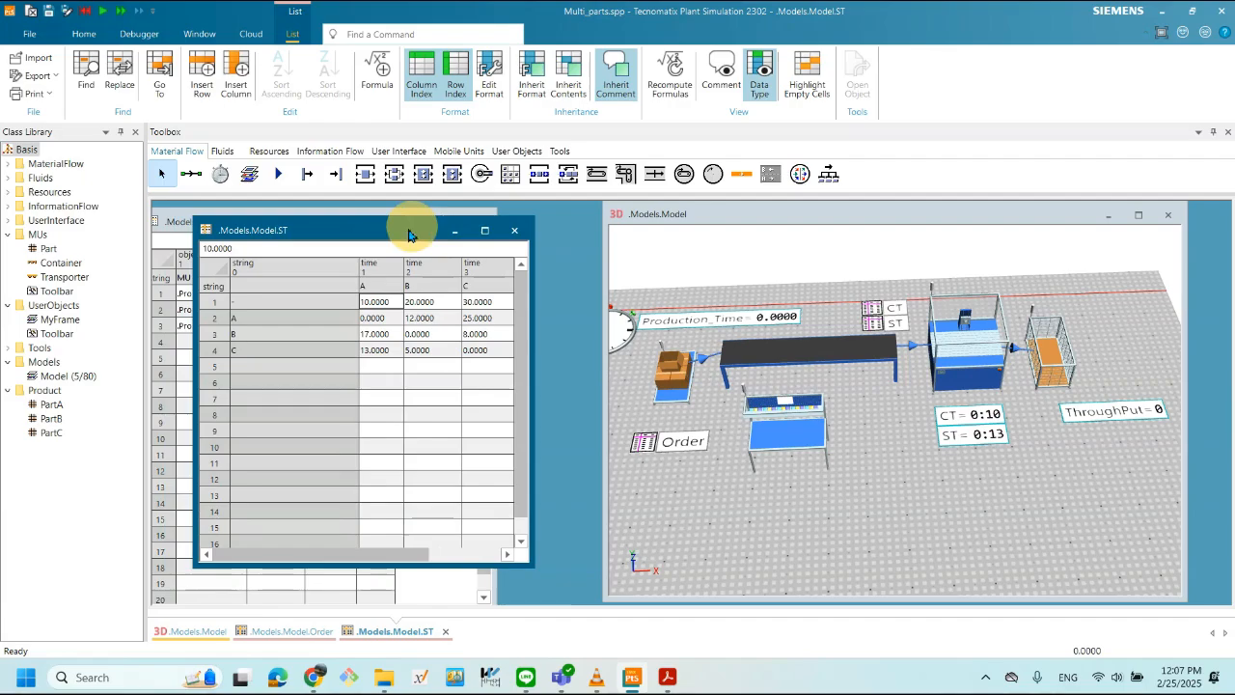